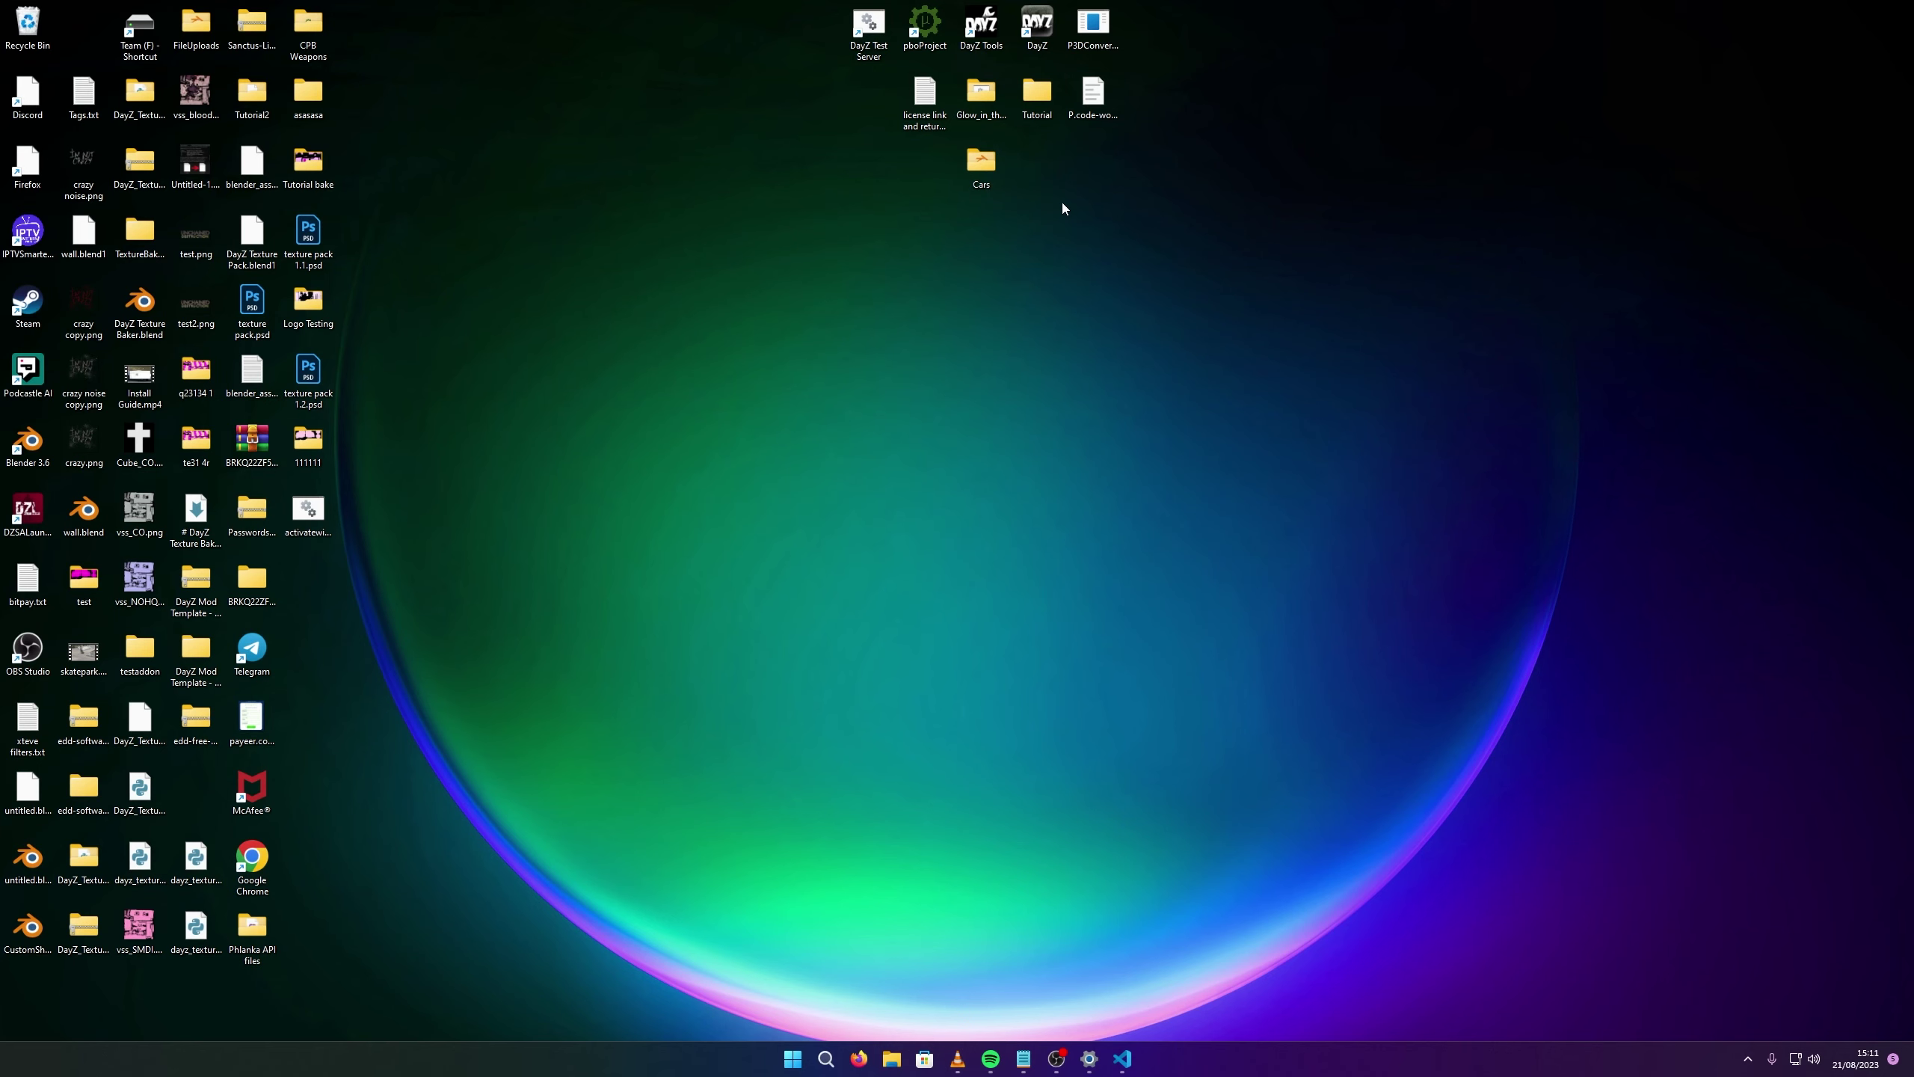
Go into Cars > CrSk_BMW_525i_E34 > CrSk_BMW_525i_E34 and select CrSk_BMW_525i_E34.p3d.
double_click(987, 171)
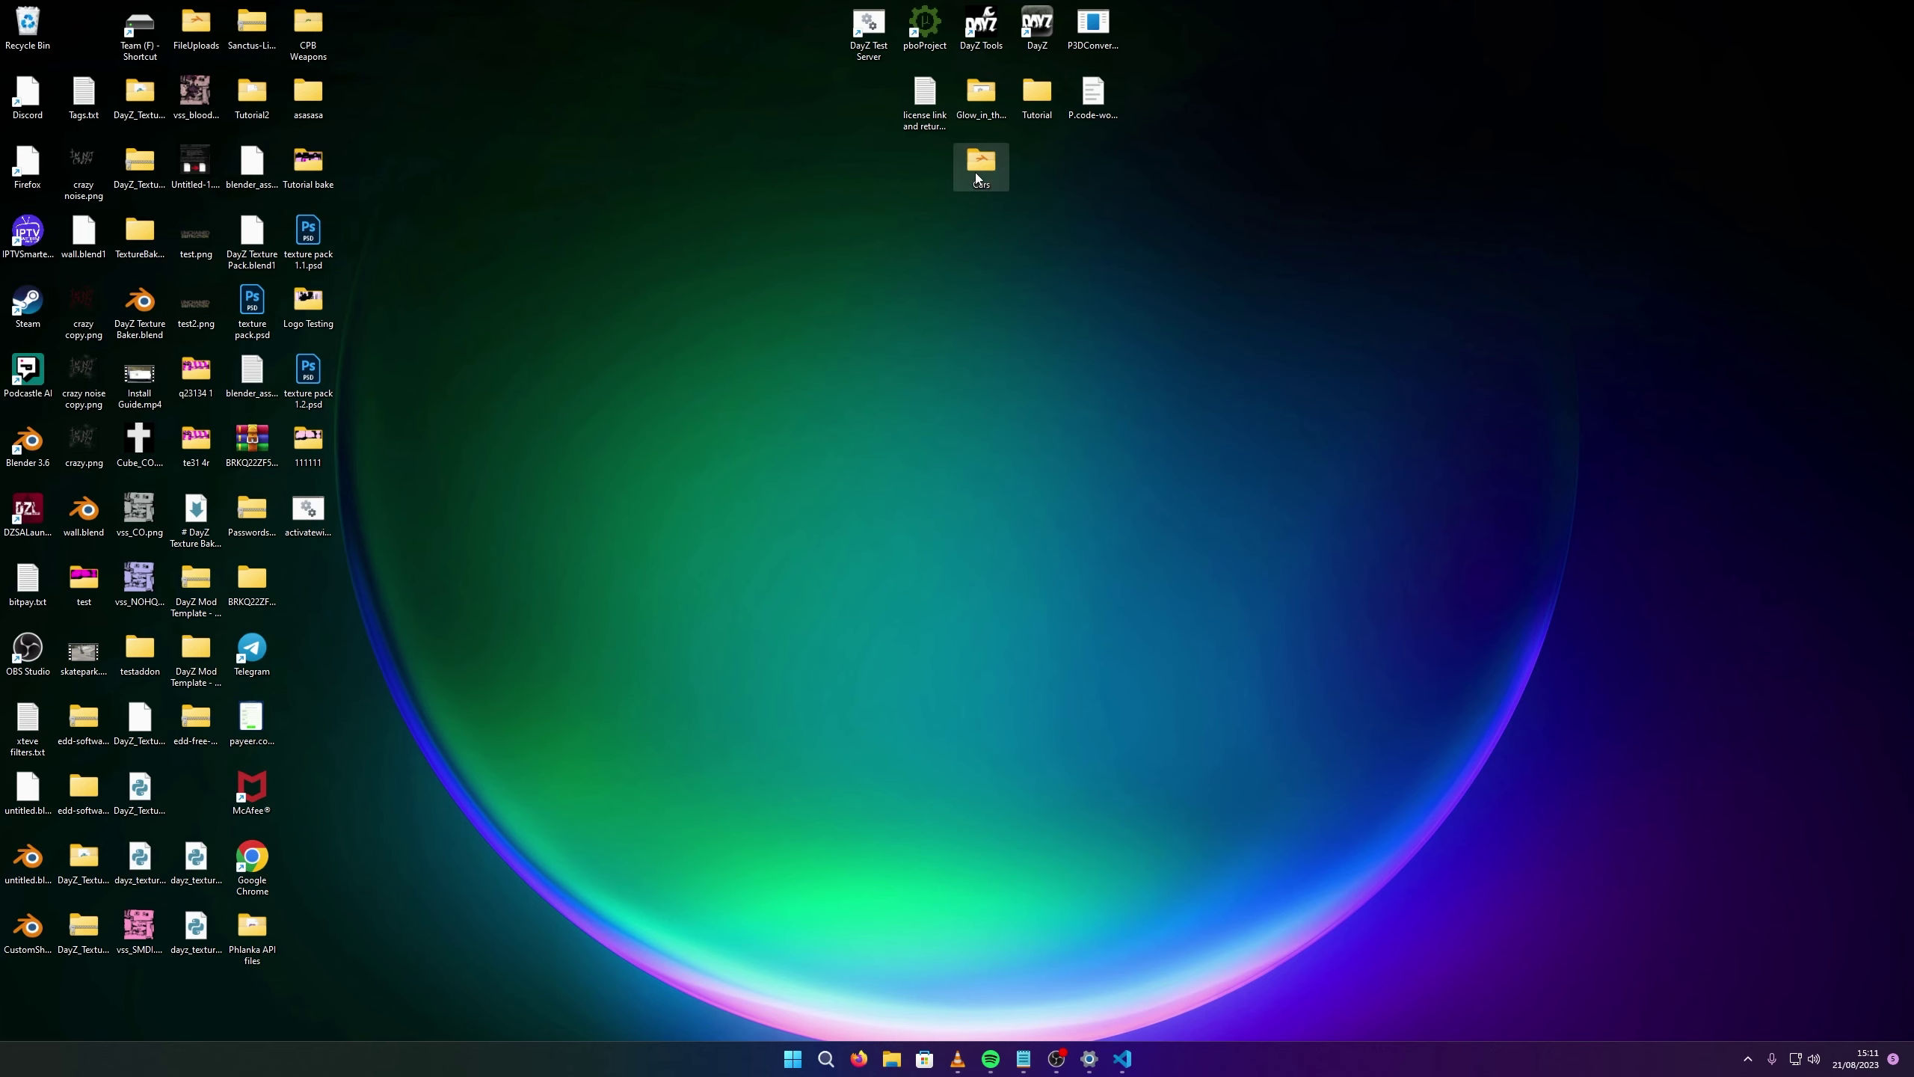
click(763, 329)
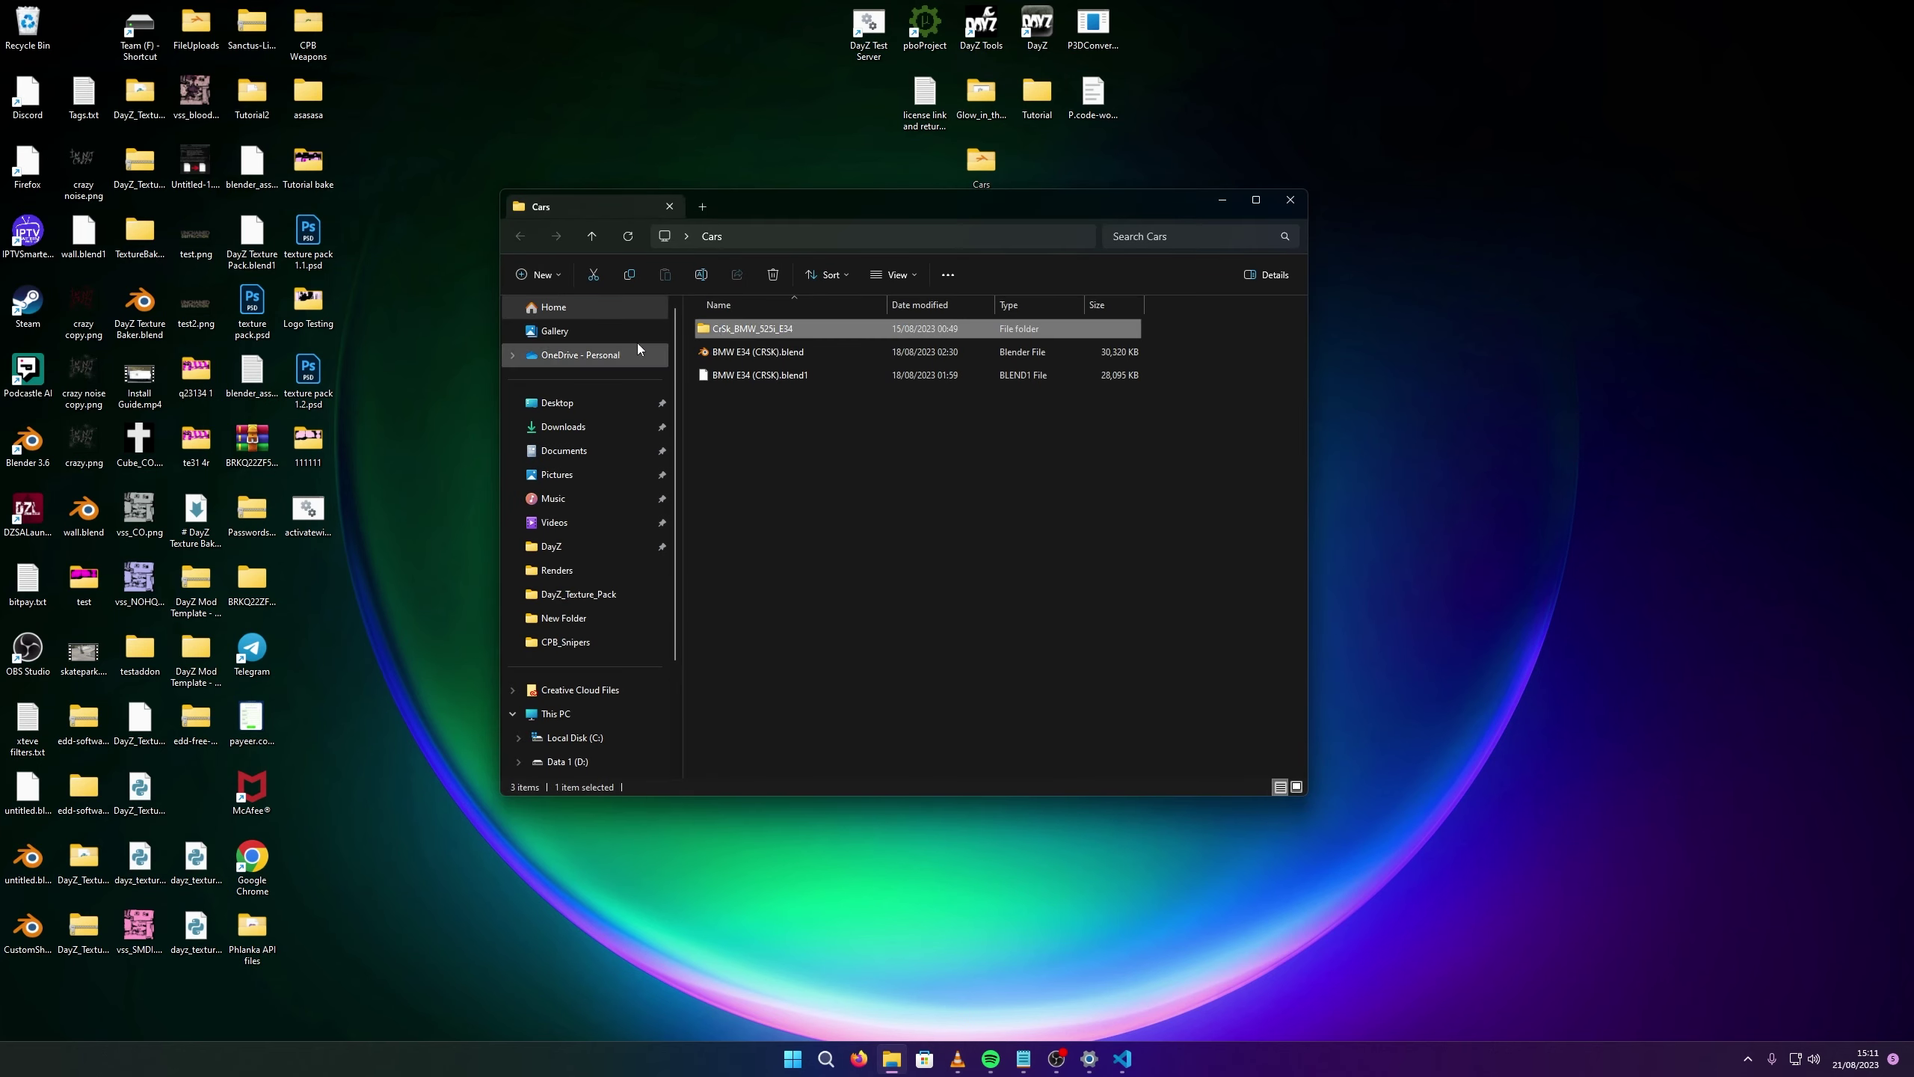
double_click(826, 327)
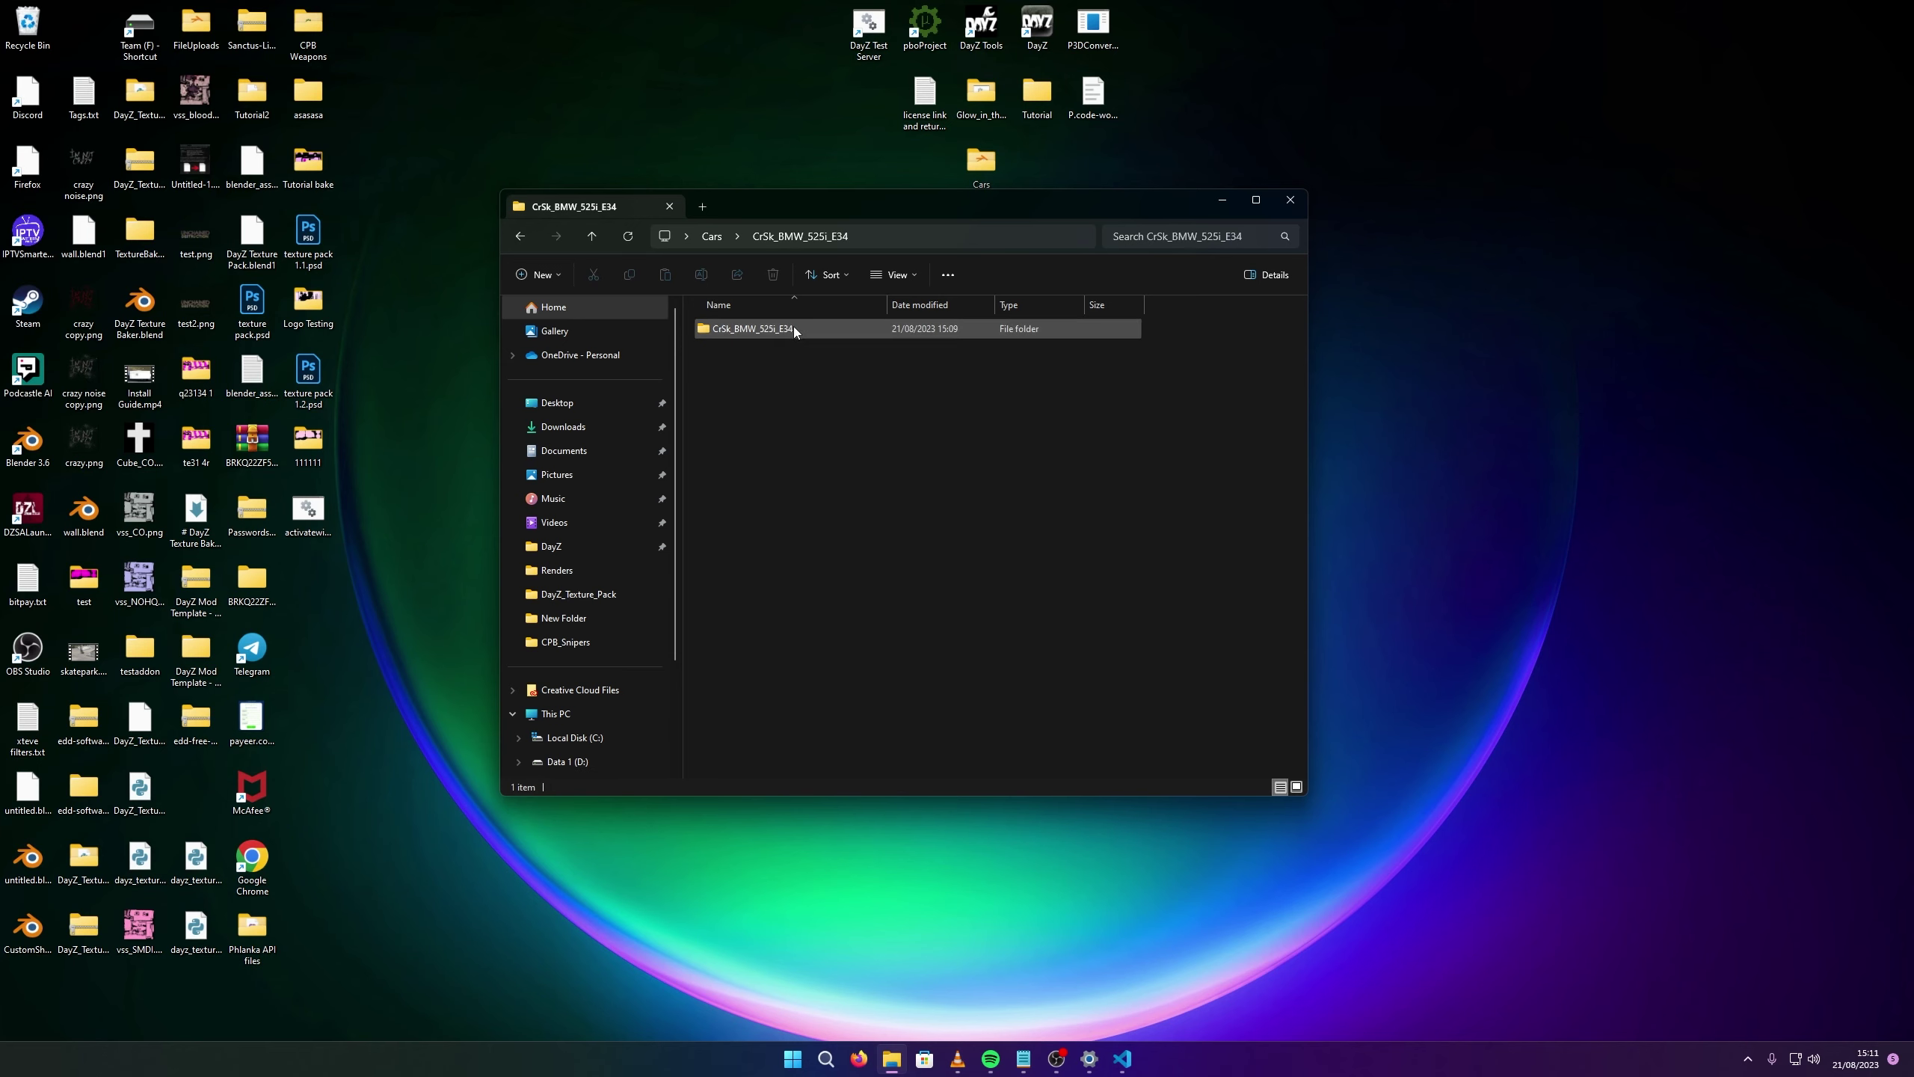
double_click(793, 327)
drag(799, 207, 937, 278)
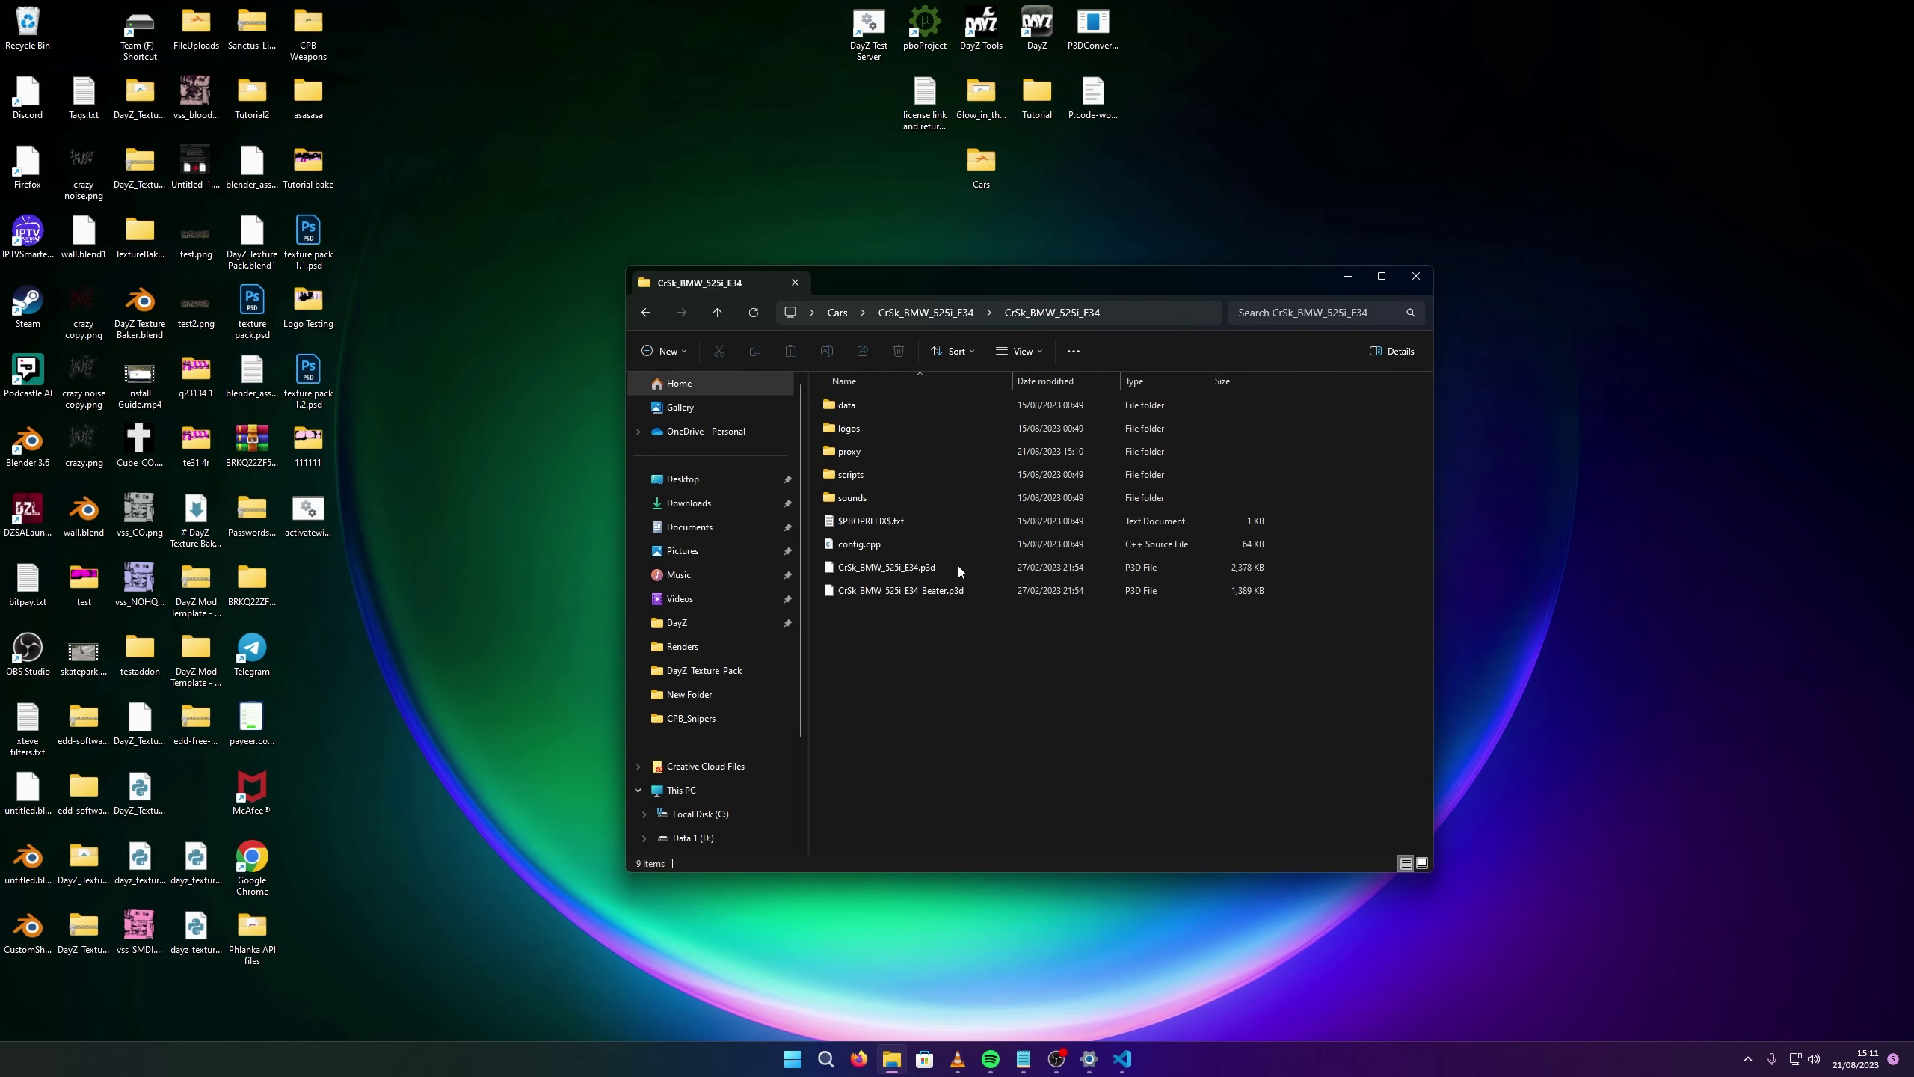
click(935, 571)
click(995, 759)
click(1006, 577)
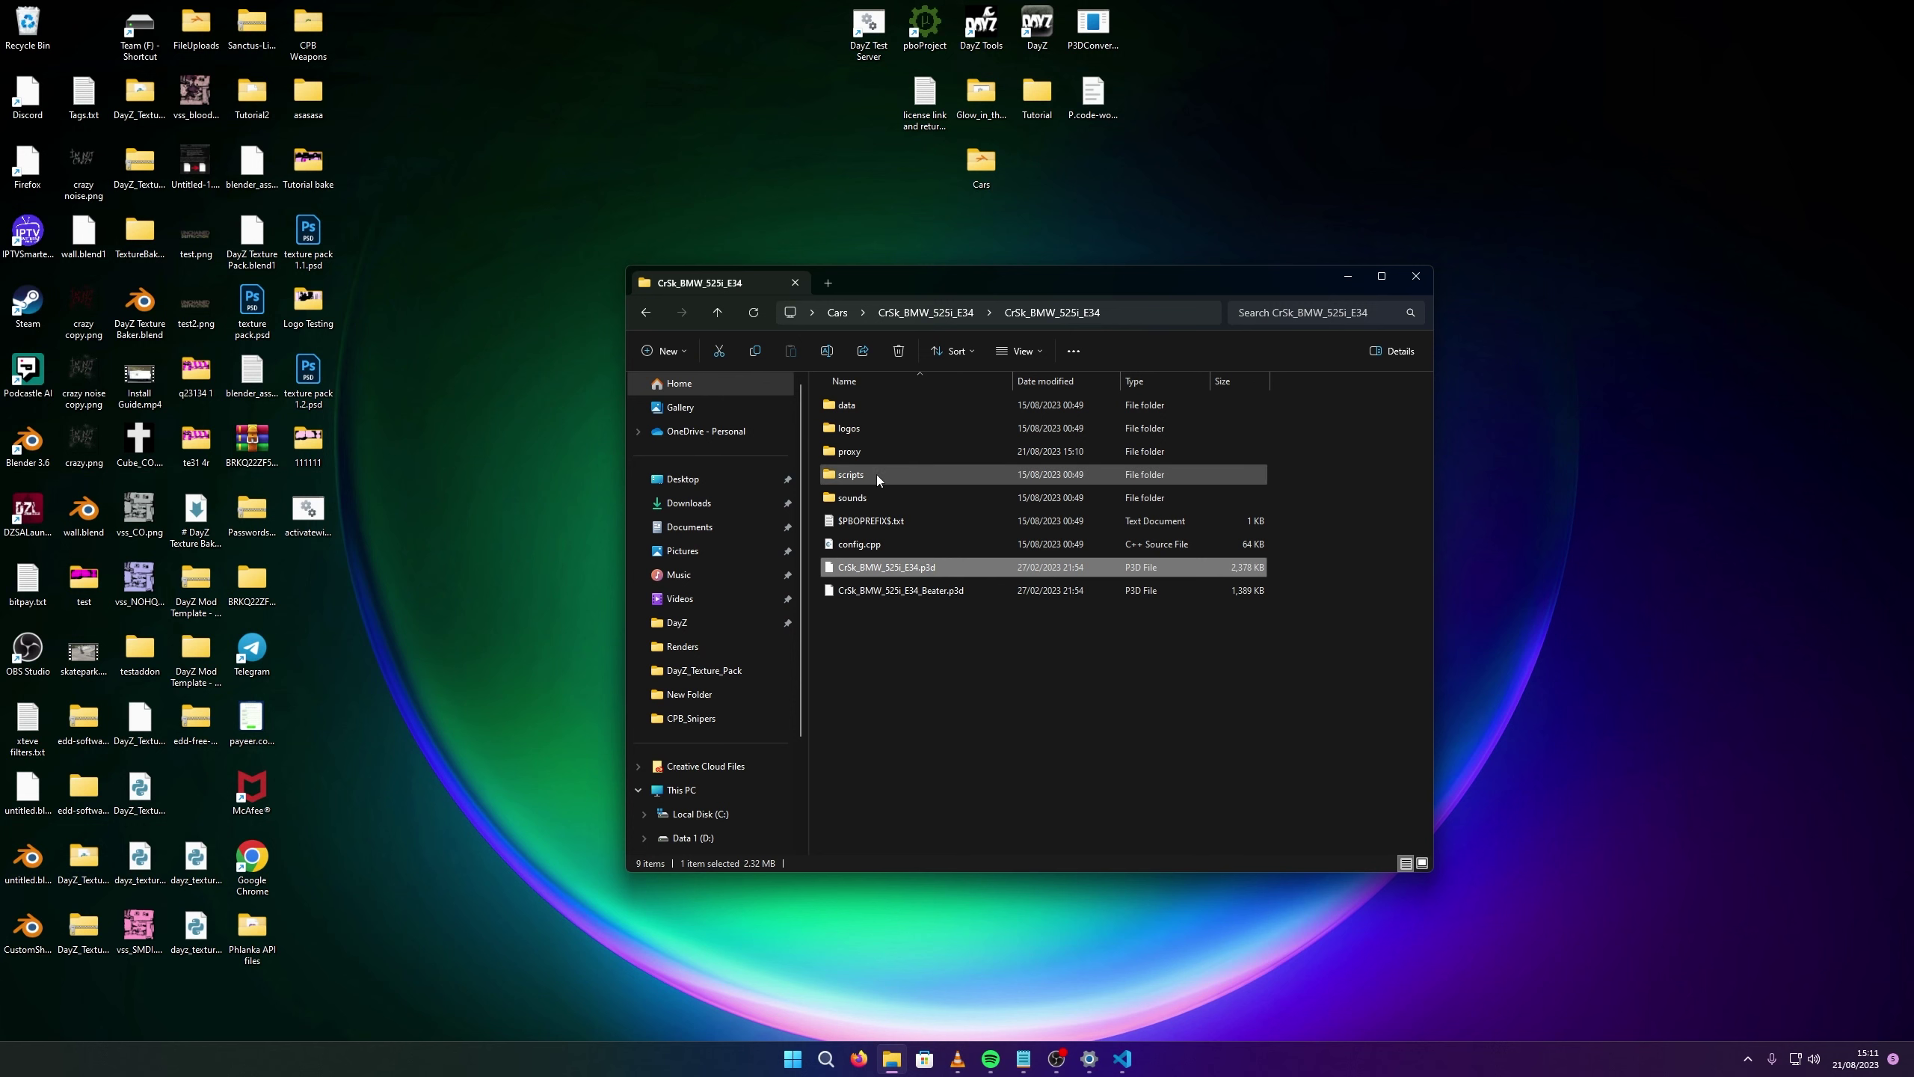
Browse the contents of the proxy parts folder, keeping a single Explorer window open.
double_click(871, 451)
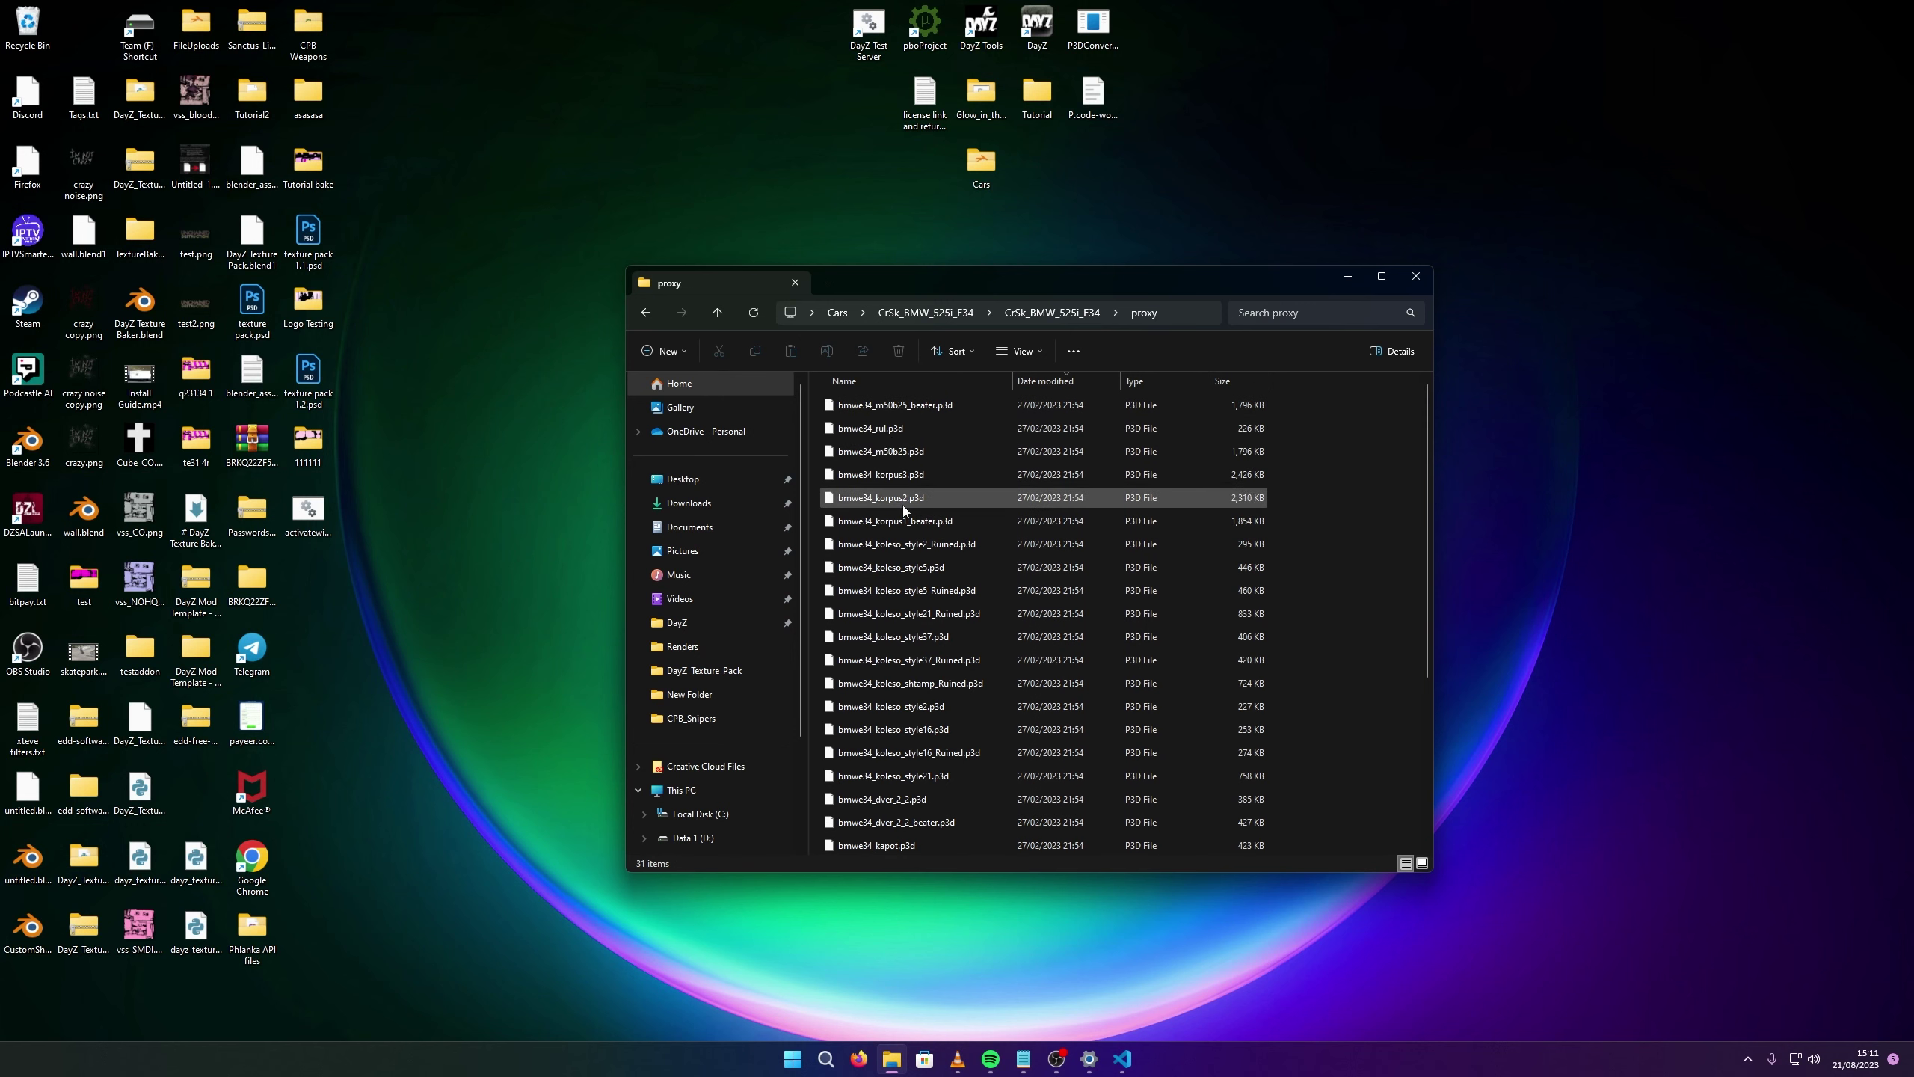
scroll(958, 679, down, 2)
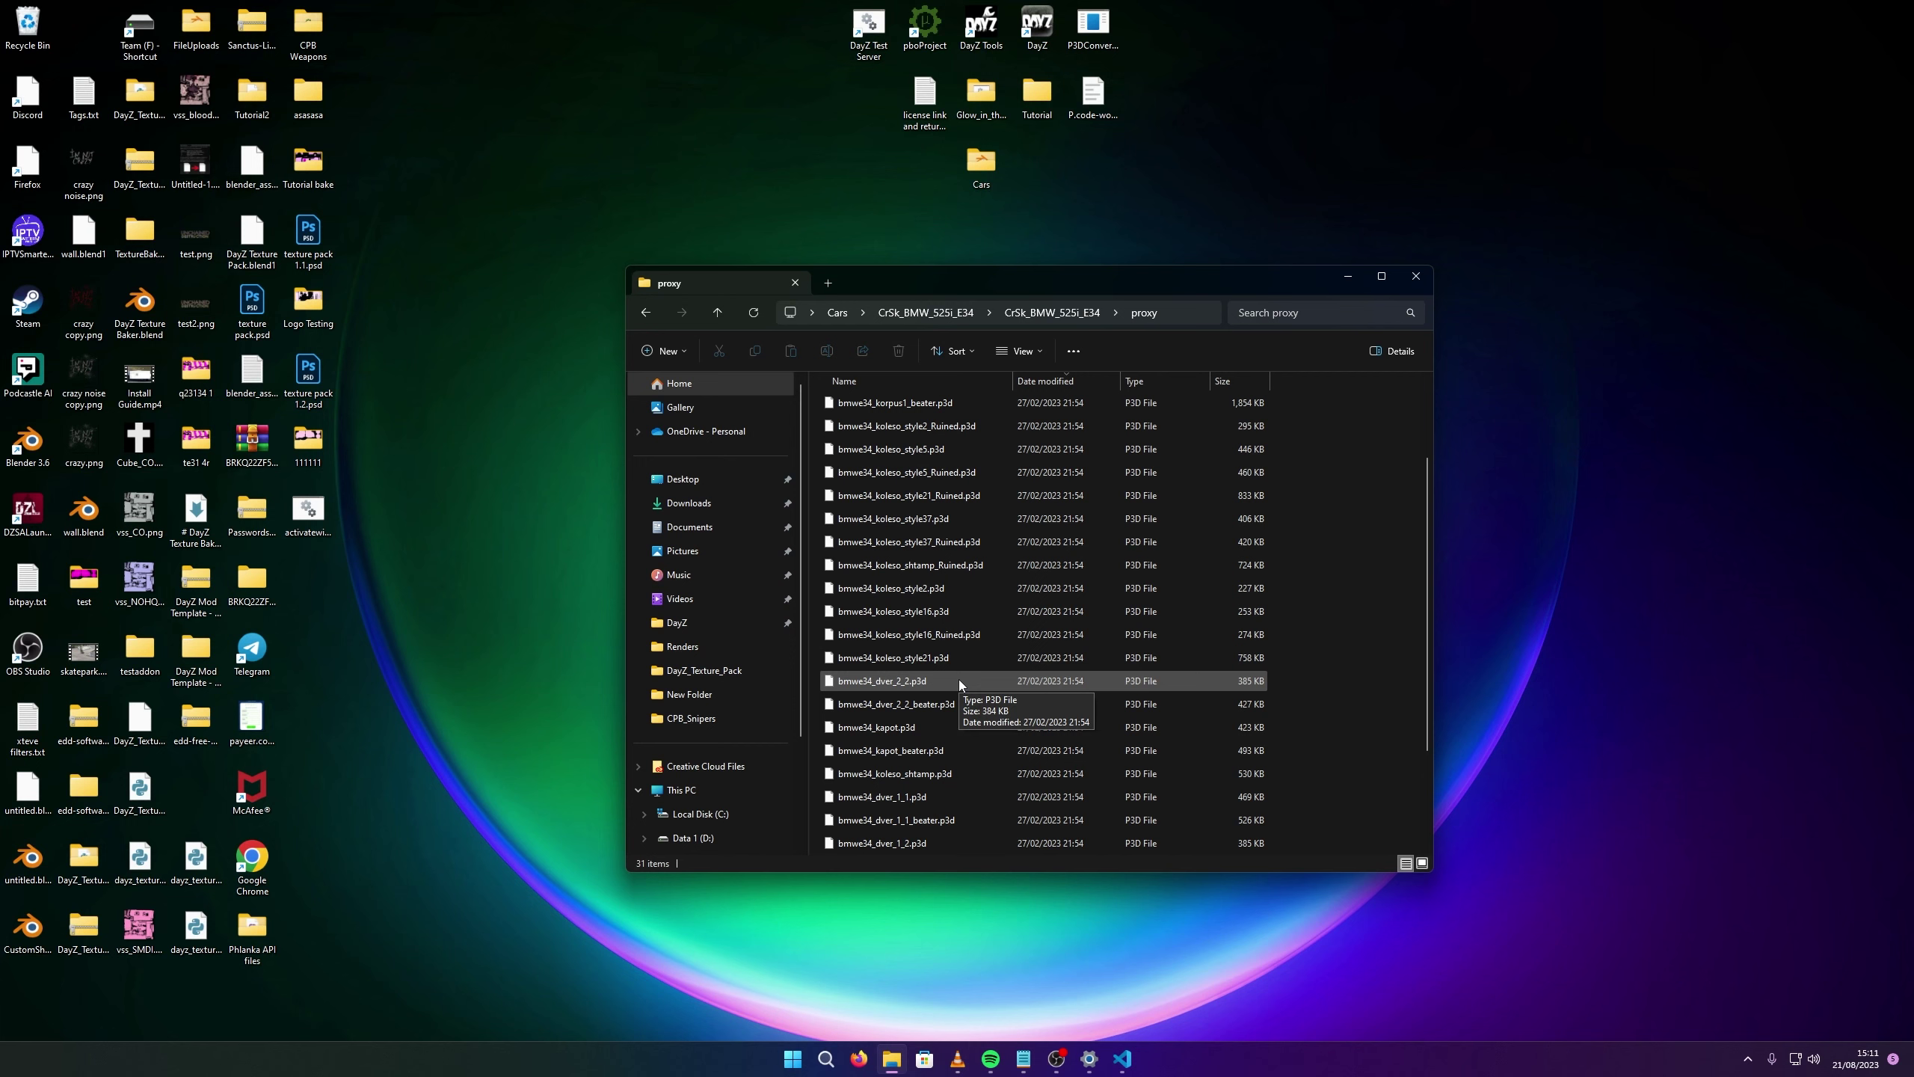
scroll(959, 679, down, 2)
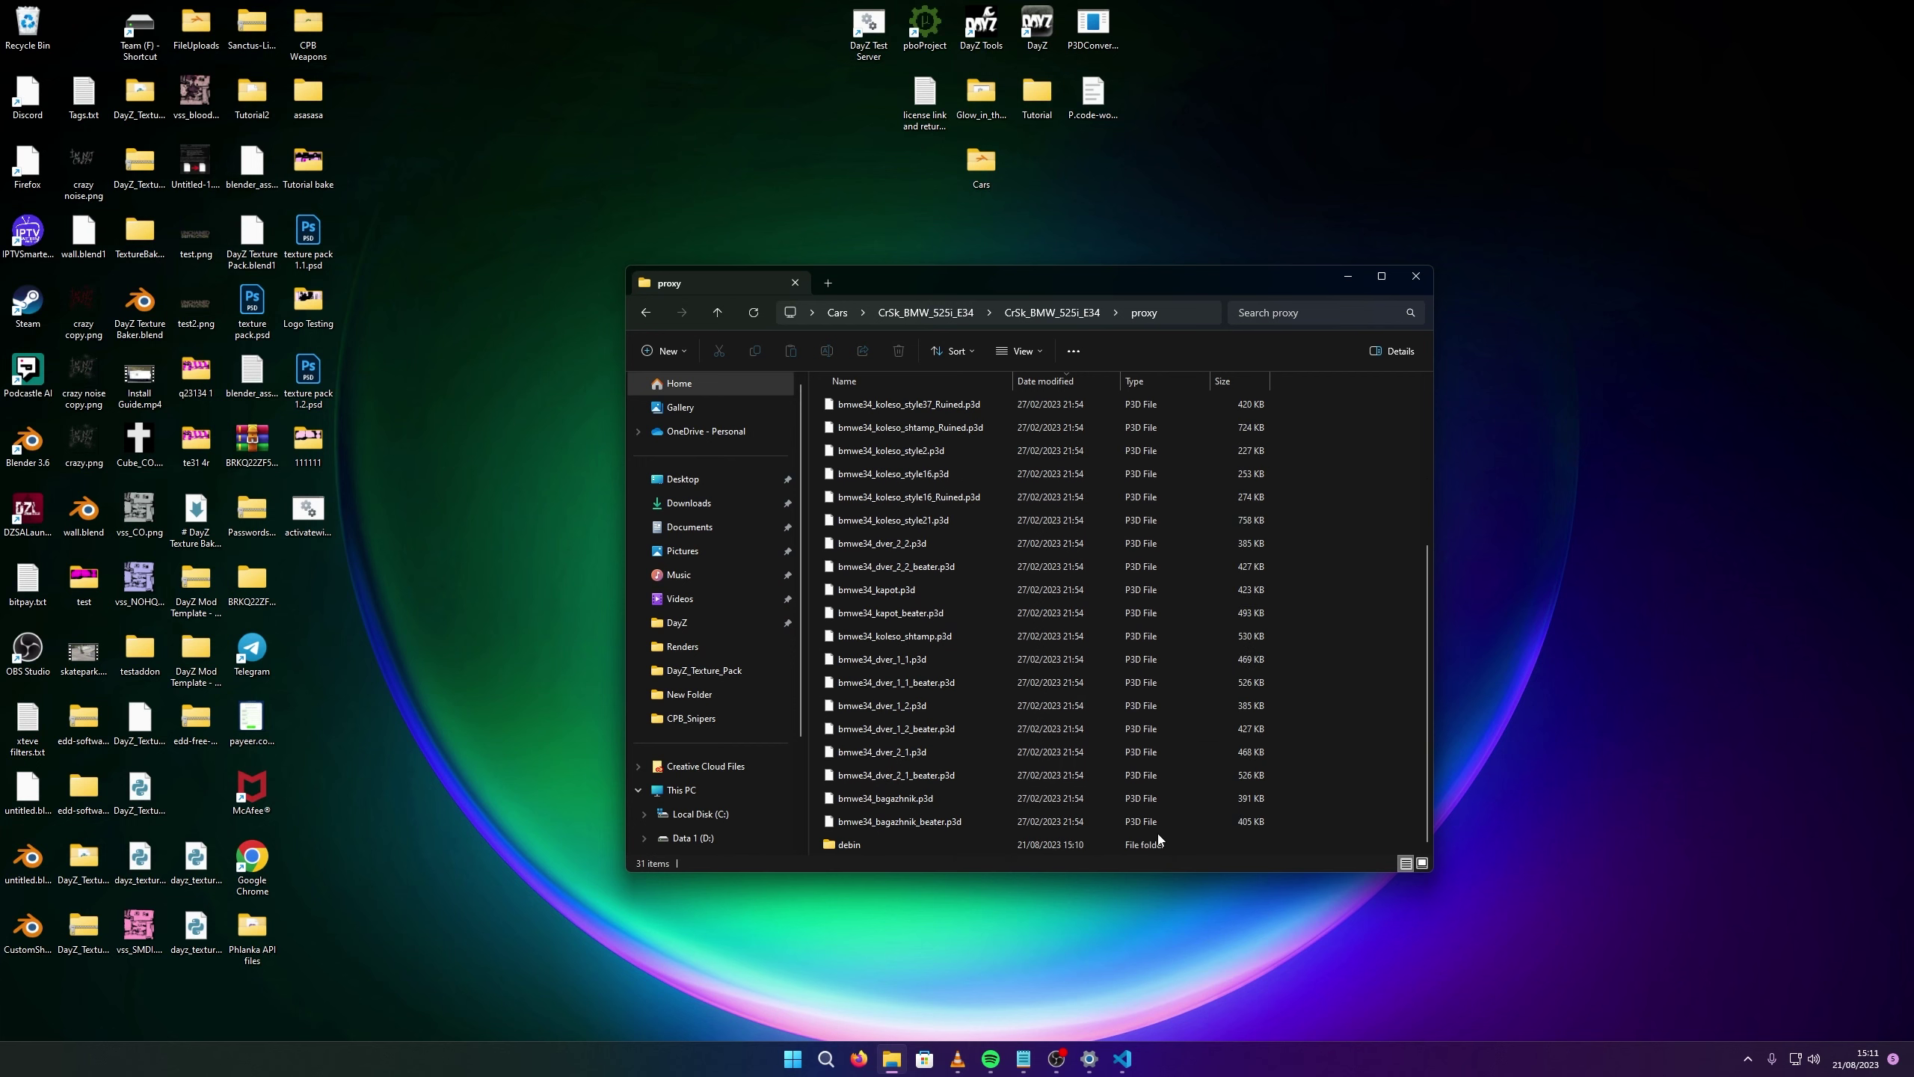
click(1347, 279)
double_click(981, 167)
click(1435, 294)
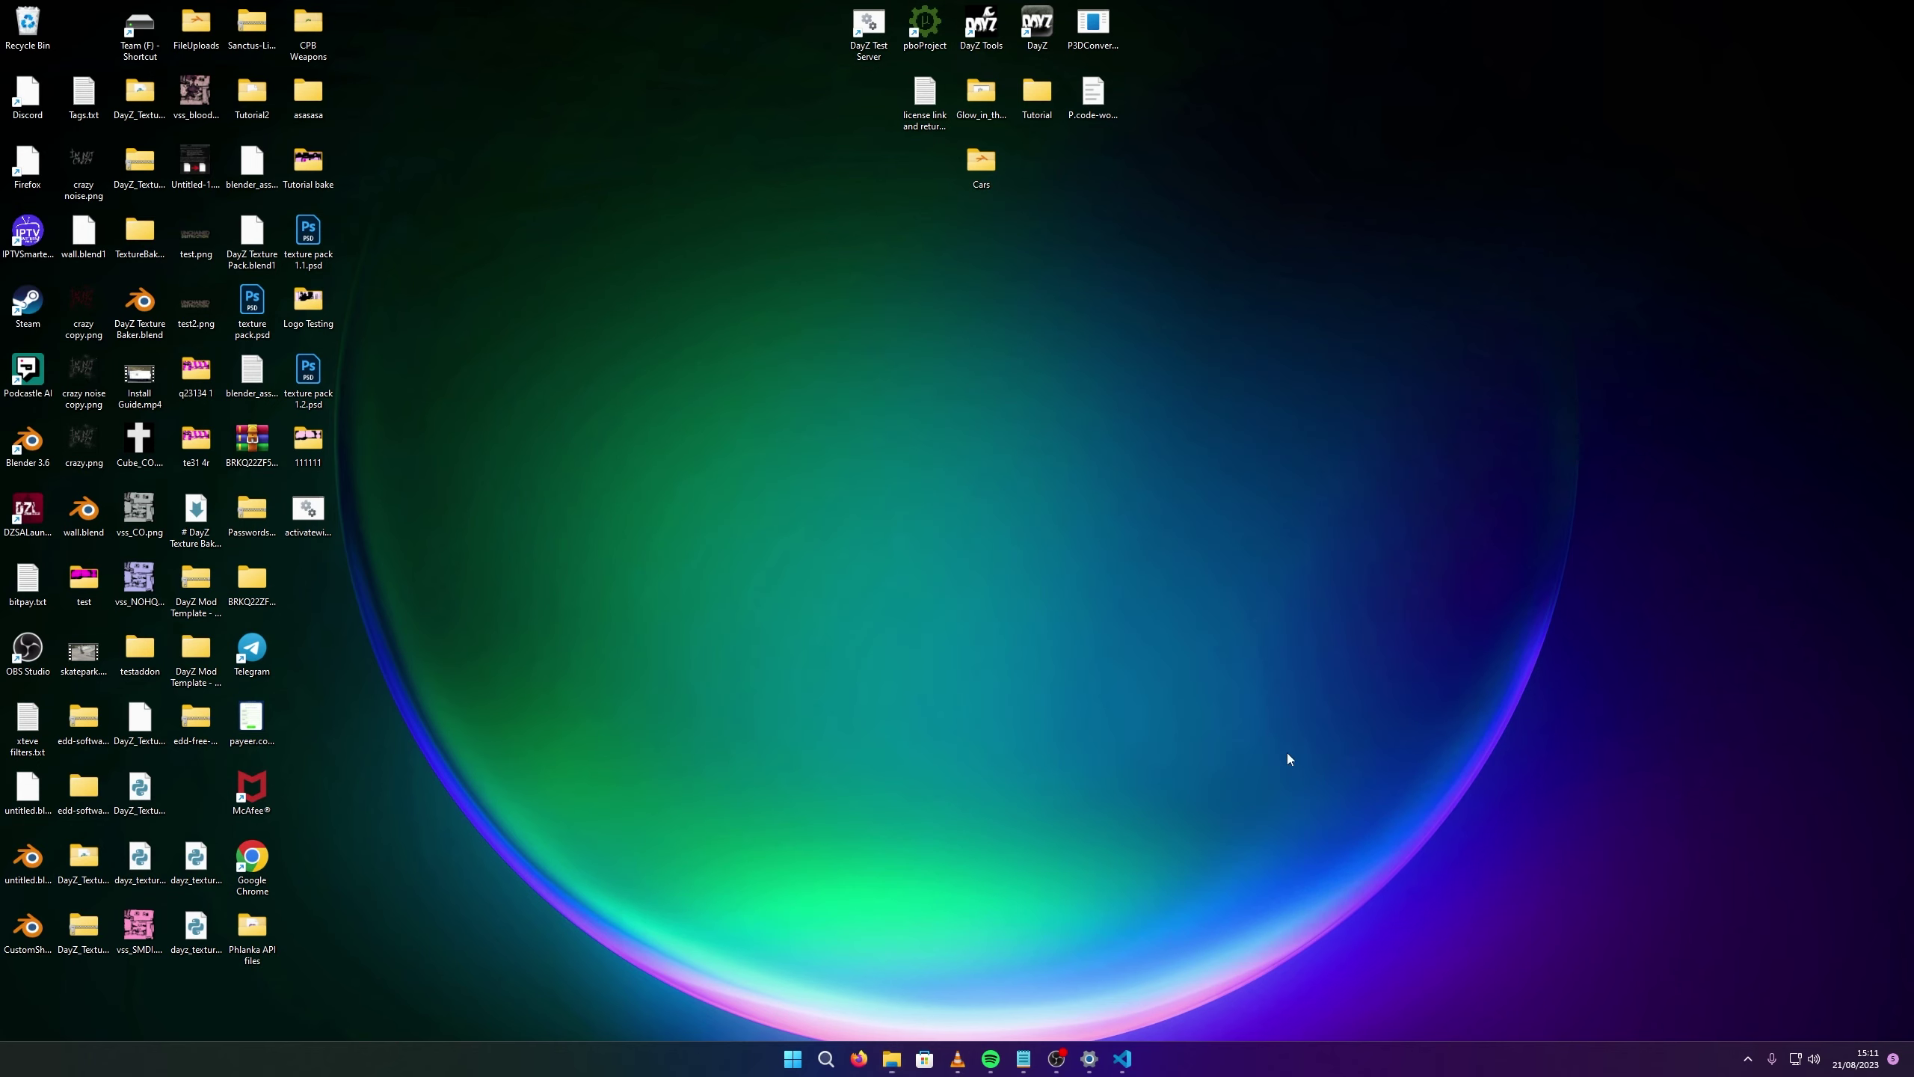
click(892, 1058)
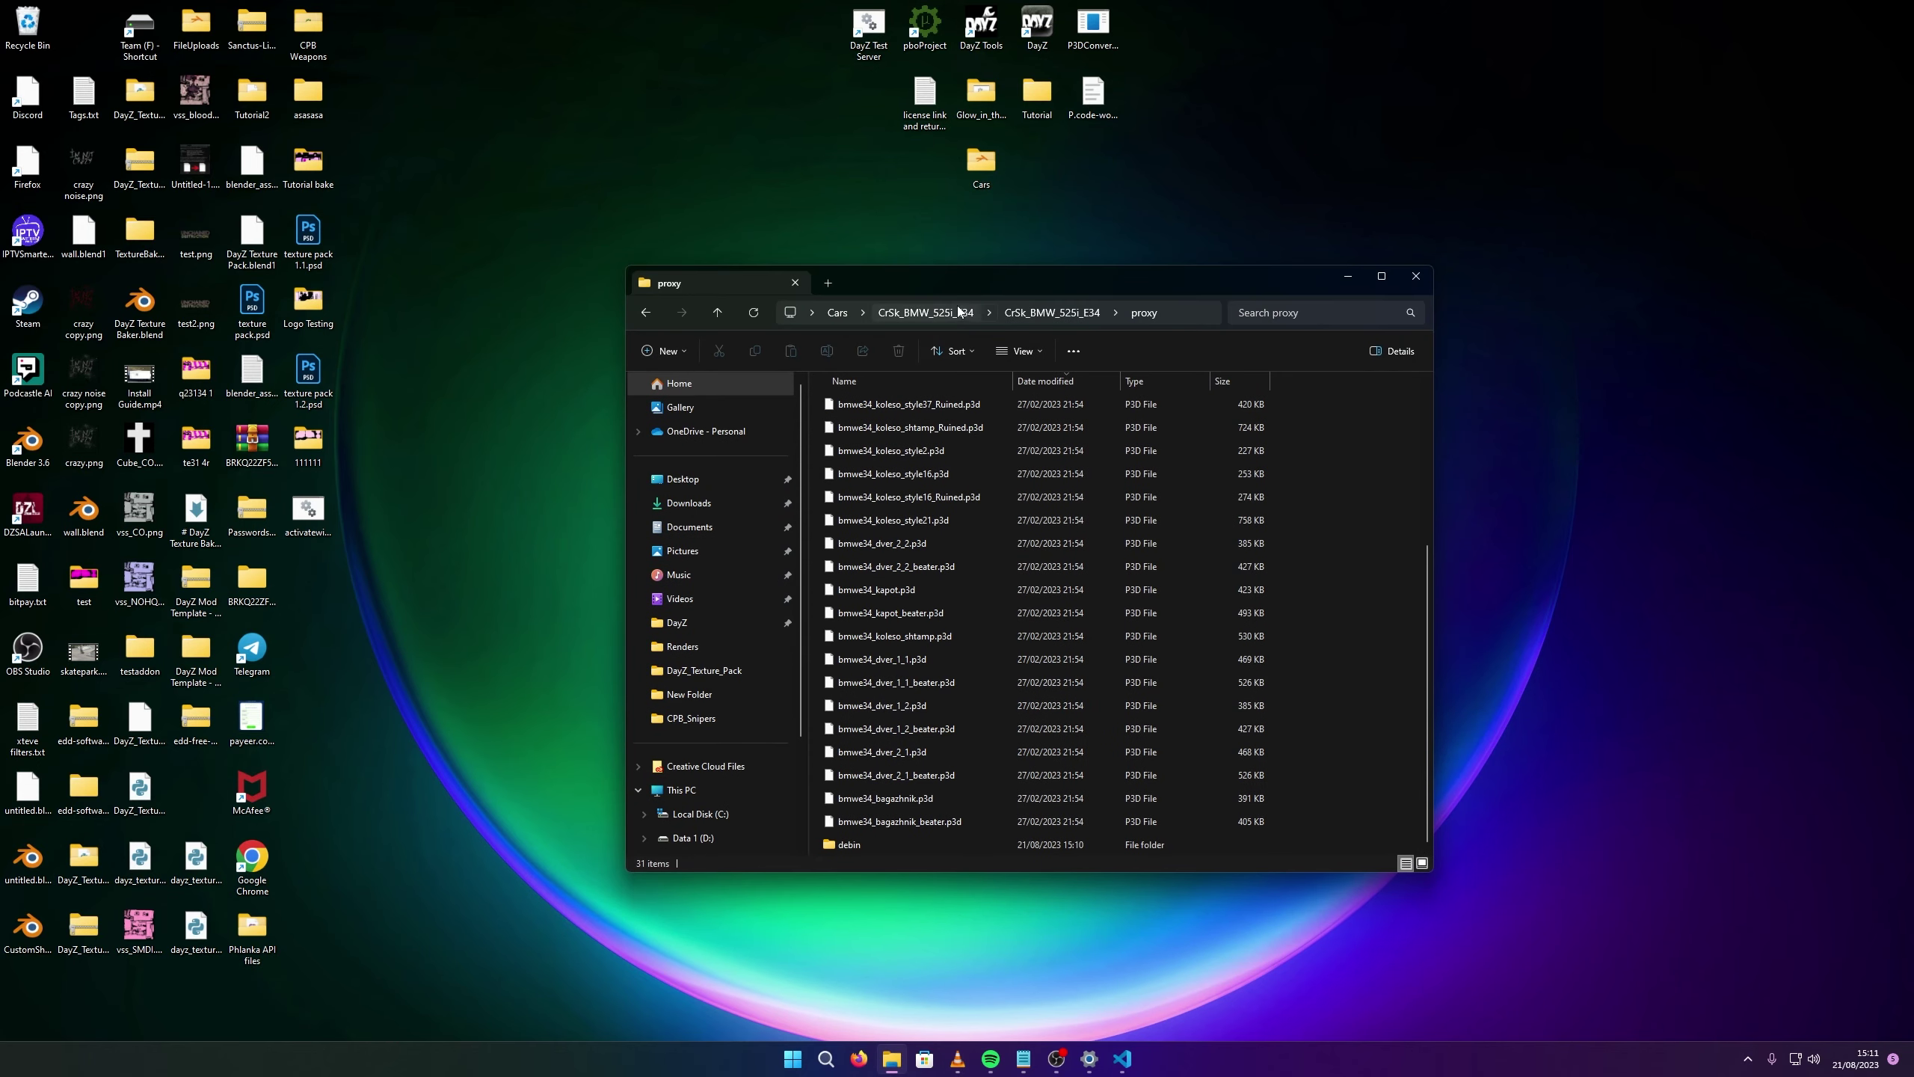
Return to the inner CrSk_BMW_525i_E34 folder and reselect CrSk_BMW_525i_E34.p3d.
click(1039, 313)
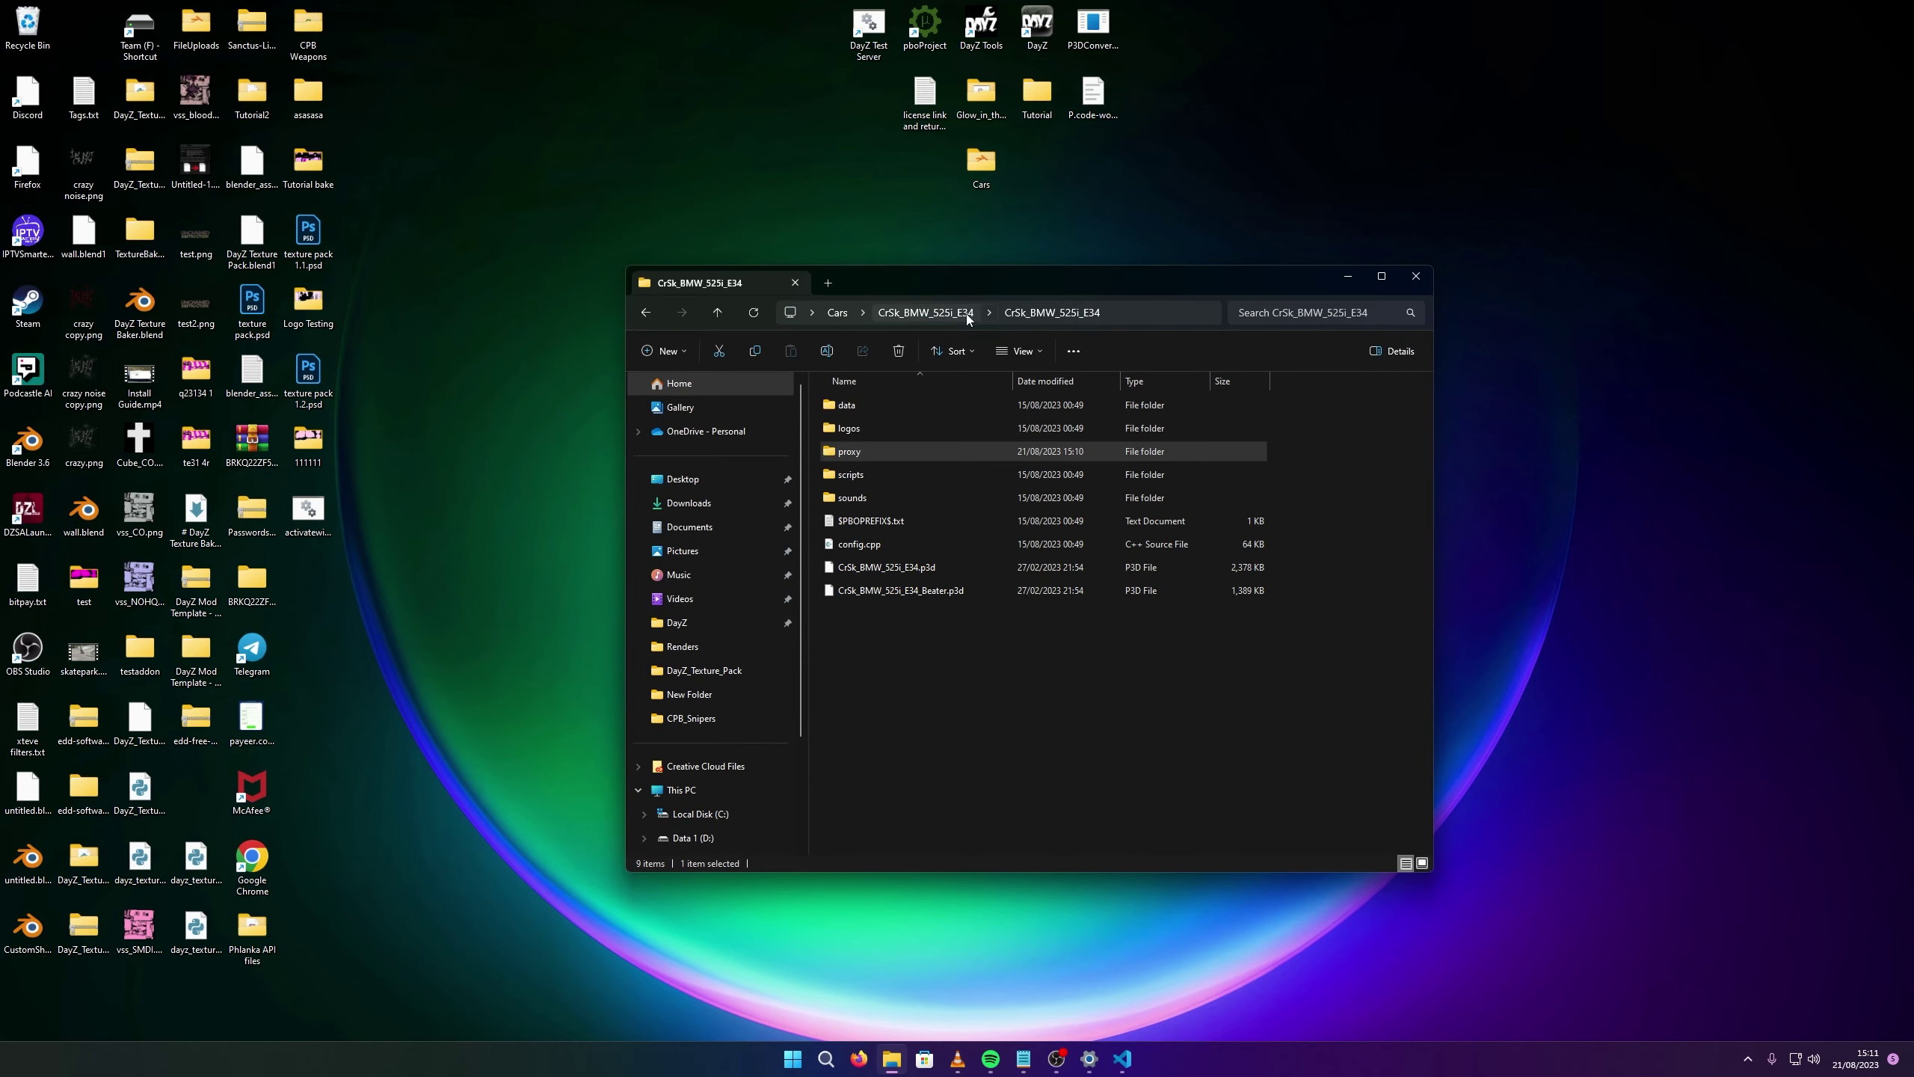
click(932, 573)
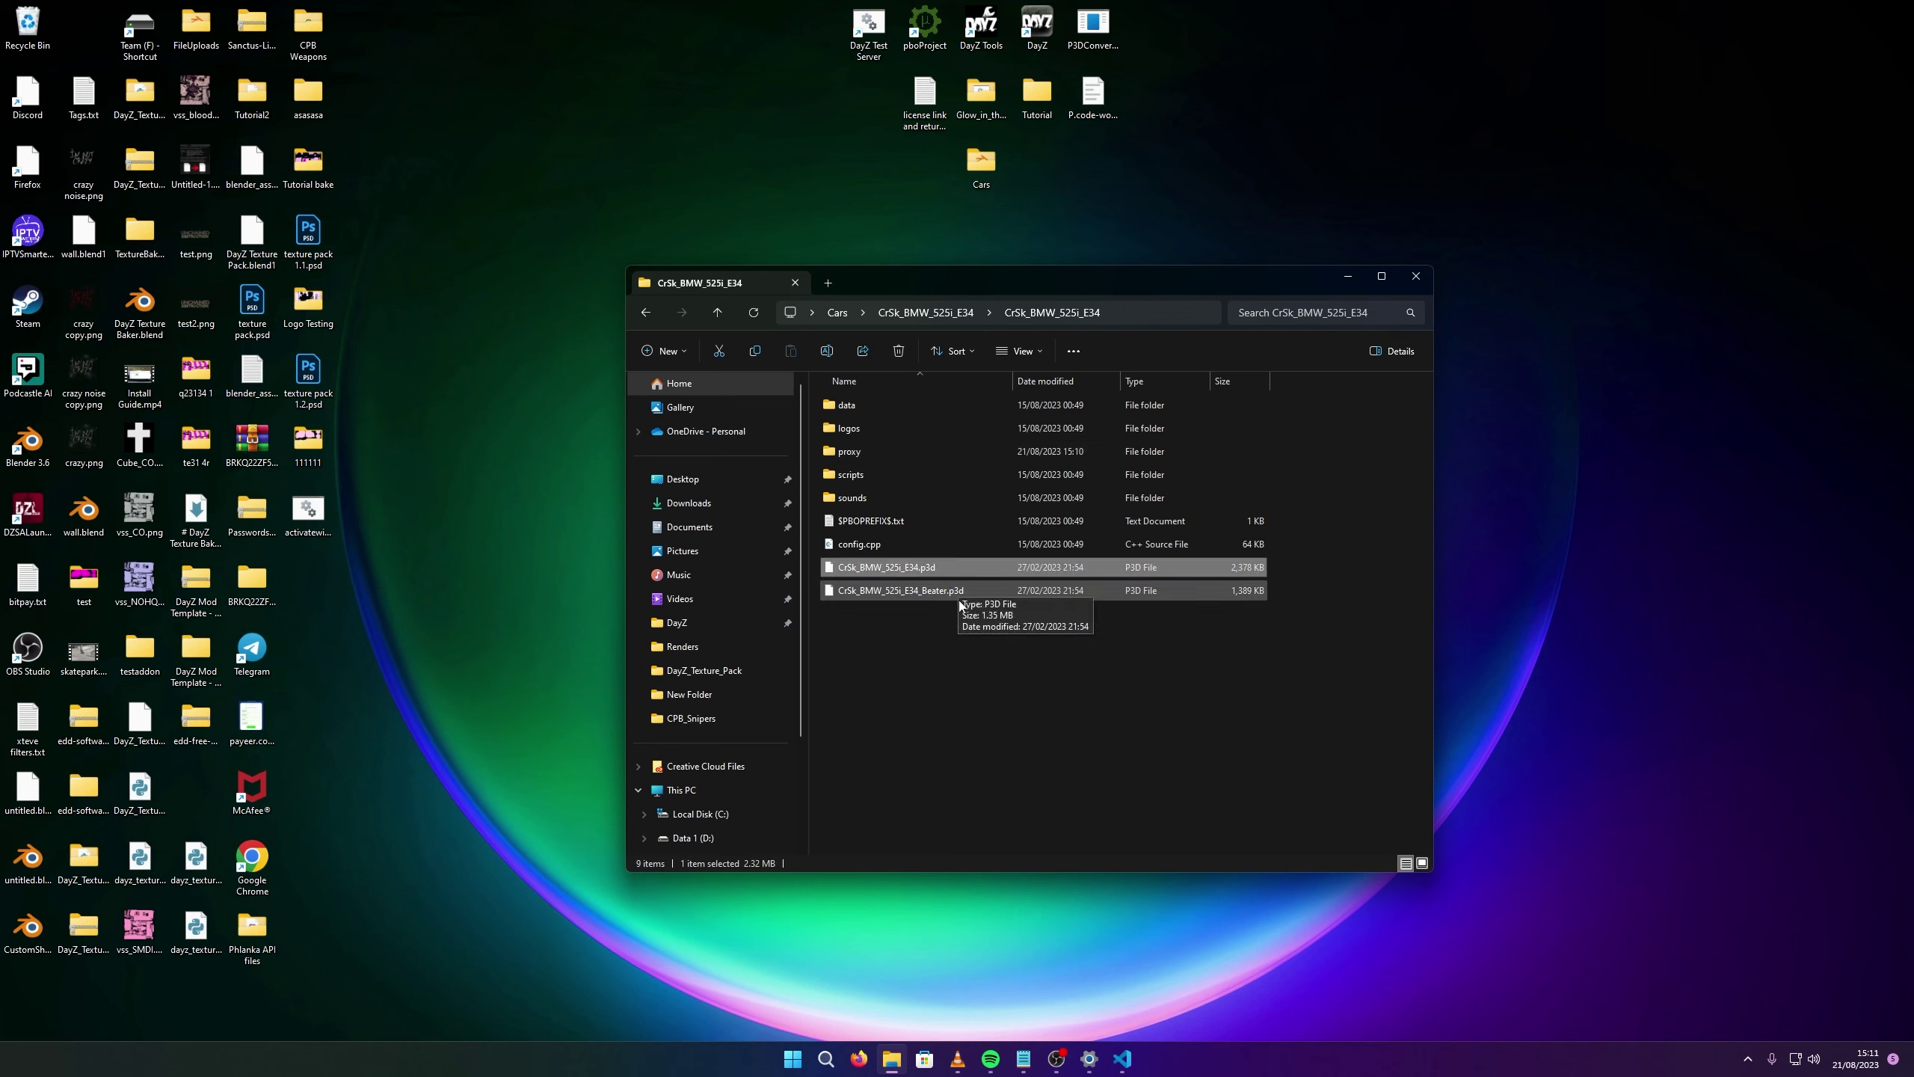
click(957, 567)
click(939, 652)
click(860, 567)
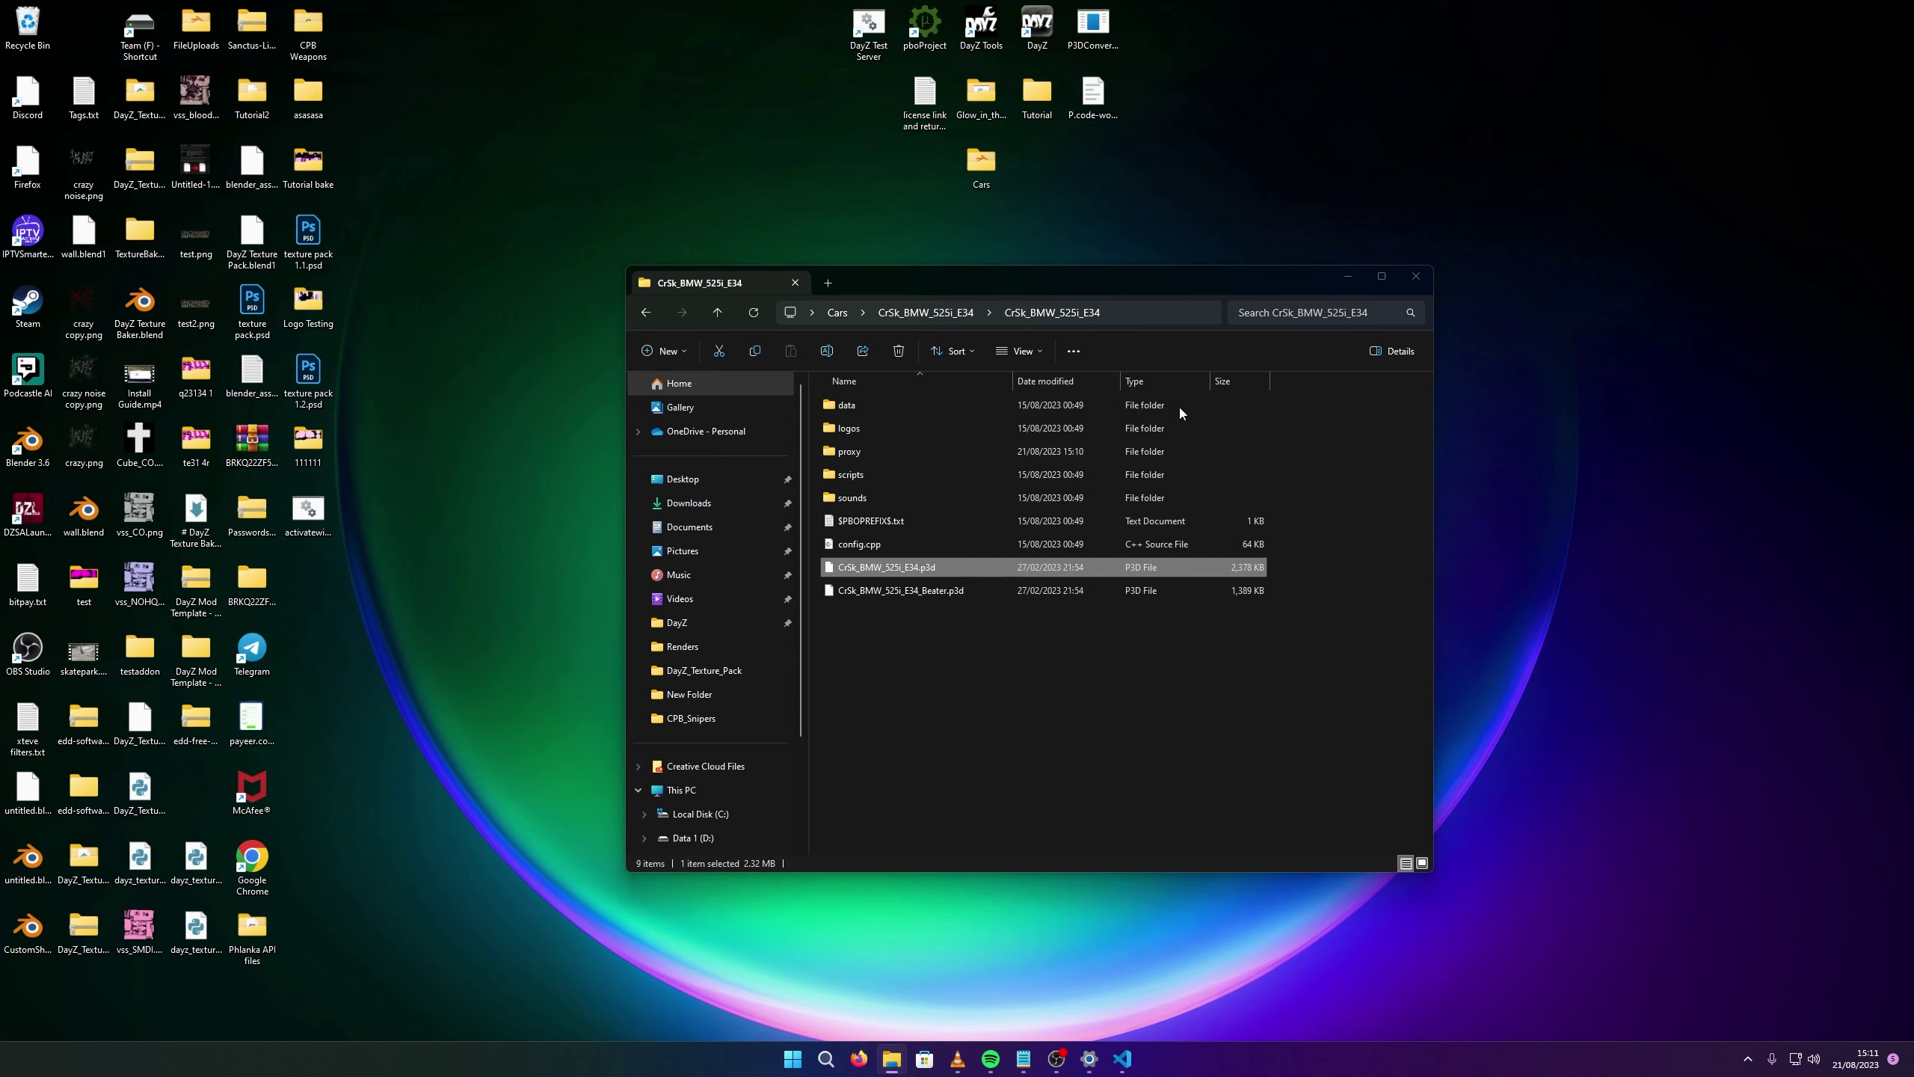
Convert CrSk_BMW_525i_E34.p3d to CrSk_BMW_525i_E34_mlod.p3d with P3DConverter, then open the proxy folder.
click(1207, 196)
drag(1222, 68, 1180, 175)
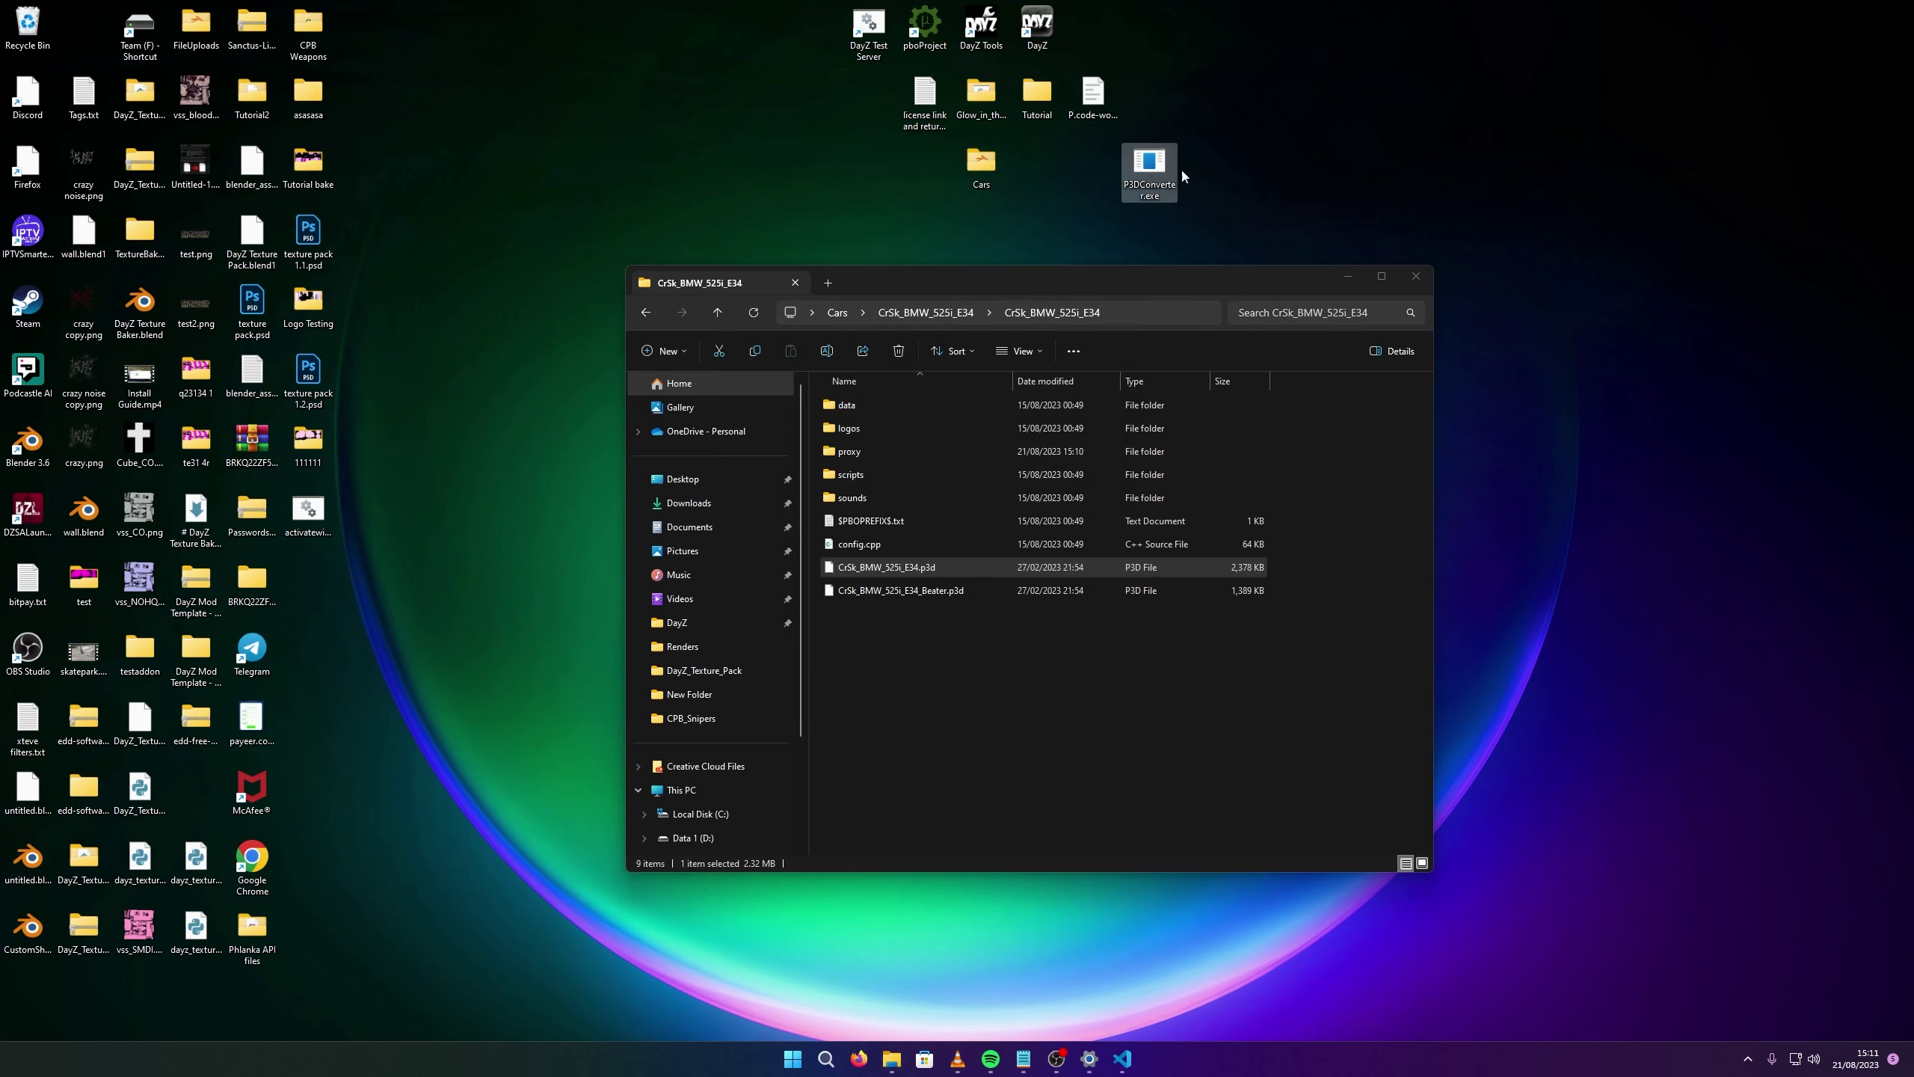
click(1217, 160)
double_click(871, 570)
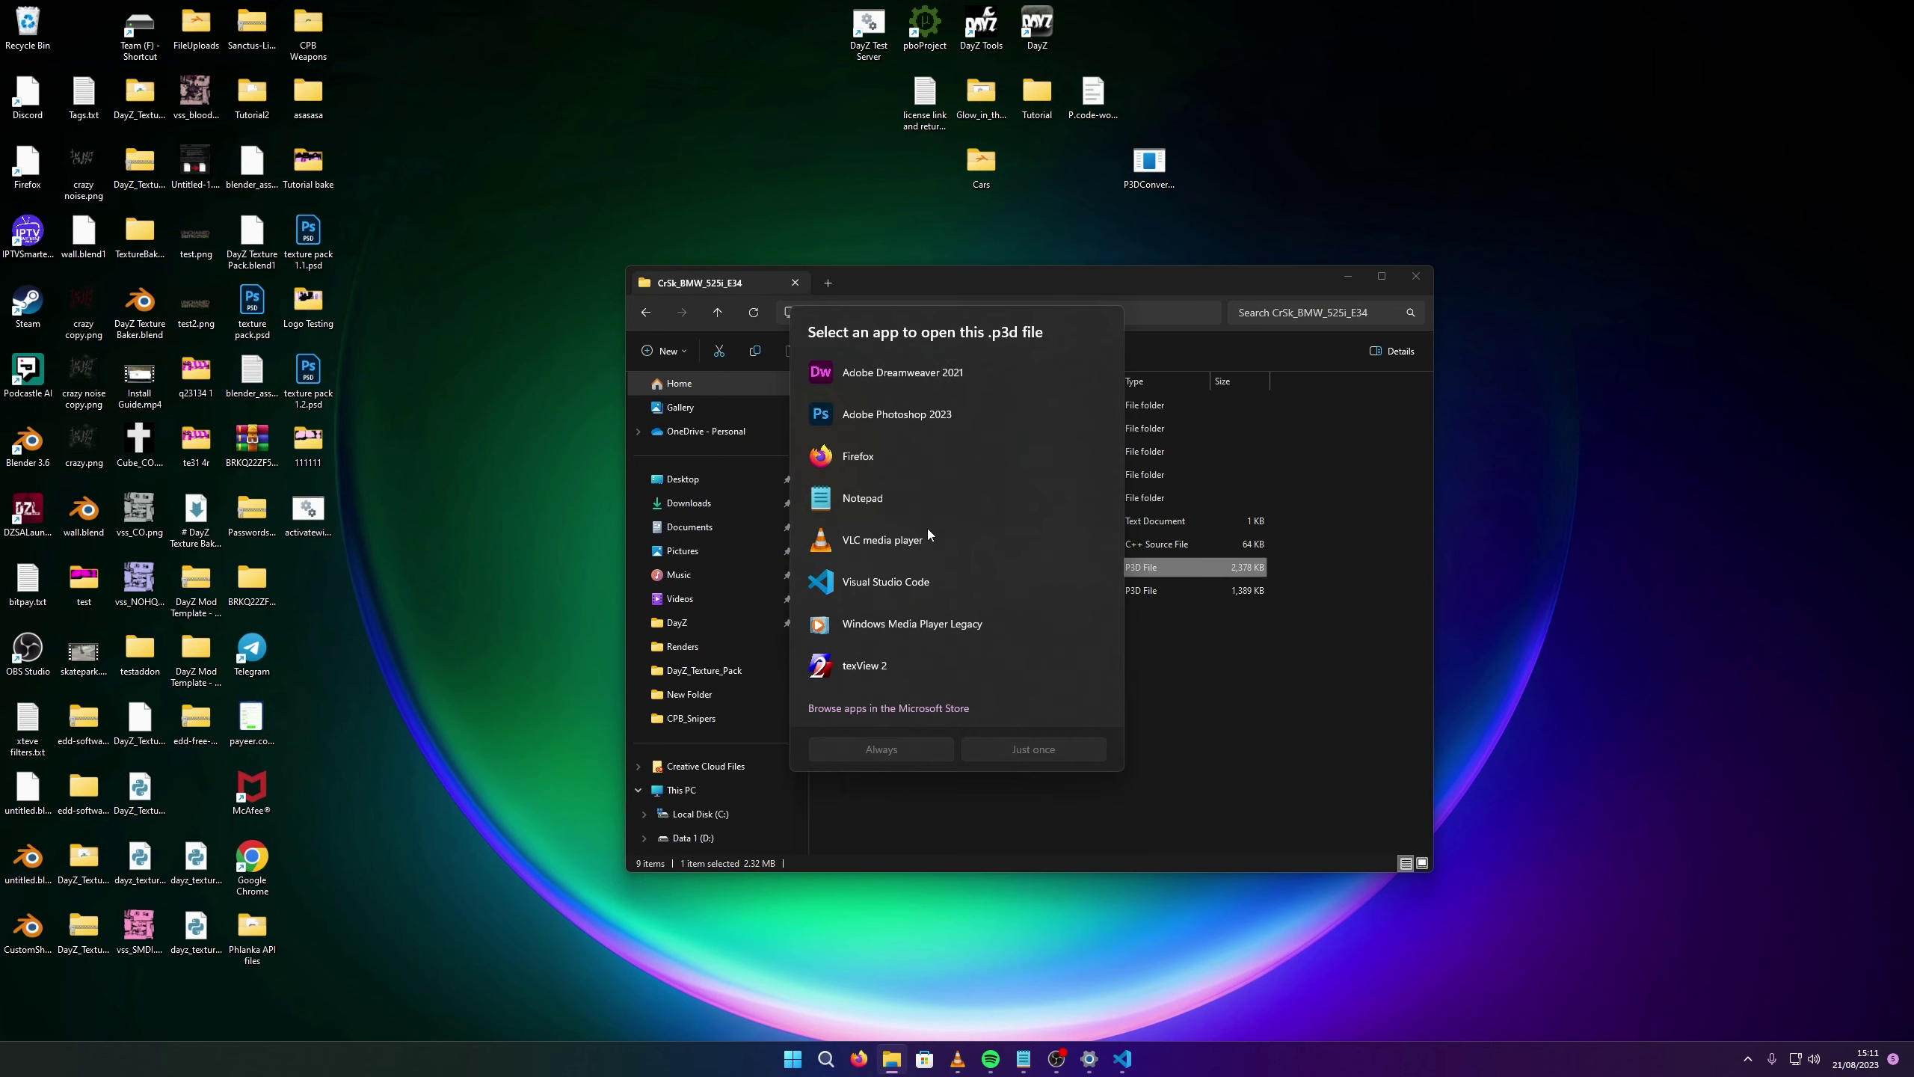
click(1256, 212)
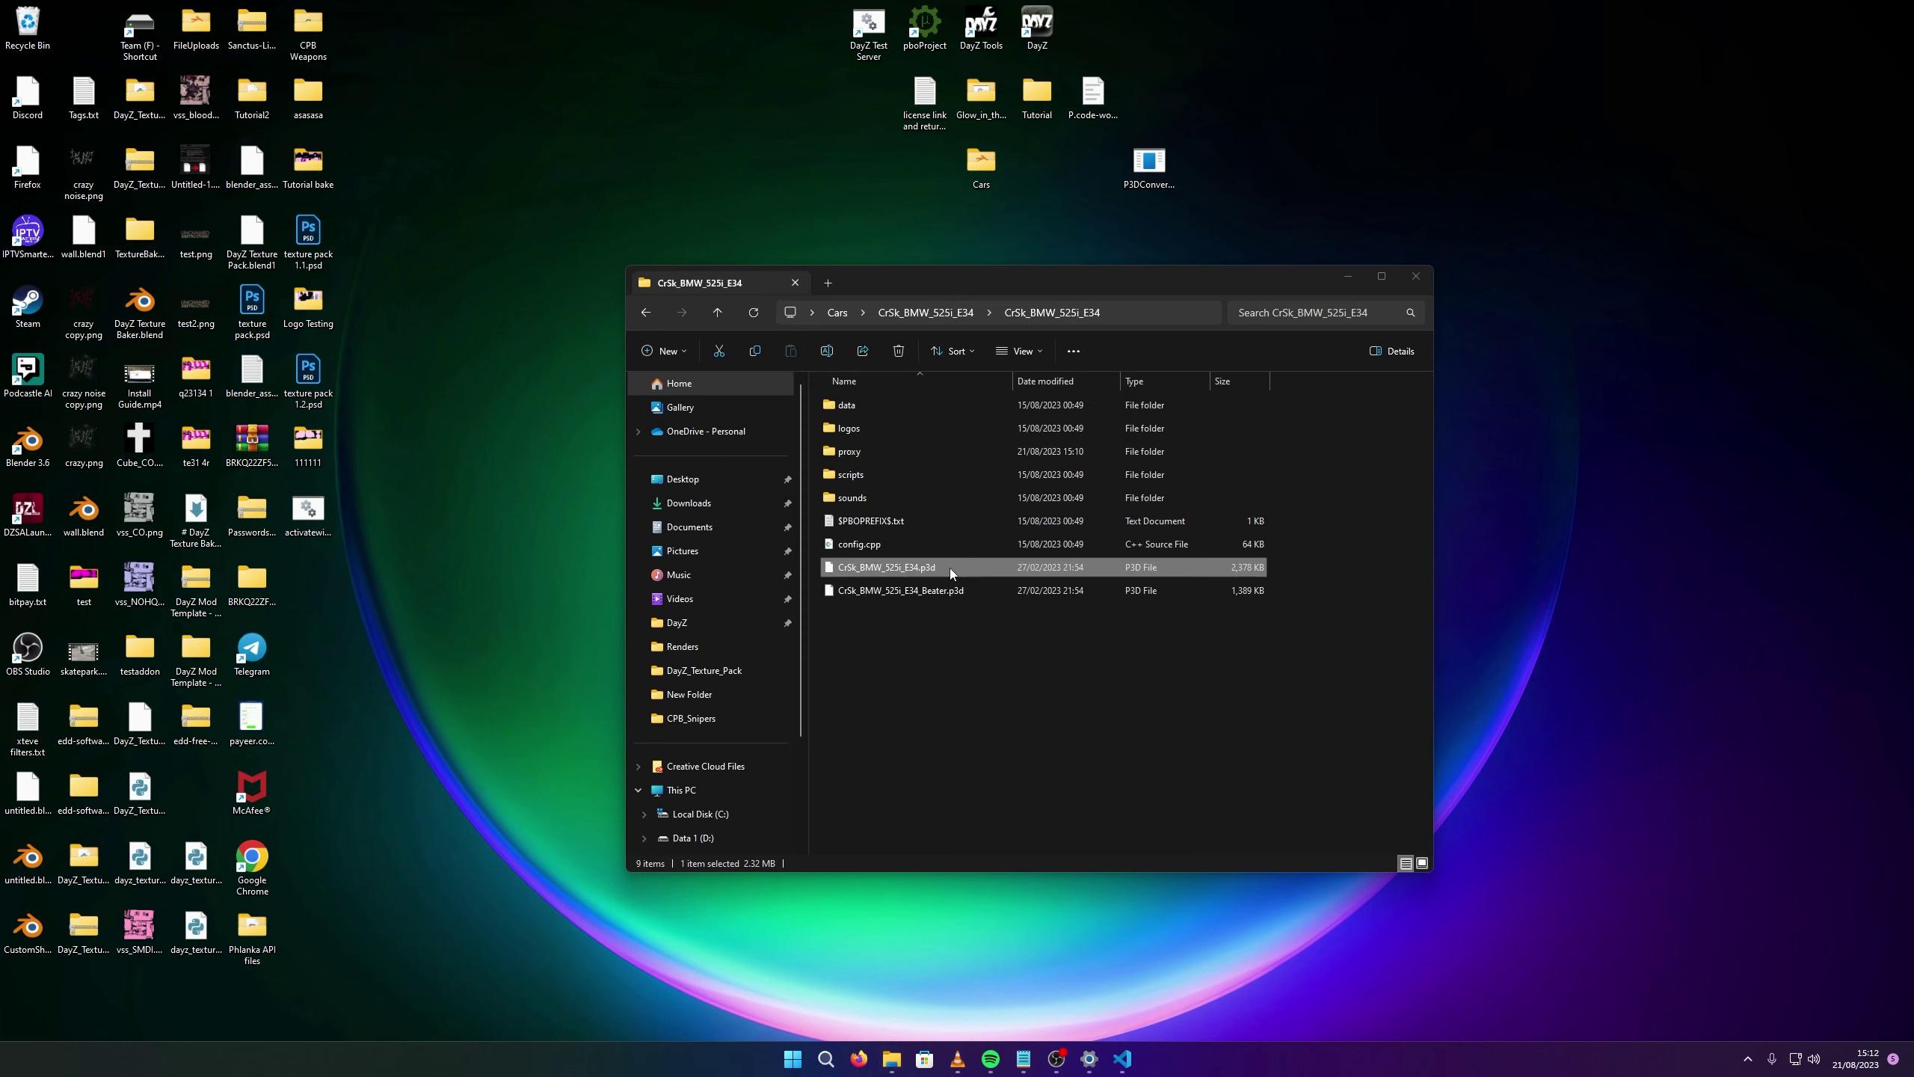
drag(950, 568, 1165, 184)
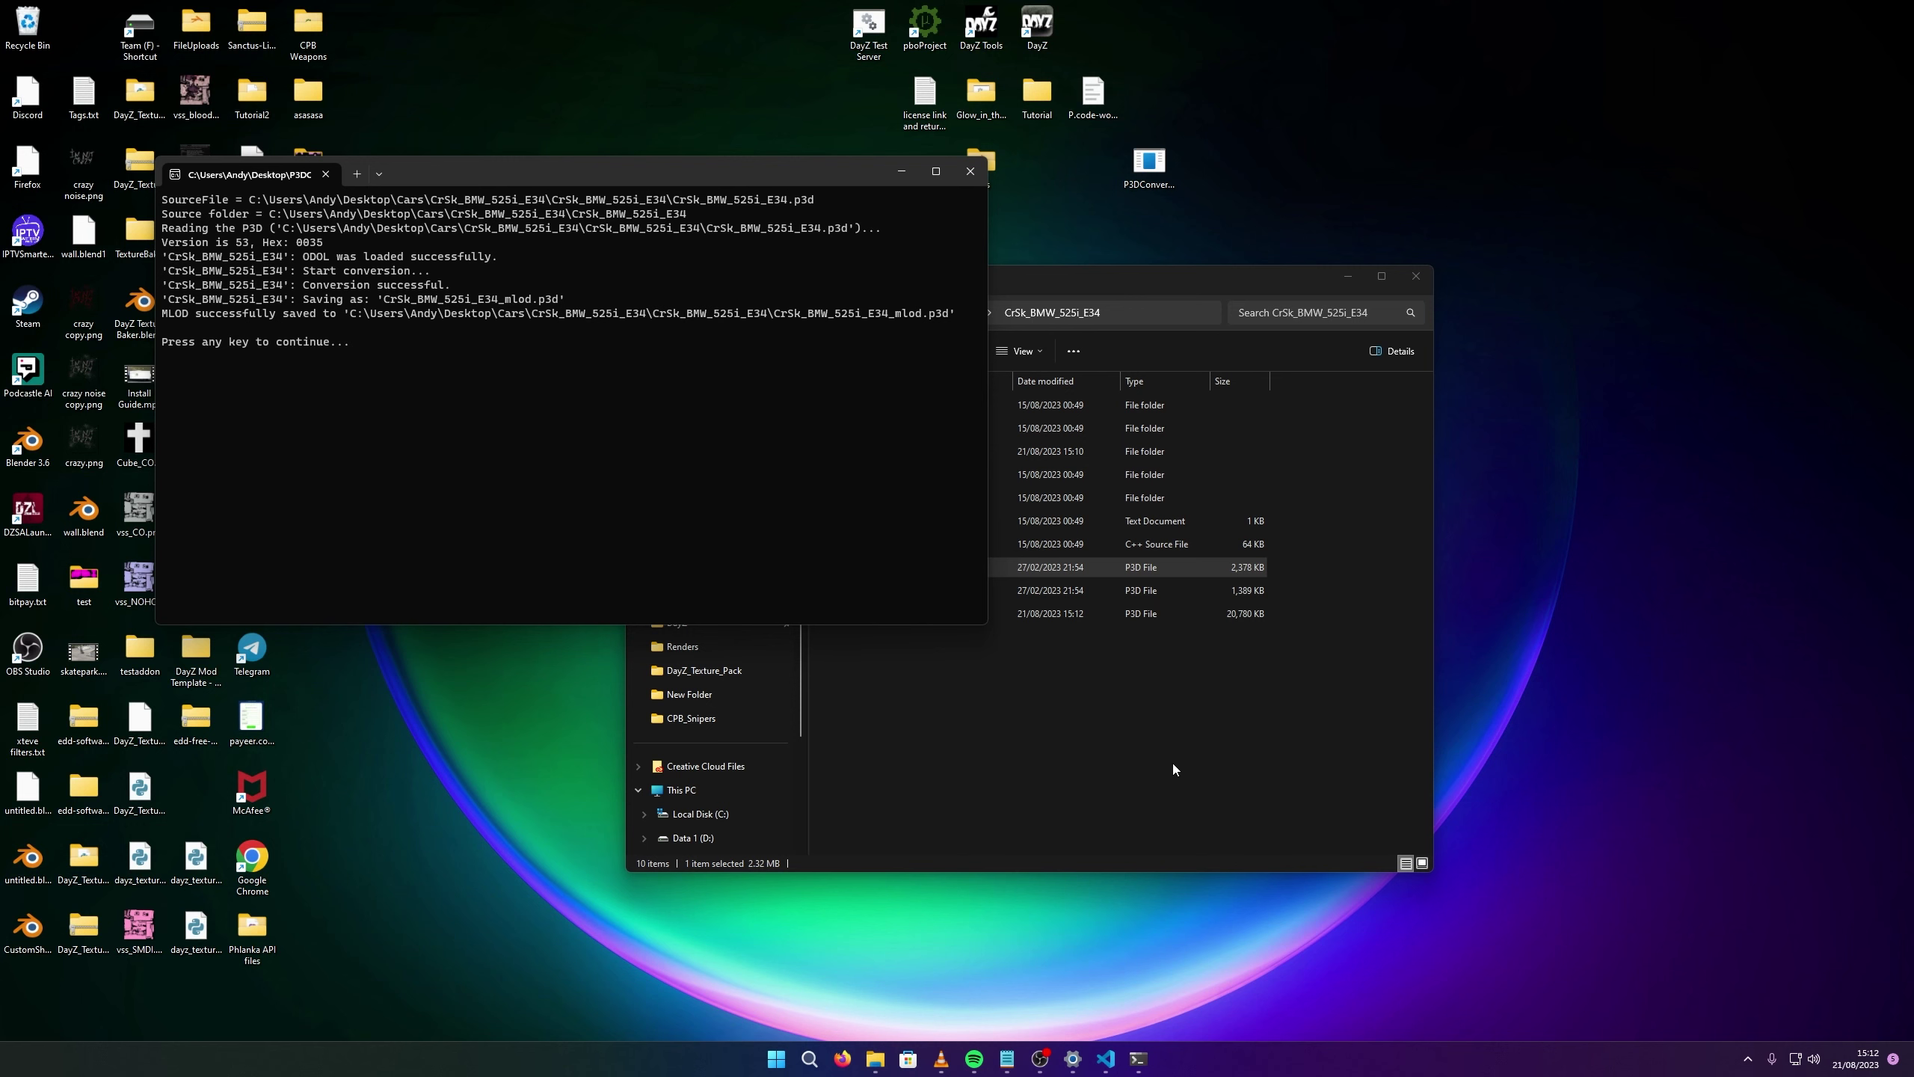
click(970, 172)
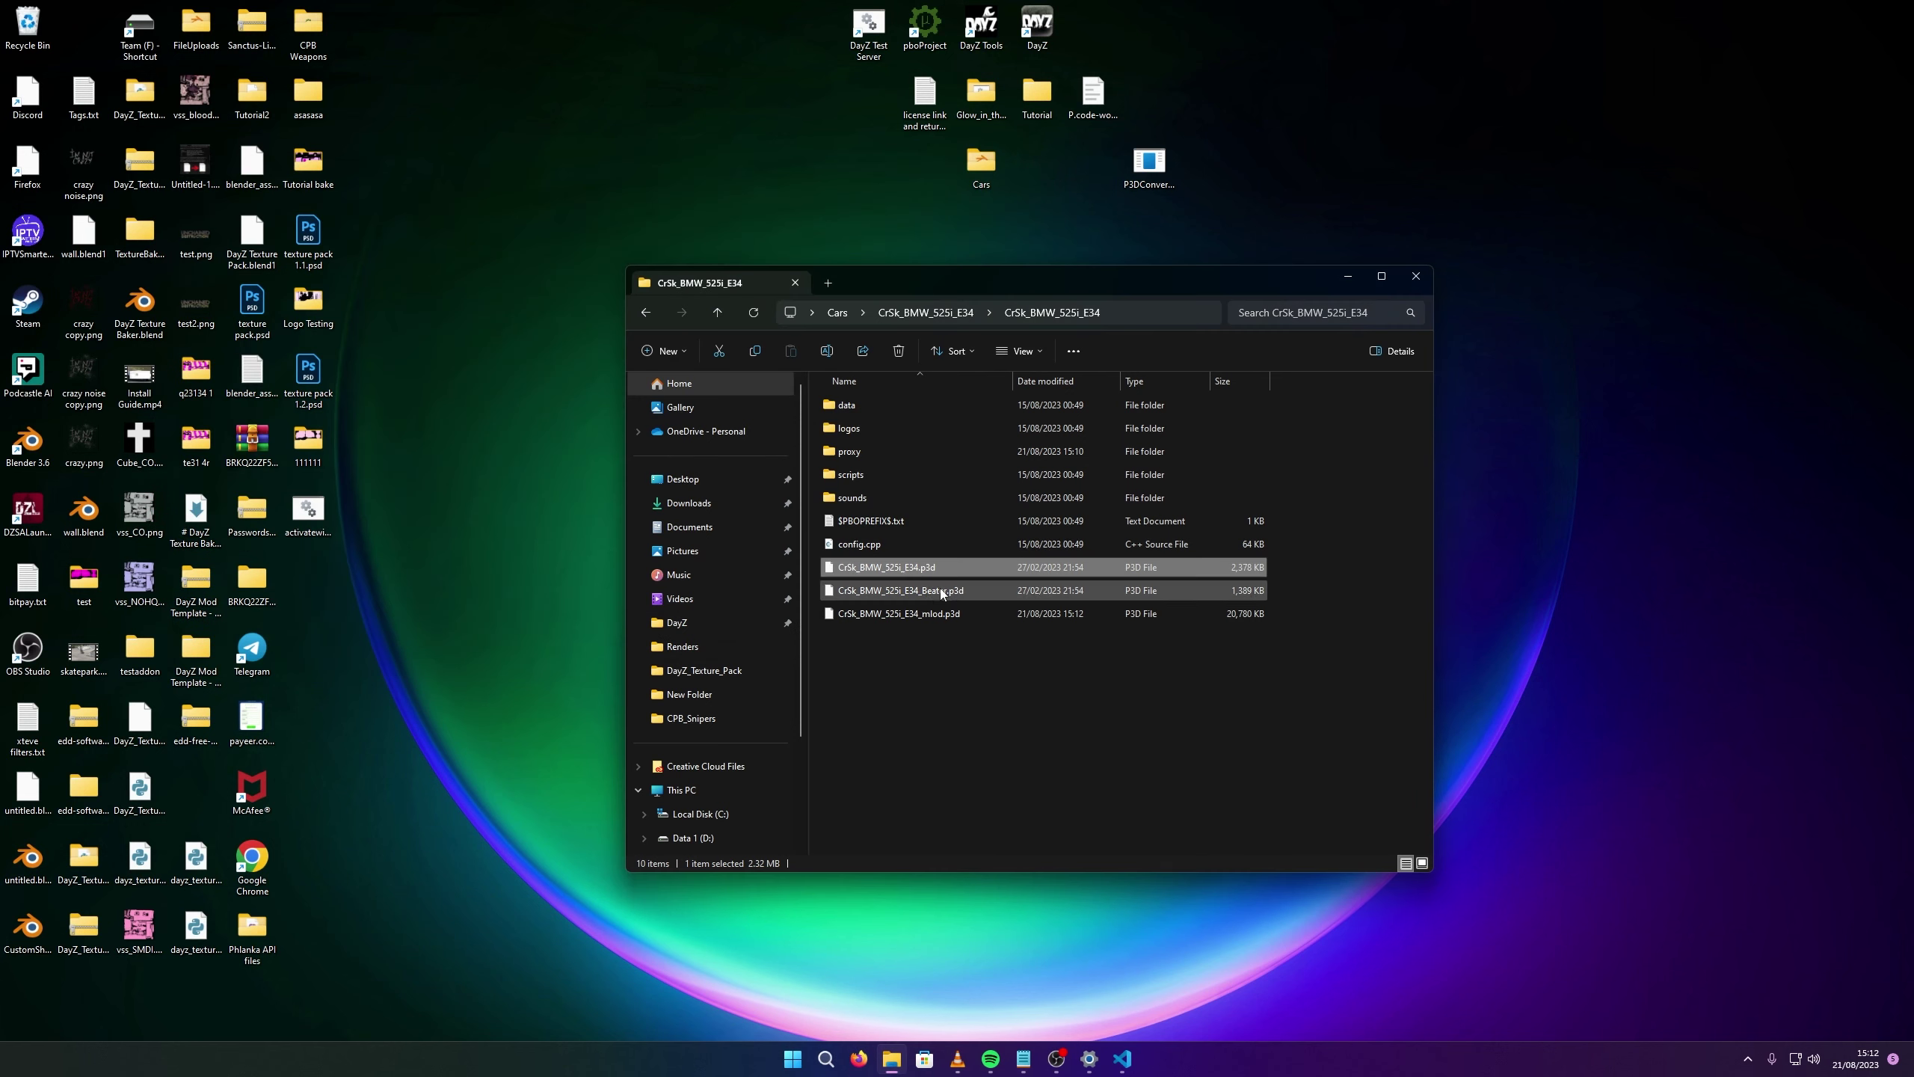
click(912, 615)
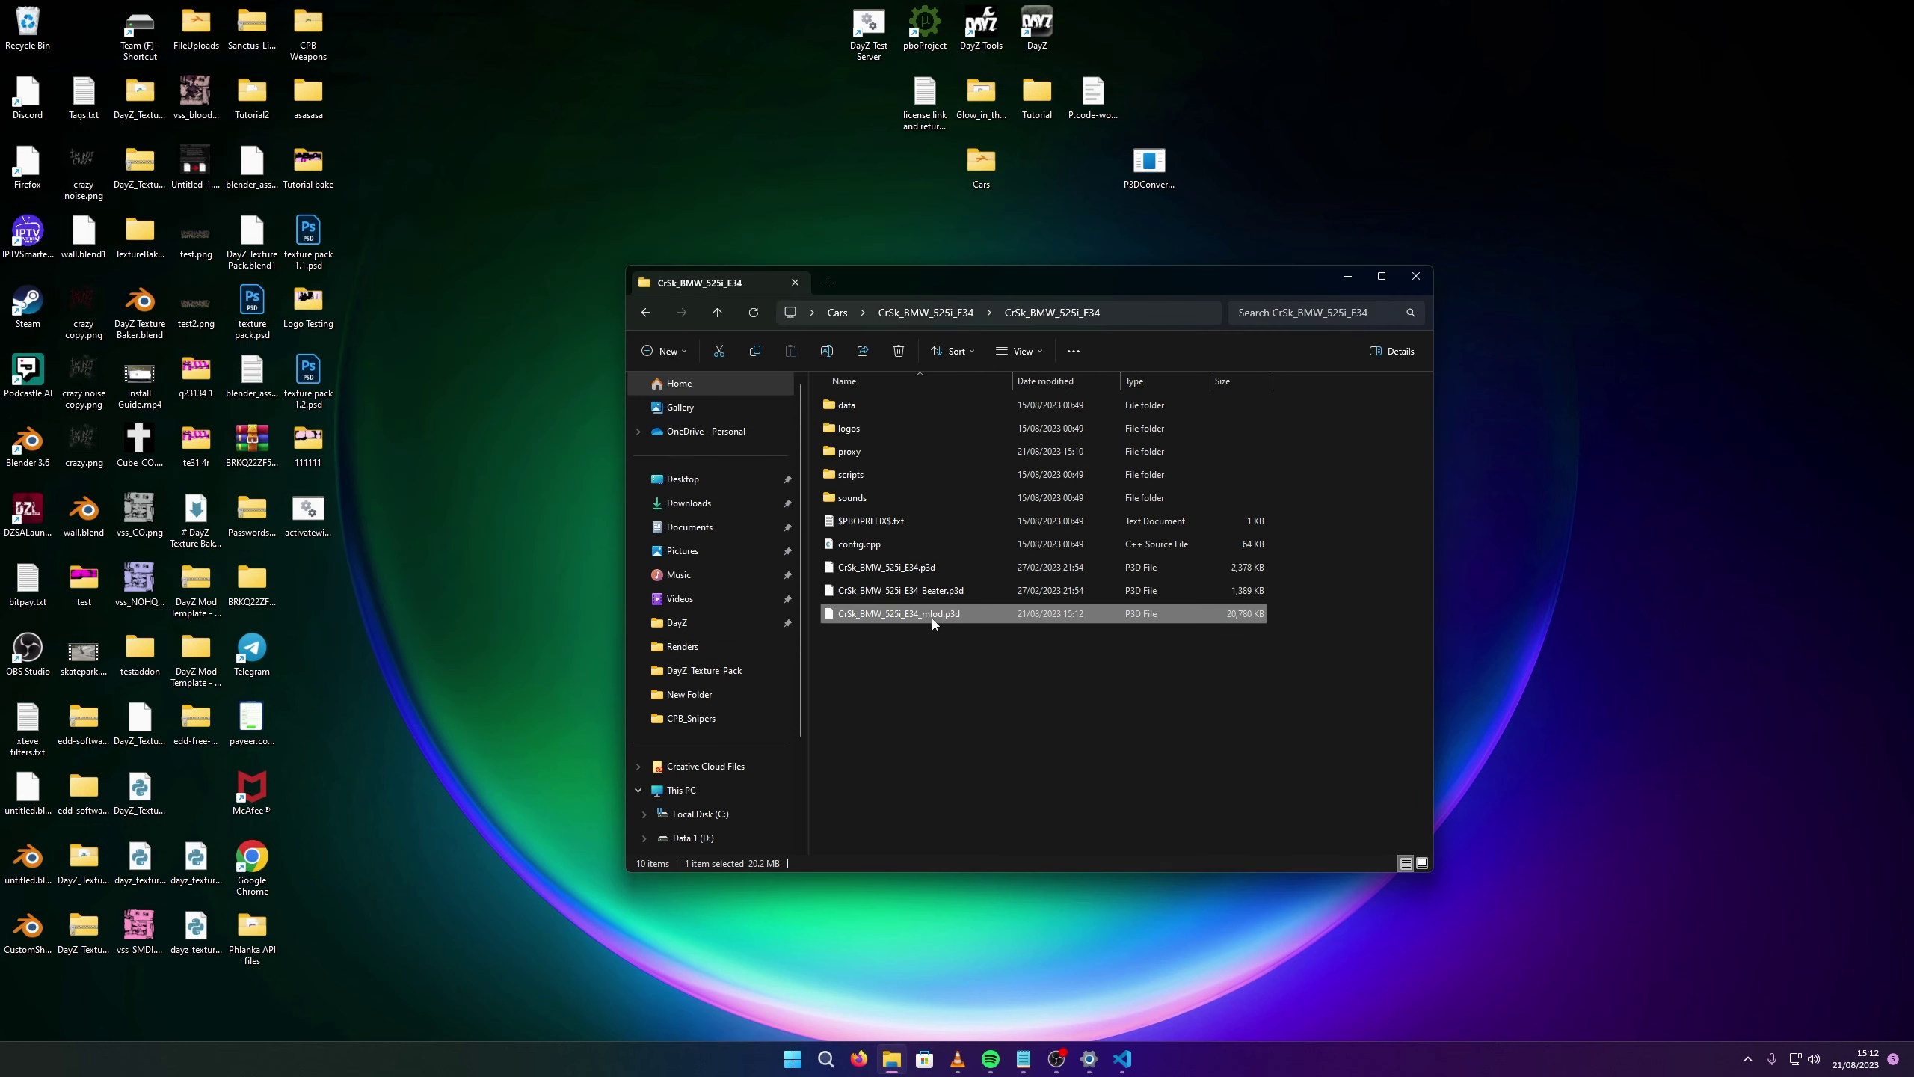
double_click(869, 448)
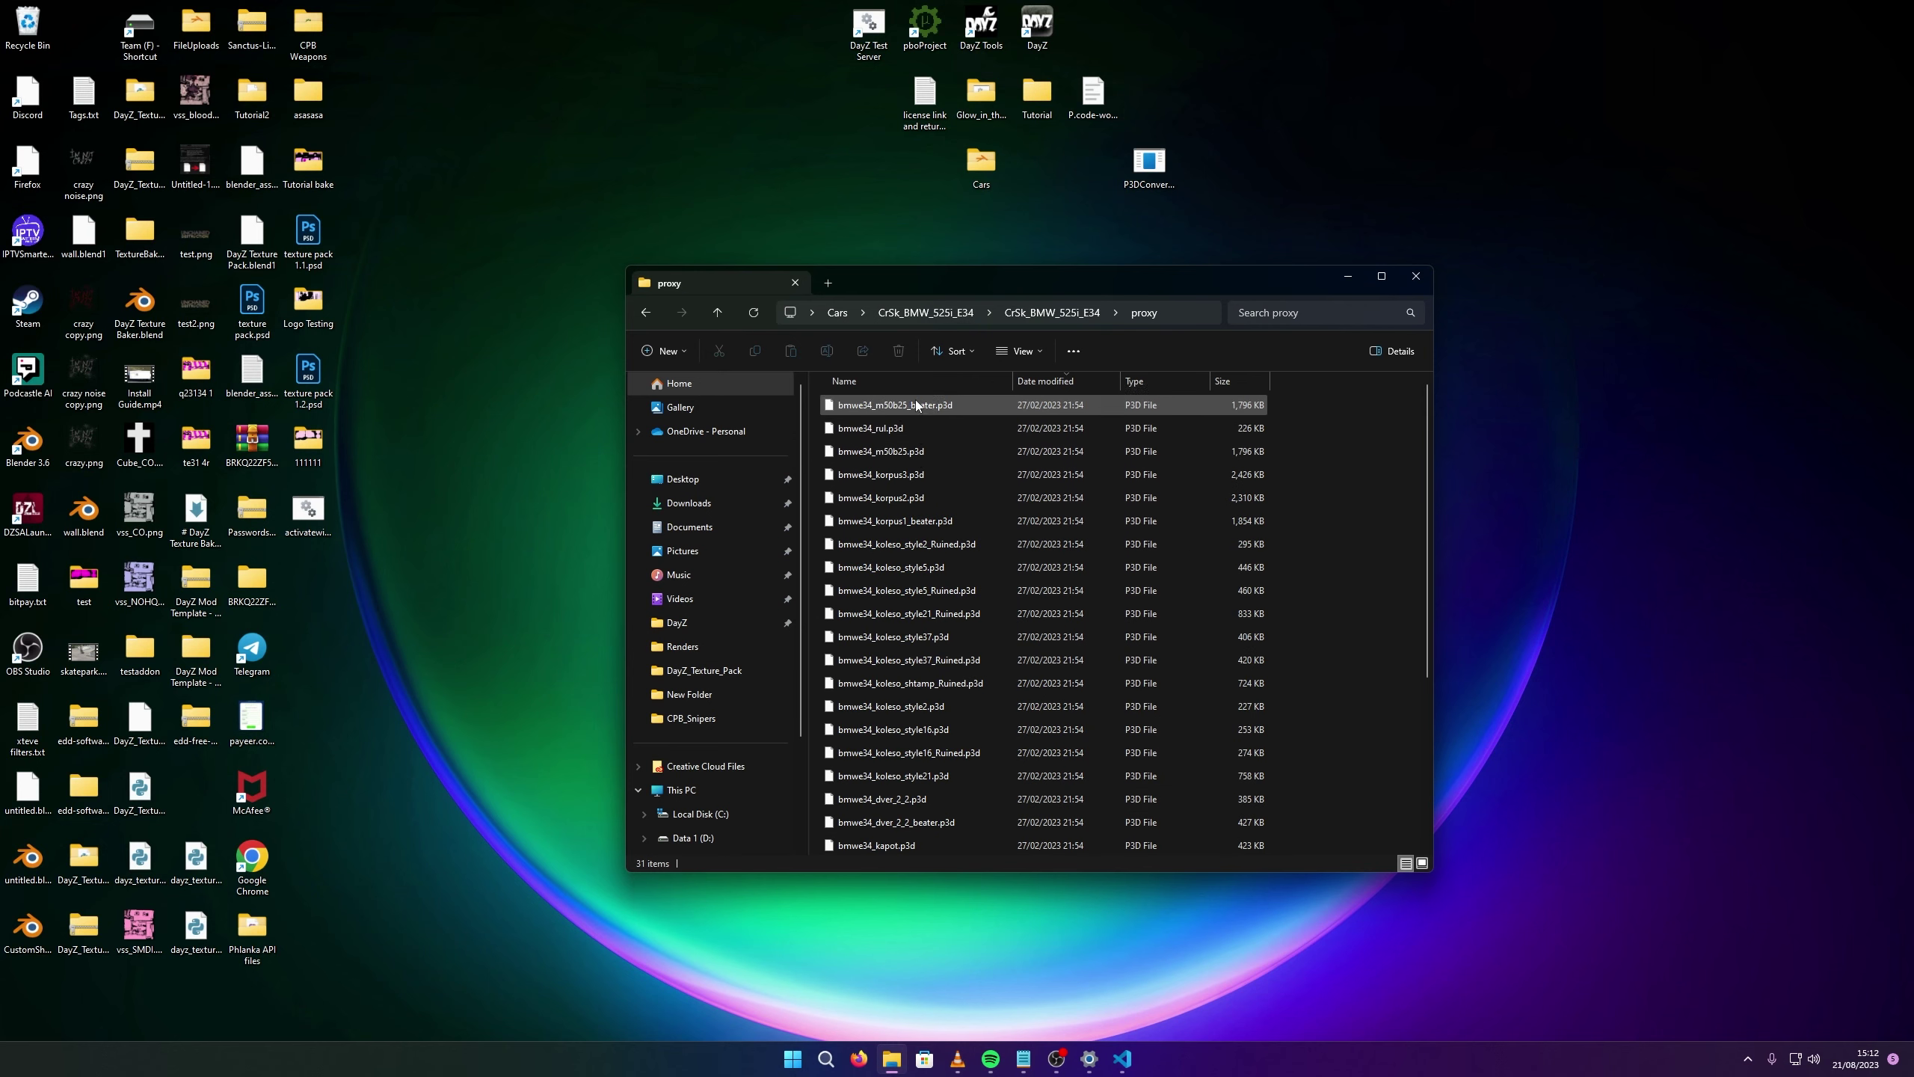
scroll(912, 386, down, 4)
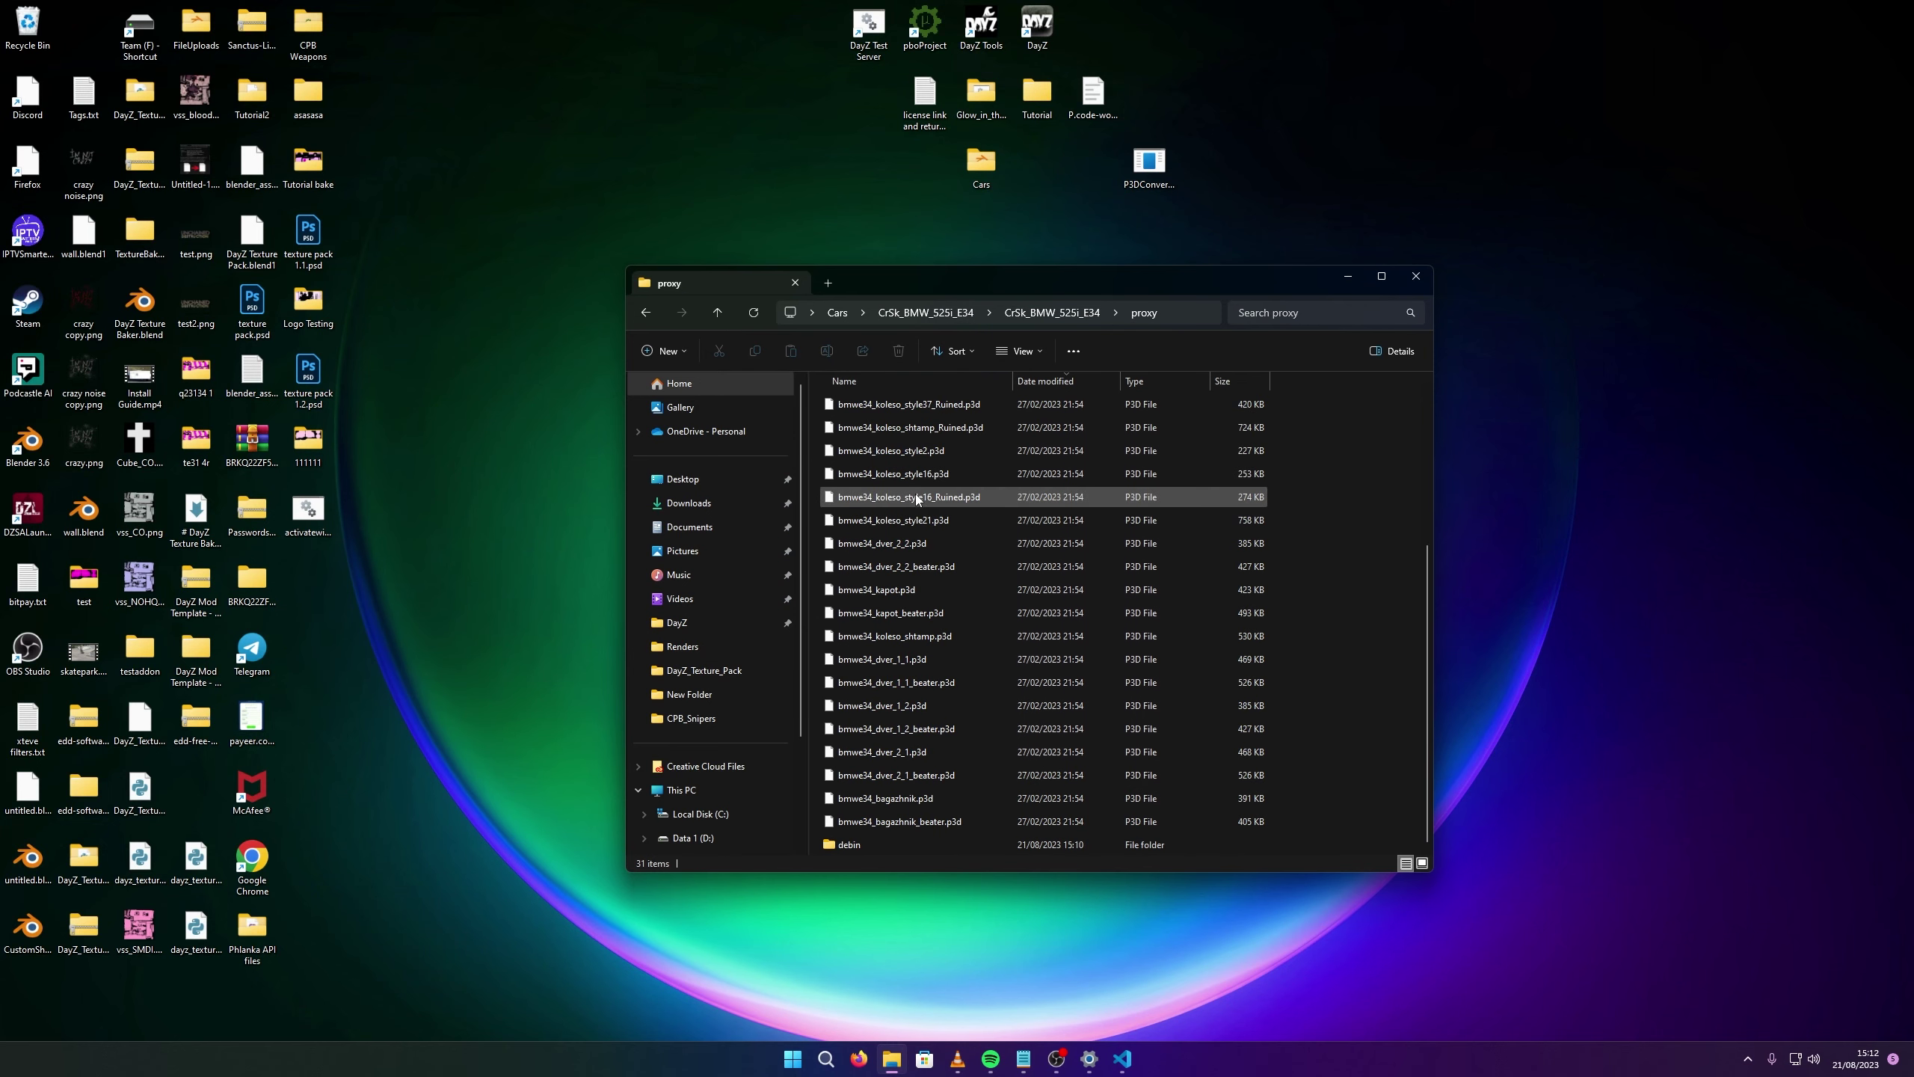
click(901, 660)
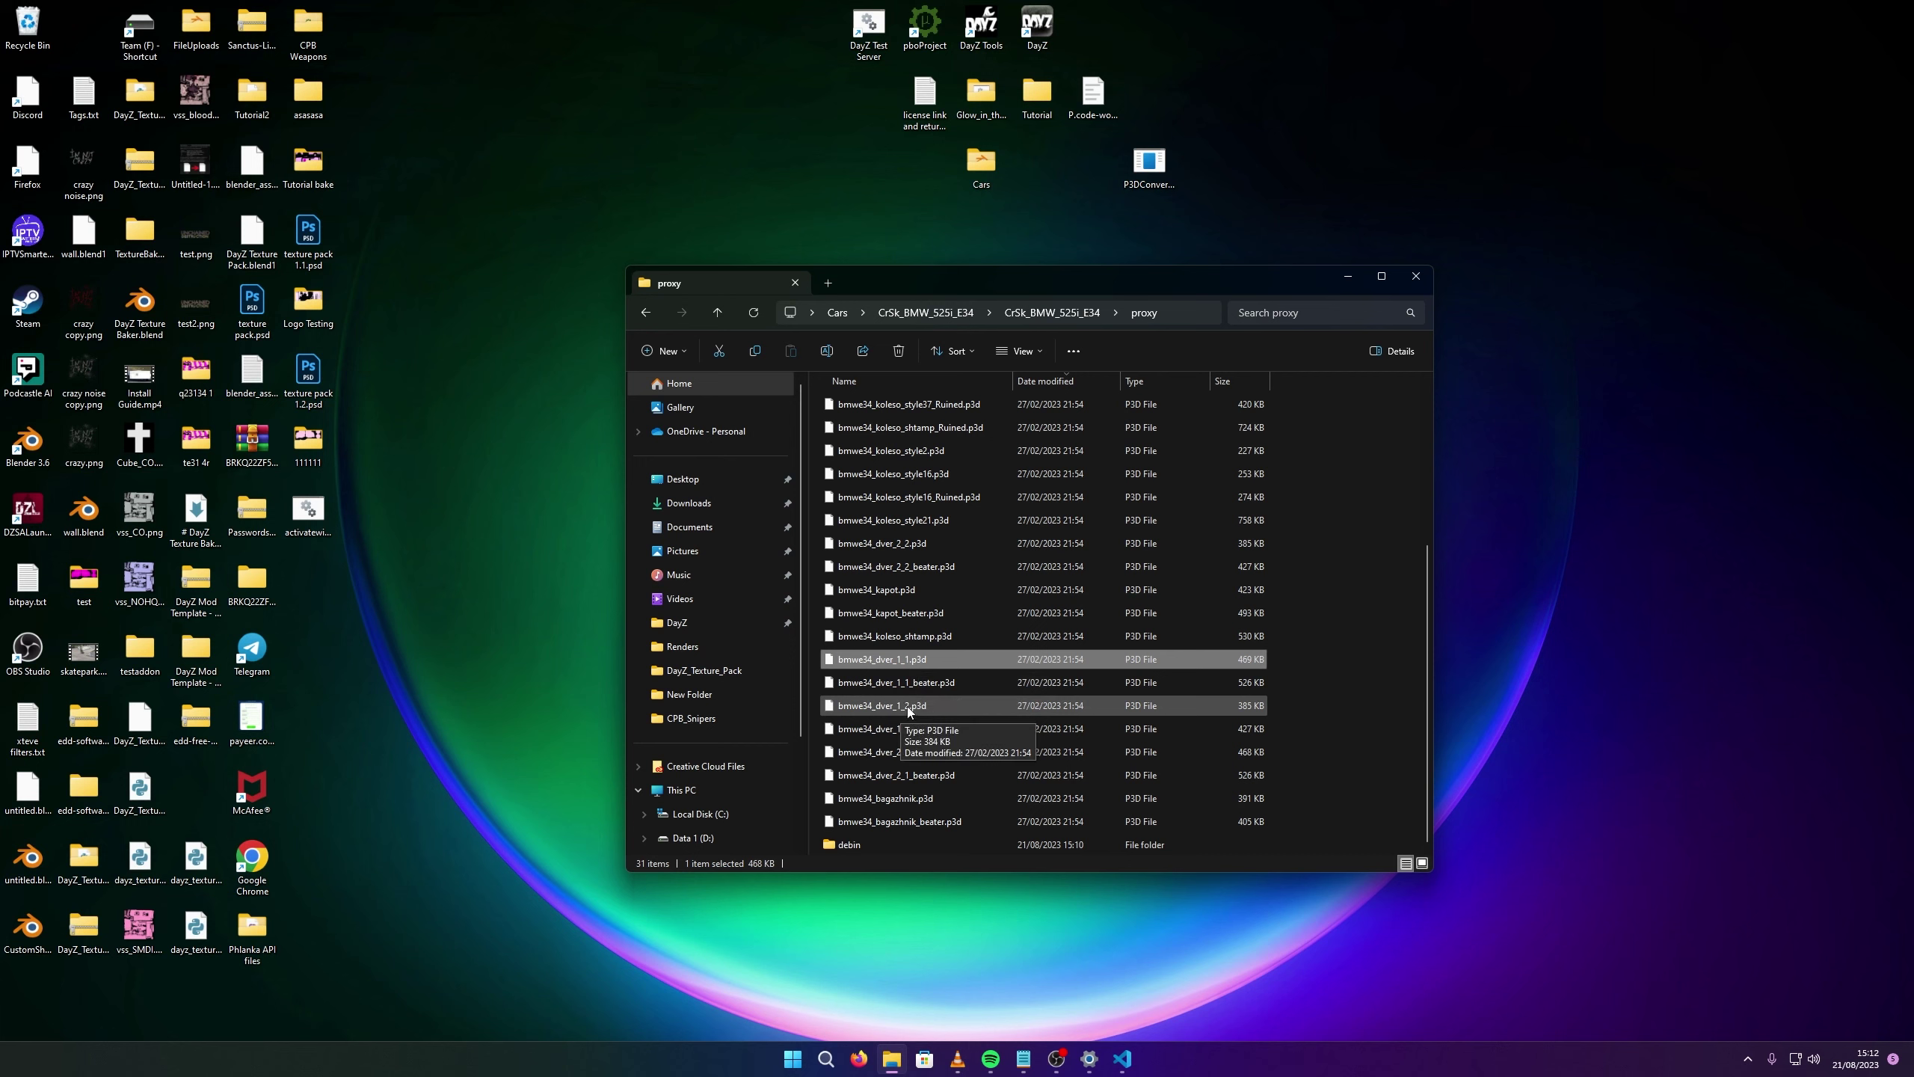
click(911, 754)
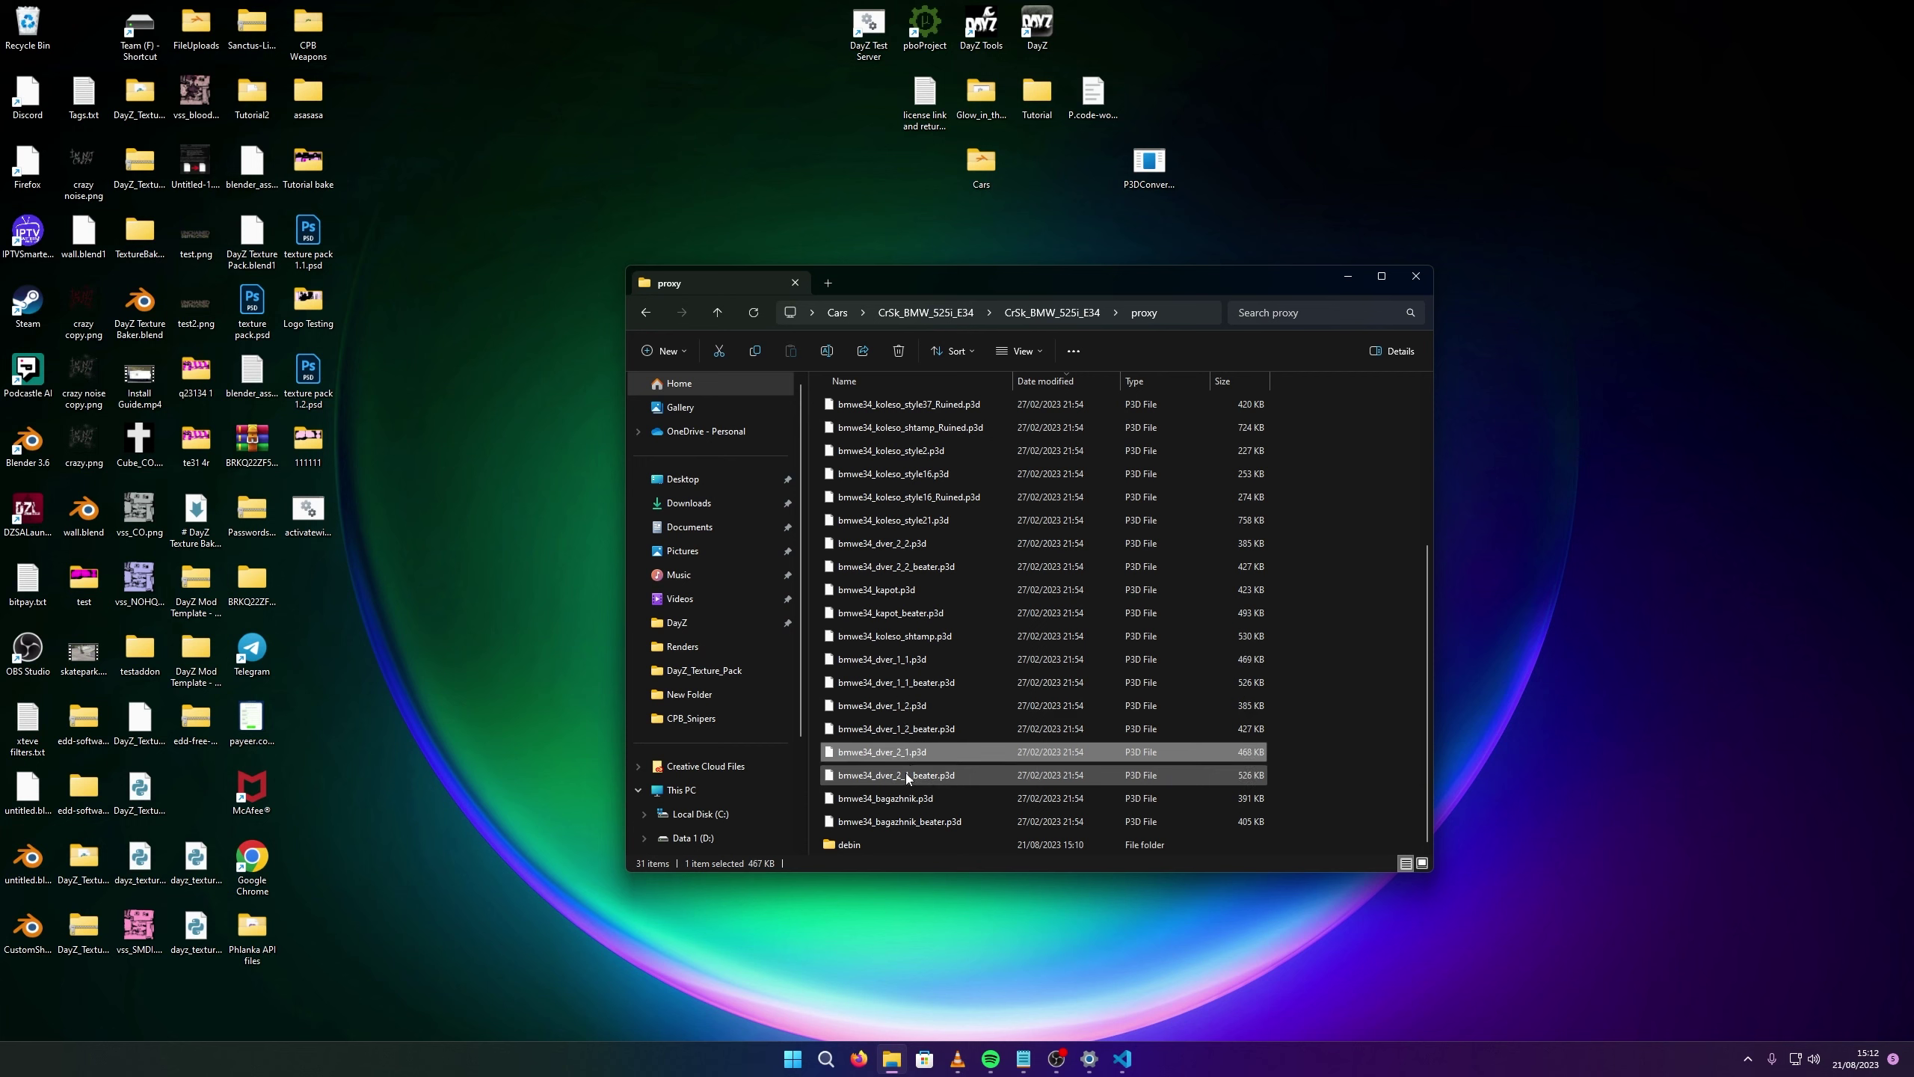
click(910, 776)
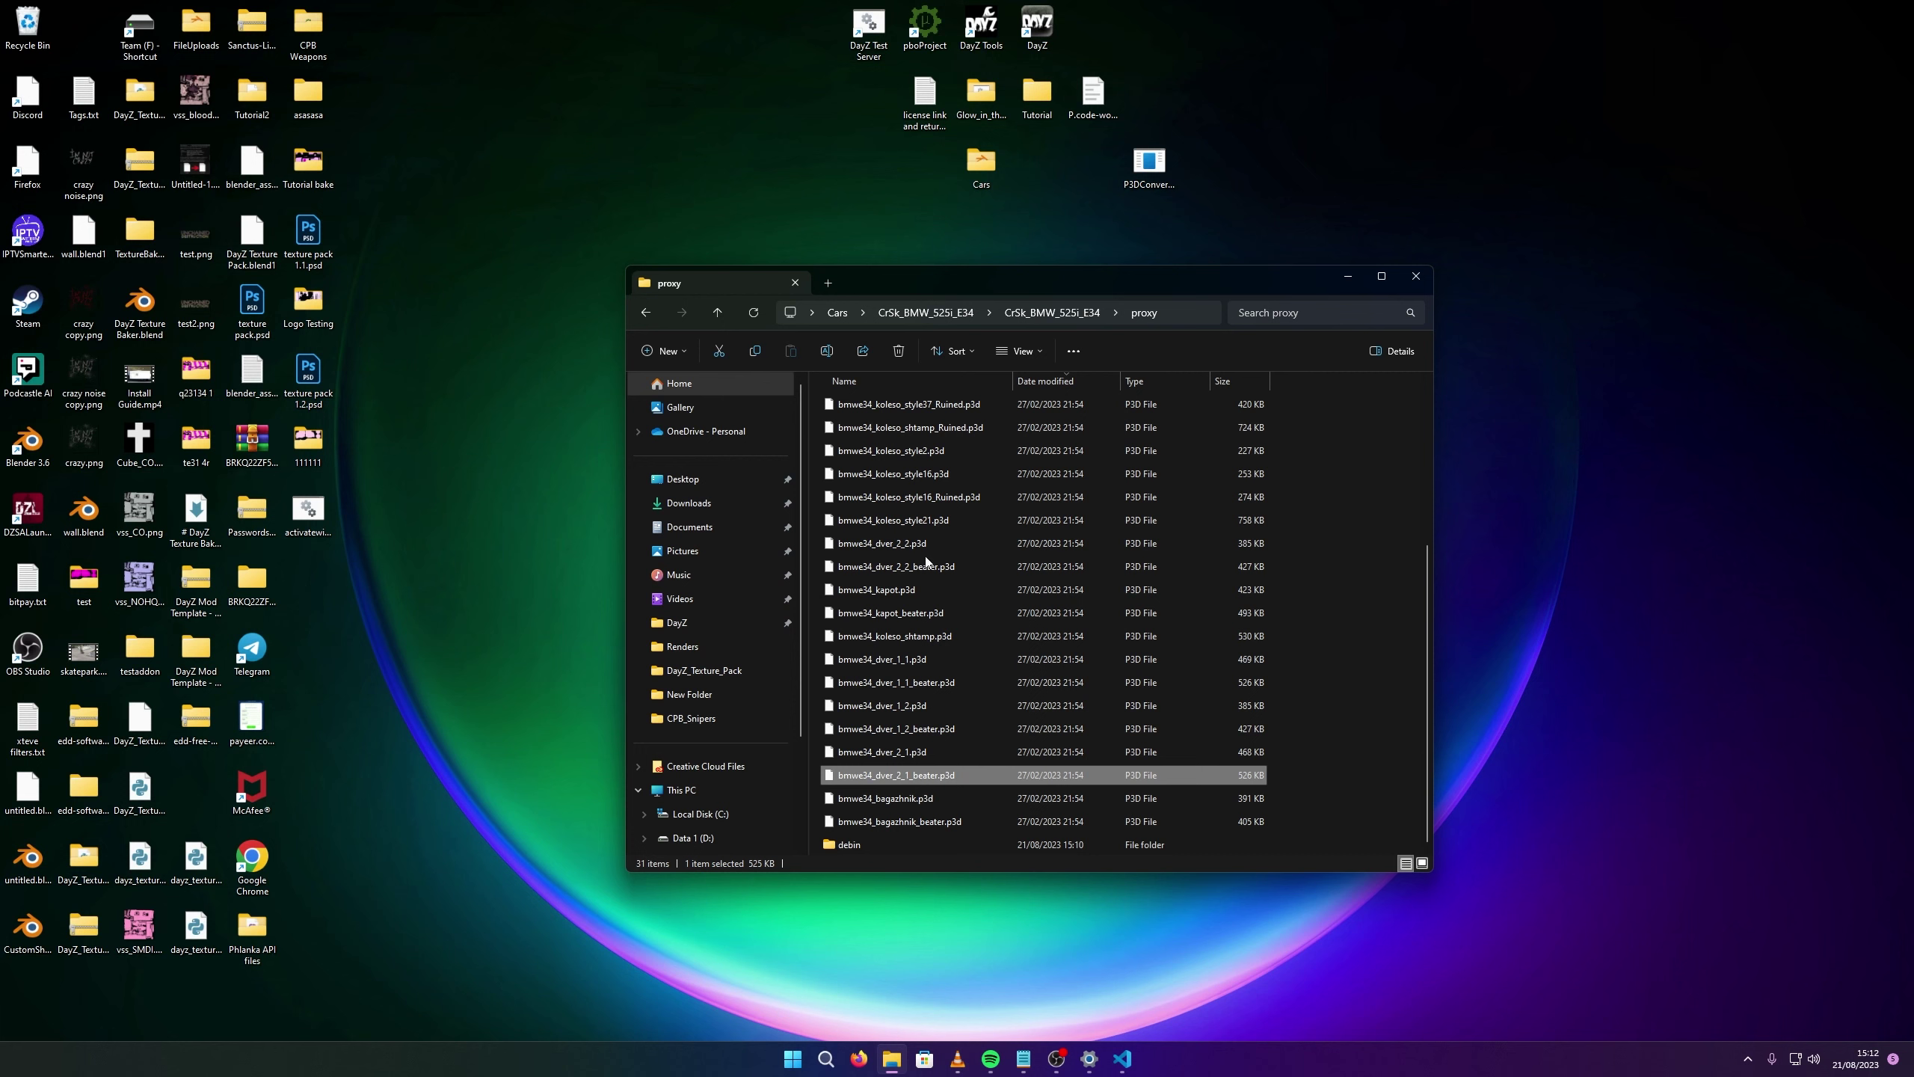
Convert the door part bmwe34_dver_1_1.p3d to MLOD with P3DConverter.
click(920, 660)
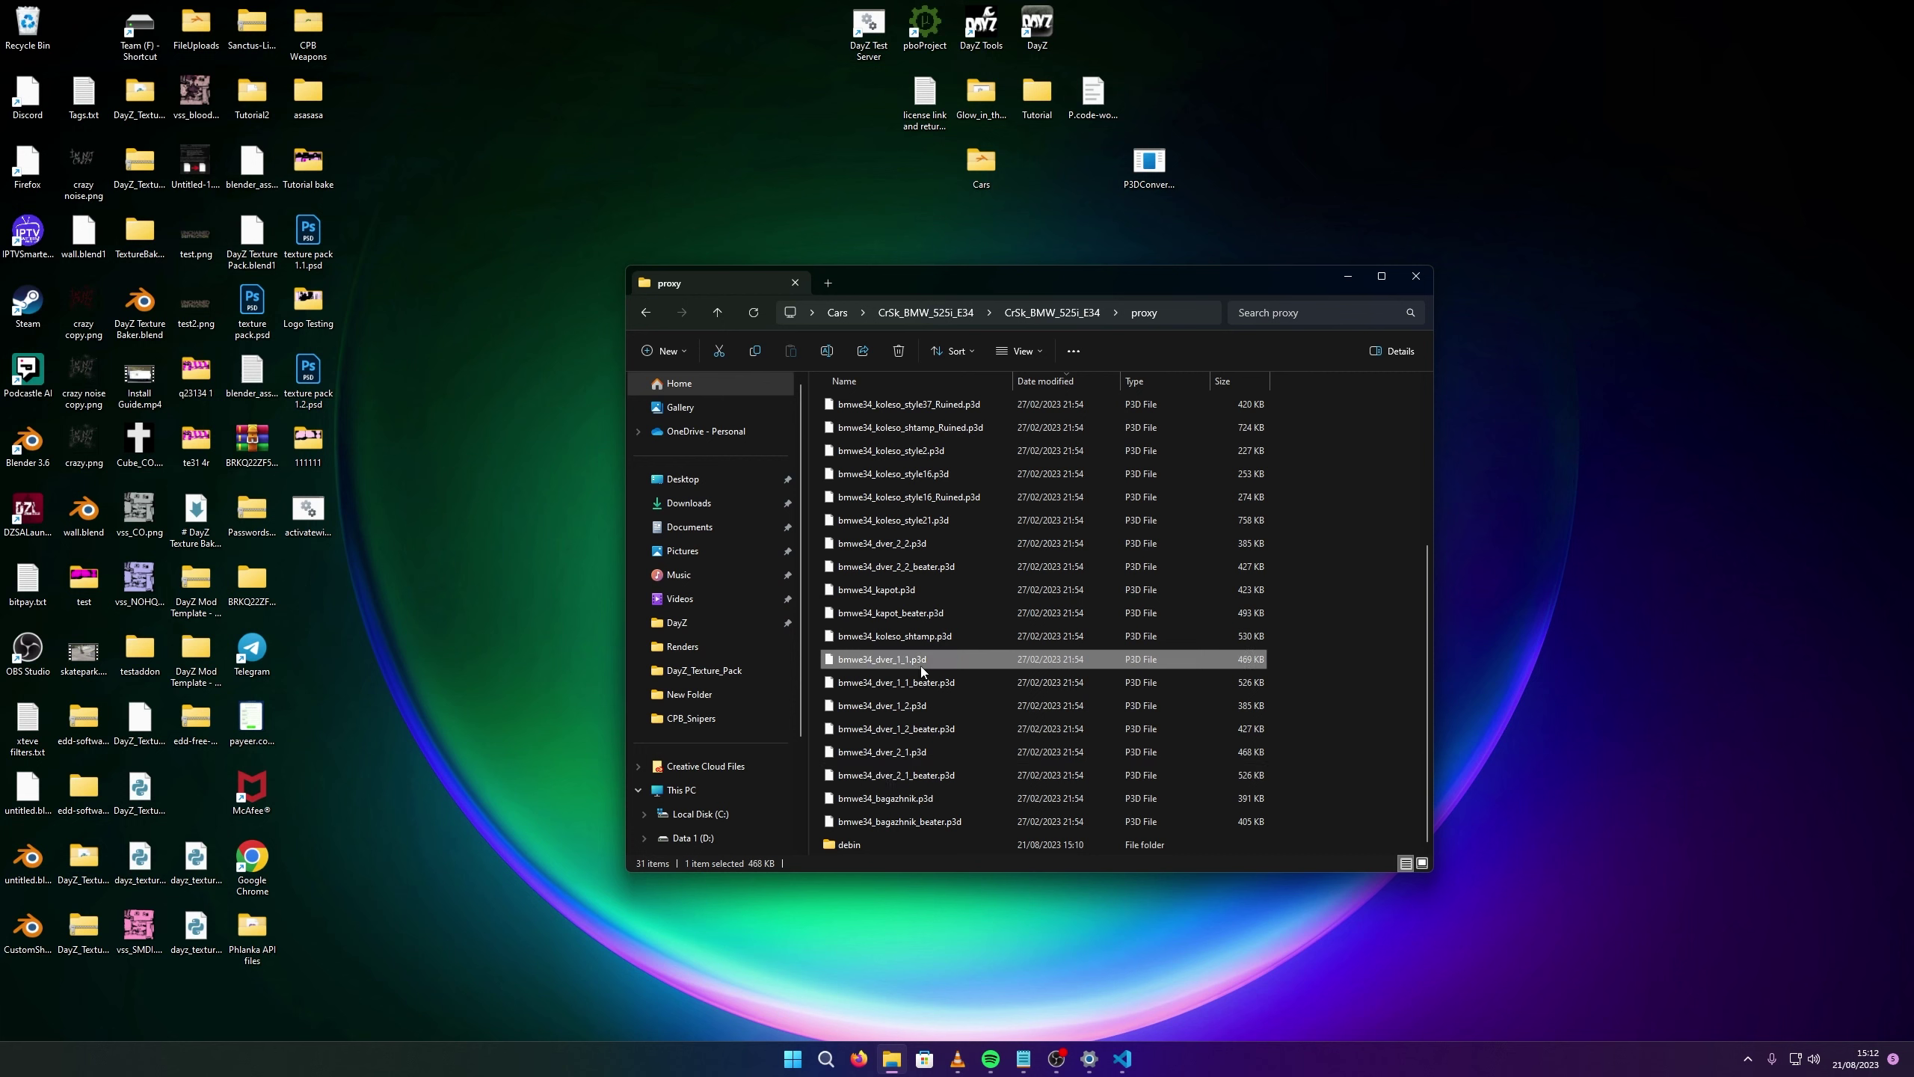
double_click(882, 661)
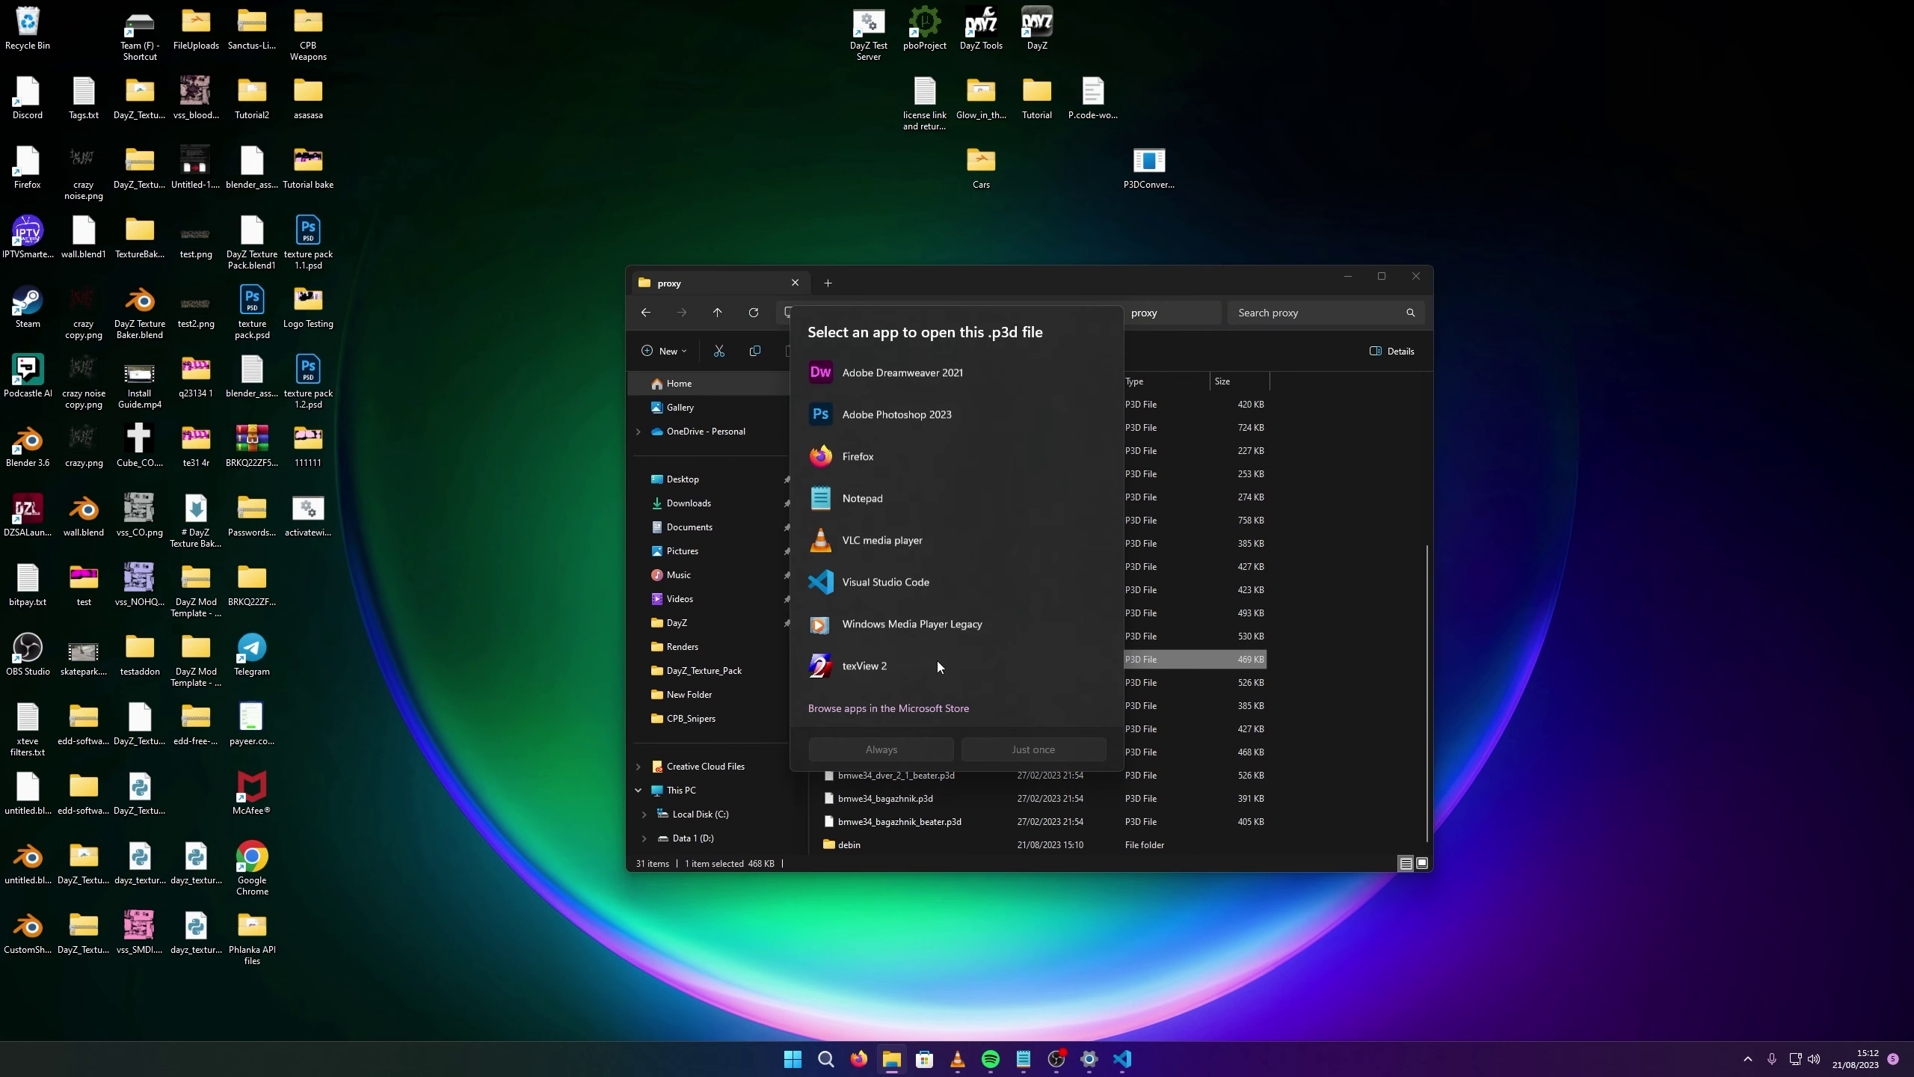
key(Escape)
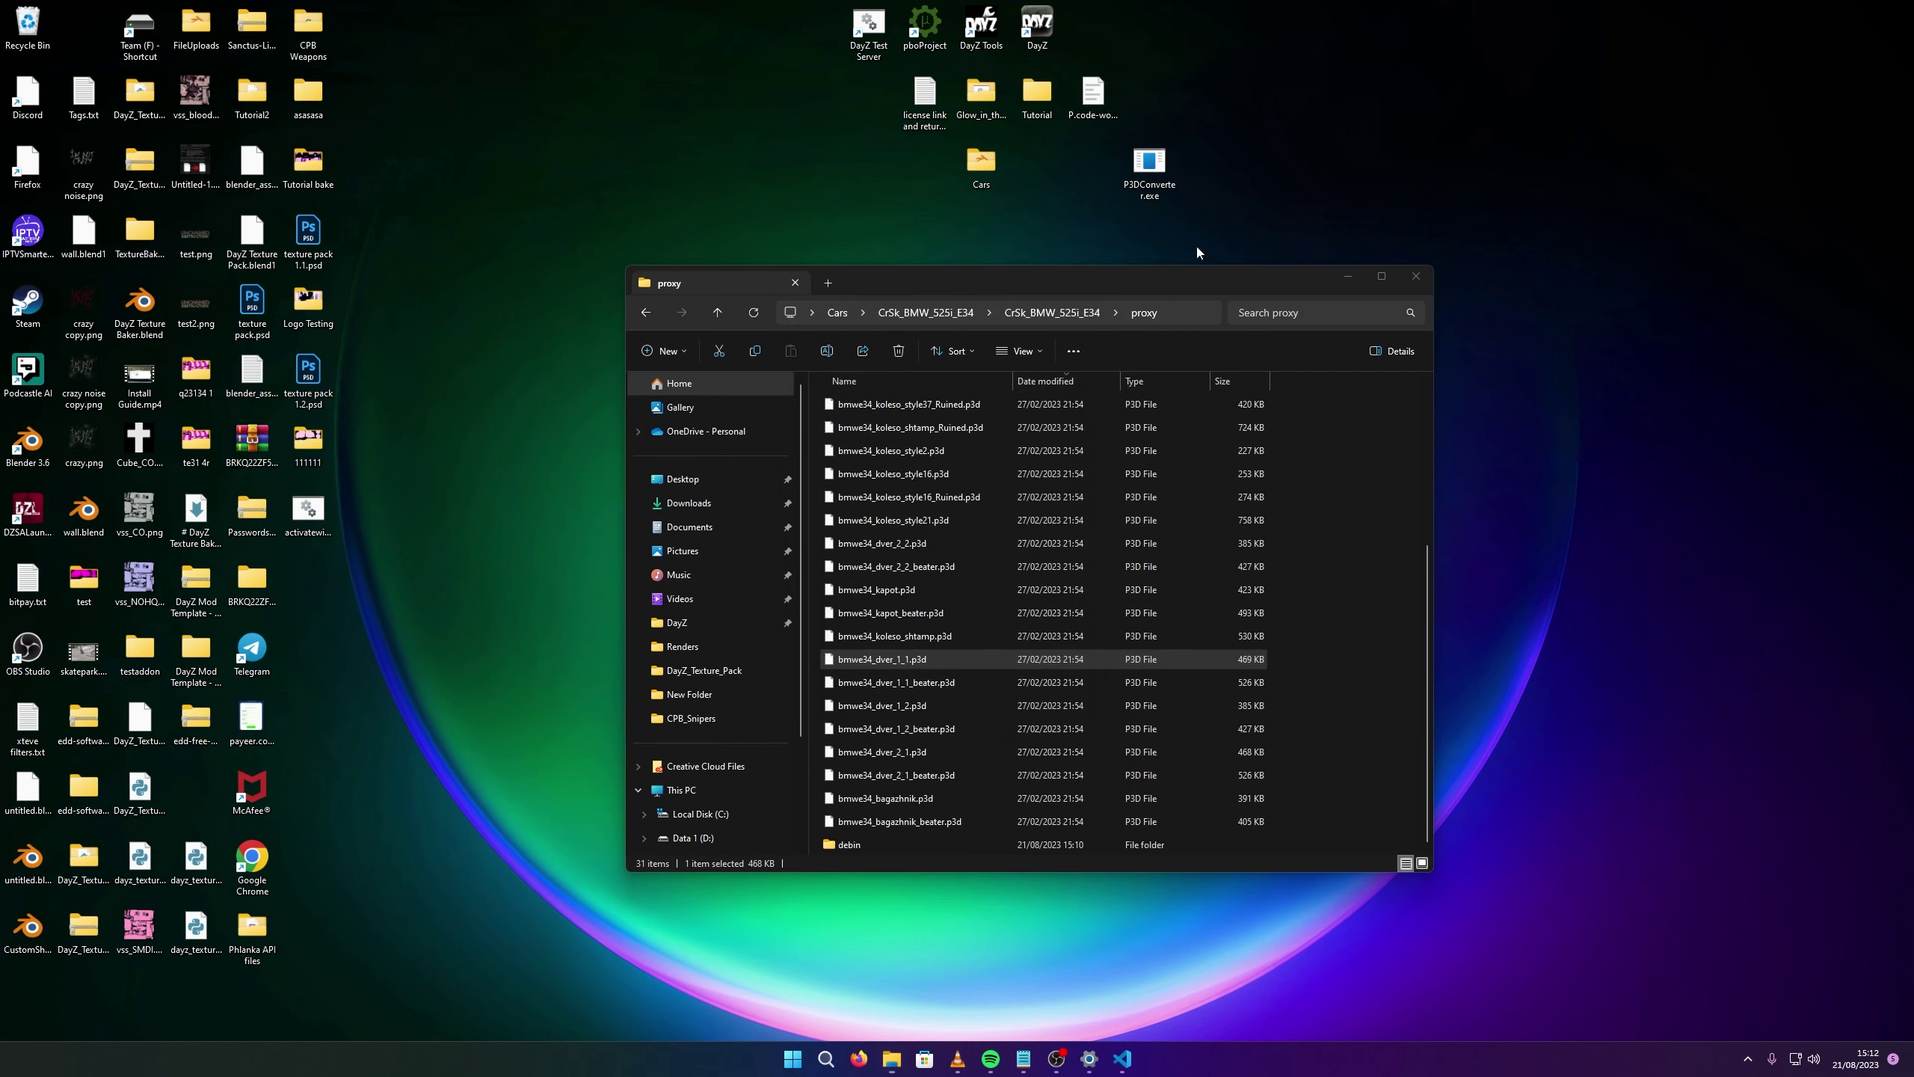
double_click(938, 663)
key(Escape)
drag(985, 661, 1147, 165)
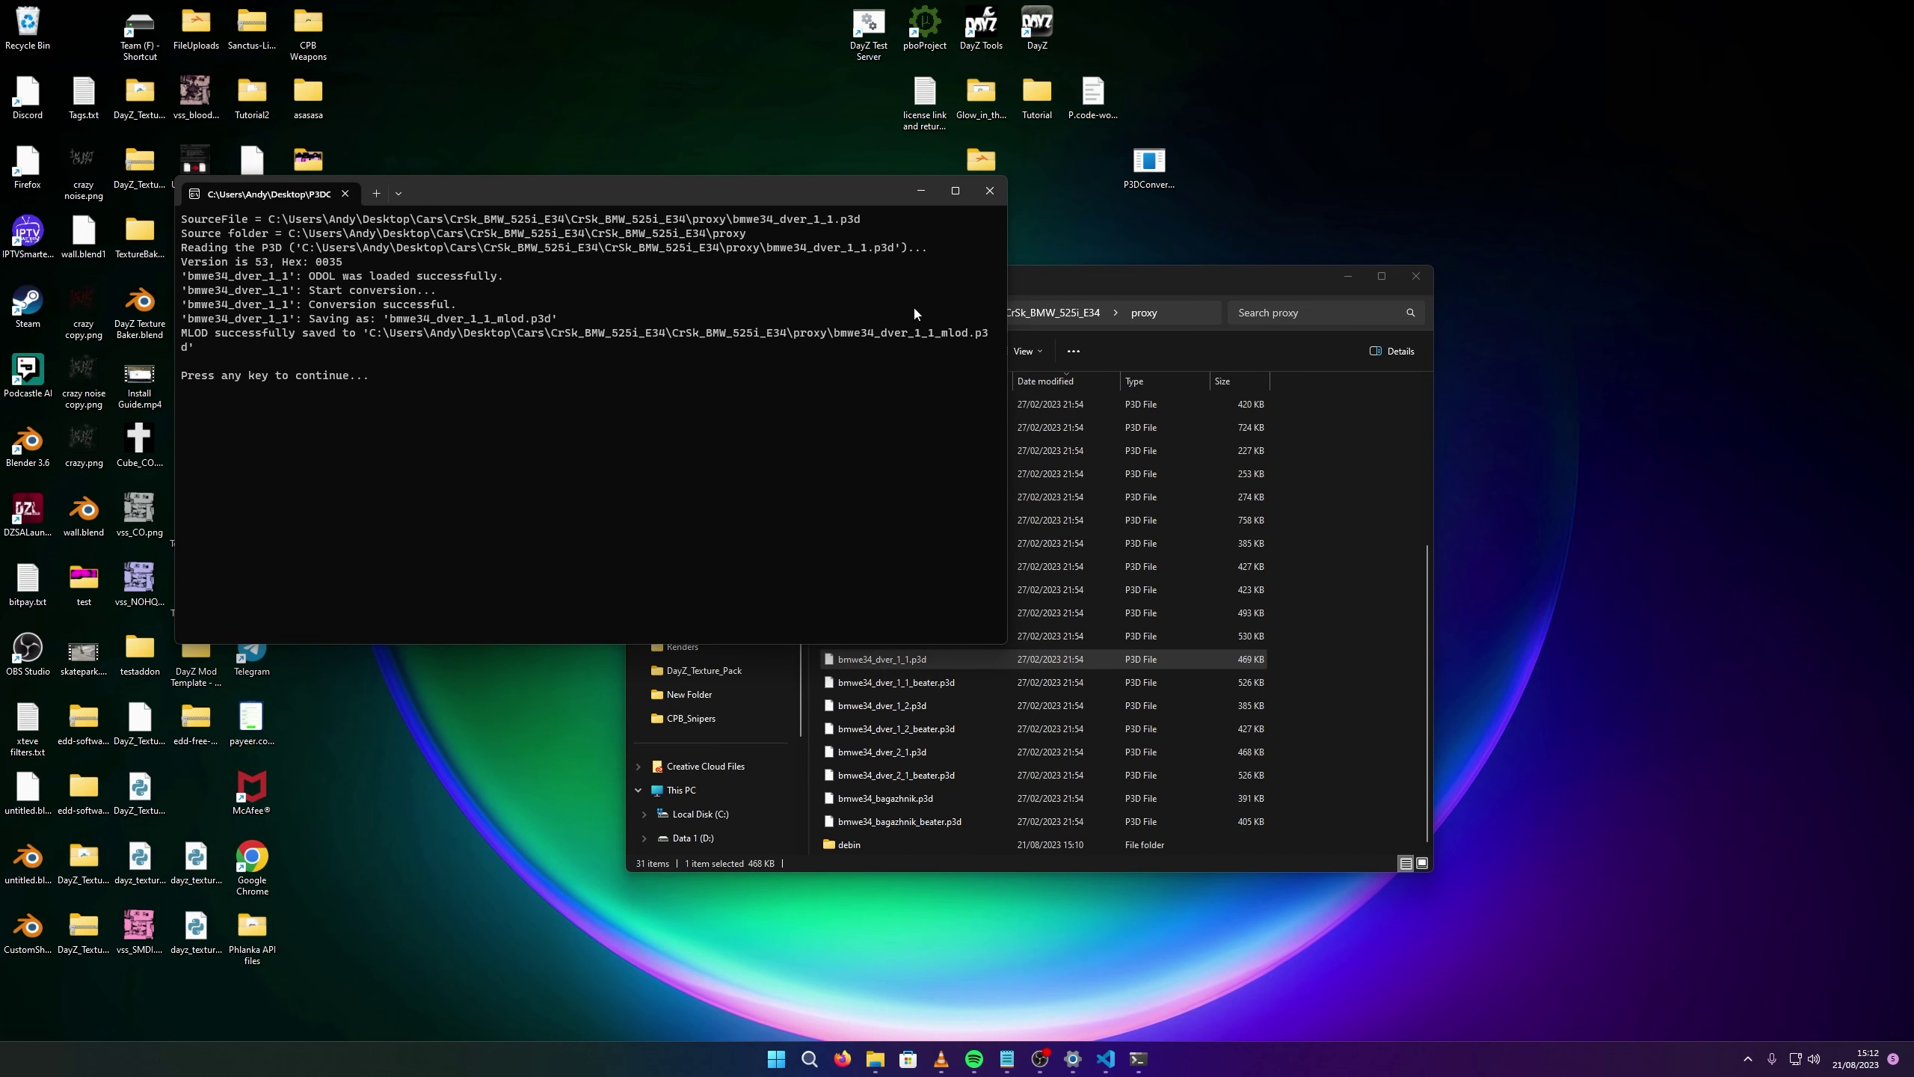
click(987, 192)
Convert bmwe34_dver_2_1.p3d and bmwe34_bagazhnik.p3d to MLOD, then minimise the proxy folder.
drag(882, 774, 1145, 190)
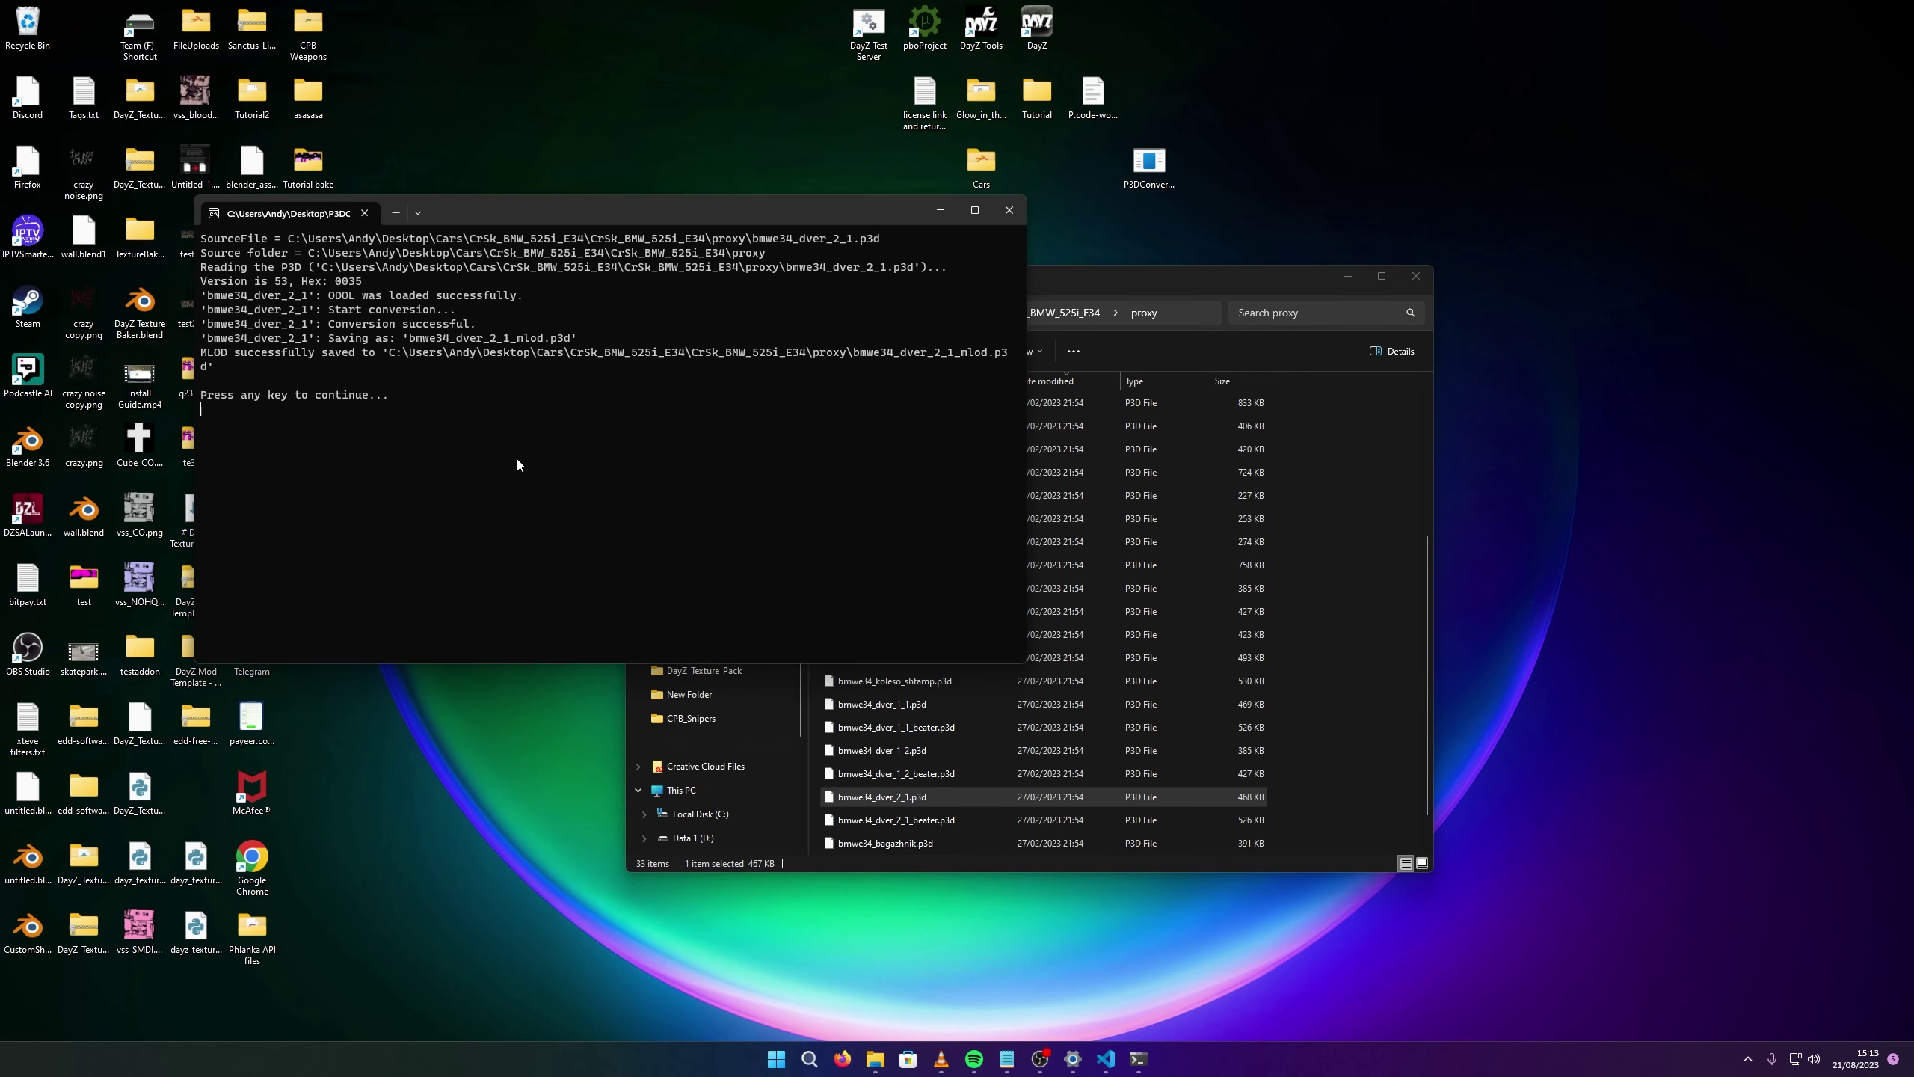
click(1010, 210)
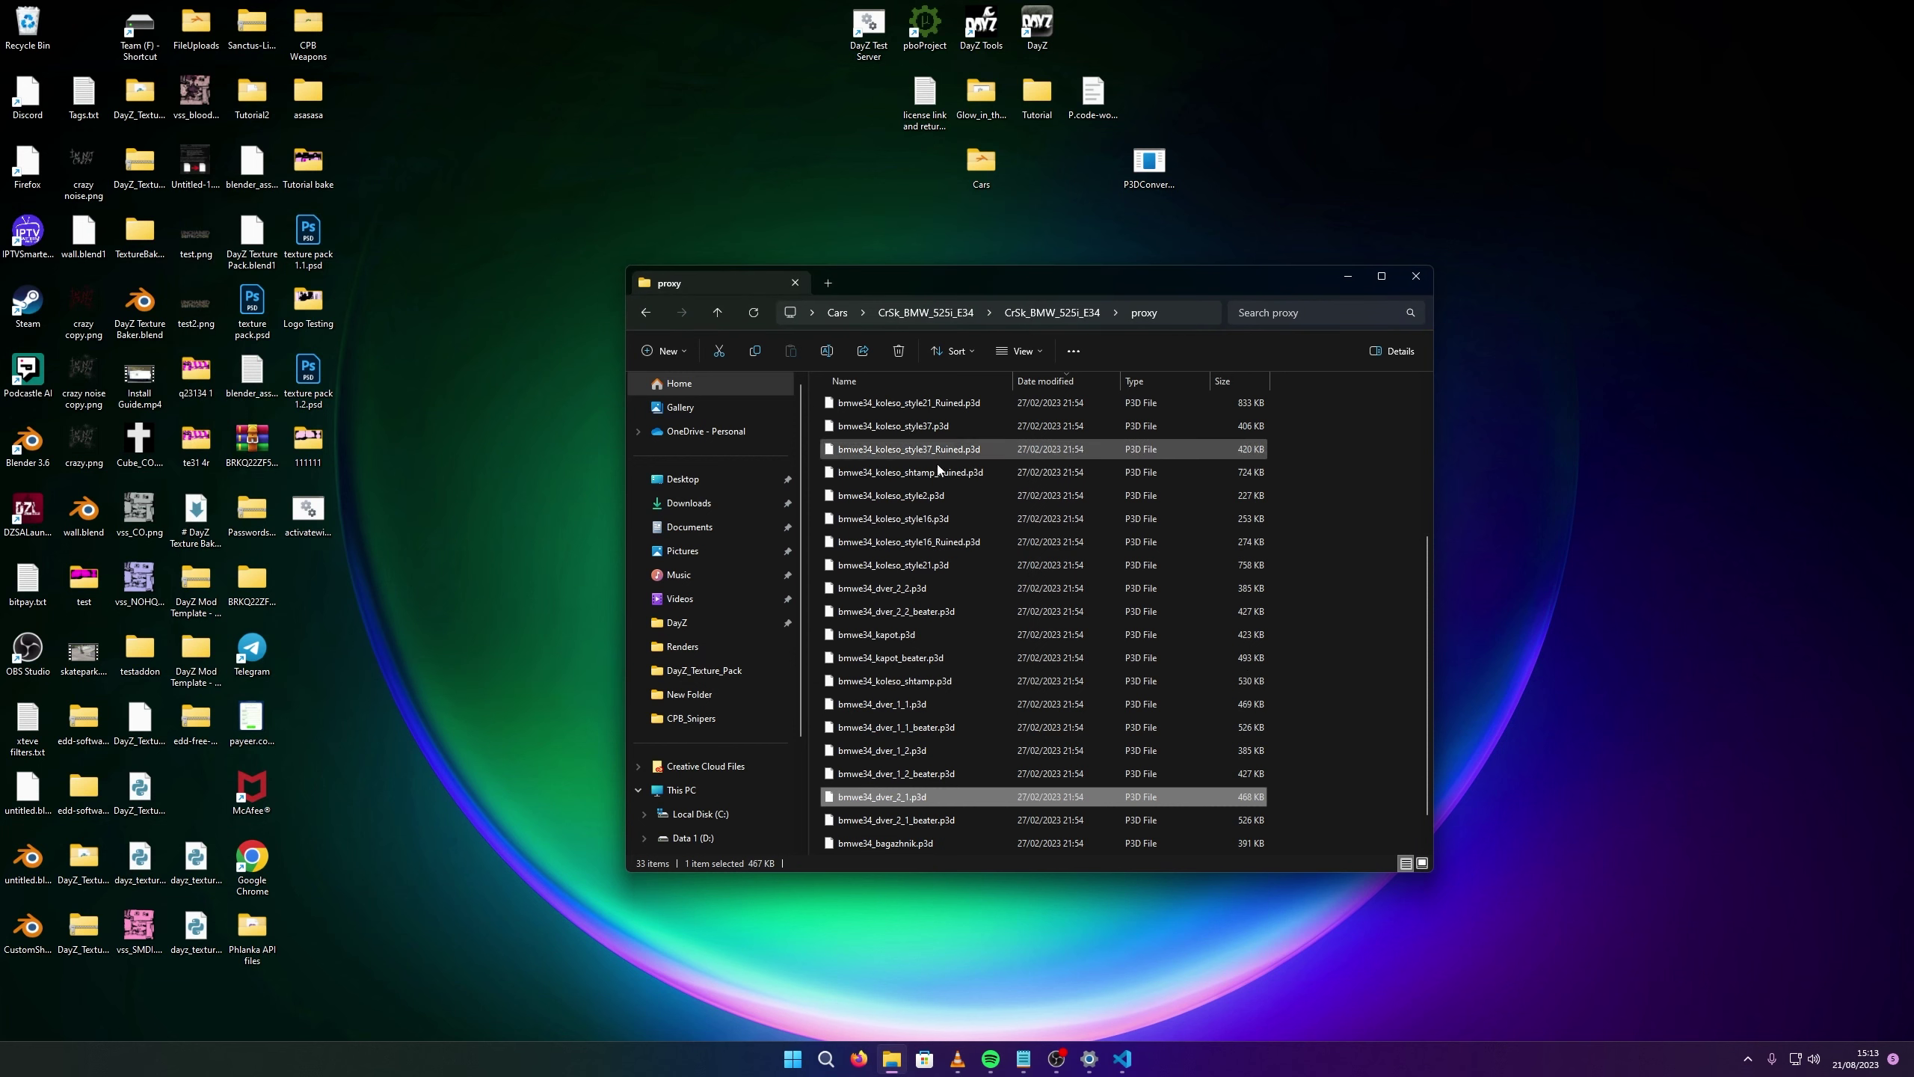
scroll(914, 679, down, 1)
click(926, 799)
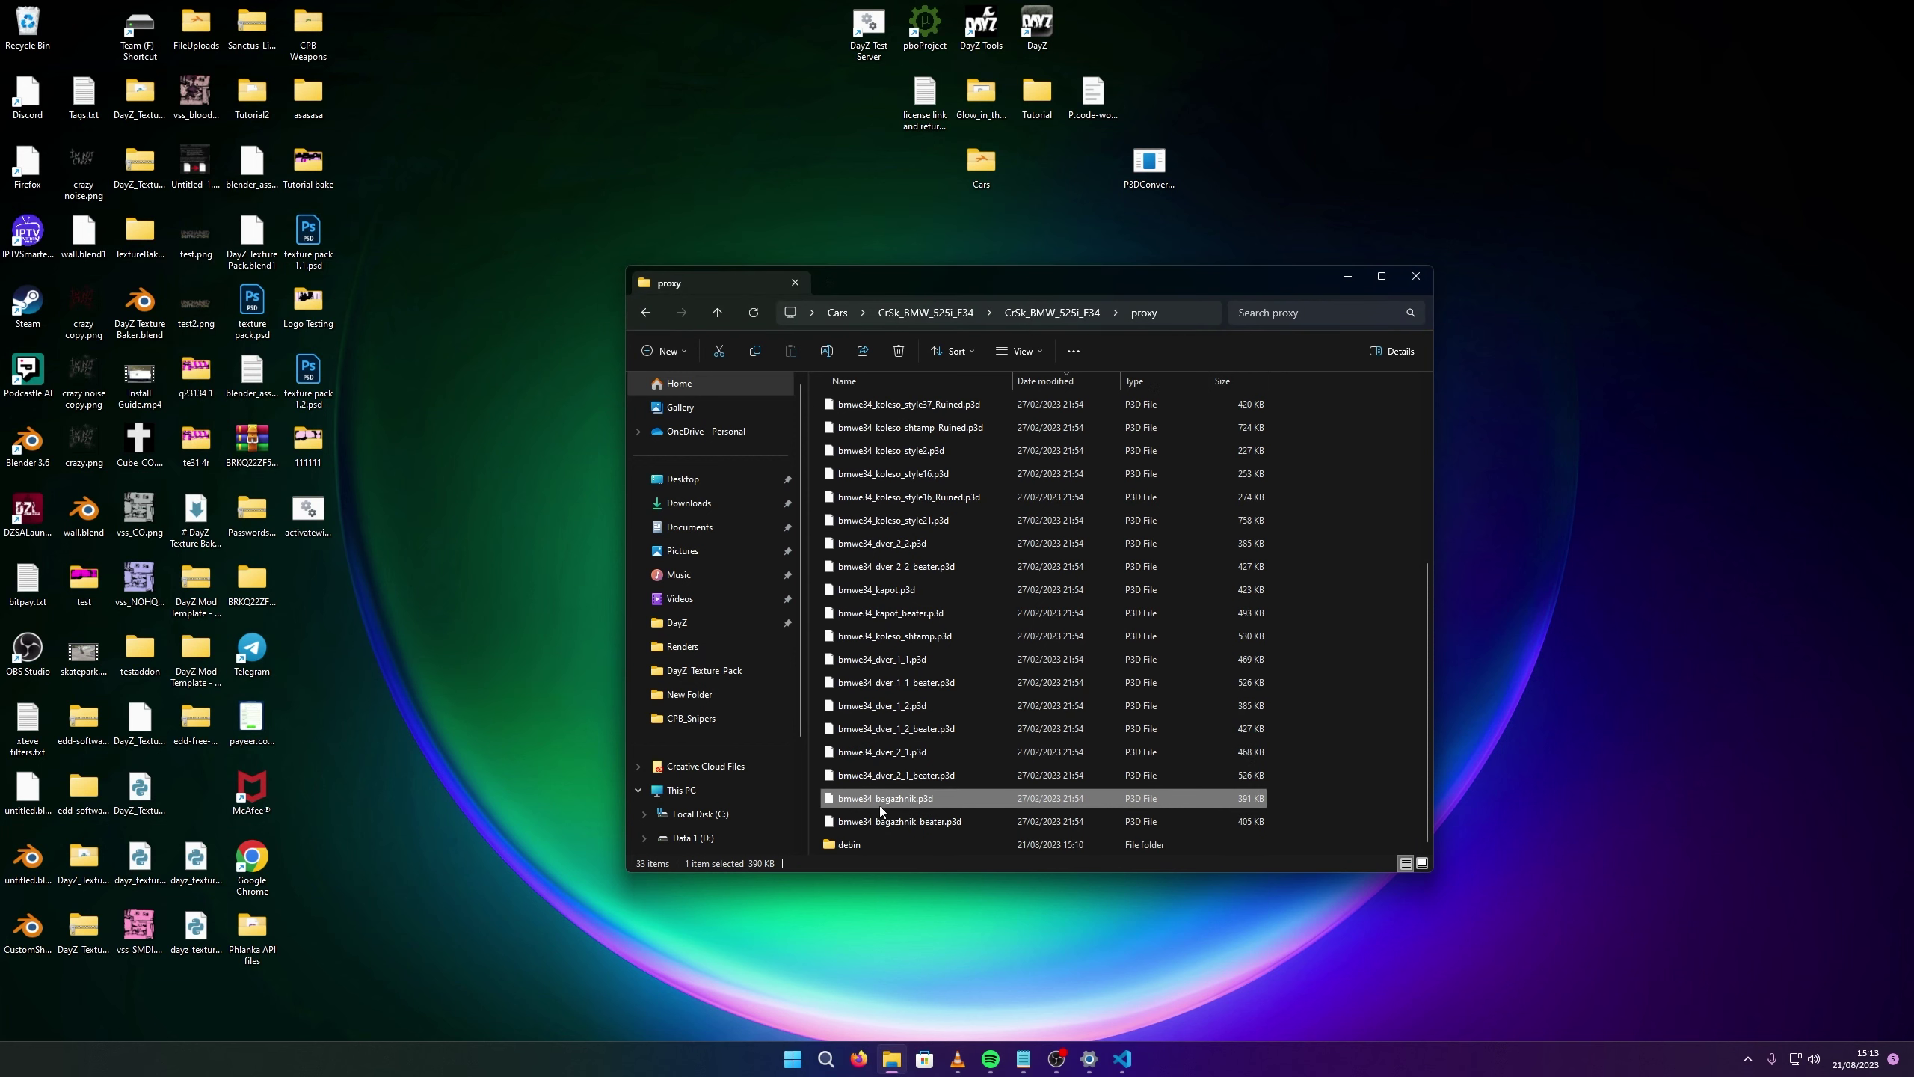
drag(924, 805, 1149, 162)
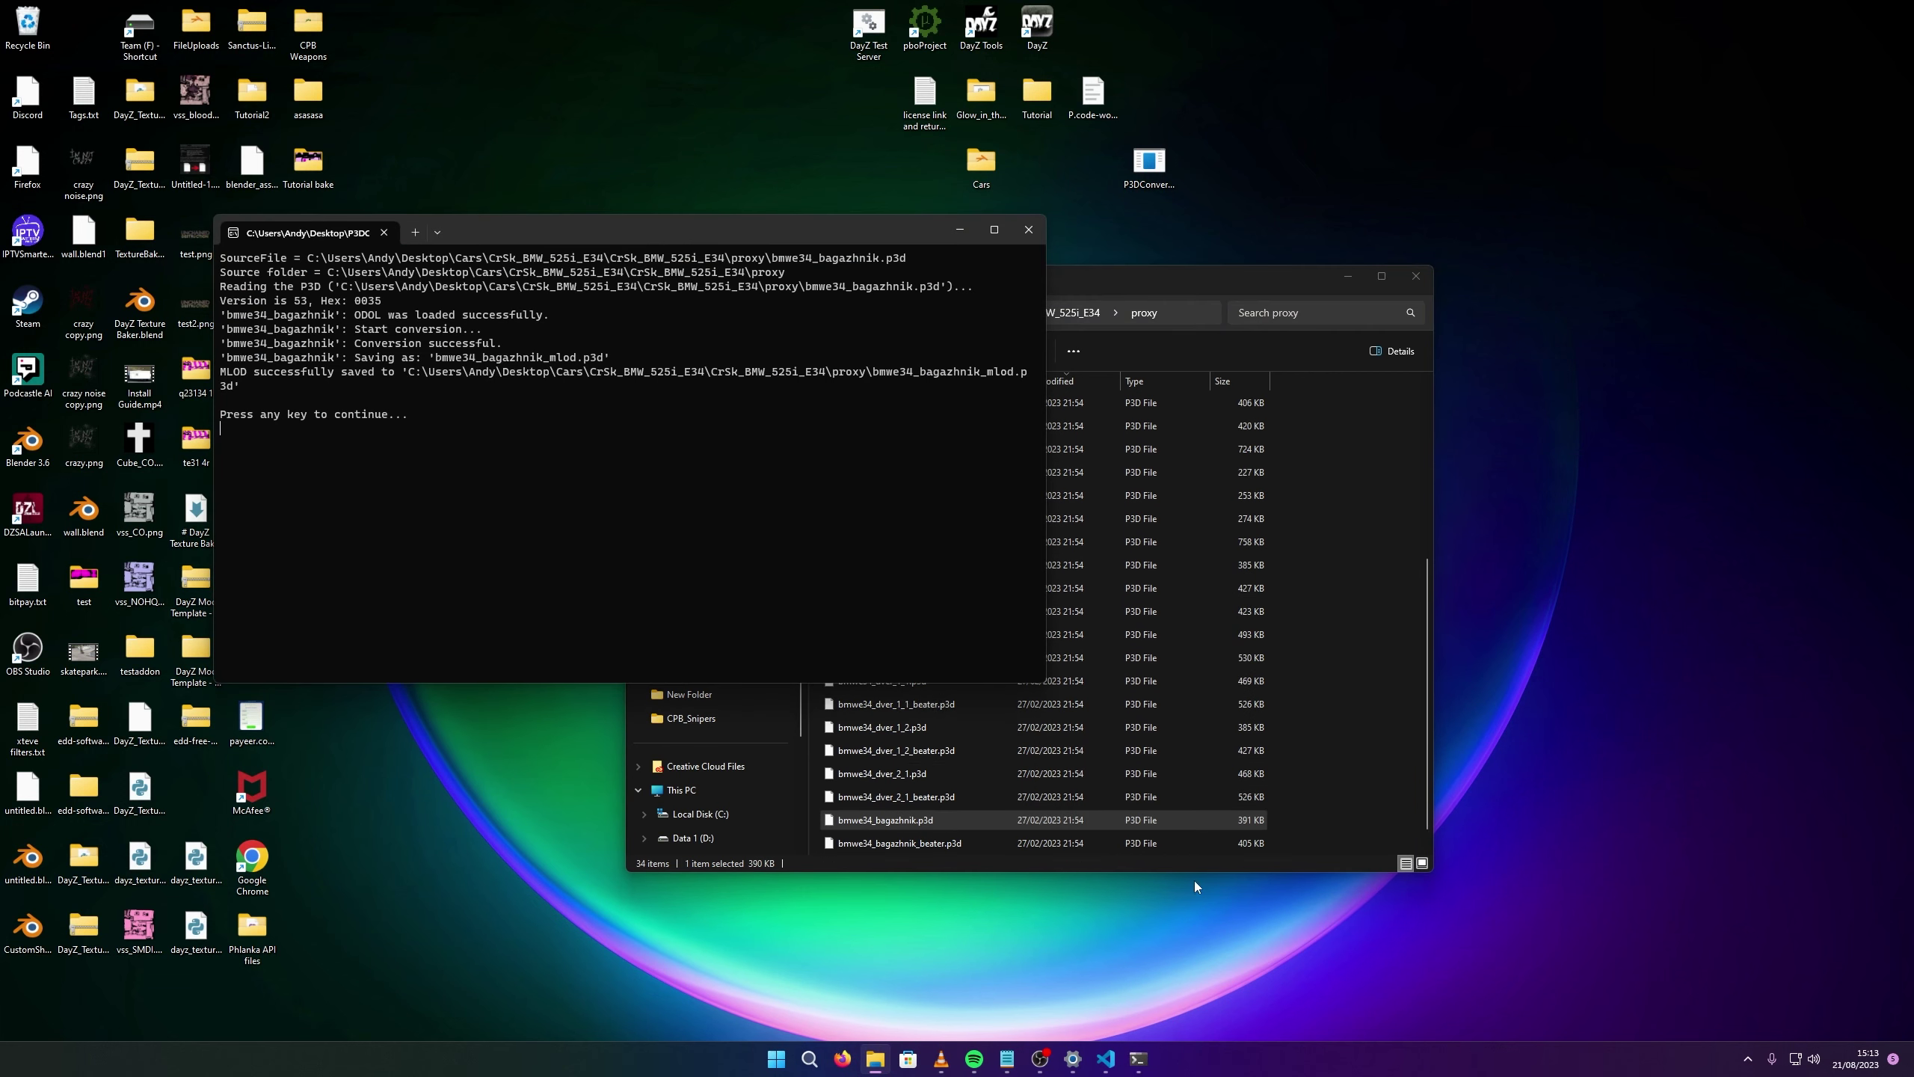
click(1028, 230)
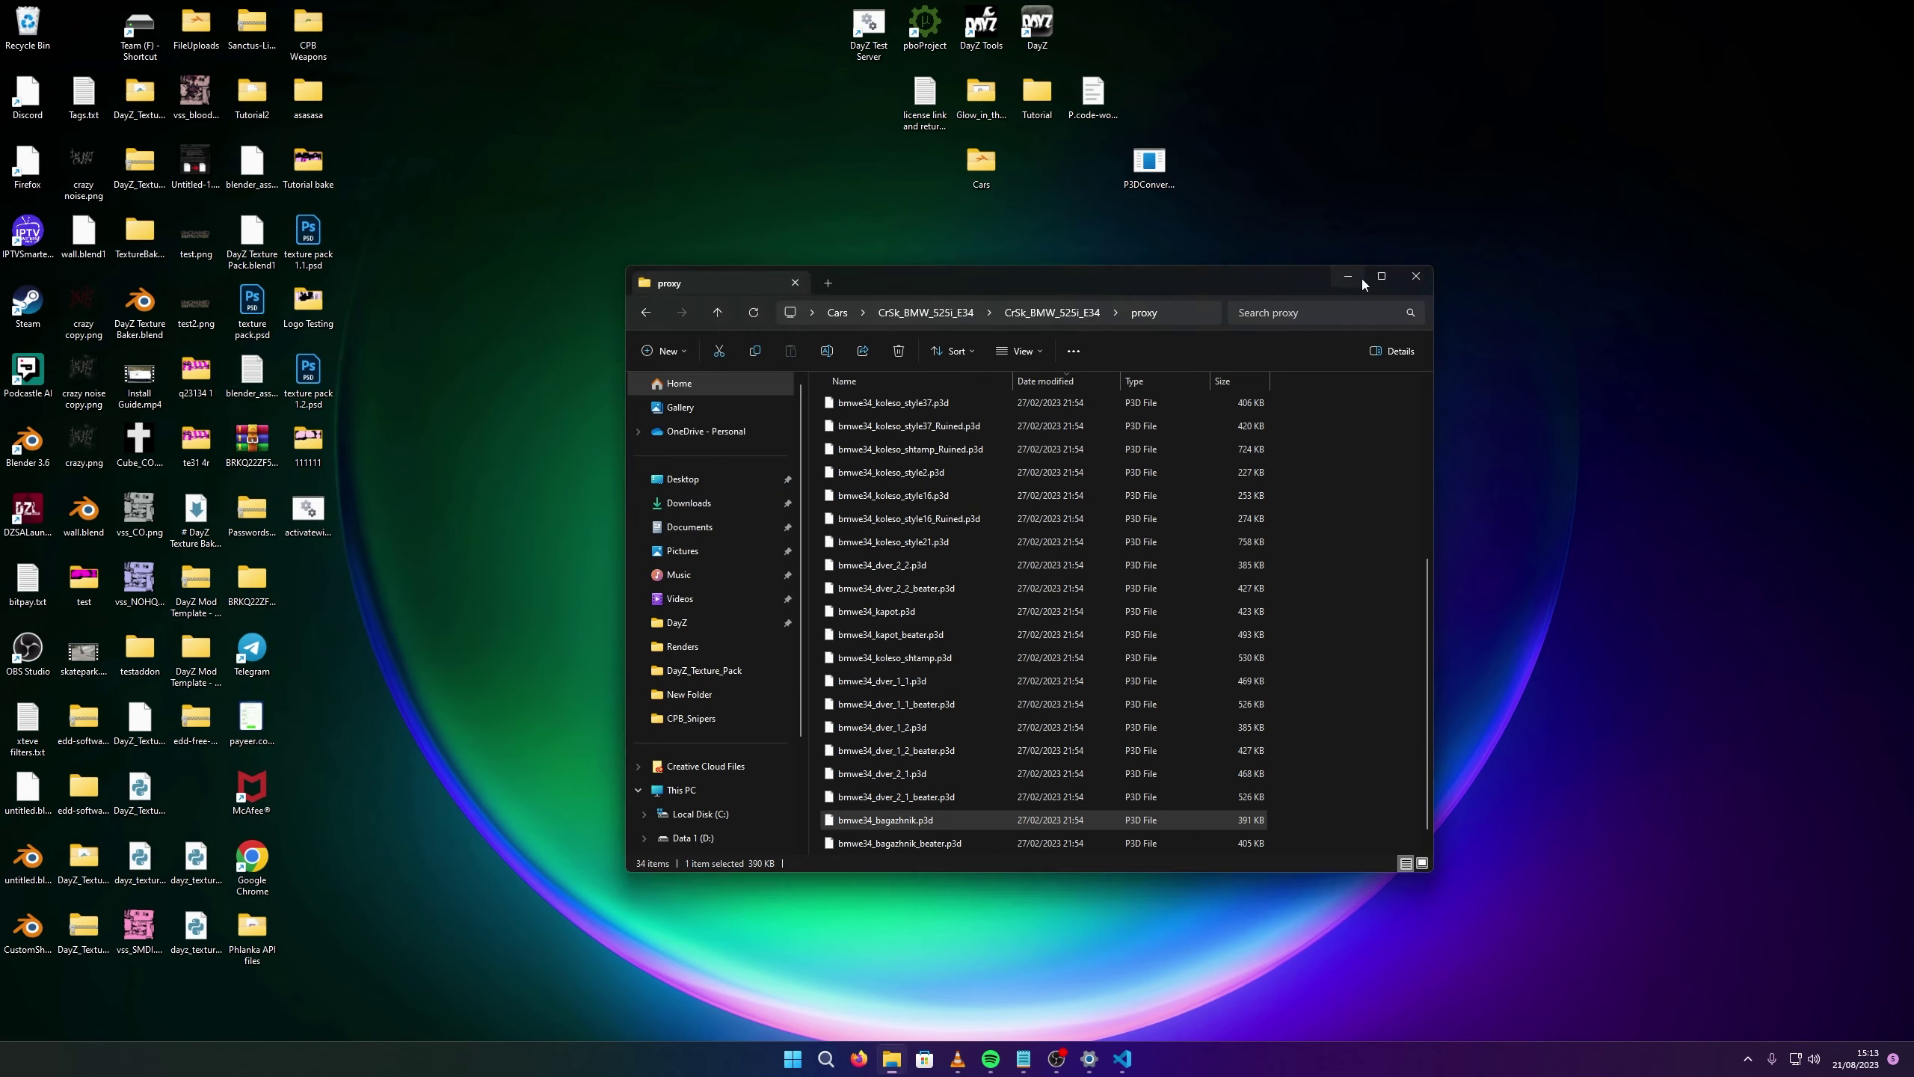
click(1348, 278)
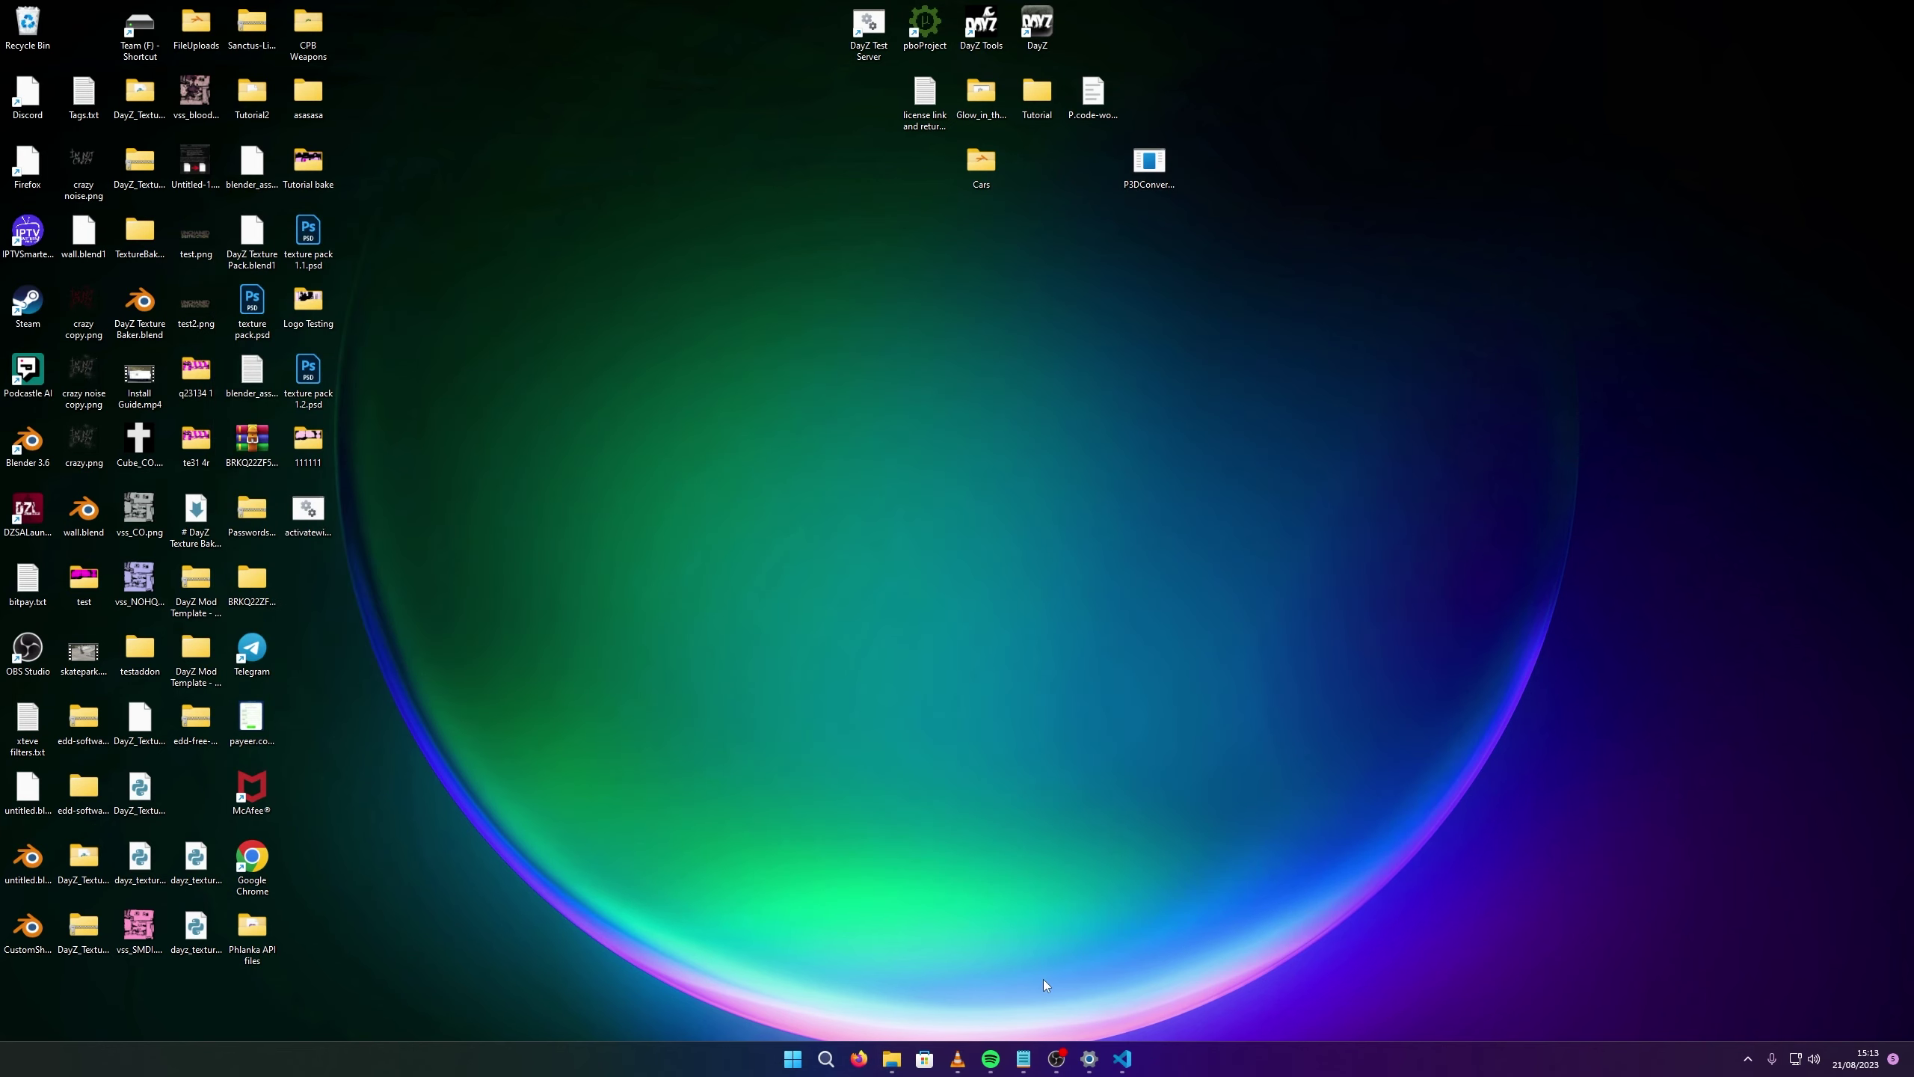
Launch Blender 3.6 from a 'blend' search and box-delete the default camera, cube and light.
key(super)
text(blend)
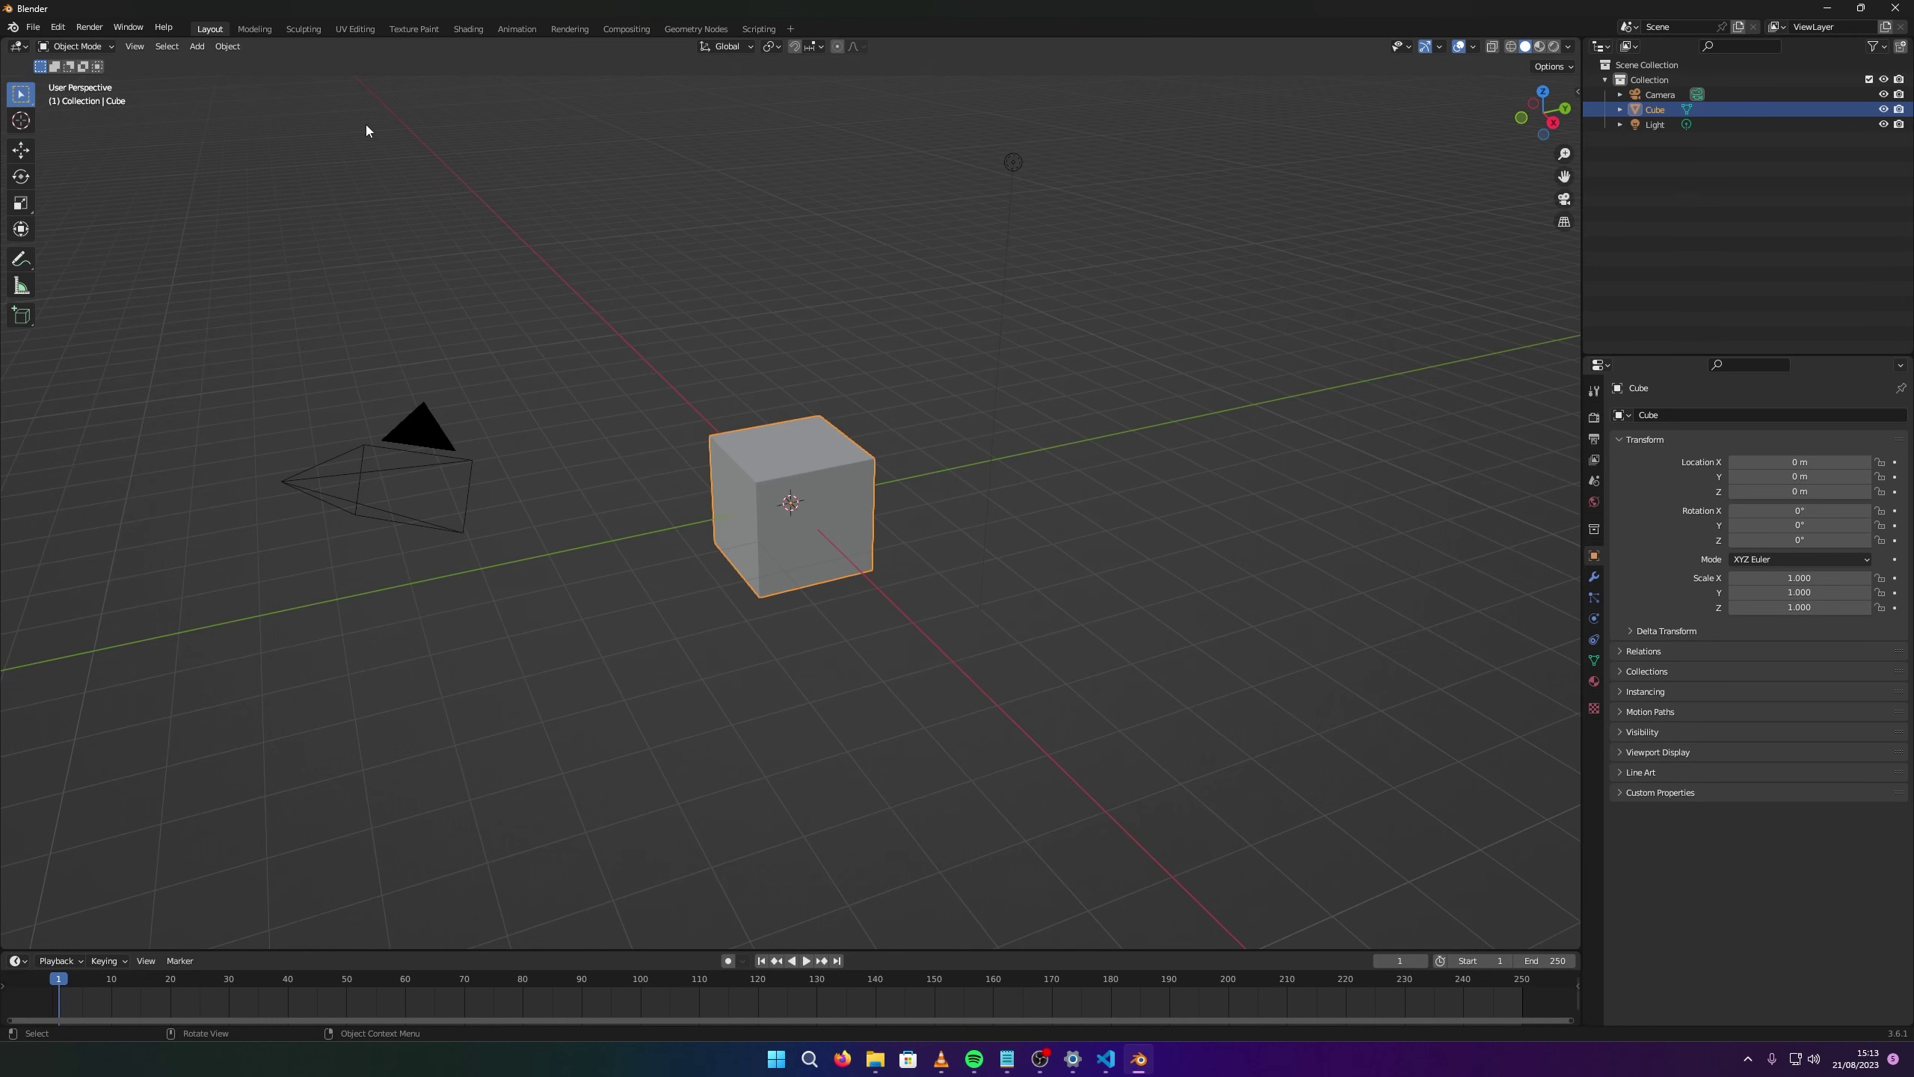
click(1013, 161)
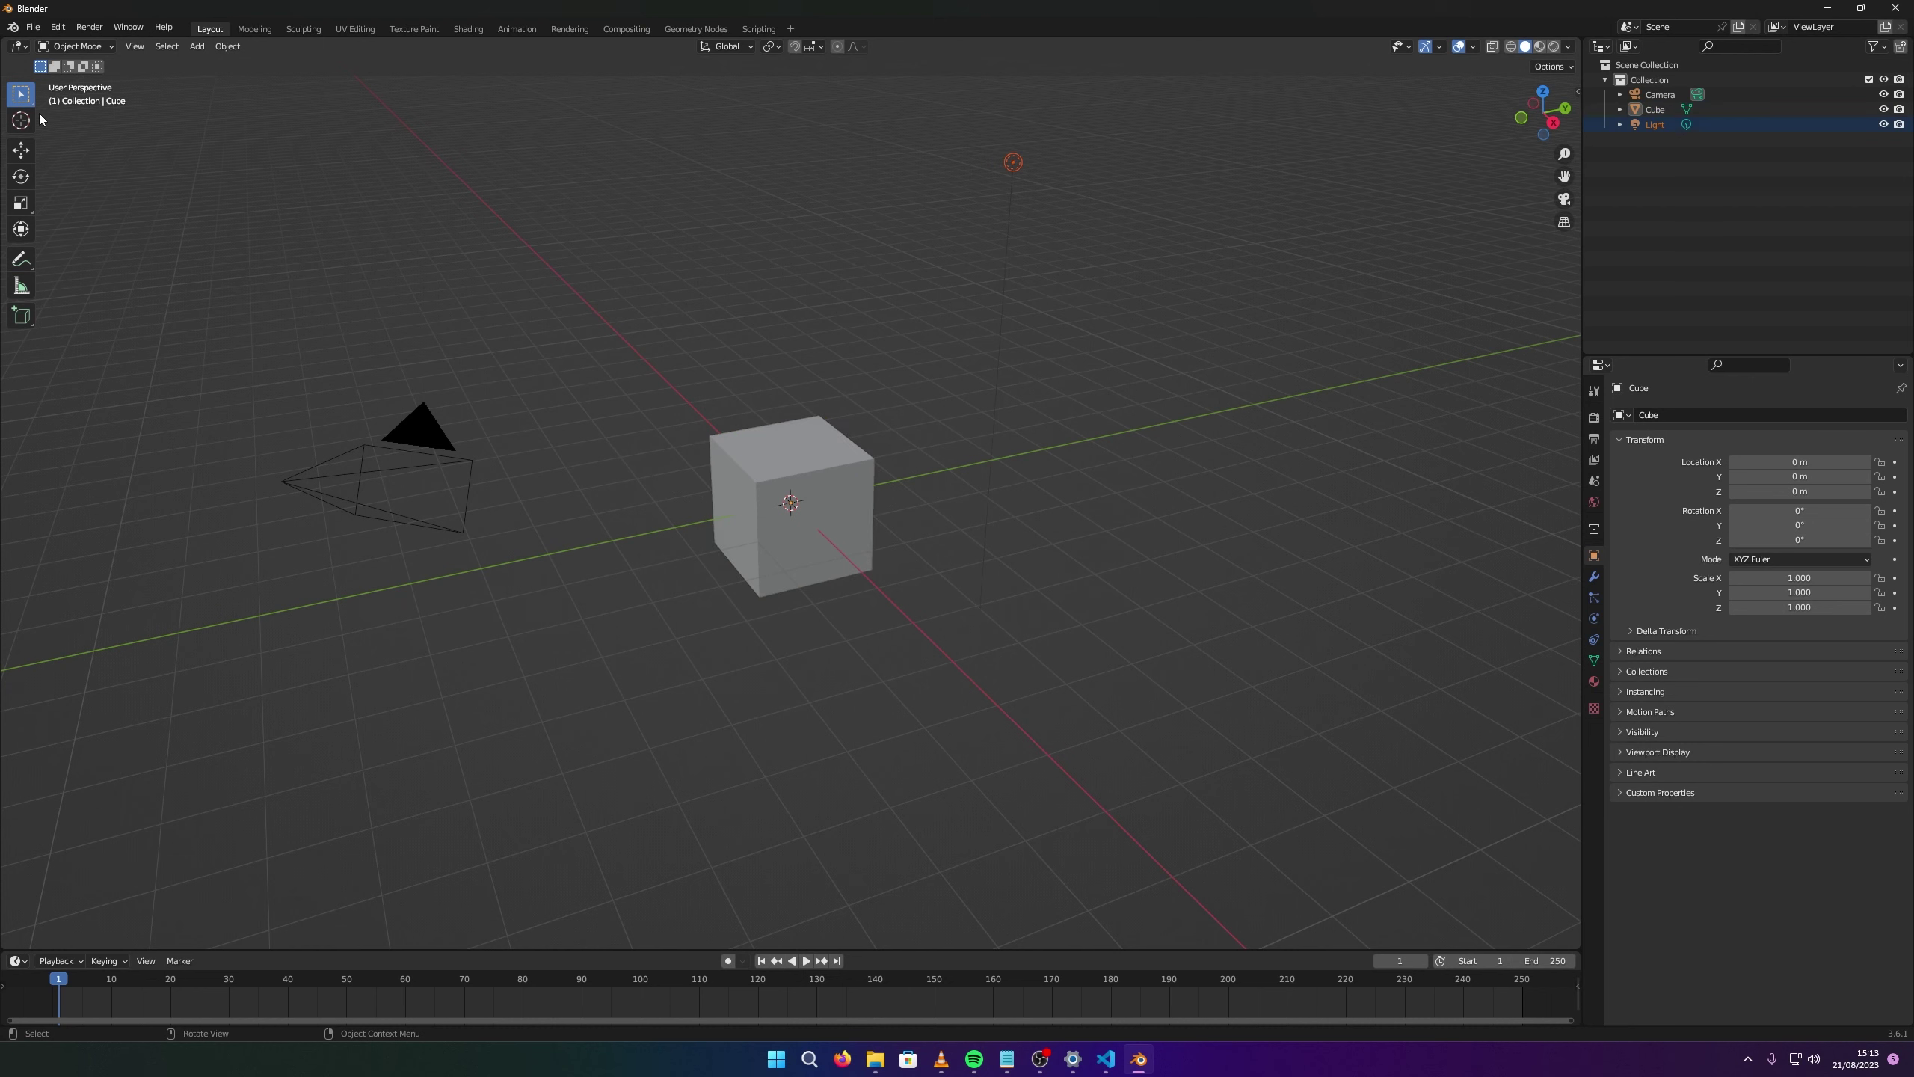
click(312, 157)
drag(1394, 807, 168, 128)
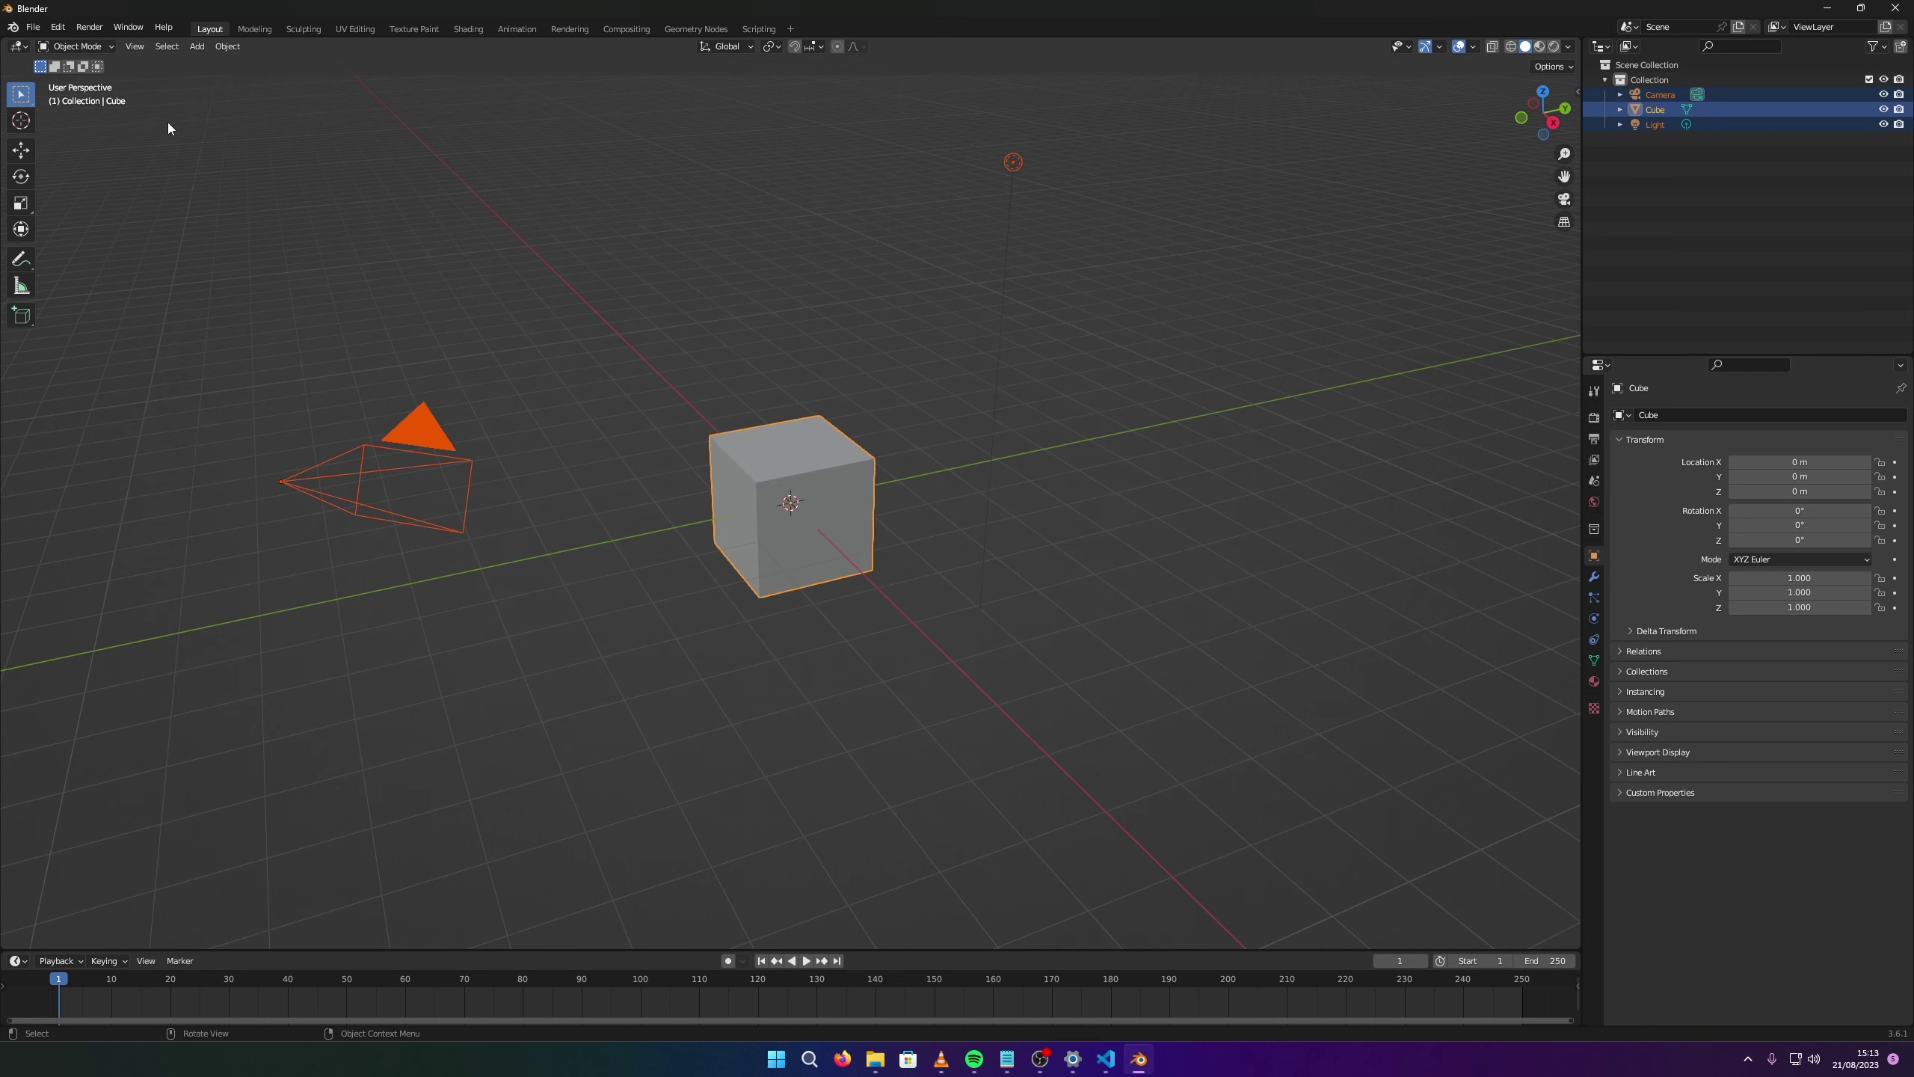
key(Delete)
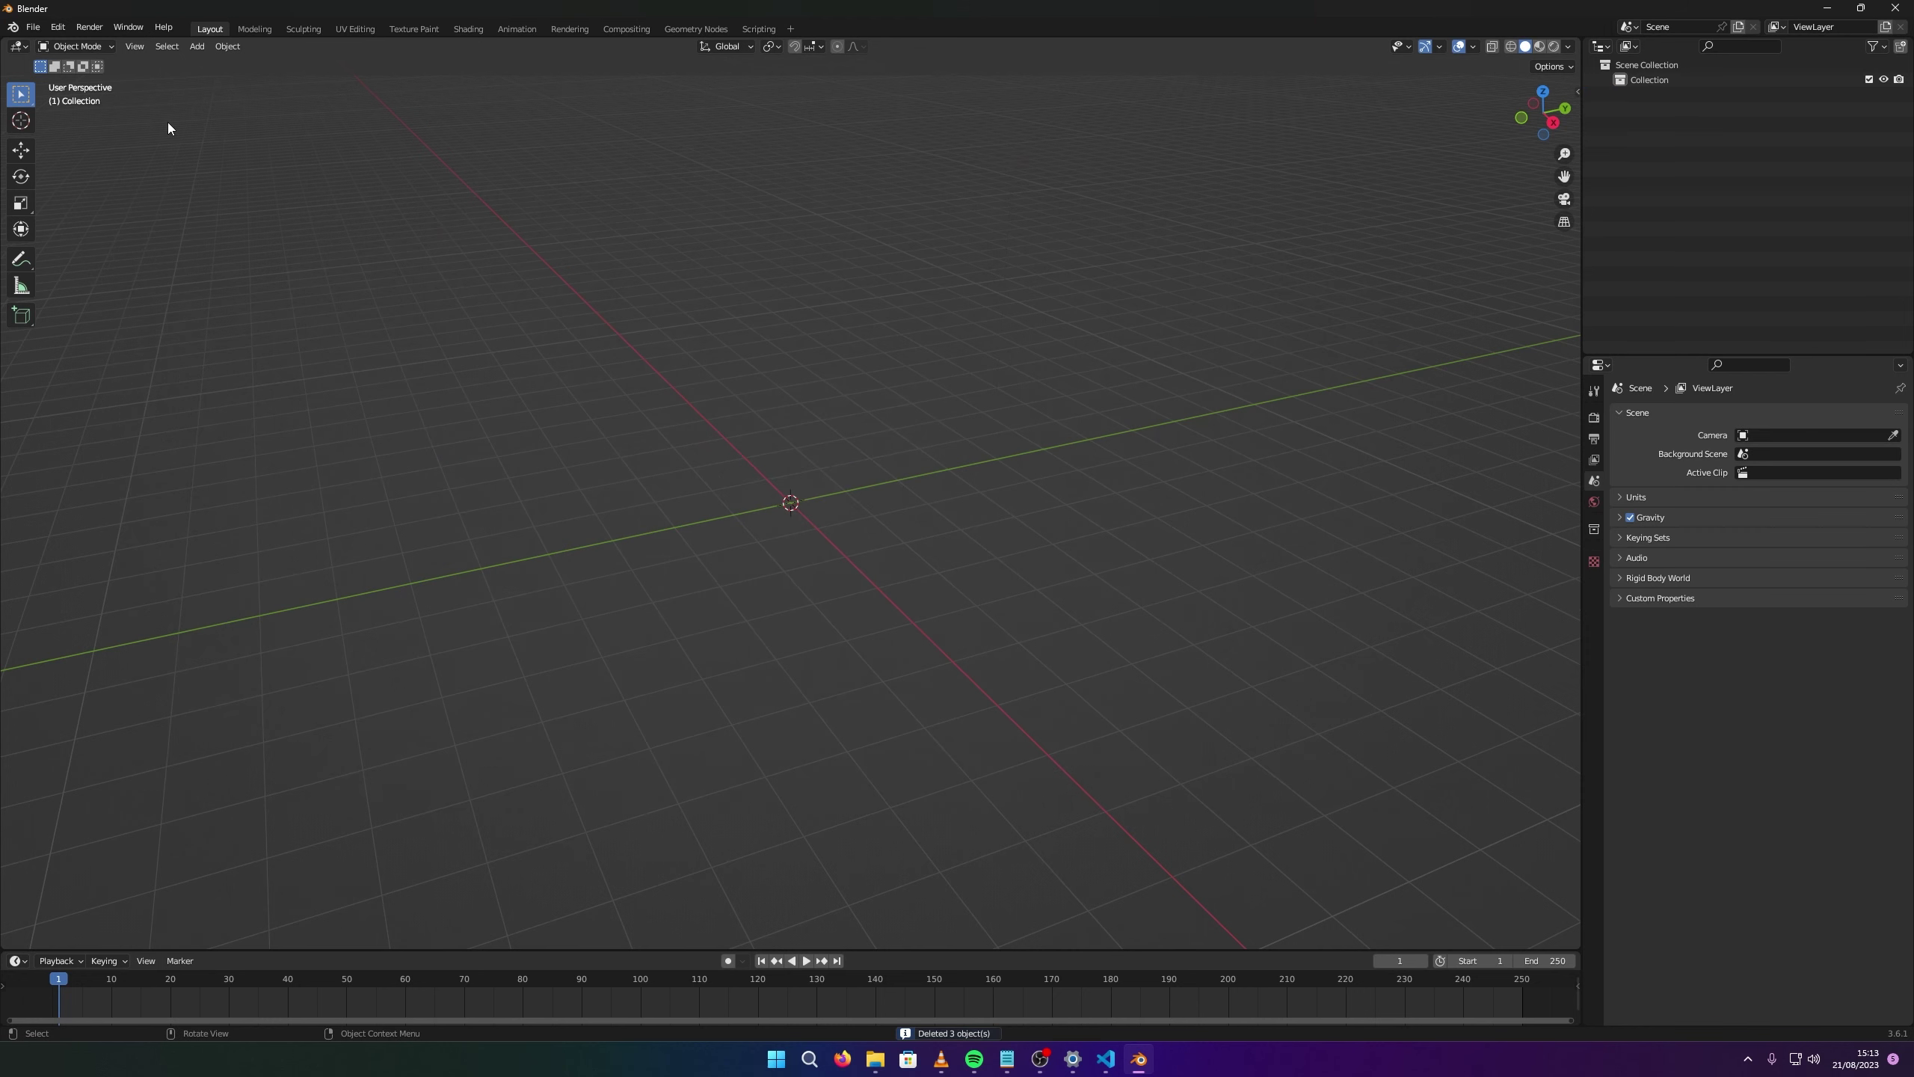
Look through the File > Import formats list without importing anything.
click(33, 26)
mouse_move(79, 228)
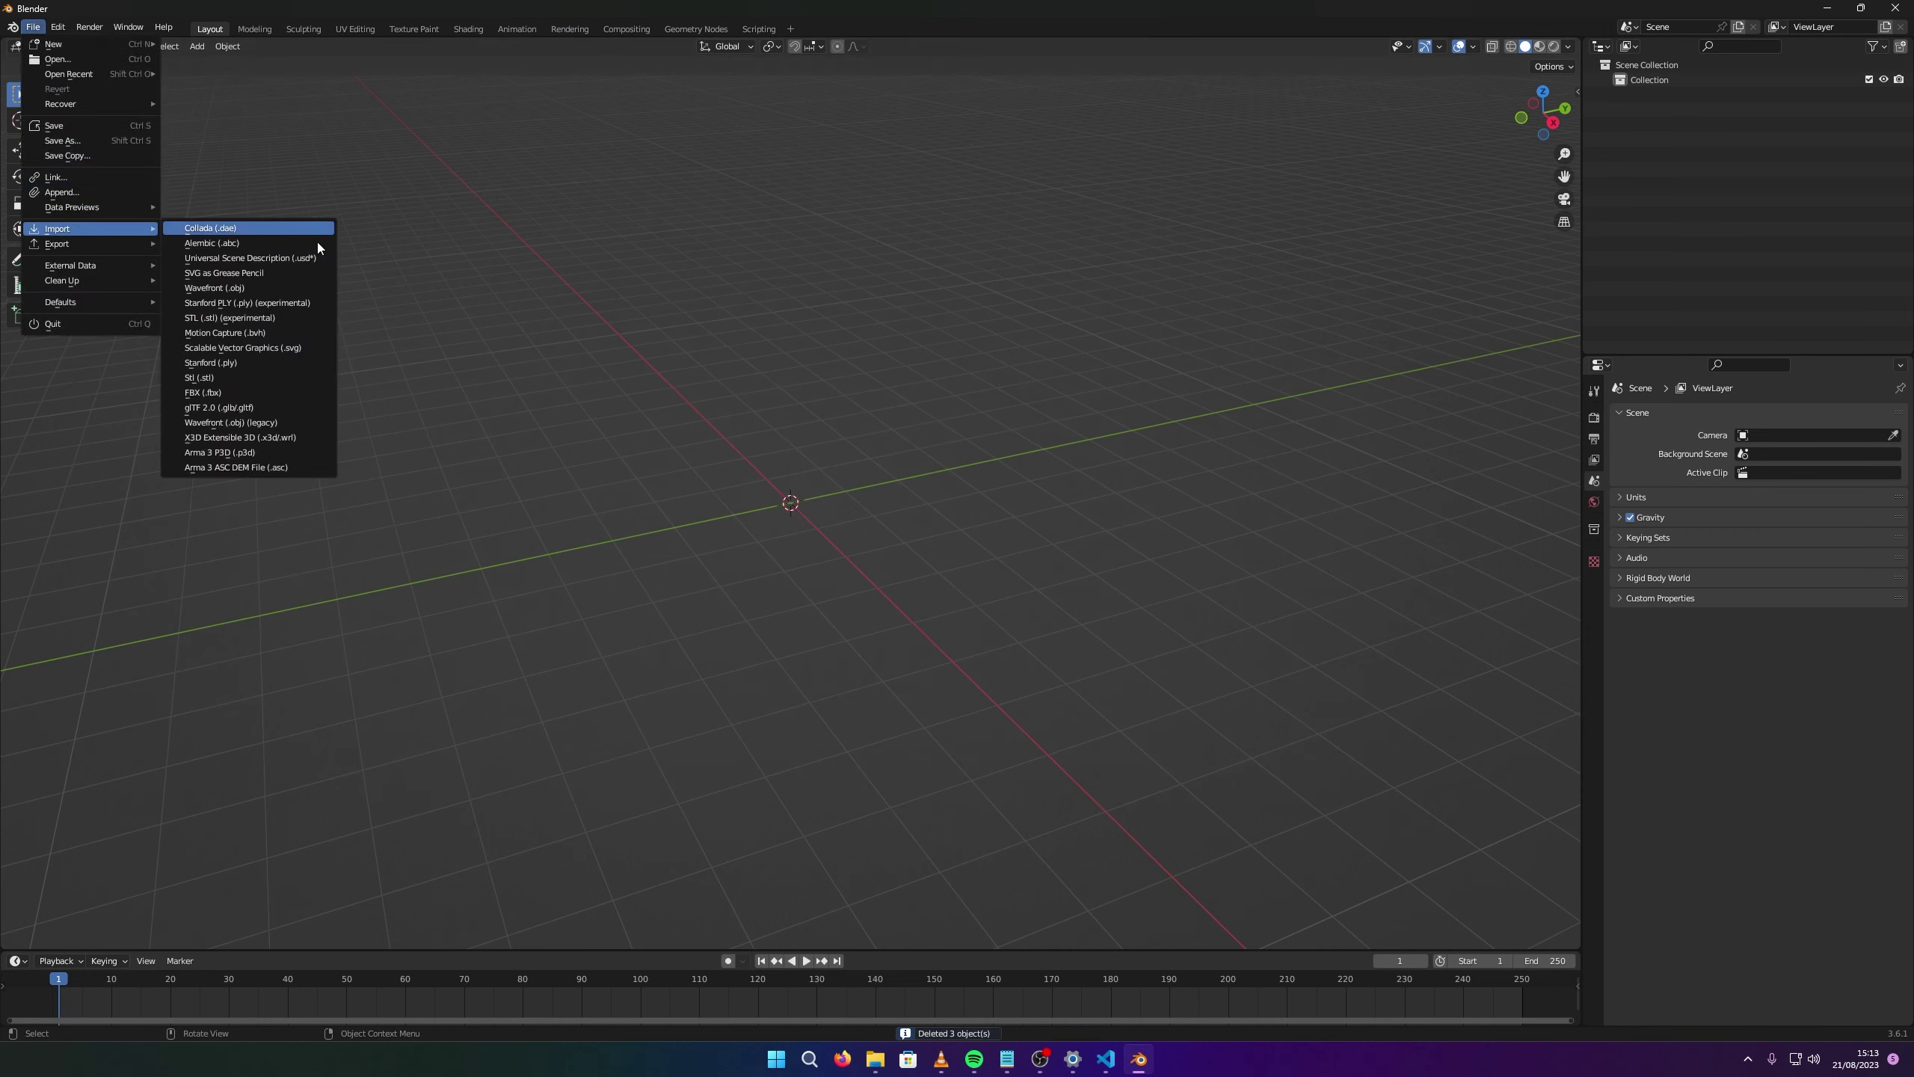
click(249, 452)
Confirm the 3D View: Arma: Toolbox add-on is enabled in Preferences > Add-ons.
click(58, 27)
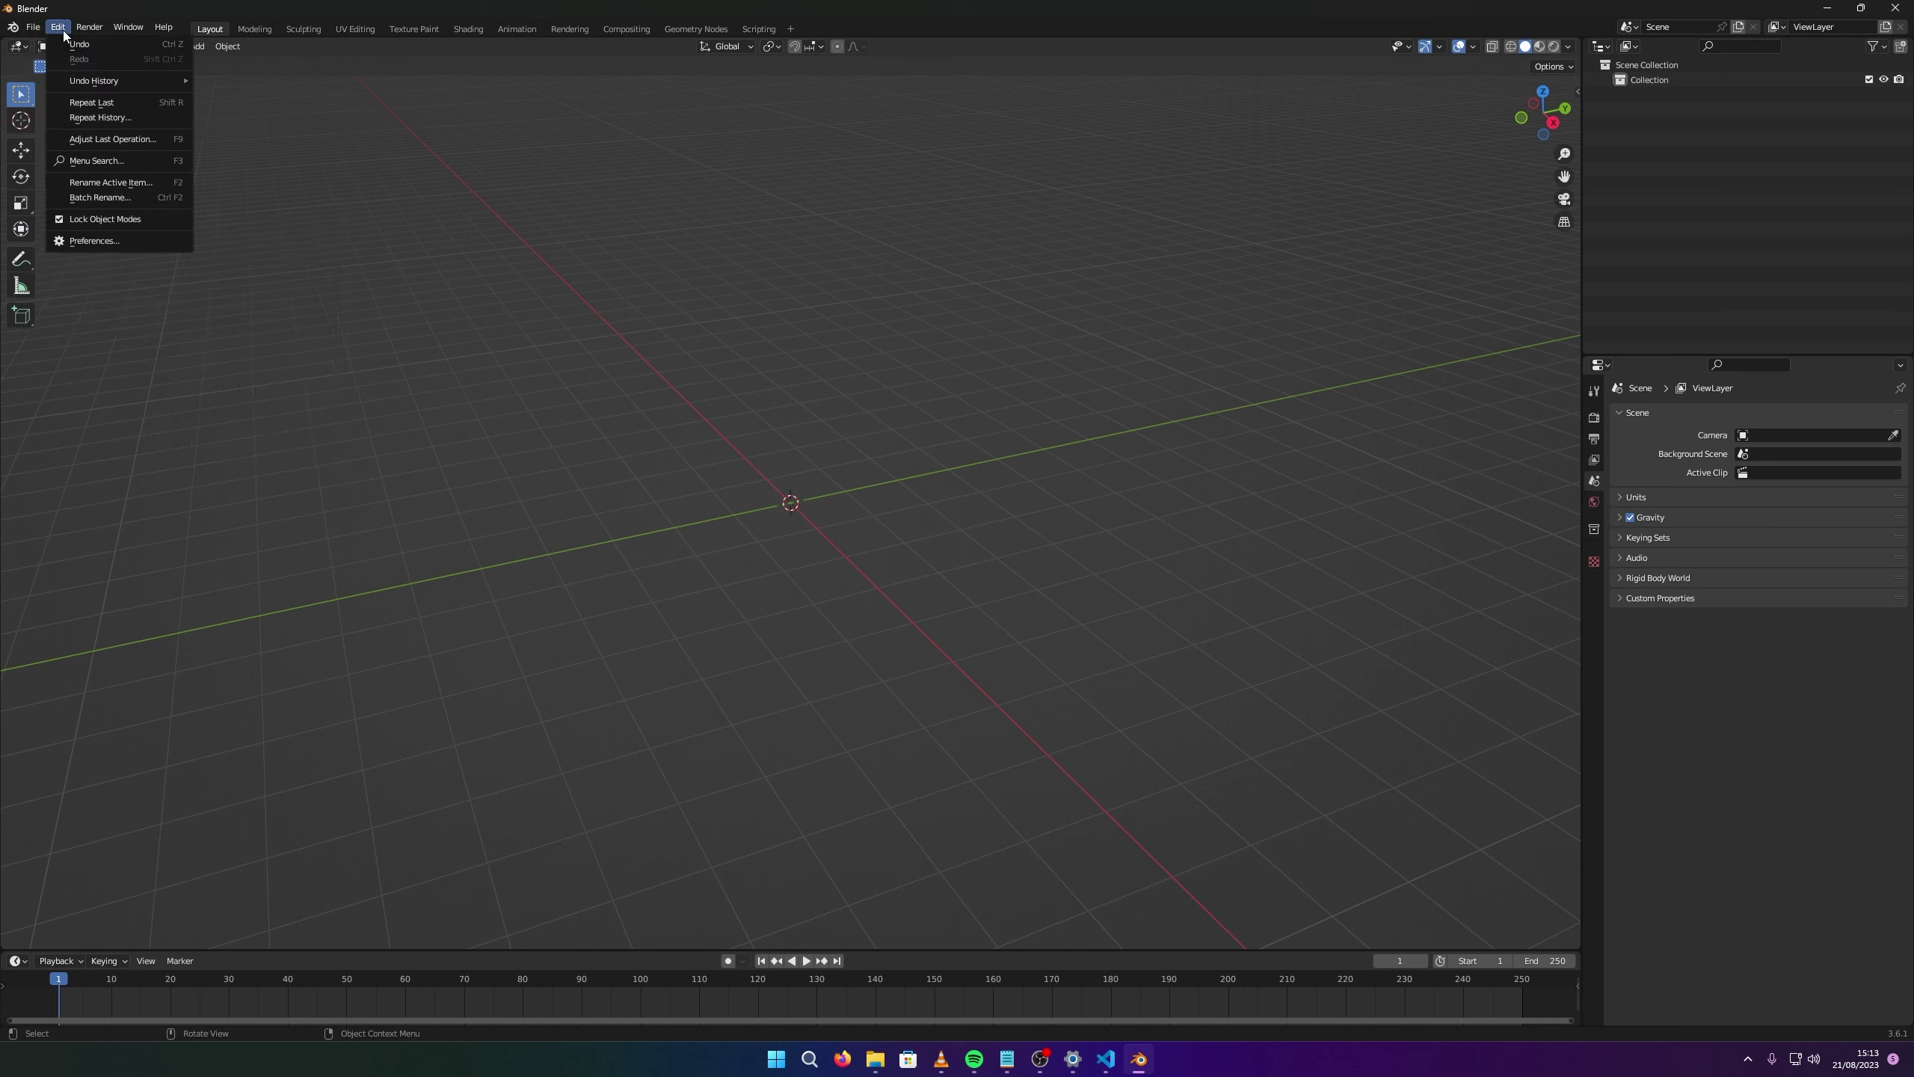
click(92, 240)
click(39, 181)
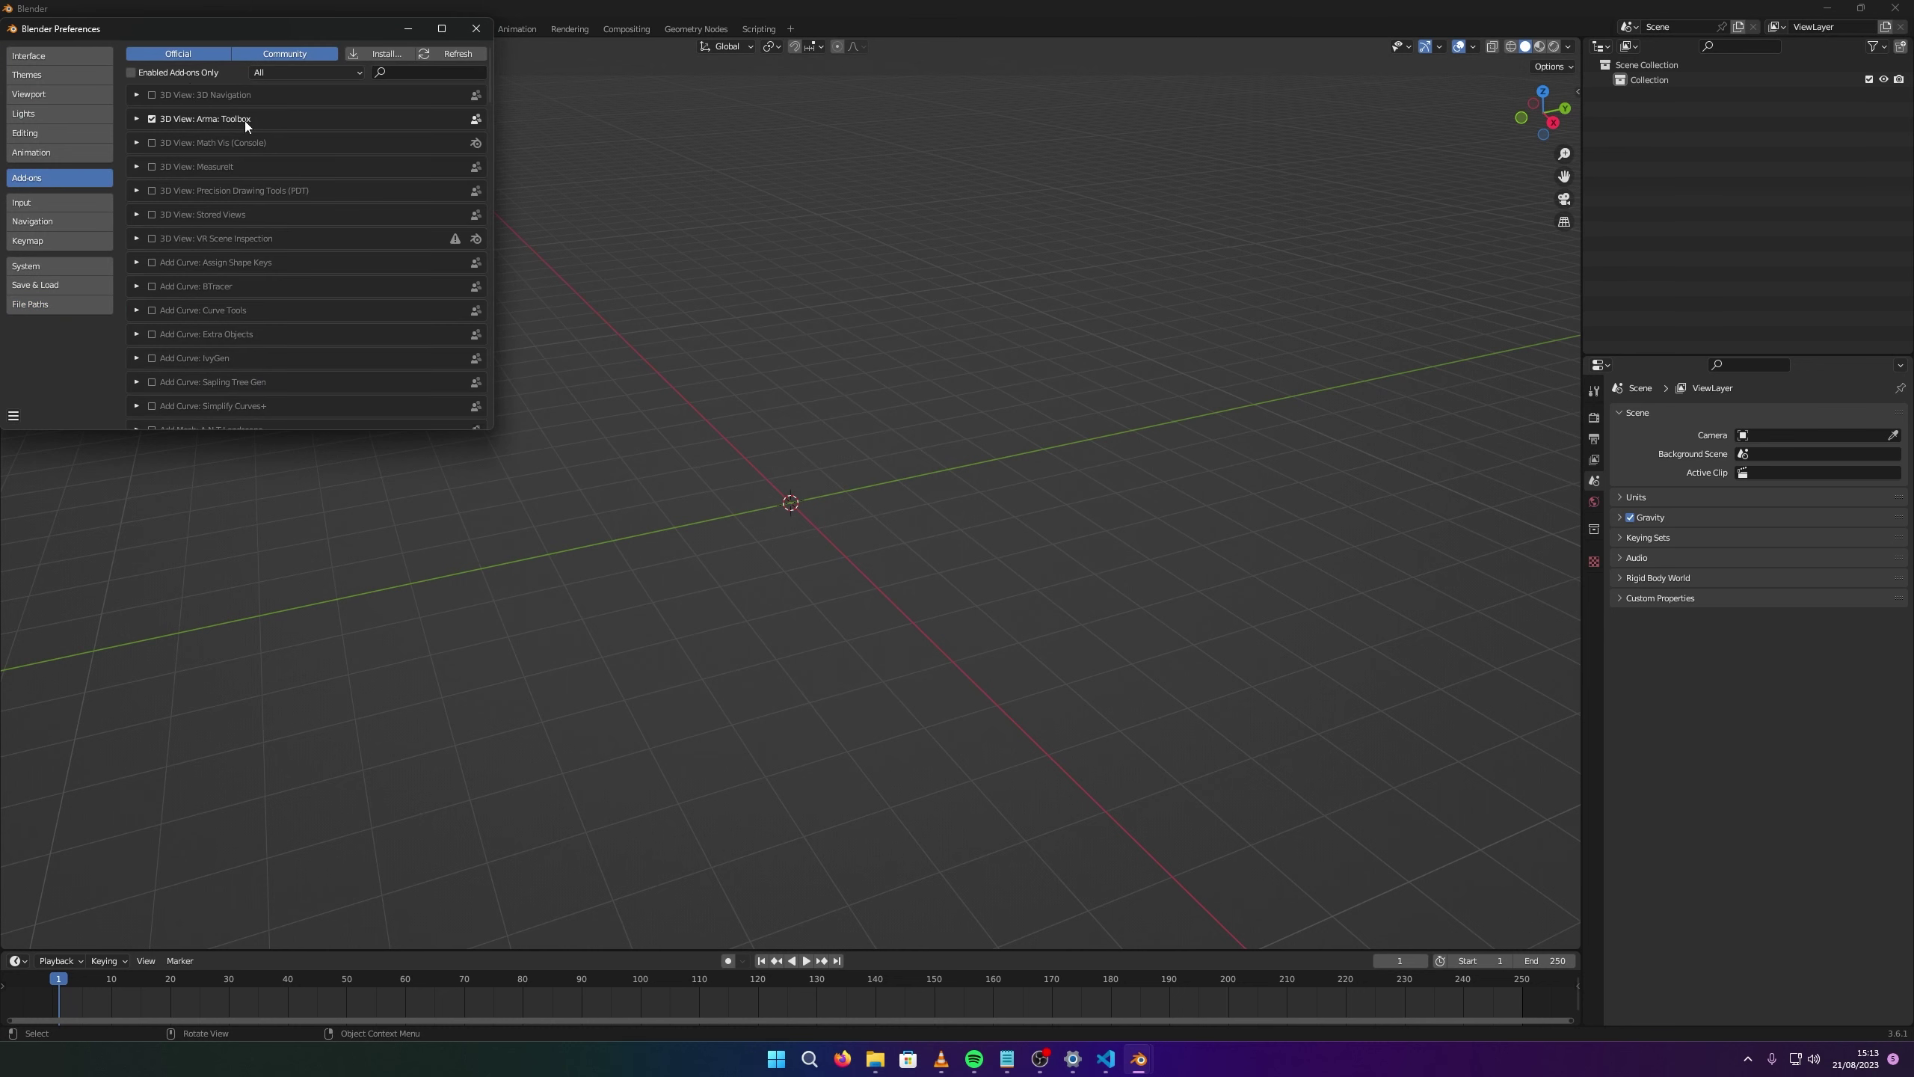
click(137, 118)
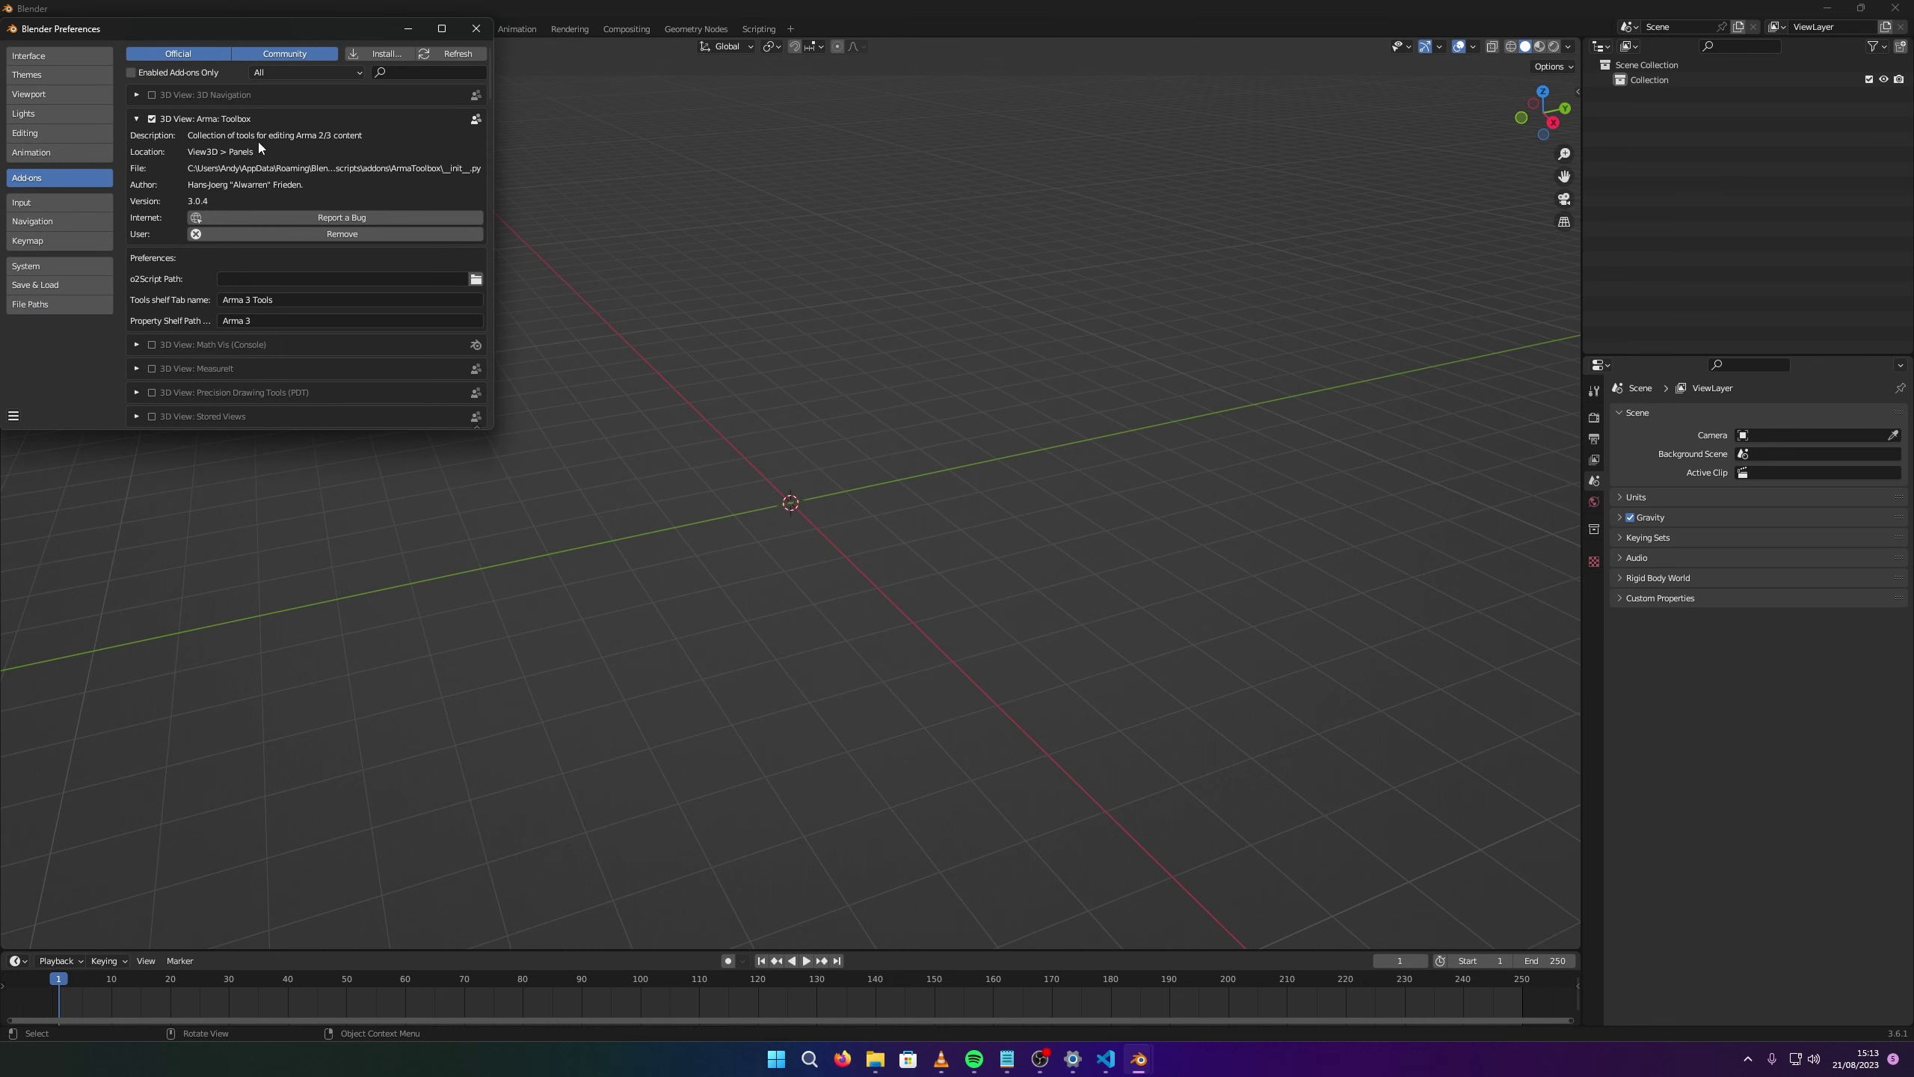
click(476, 29)
click(468, 29)
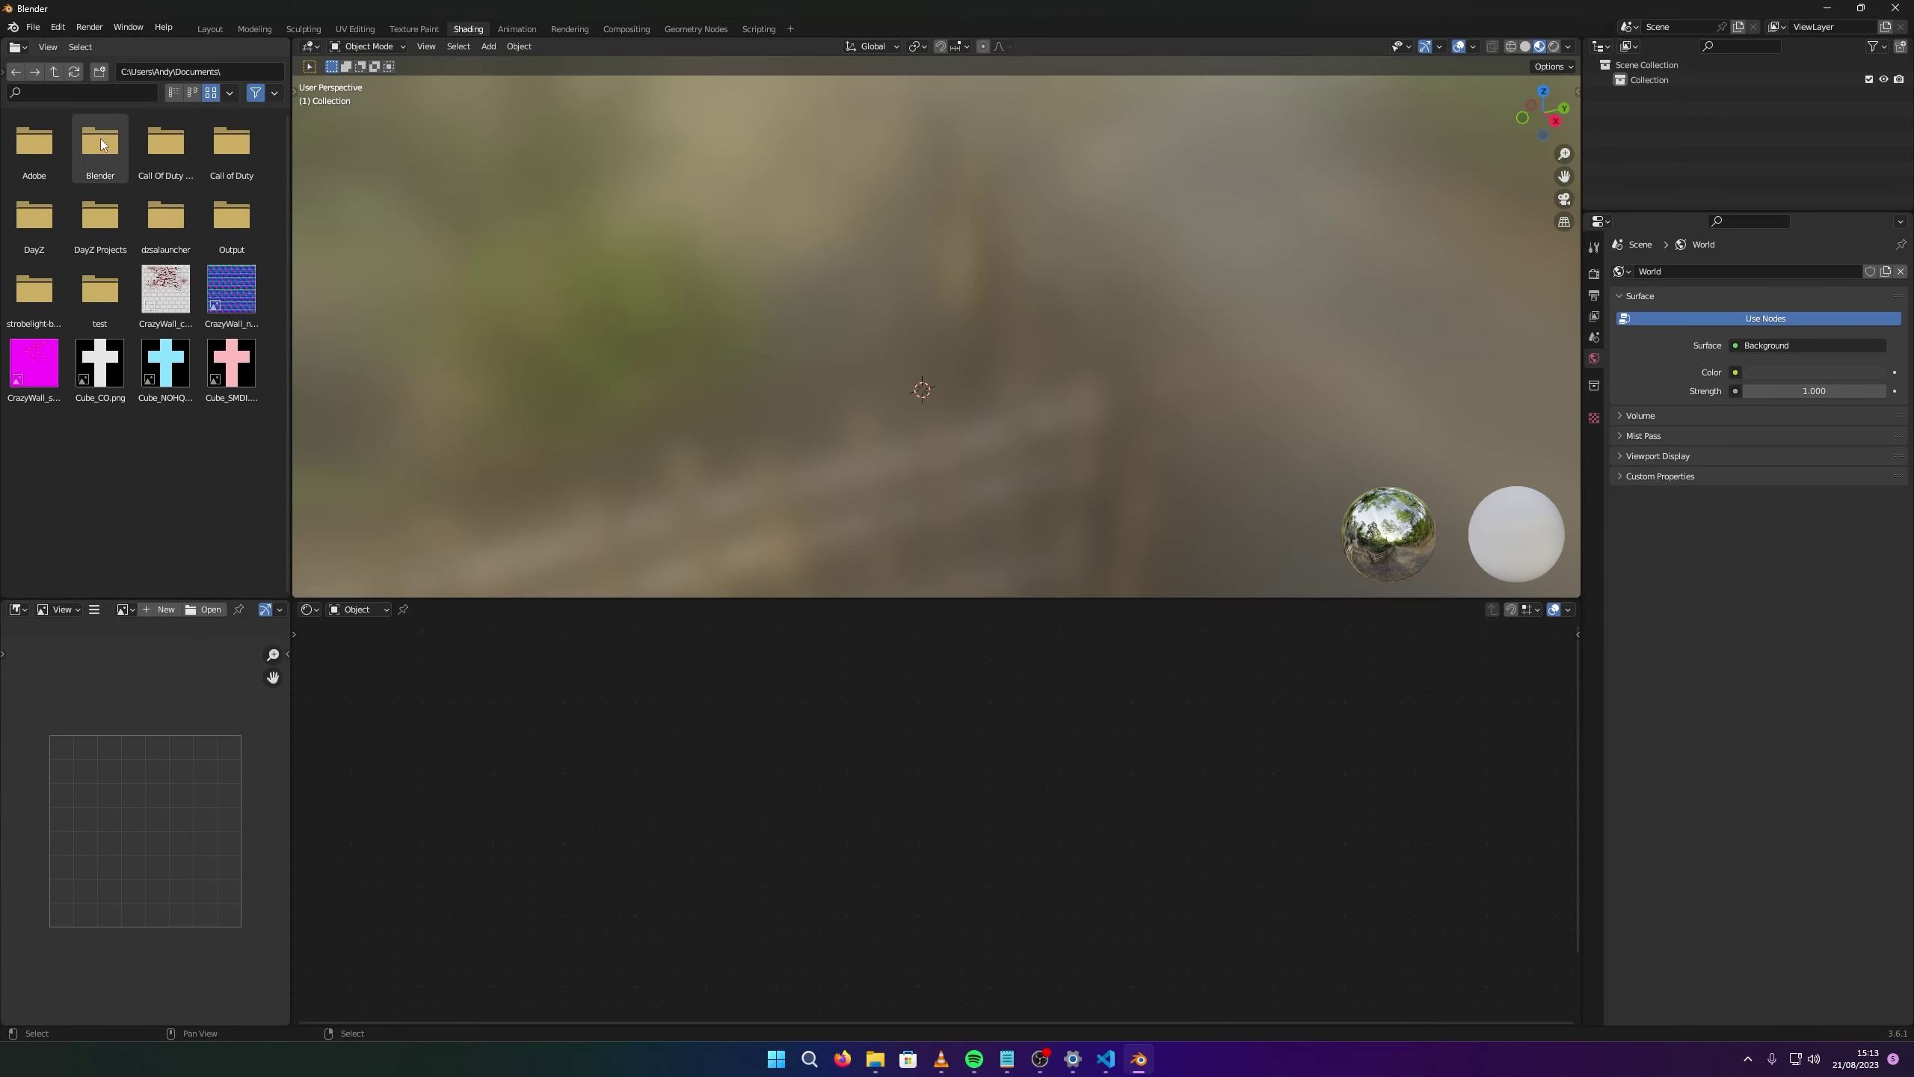
Import CrSk_BMW_525i_E34_mlod.p3d from Desktop > Cars > CrSk_BMW_525i_E34 as an Arma 3 P3D.
click(211, 29)
click(33, 26)
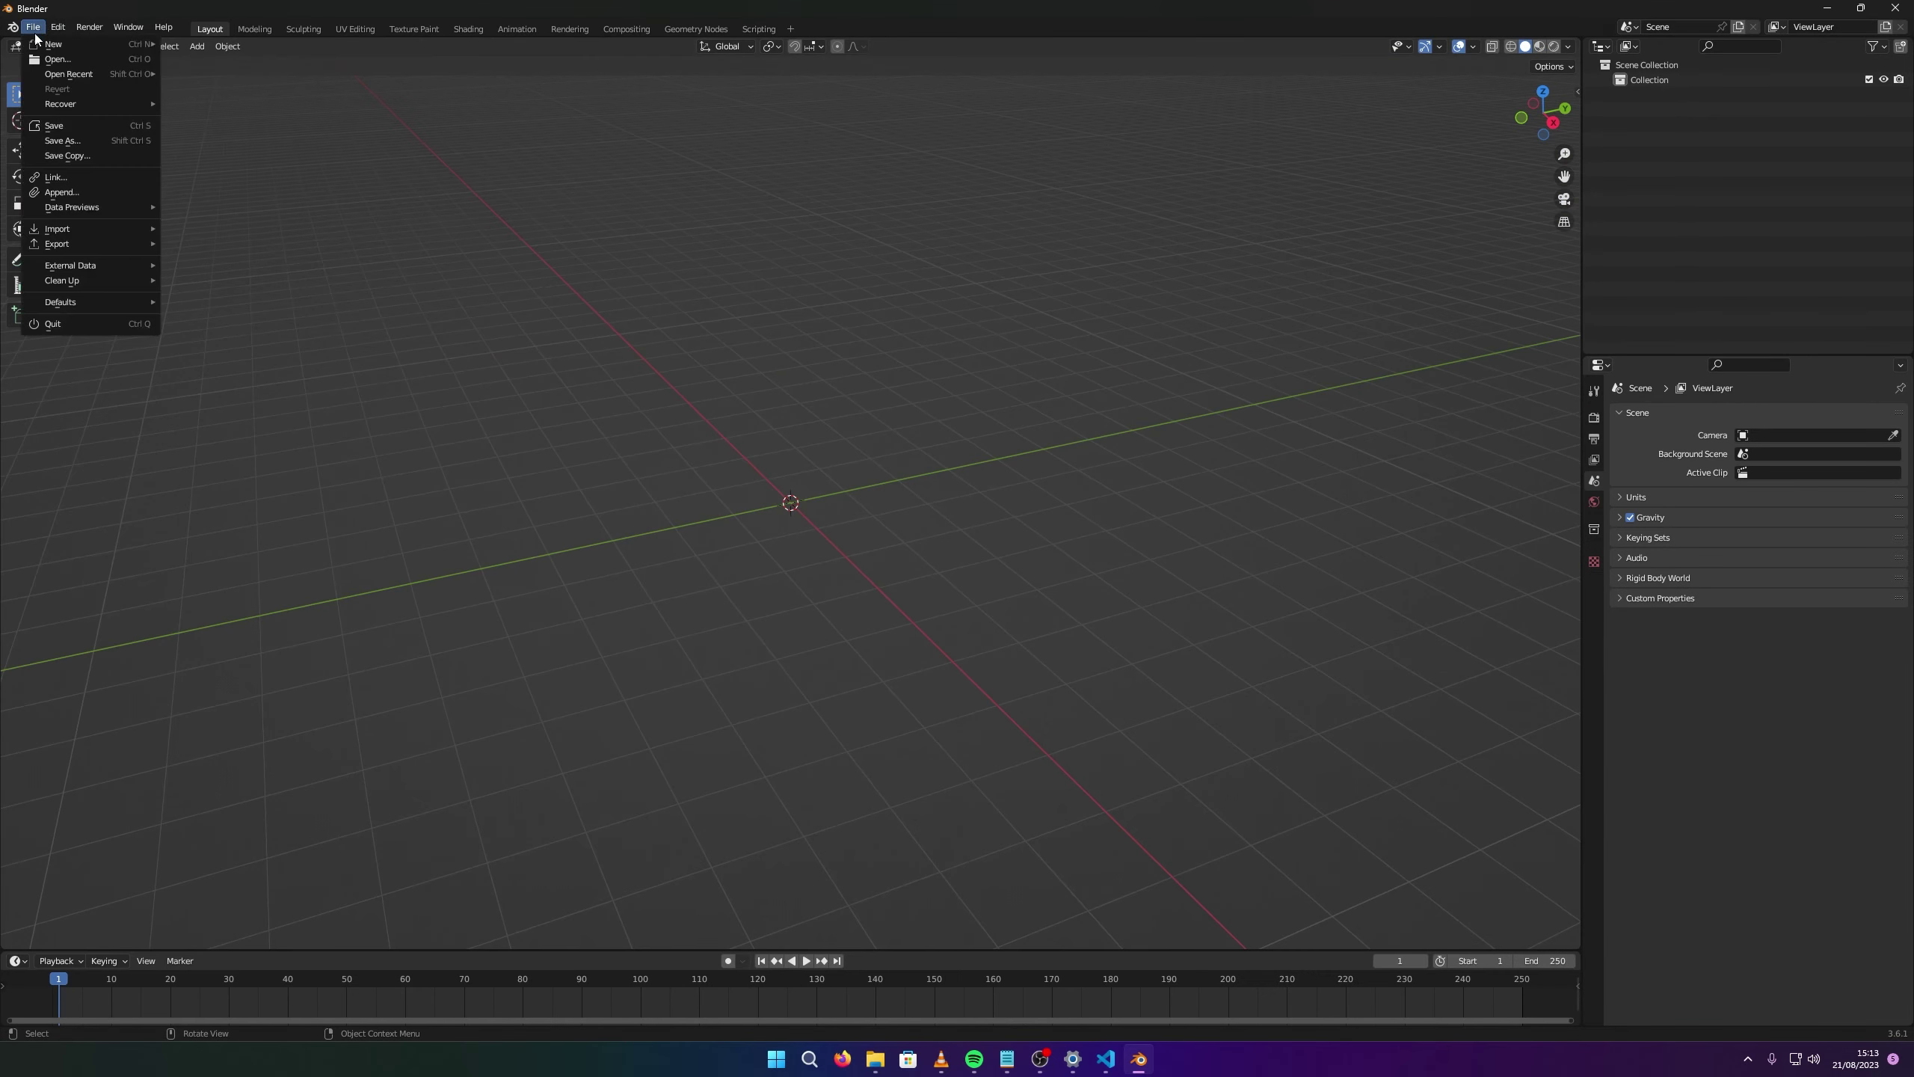
mouse_move(92, 231)
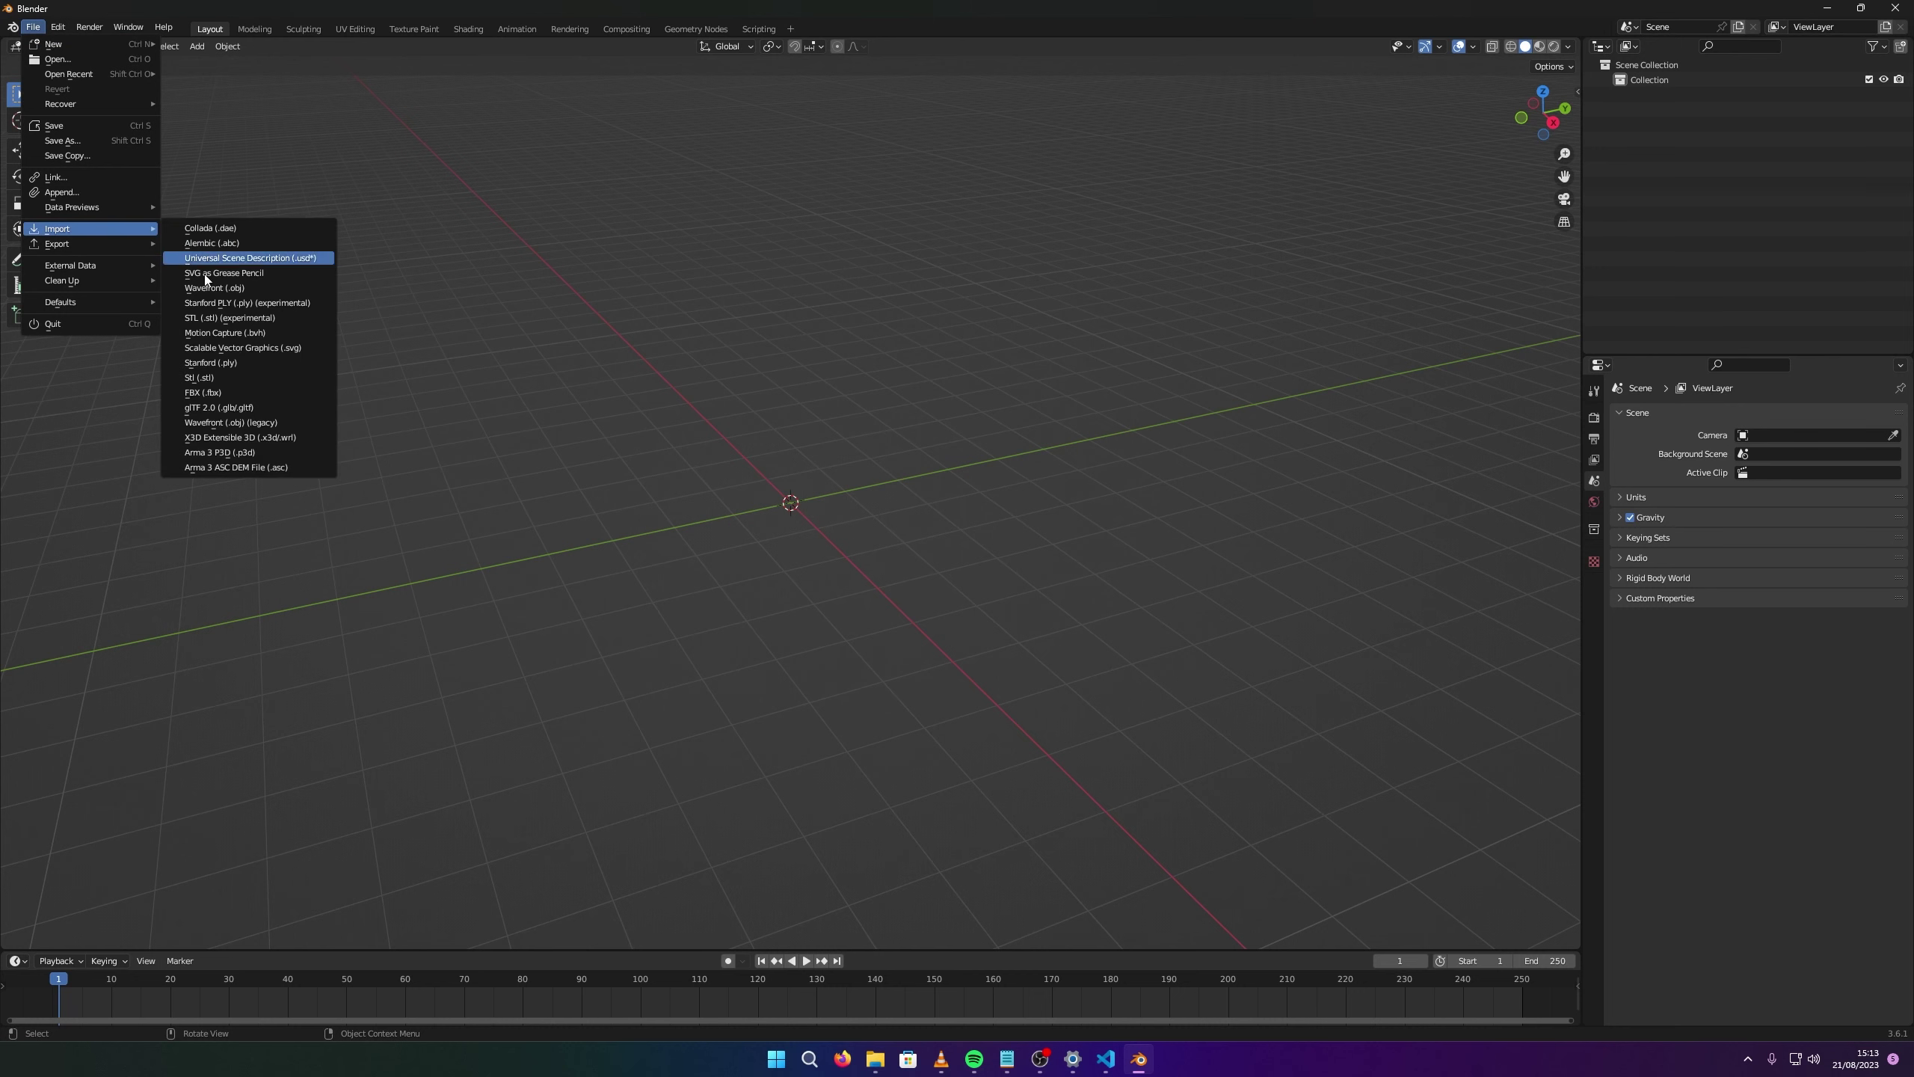
click(238, 459)
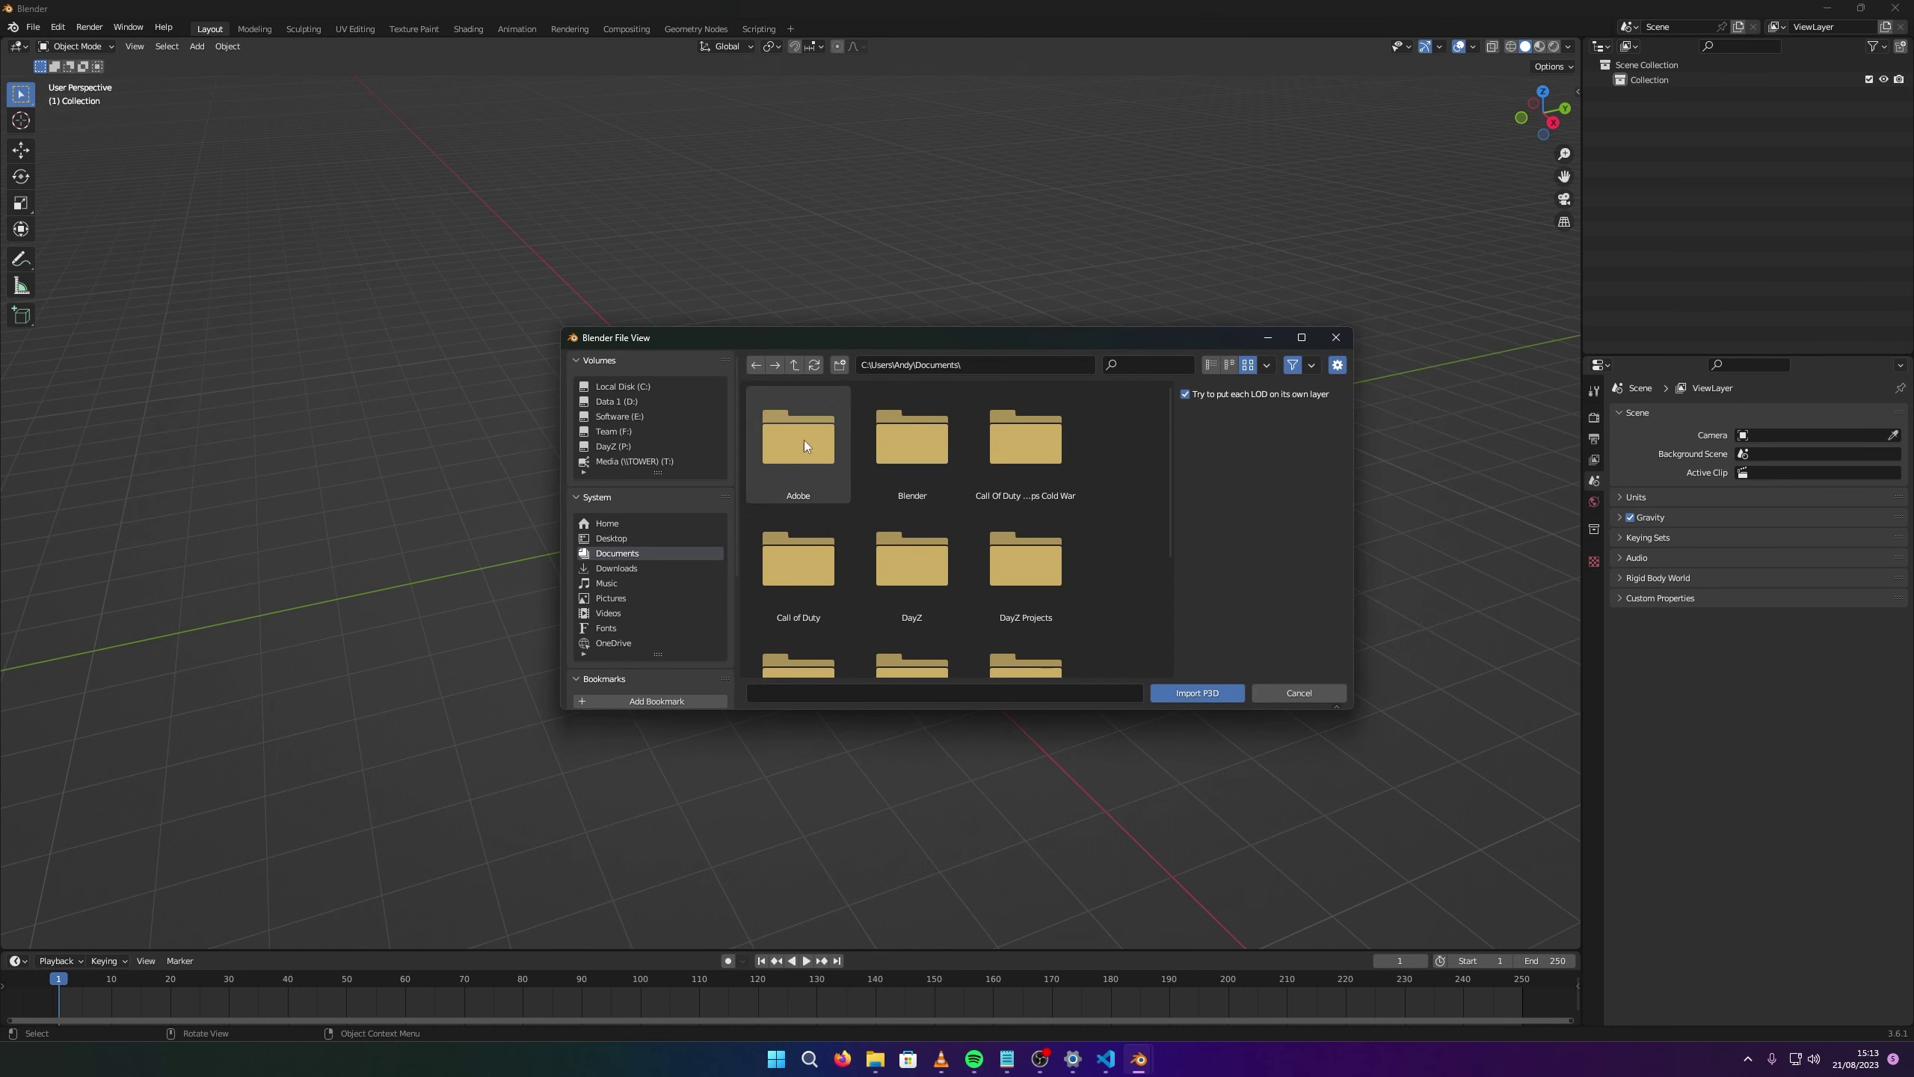
click(653, 540)
click(780, 593)
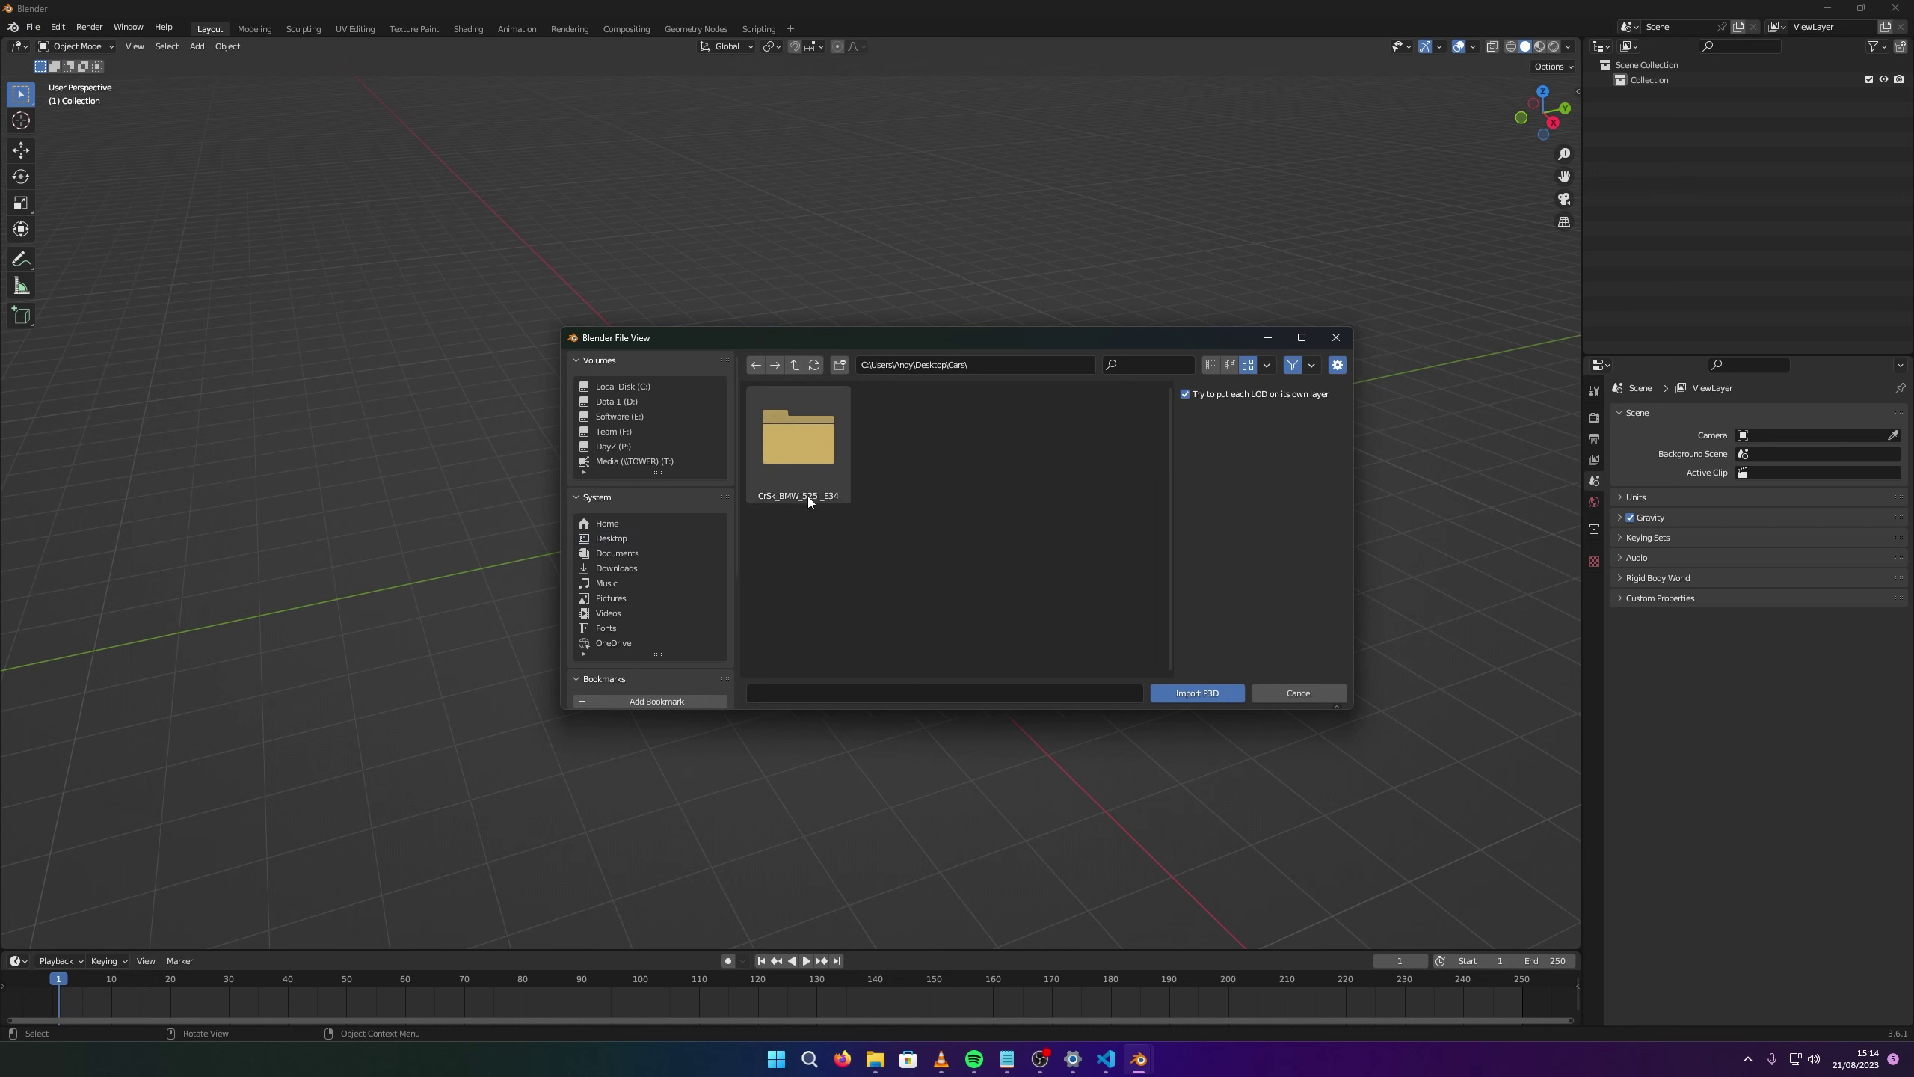
double_click(823, 461)
scroll(998, 545, down, 2)
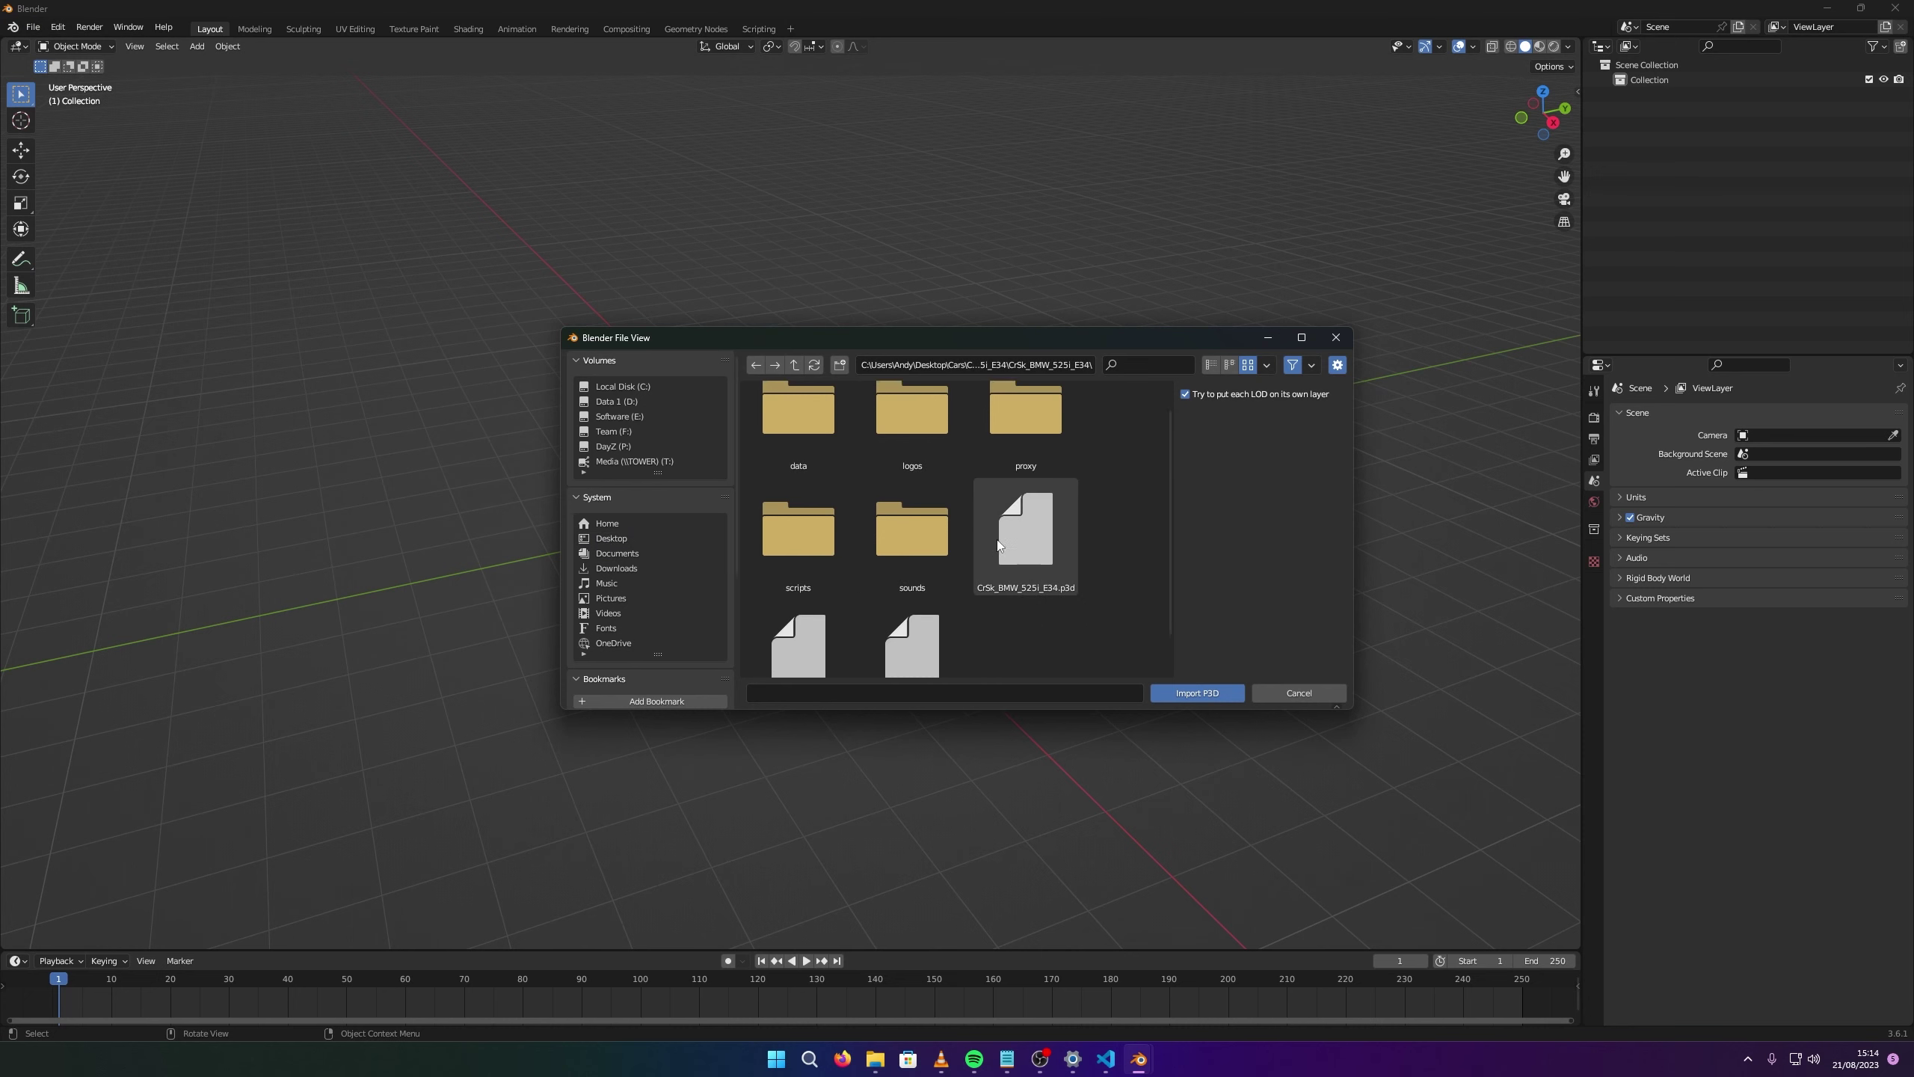
scroll(999, 545, down, 1)
click(909, 647)
click(1175, 693)
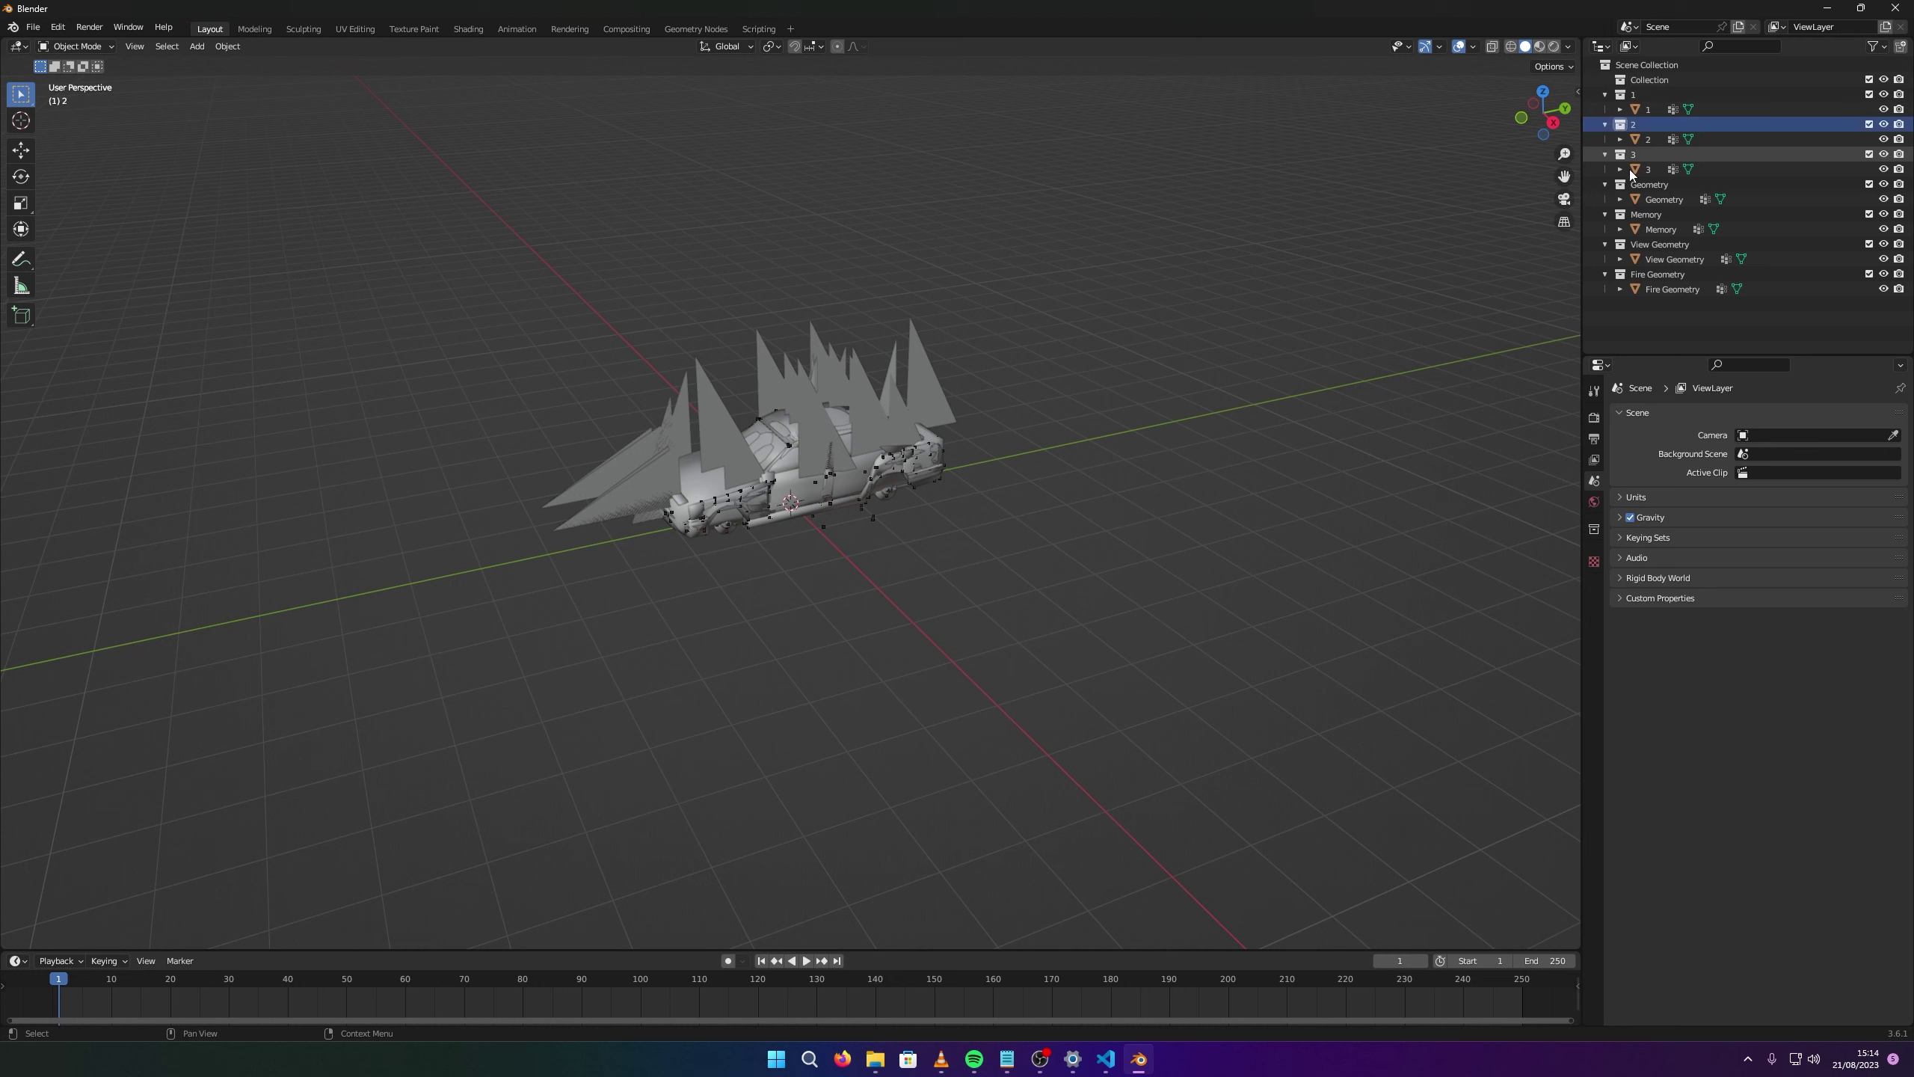
Hide collection 3, Geometry, Memory, View Geometry and Fire Geometry in the Outliner.
click(1631, 128)
click(1642, 154)
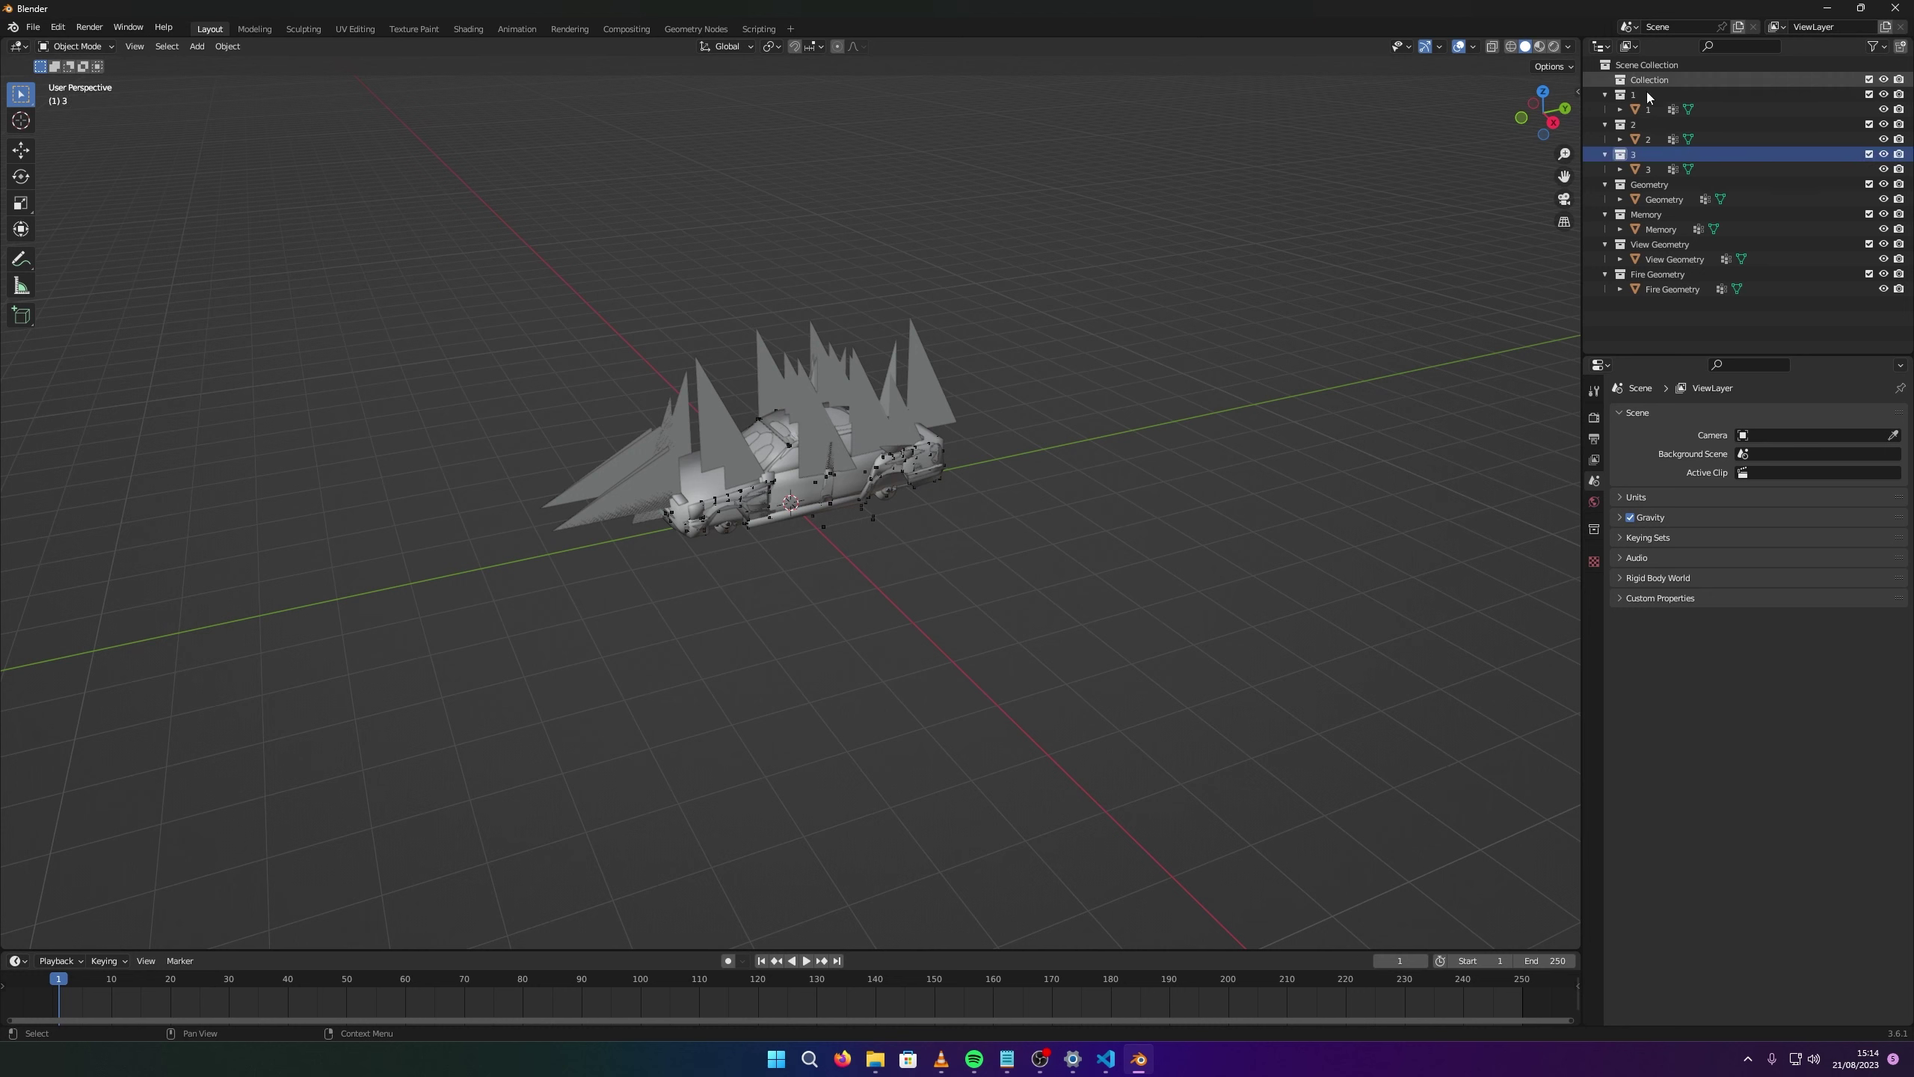
click(1884, 154)
click(1884, 184)
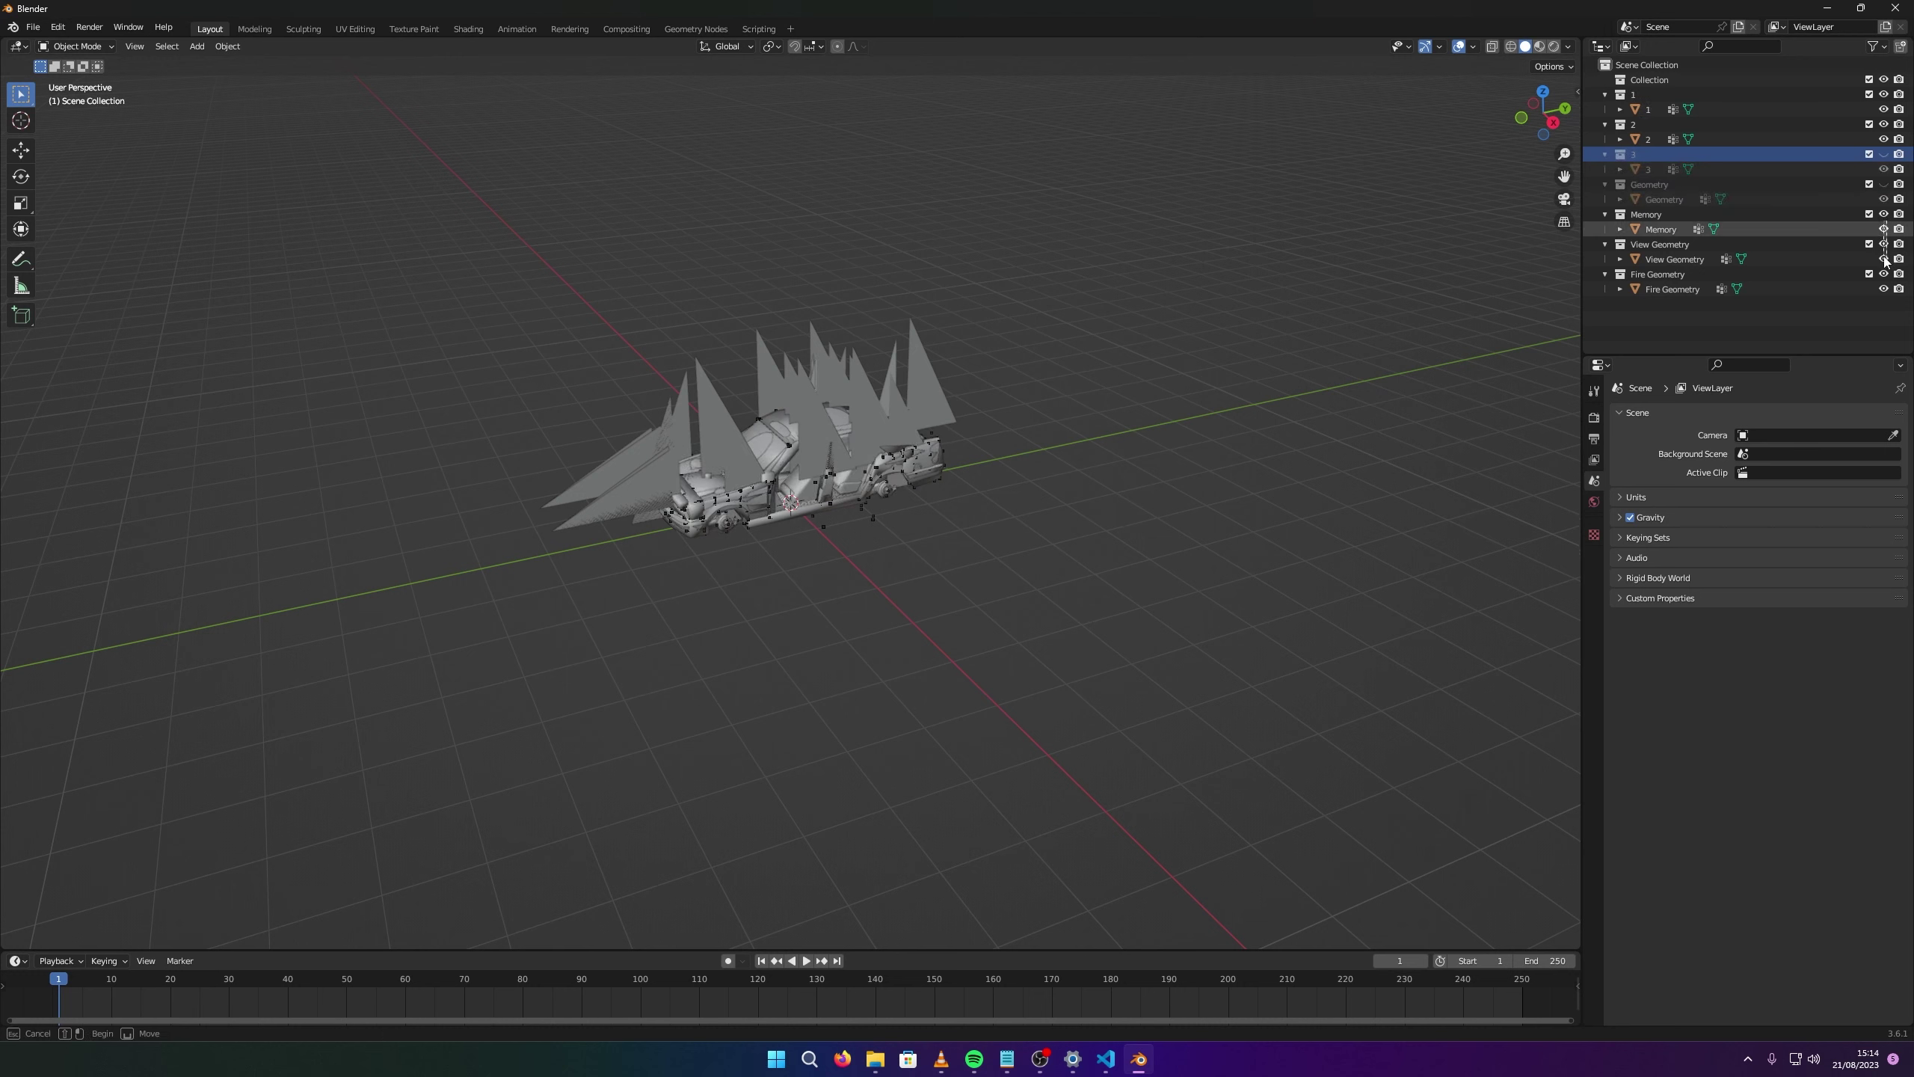
click(1883, 258)
click(1884, 214)
click(1884, 229)
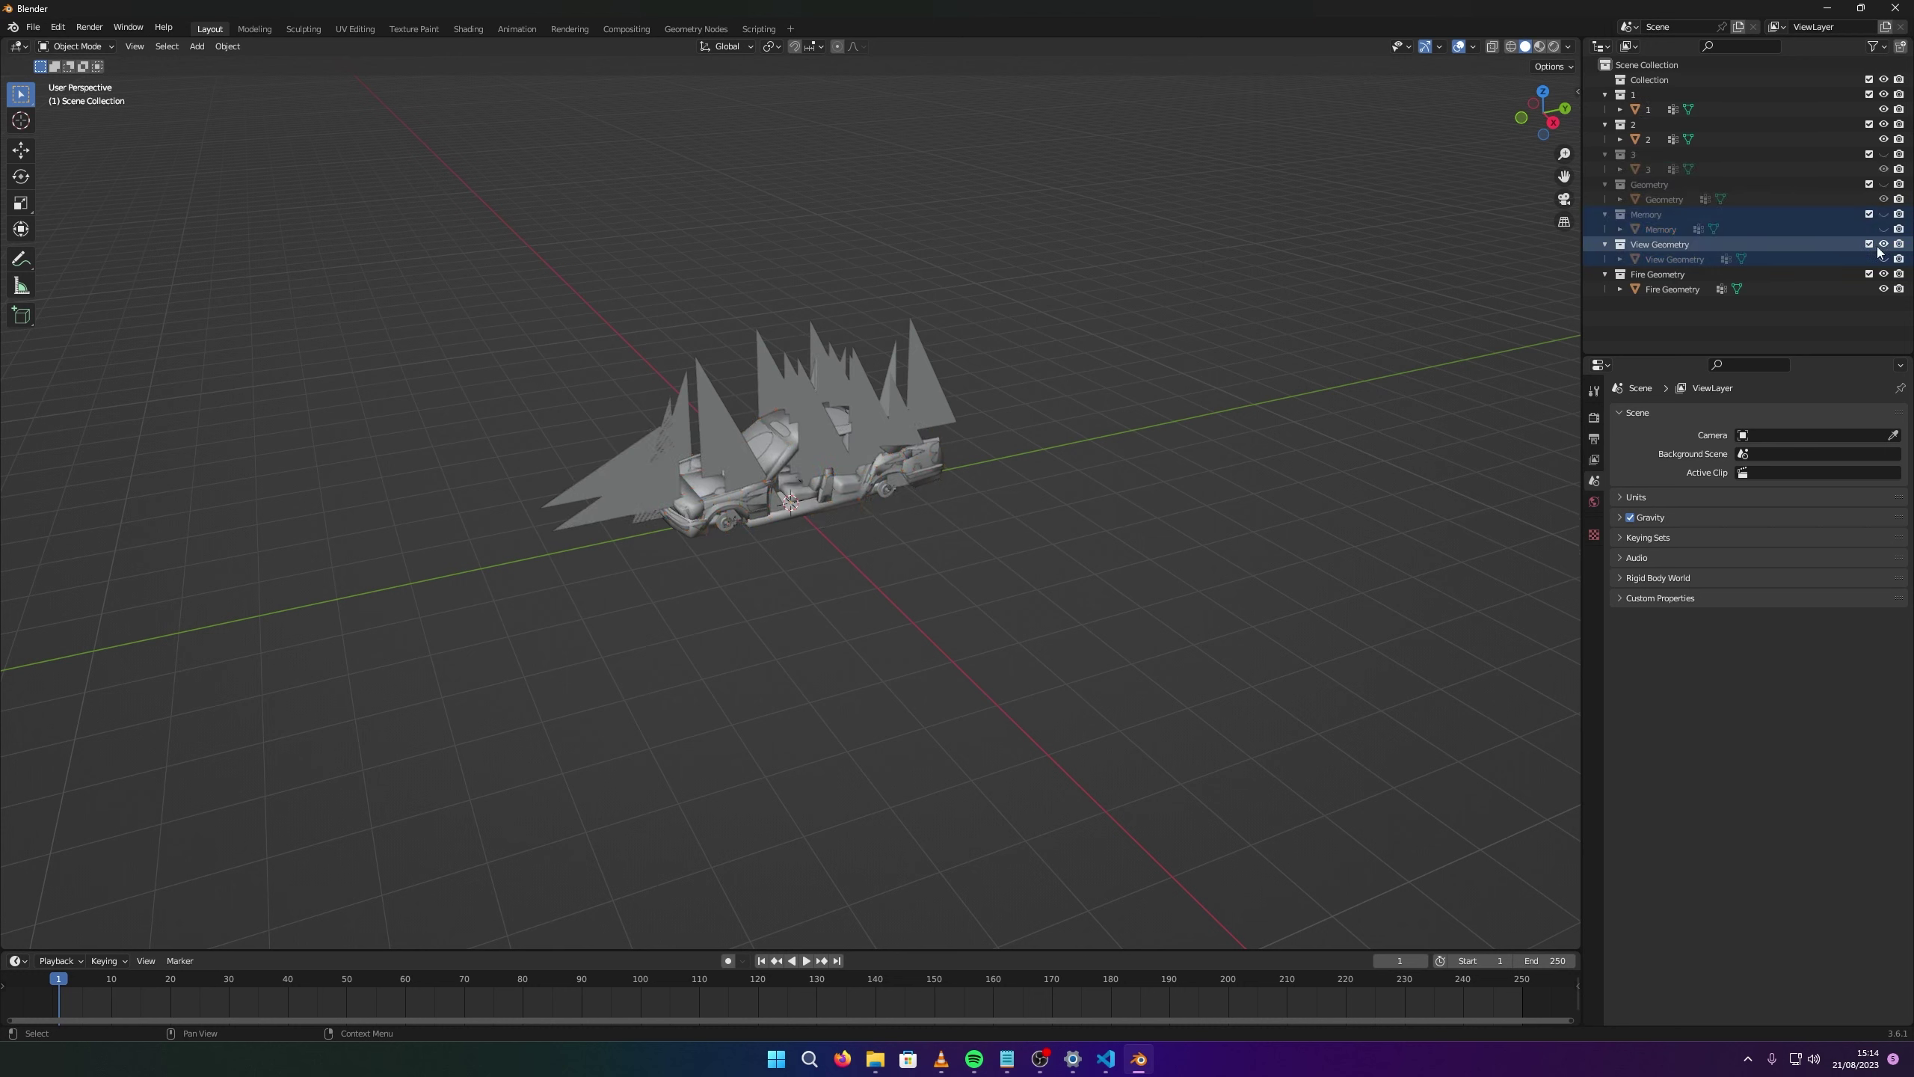
click(1869, 244)
click(1883, 274)
click(1884, 259)
middle_drag(1325, 398, 1267, 386)
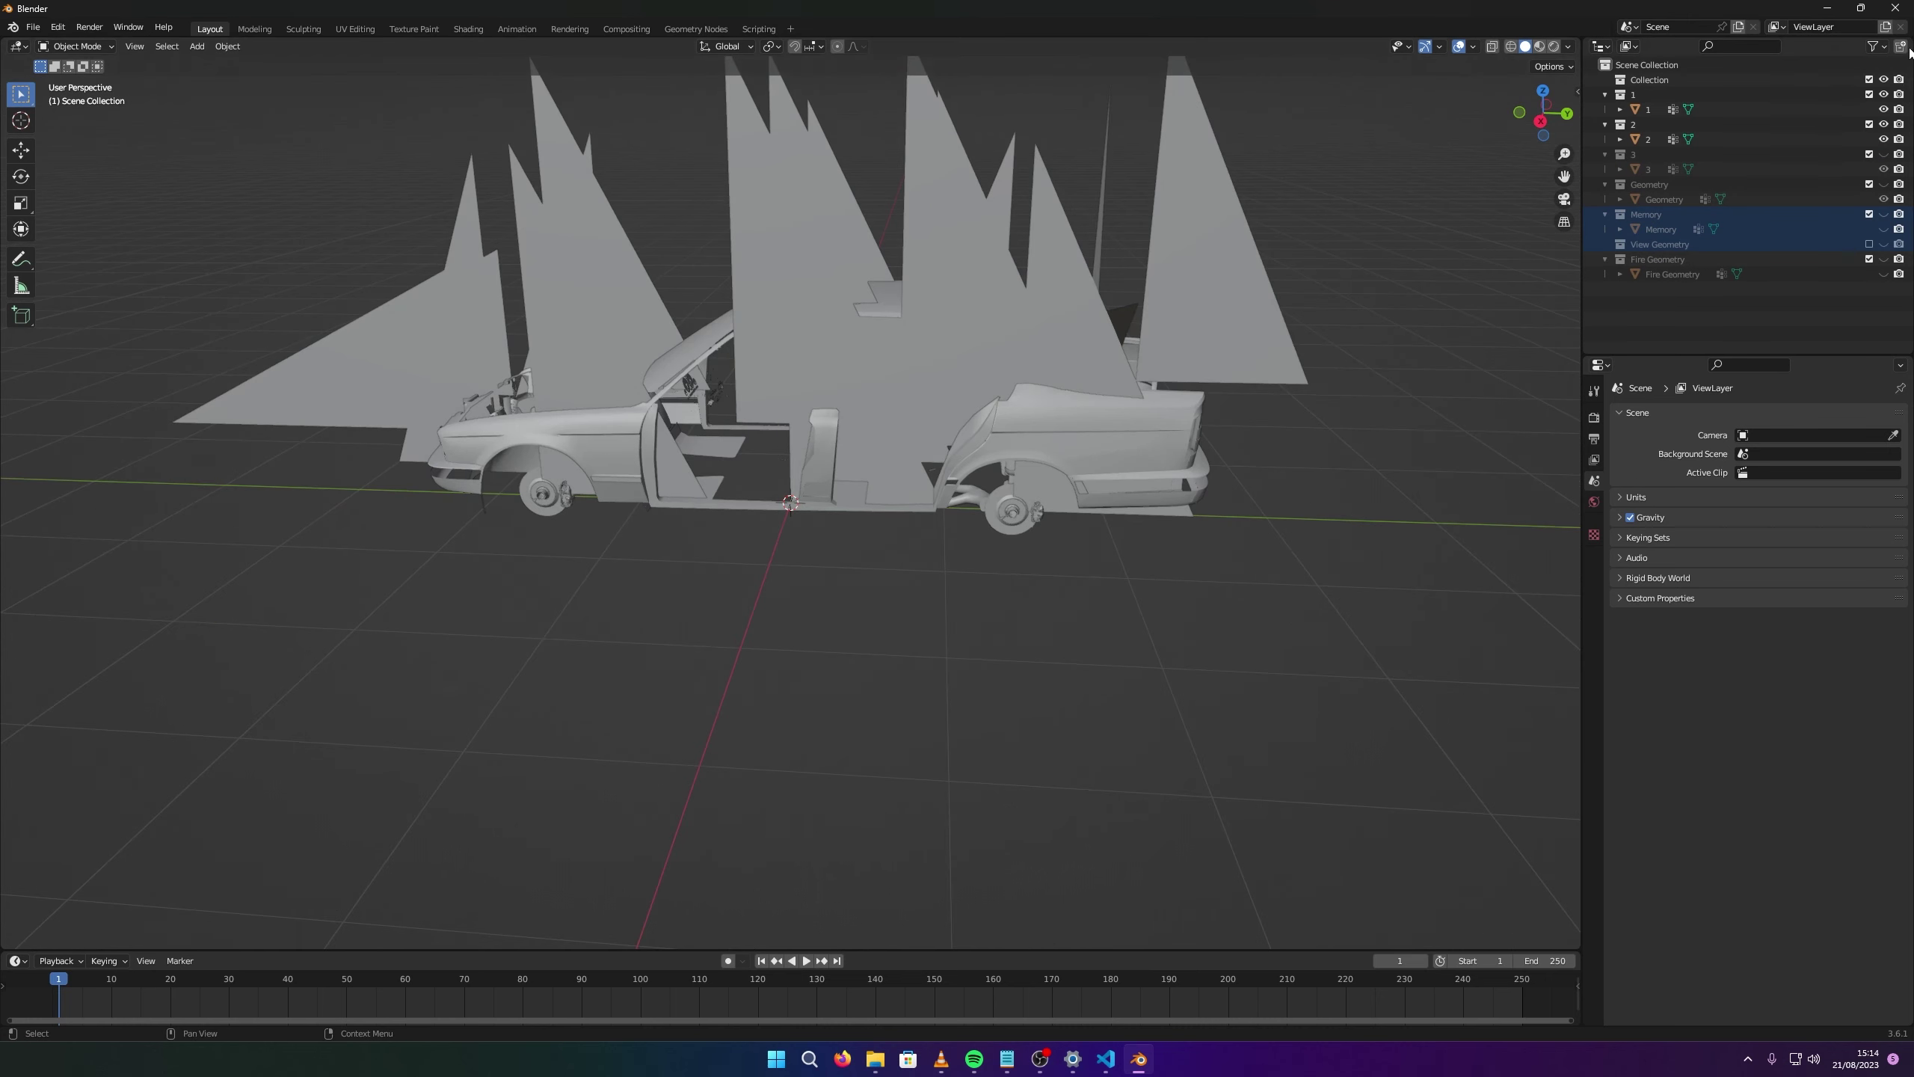
Compare LODs 1, 2 and 3 by toggling their visibility and viewing from several angles.
click(1884, 124)
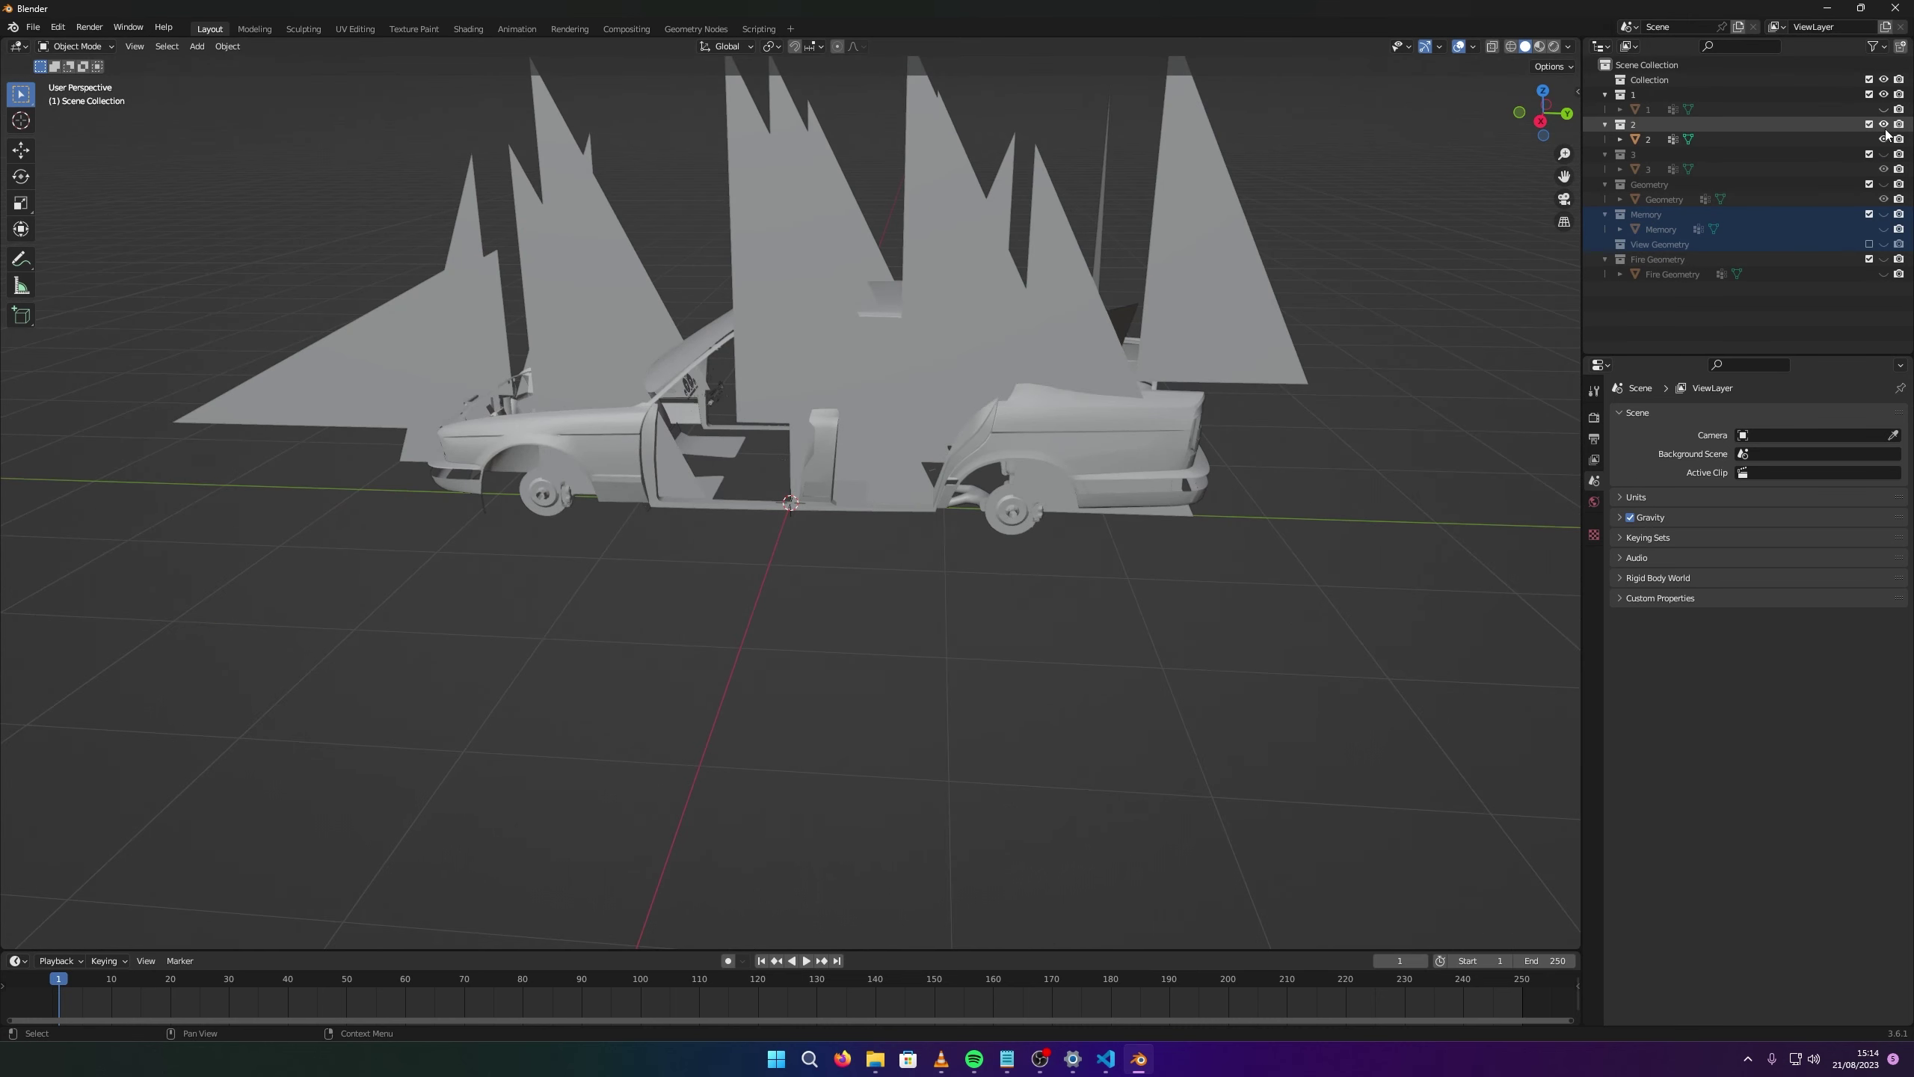
click(1883, 124)
click(1883, 109)
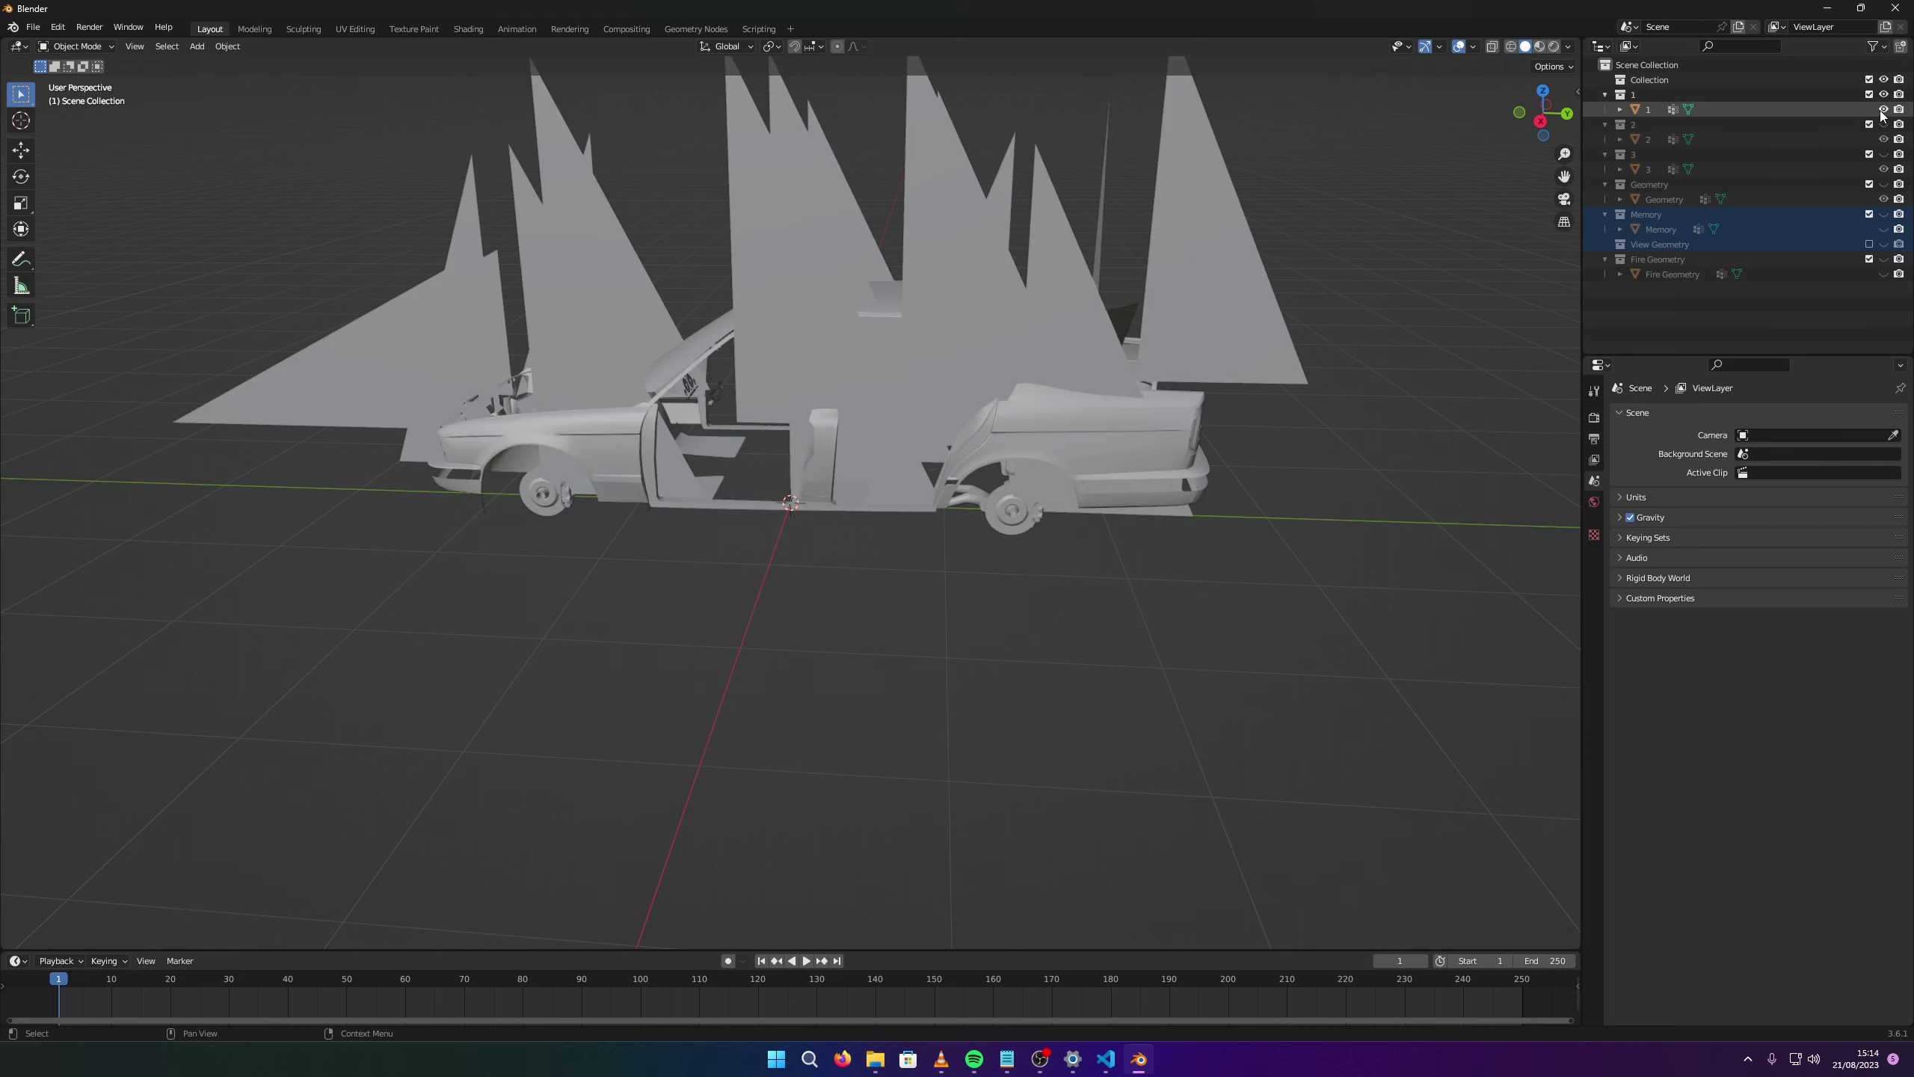
click(1883, 109)
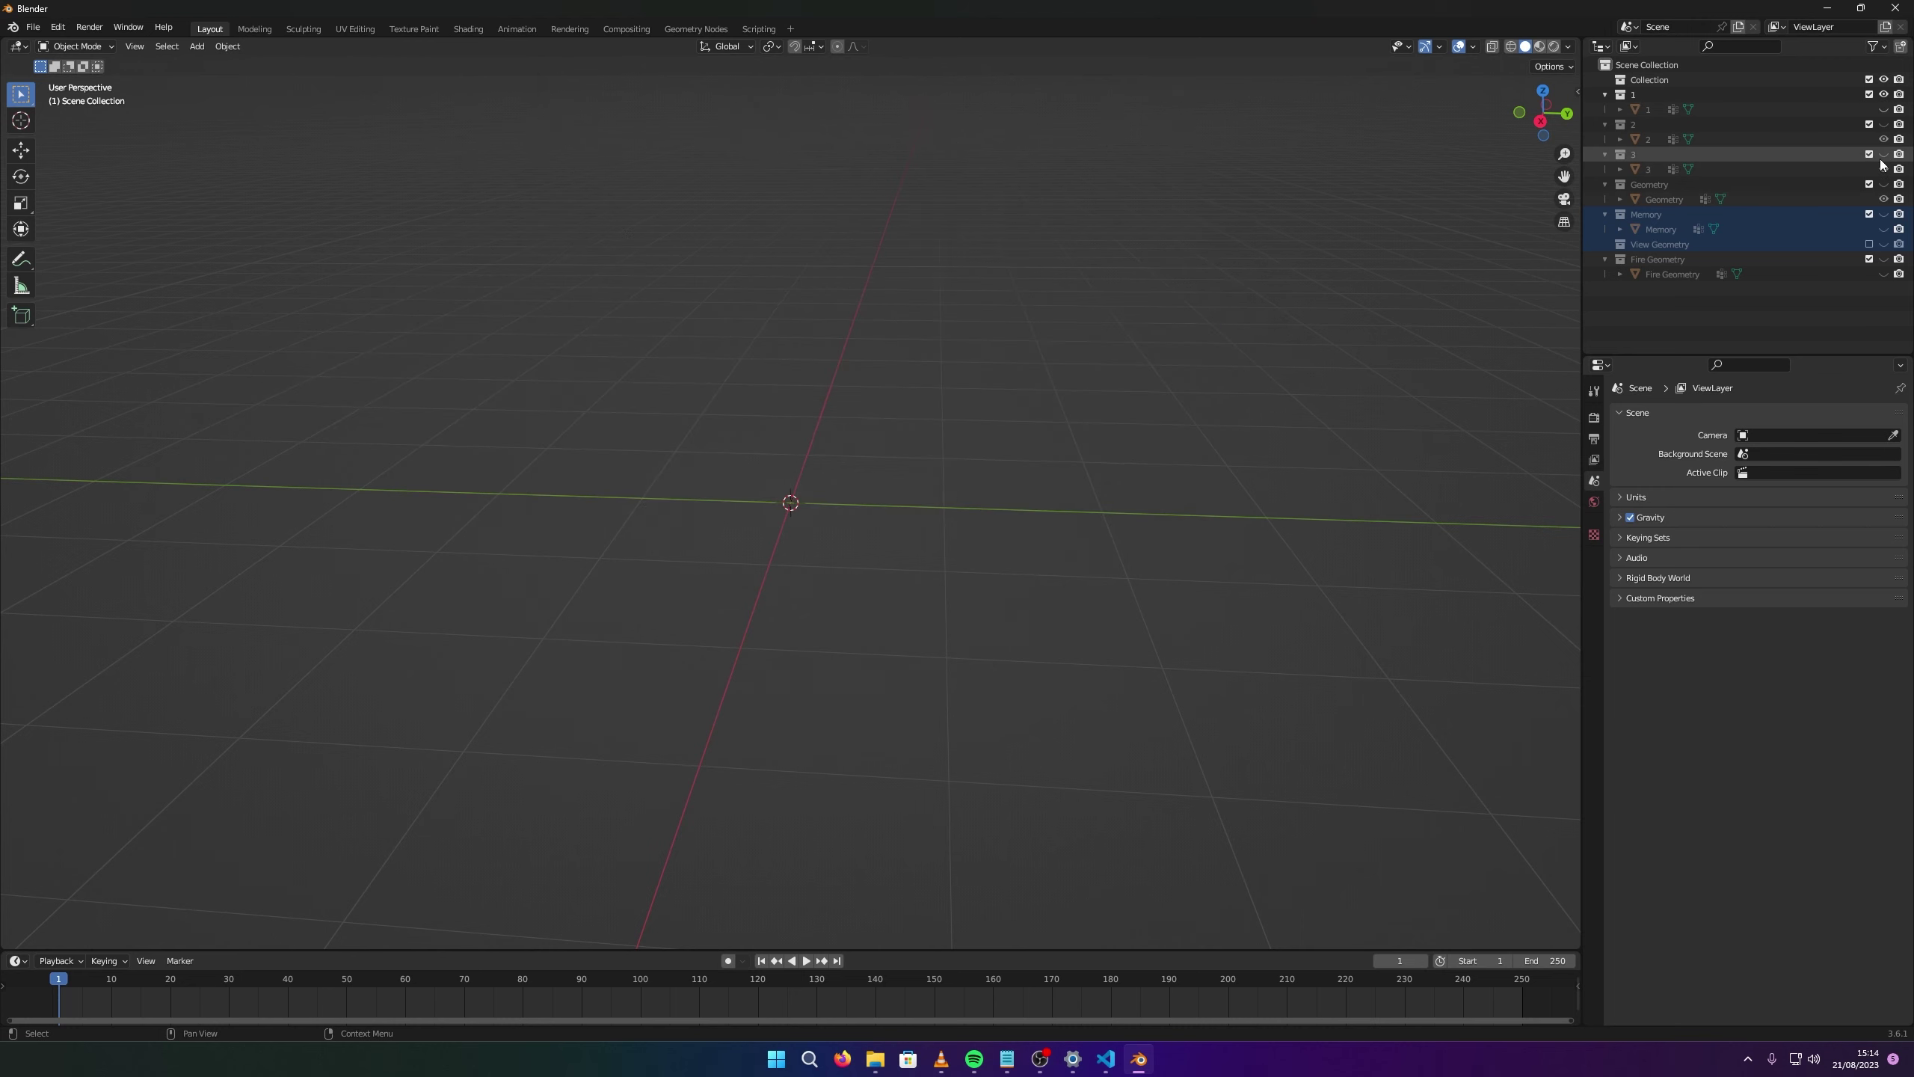
click(1884, 154)
middle_drag(637, 460, 814, 381)
scroll(837, 335, up, 5)
scroll(777, 341, down, 5)
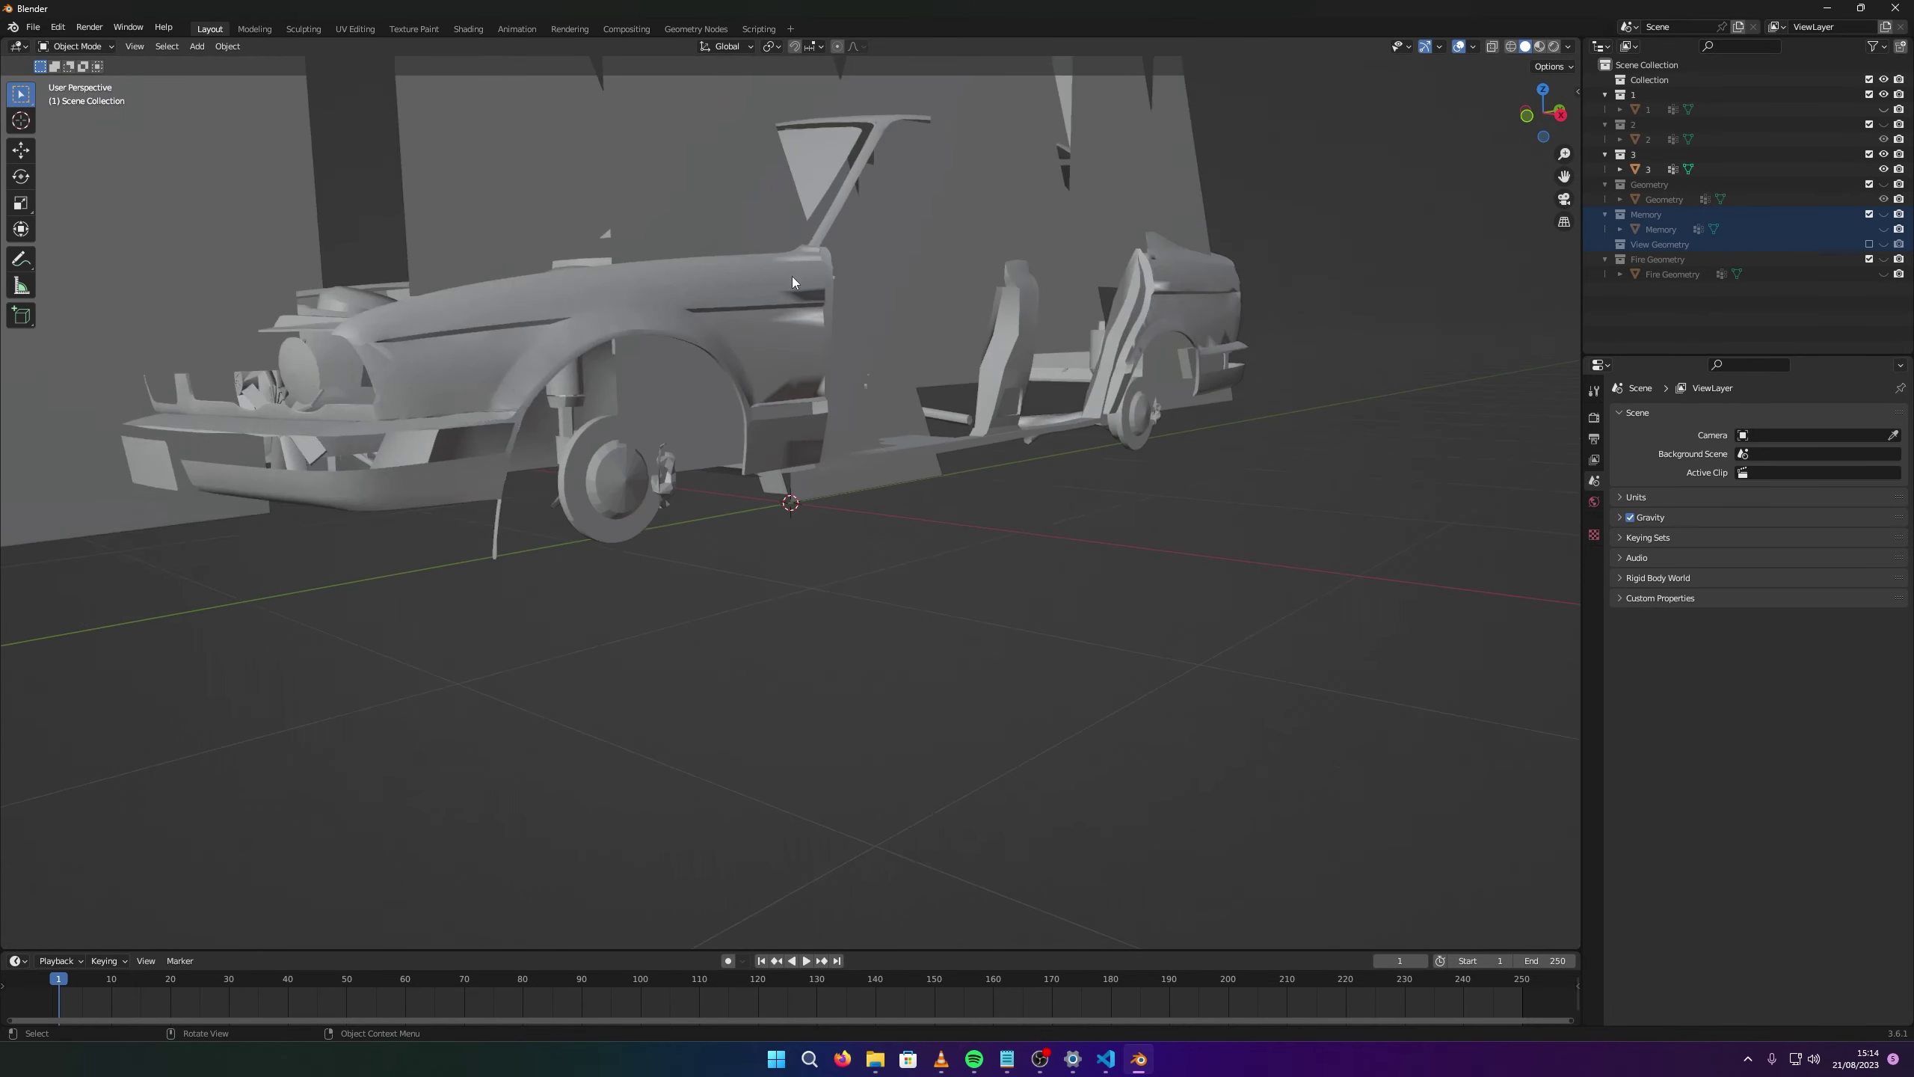
middle_drag(789, 287, 861, 308)
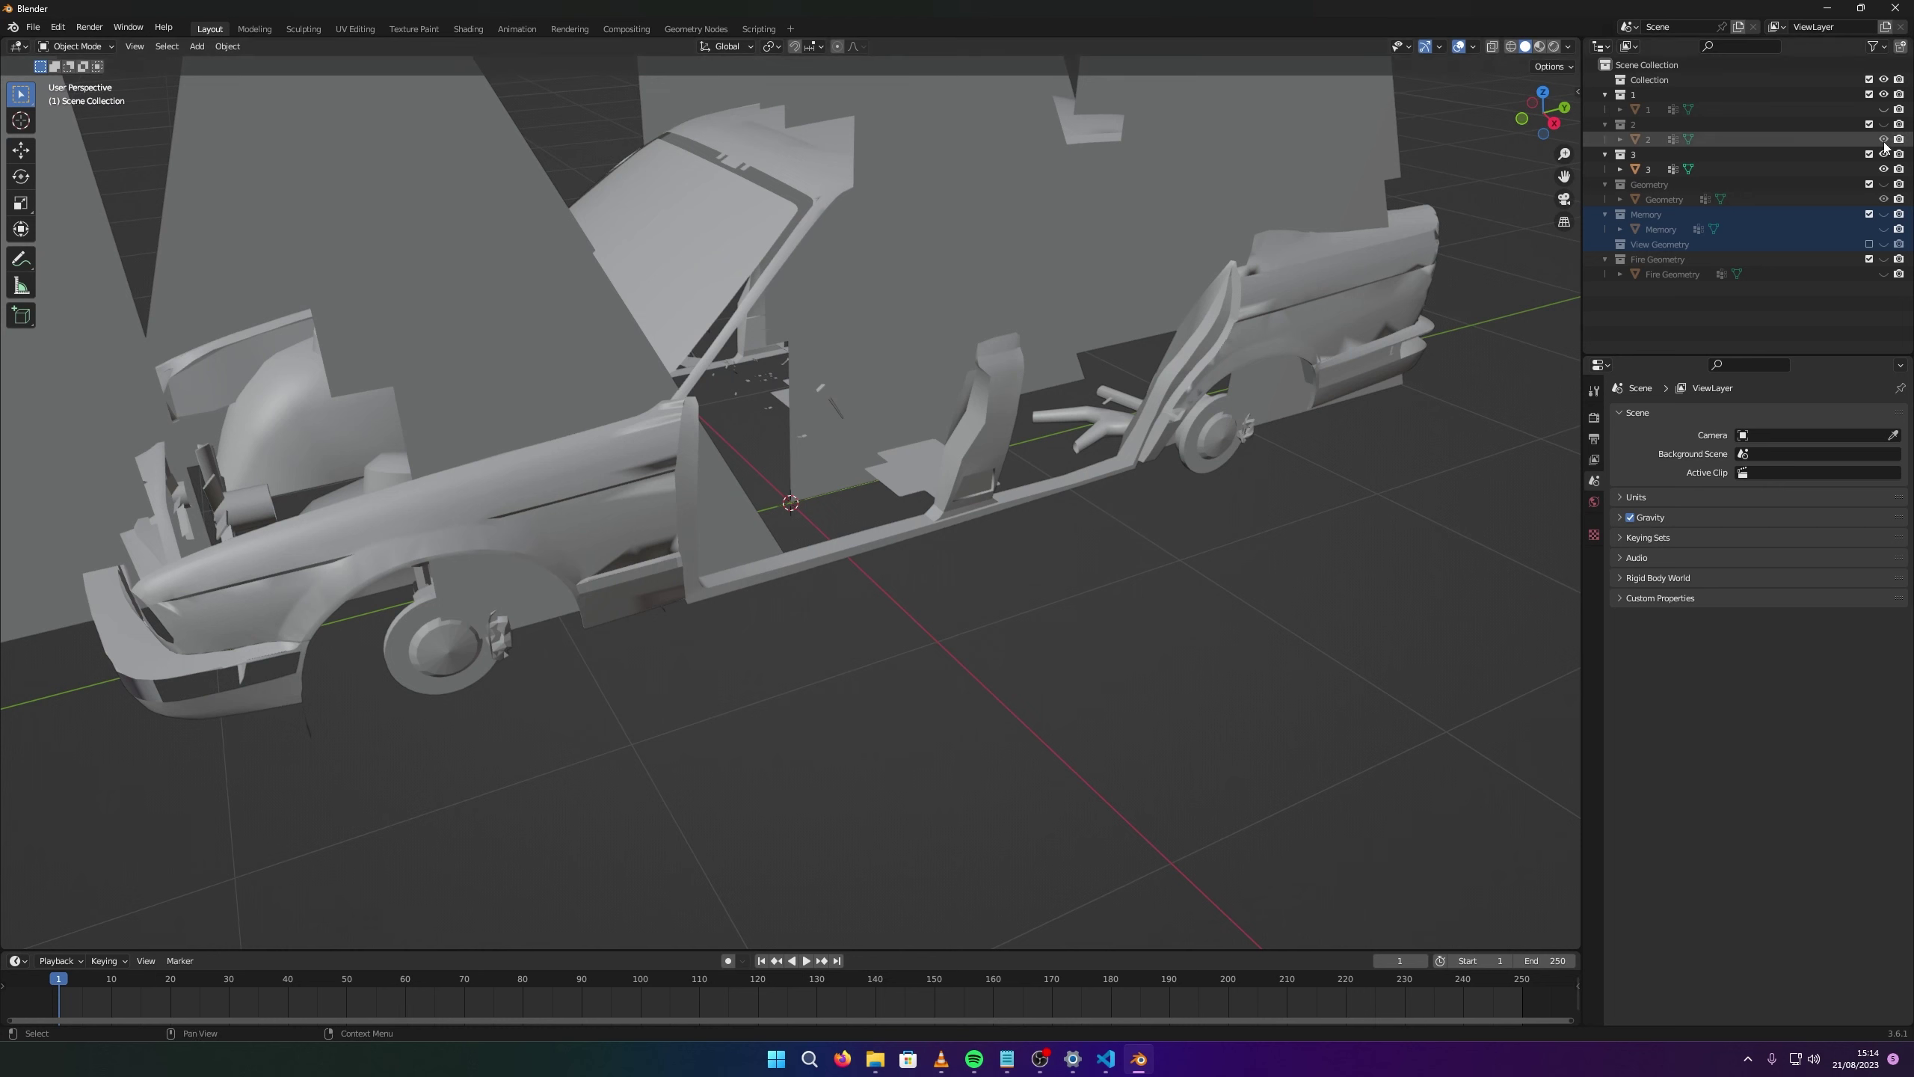
click(1882, 109)
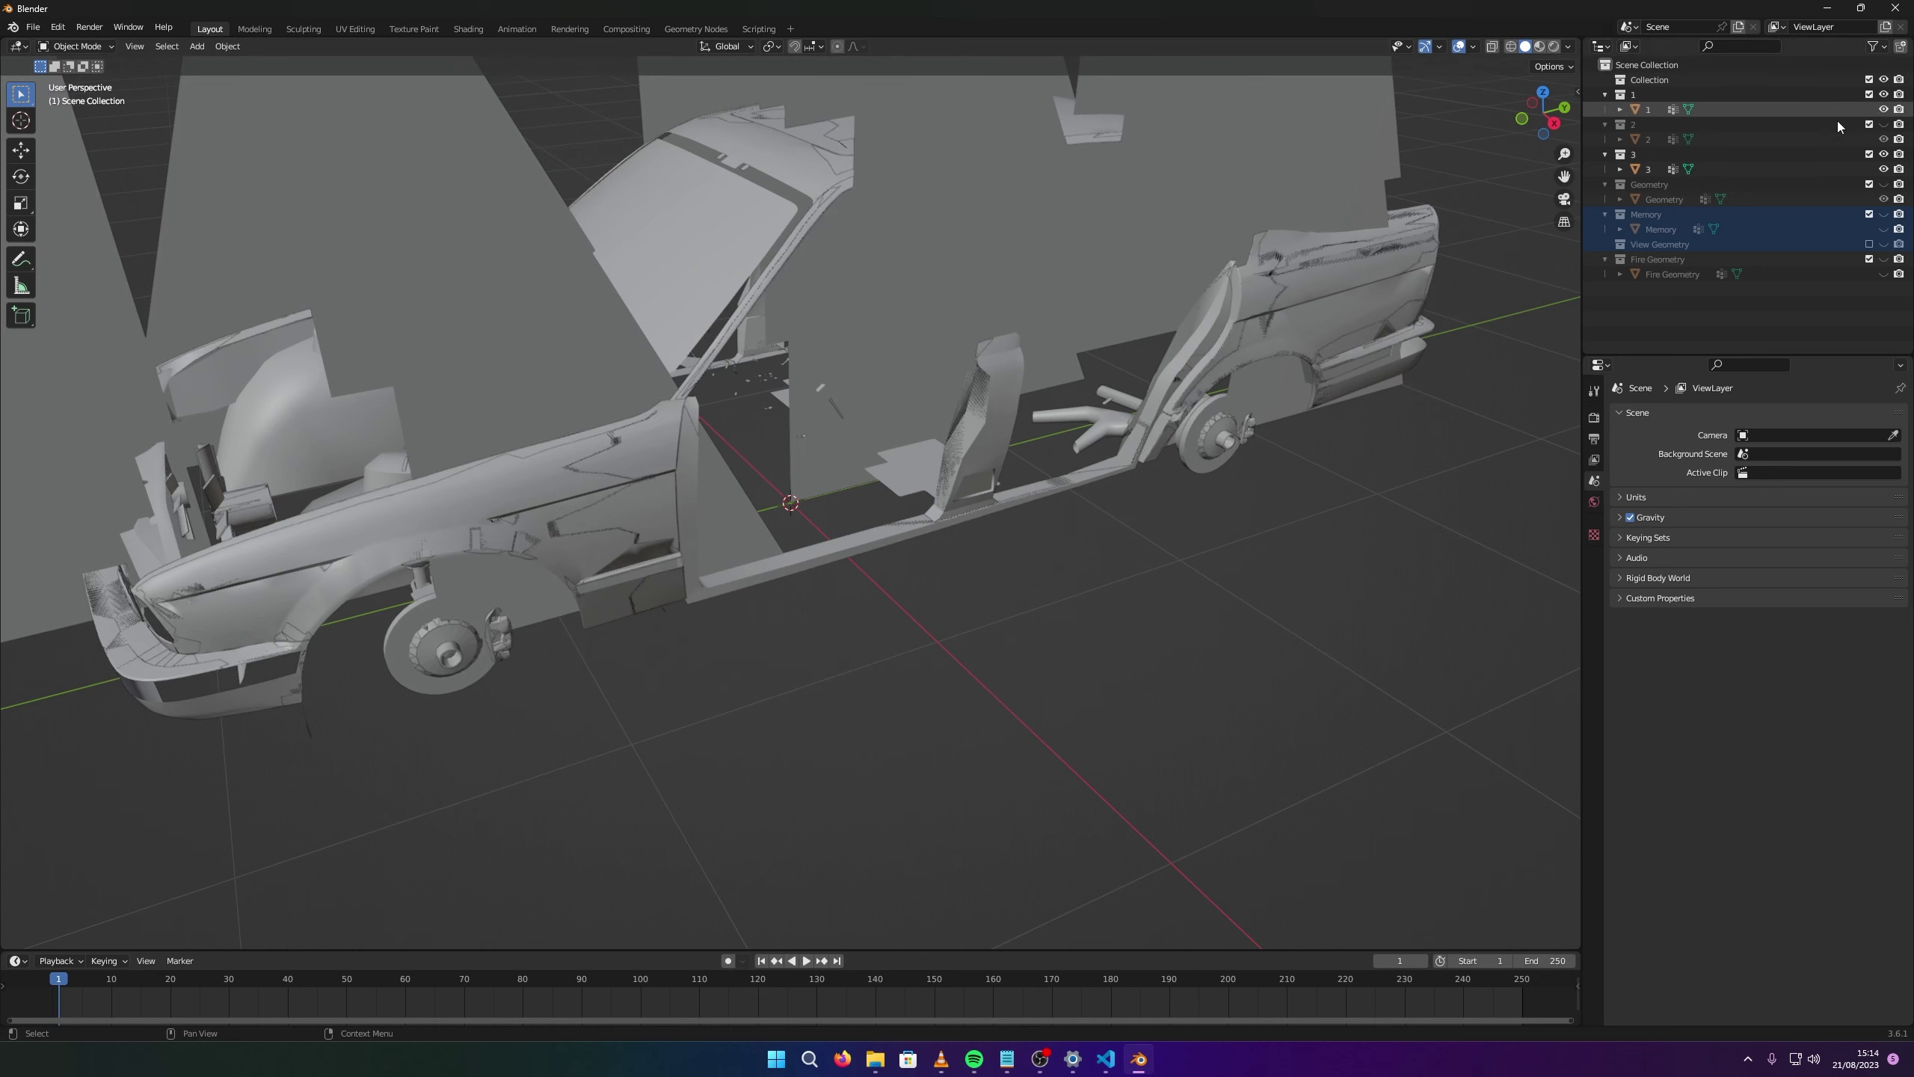
Delete collection 2, Fire Geometry and View Geometry, leaving only object 1.
click(1646, 124)
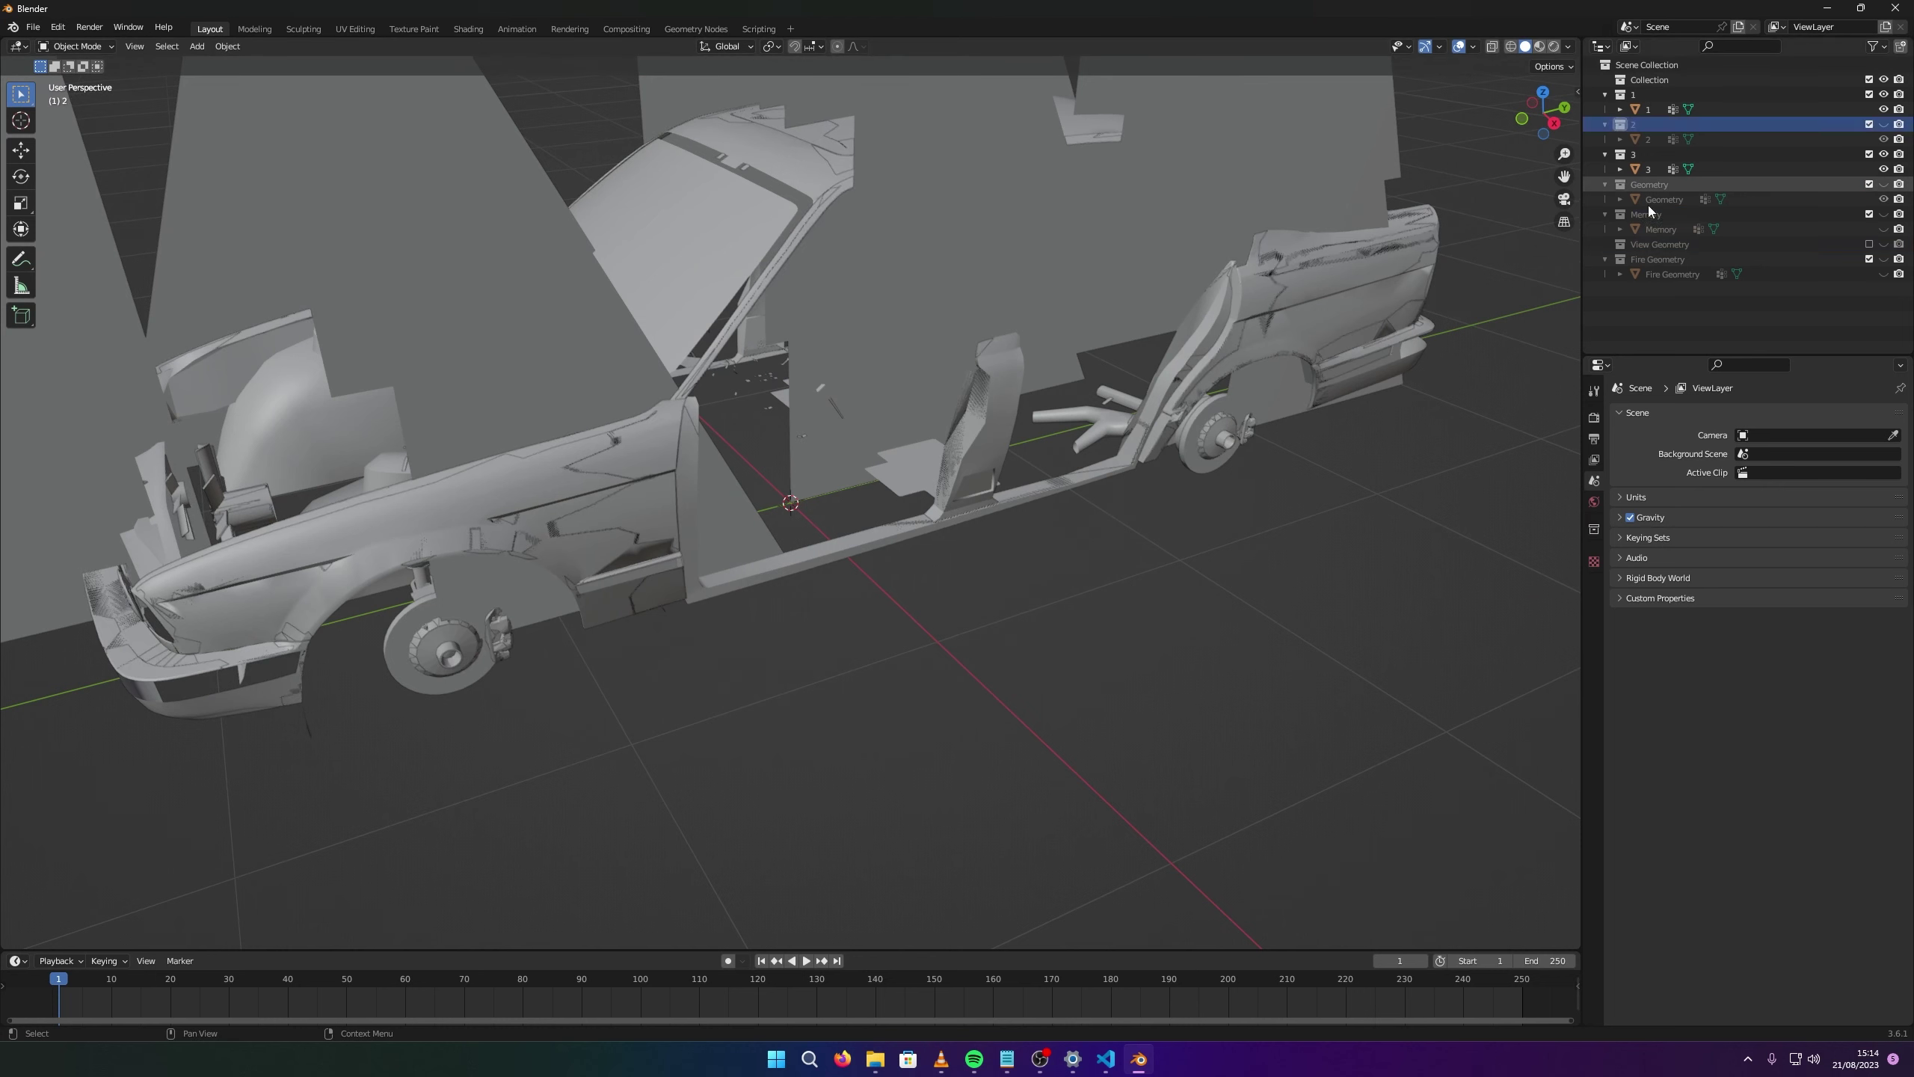
click(1663, 278)
key(ctrl+z)
key(ctrl+z)
click(1639, 123)
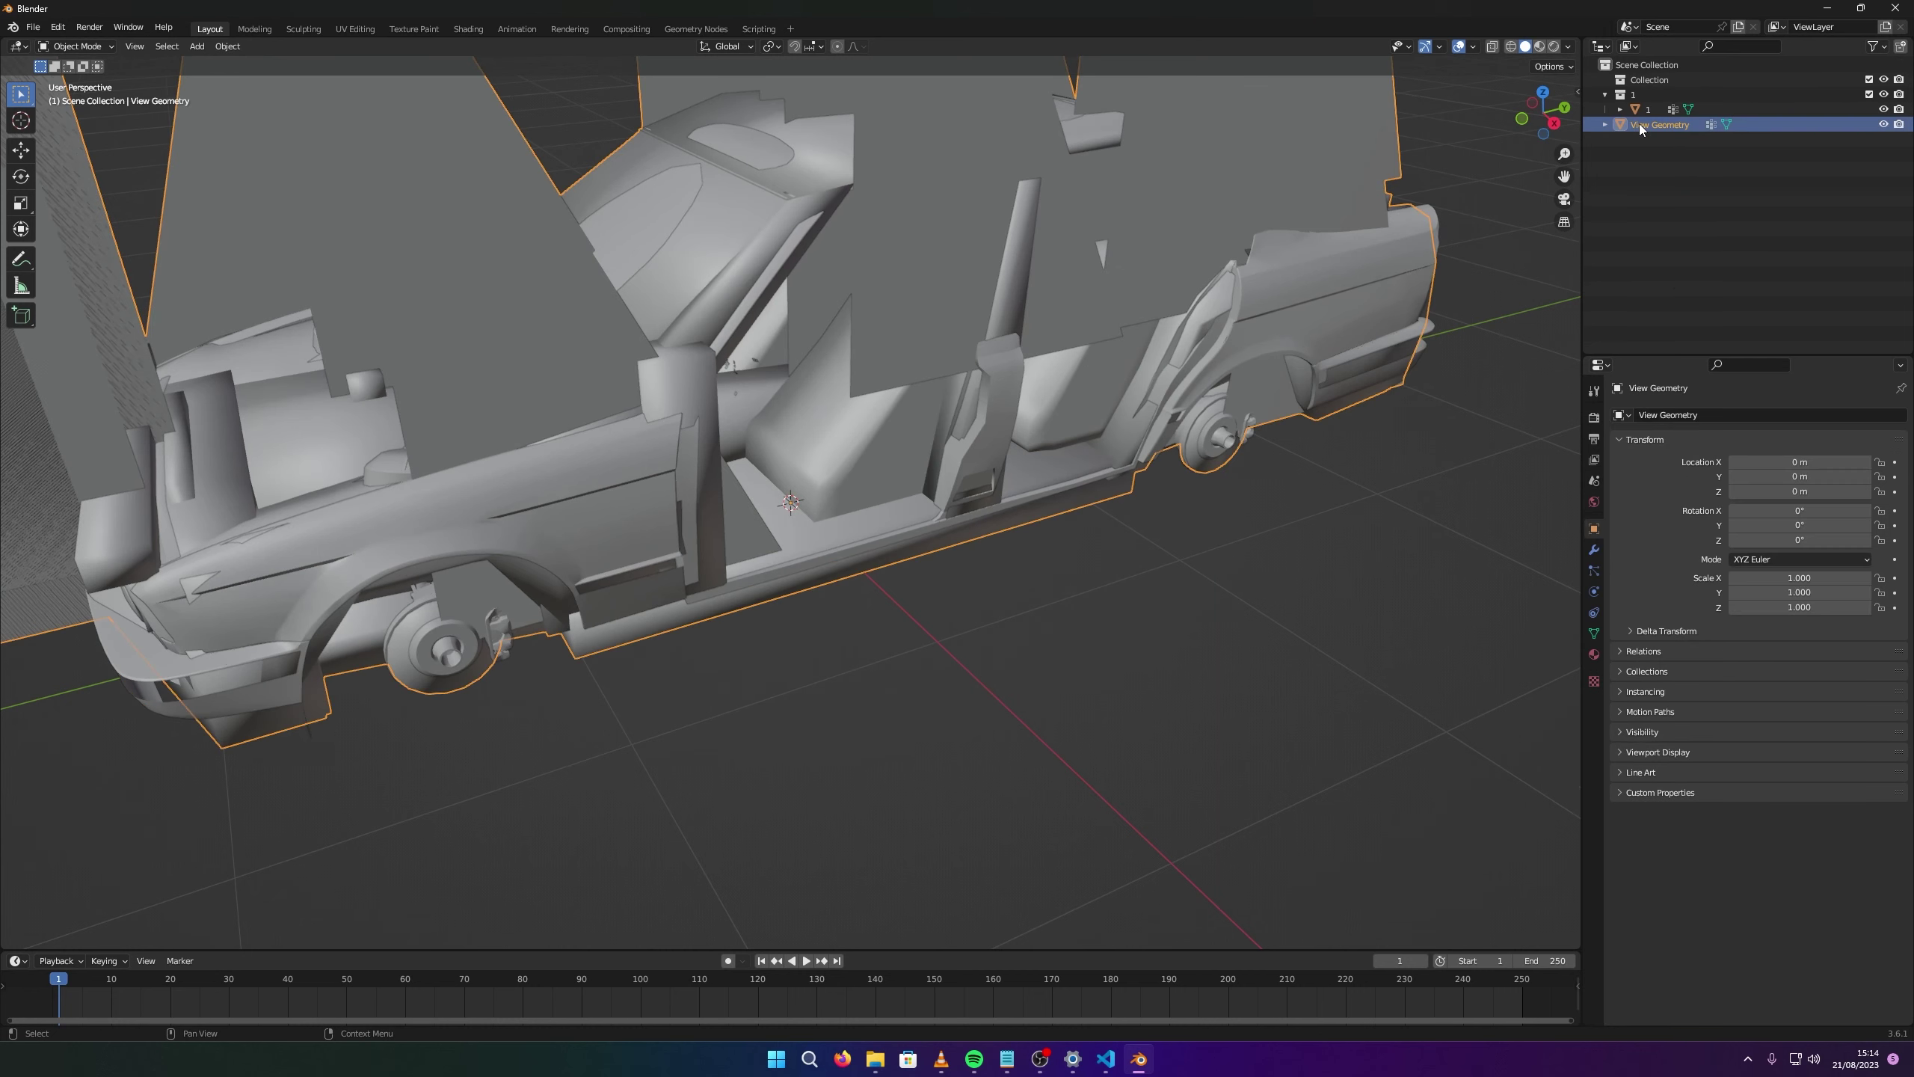
key(Delete)
click(1643, 111)
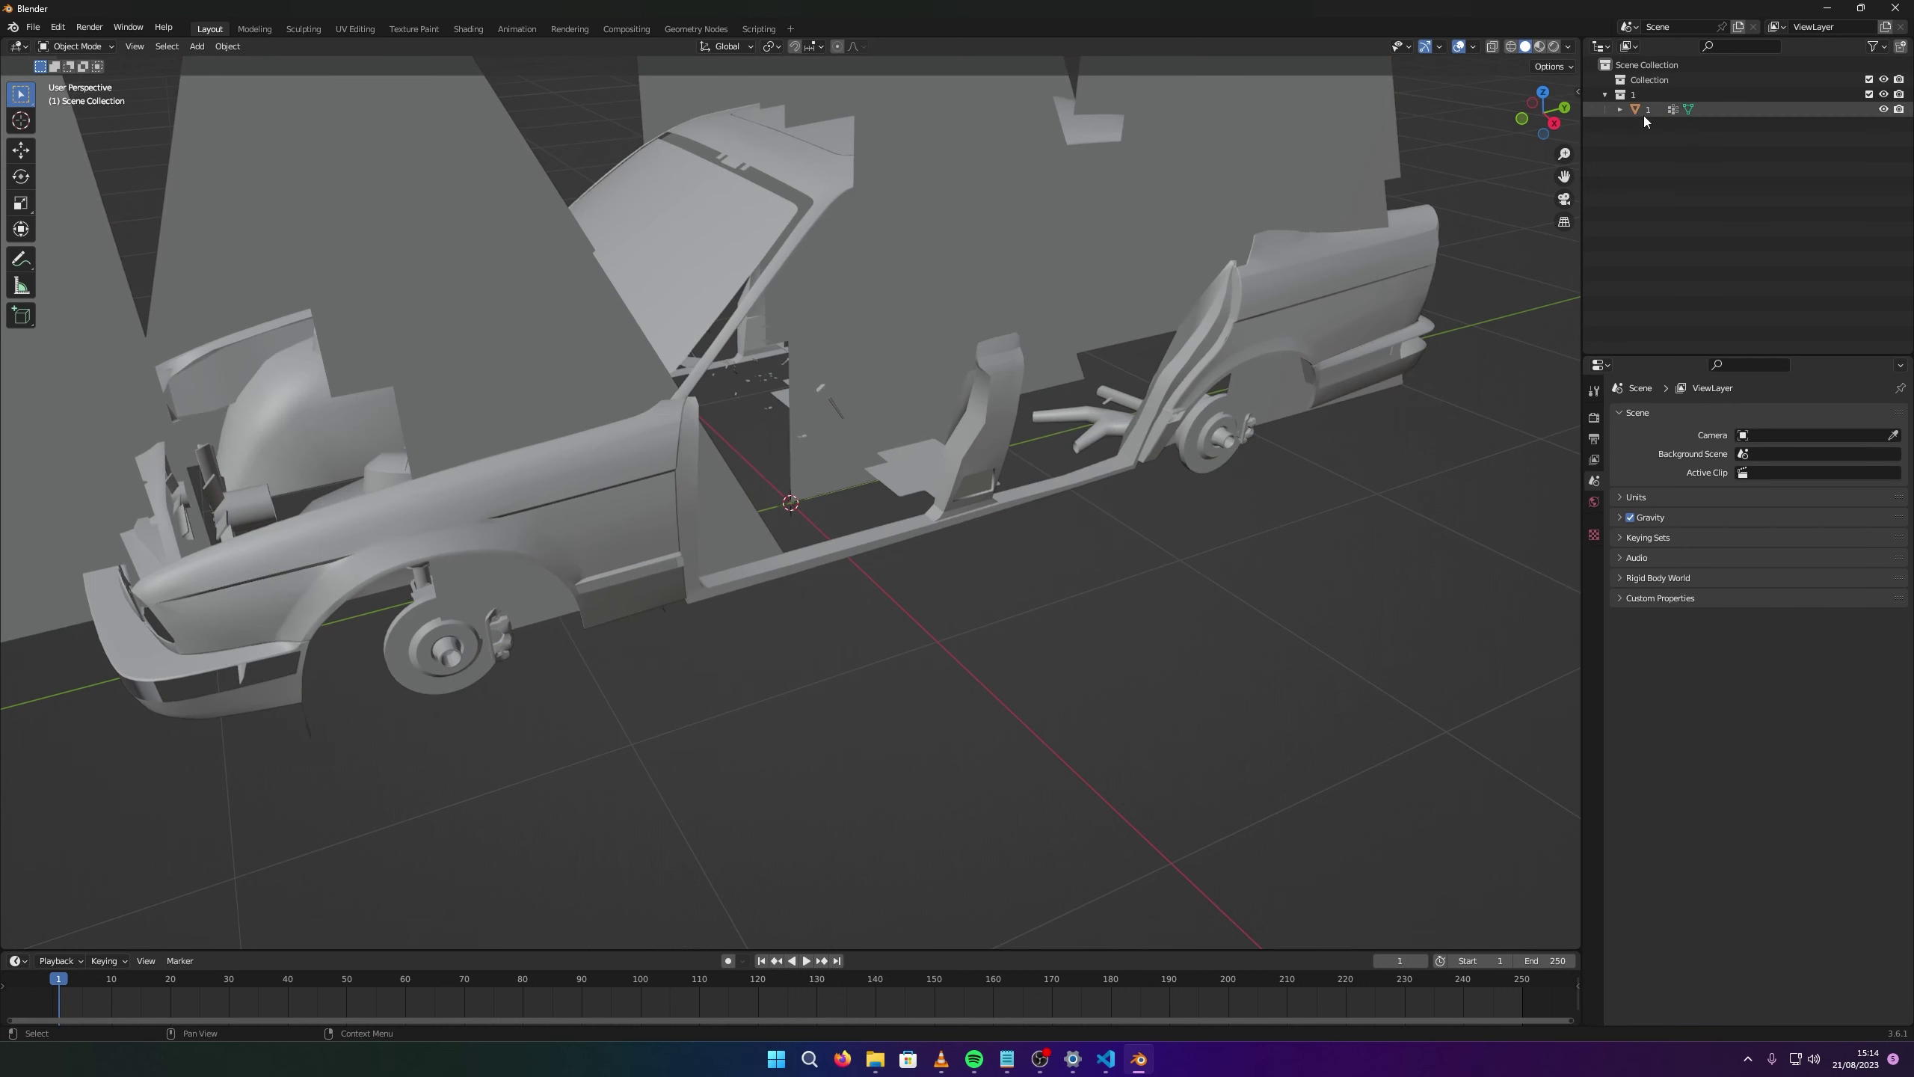
middle_drag(905, 331, 690, 321)
In Edit Mode with face select, delete the fin faces above the car.
key(Tab)
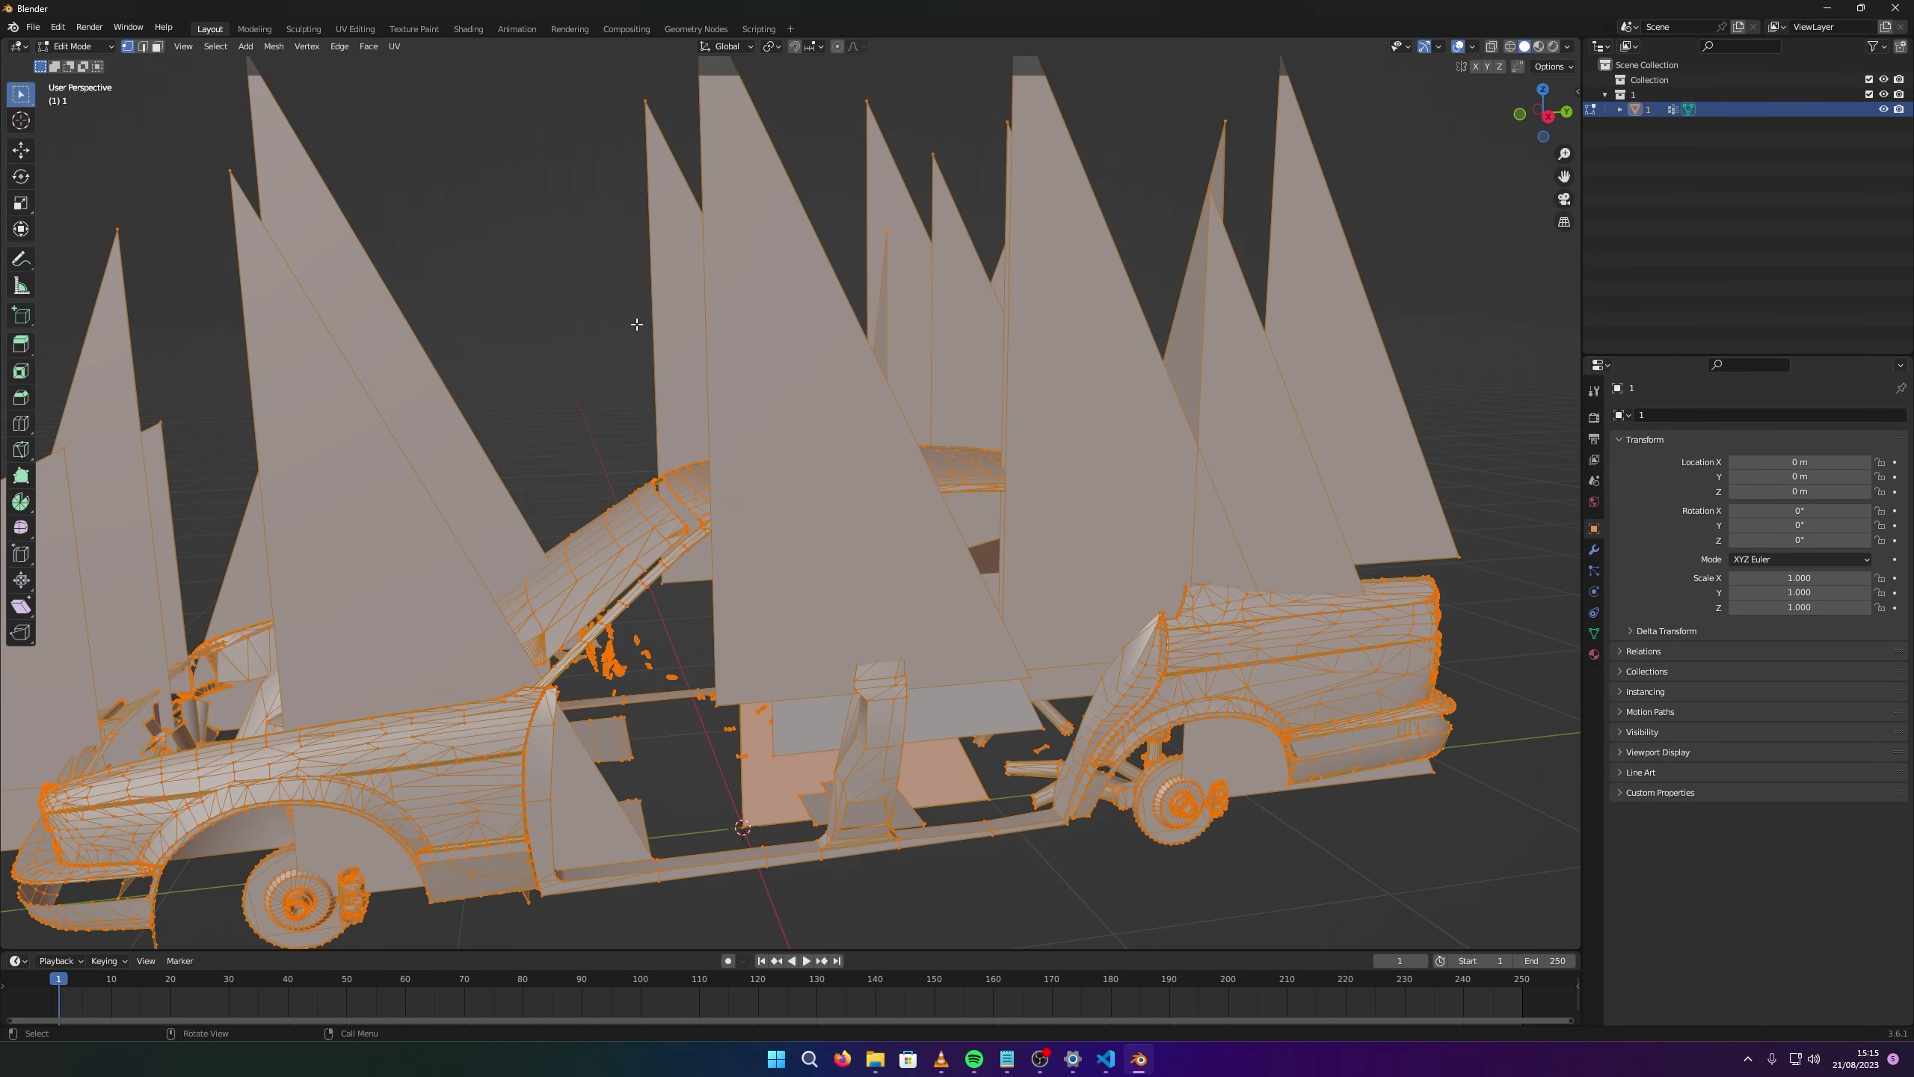
click(558, 329)
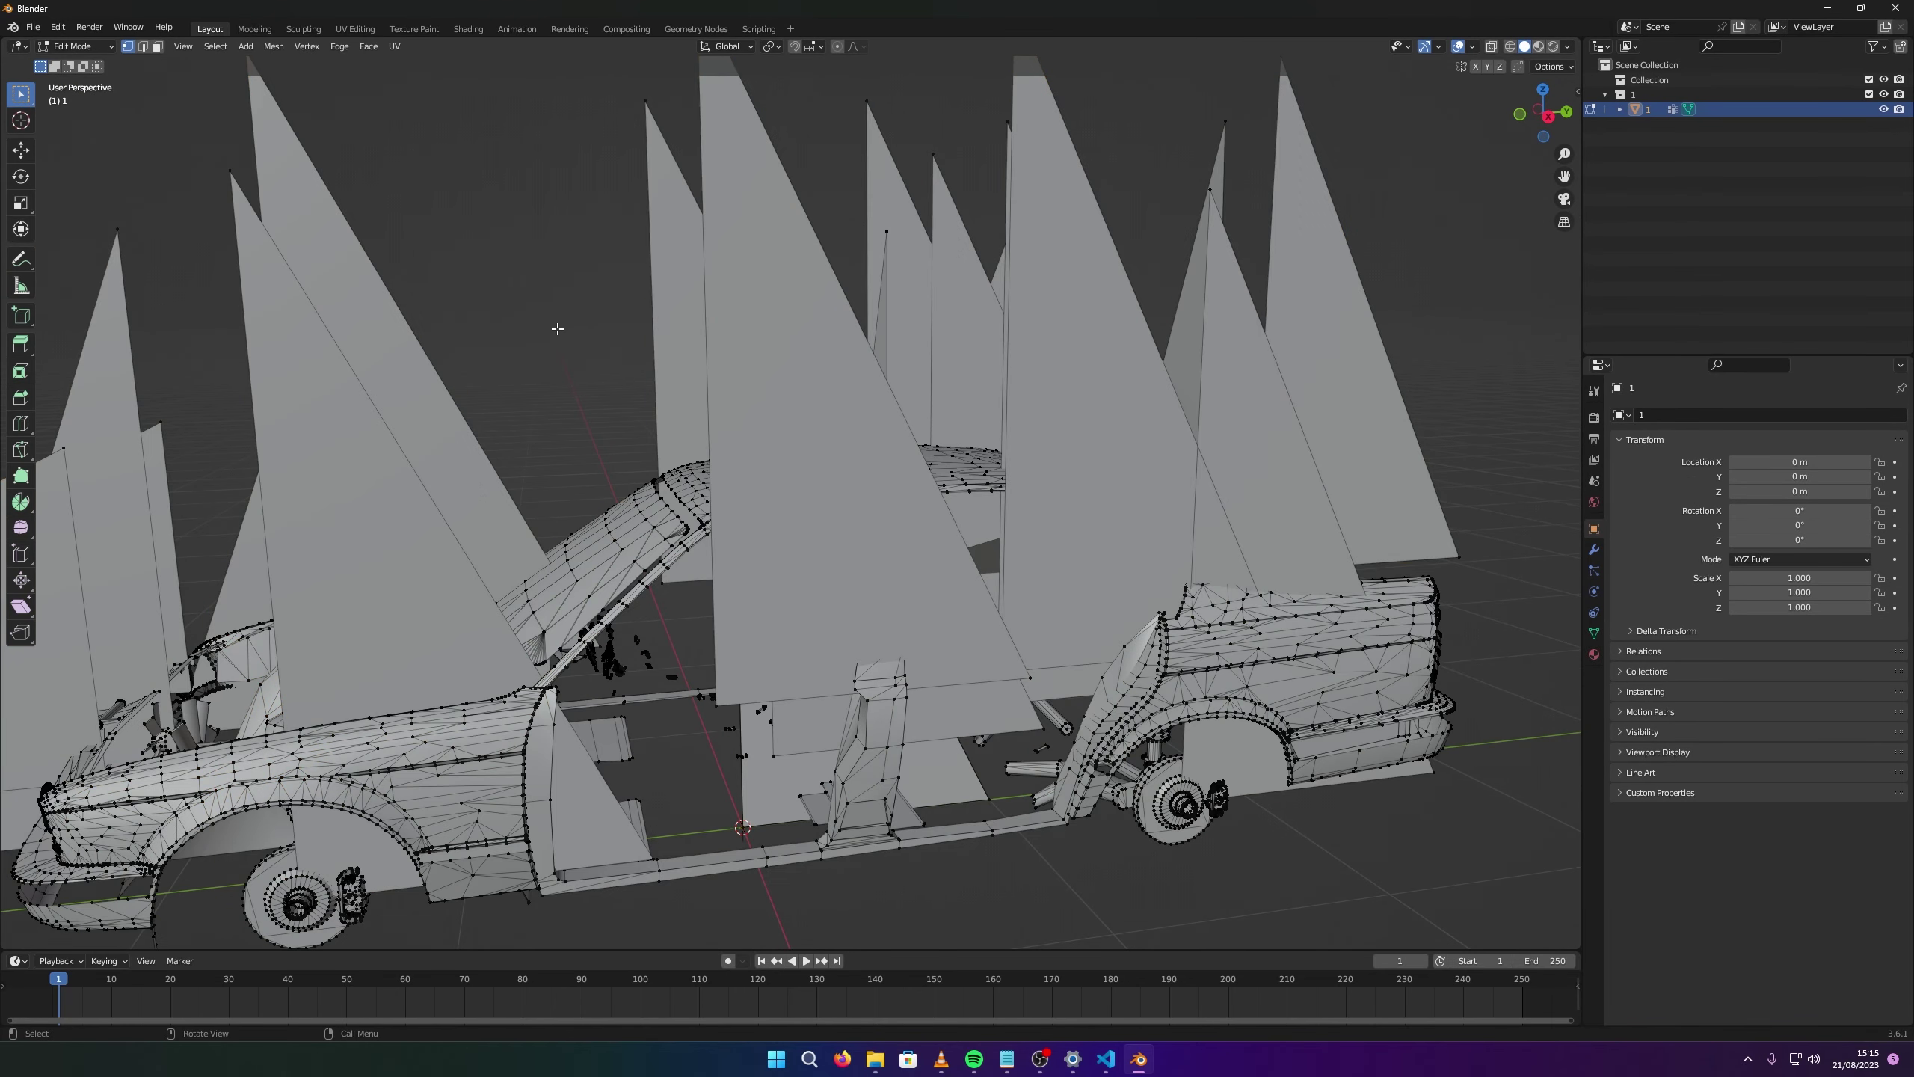
click(157, 48)
scroll(397, 219, down, 4)
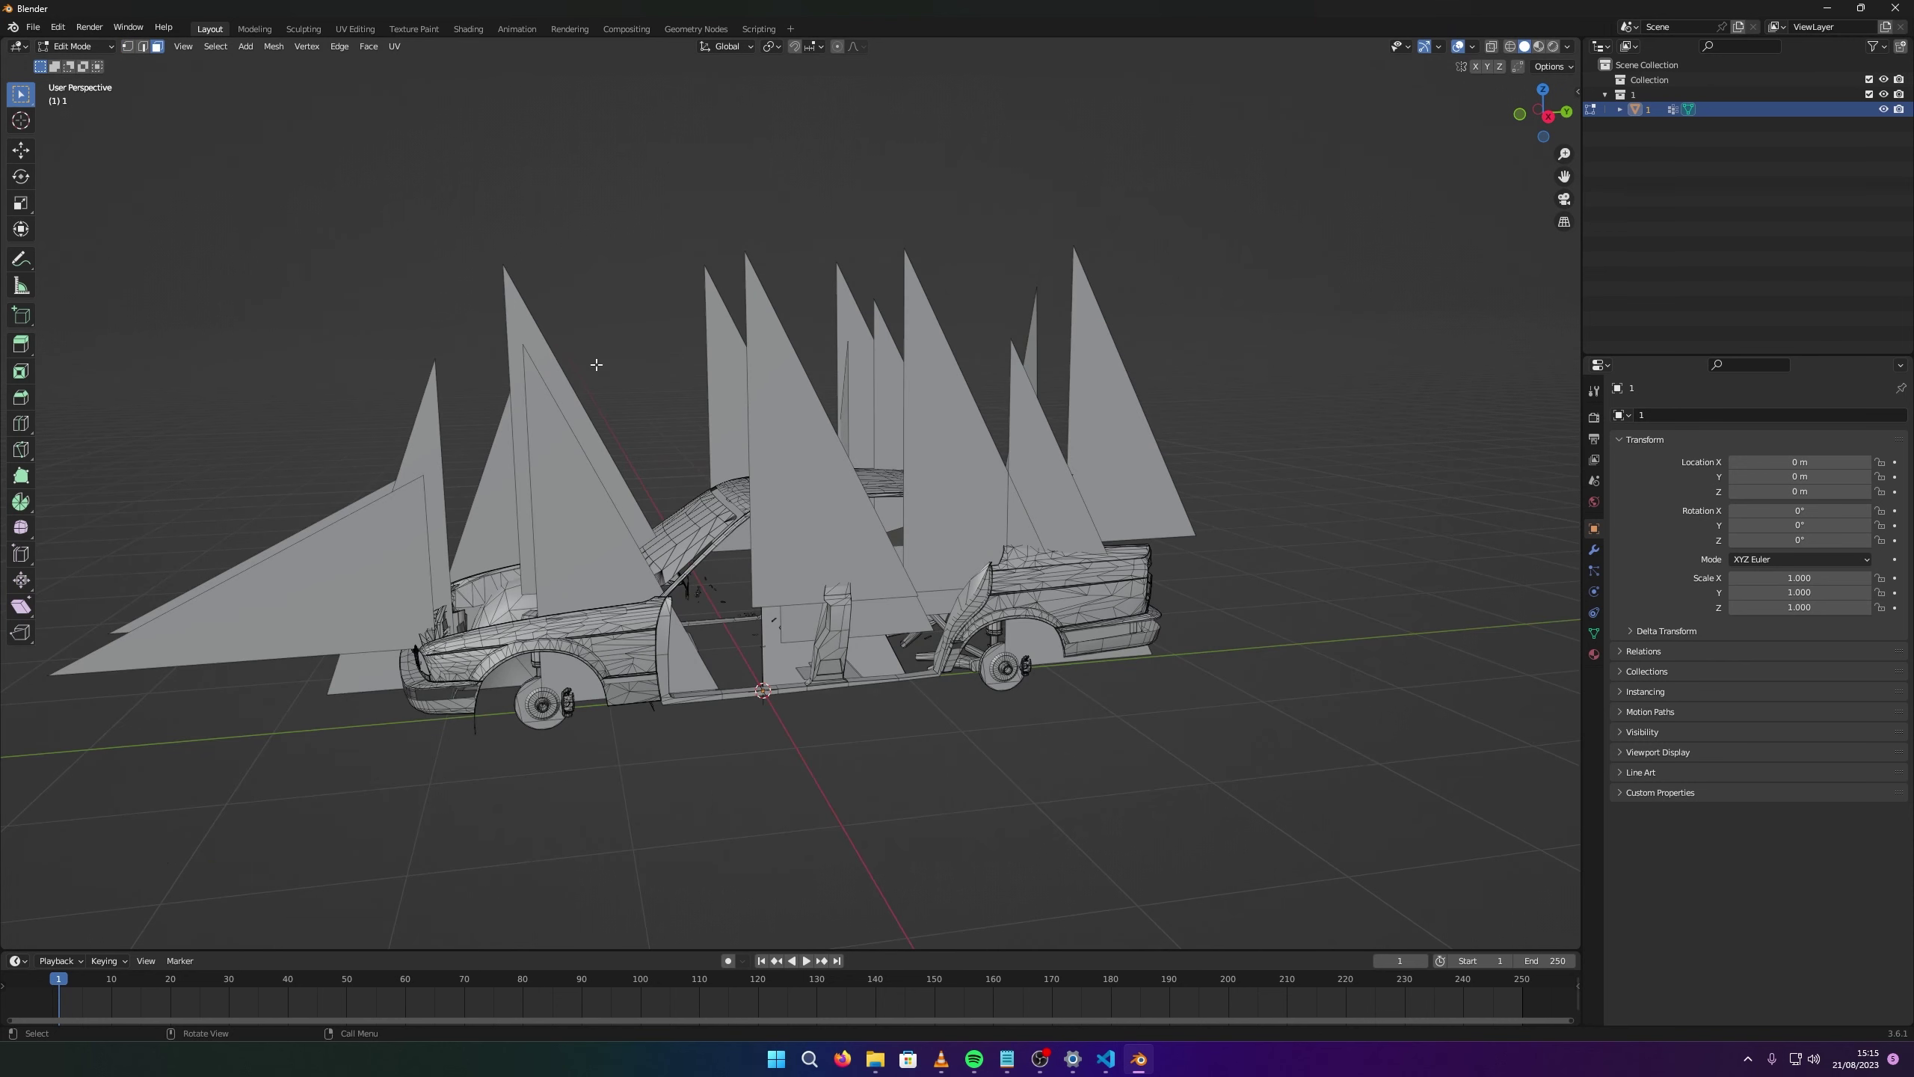
click(486, 490)
click(573, 423)
click(974, 277)
drag(1257, 154, 265, 458)
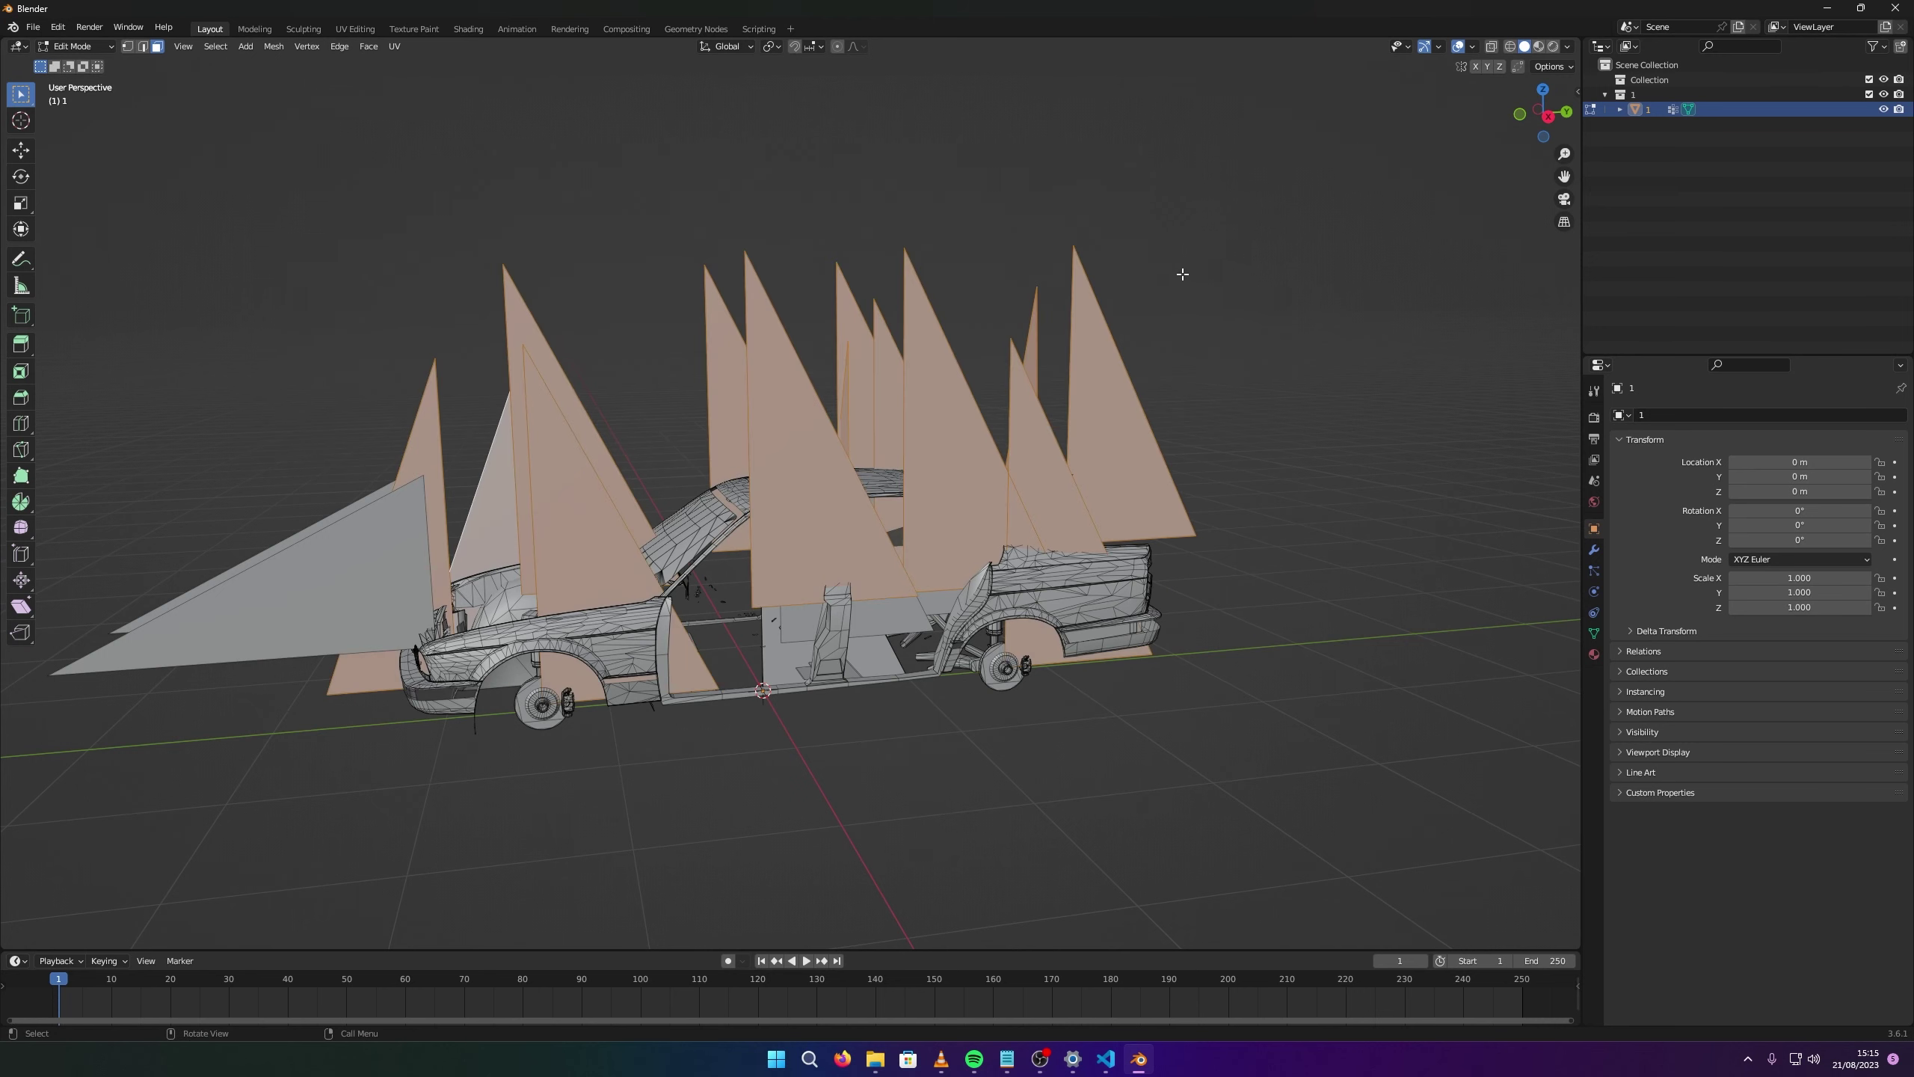
key(x)
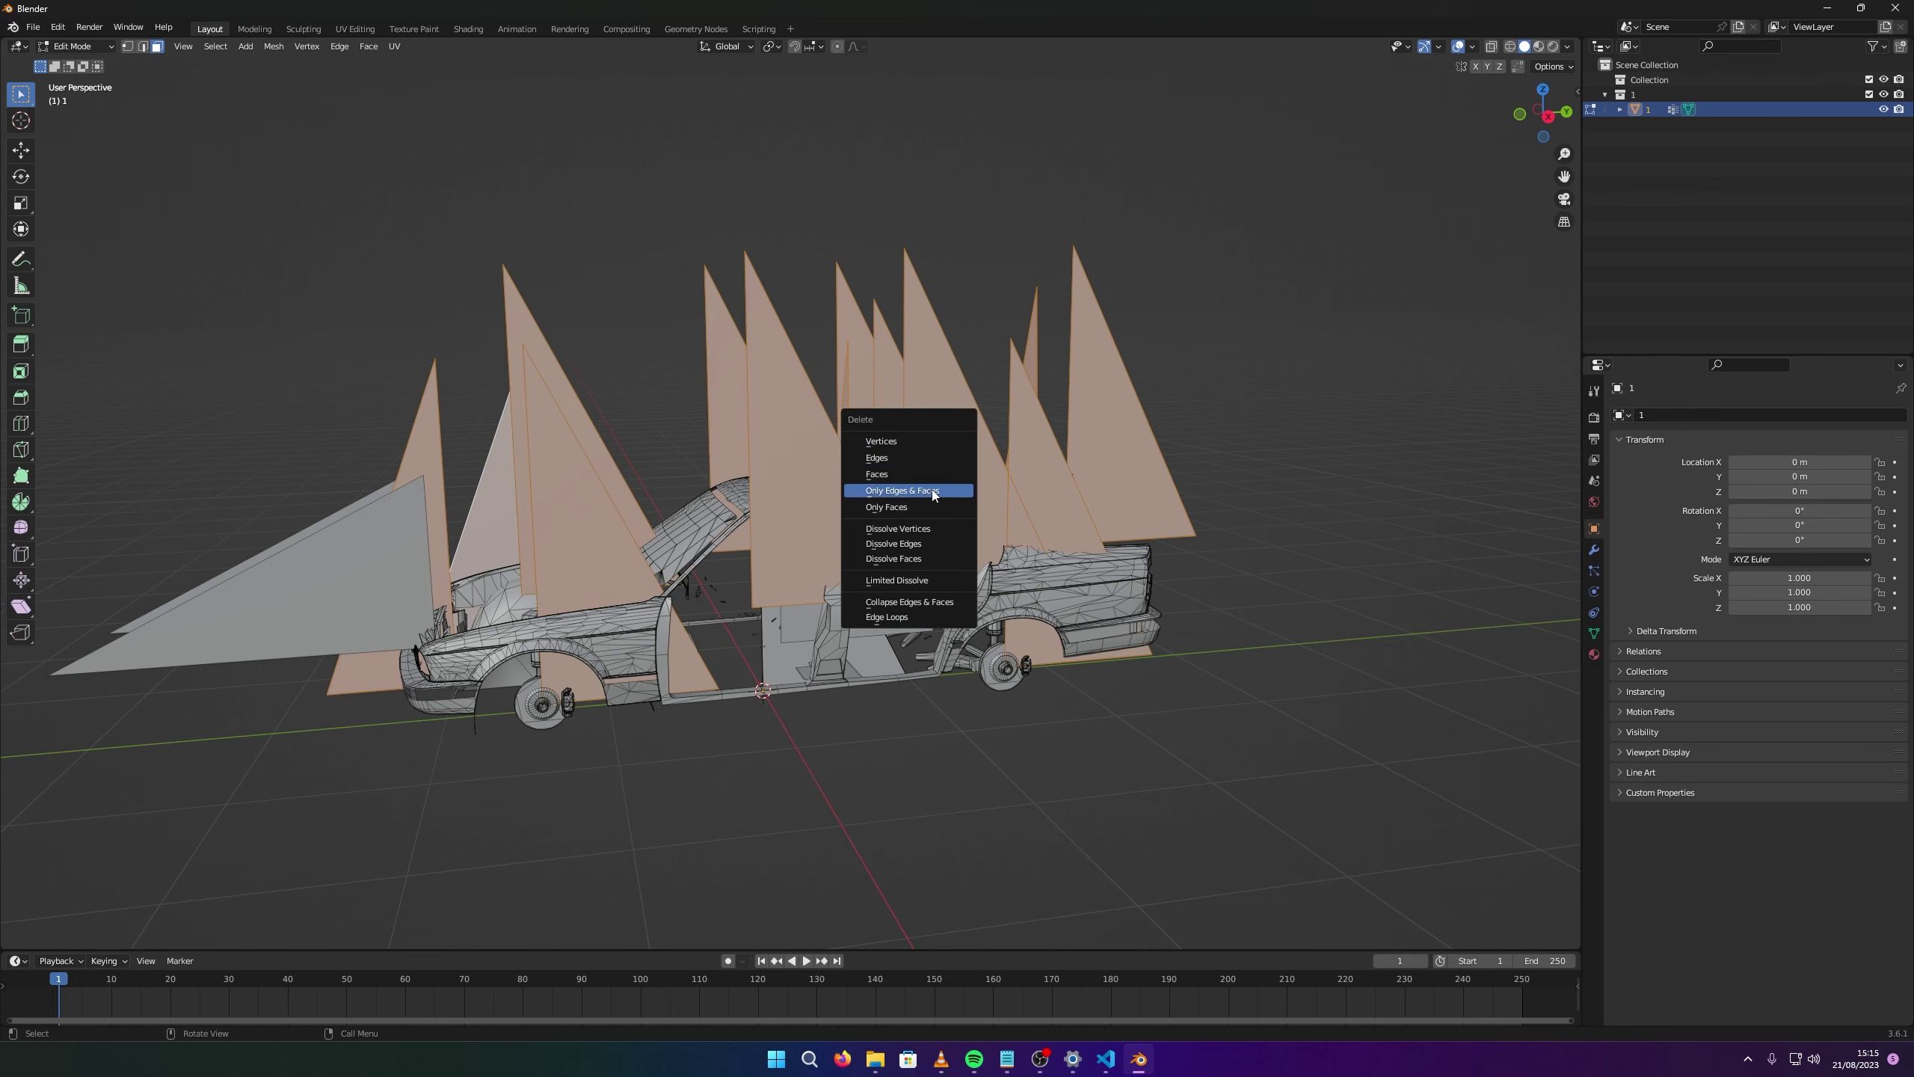
click(927, 478)
Box-select and delete the spike tips sticking out of the car.
middle_drag(1031, 376, 649, 342)
drag(475, 260, 1058, 450)
key(x)
click(1018, 439)
drag(530, 294, 1064, 451)
drag(435, 212, 1165, 494)
key(x)
click(992, 401)
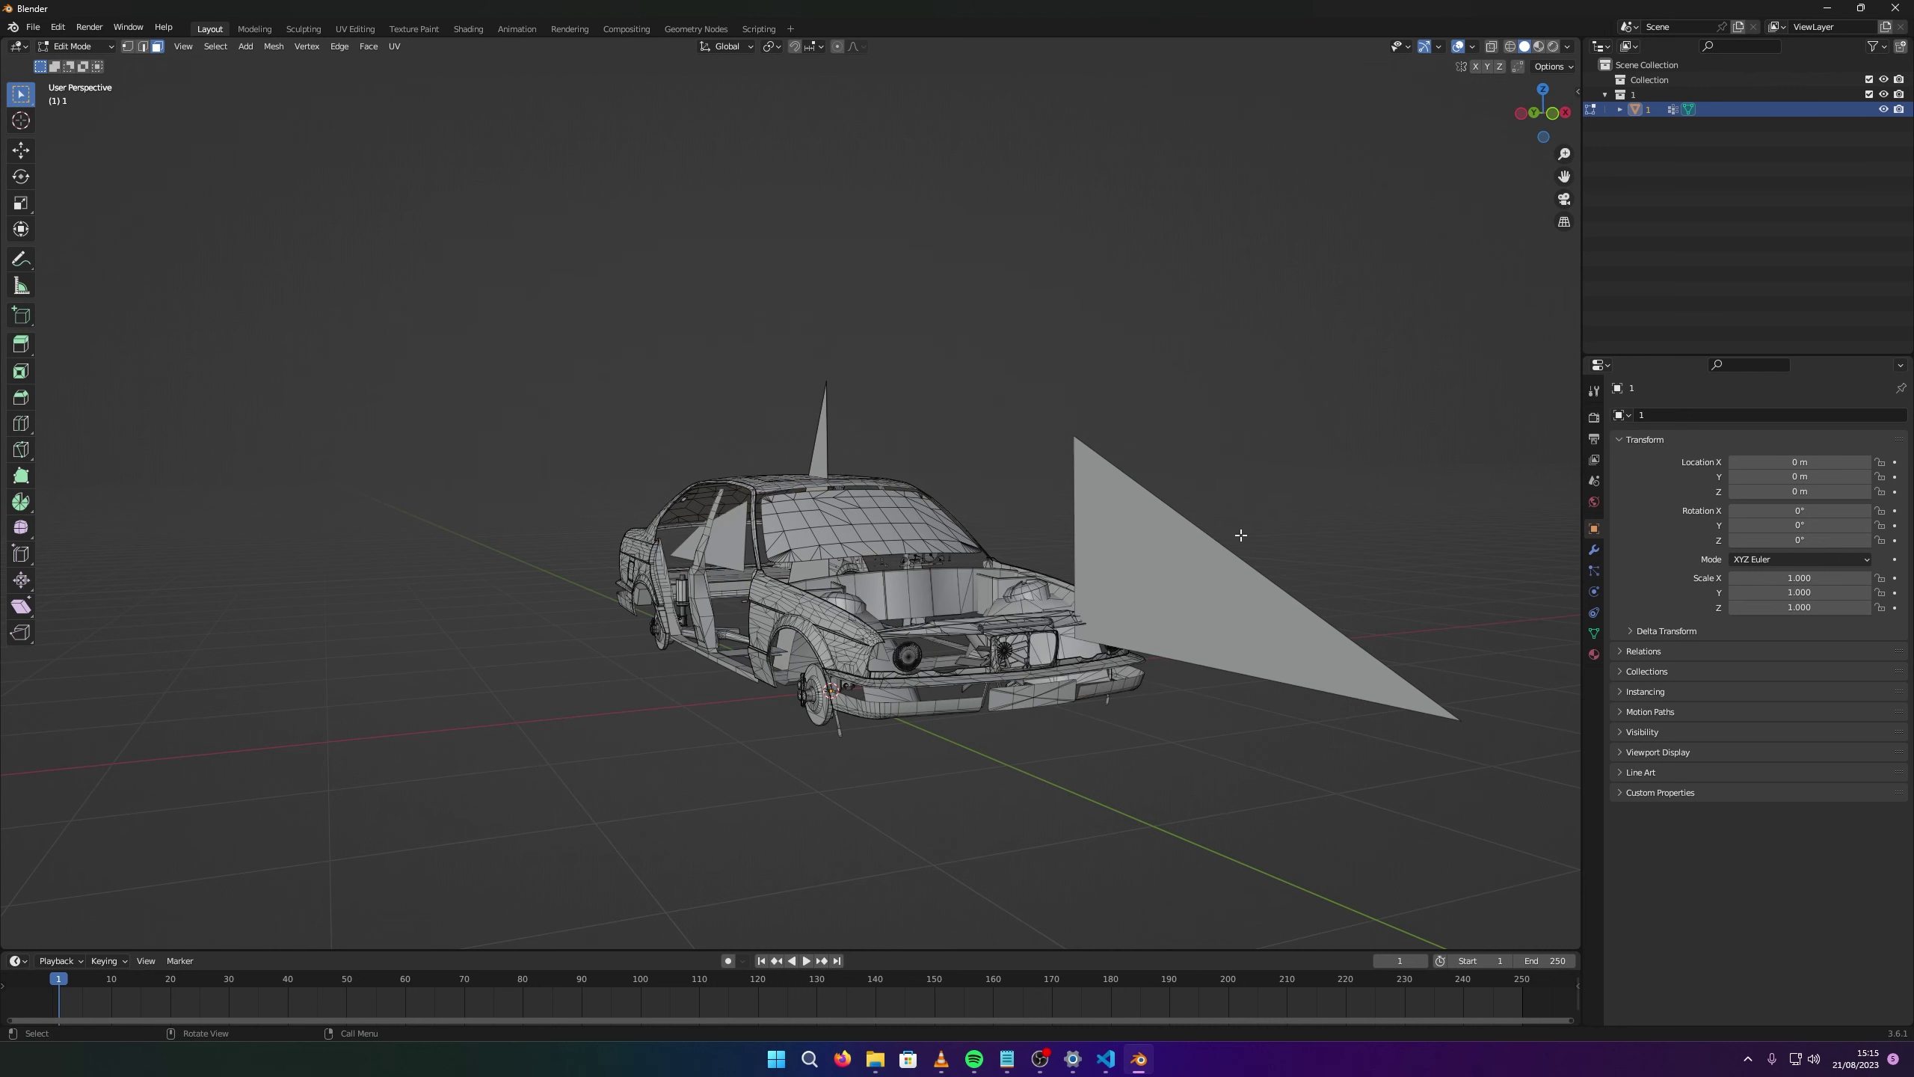
Delete the grey triangle in front of the car and the last remaining spike.
click(1105, 505)
key(x)
click(1104, 505)
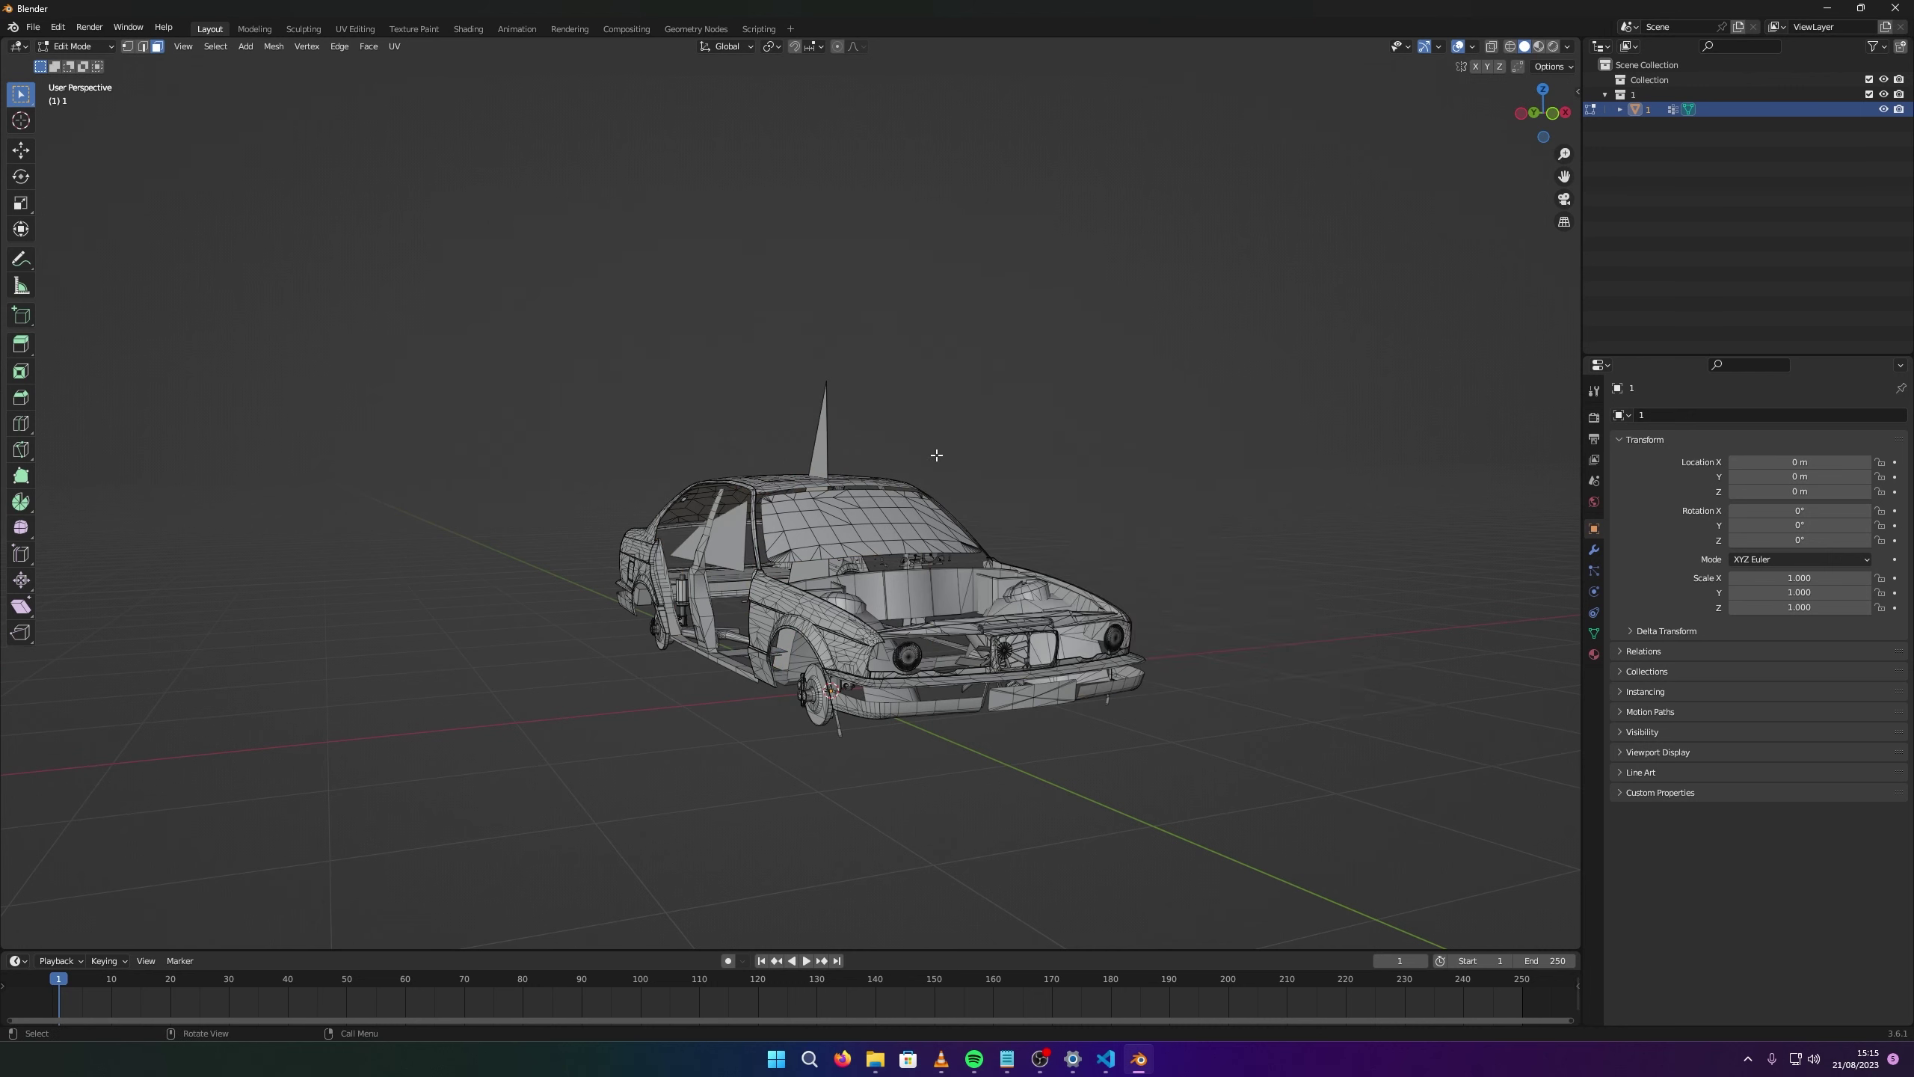
click(818, 437)
key(x)
click(819, 437)
Zoom in on the door pillars and switch the viewport to wireframe.
middle_drag(820, 436, 915, 423)
scroll(803, 579, up, 5)
middle_drag(802, 578, 978, 634)
scroll(977, 633, up, 3)
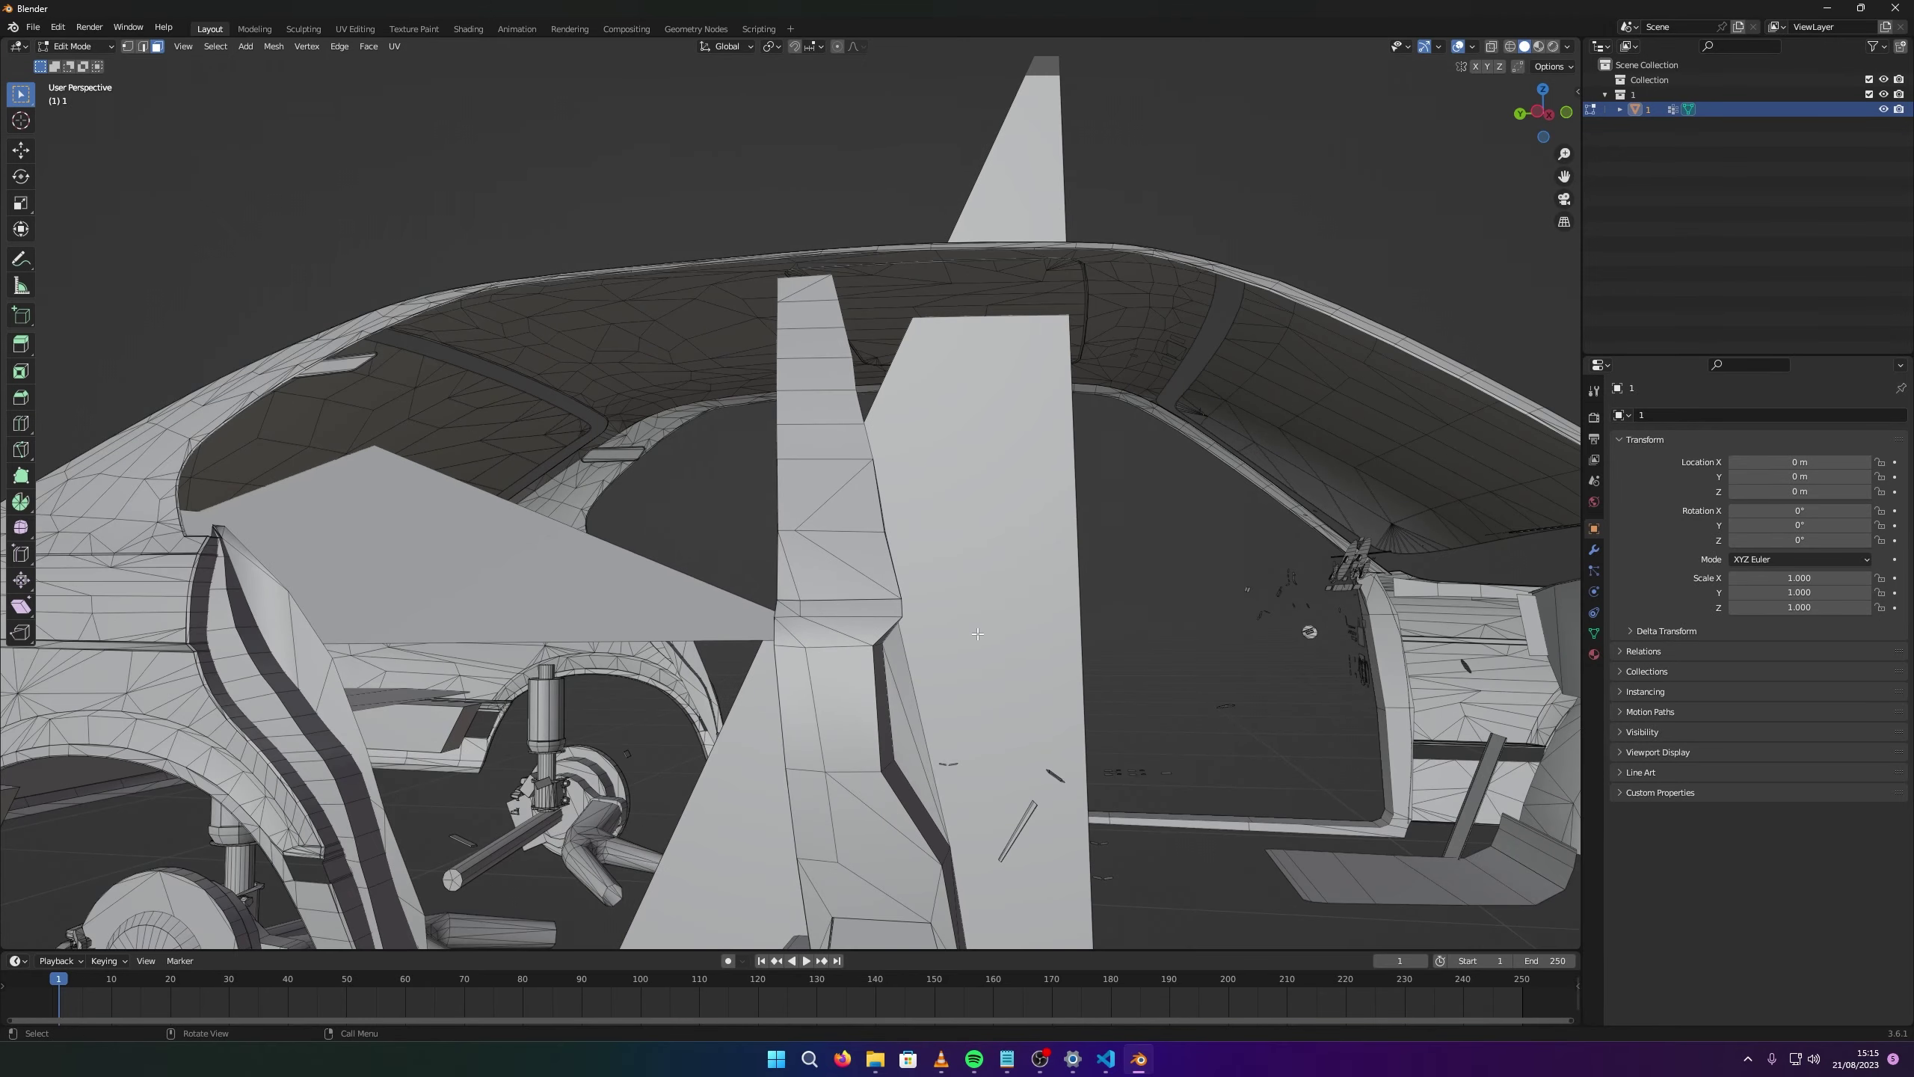
click(1510, 46)
mouse_move(1281, 340)
middle_down()
mouse_move(1162, 484)
mouse_move(1235, 450)
mouse_move(1206, 491)
middle_up()
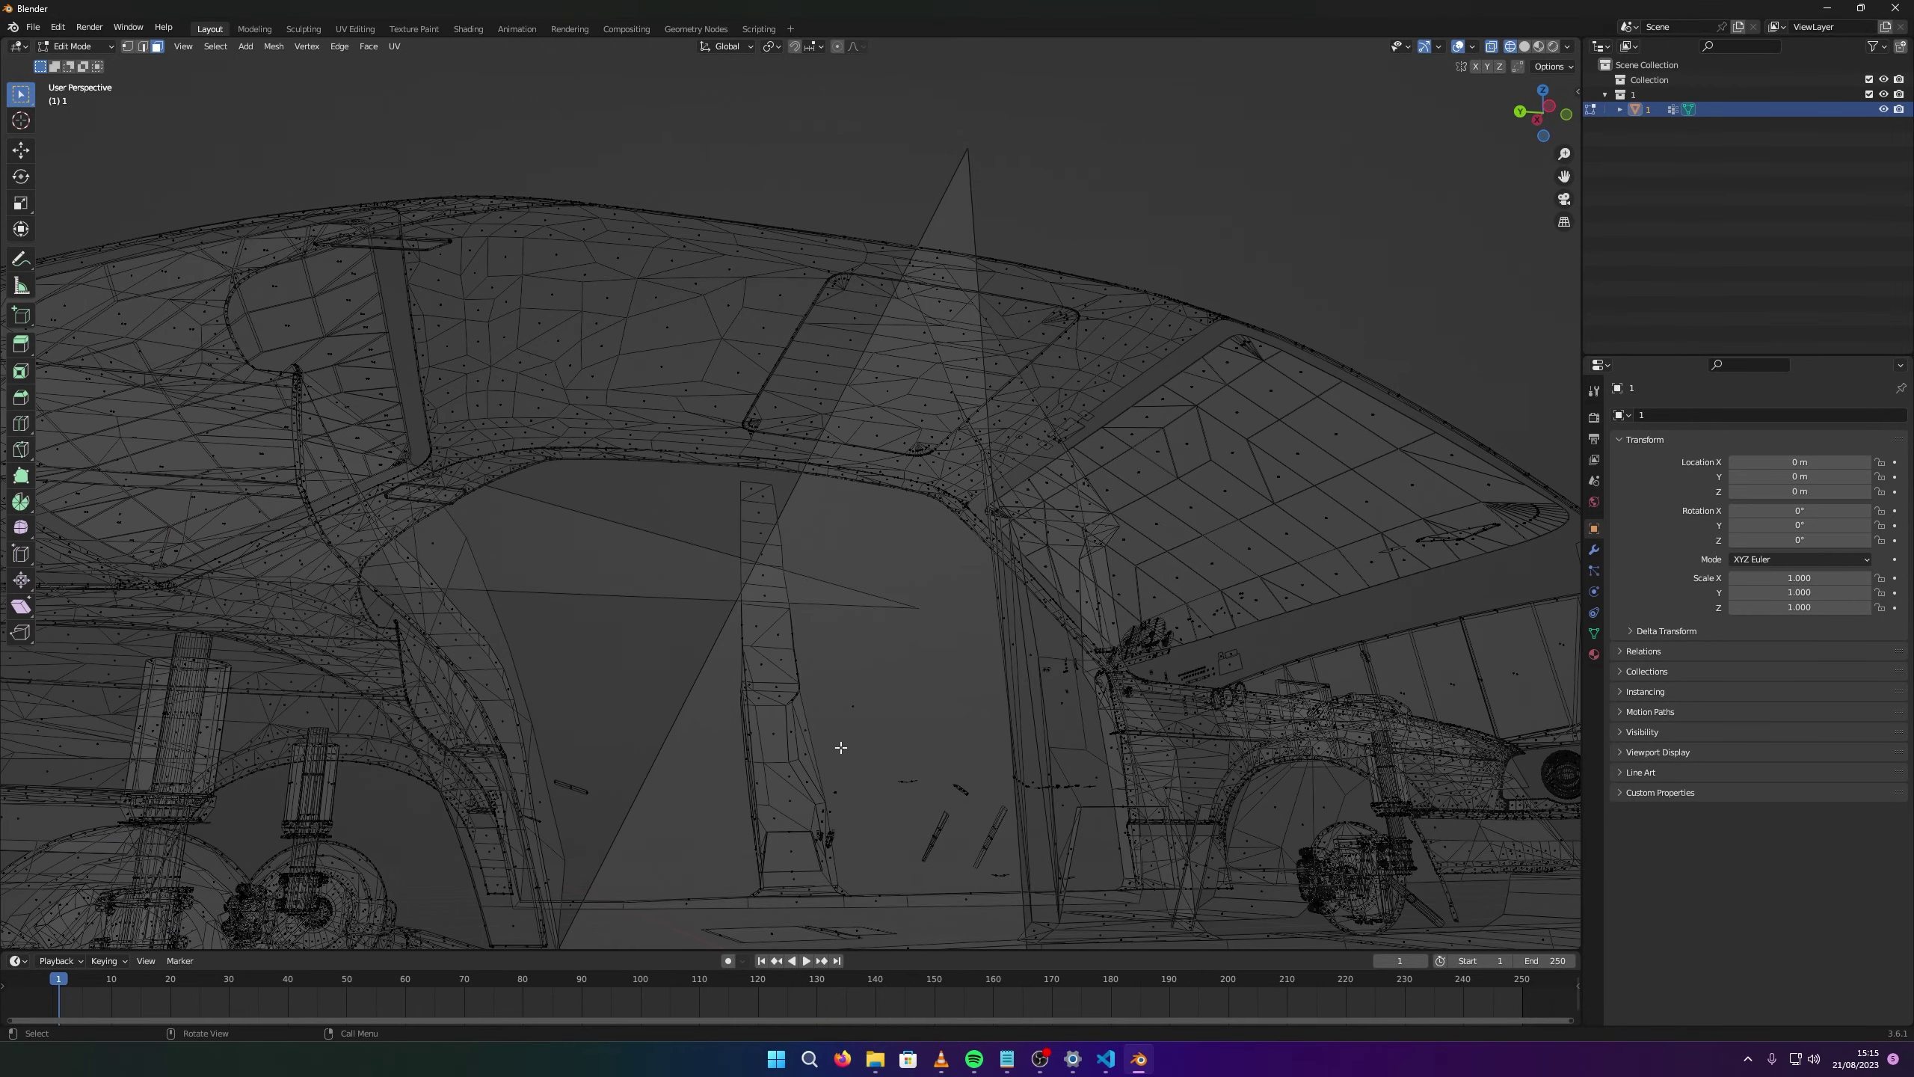
Delete the large triangular face spanning the door opening in X-ray view.
click(854, 711)
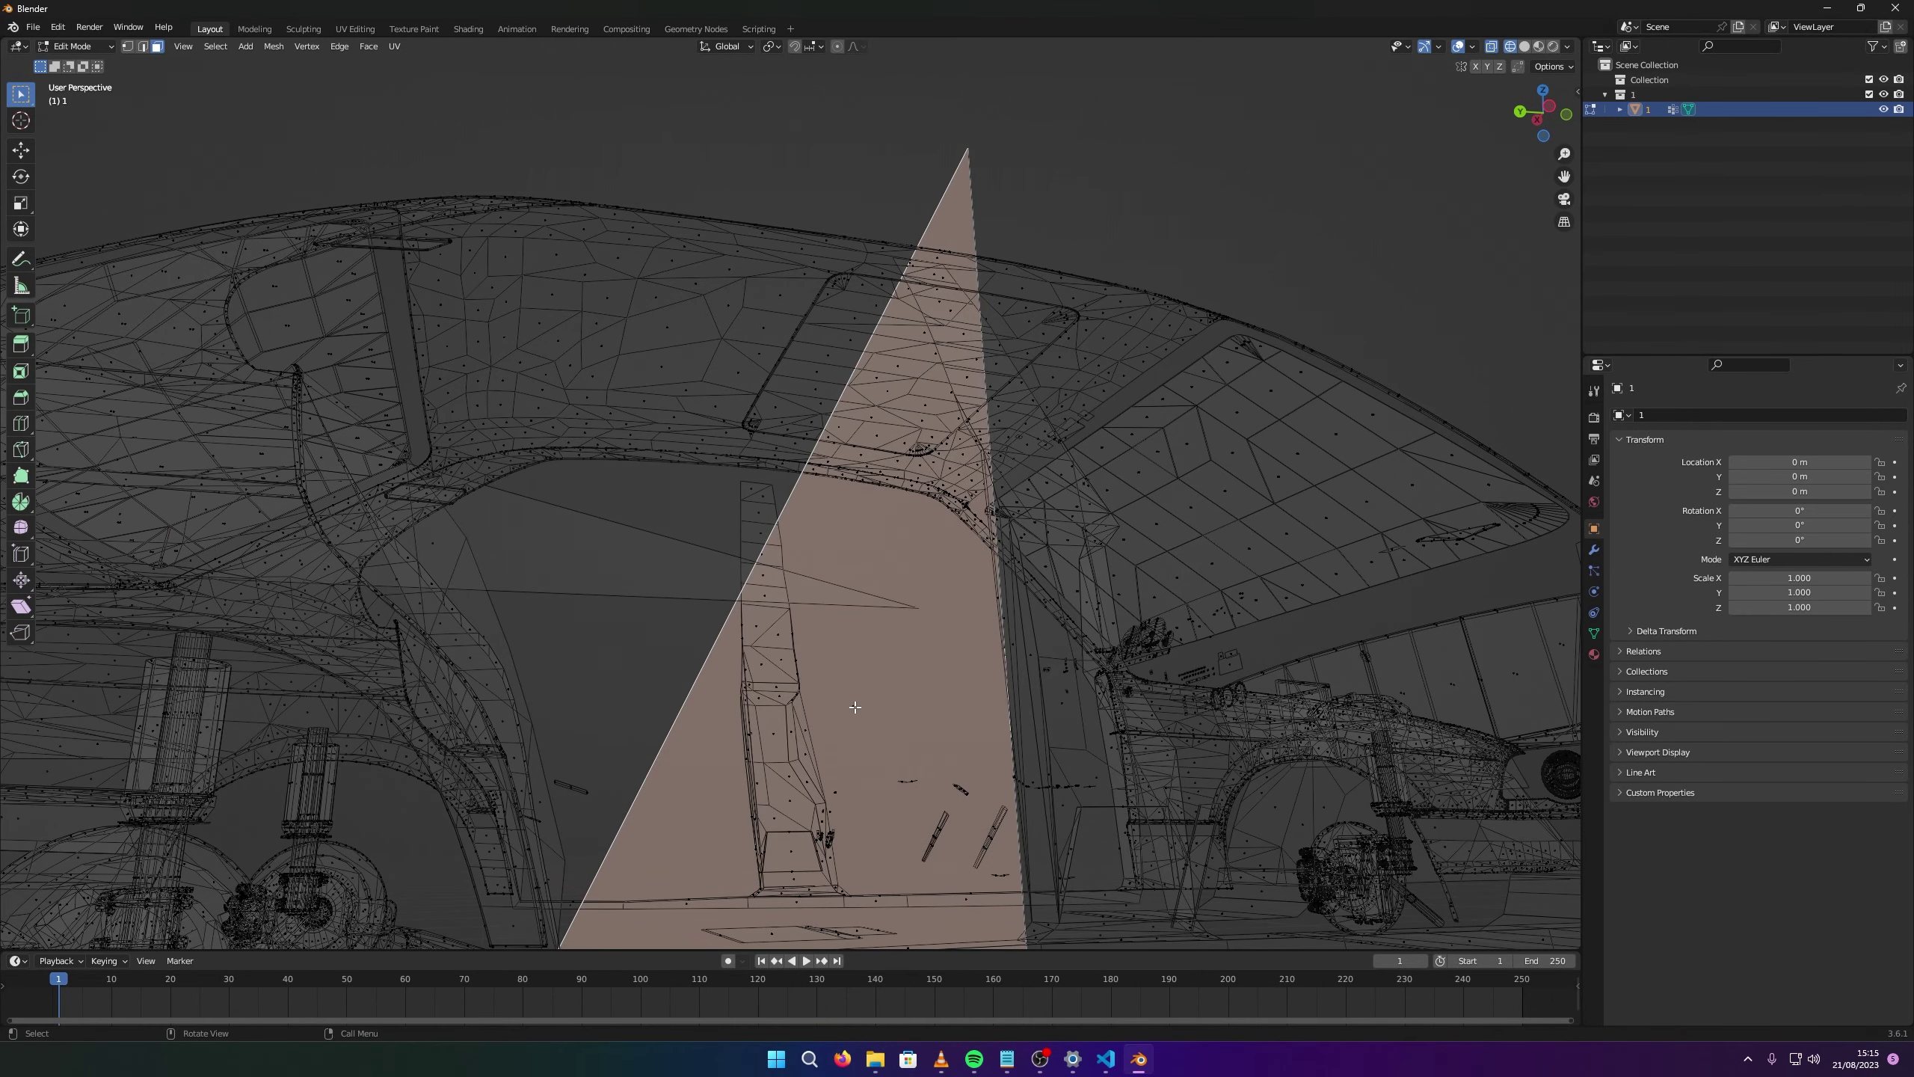
scroll(897, 397, down, 1)
click(956, 229)
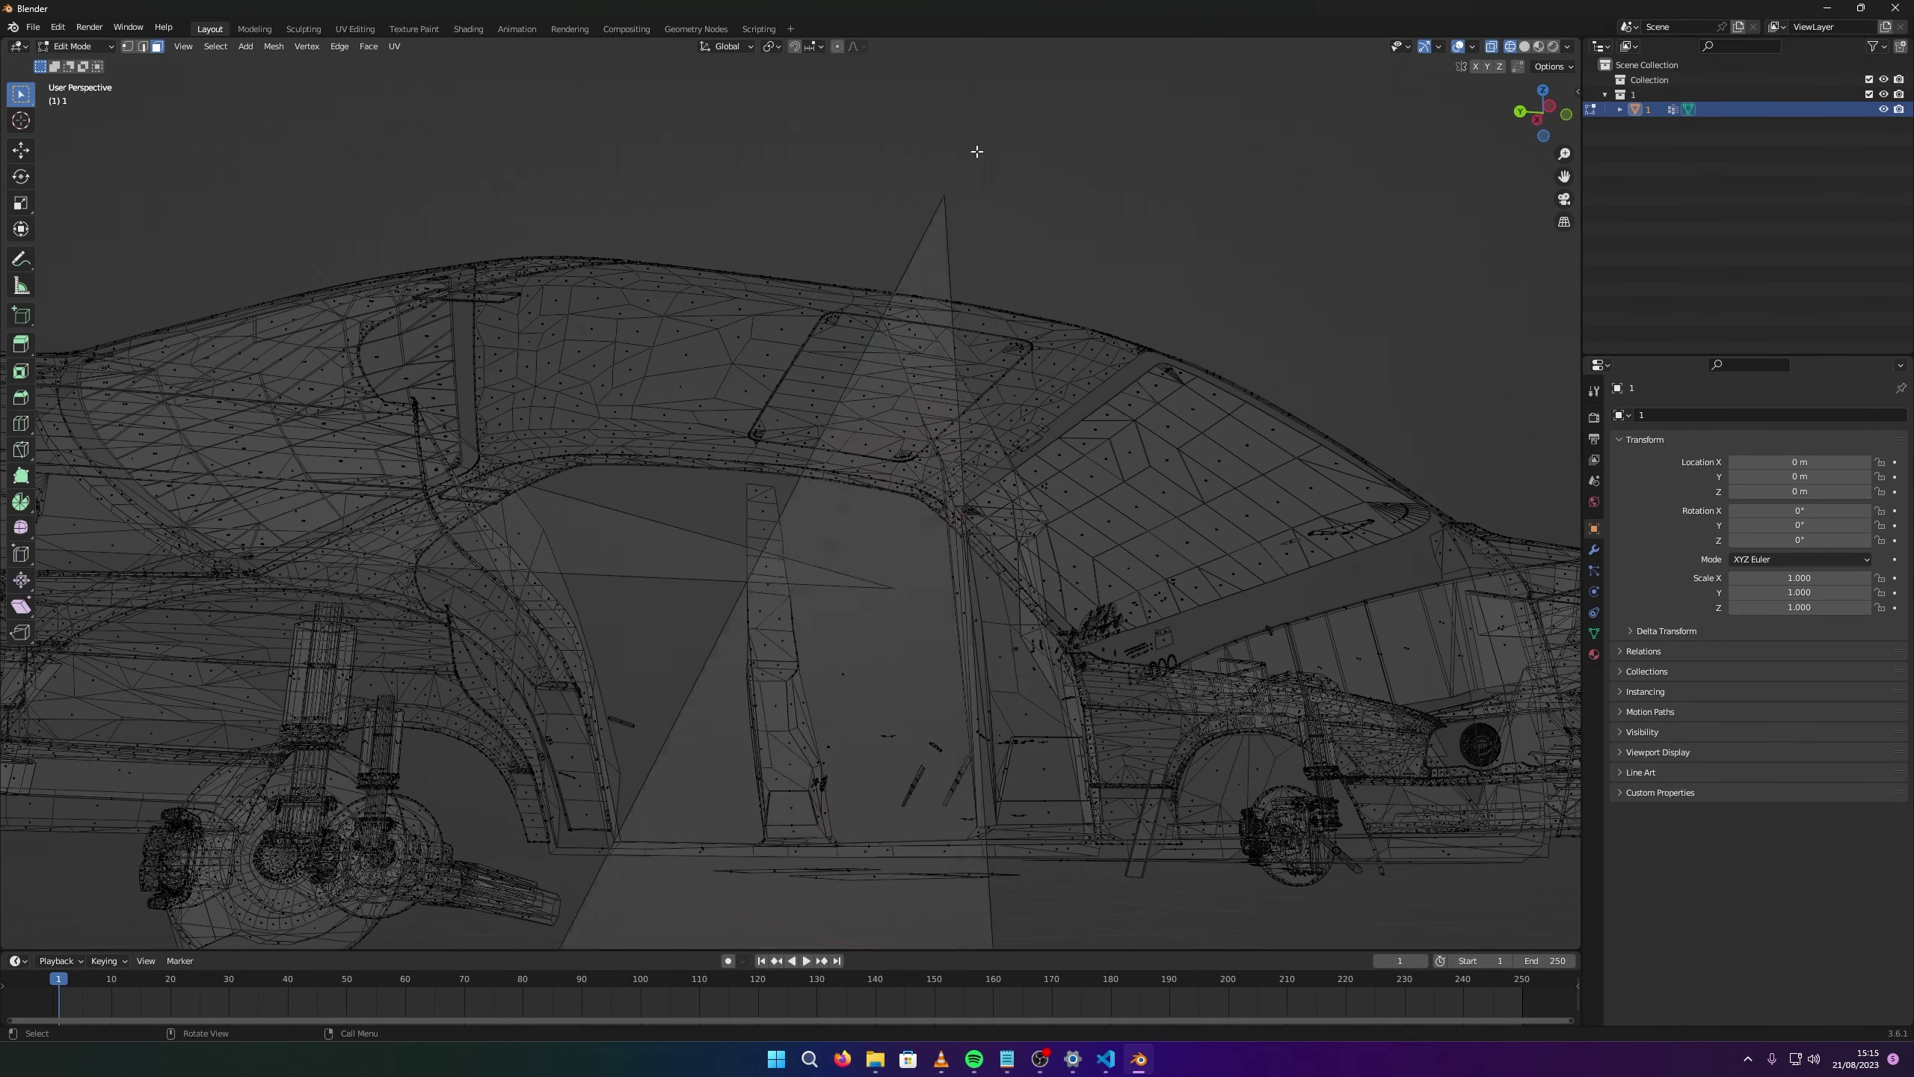
click(860, 681)
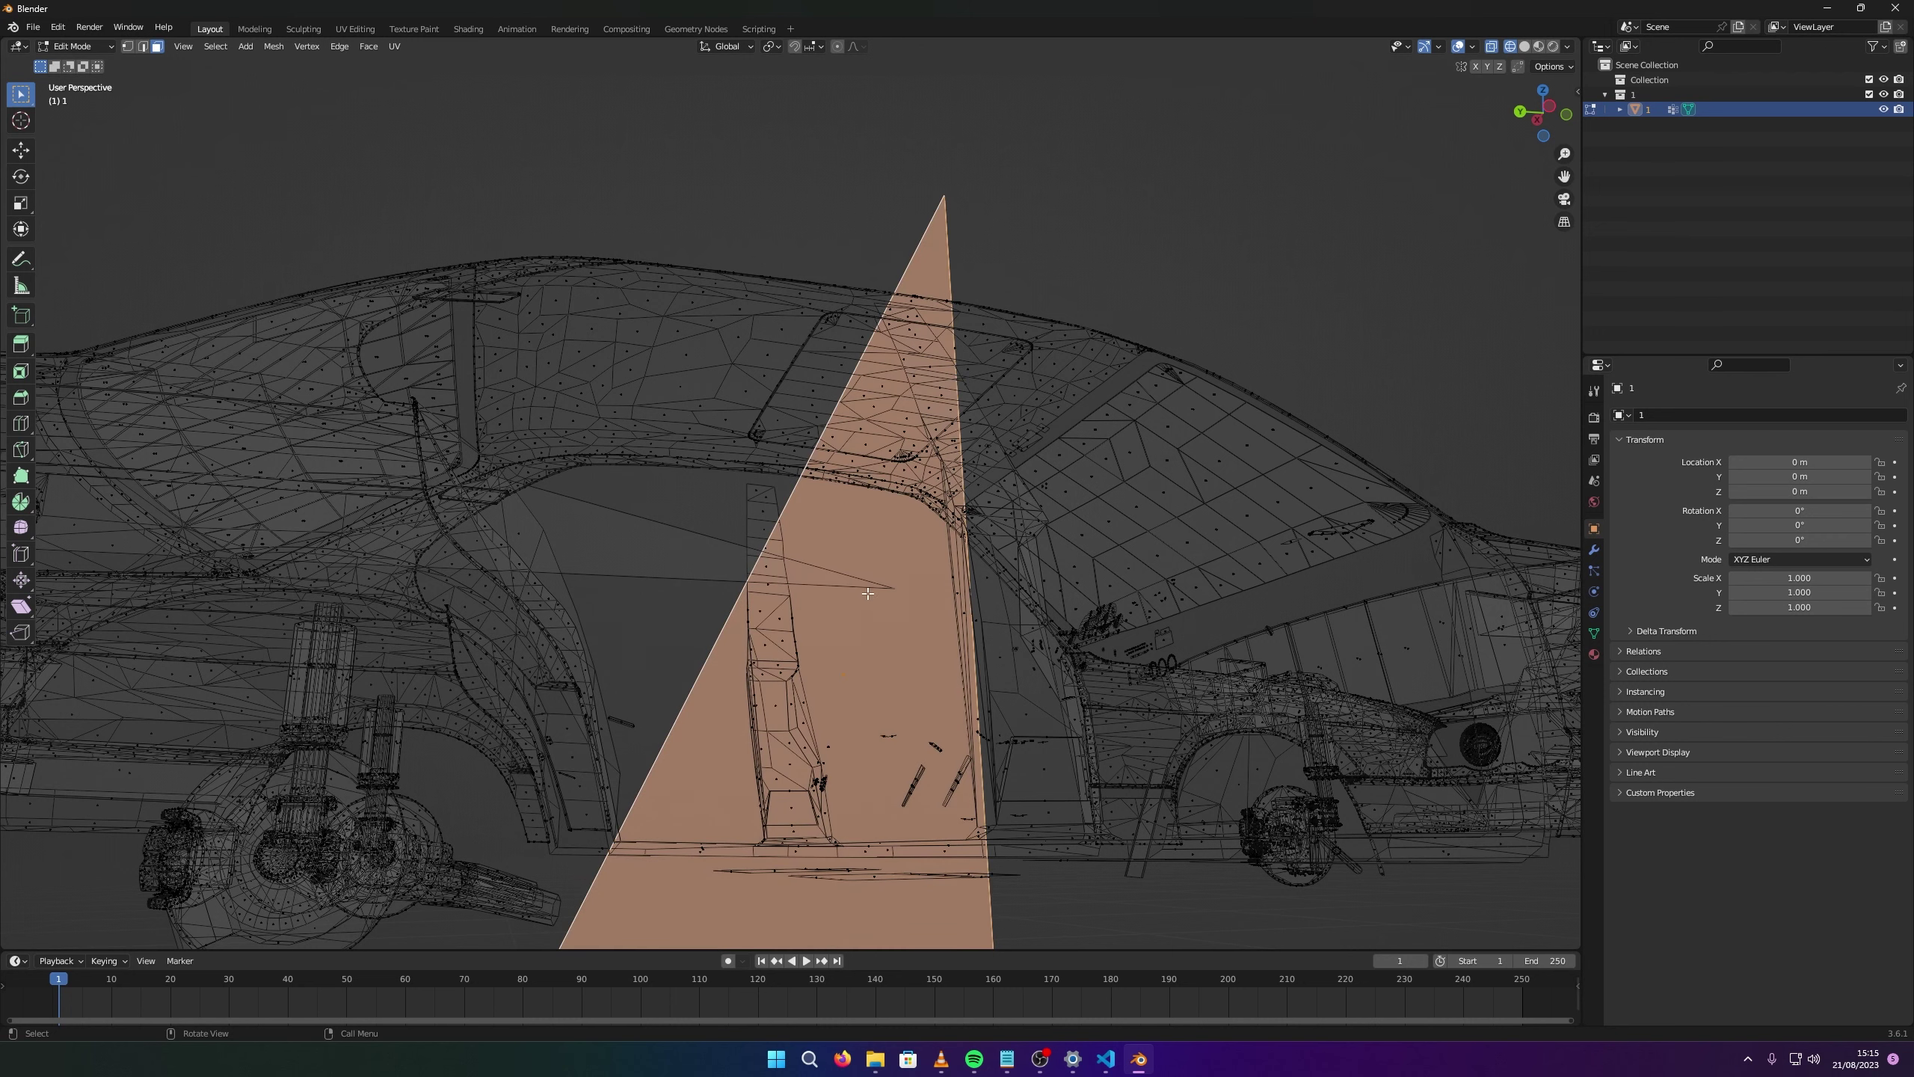
key(x)
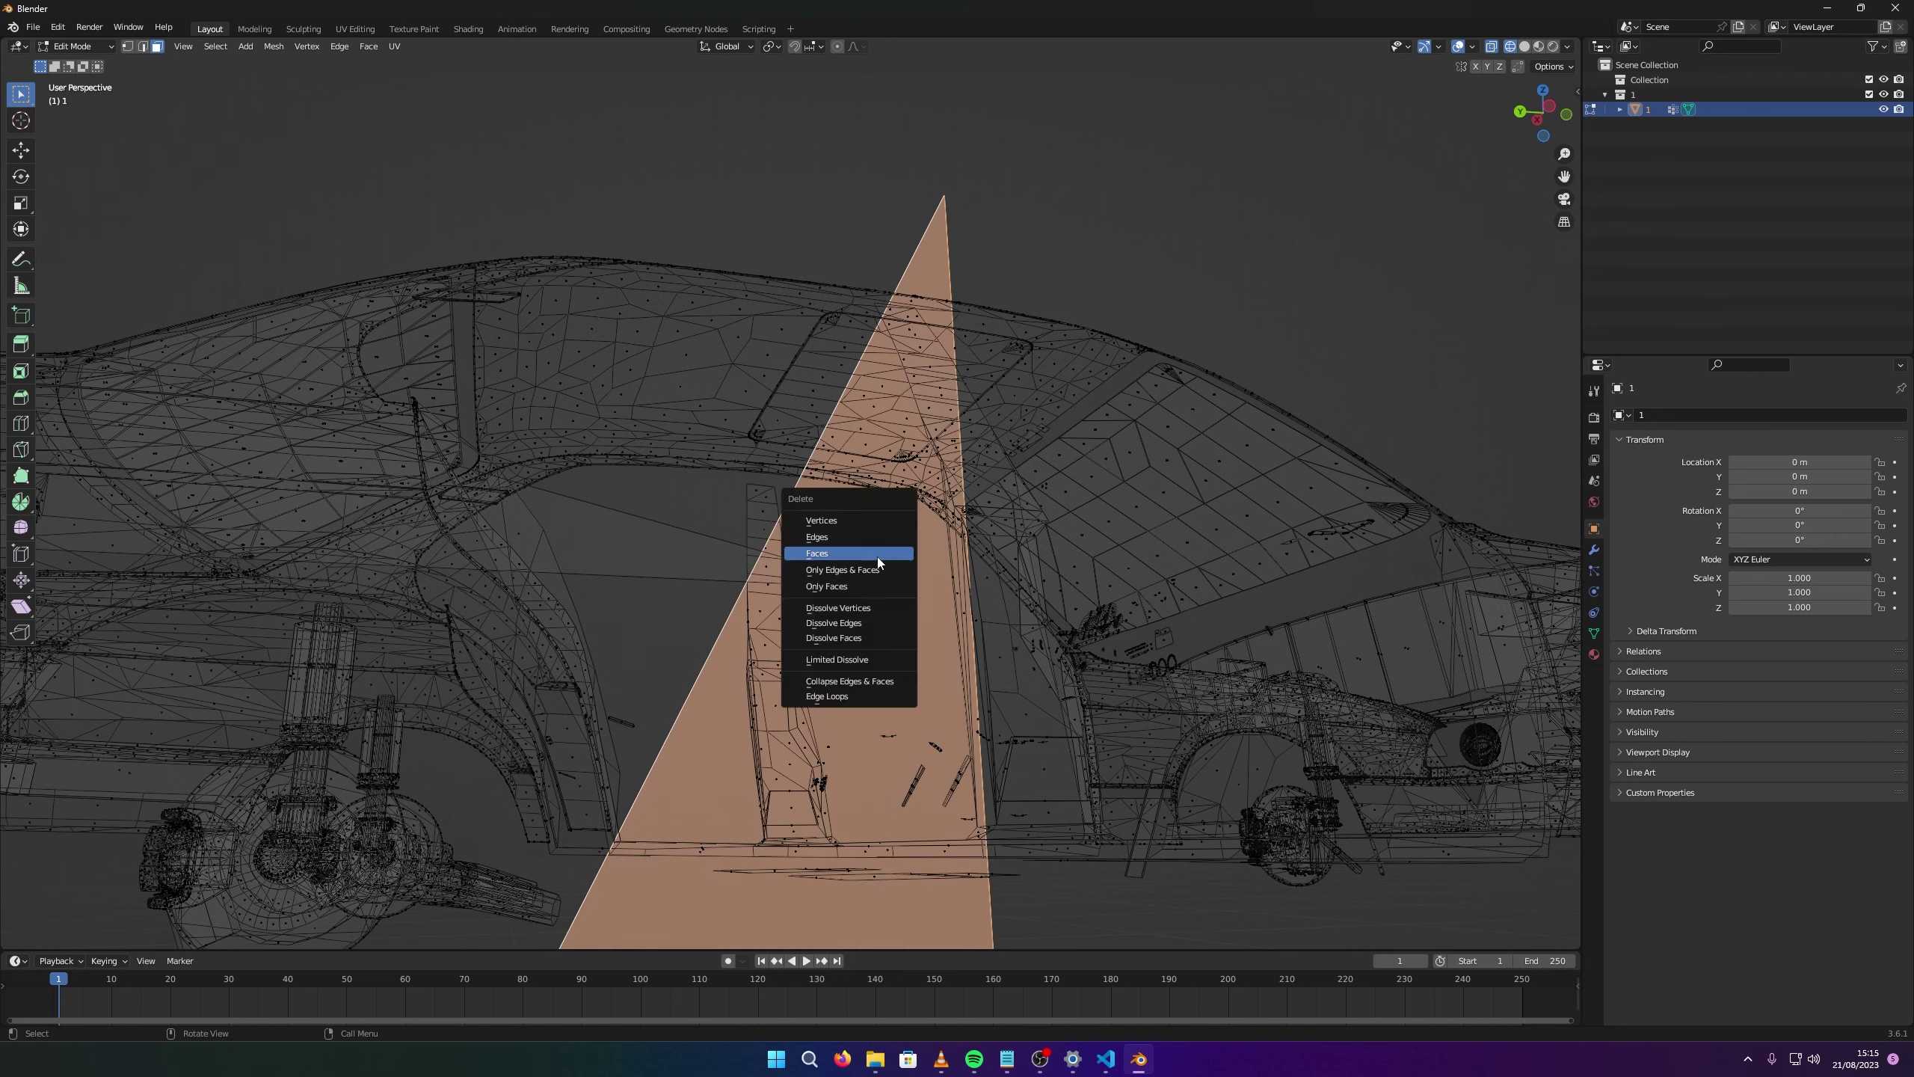
click(852, 553)
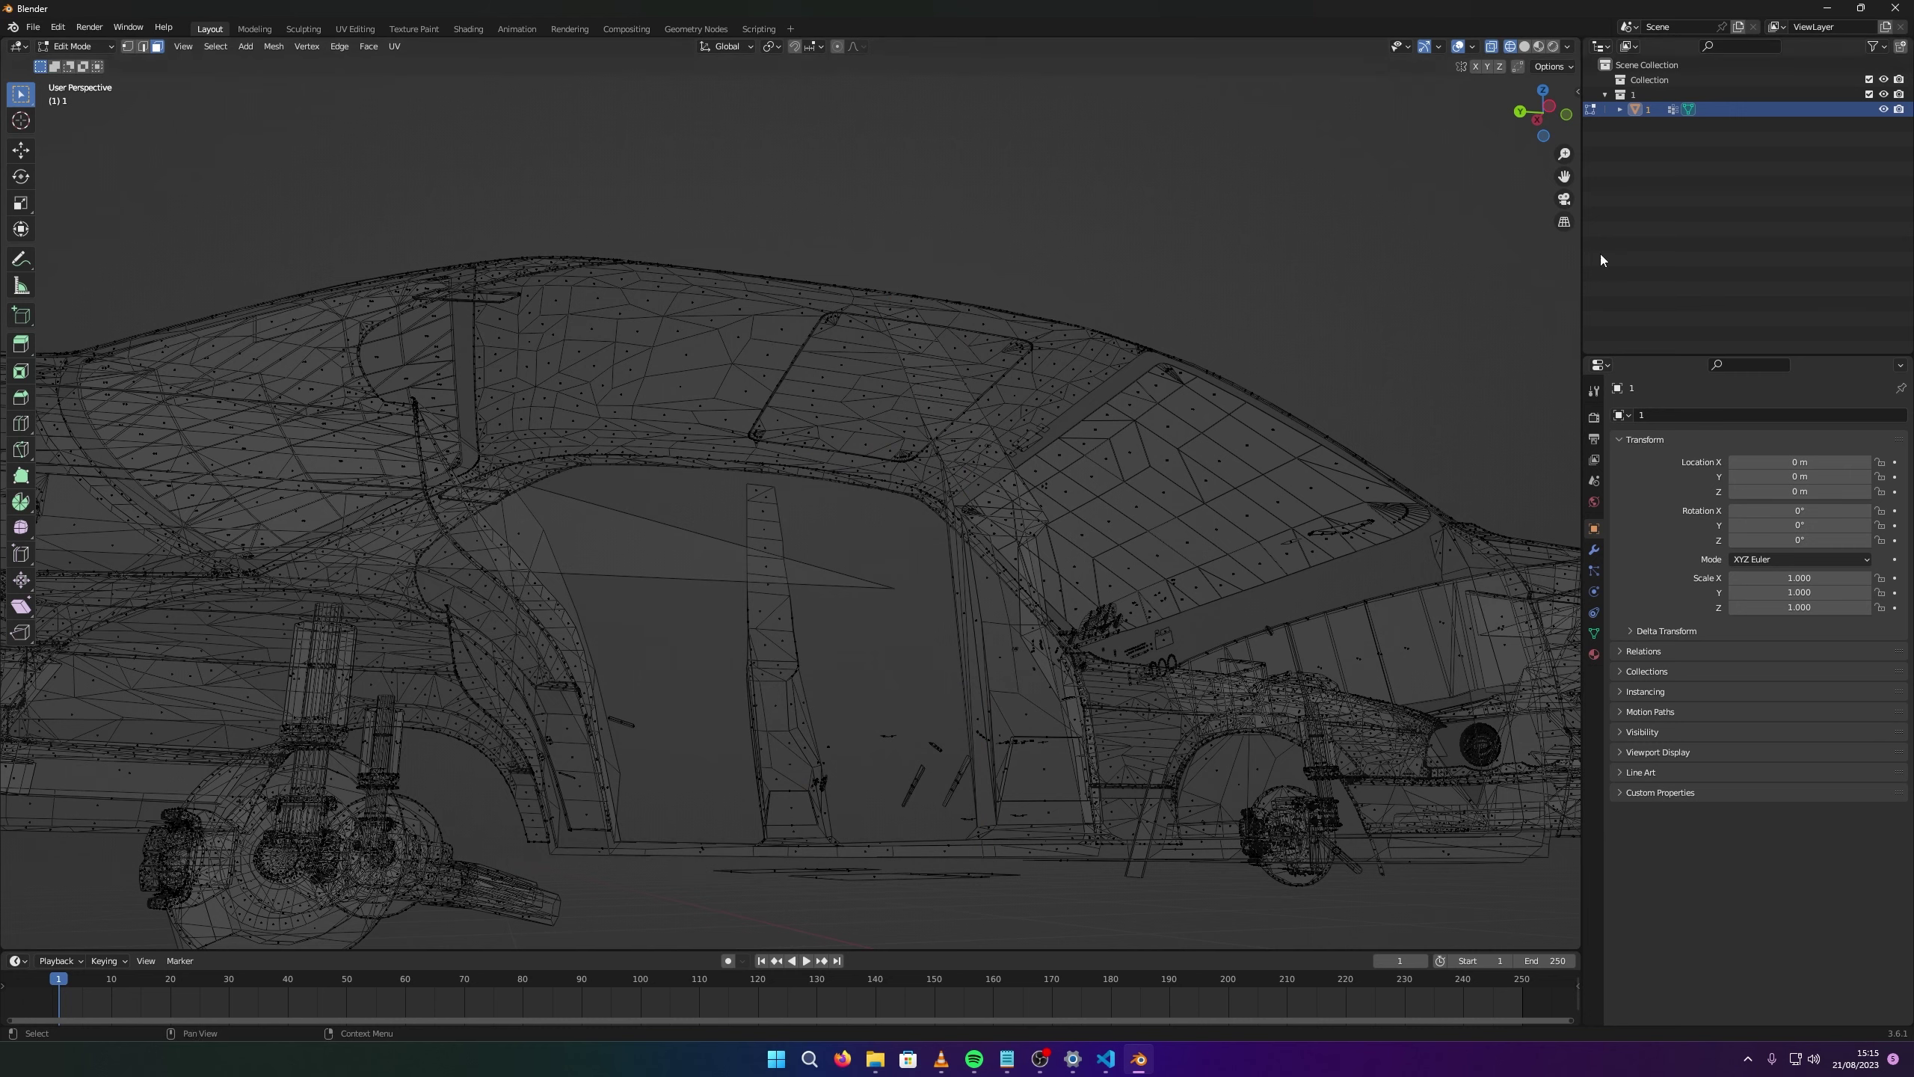
Back in solid shading, delete the second triangle across the door opening.
click(1524, 47)
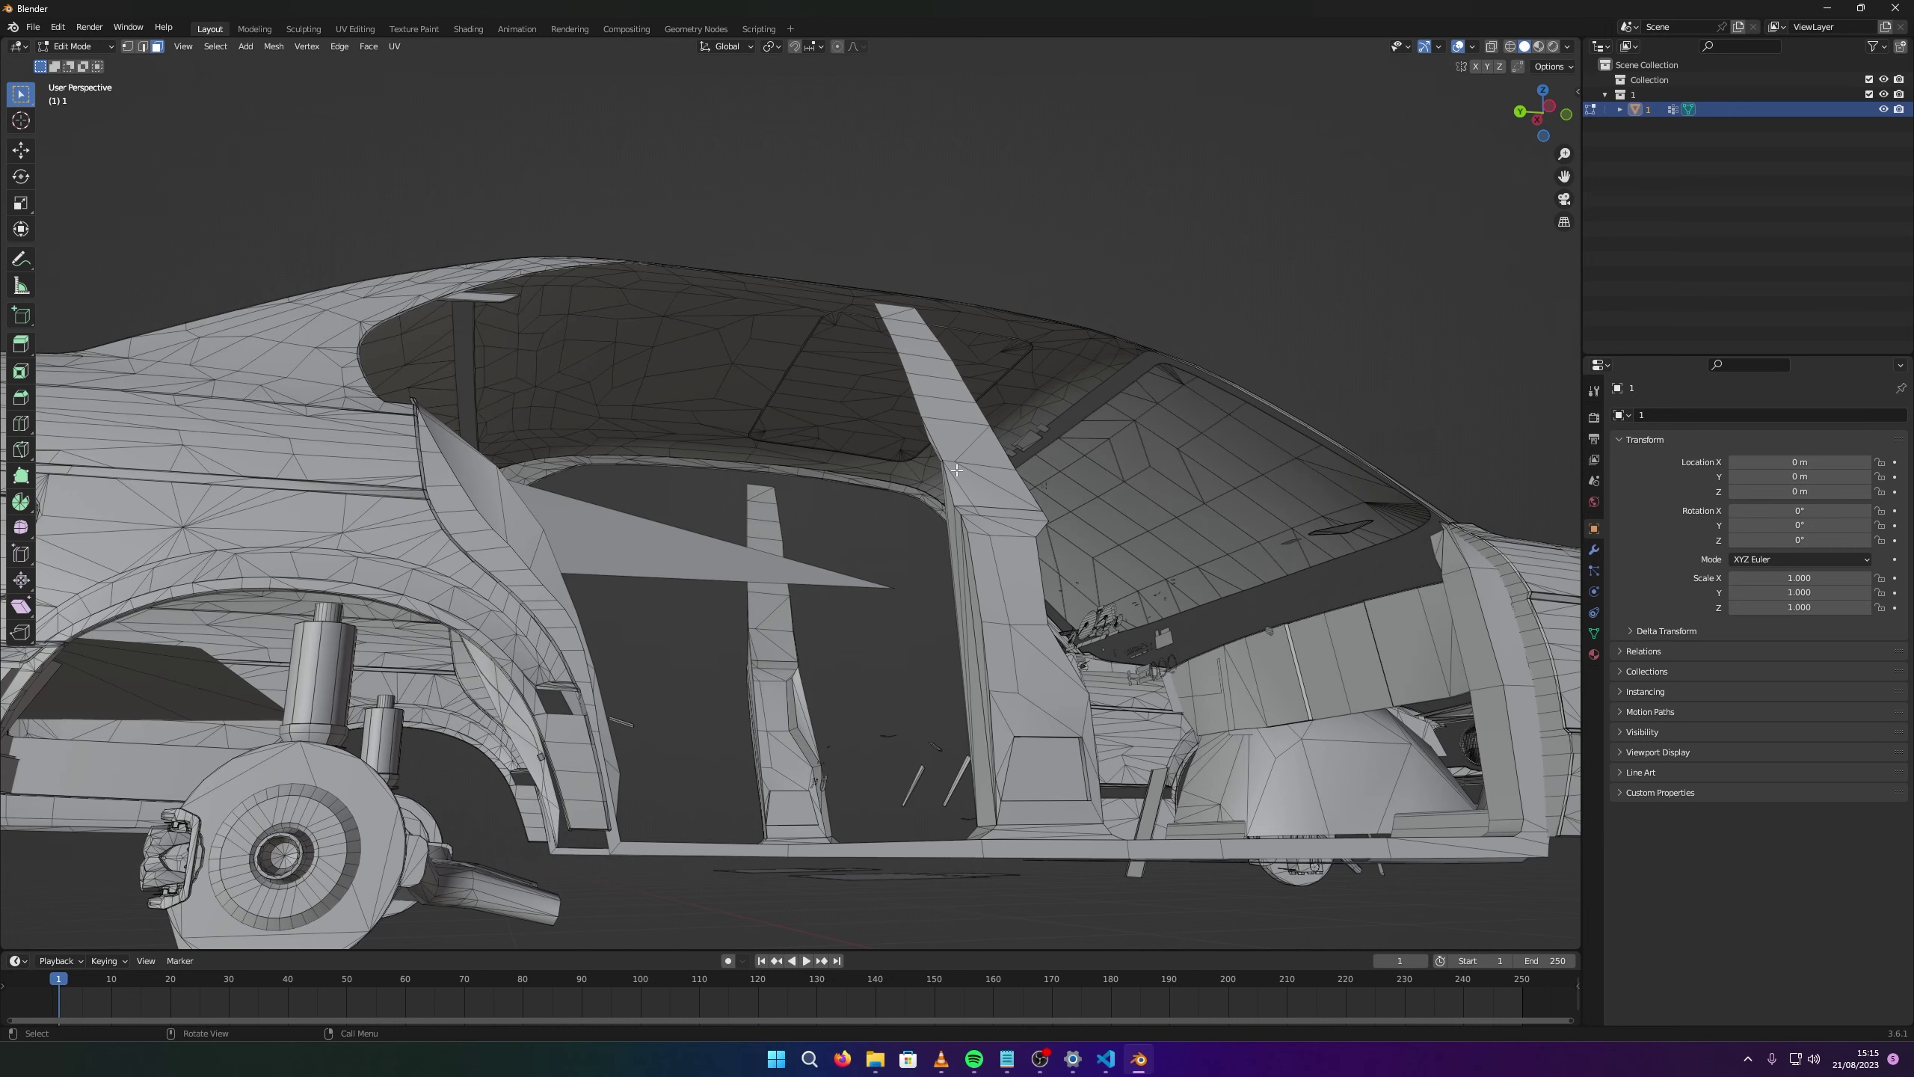
click(671, 547)
key(x)
click(671, 549)
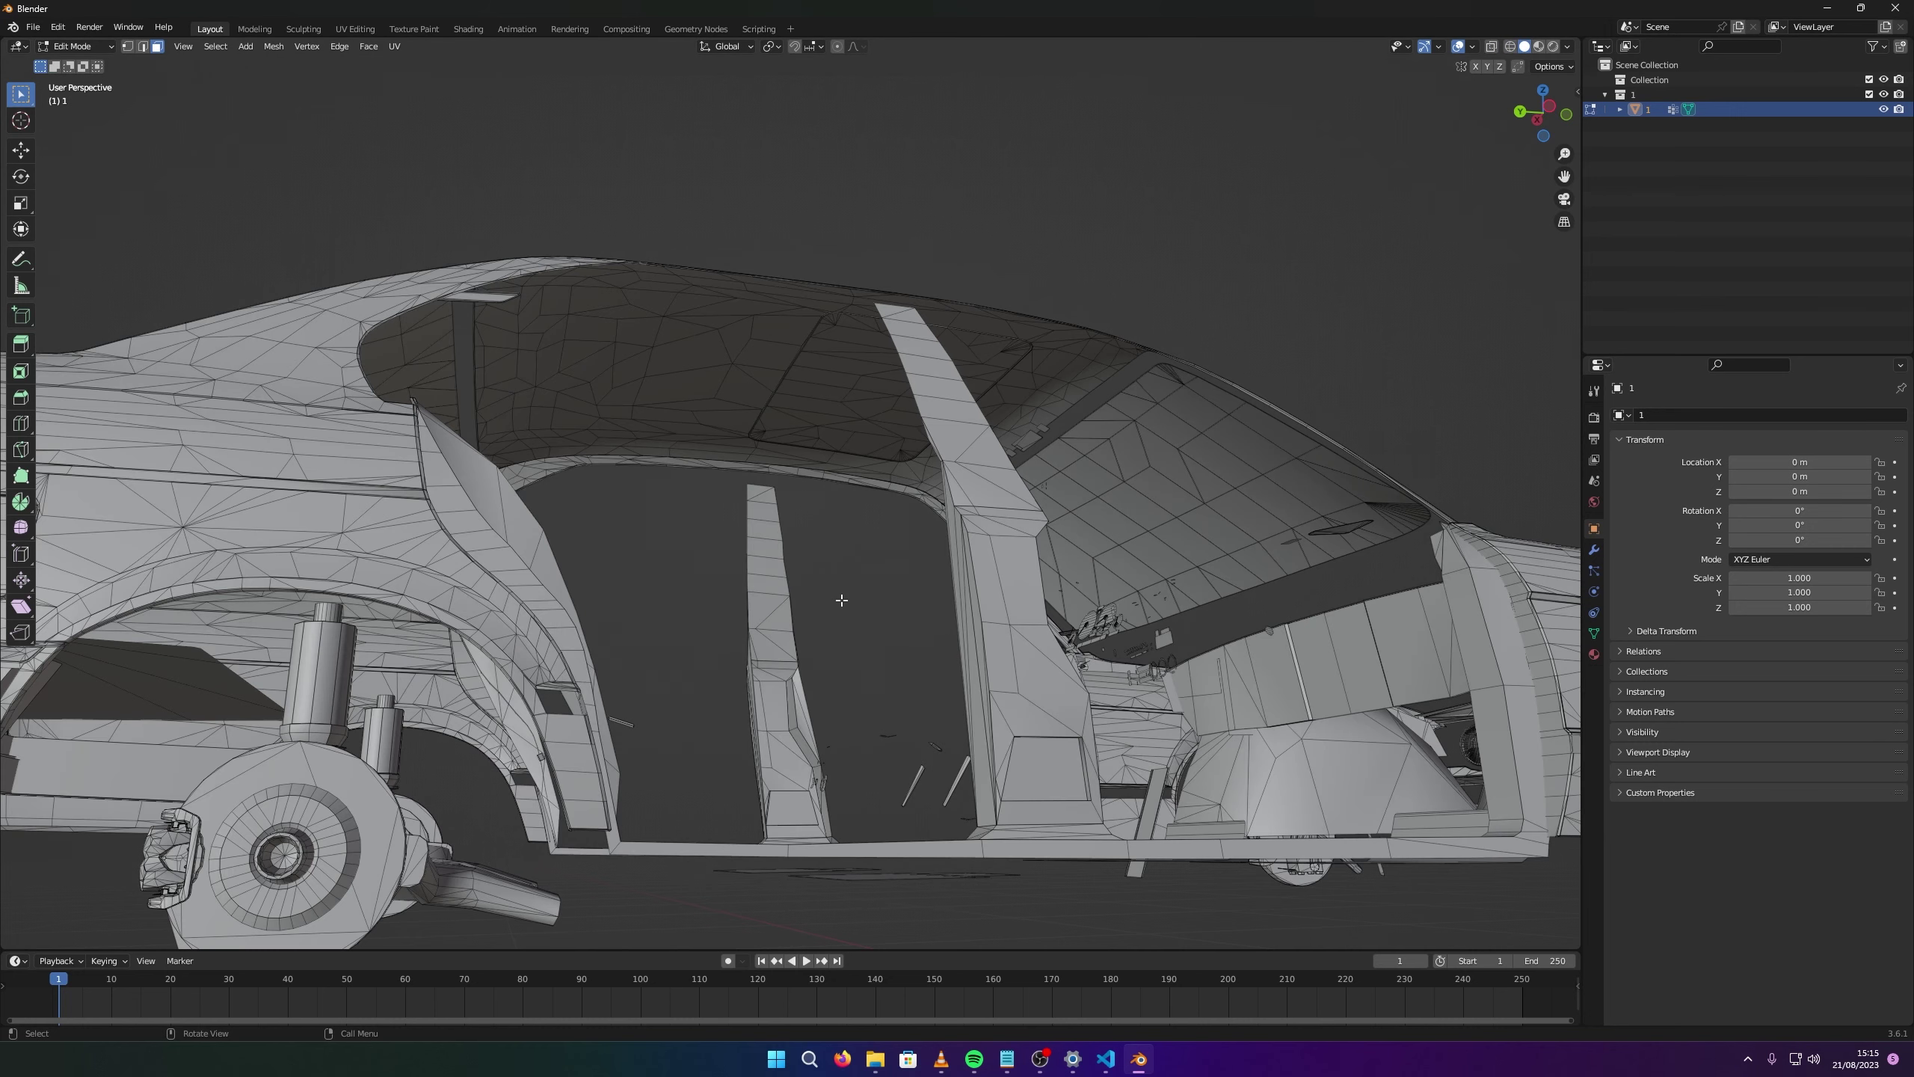
Orbit around the car interior to check it, and begin renaming collection 1.
middle_drag(875, 606, 1111, 683)
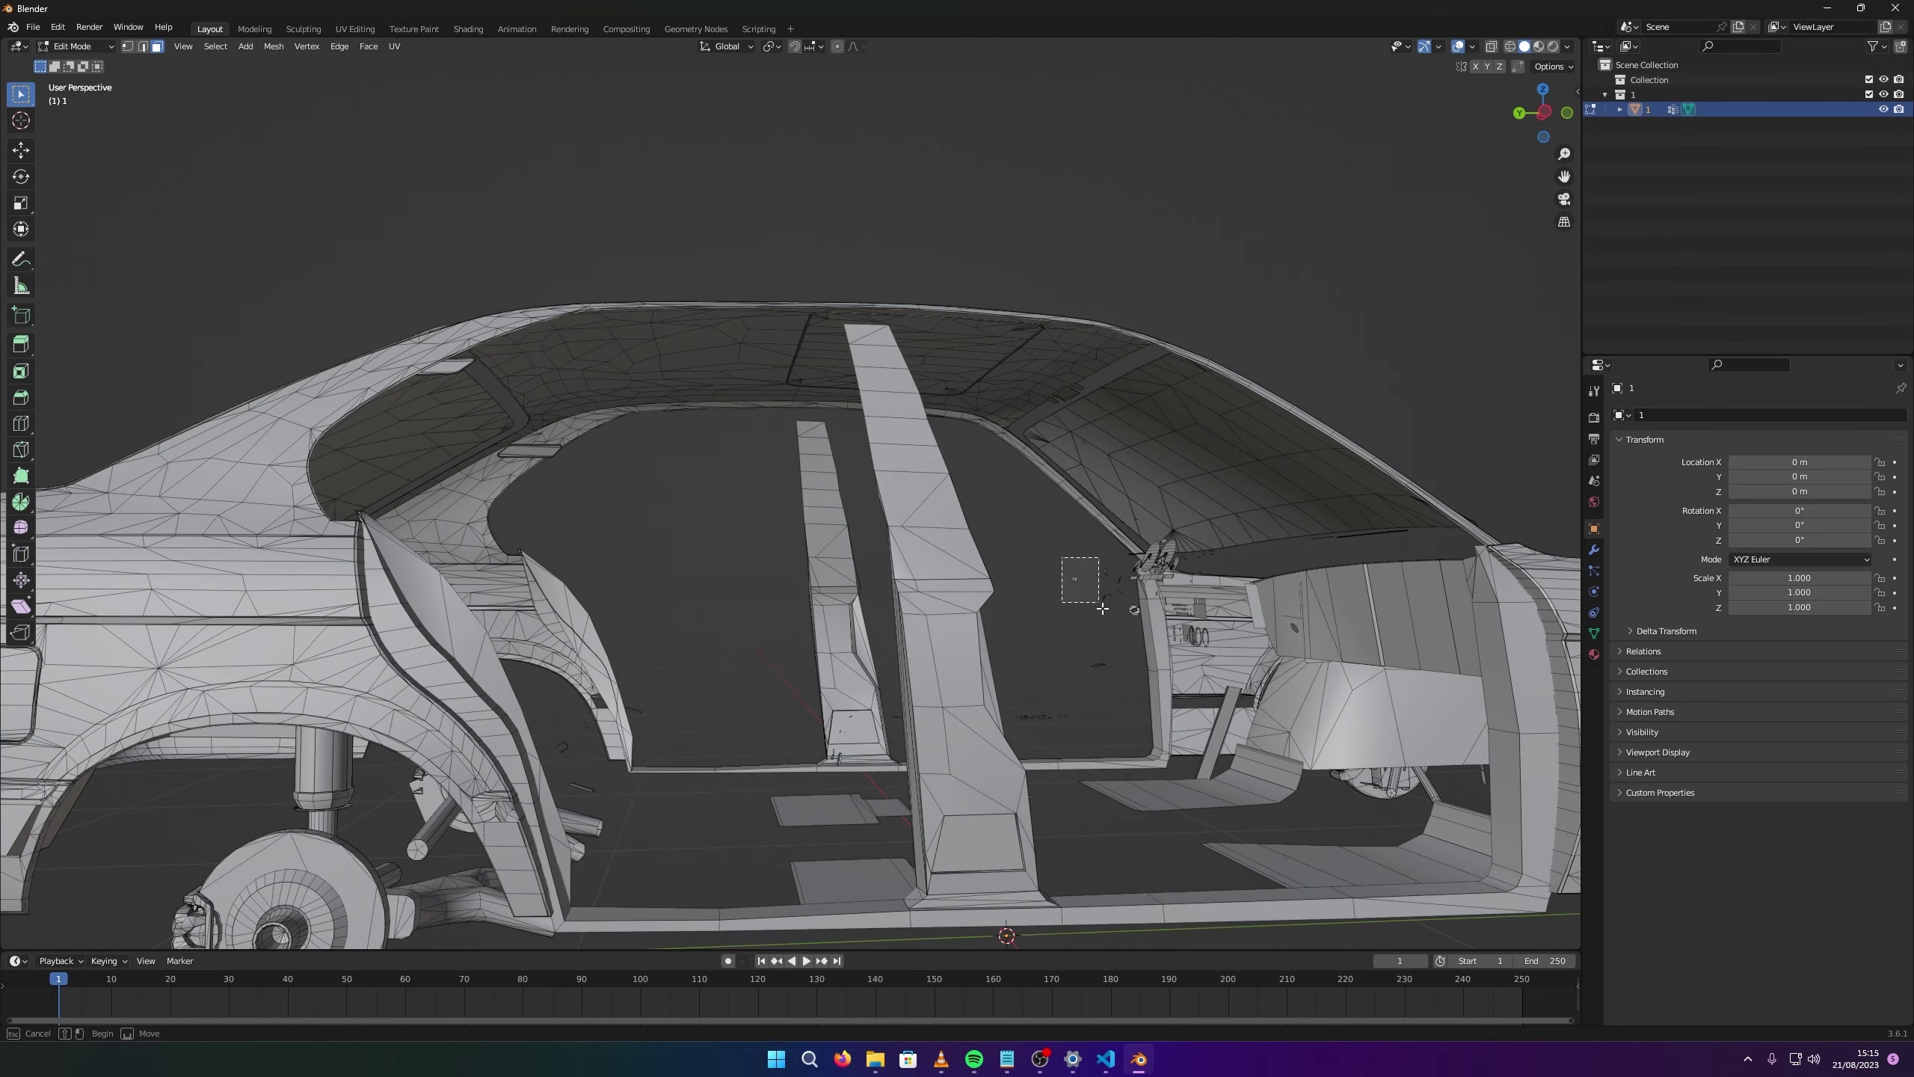
scroll(1115, 611, up, 3)
middle_drag(1116, 611, 829, 641)
scroll(1064, 619, down, 4)
scroll(1063, 619, down, 2)
scroll(830, 641, down, 2)
double_click(1645, 93)
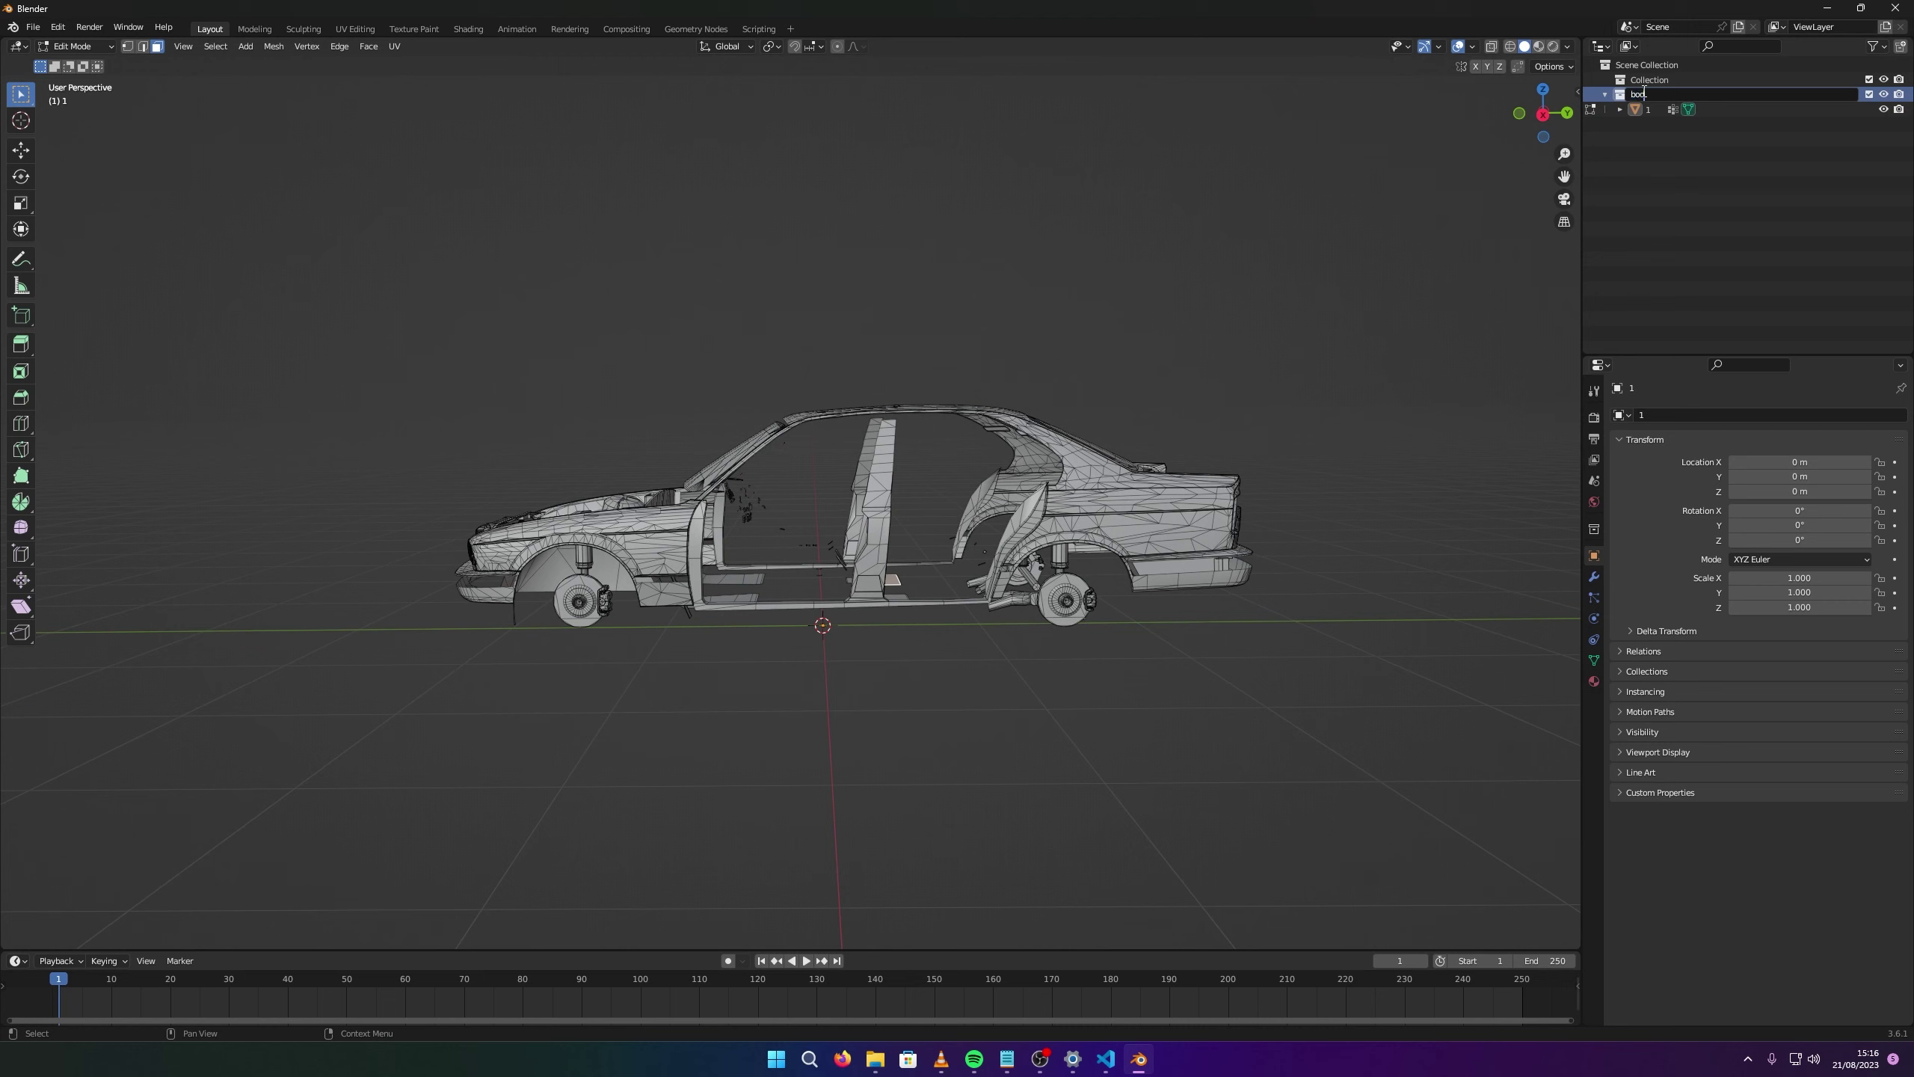
Name the collection 'body' and save the scene as tutorial breakdown.blend in Desktop\Cars.
text(body)
key(Return)
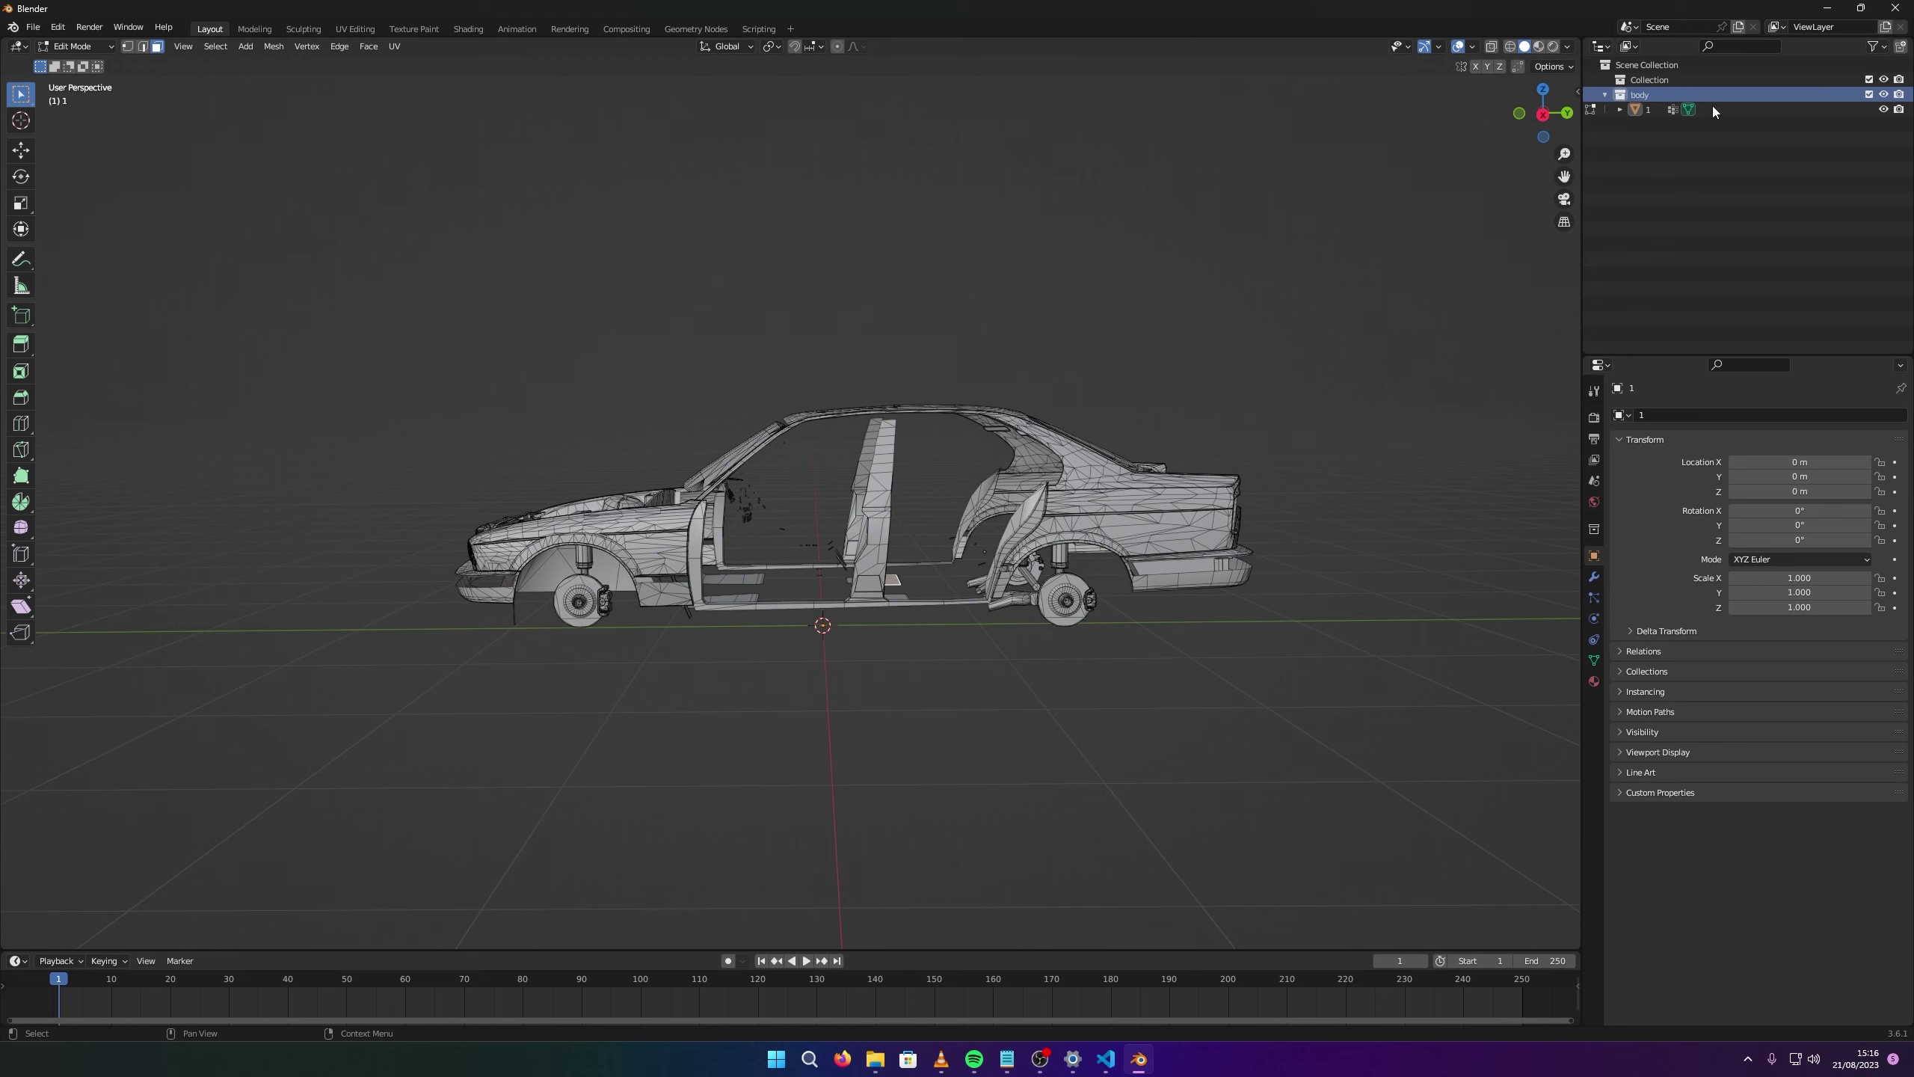
key(ctrl+s)
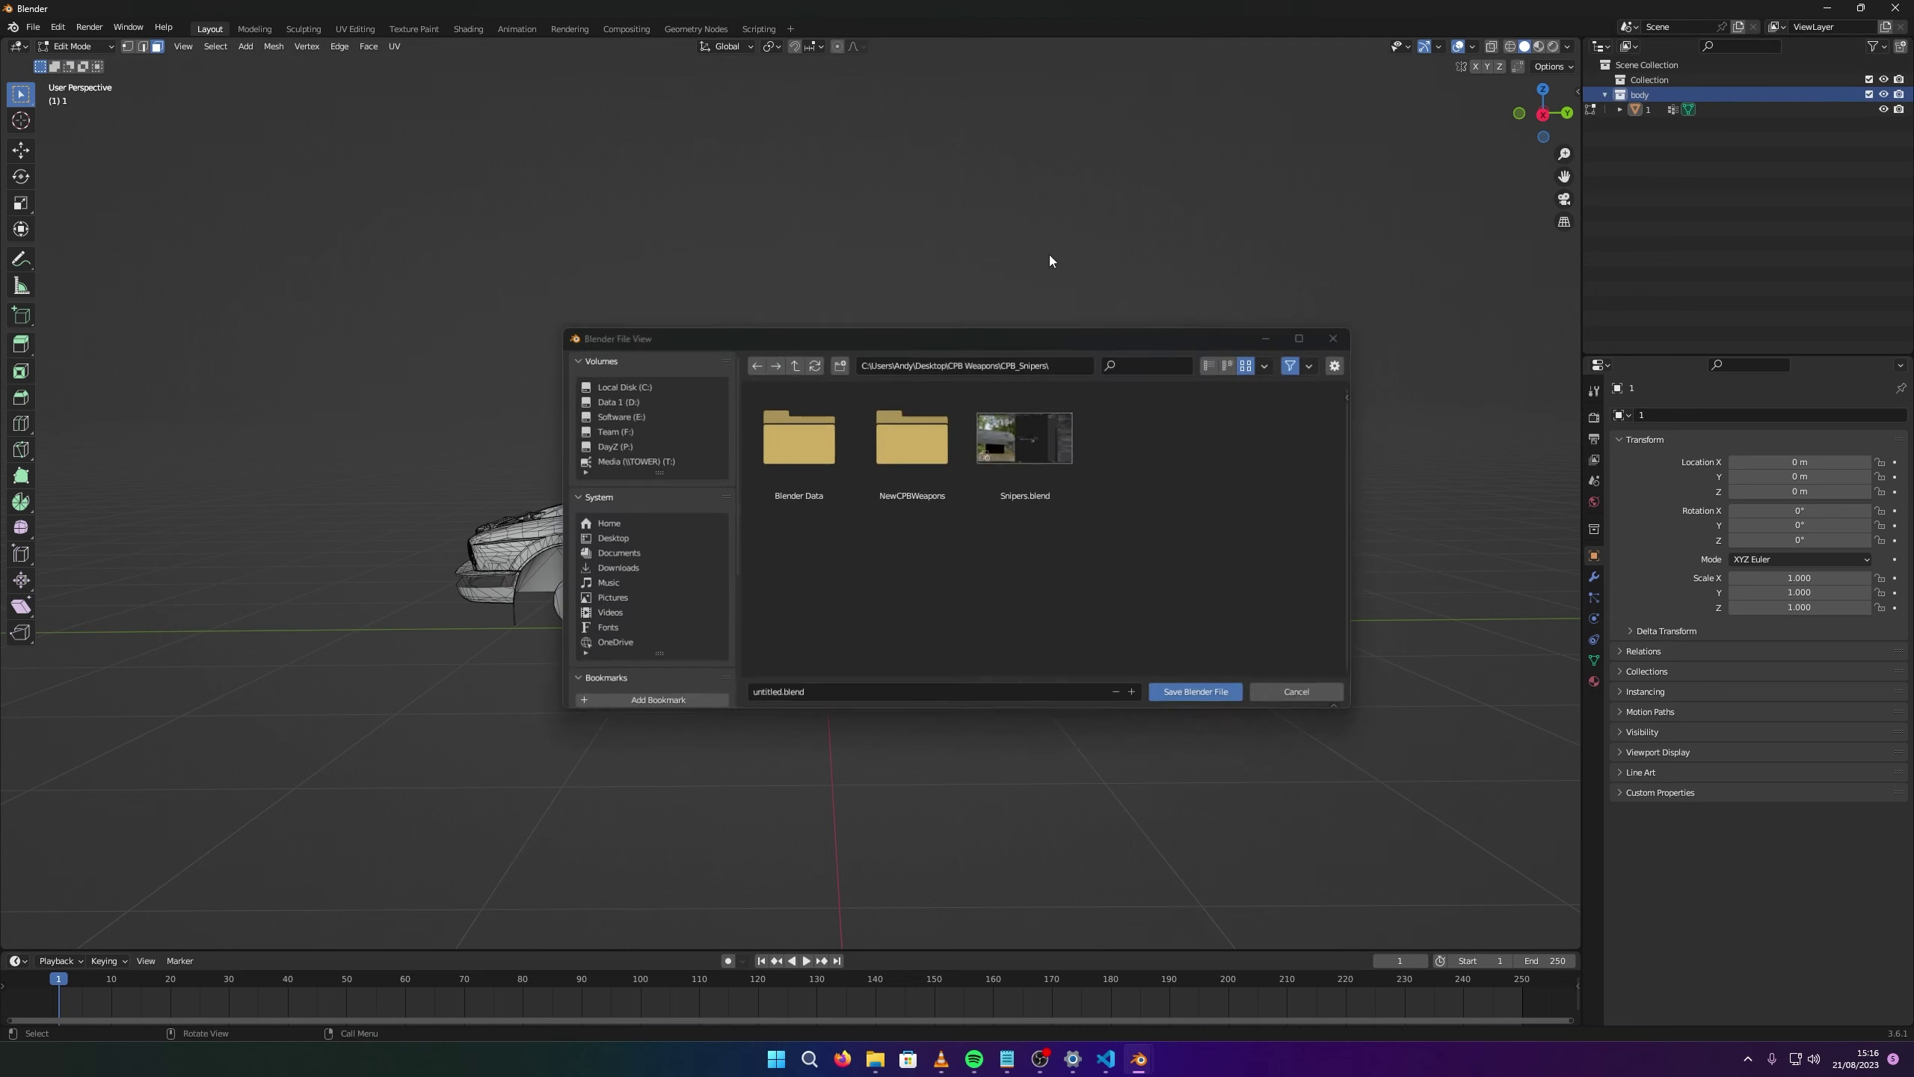
click(794, 365)
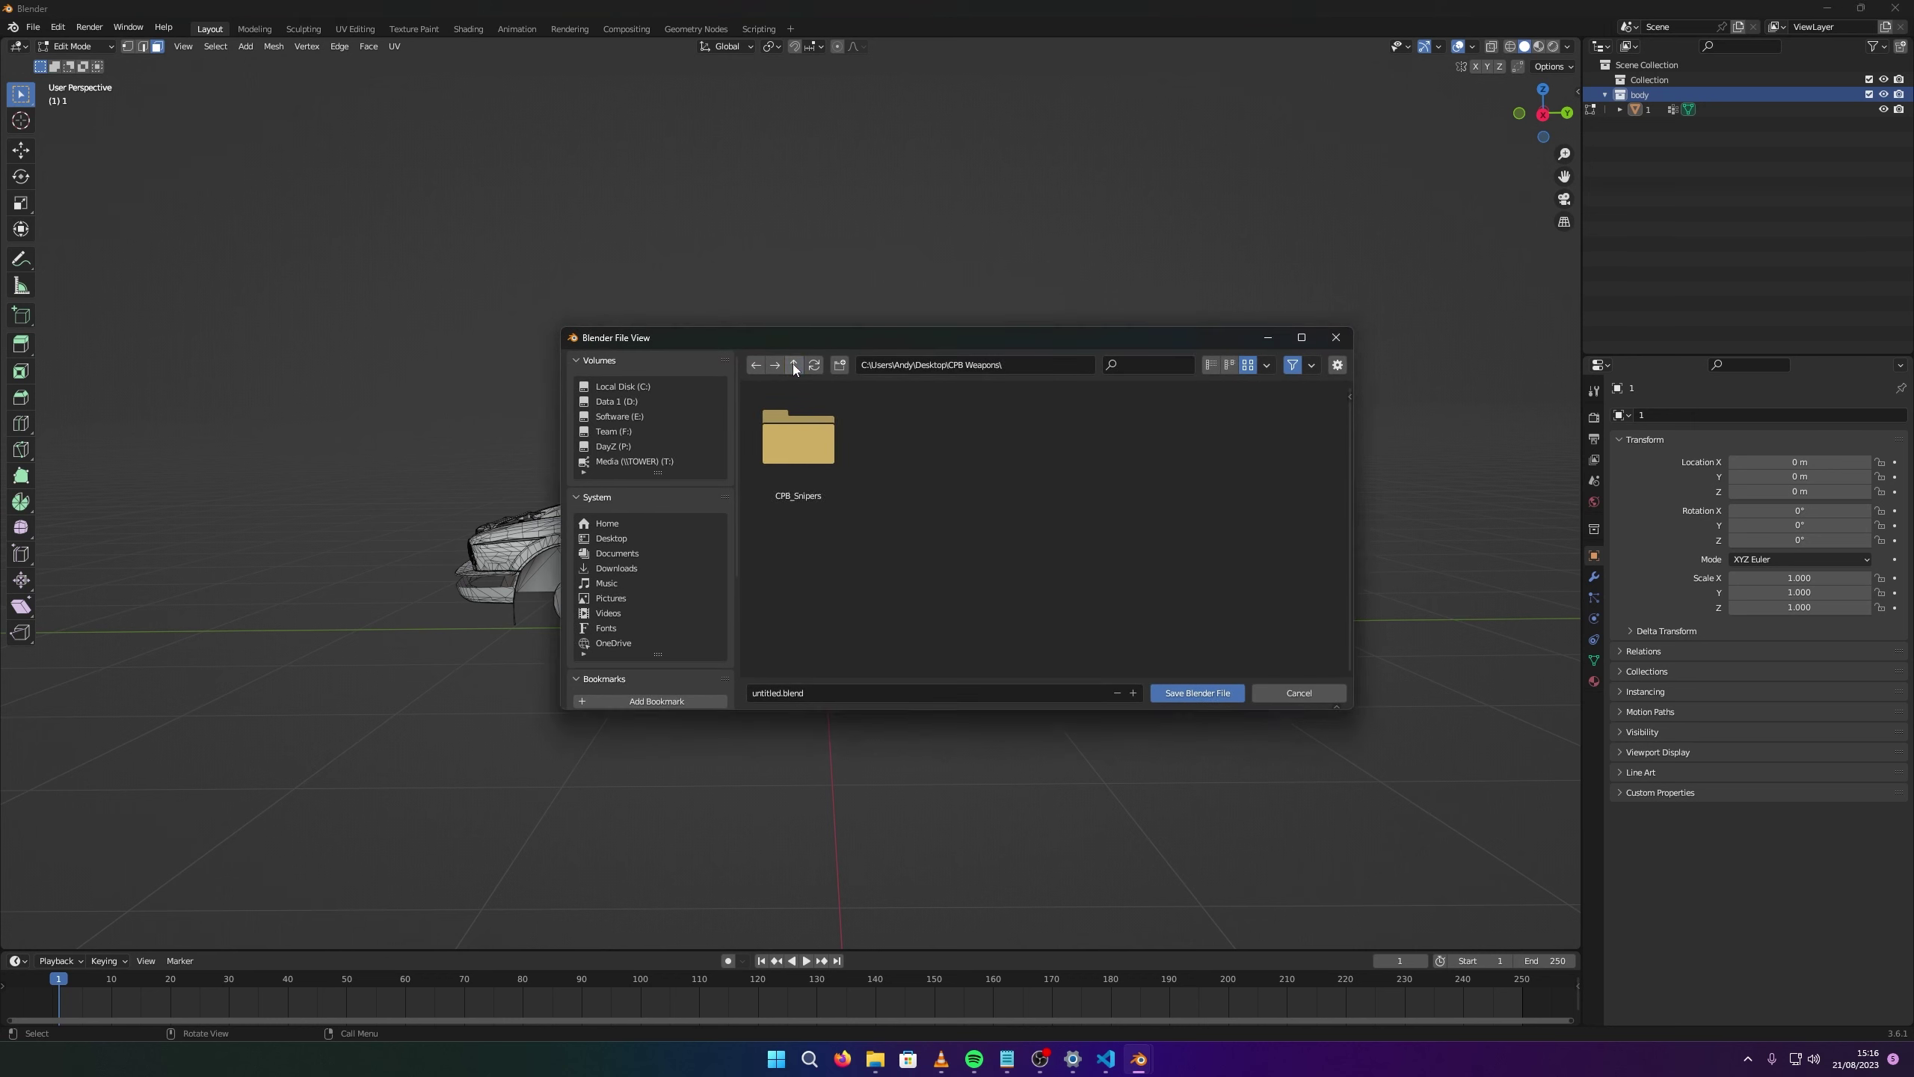
click(797, 364)
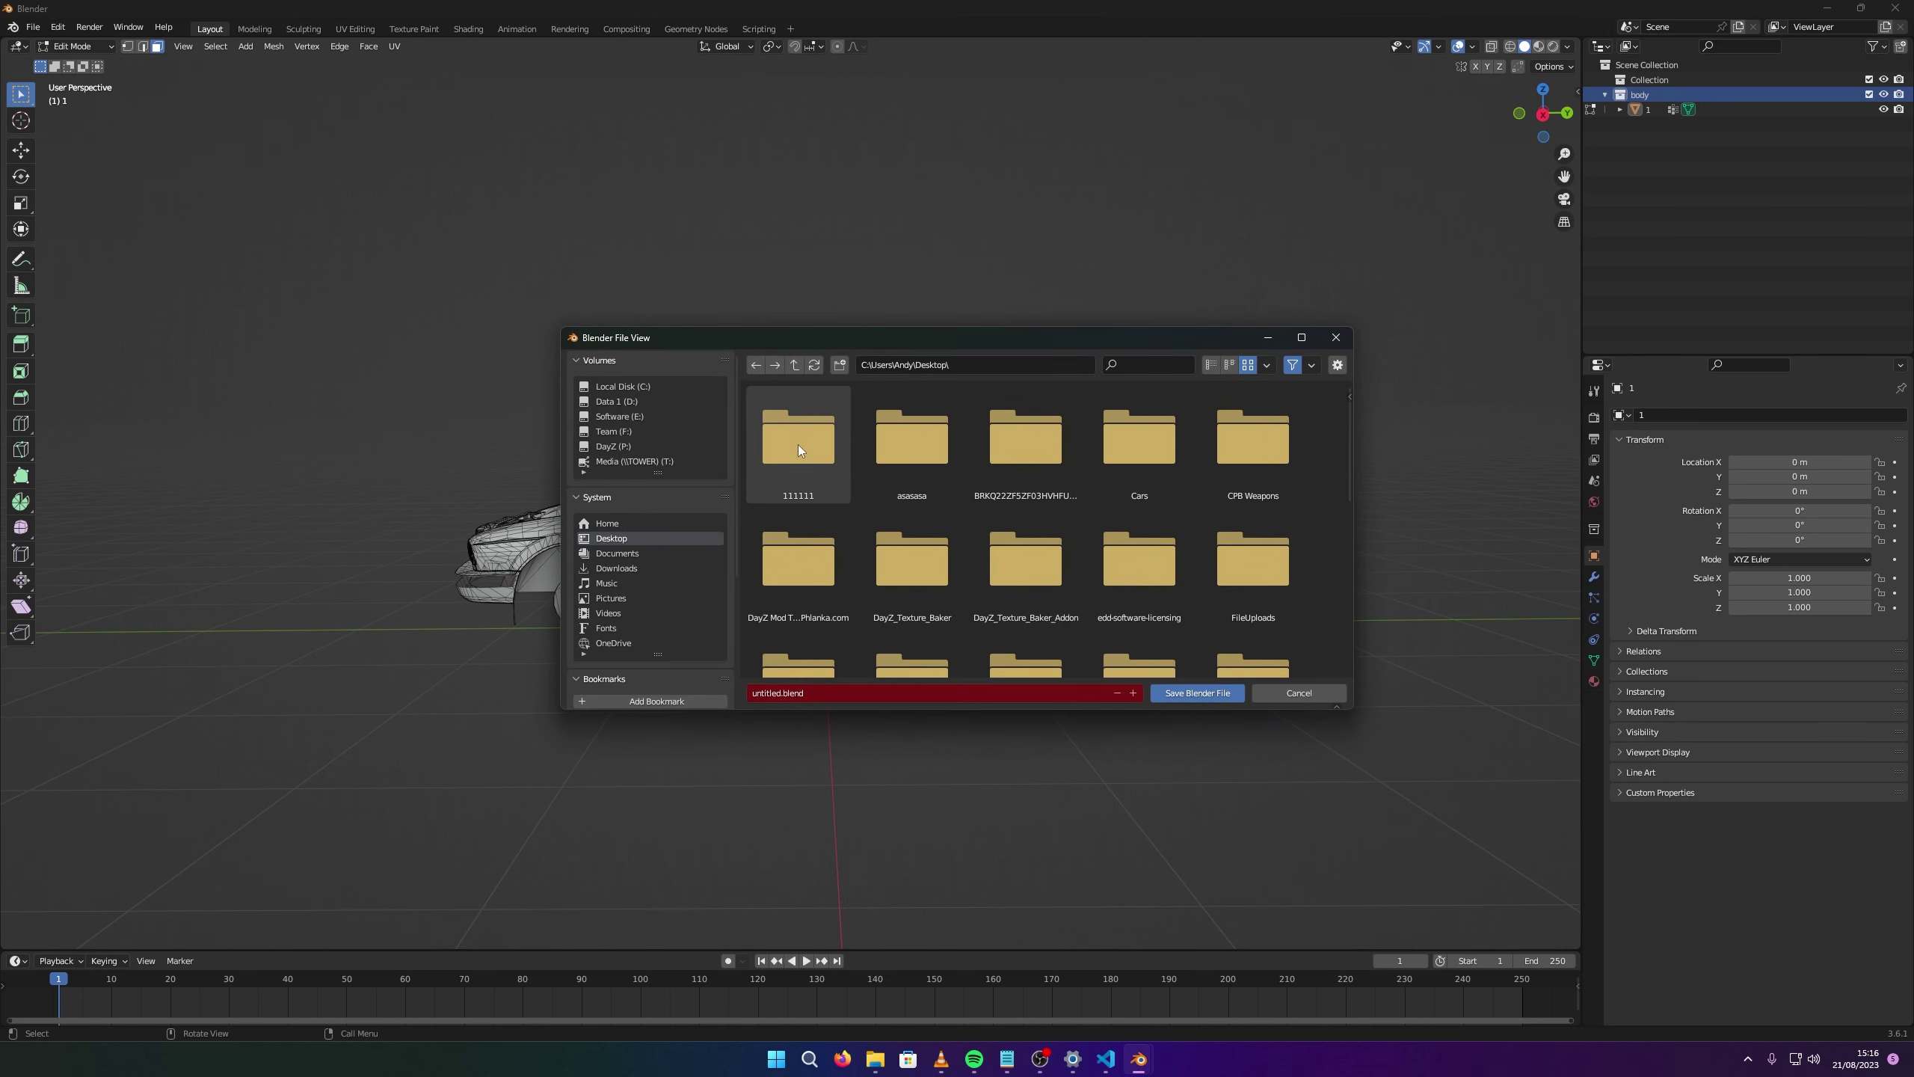
double_click(1107, 452)
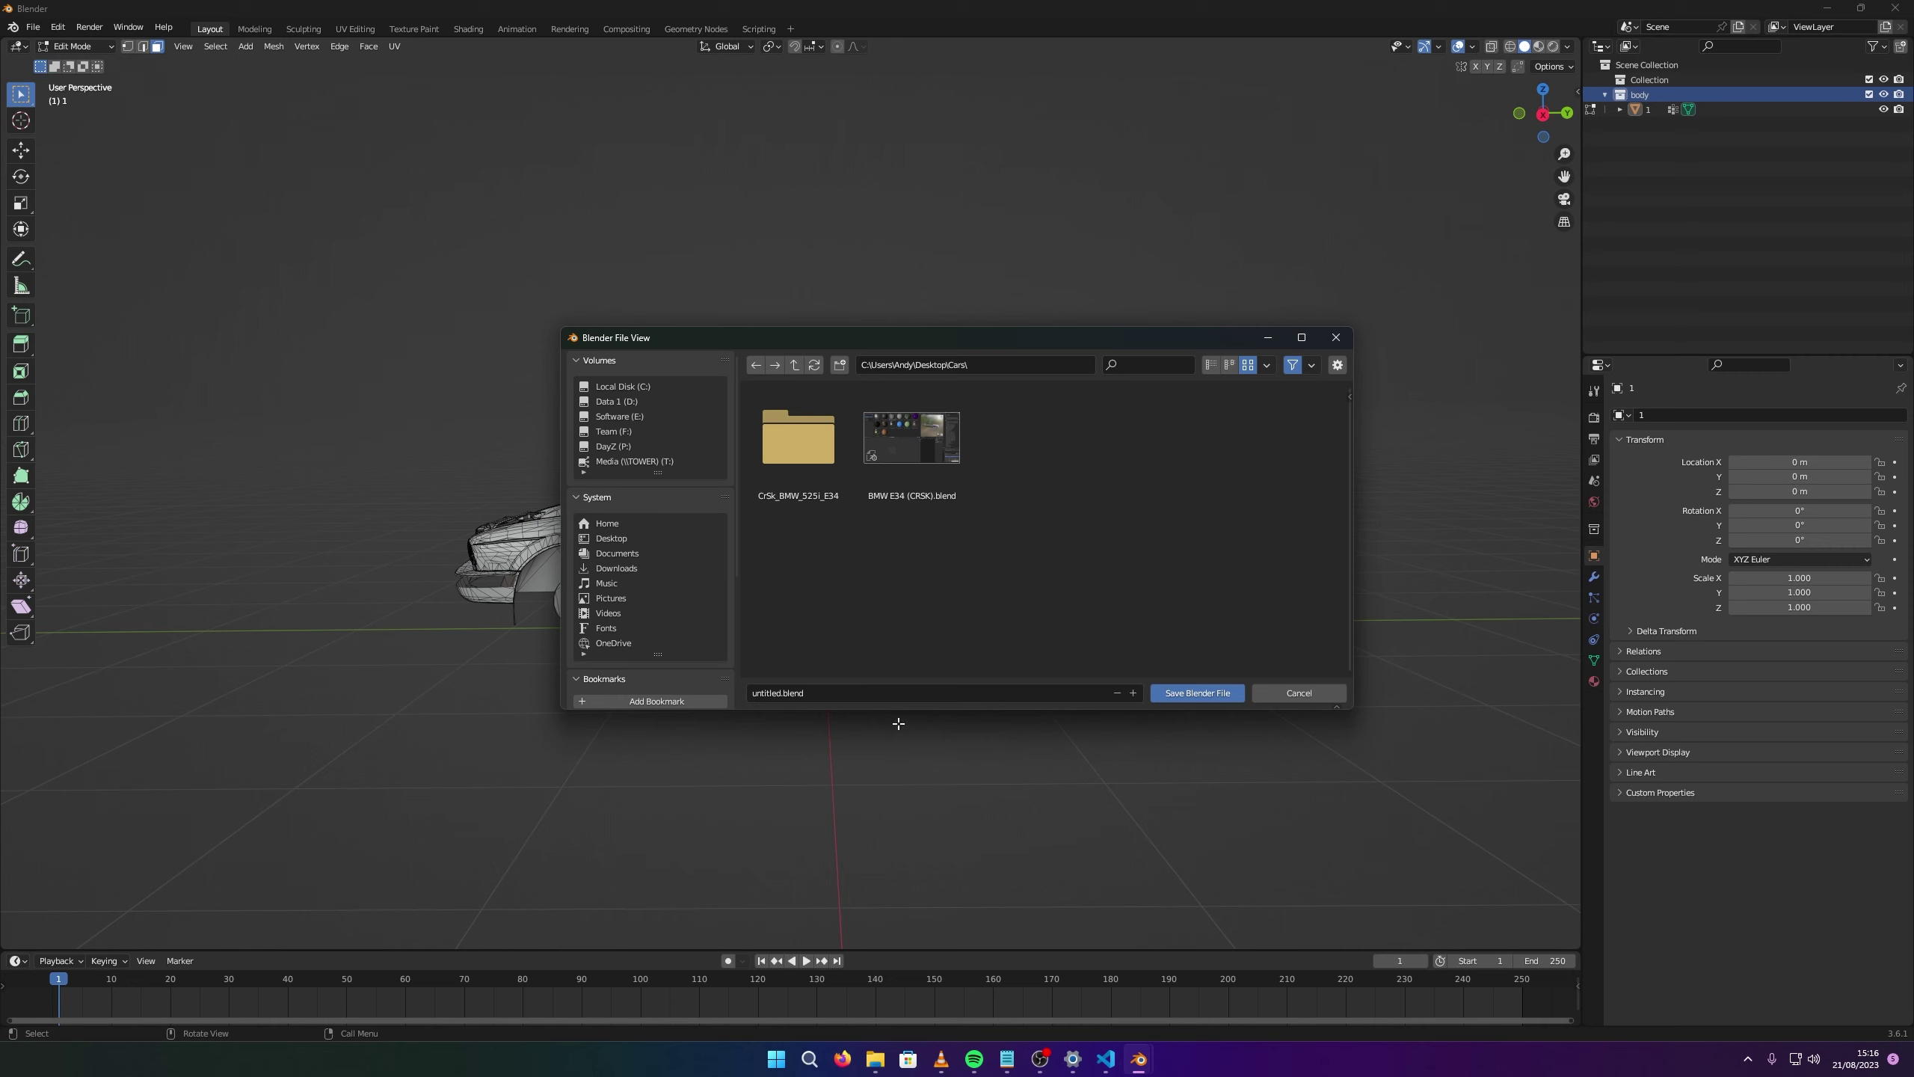
click(936, 689)
text(tutorial breakdown)
key(Return)
click(1174, 695)
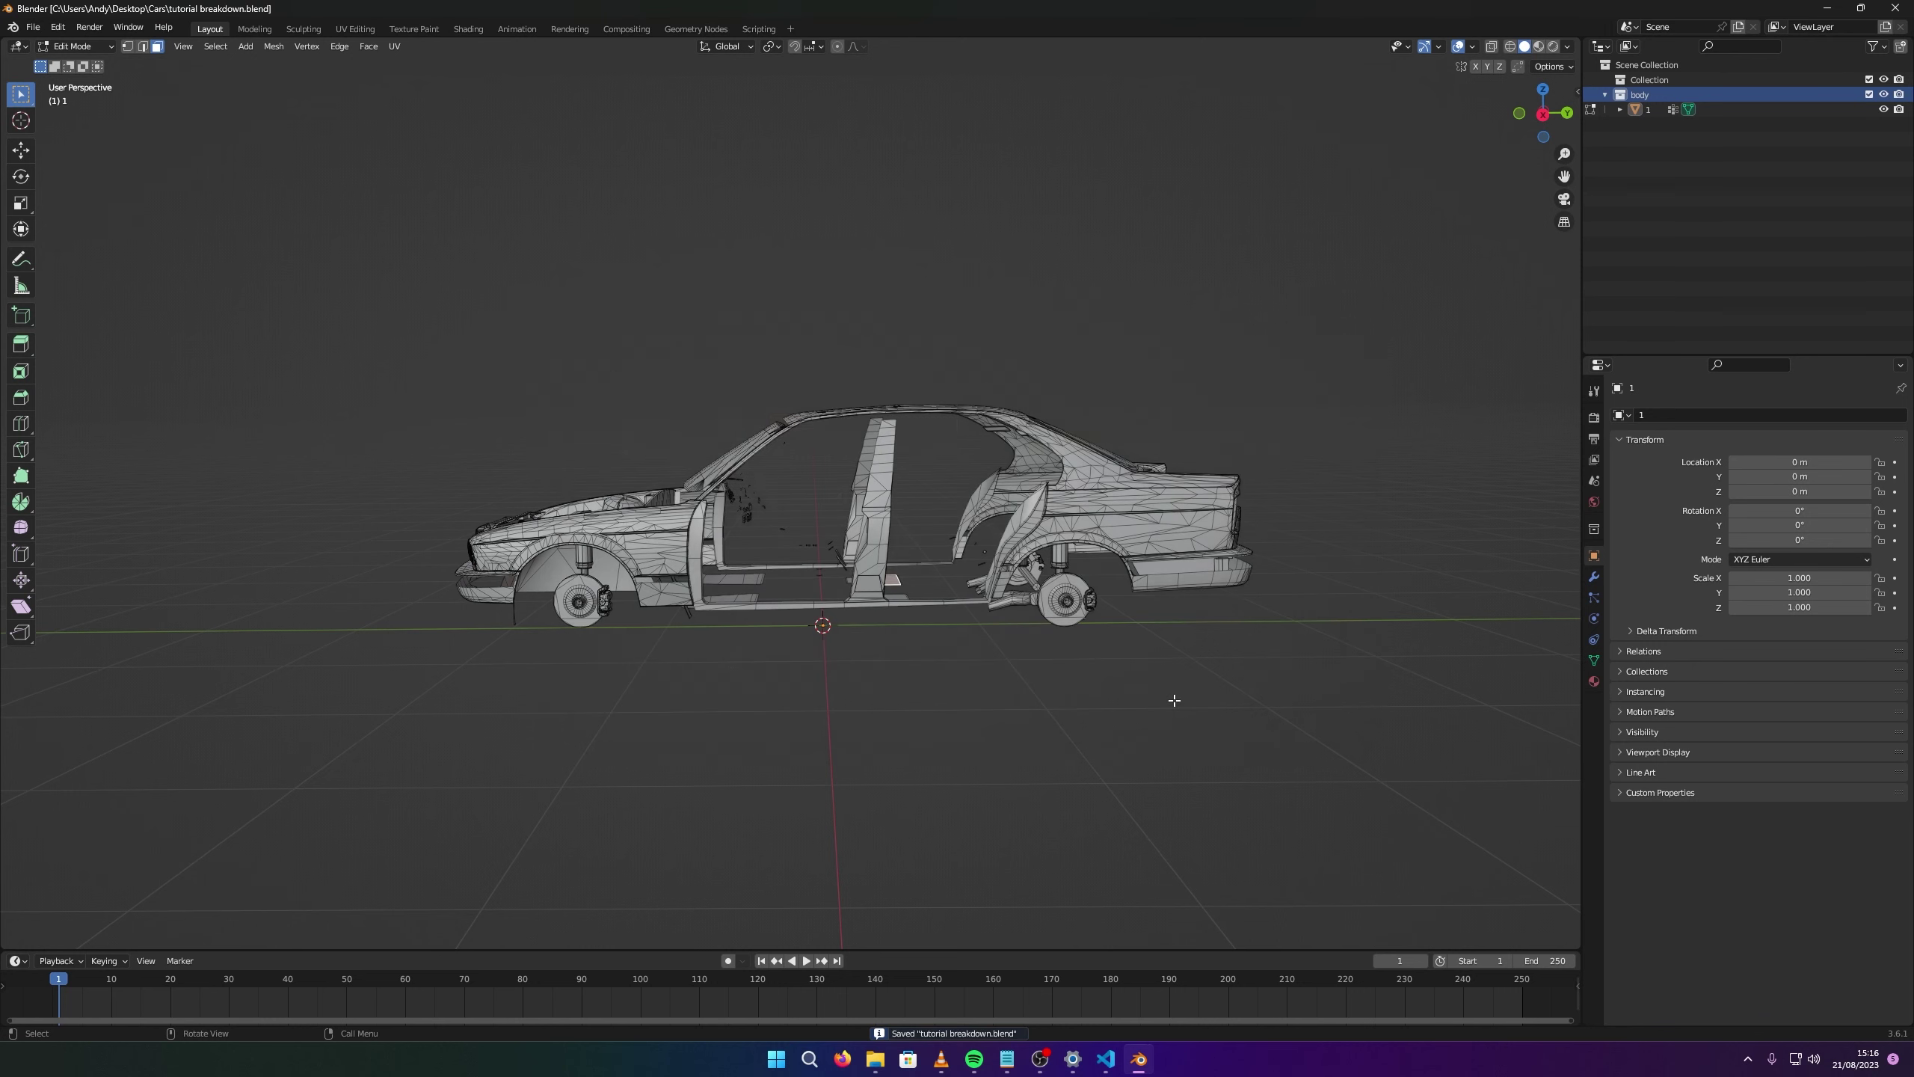
Hide the body collection and import bmwe34_dver_1_1_mlod.p3d from the proxy folder as Arma 3 P3D.
click(1884, 94)
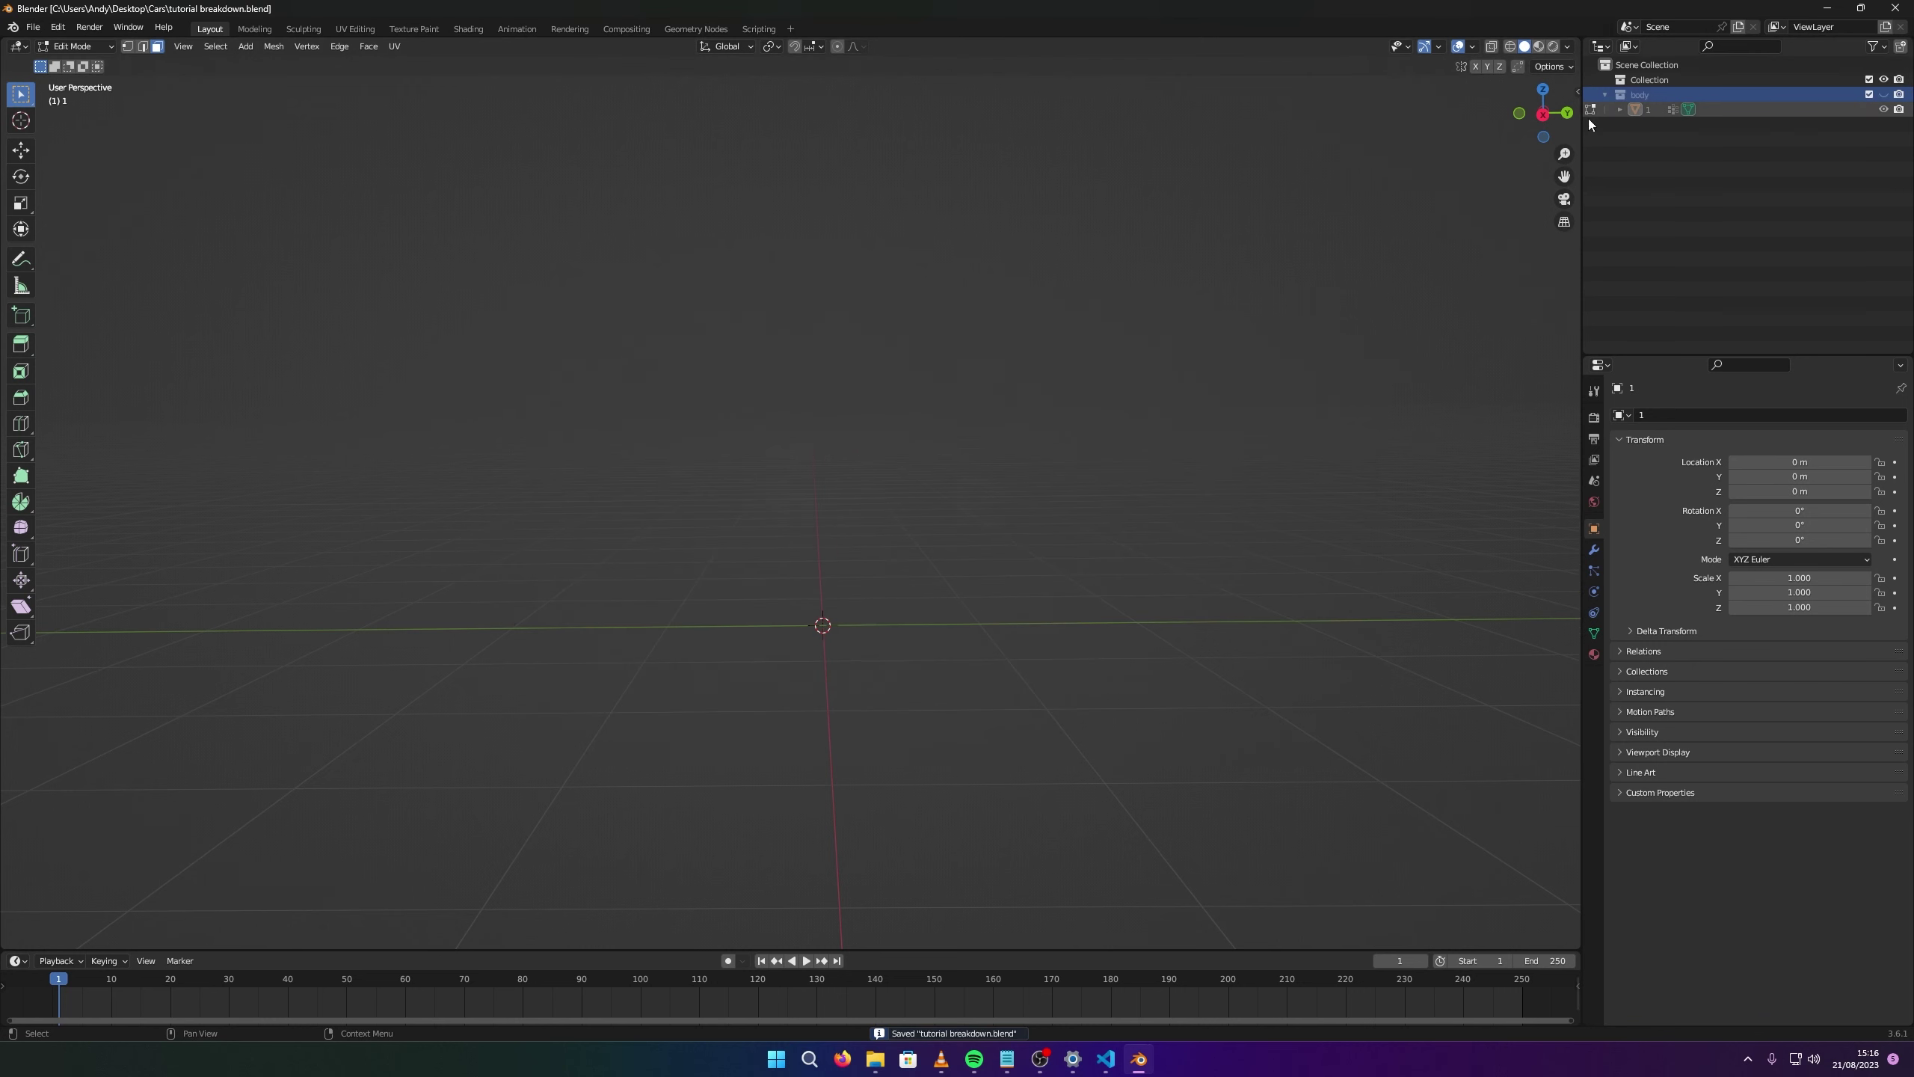
click(33, 27)
mouse_move(121, 229)
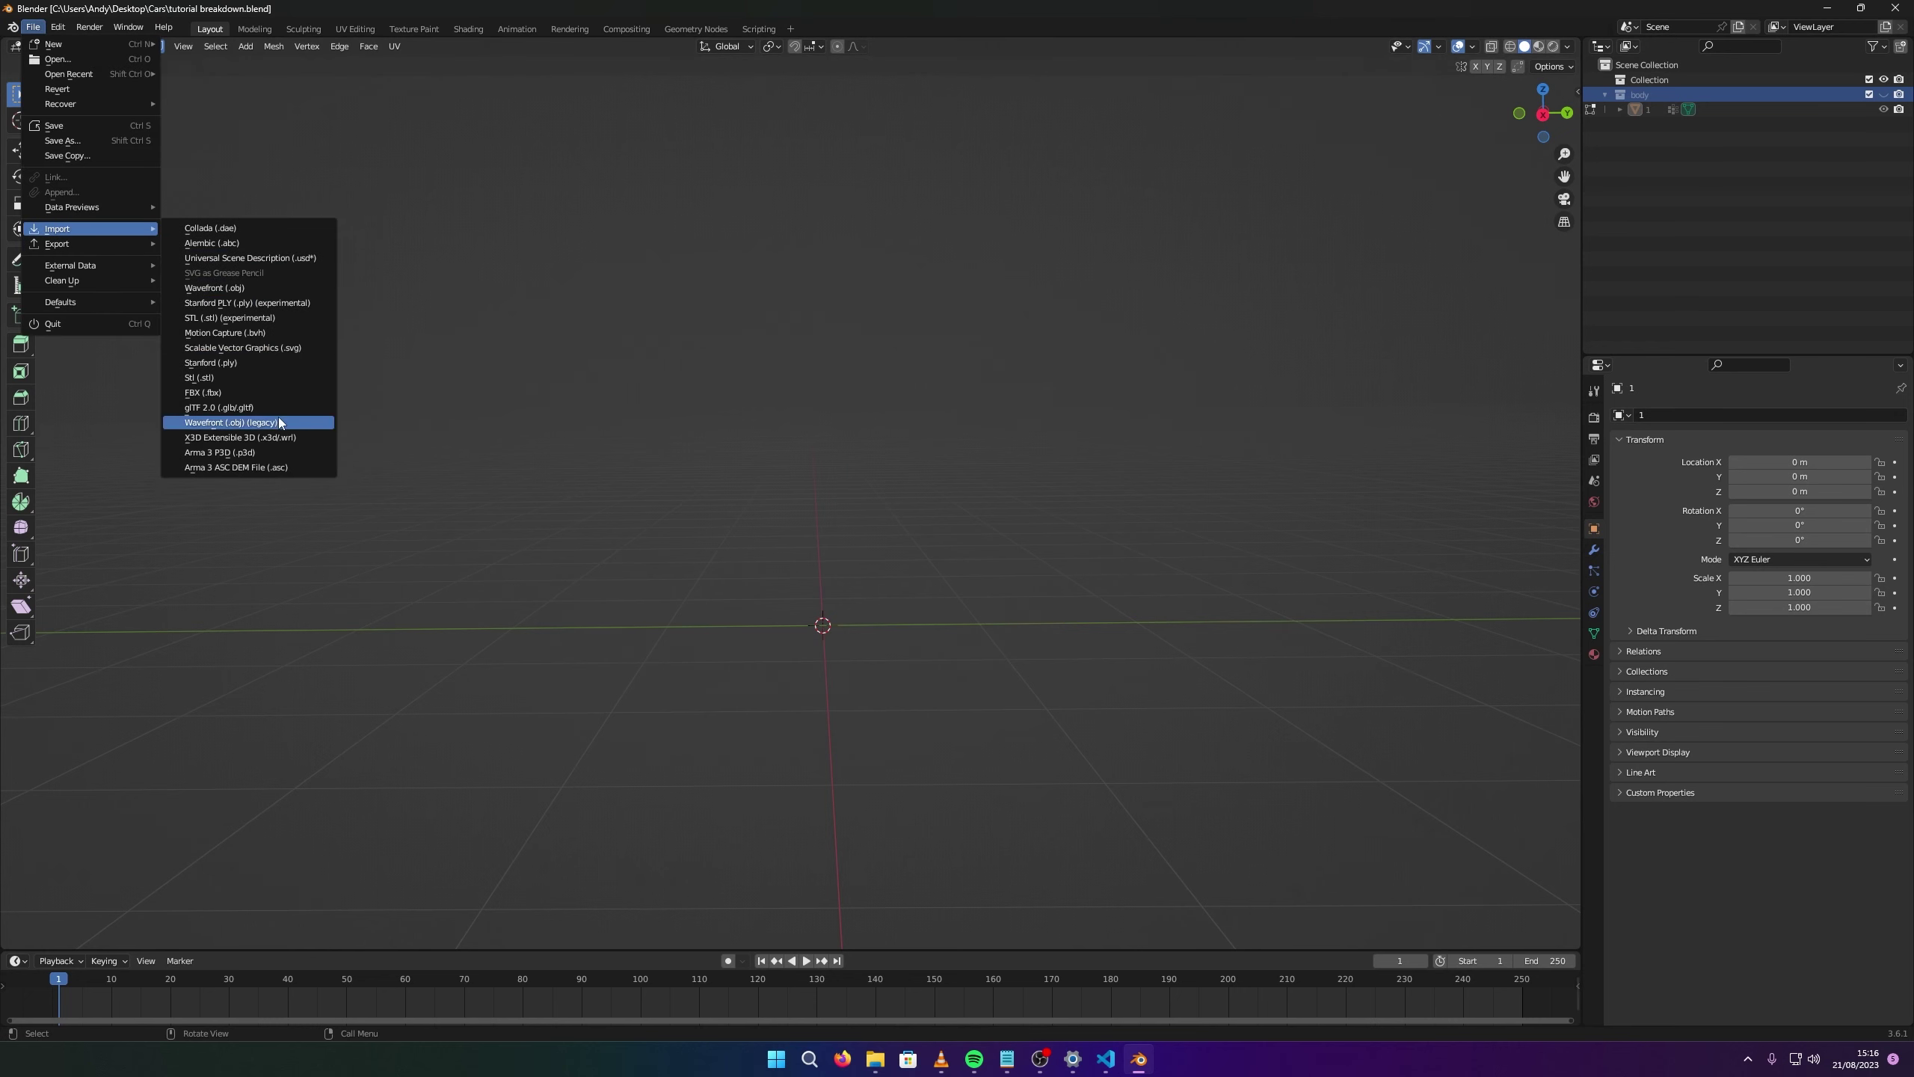
click(281, 452)
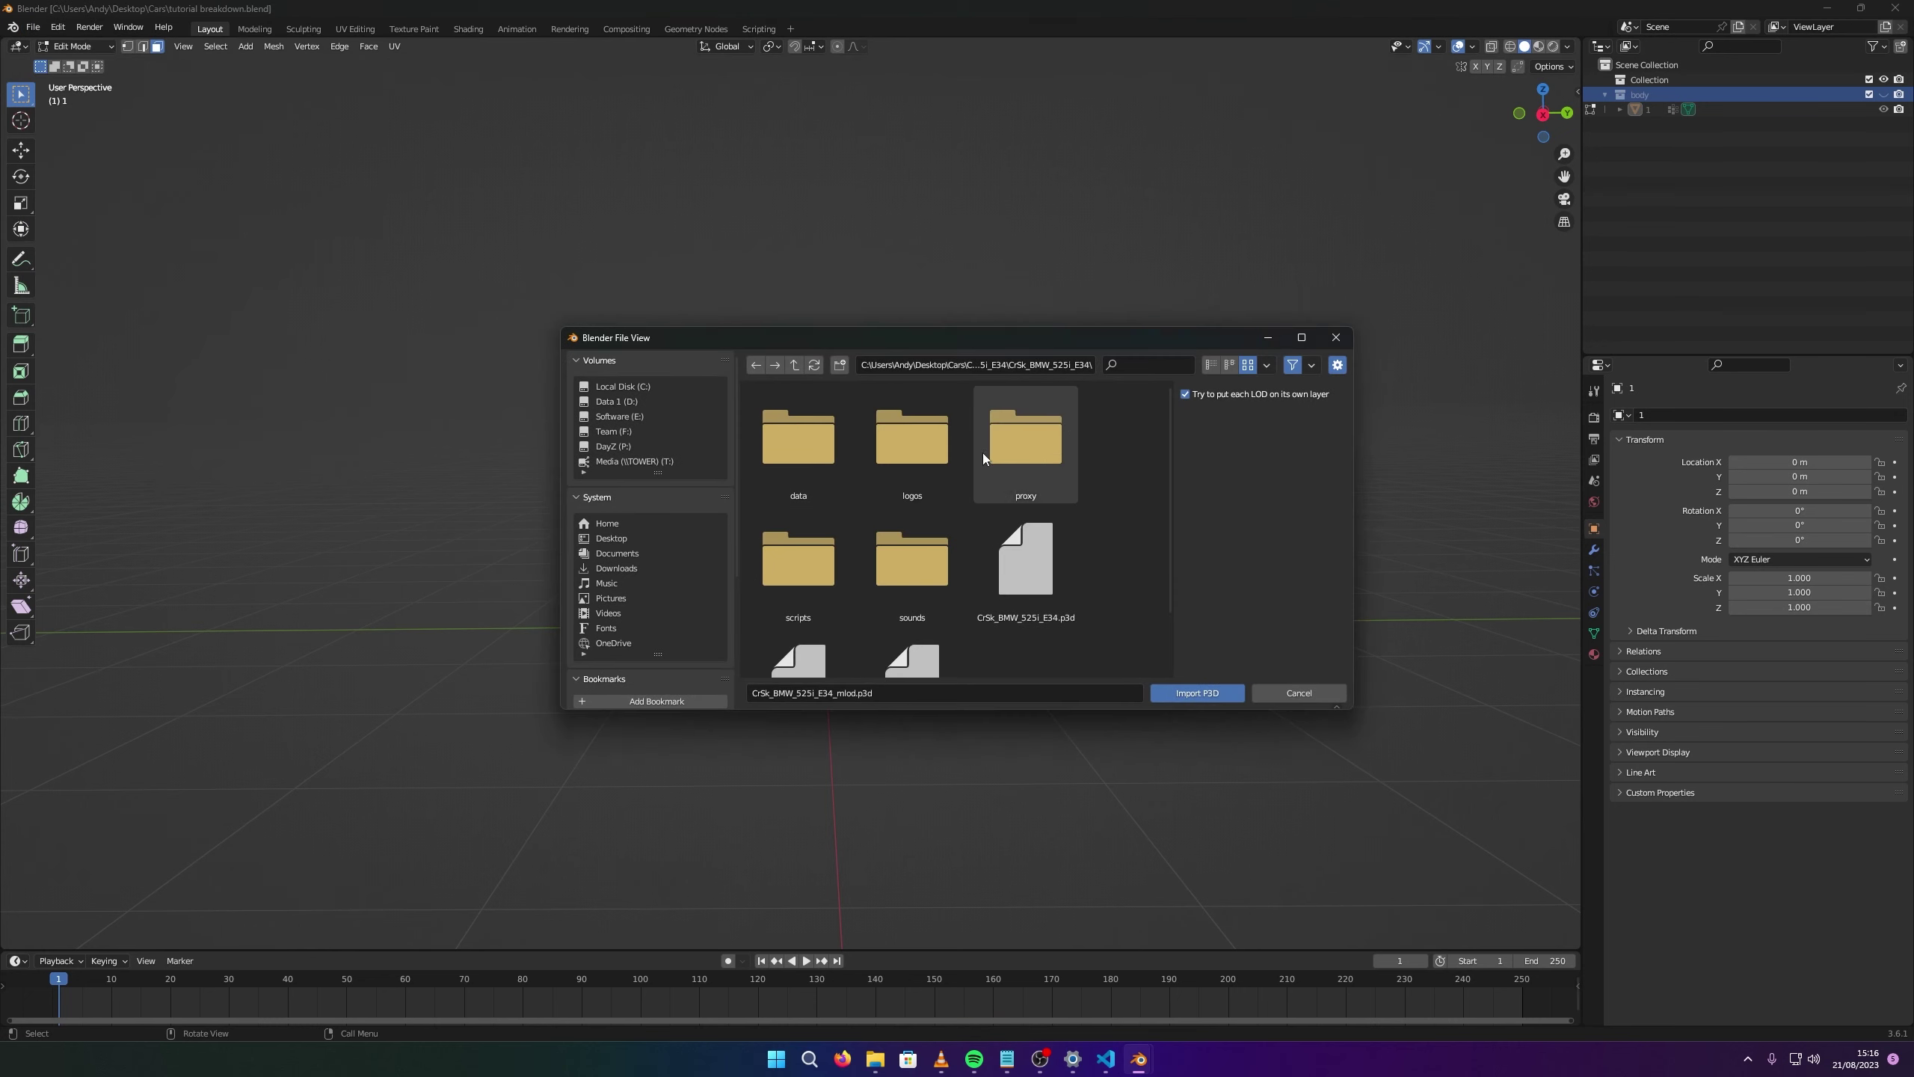
double_click(1044, 452)
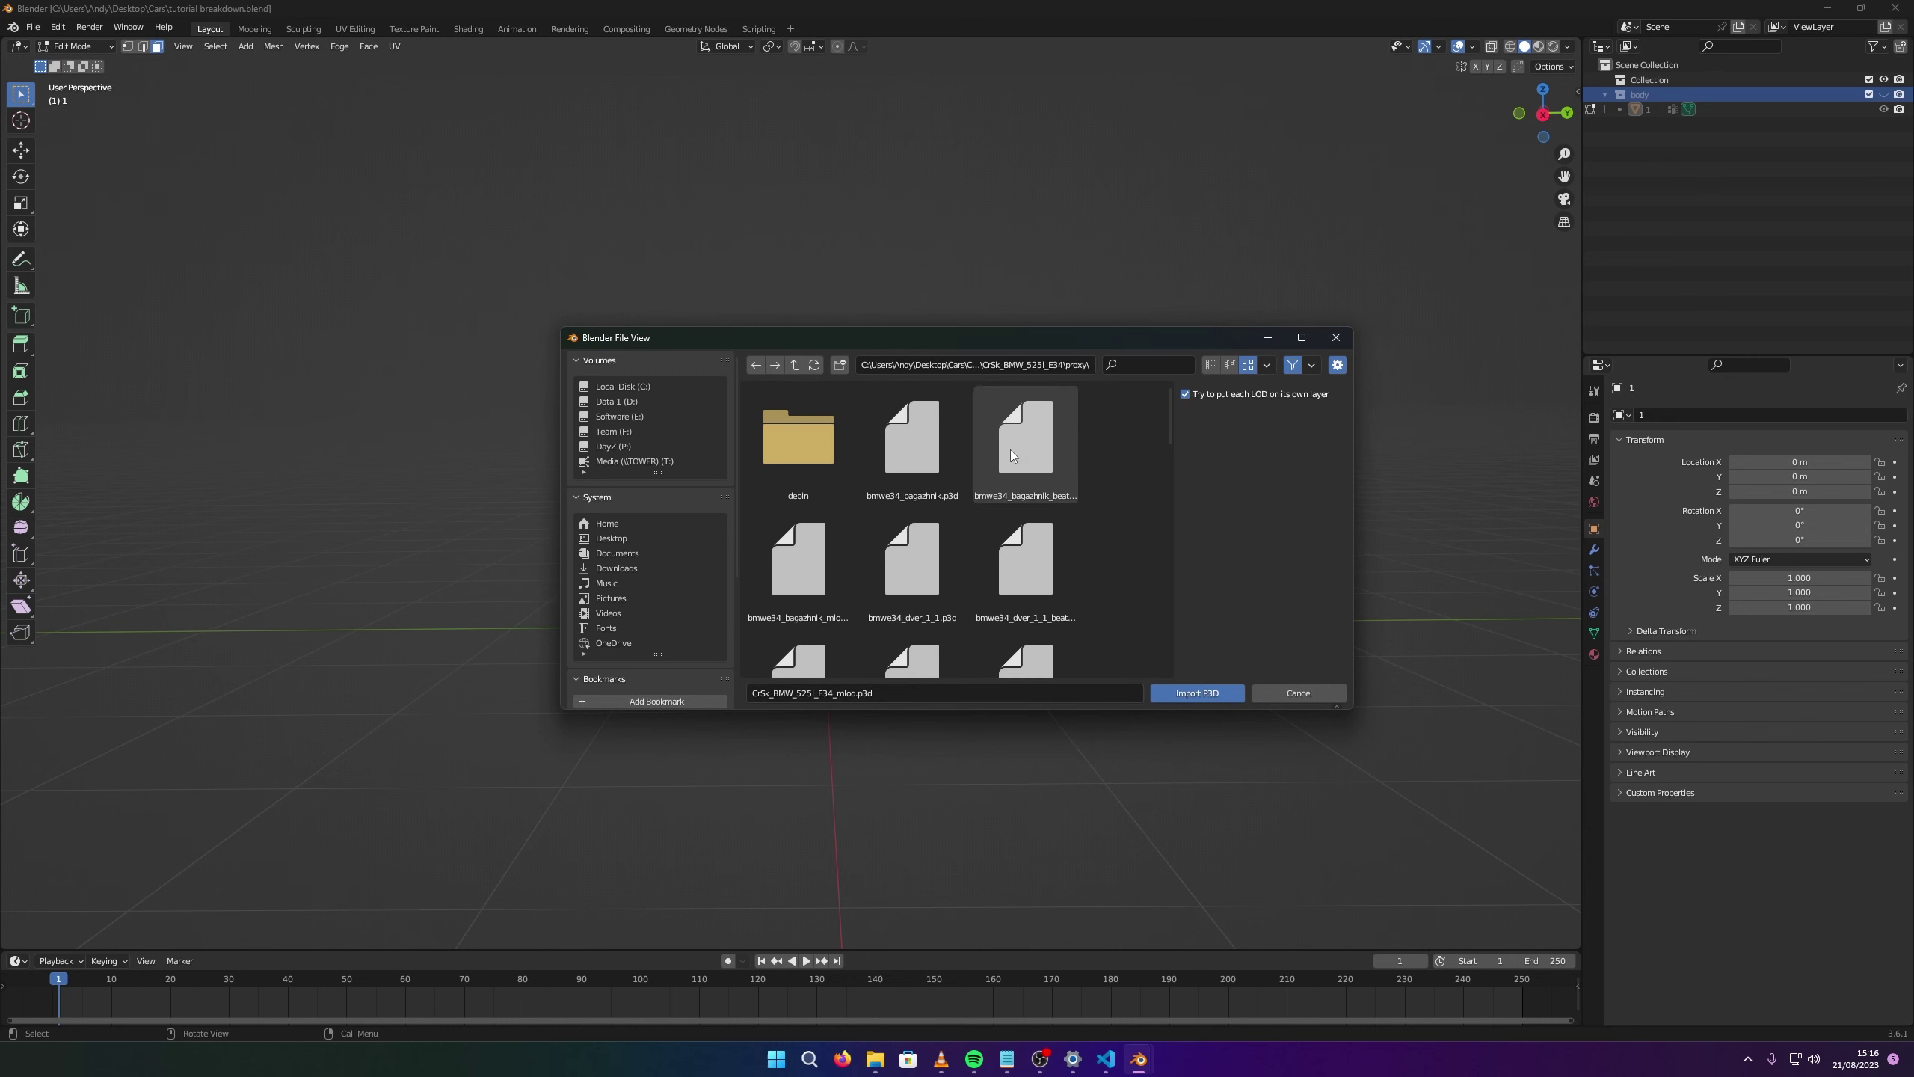
scroll(1062, 476, down, 5)
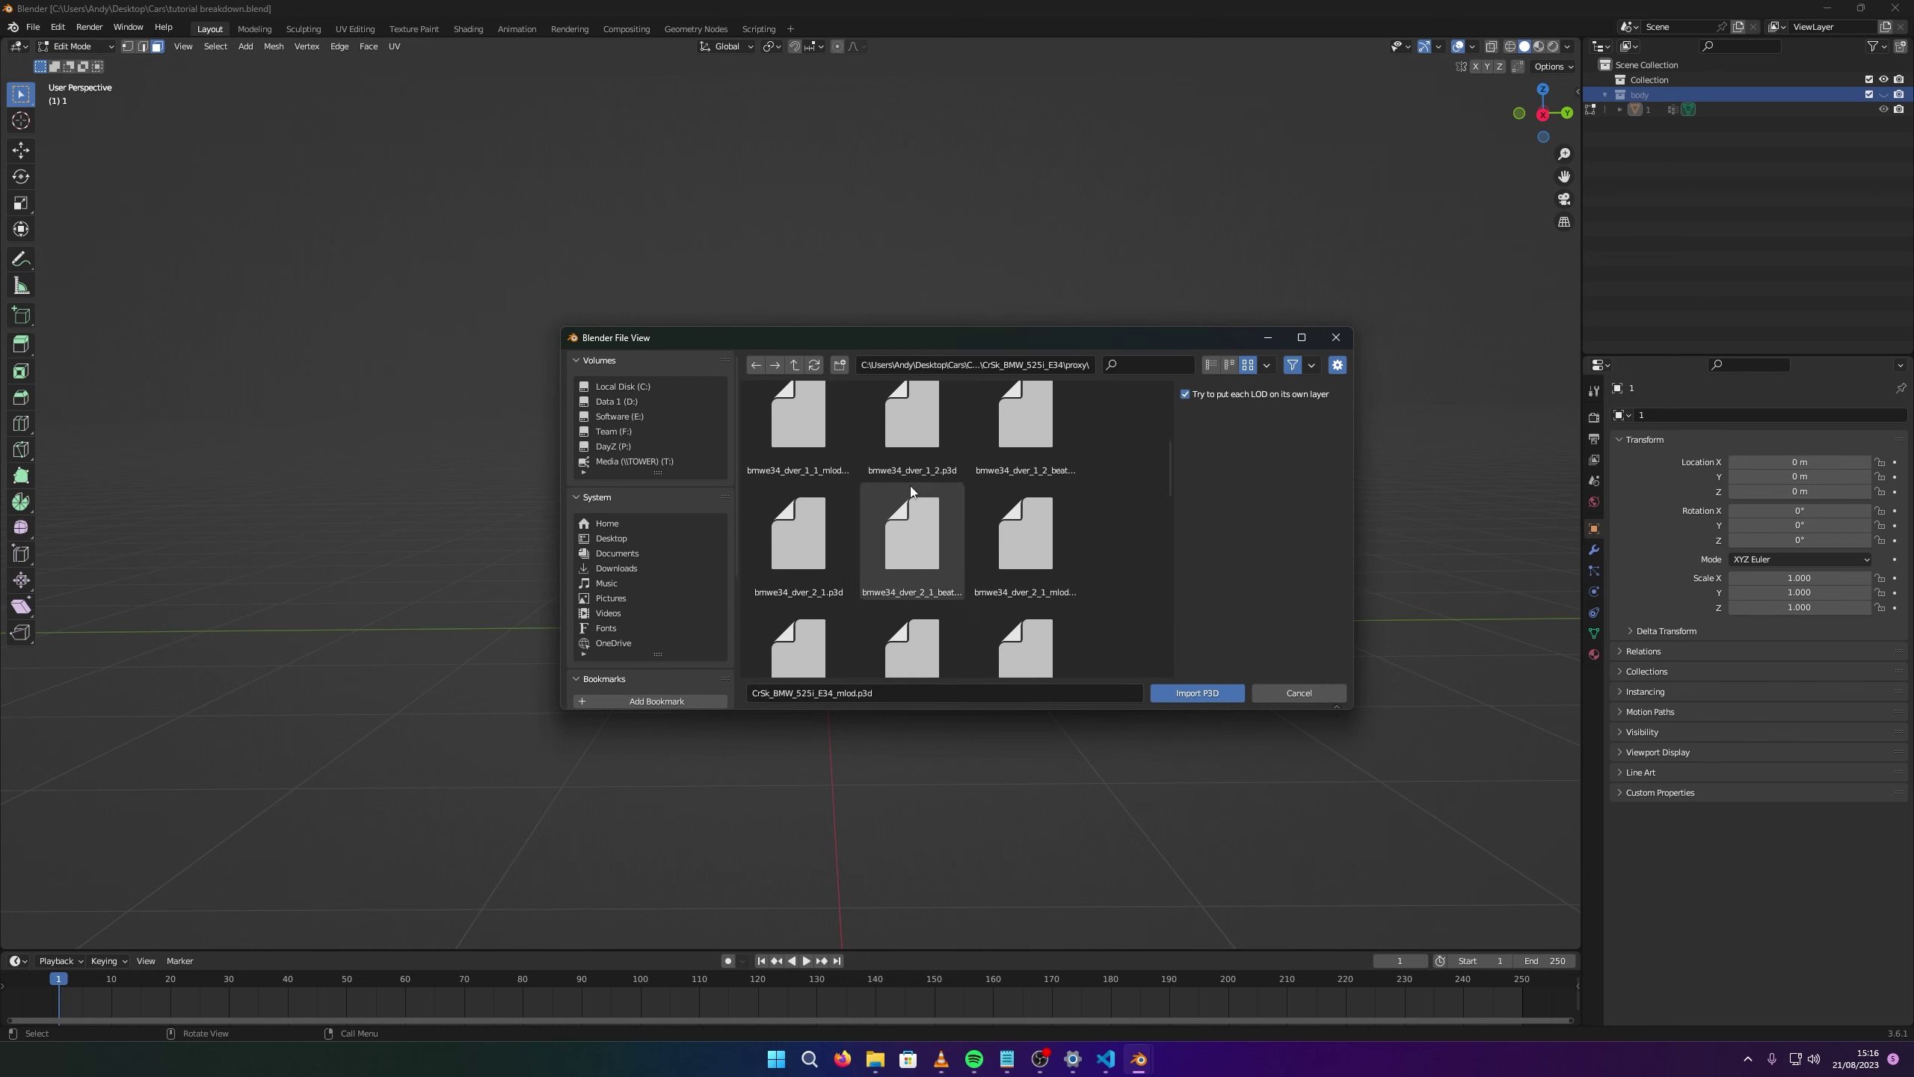
scroll(824, 442, up, 1)
click(824, 453)
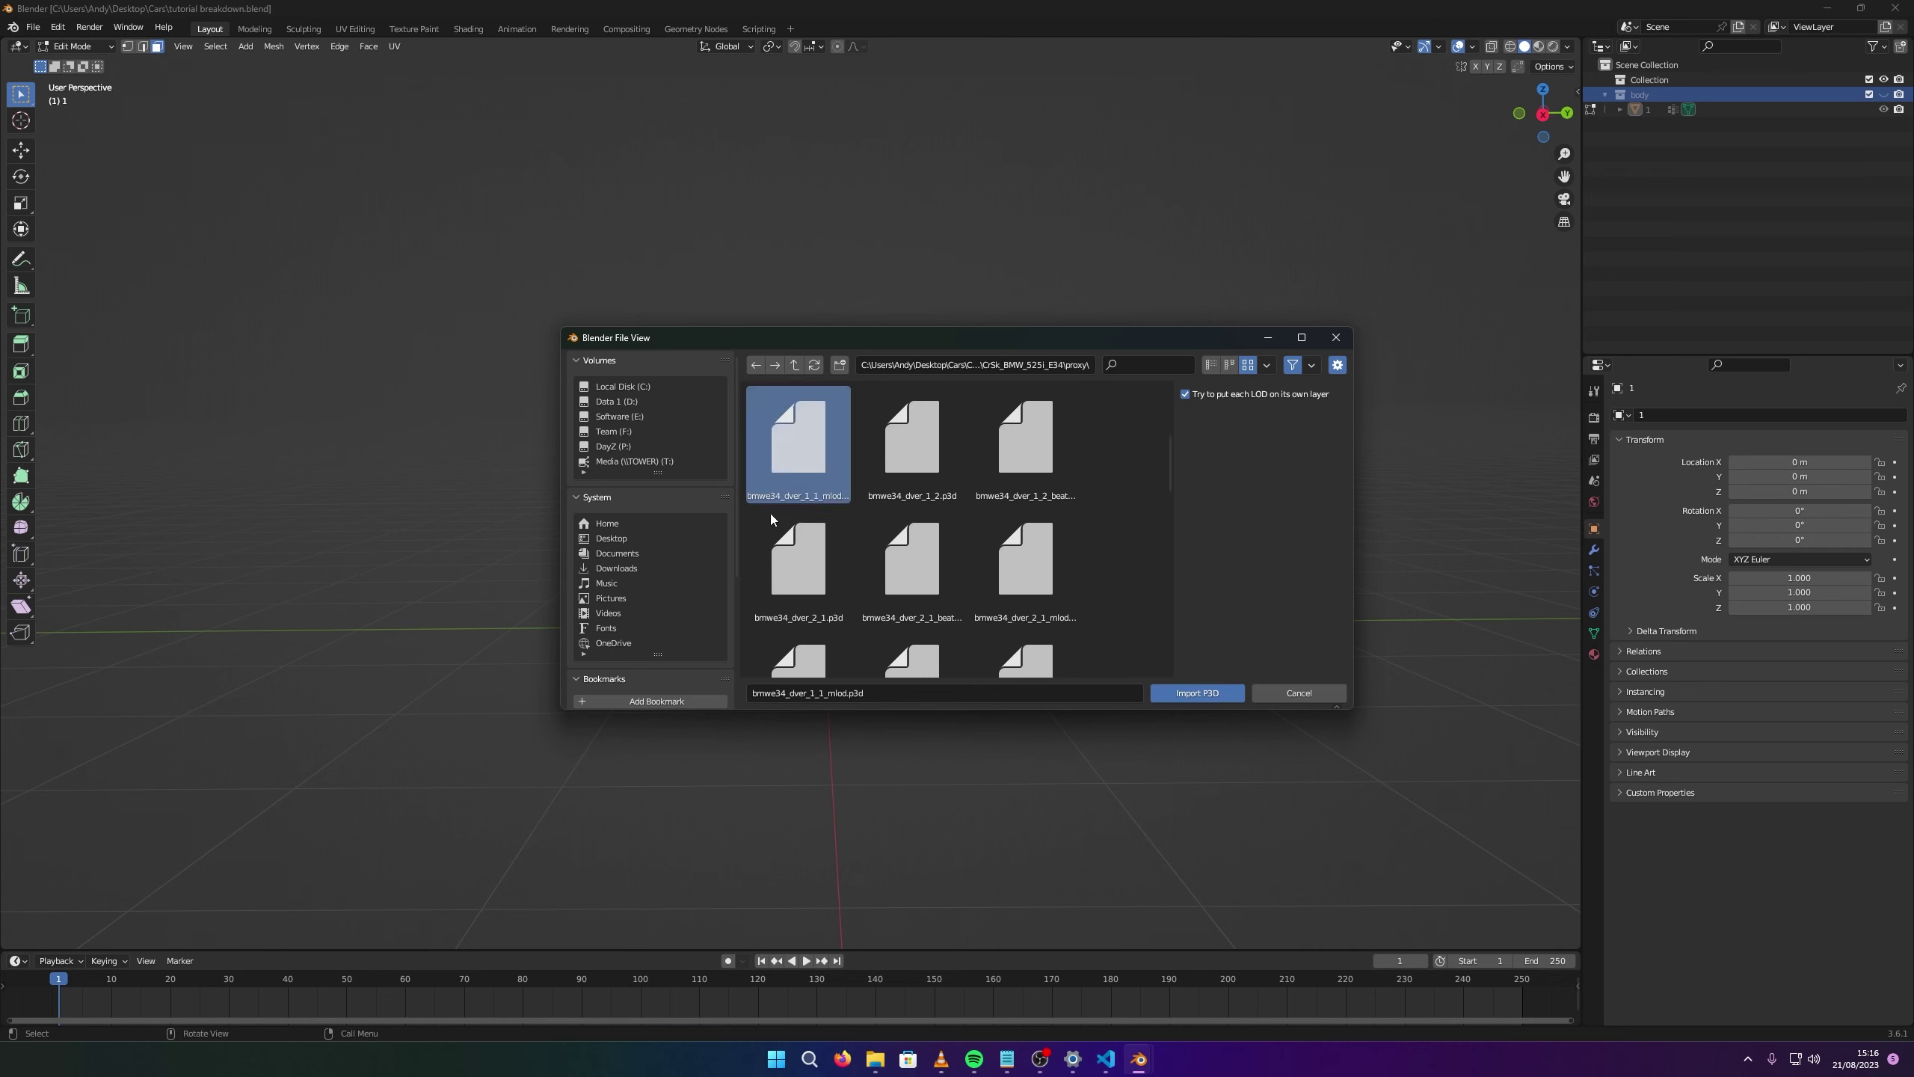
click(1204, 694)
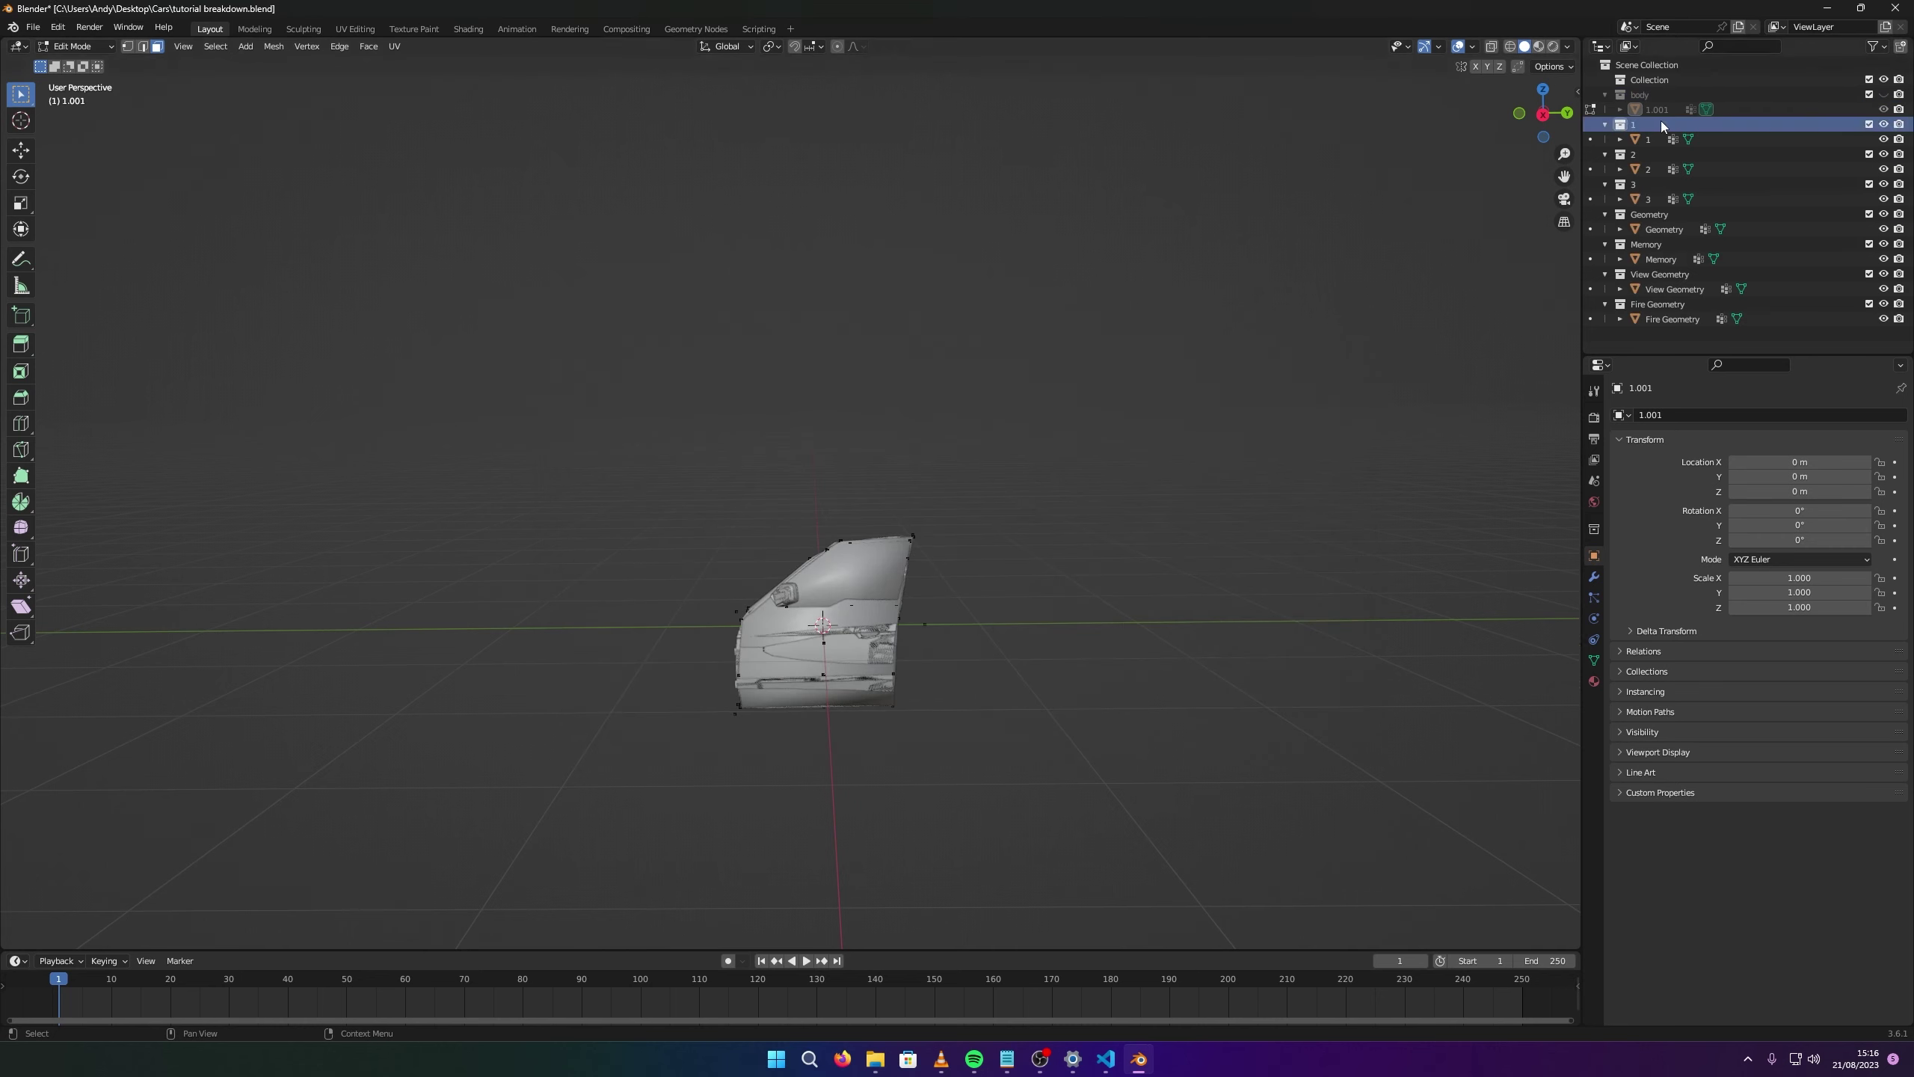
Delete collections 2 through Fire Geometry, keeping only the door's collection 1.
click(1639, 155)
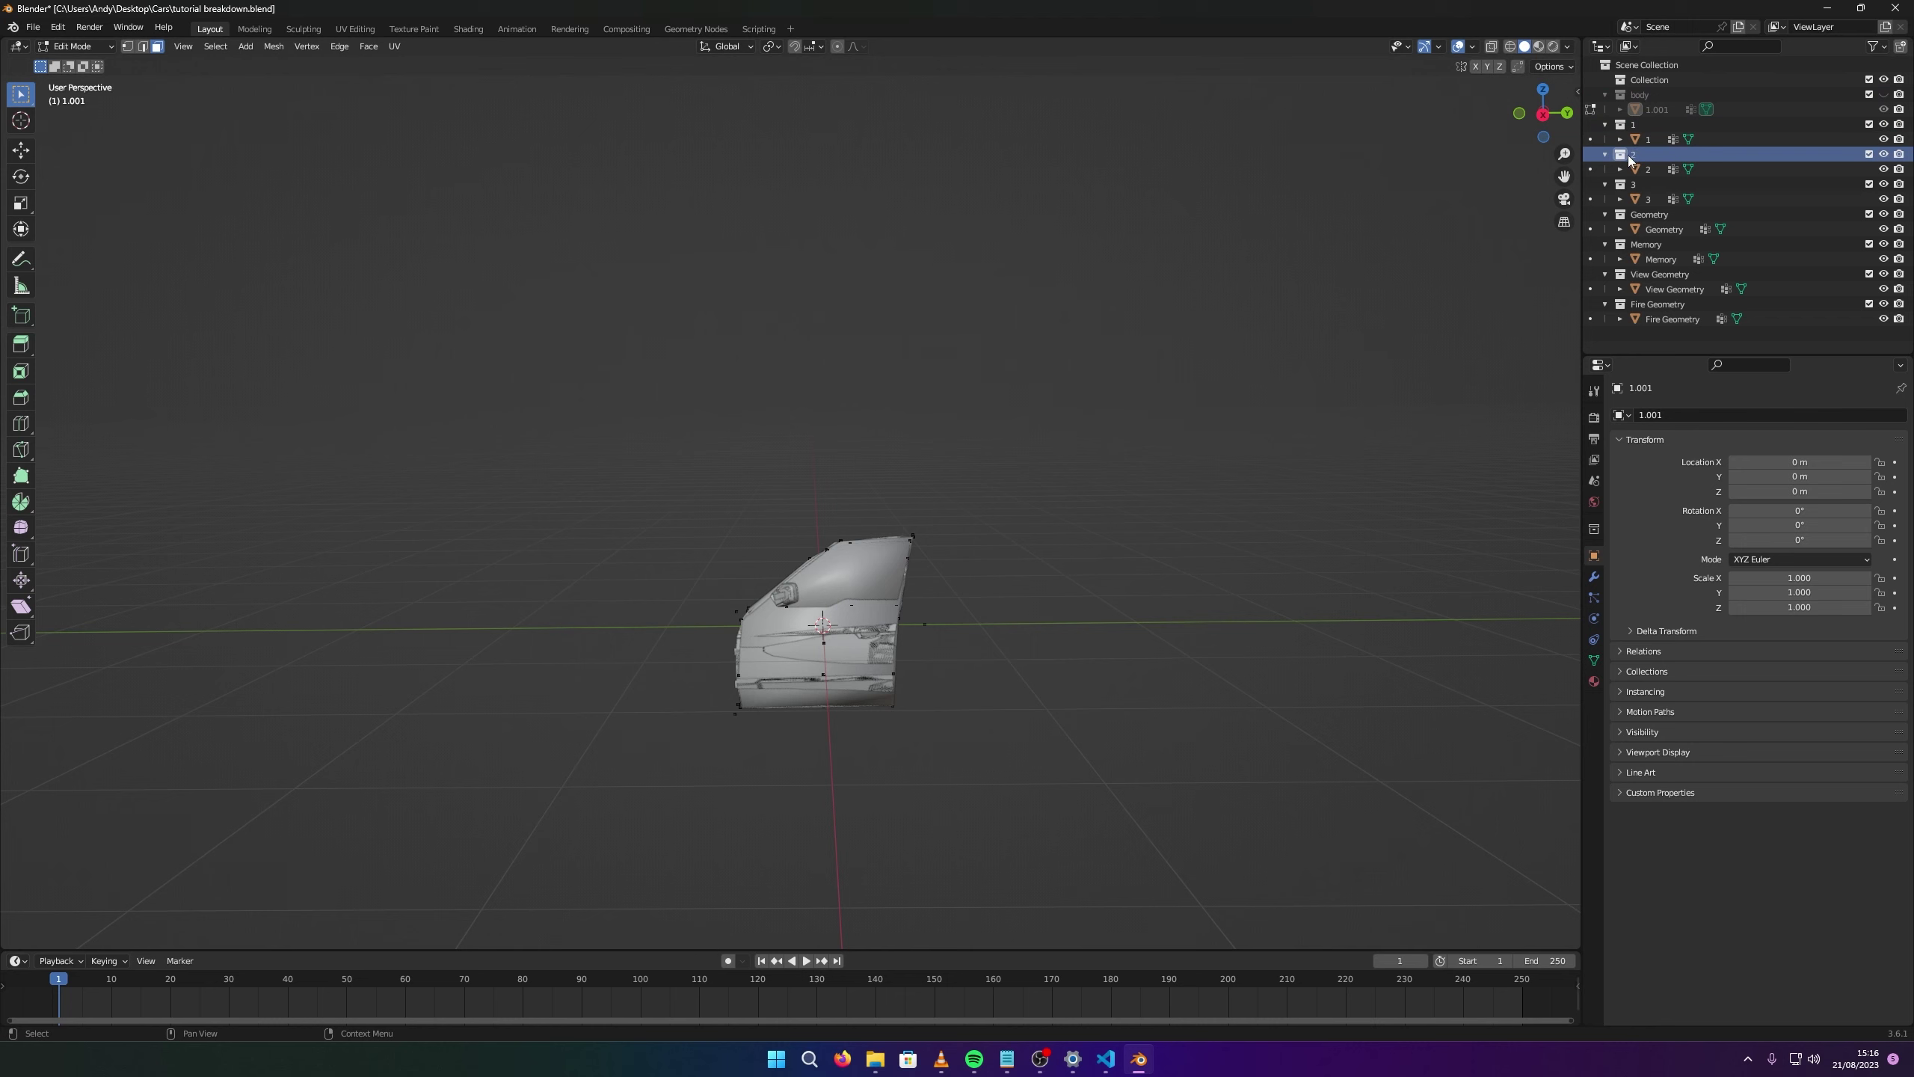
shift+click(1669, 317)
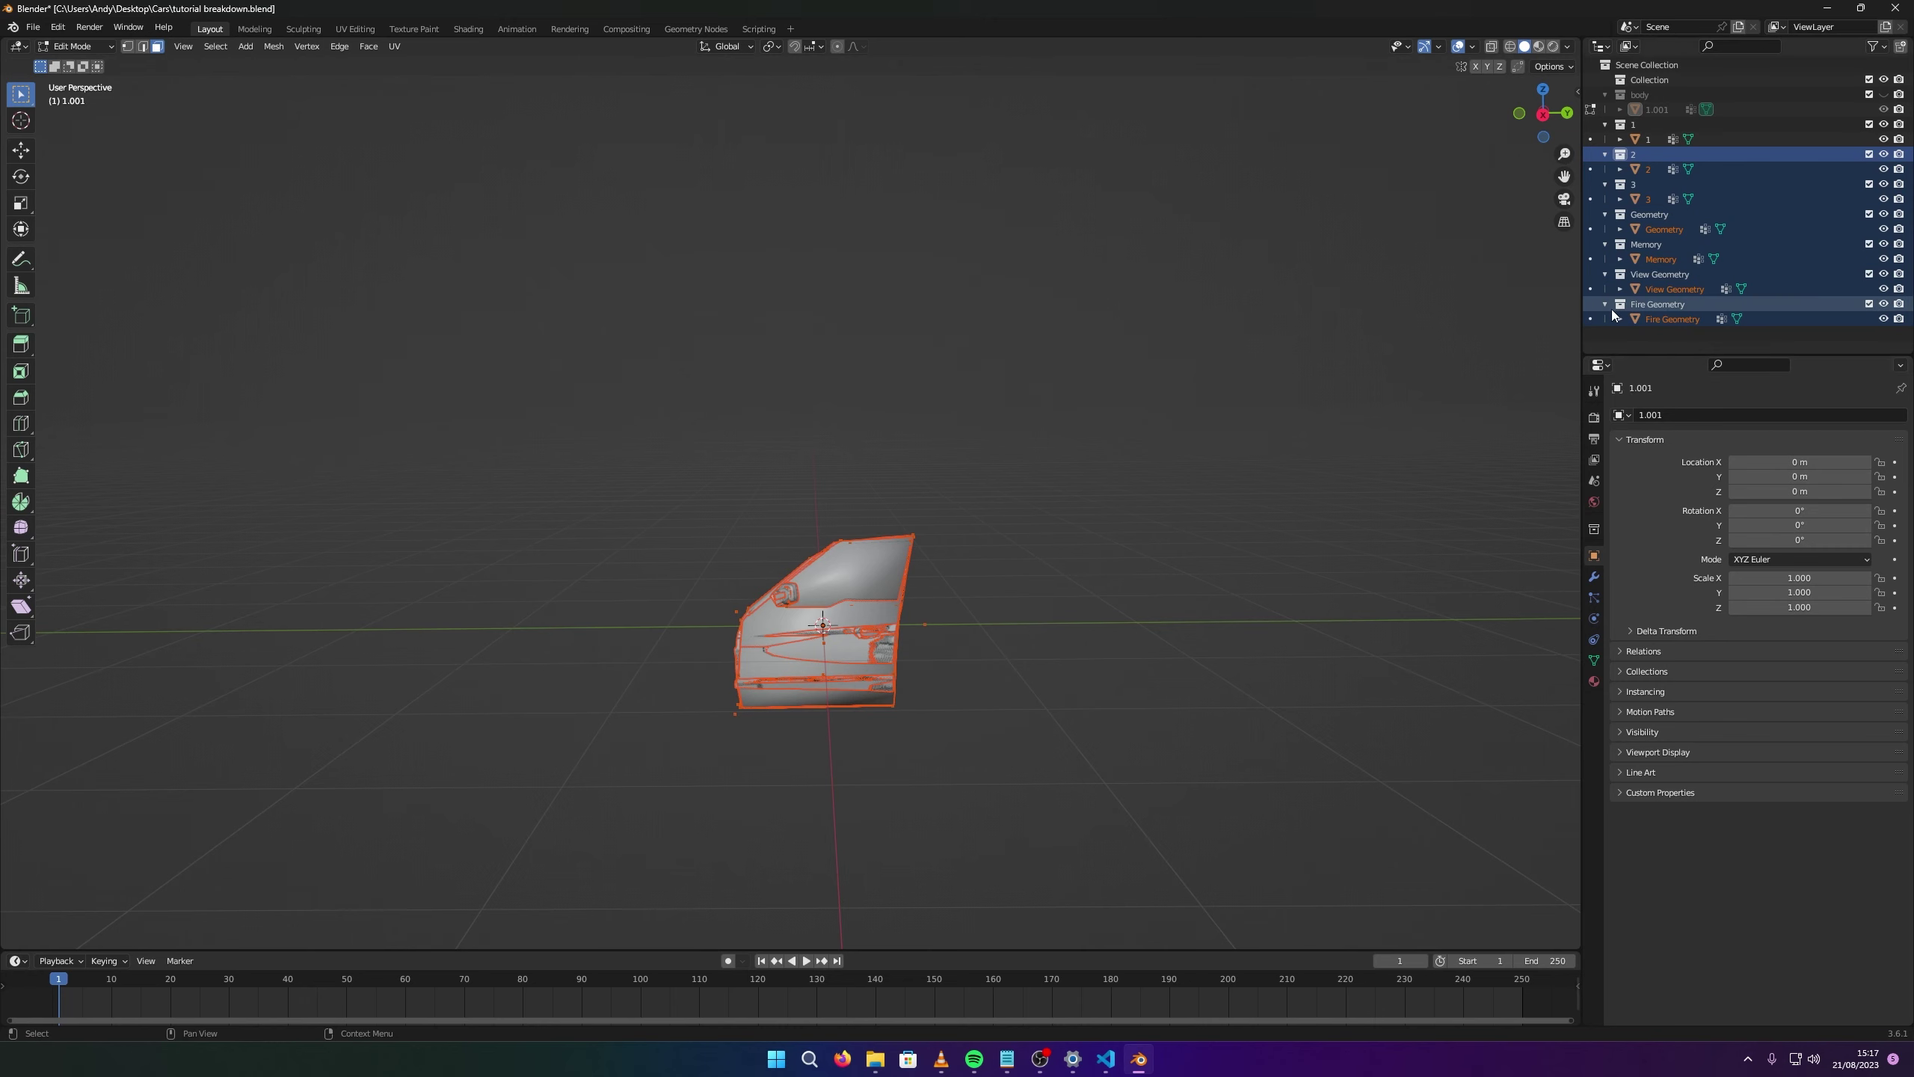
key(x)
click(1663, 139)
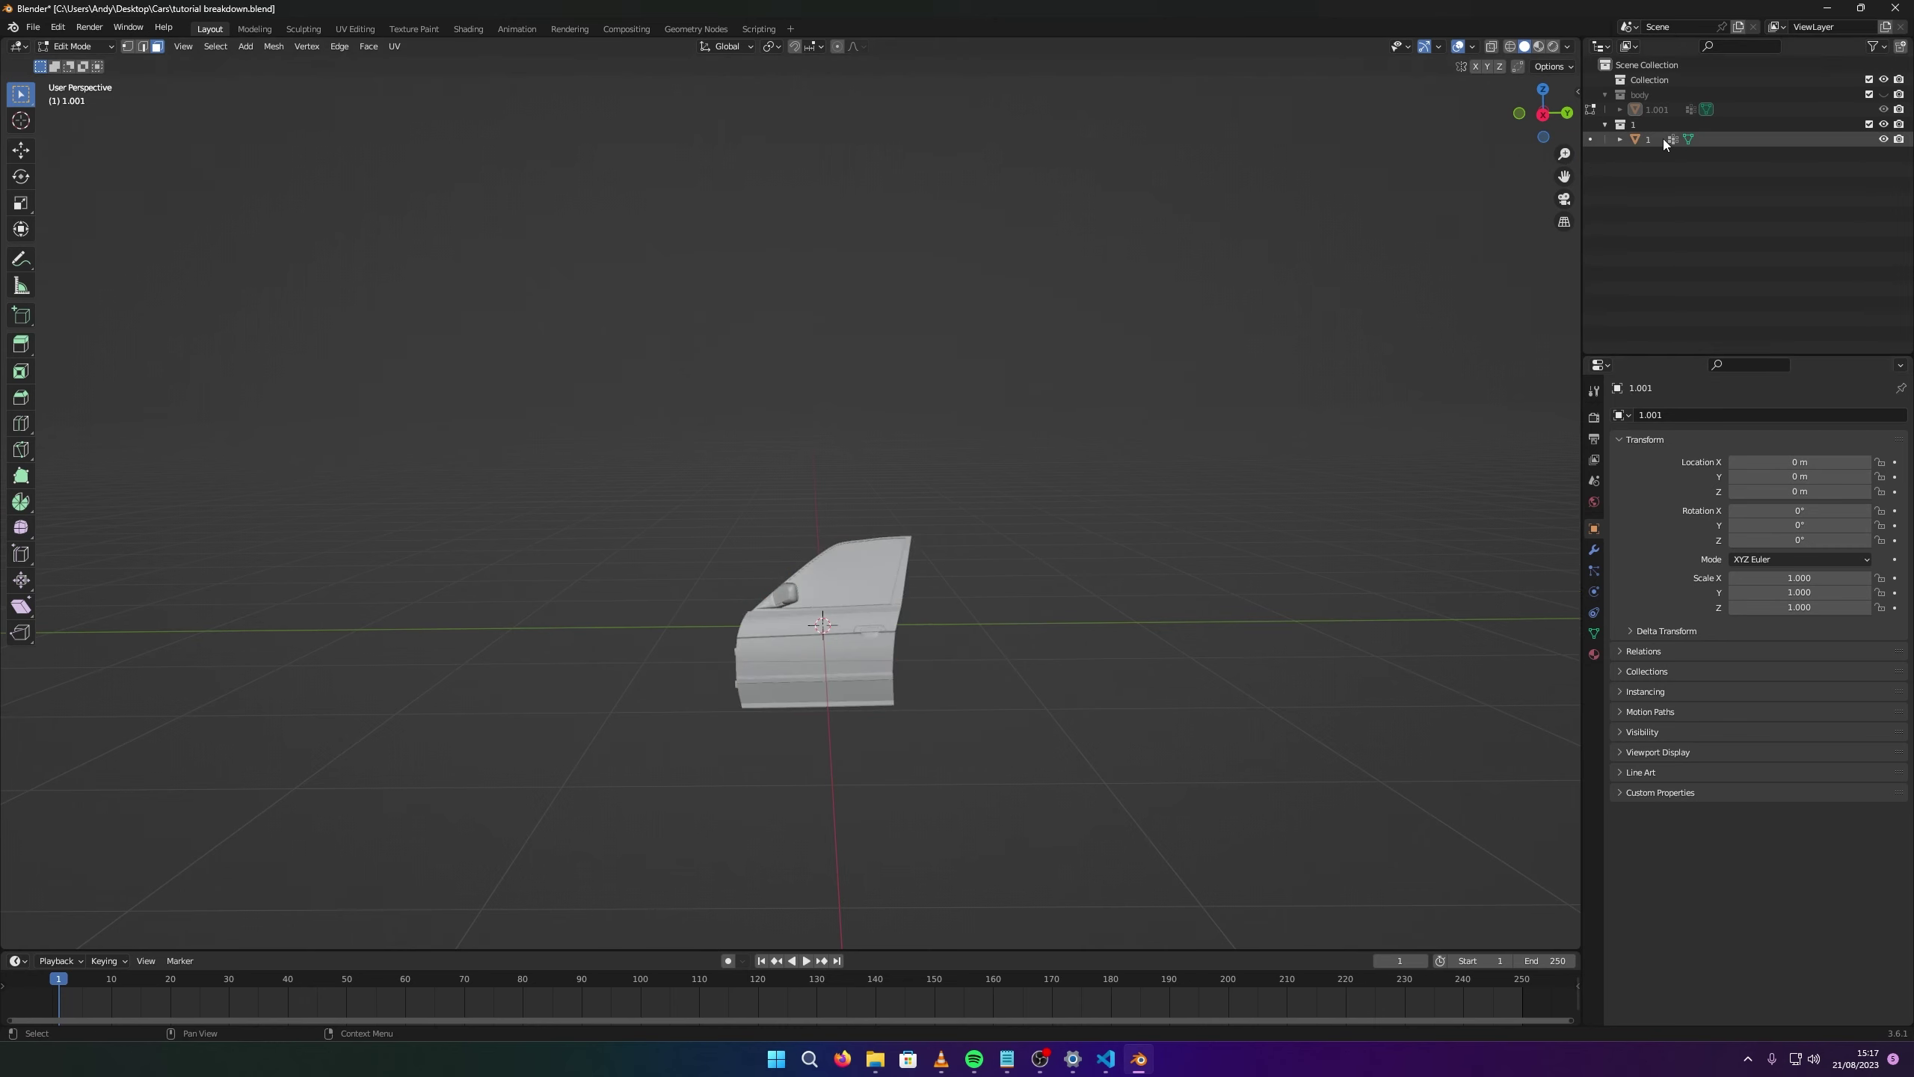
Orbit around the door mesh, toggling edit mode, to inspect it edge-on.
middle_drag(437, 399, 696, 397)
scroll(671, 671, up, 4)
middle_drag(670, 671, 903, 712)
key(Tab)
scroll(991, 704, down, 4)
click(586, 718)
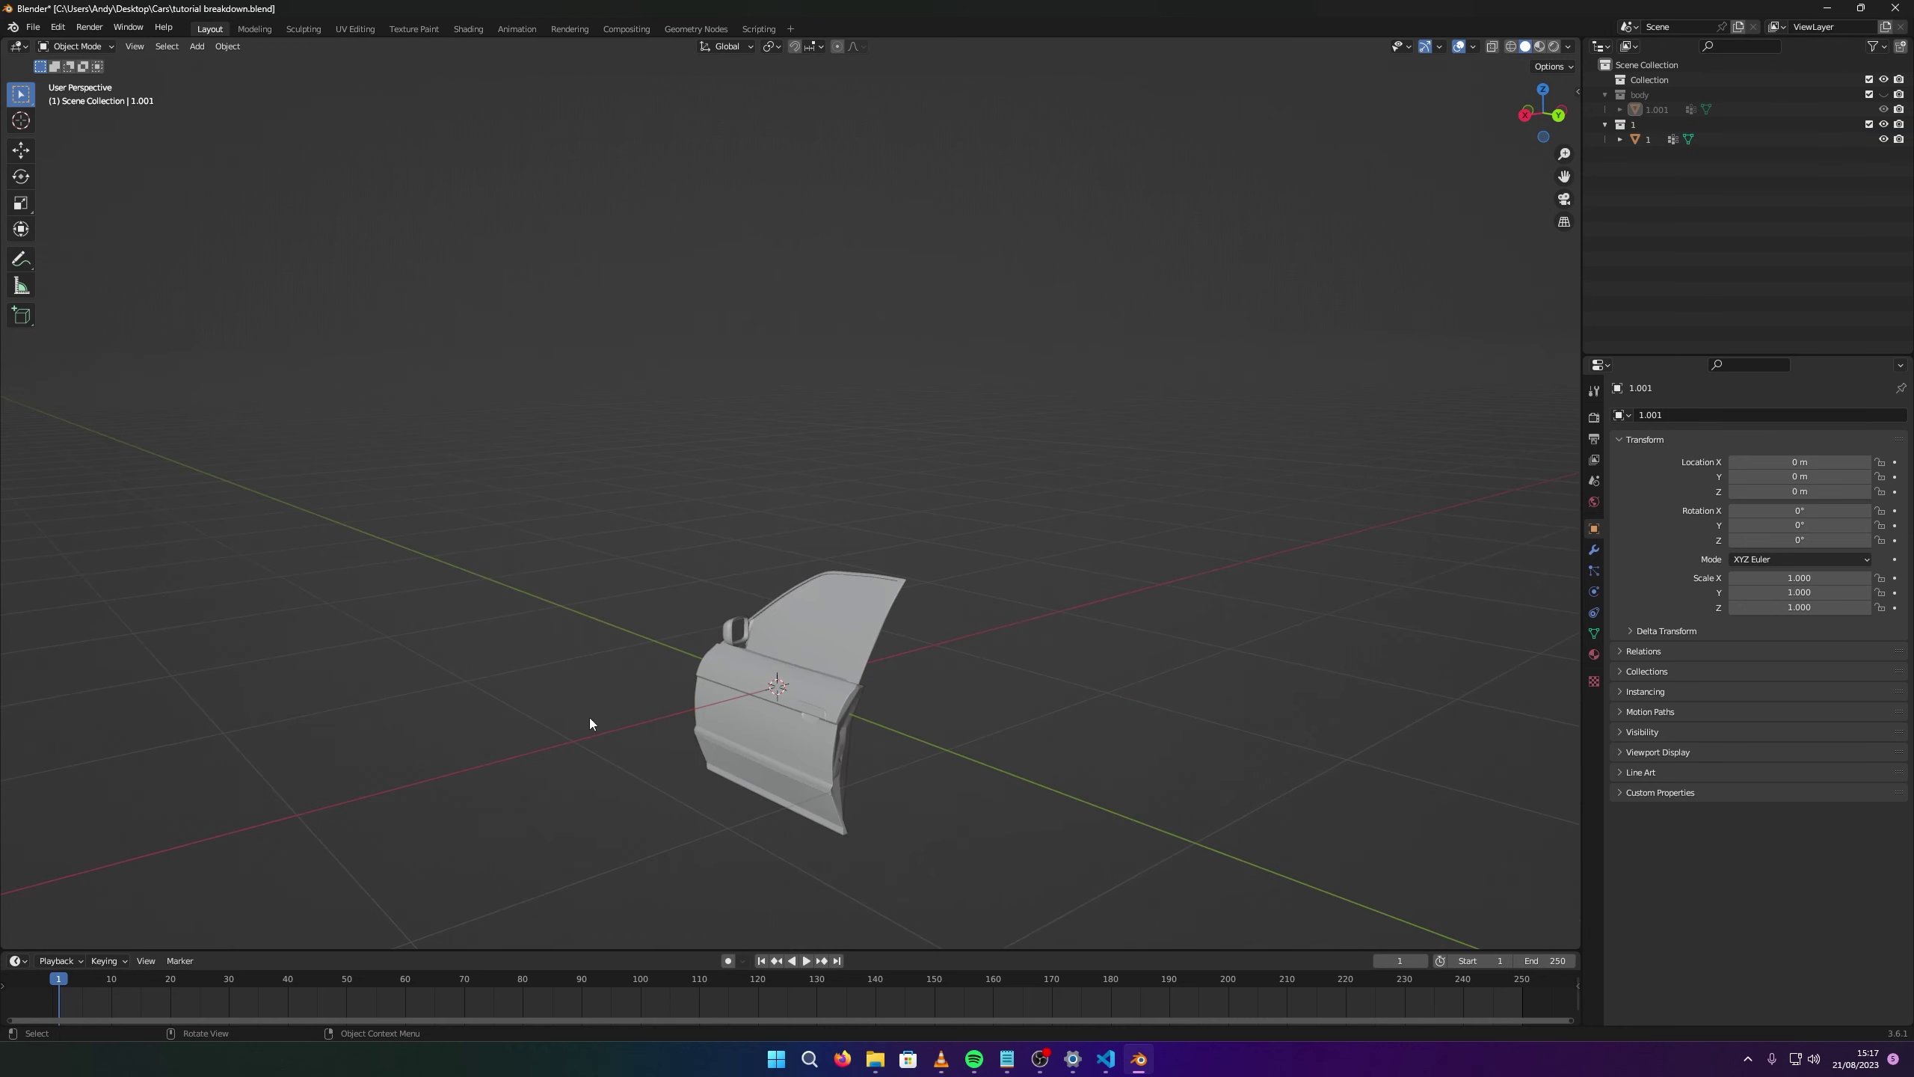
click(776, 723)
key(Tab)
middle_drag(776, 723, 1144, 759)
click(1252, 641)
middle_drag(1299, 449, 1116, 452)
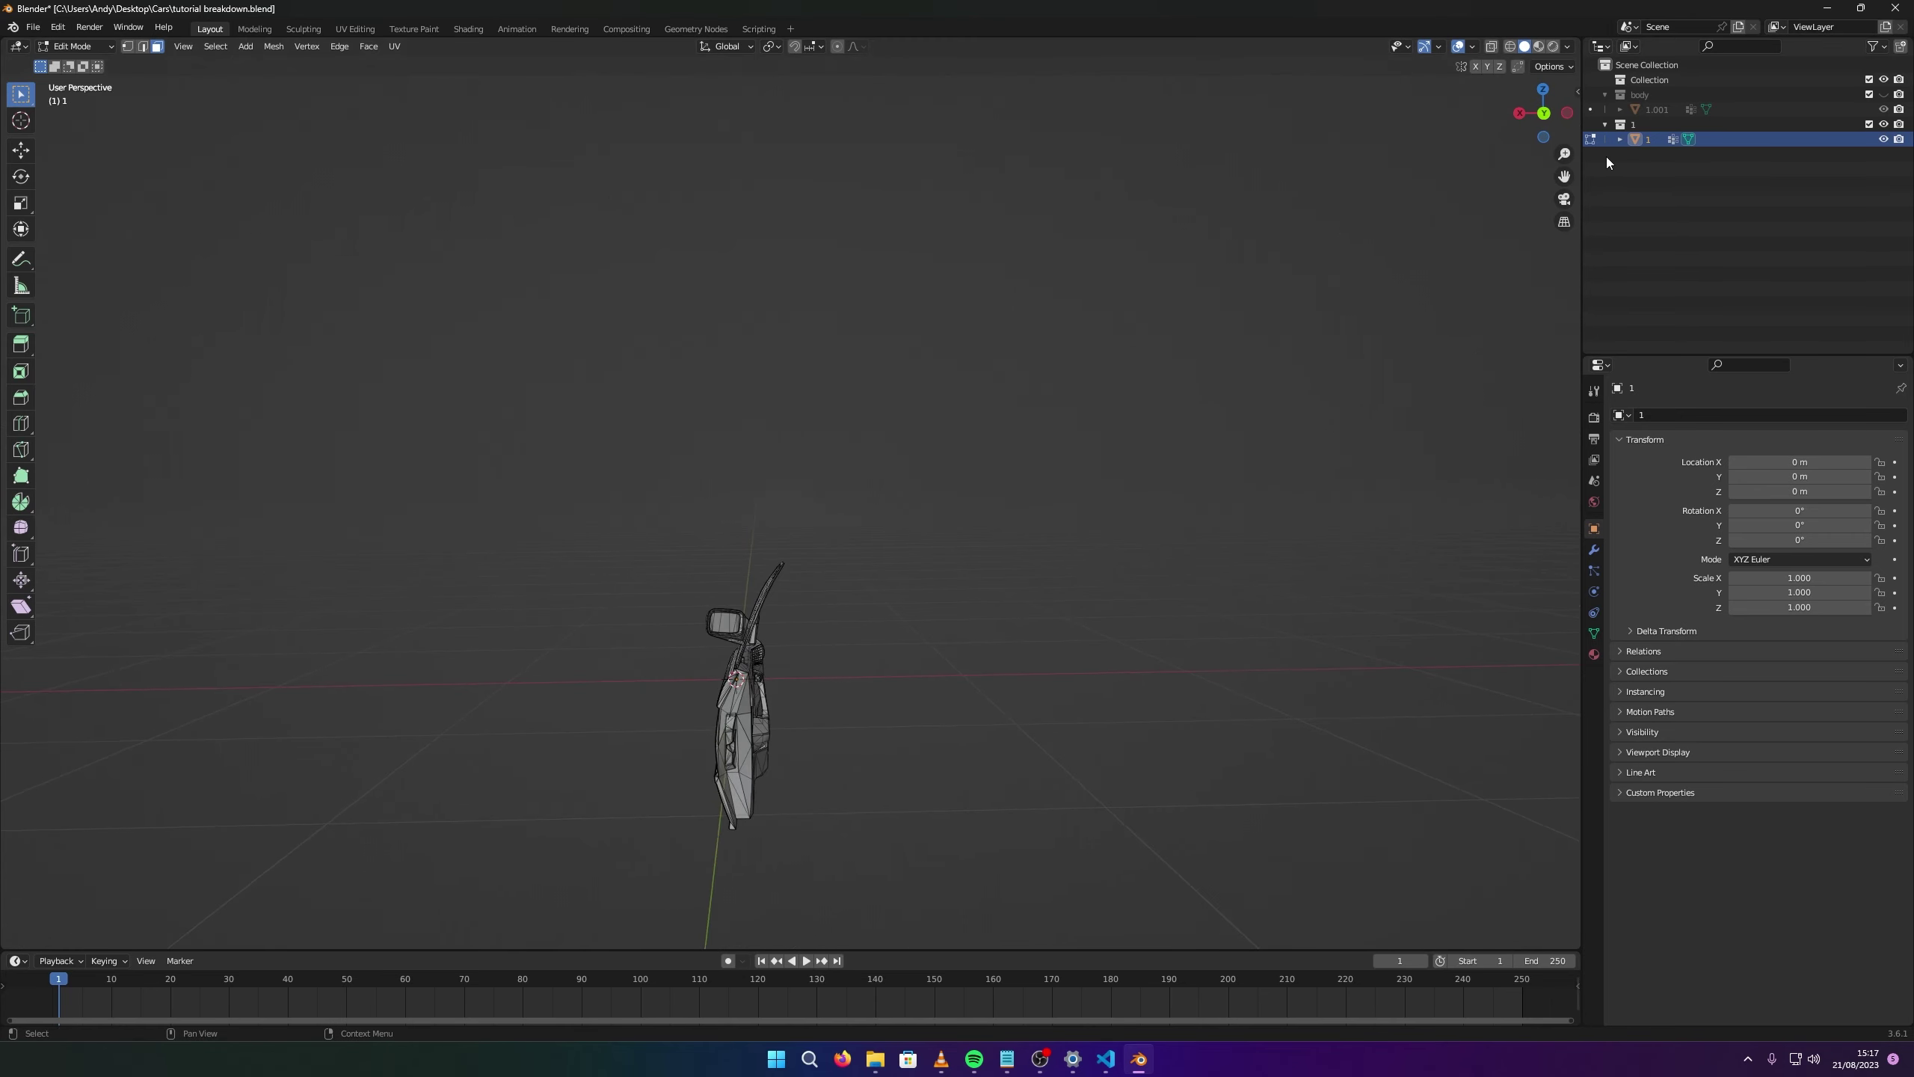
Unhide the body and Collection, switch to wireframe, and view the car from the Back.
click(1884, 80)
click(1884, 95)
click(1884, 79)
click(1884, 109)
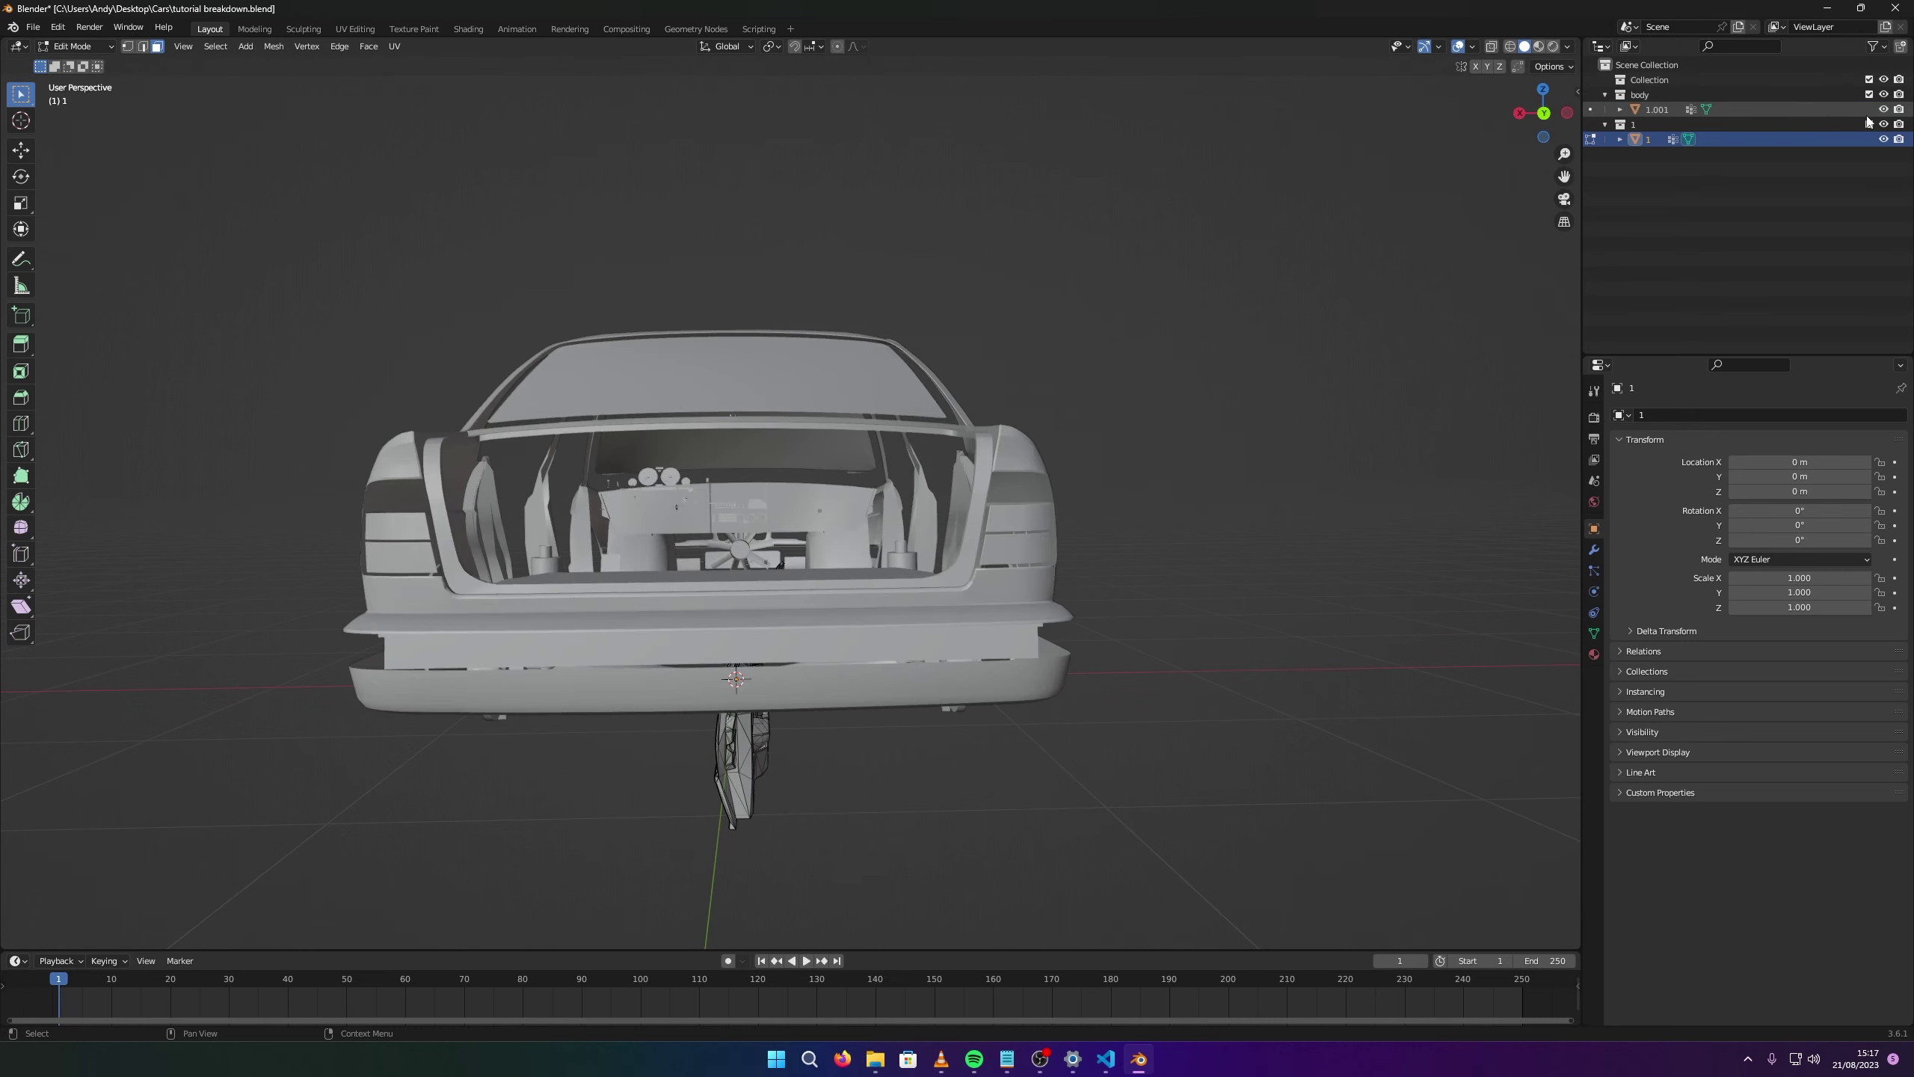
middle_drag(991, 265, 1009, 264)
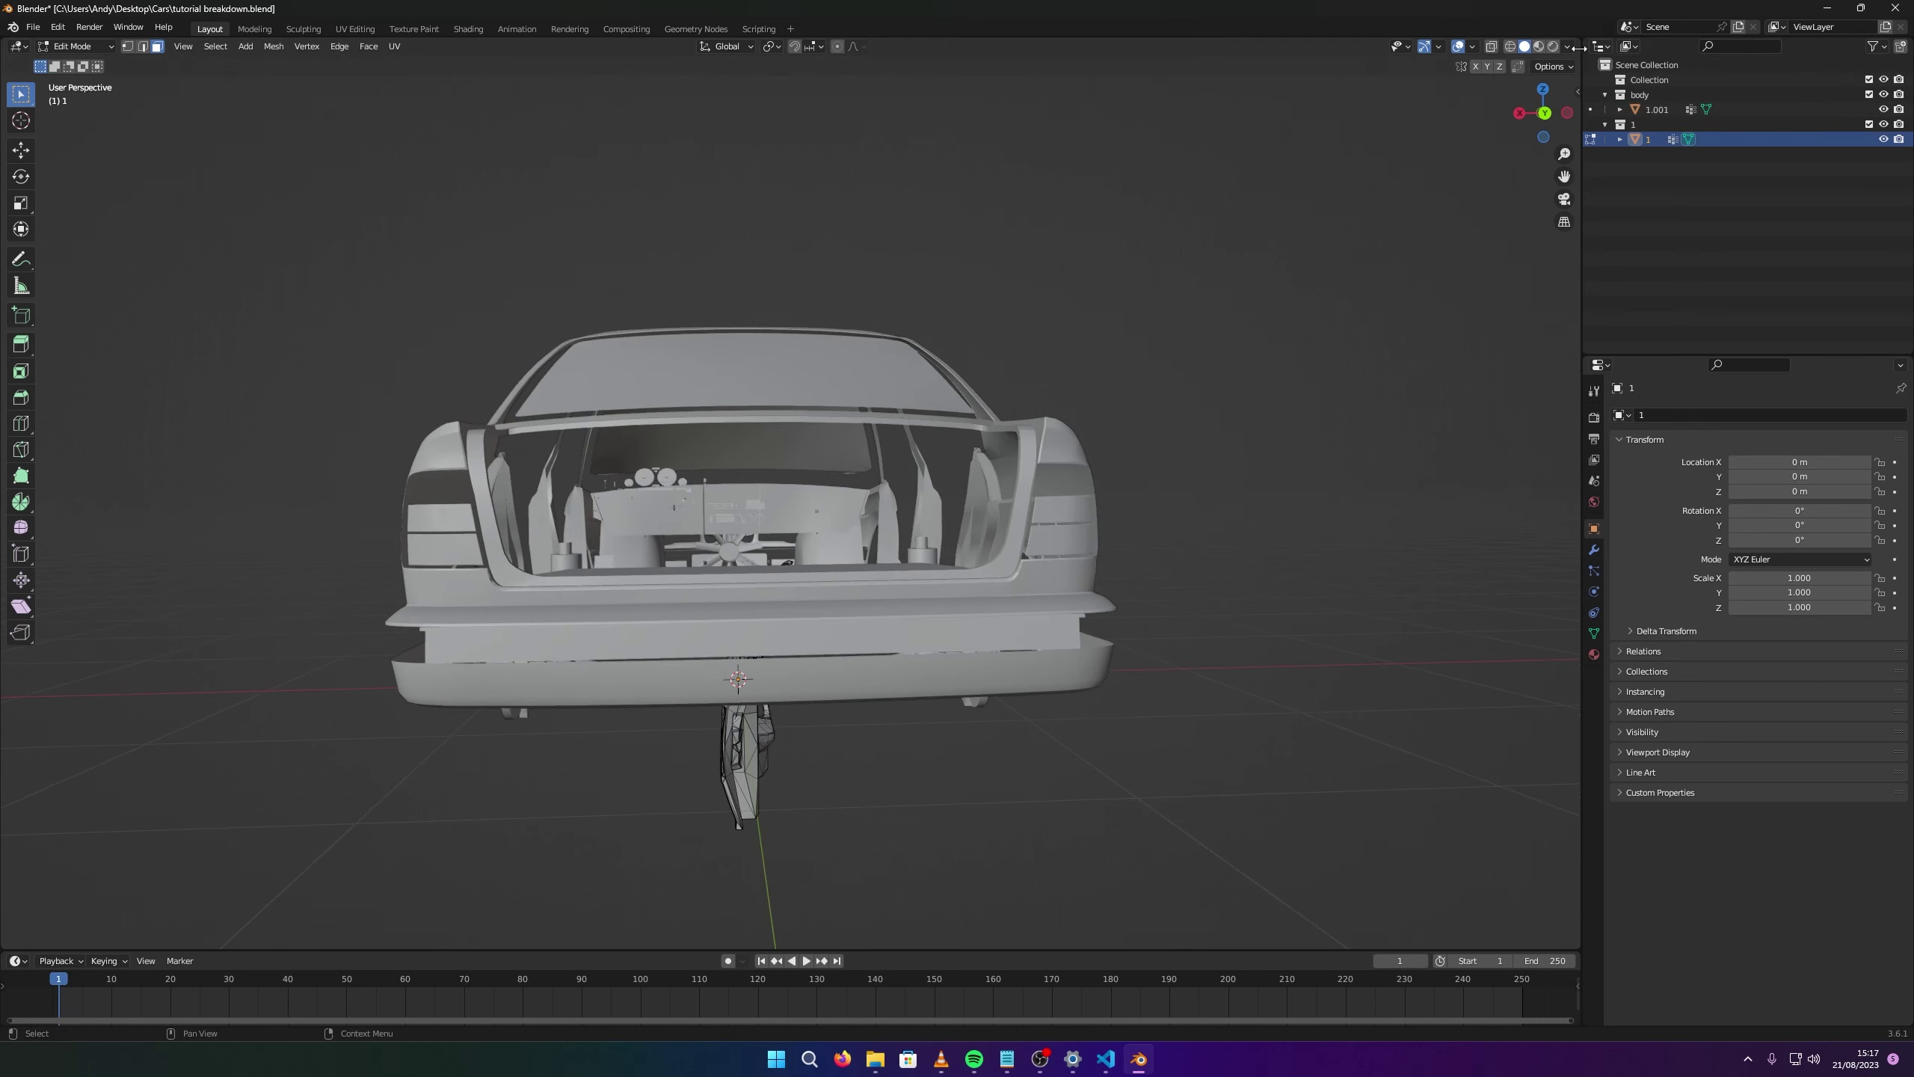
click(1510, 47)
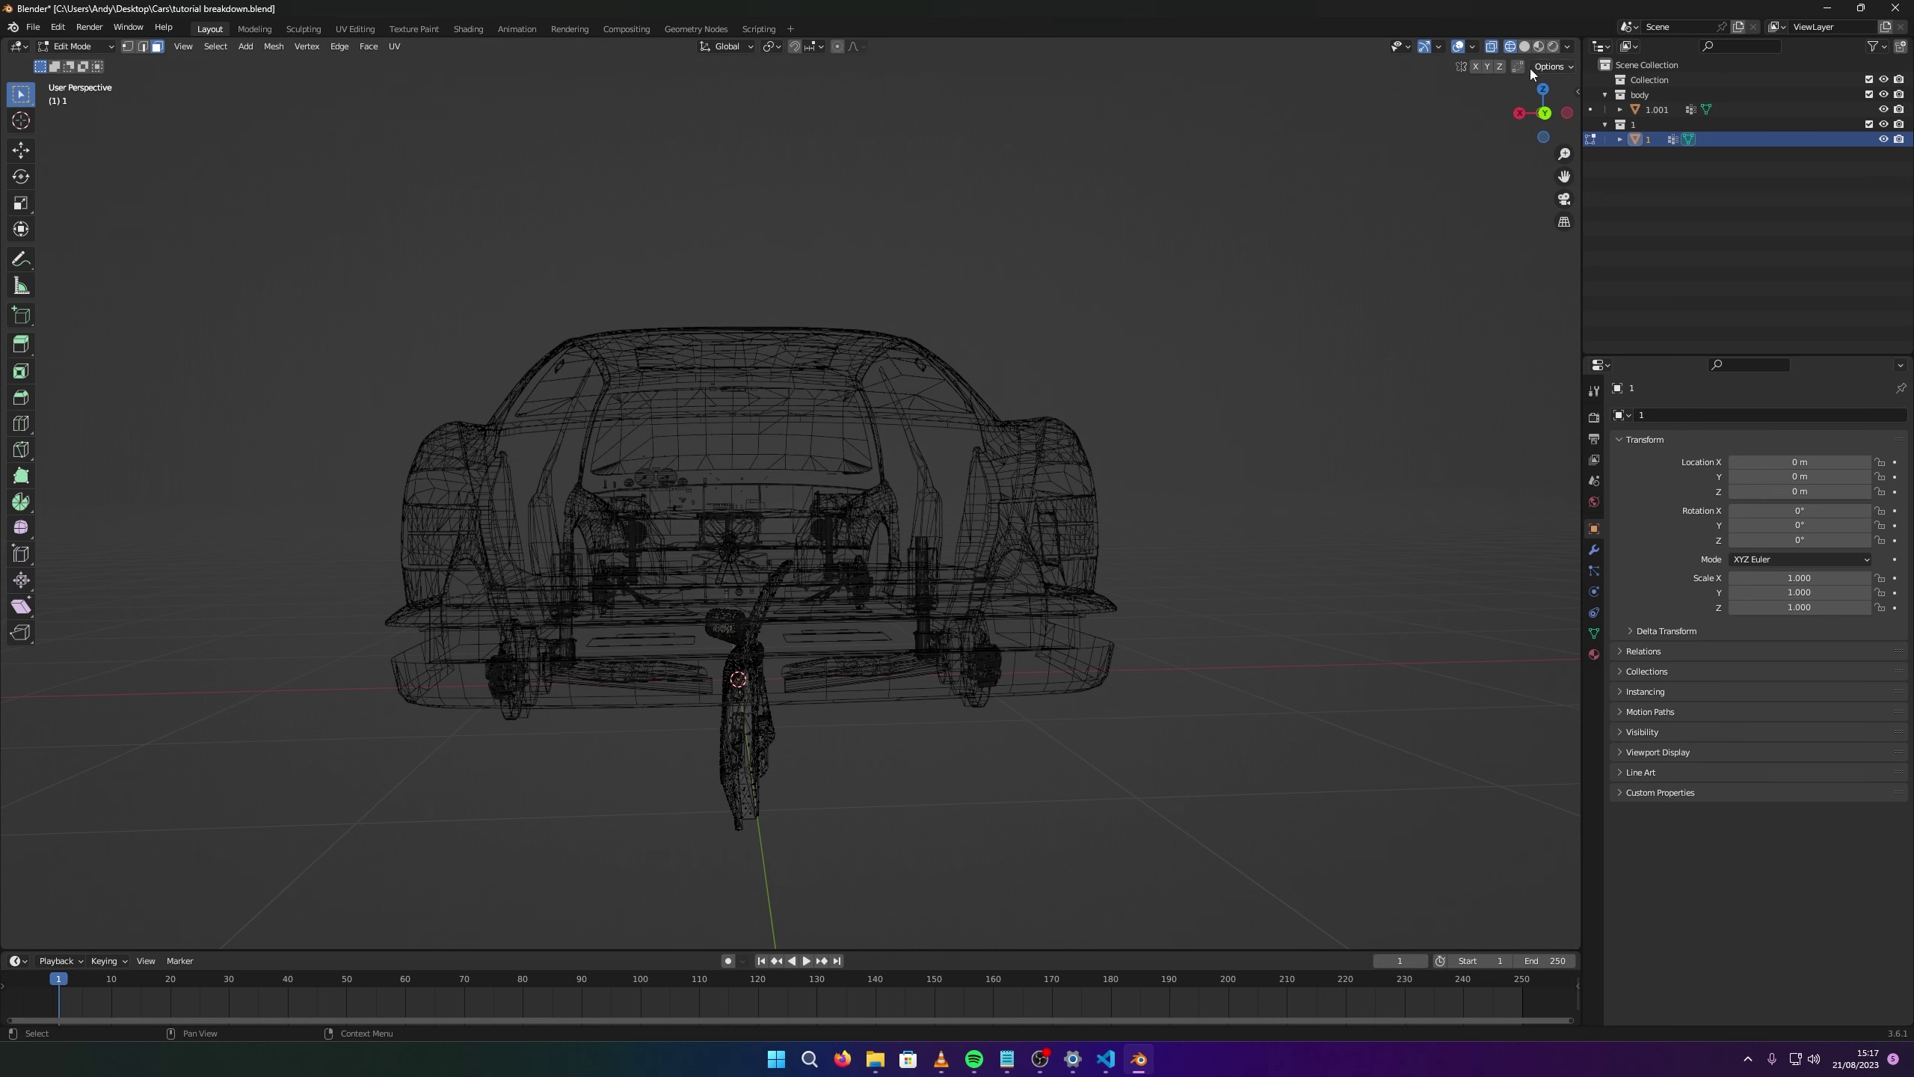
click(1545, 113)
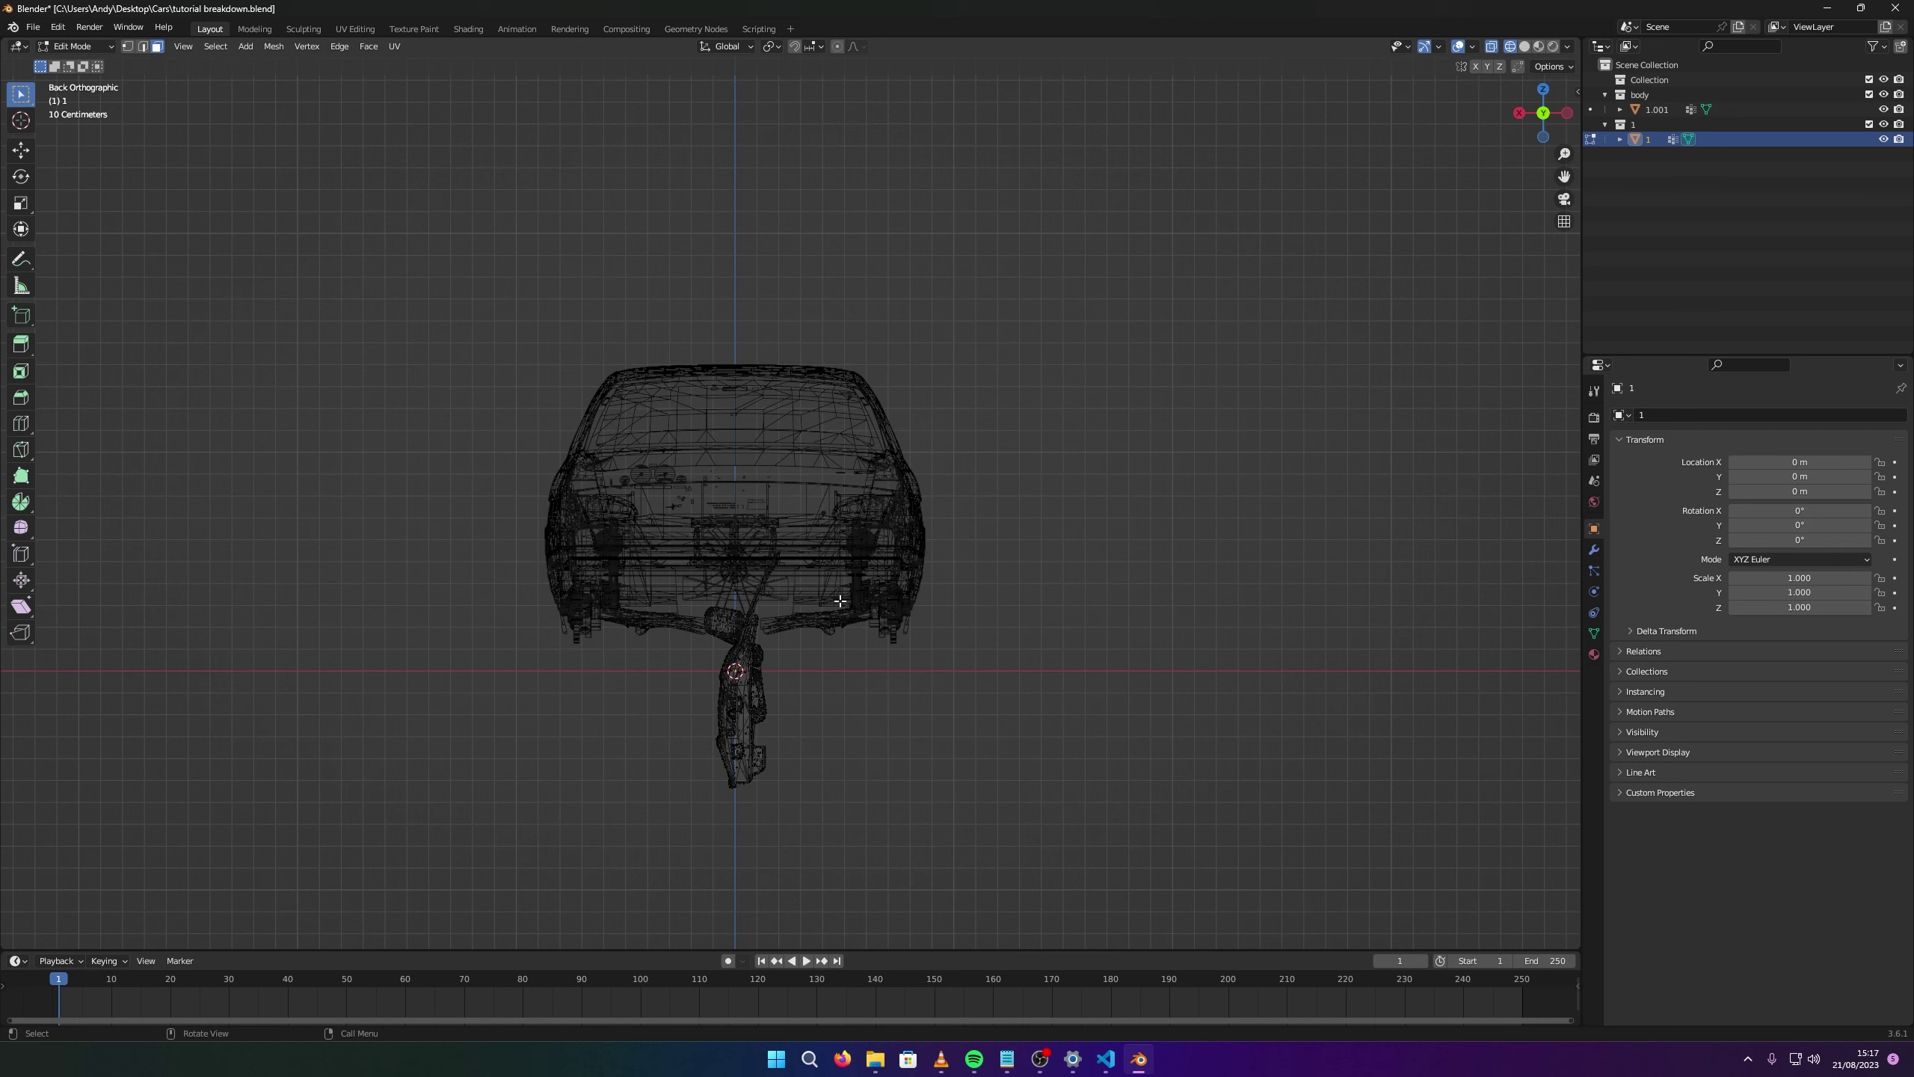
Select door object 1 and raise it into the car body with the Move gizmo.
key(Tab)
click(809, 692)
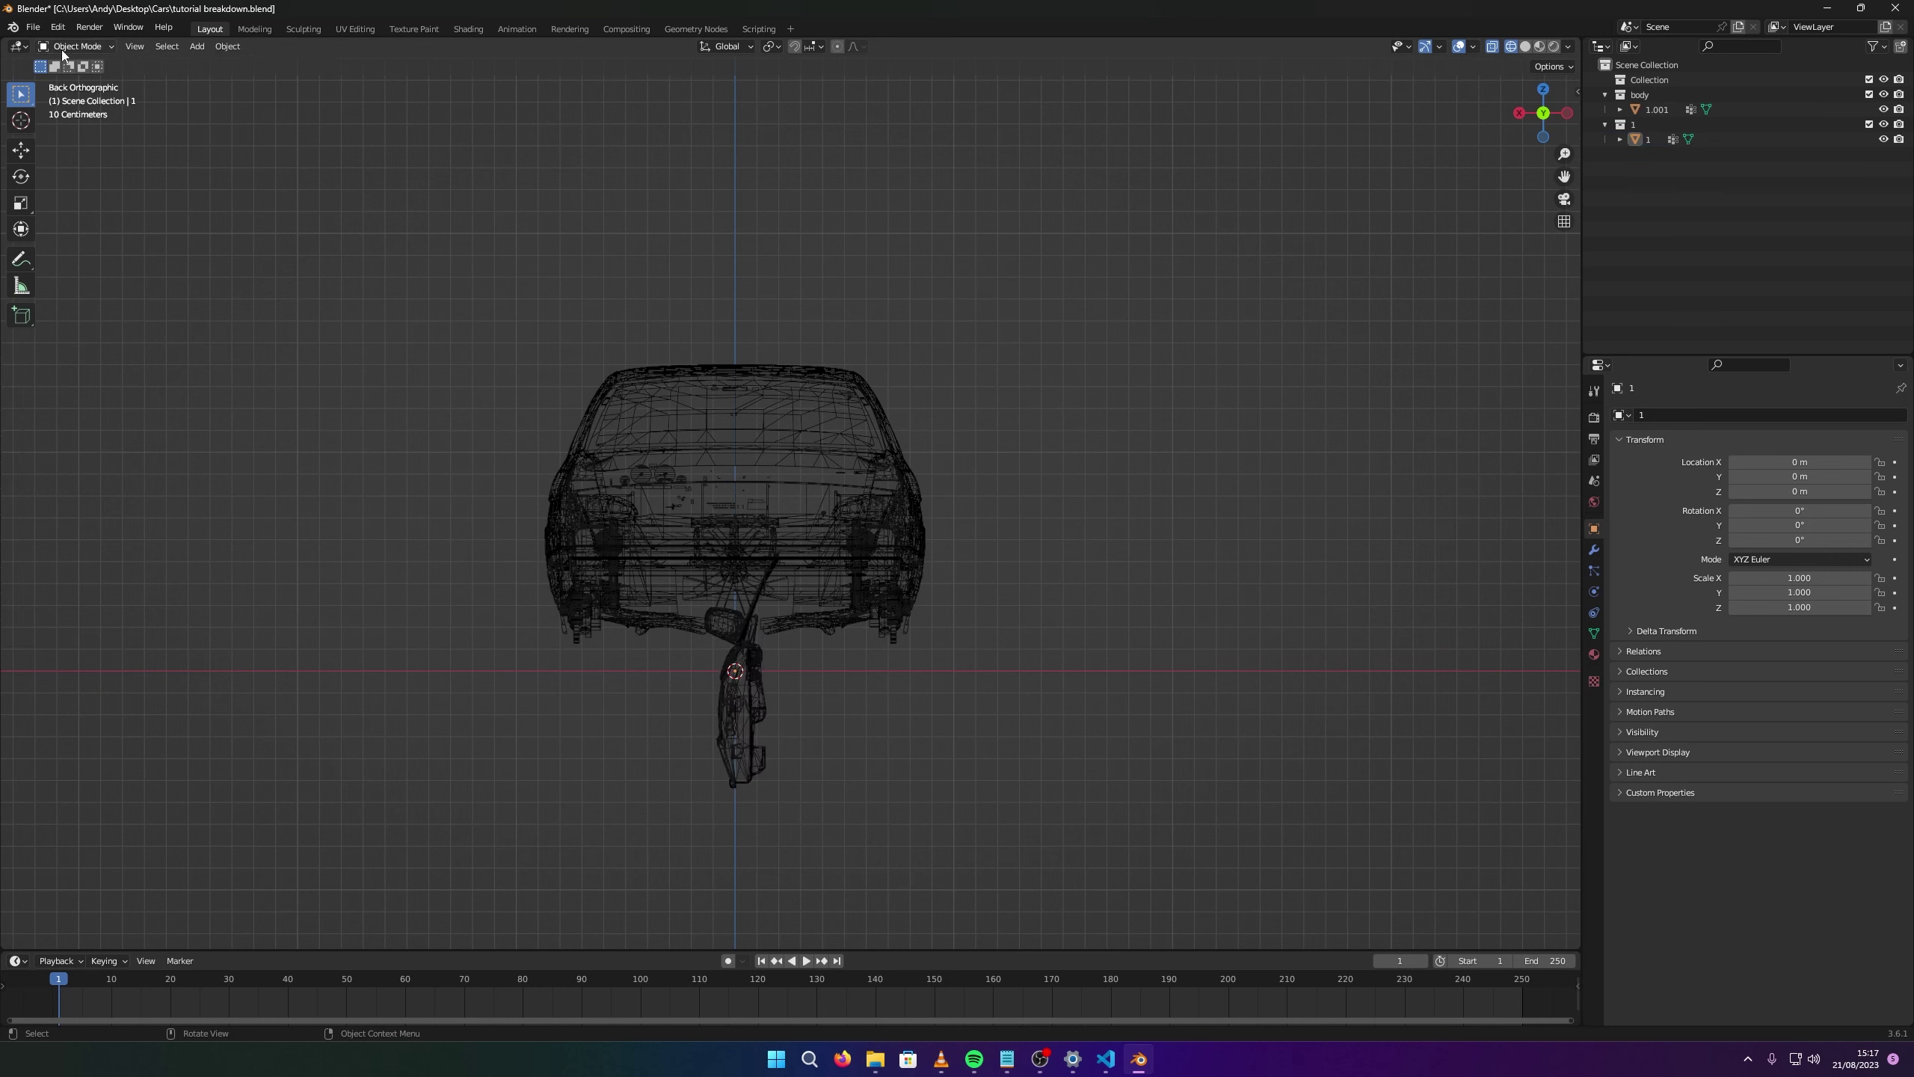
click(742, 683)
click(27, 156)
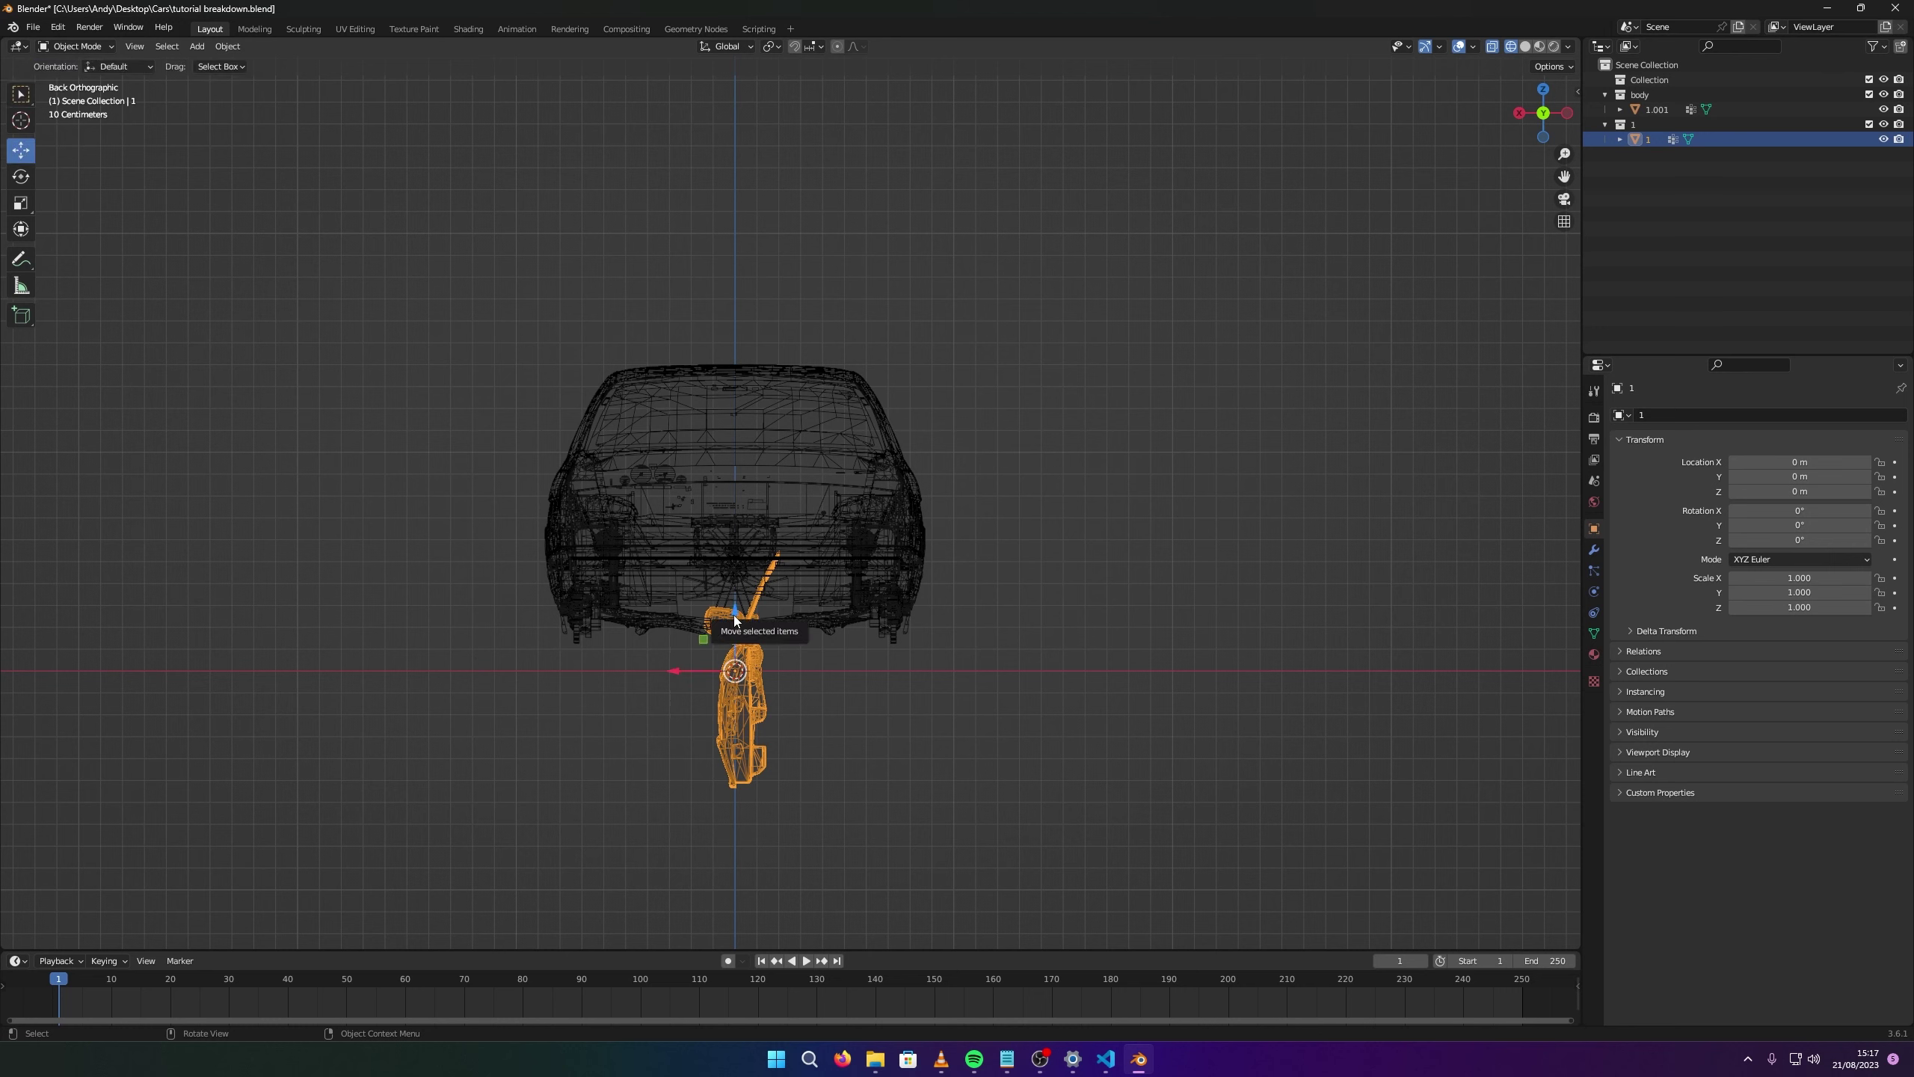
drag(735, 613, 744, 420)
Shift the door along X, then from the Right view slide it along Y into the opening.
click(745, 419)
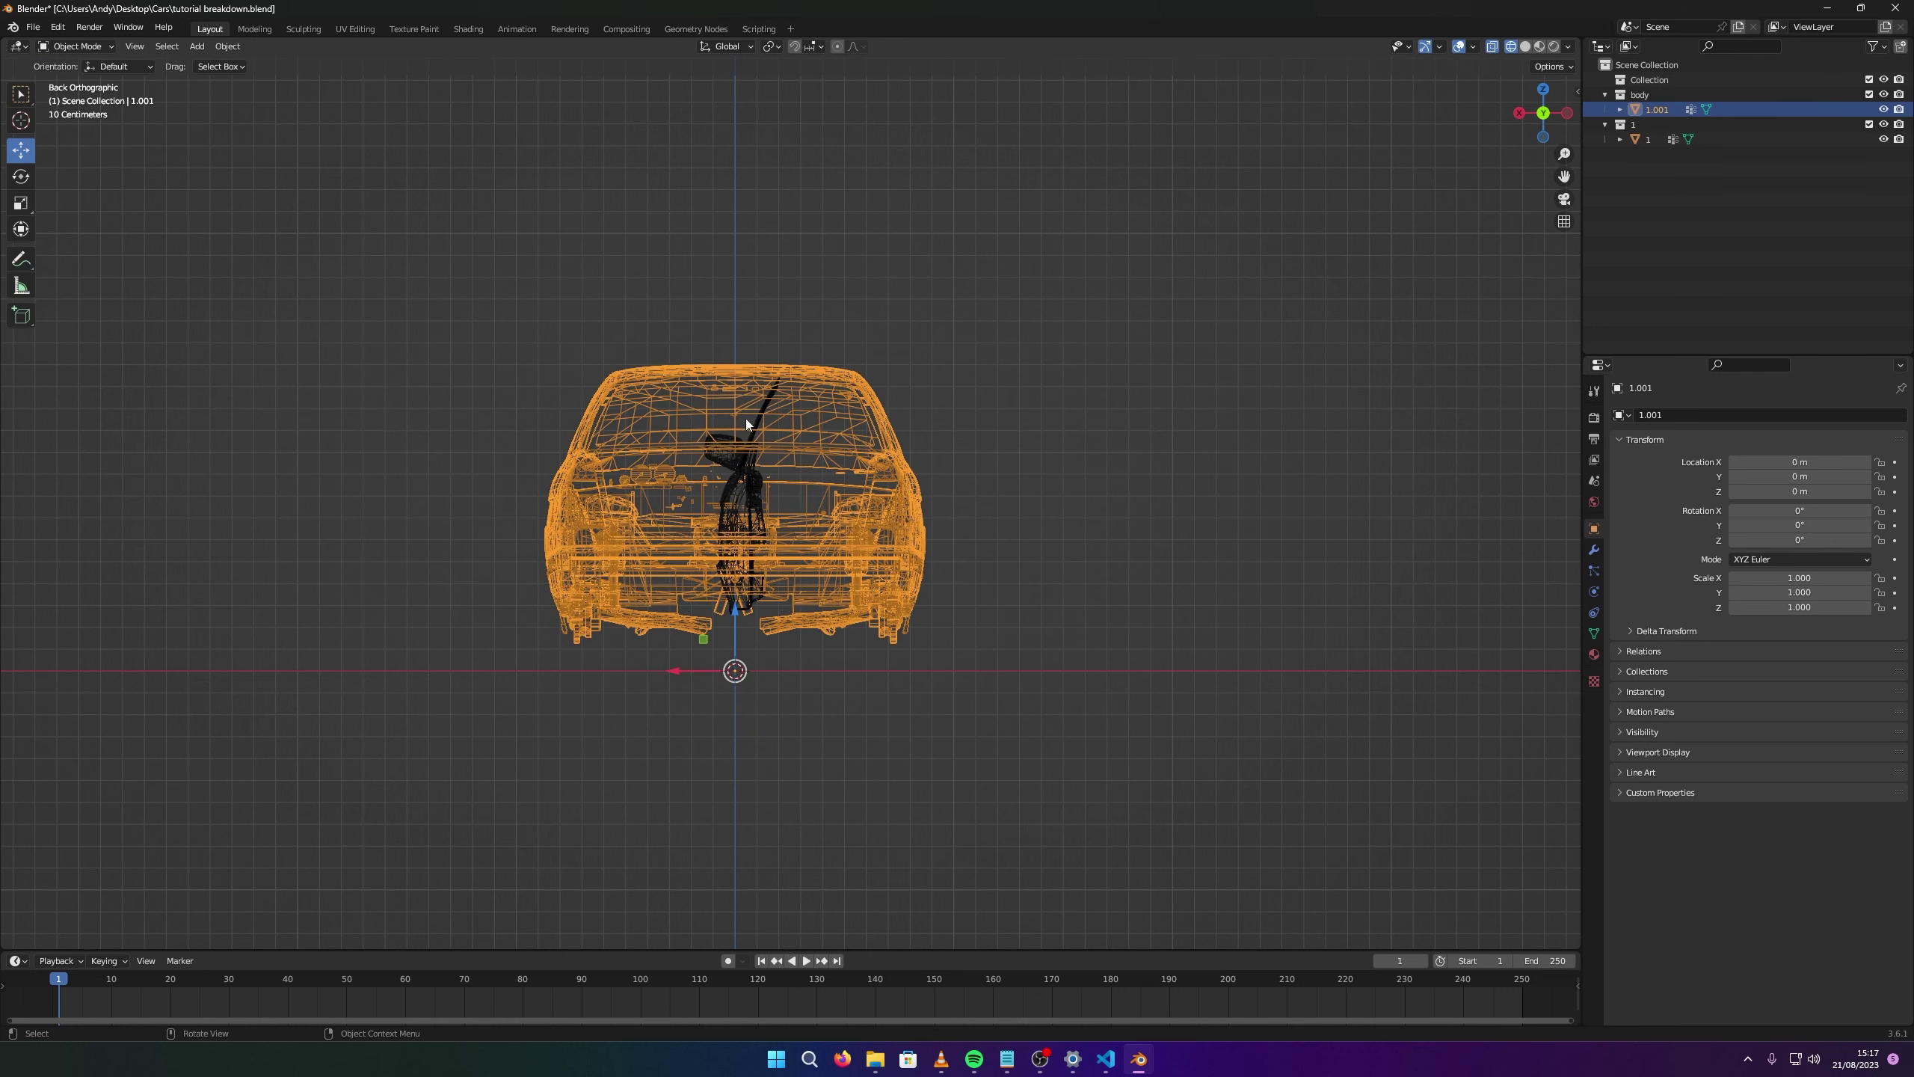
click(739, 510)
click(641, 504)
click(746, 478)
click(691, 498)
click(743, 461)
click(671, 496)
click(754, 469)
drag(745, 490, 504, 499)
click(1520, 113)
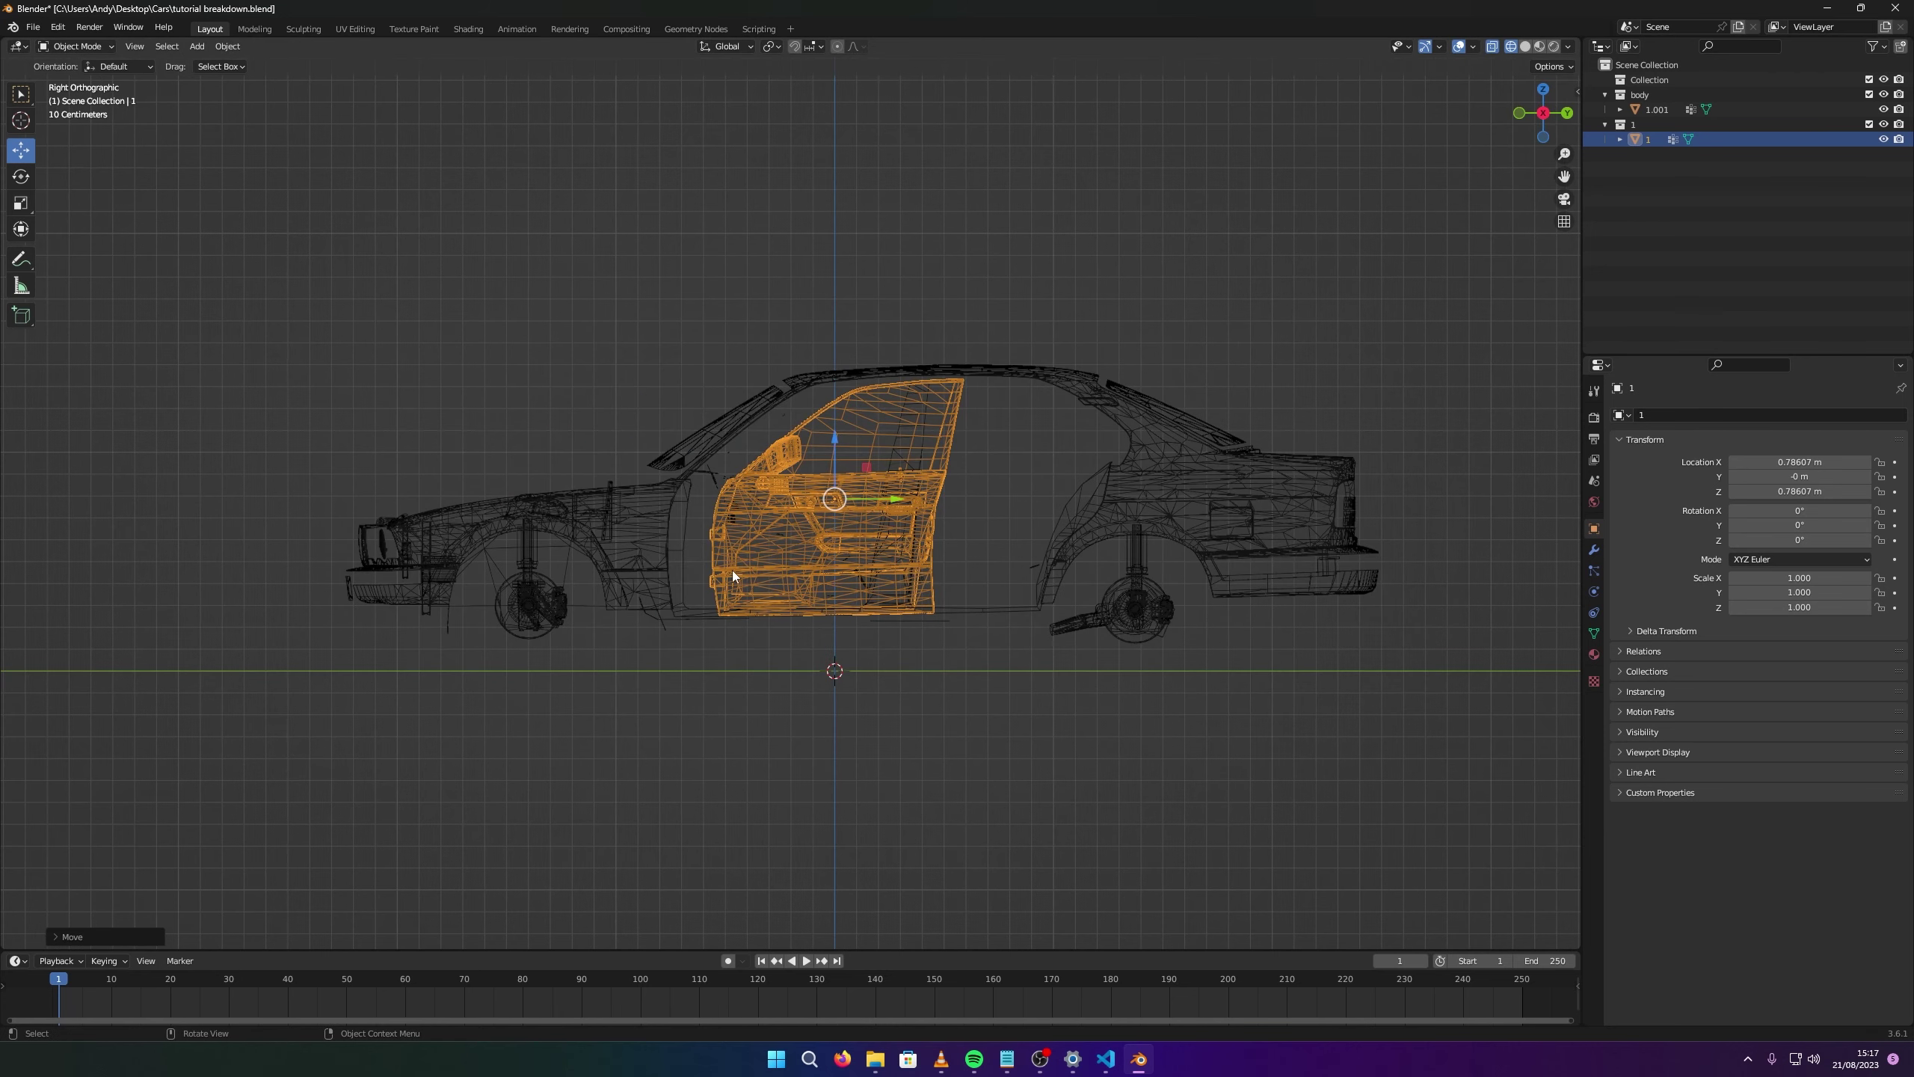
drag(870, 496, 795, 458)
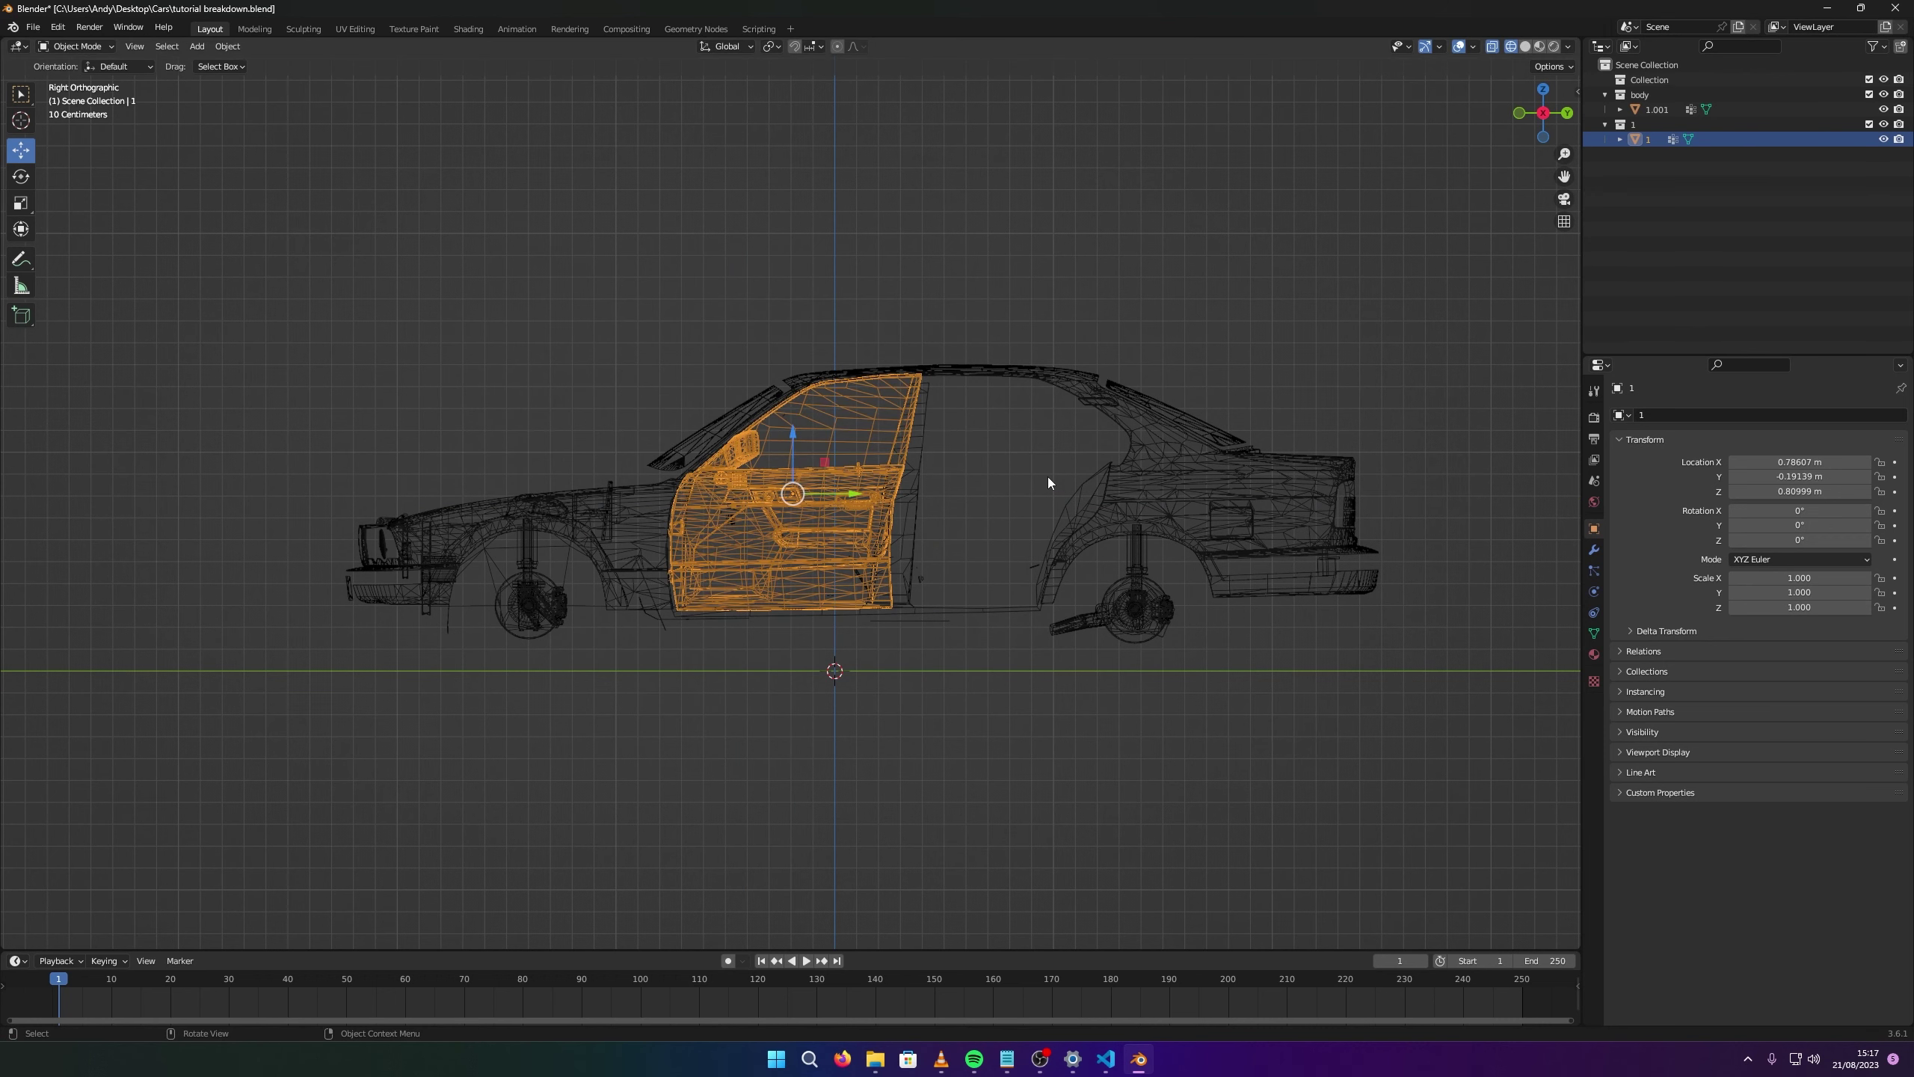
In solid shading, adjust the door's height along Z and nudge it along Y.
click(1525, 47)
middle_drag(791, 490, 679, 528)
scroll(678, 528, up, 5)
drag(889, 475, 568, 593)
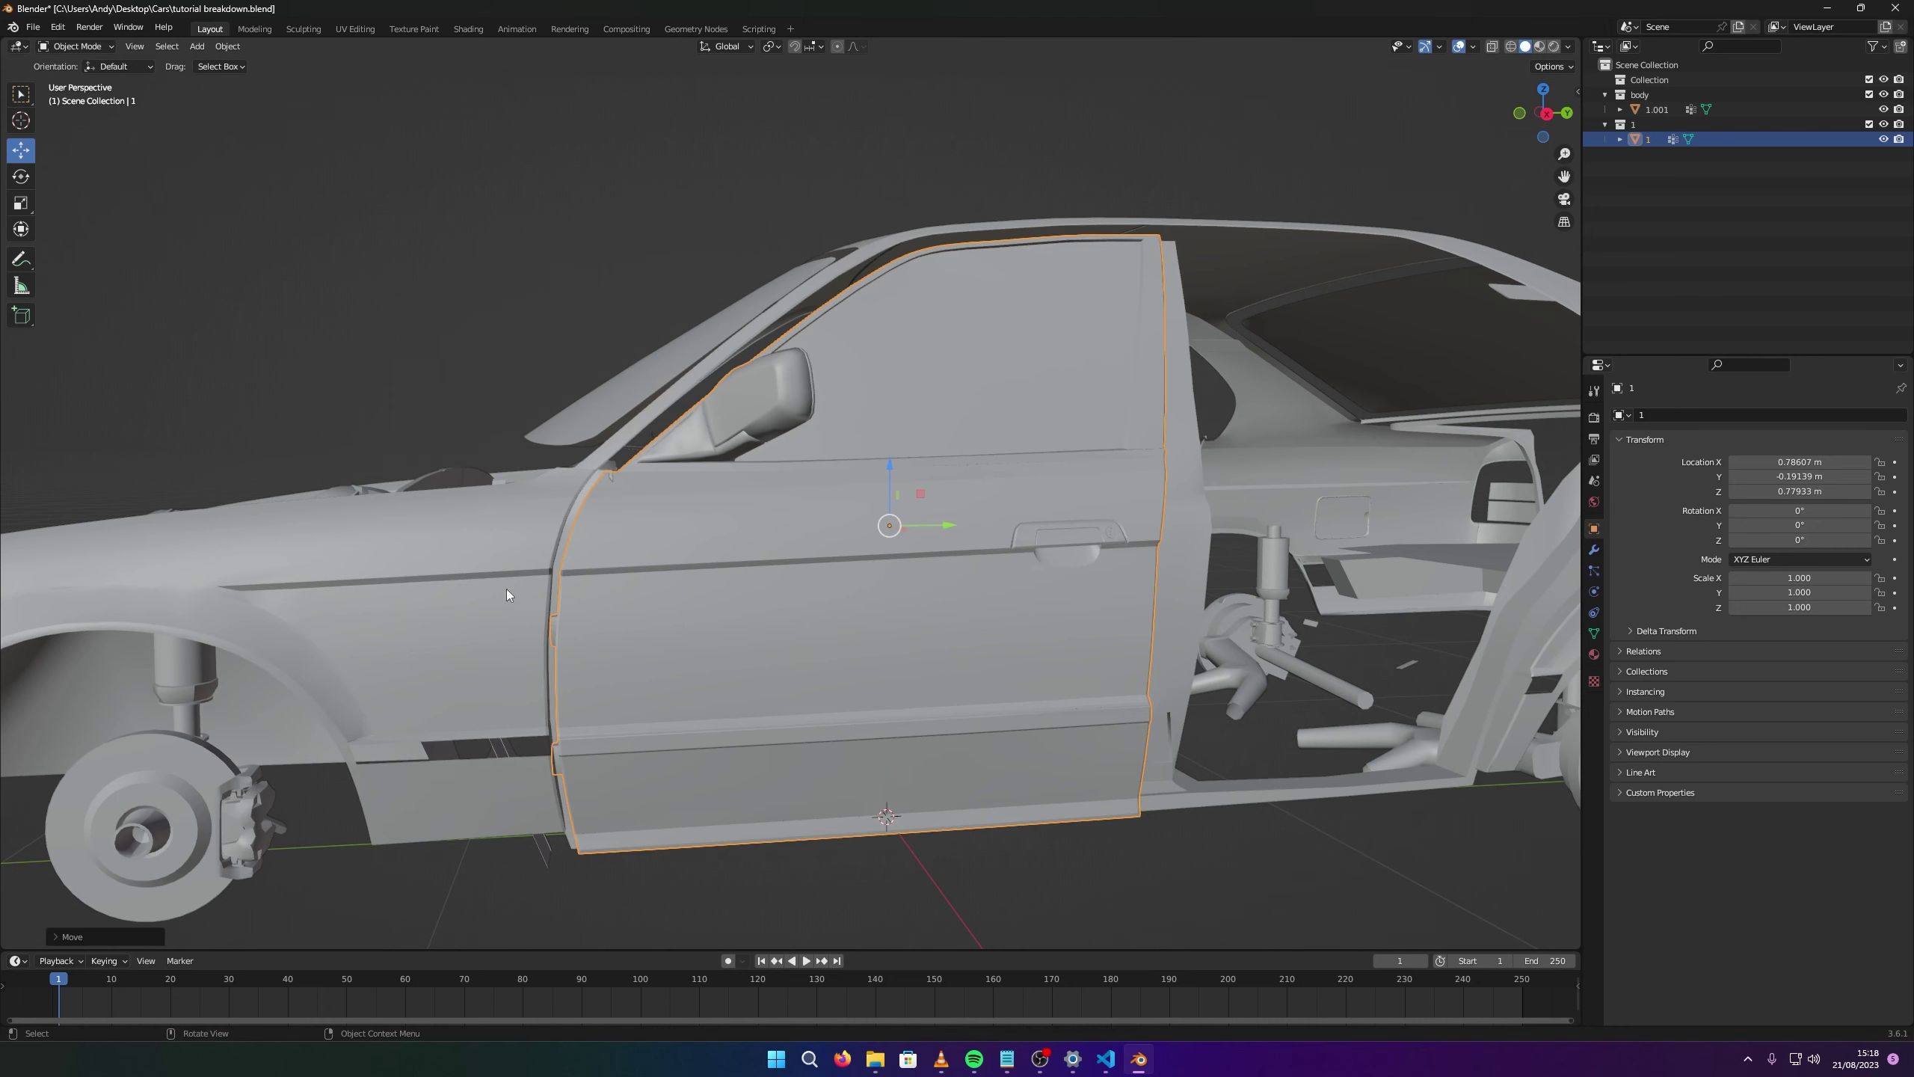
drag(940, 524, 882, 464)
click(892, 492)
click(882, 532)
middle_drag(571, 560, 643, 547)
scroll(643, 548, up, 5)
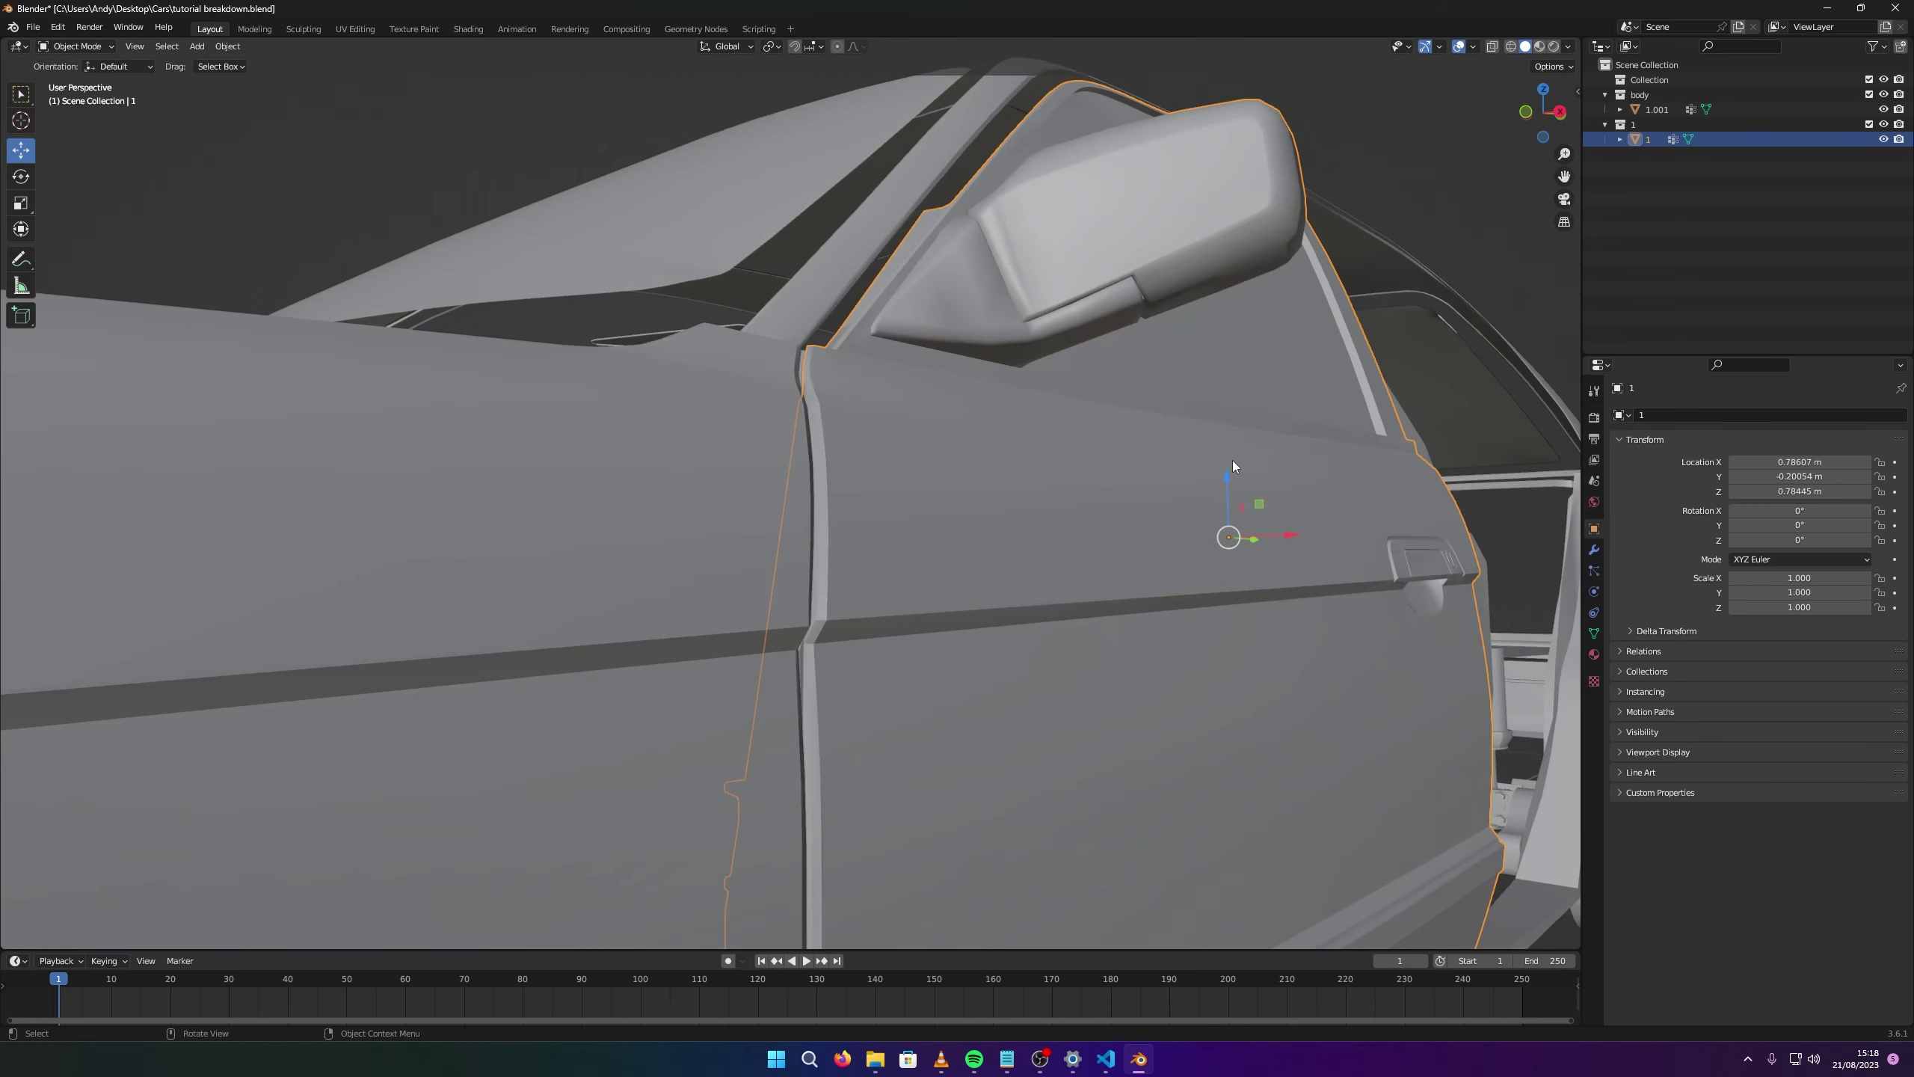
Fine-tune the door along Z and Y to 0.786, -0.202, 0.781 m and check from the side.
drag(1223, 476, 1225, 487)
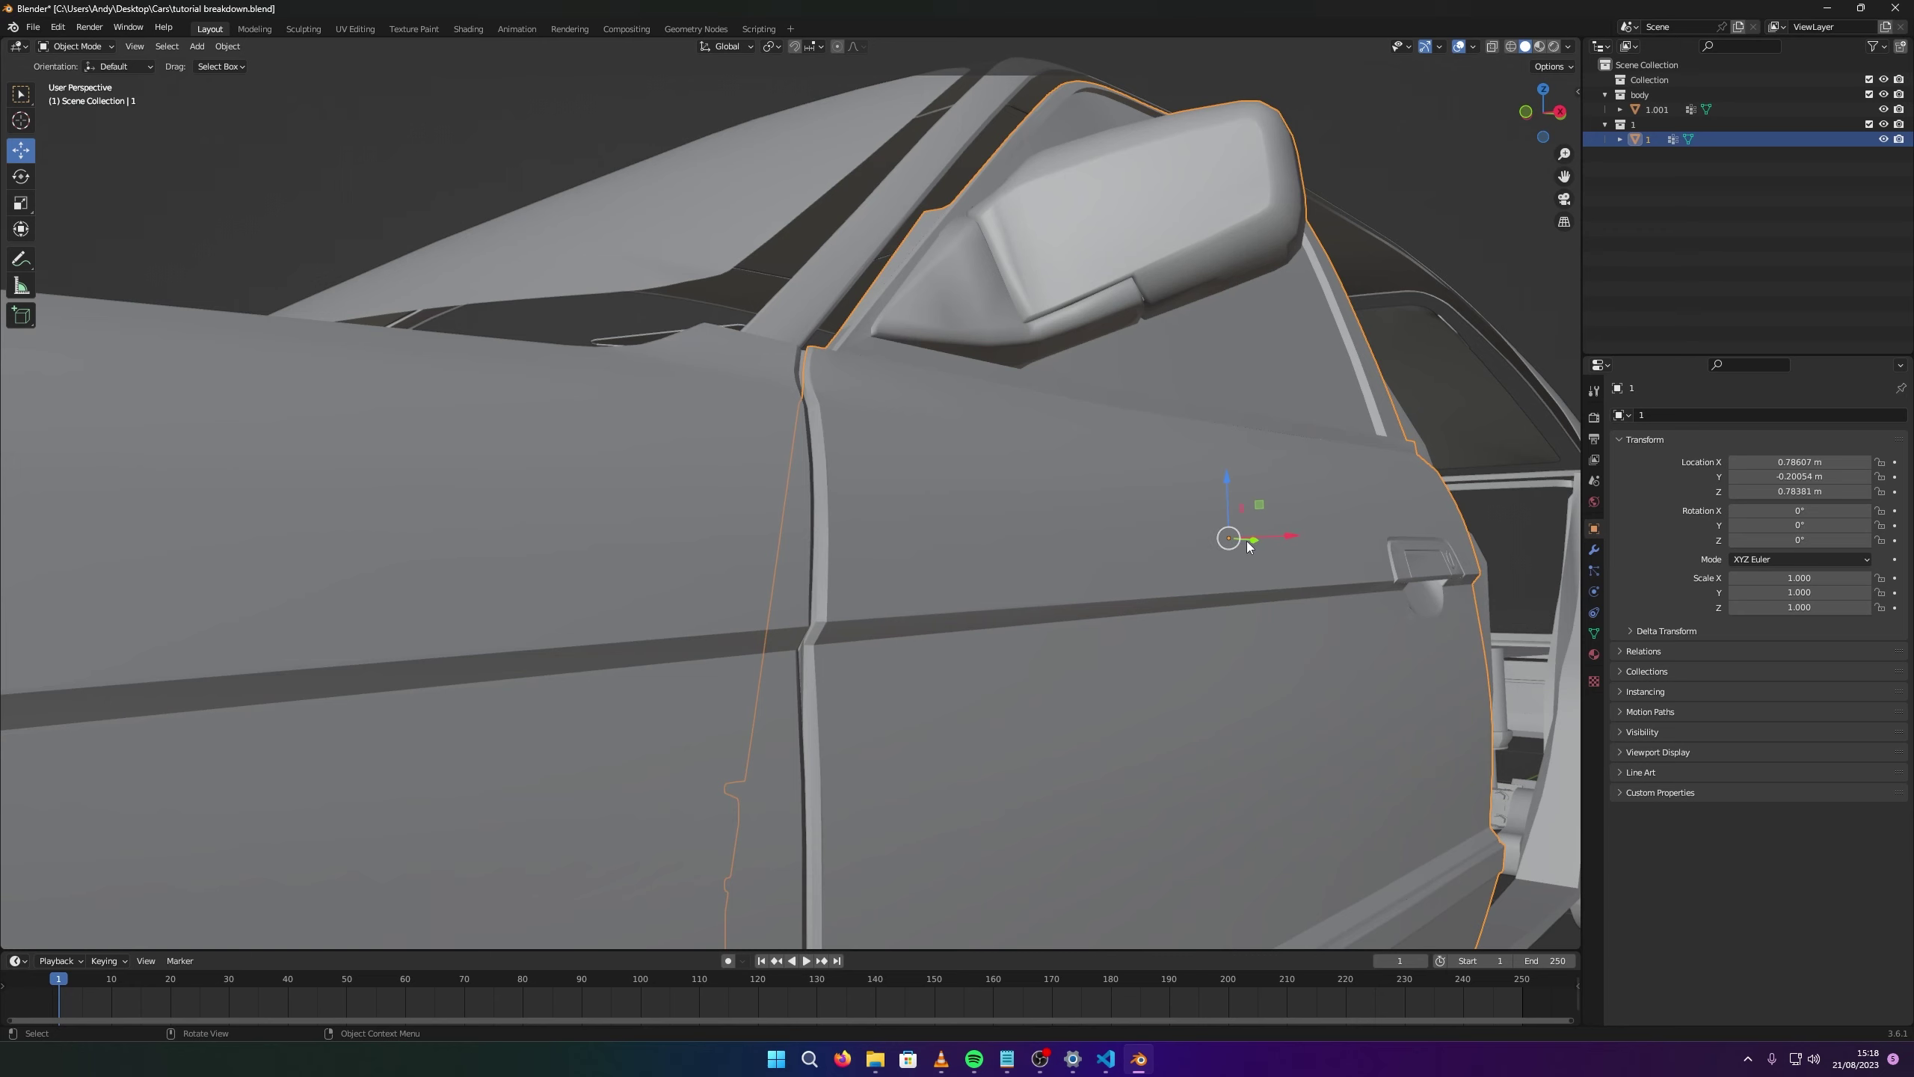
middle_drag(1220, 586, 1166, 549)
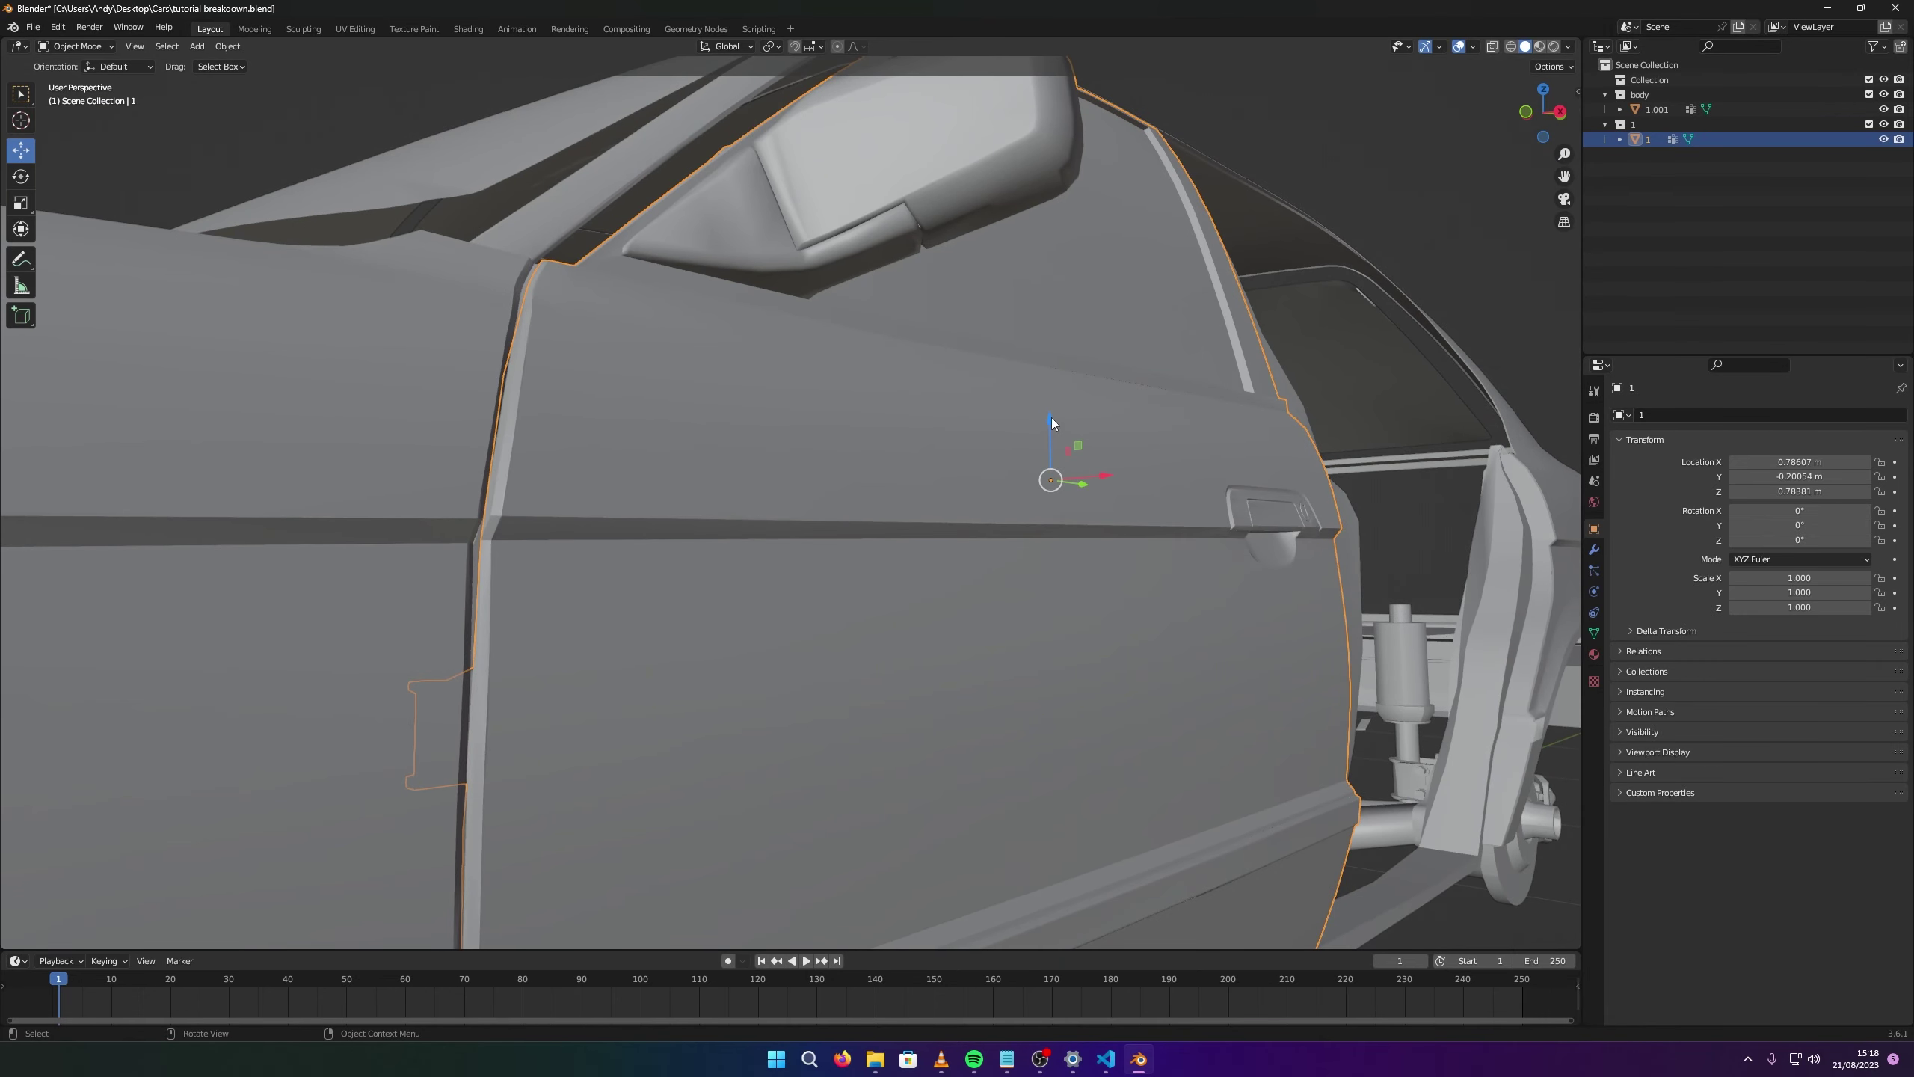
click(1053, 432)
click(1046, 432)
drag(1048, 424, 1062, 423)
click(1083, 488)
click(1083, 486)
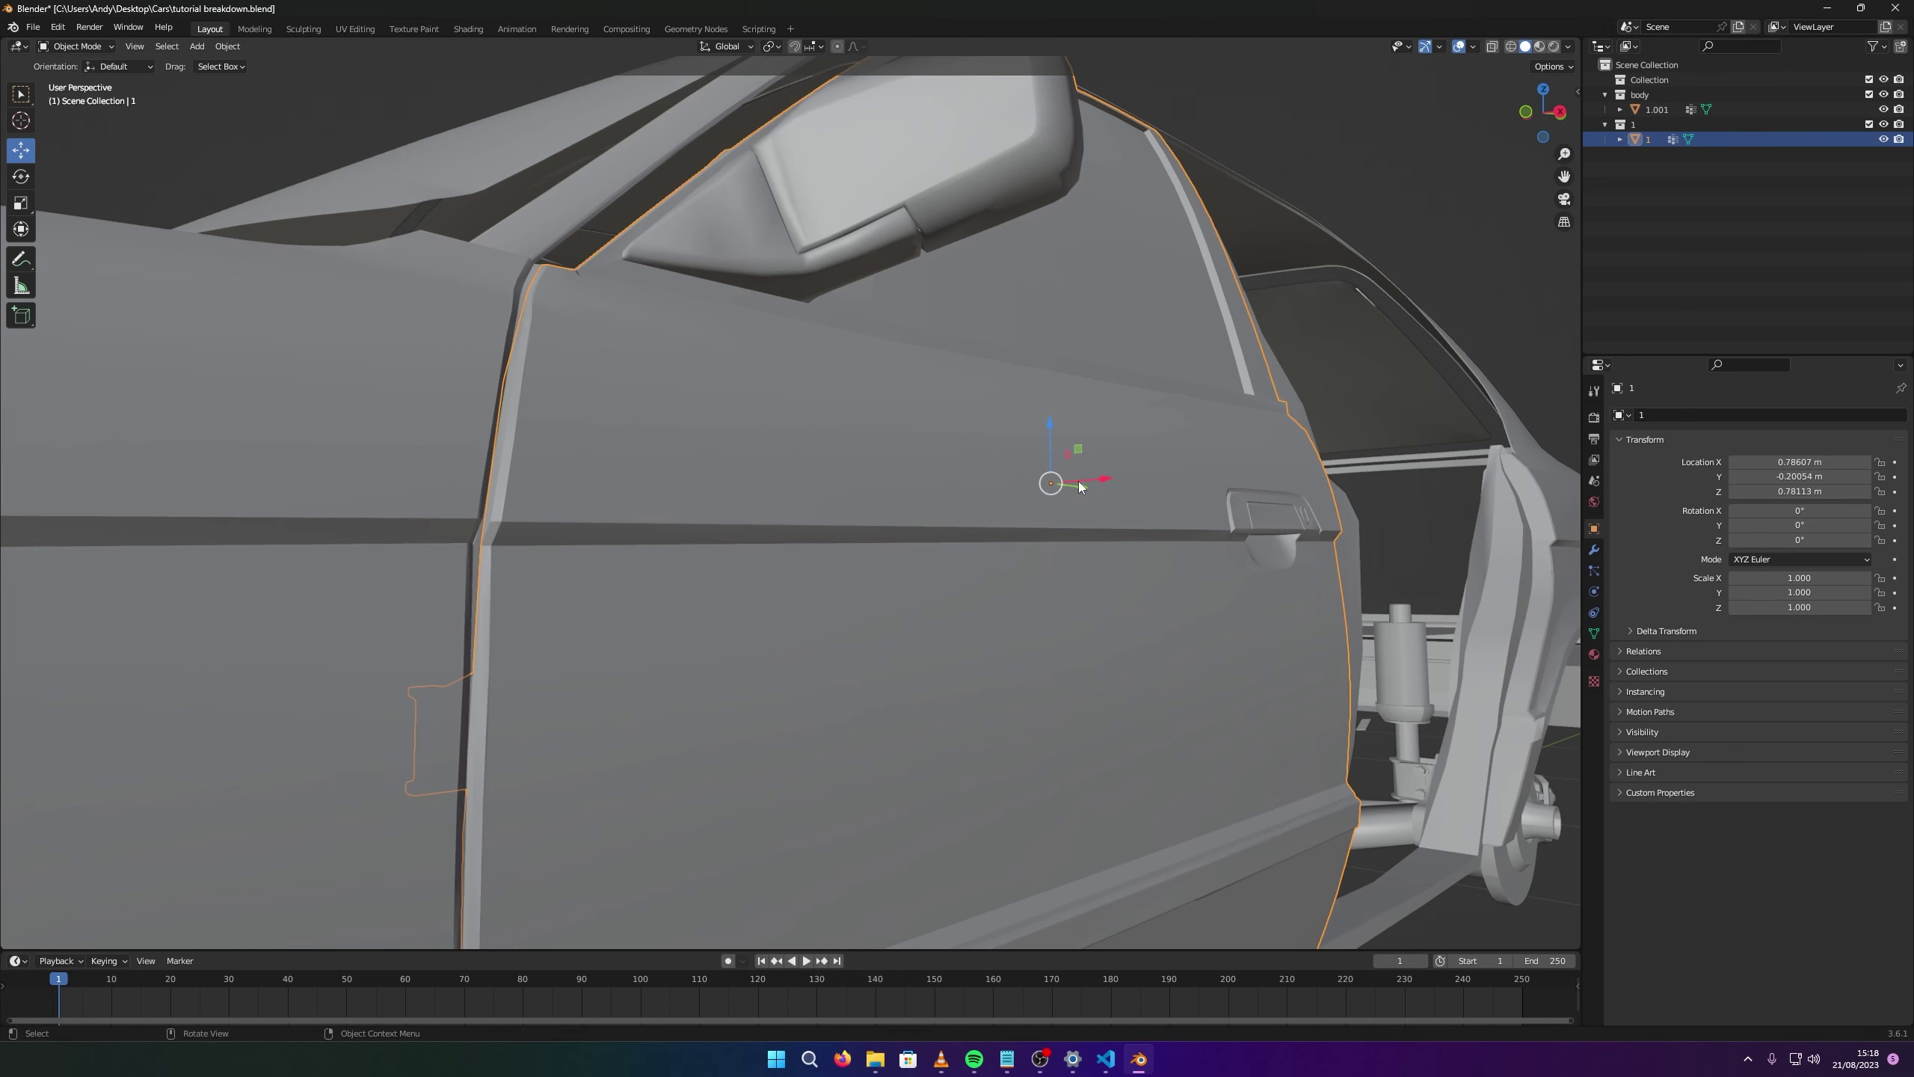
drag(1077, 495, 1073, 487)
scroll(1011, 517, down, 6)
scroll(943, 547, down, 1)
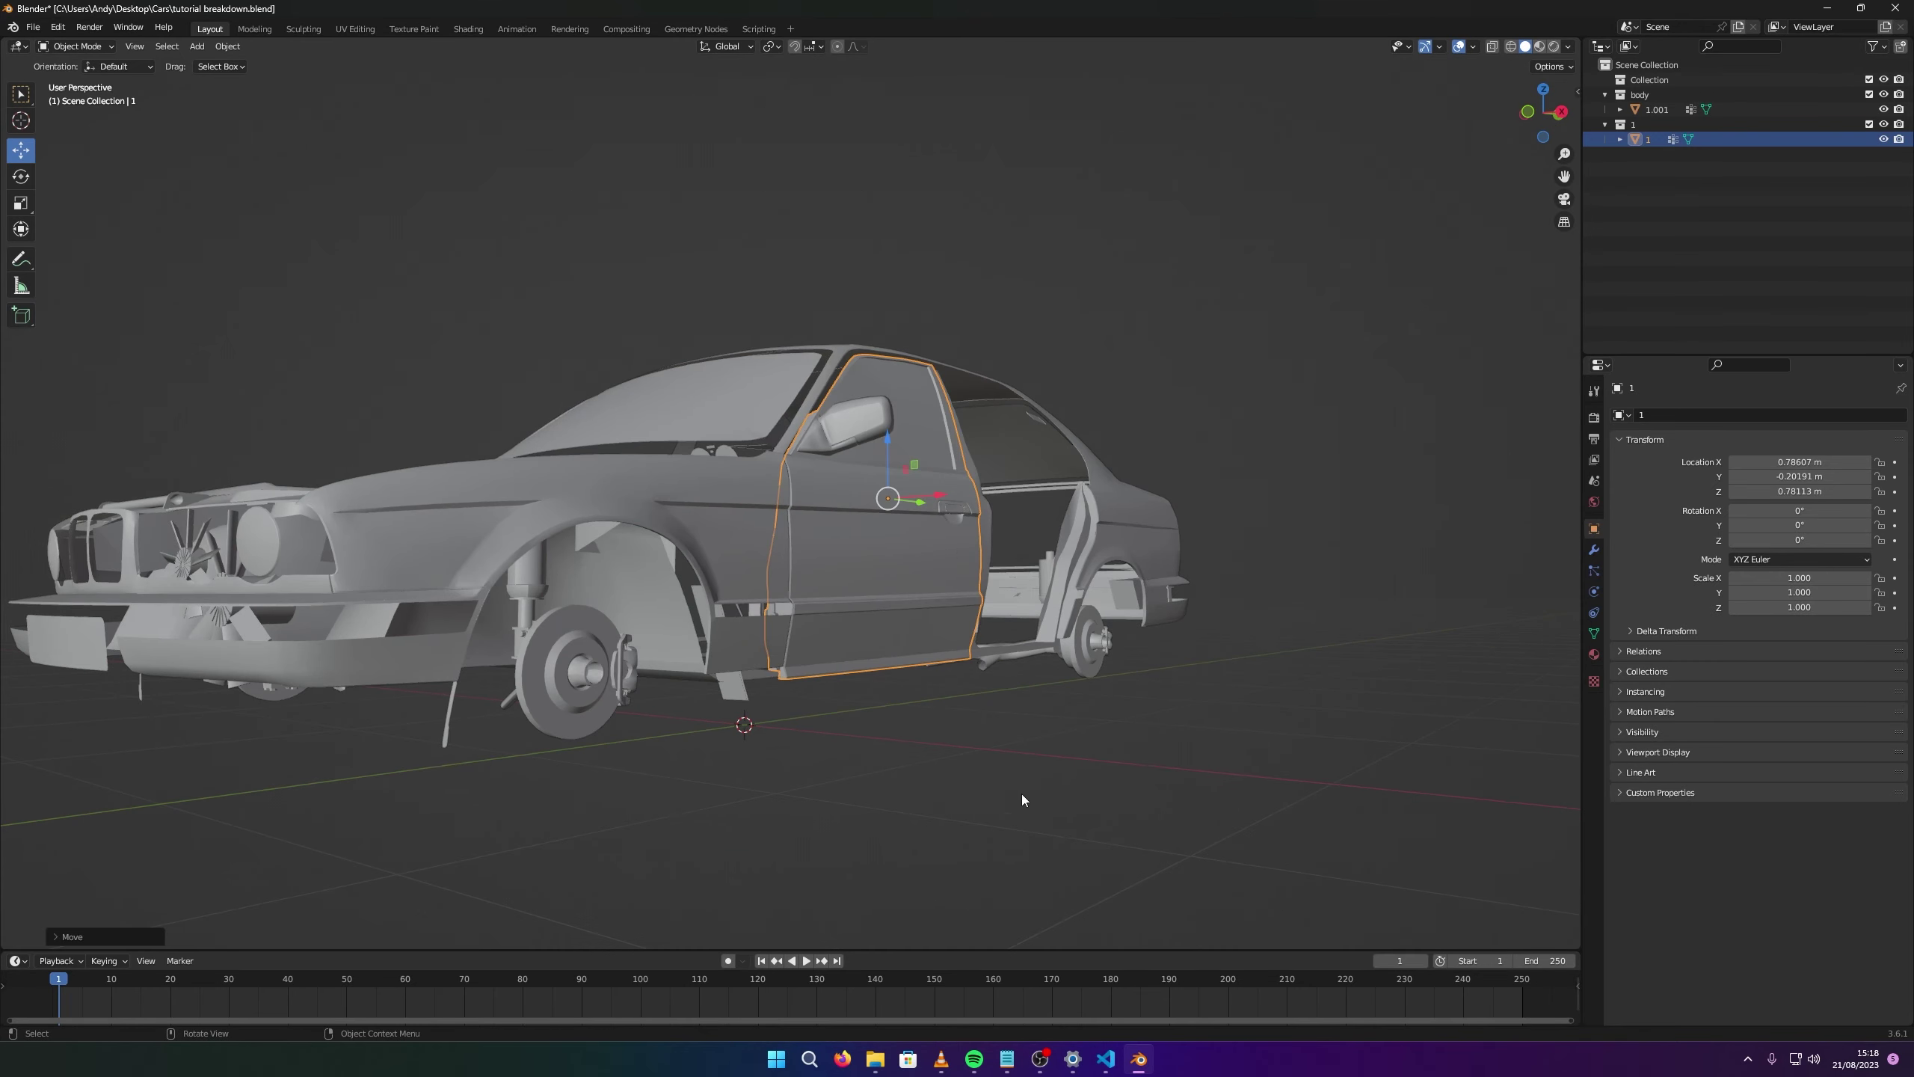
scroll(846, 617, up, 1)
middle_drag(911, 602, 1081, 718)
key(shift+ctrl+space)
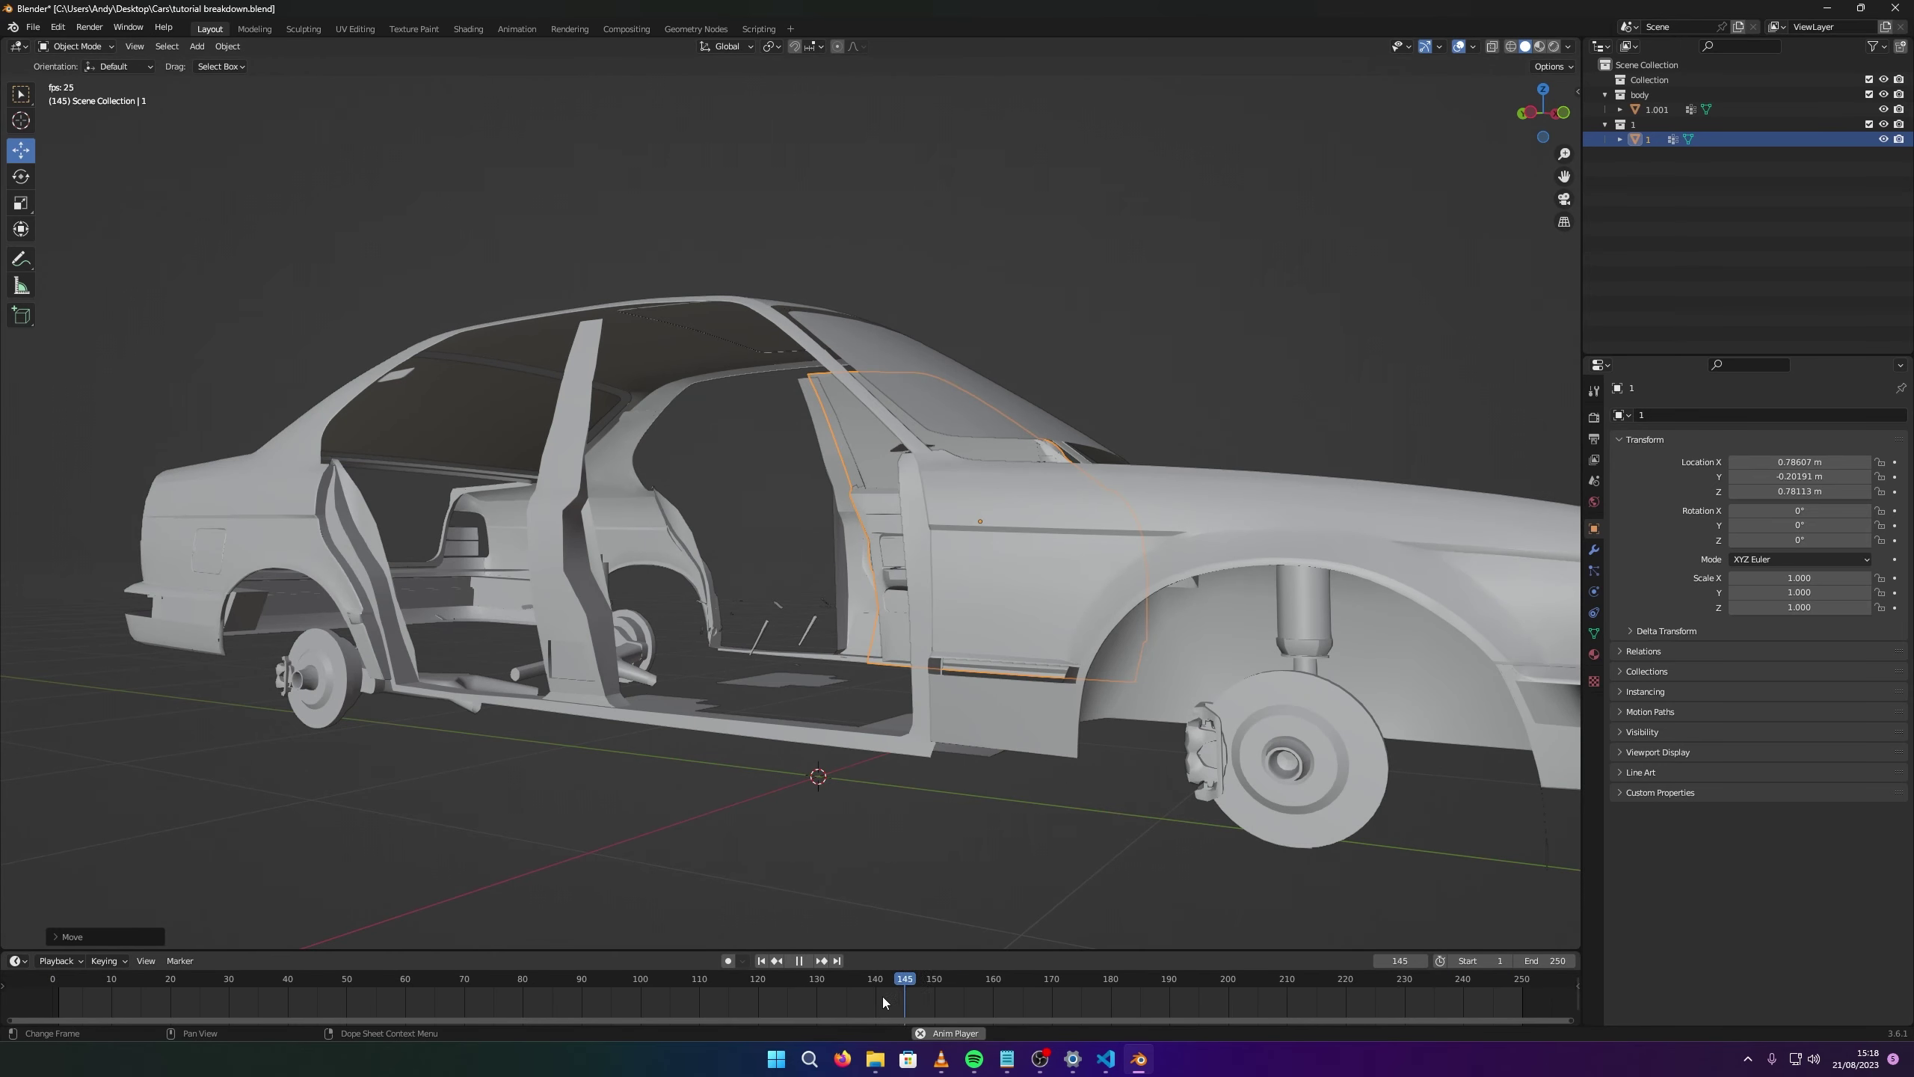
Stop playback and rename the door's collection 1 to 'door 1_1' in the Outliner.
click(795, 962)
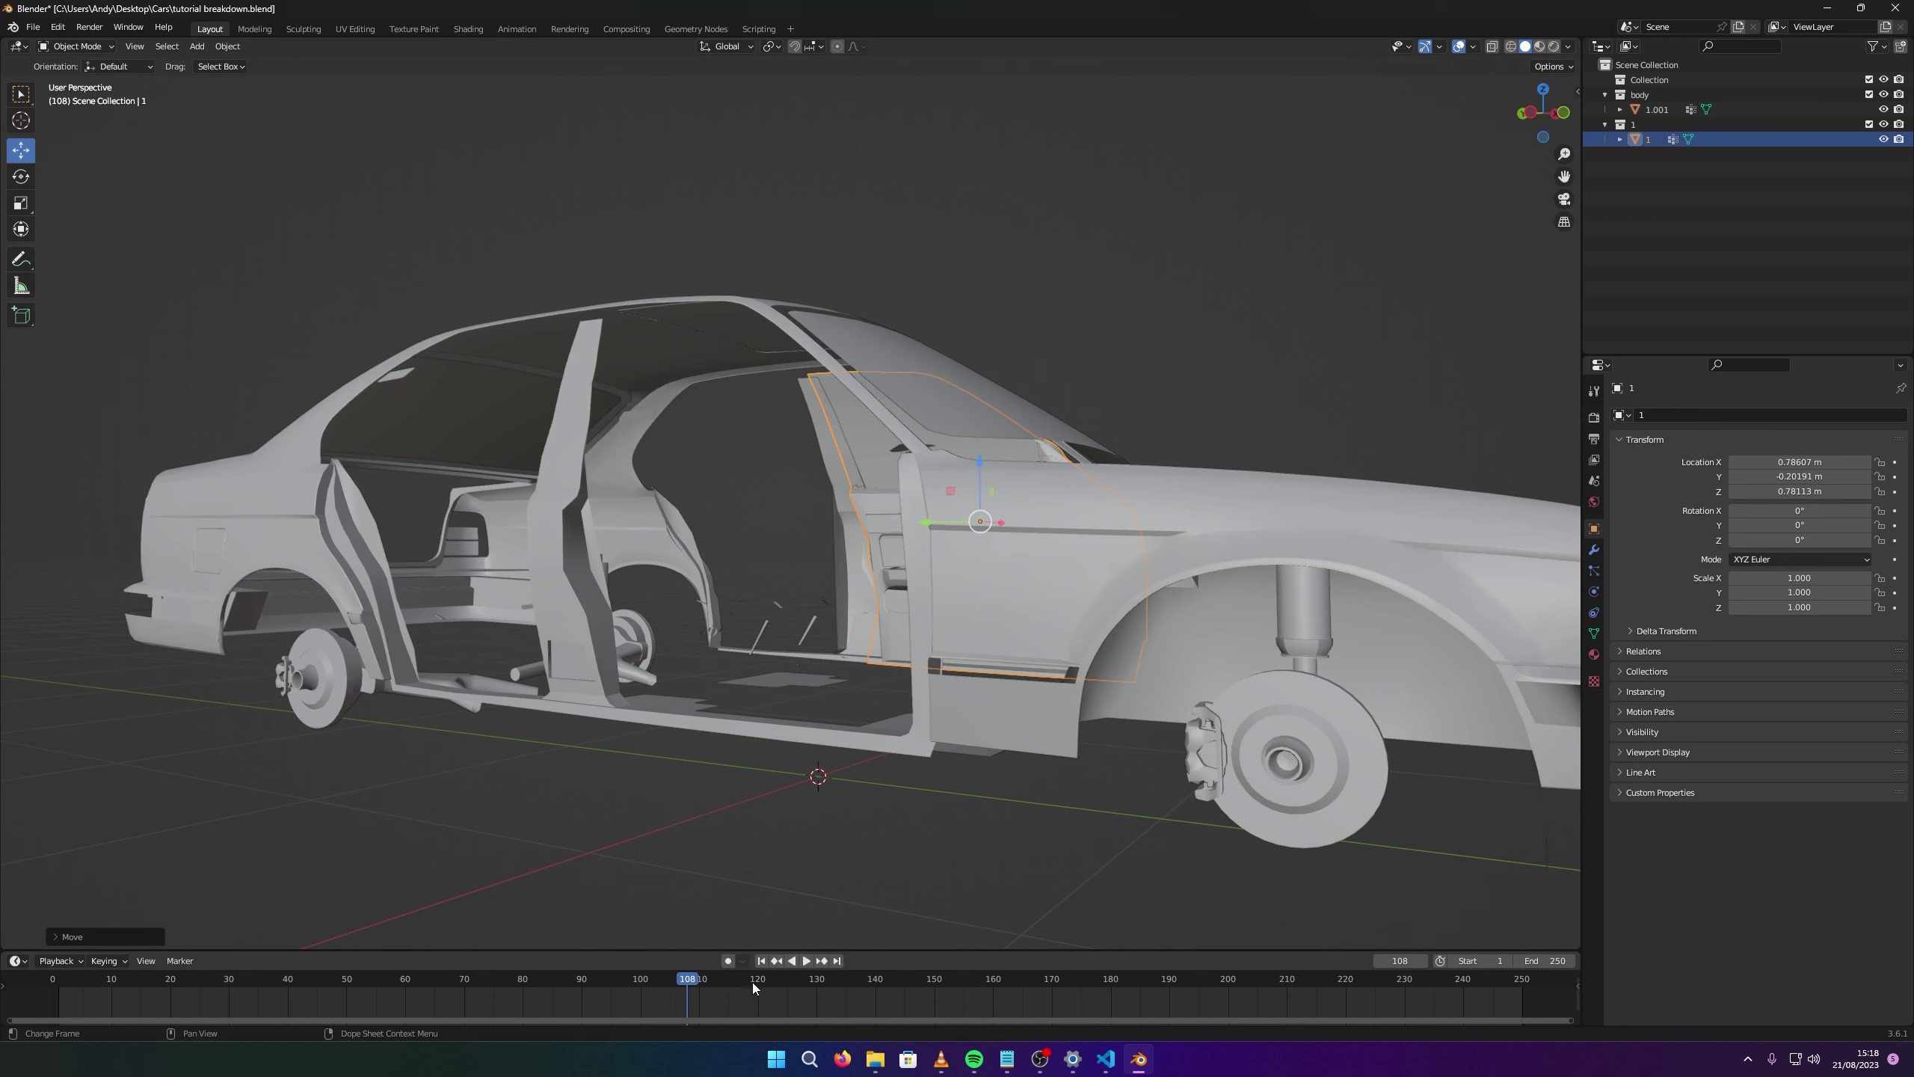
click(717, 889)
middle_drag(717, 889, 790, 841)
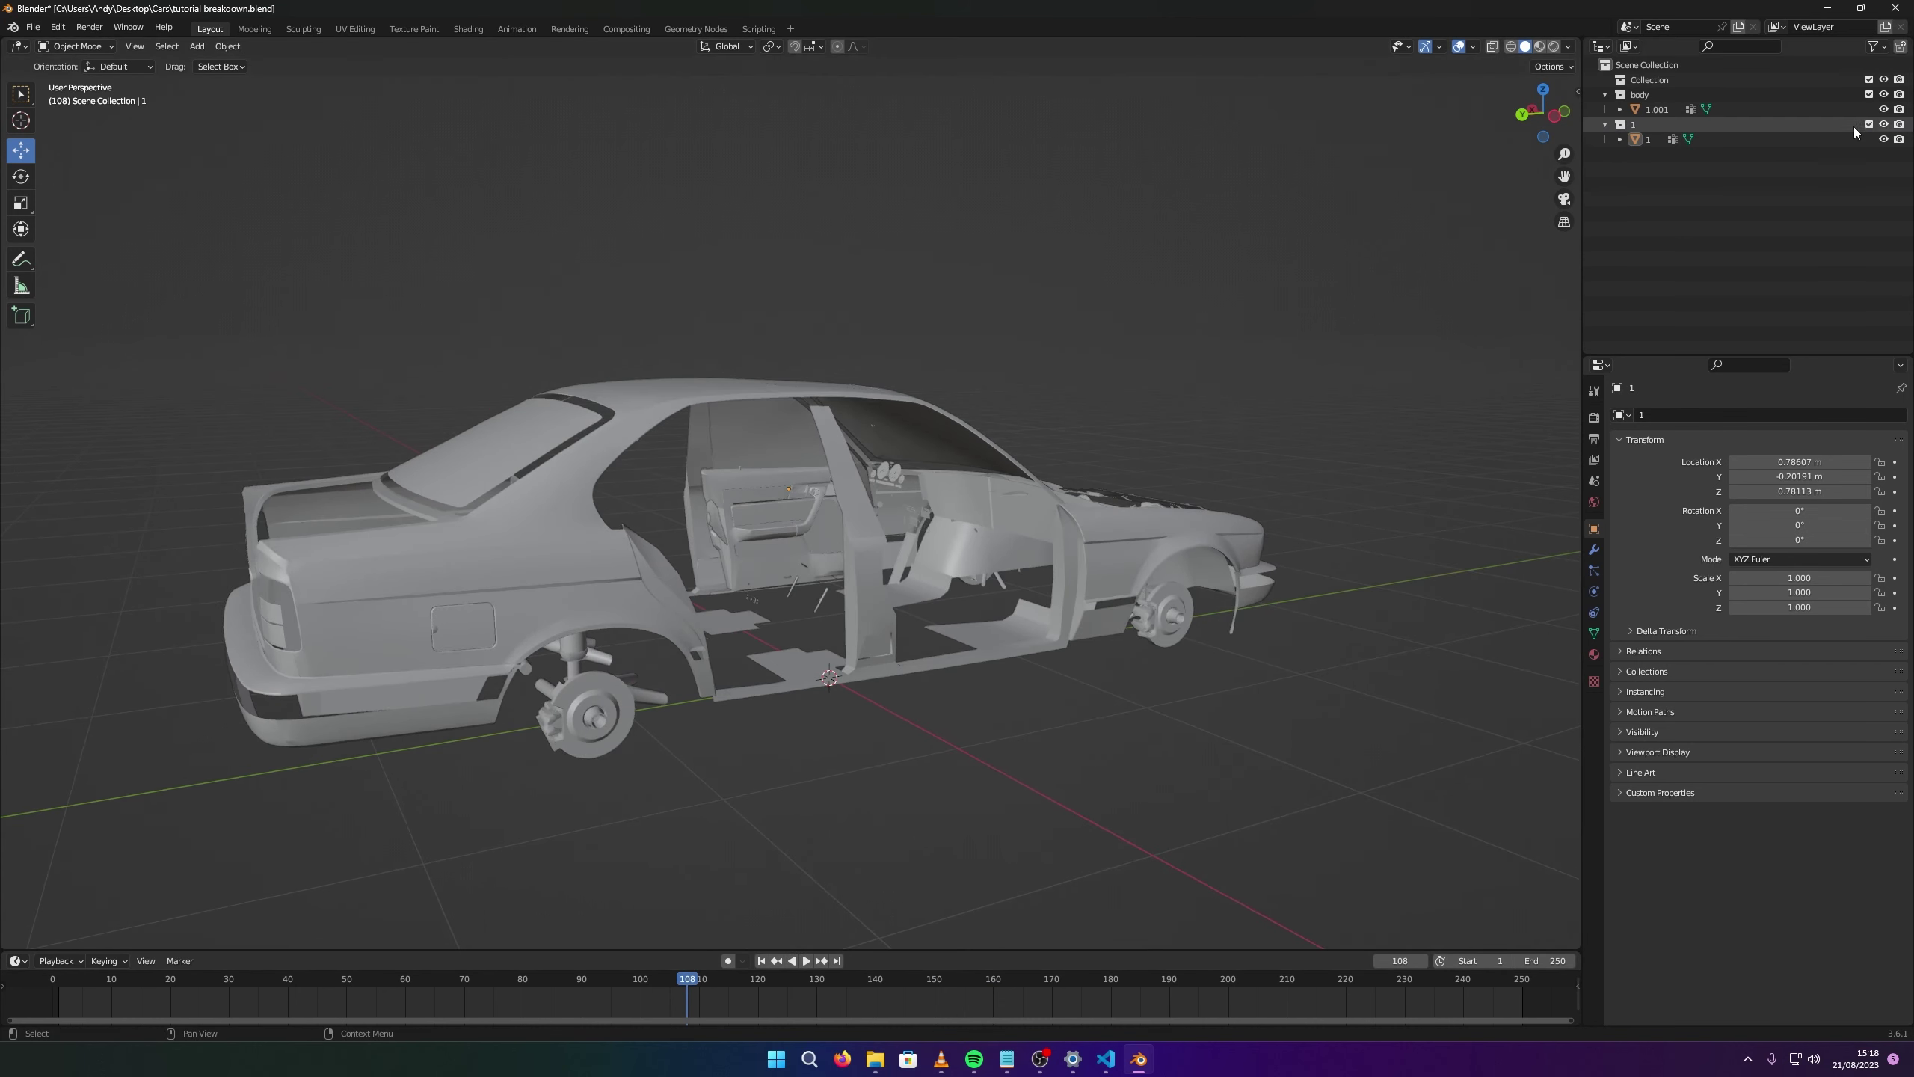
double_click(1658, 138)
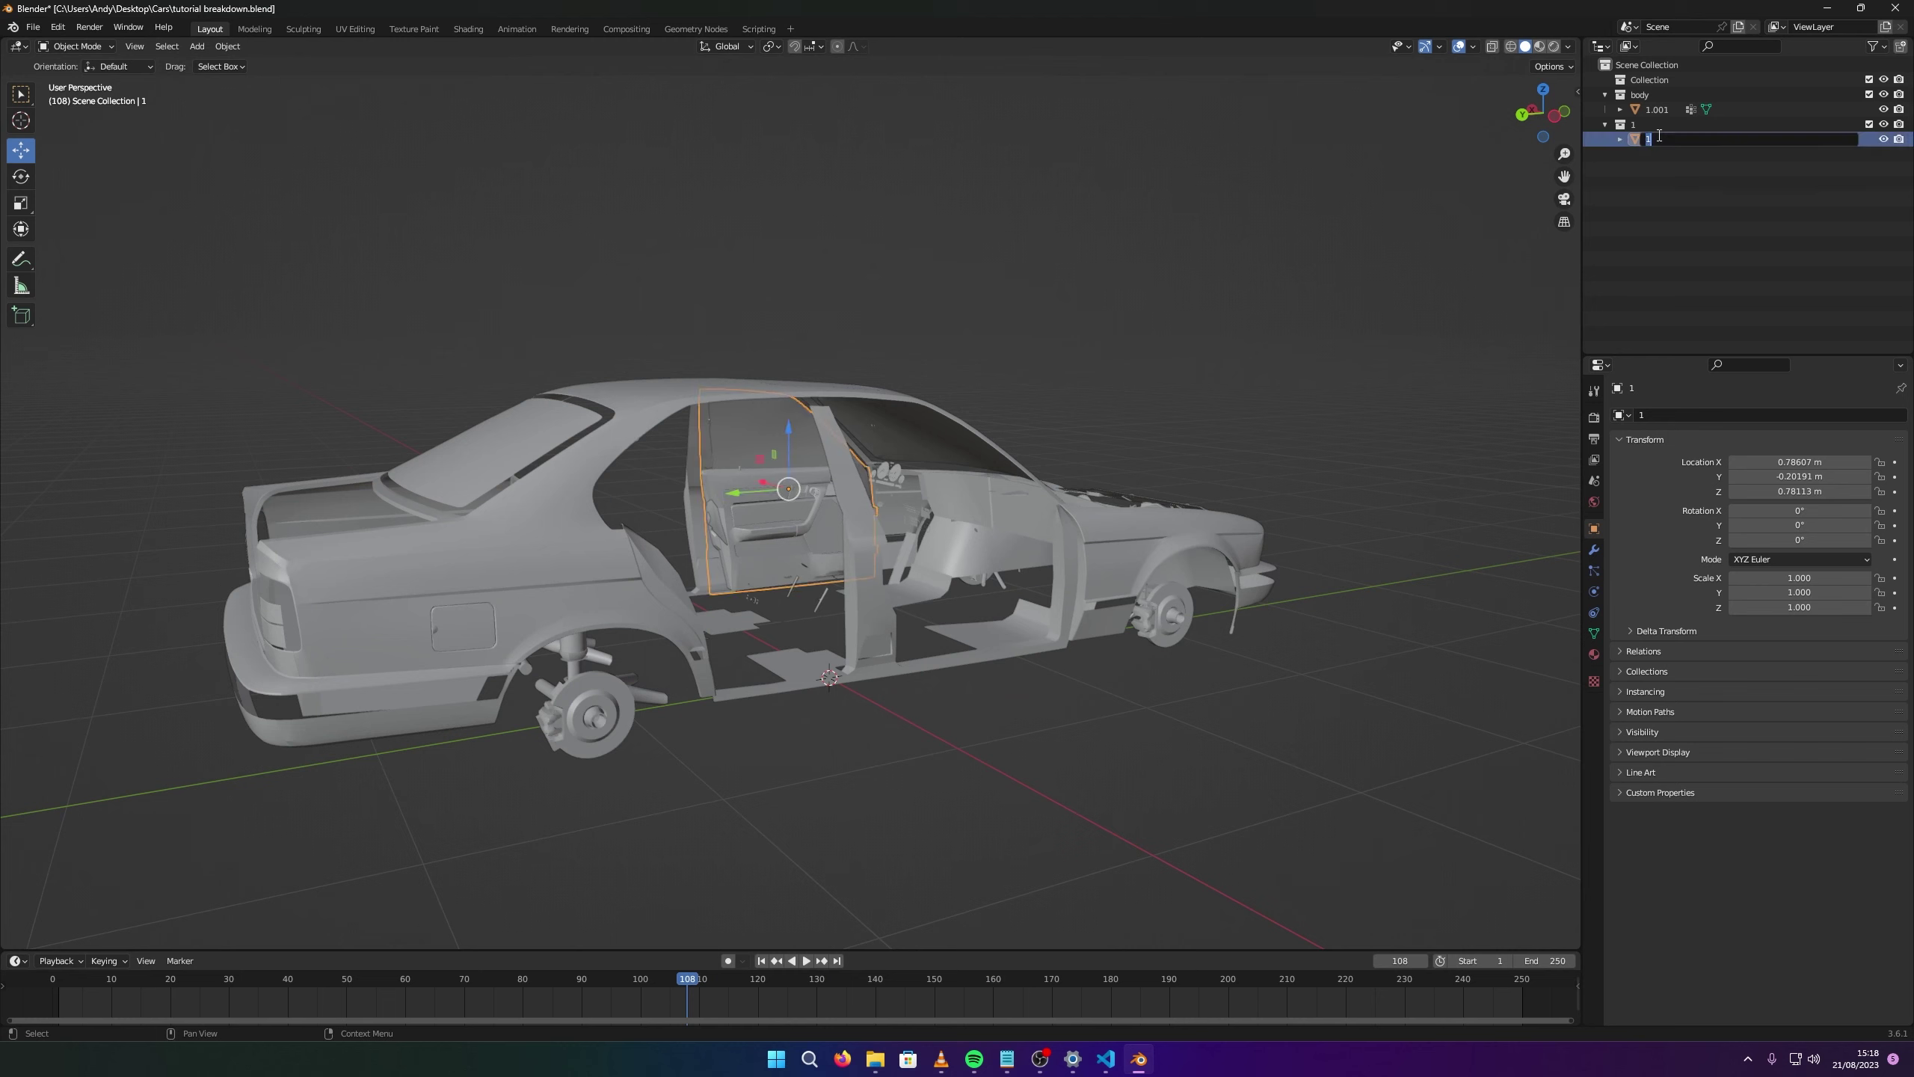
key(Escape)
click(1664, 125)
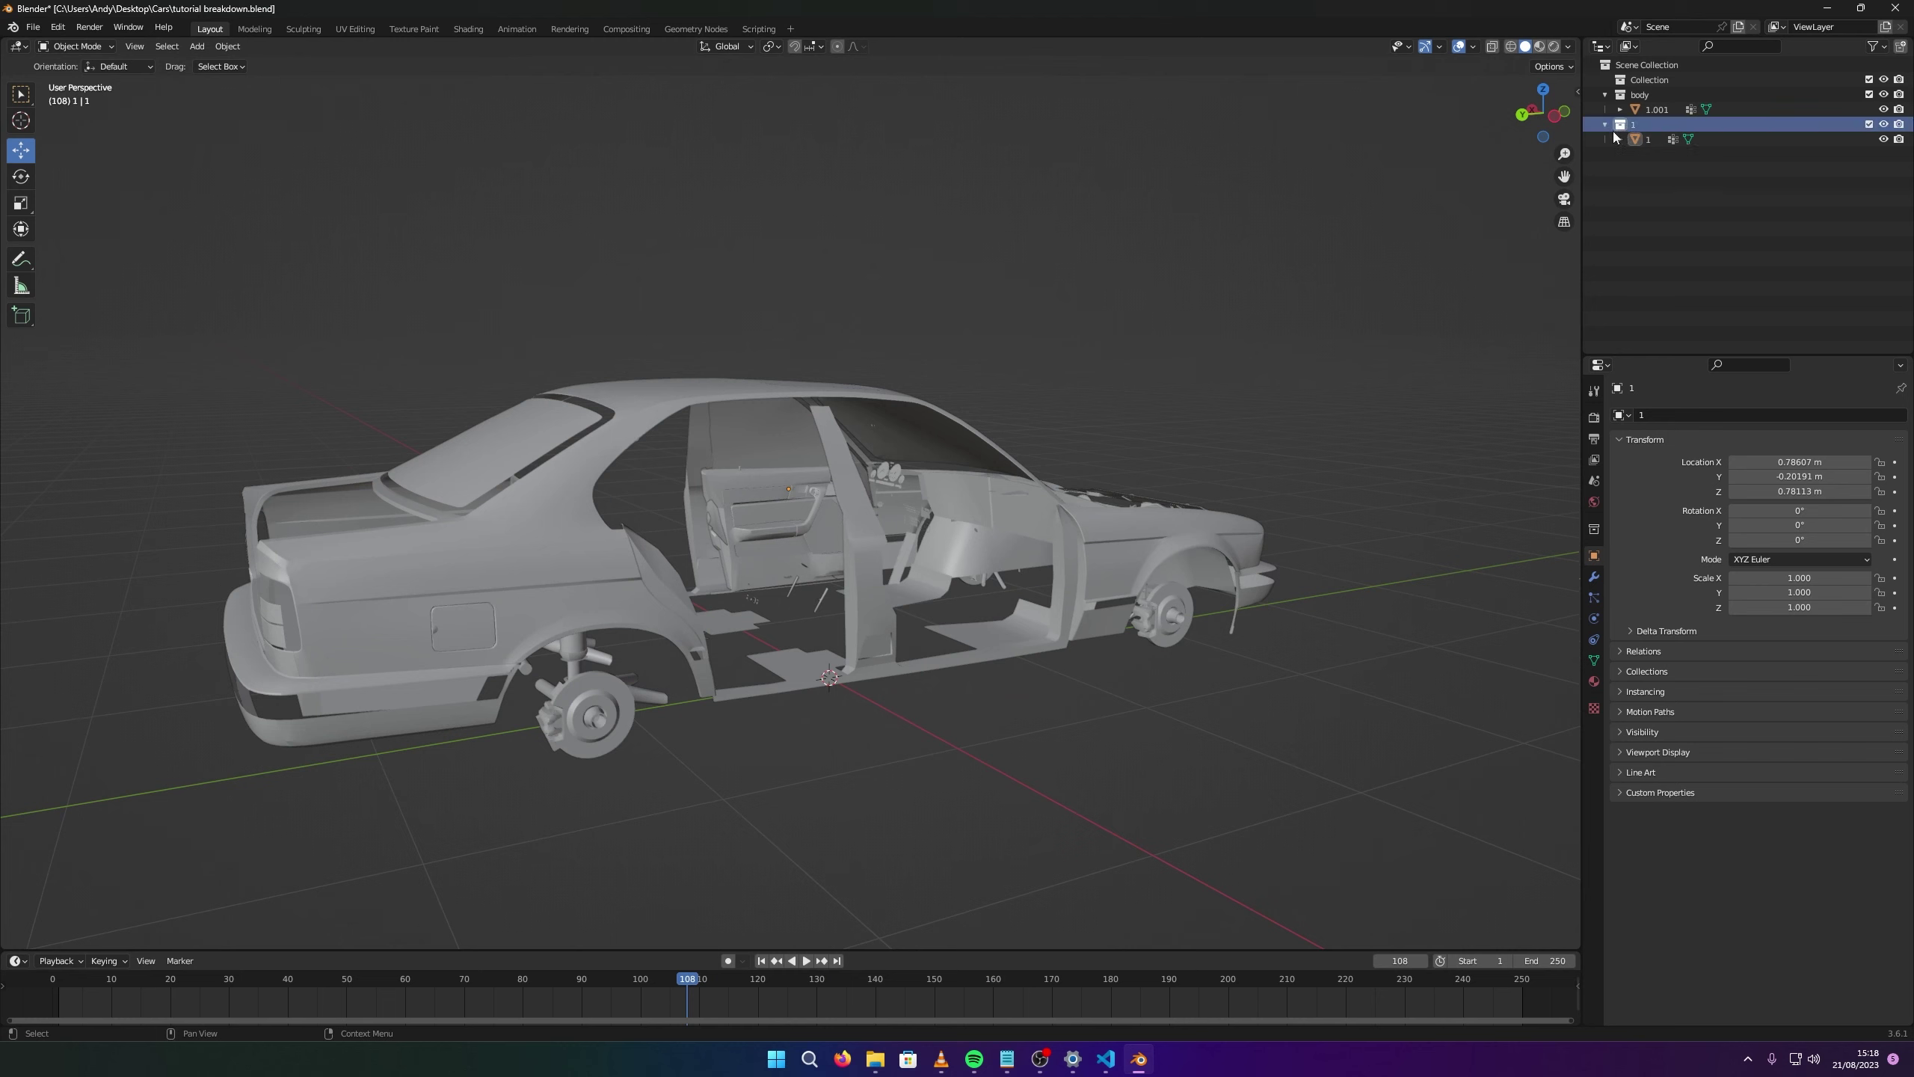
double_click(1648, 126)
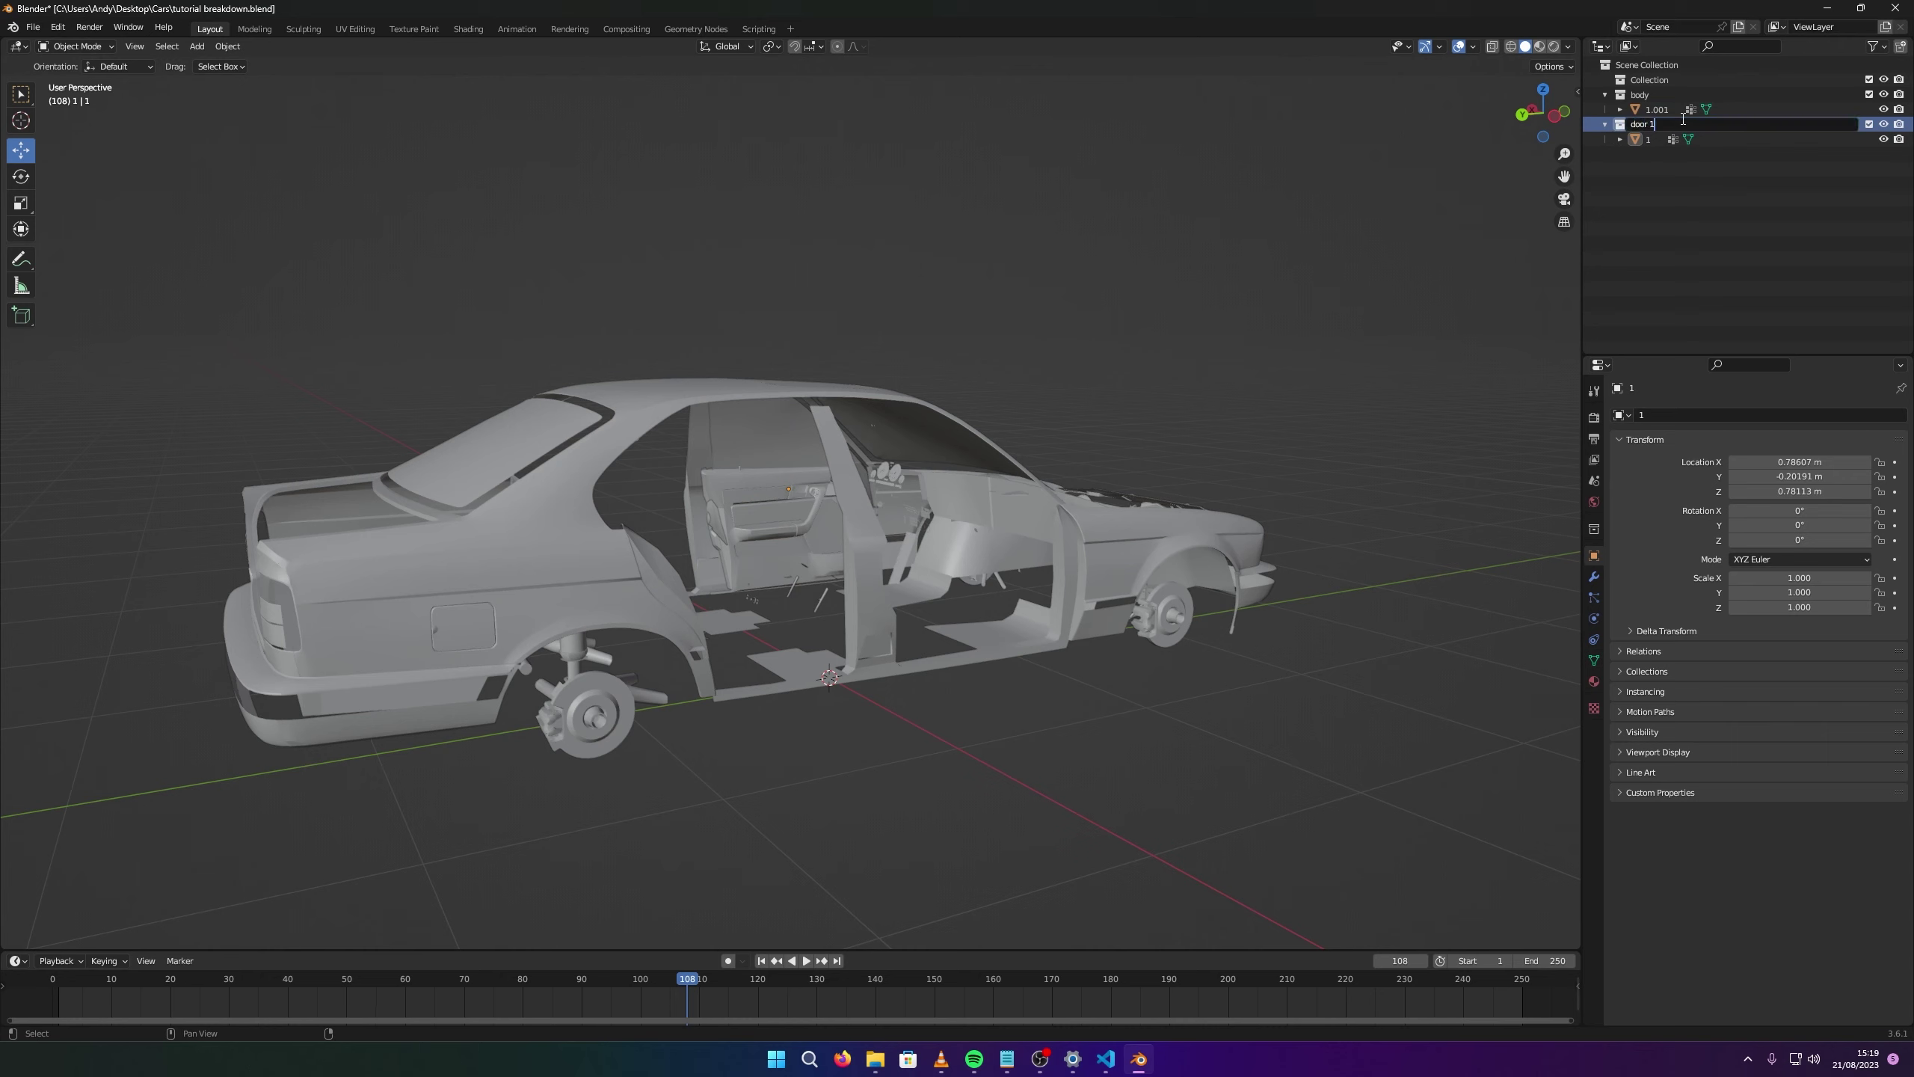
key(Return)
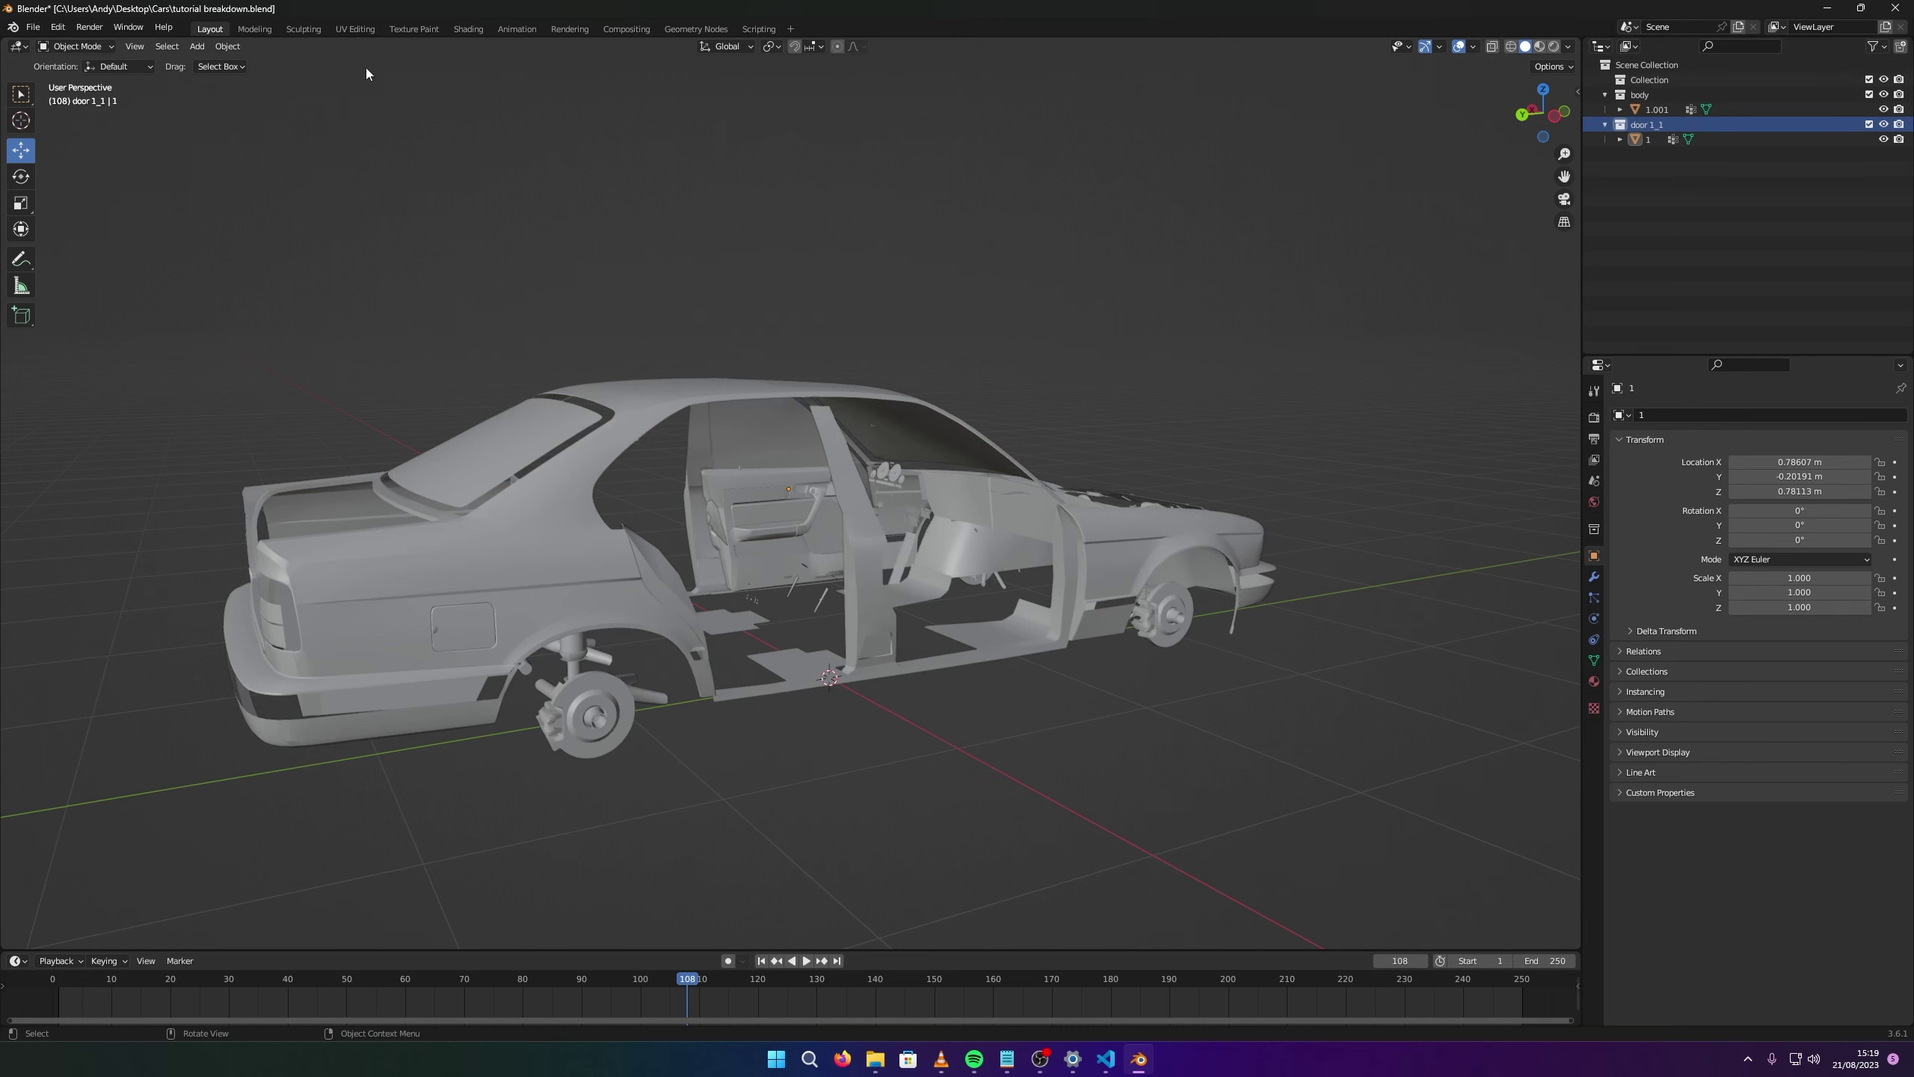
Import bmwe34_dver_2_1_mlod.p3d with the Arma 3 P3D importer.
click(32, 26)
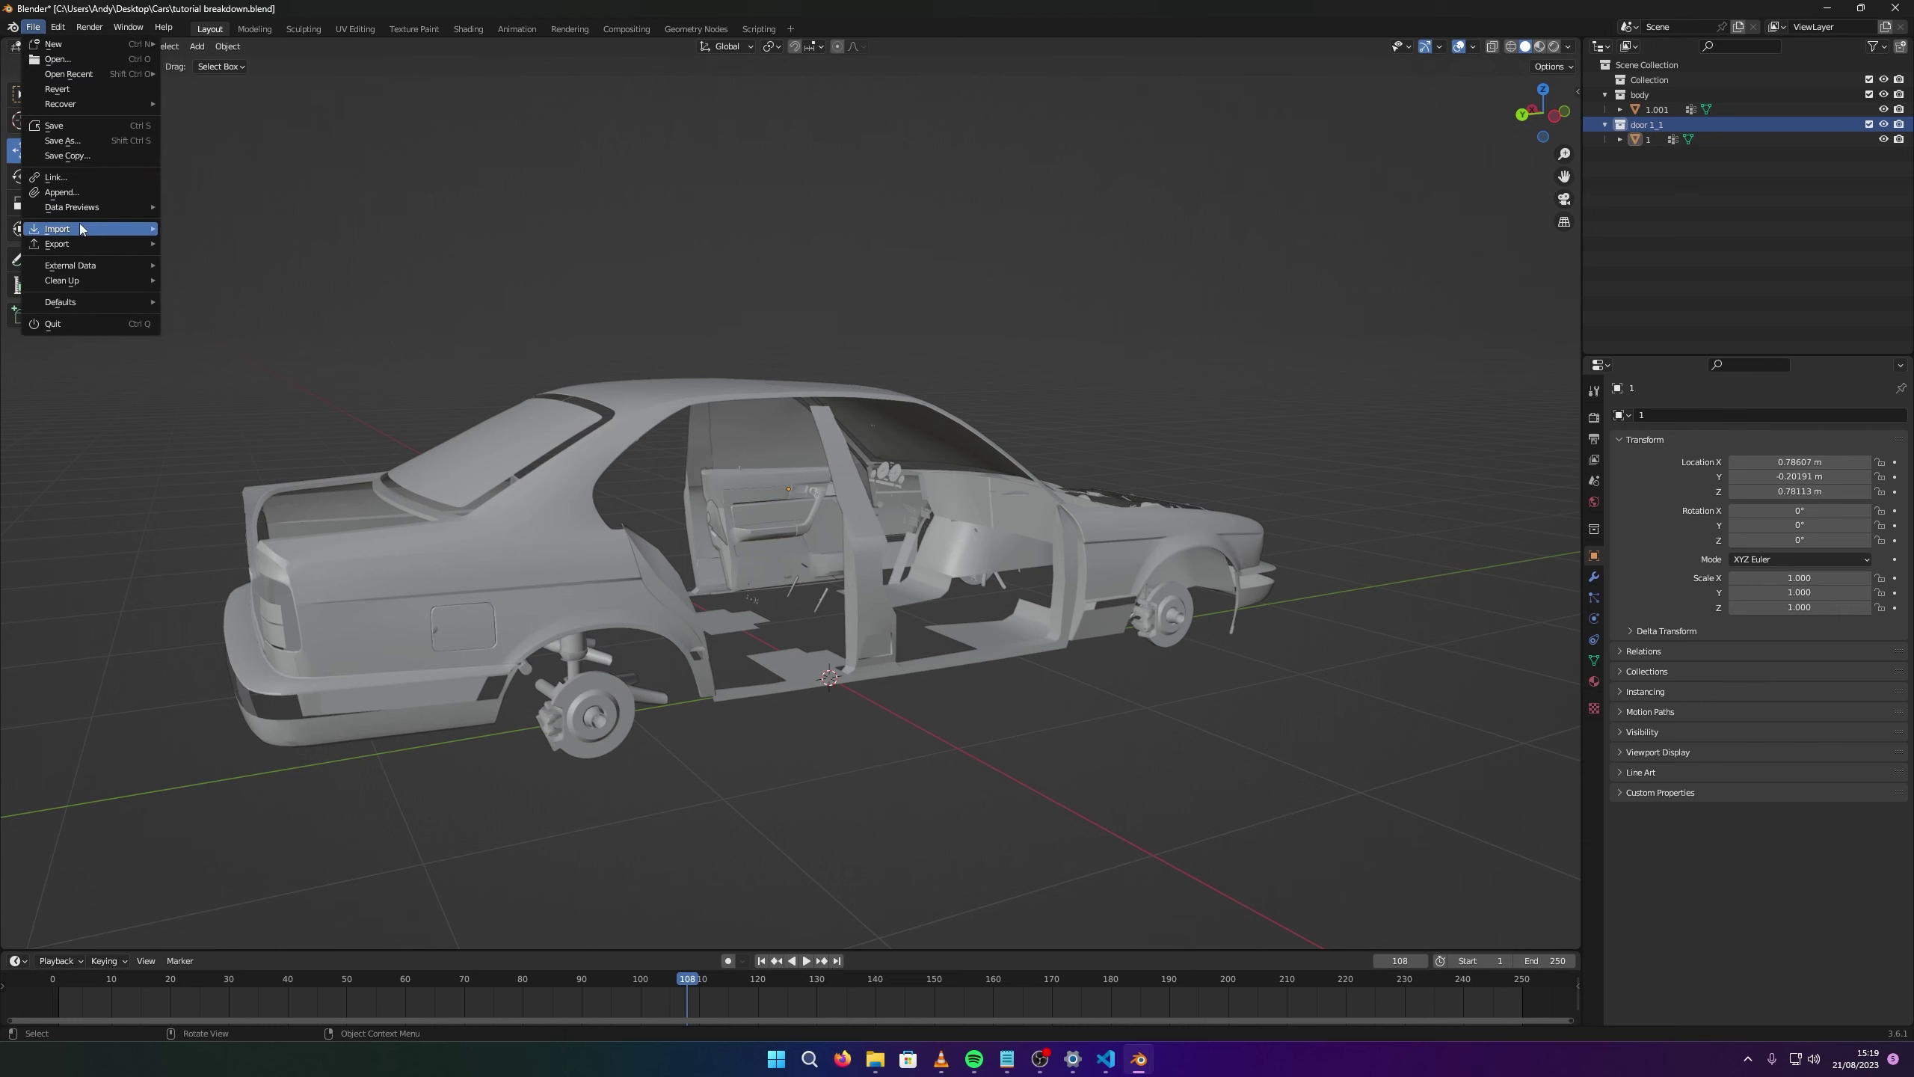
mouse_move(84, 228)
click(32, 27)
mouse_move(109, 229)
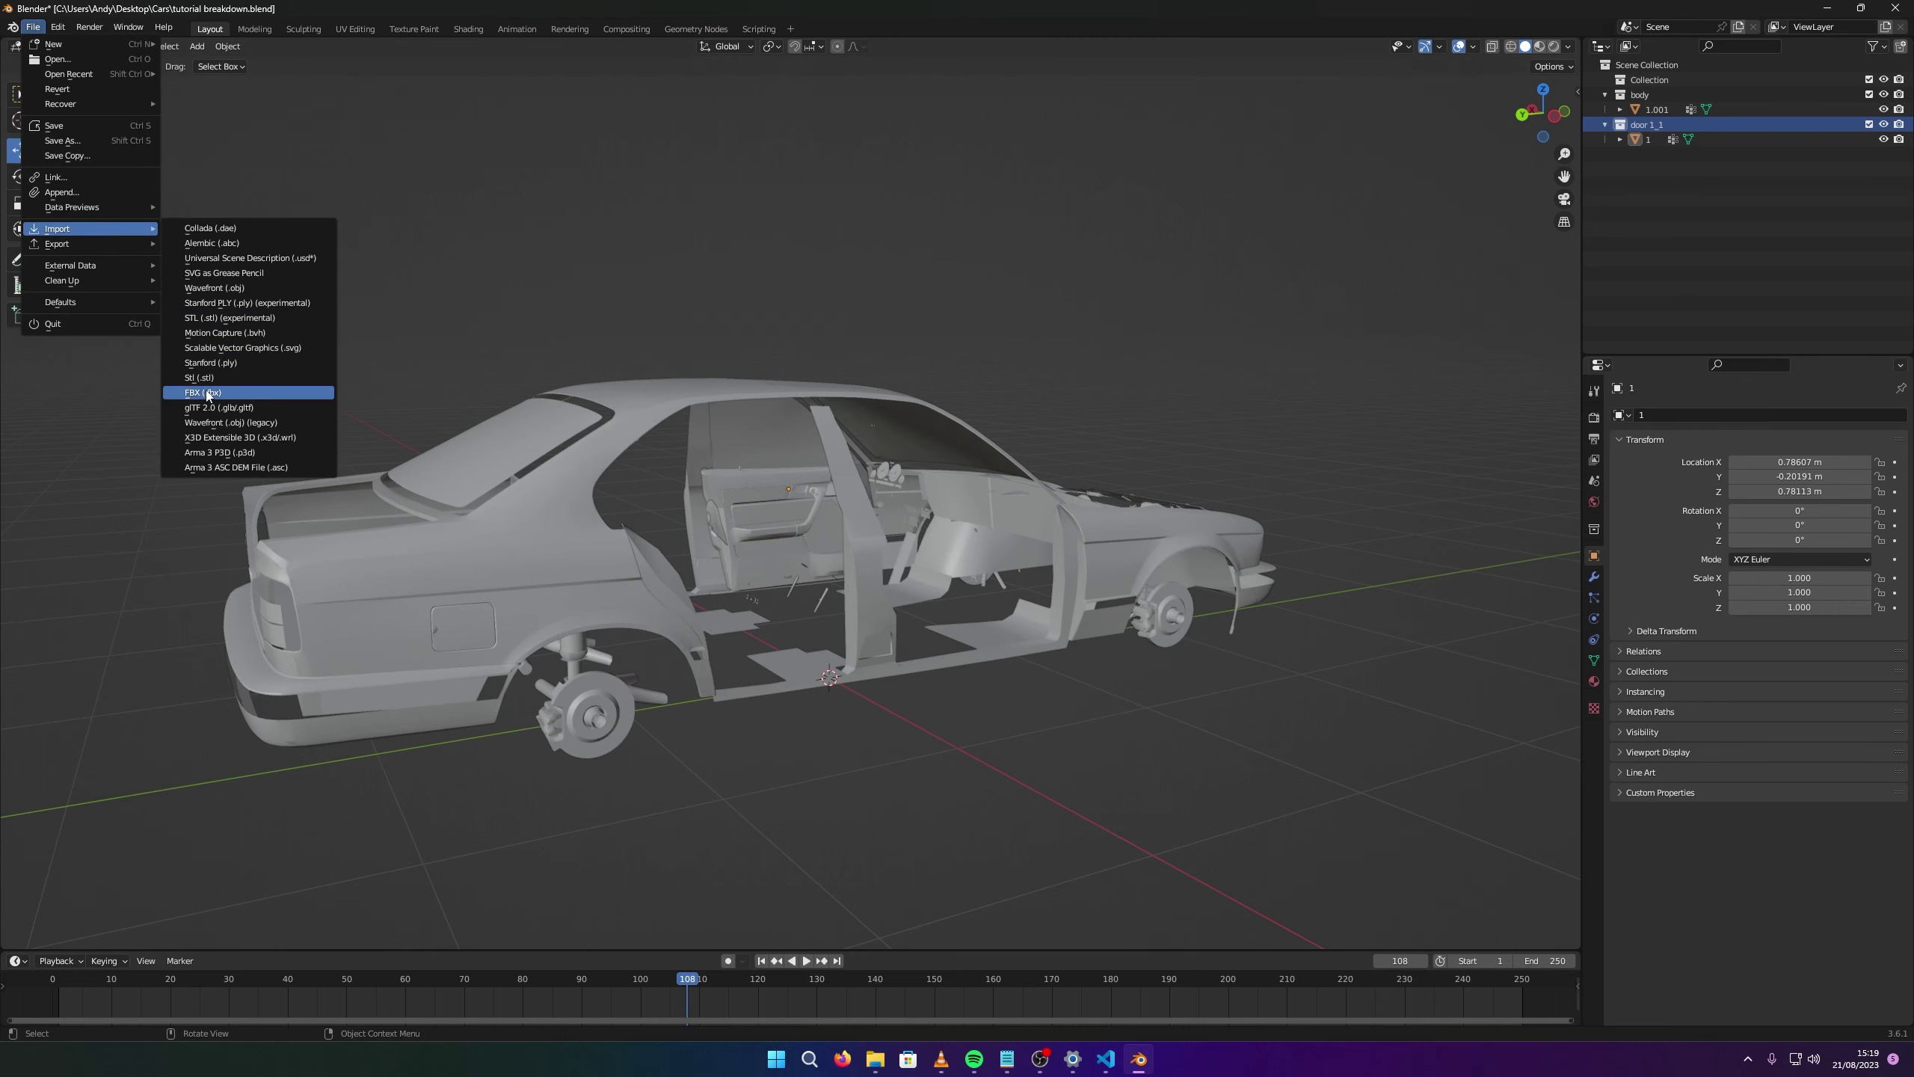
click(233, 451)
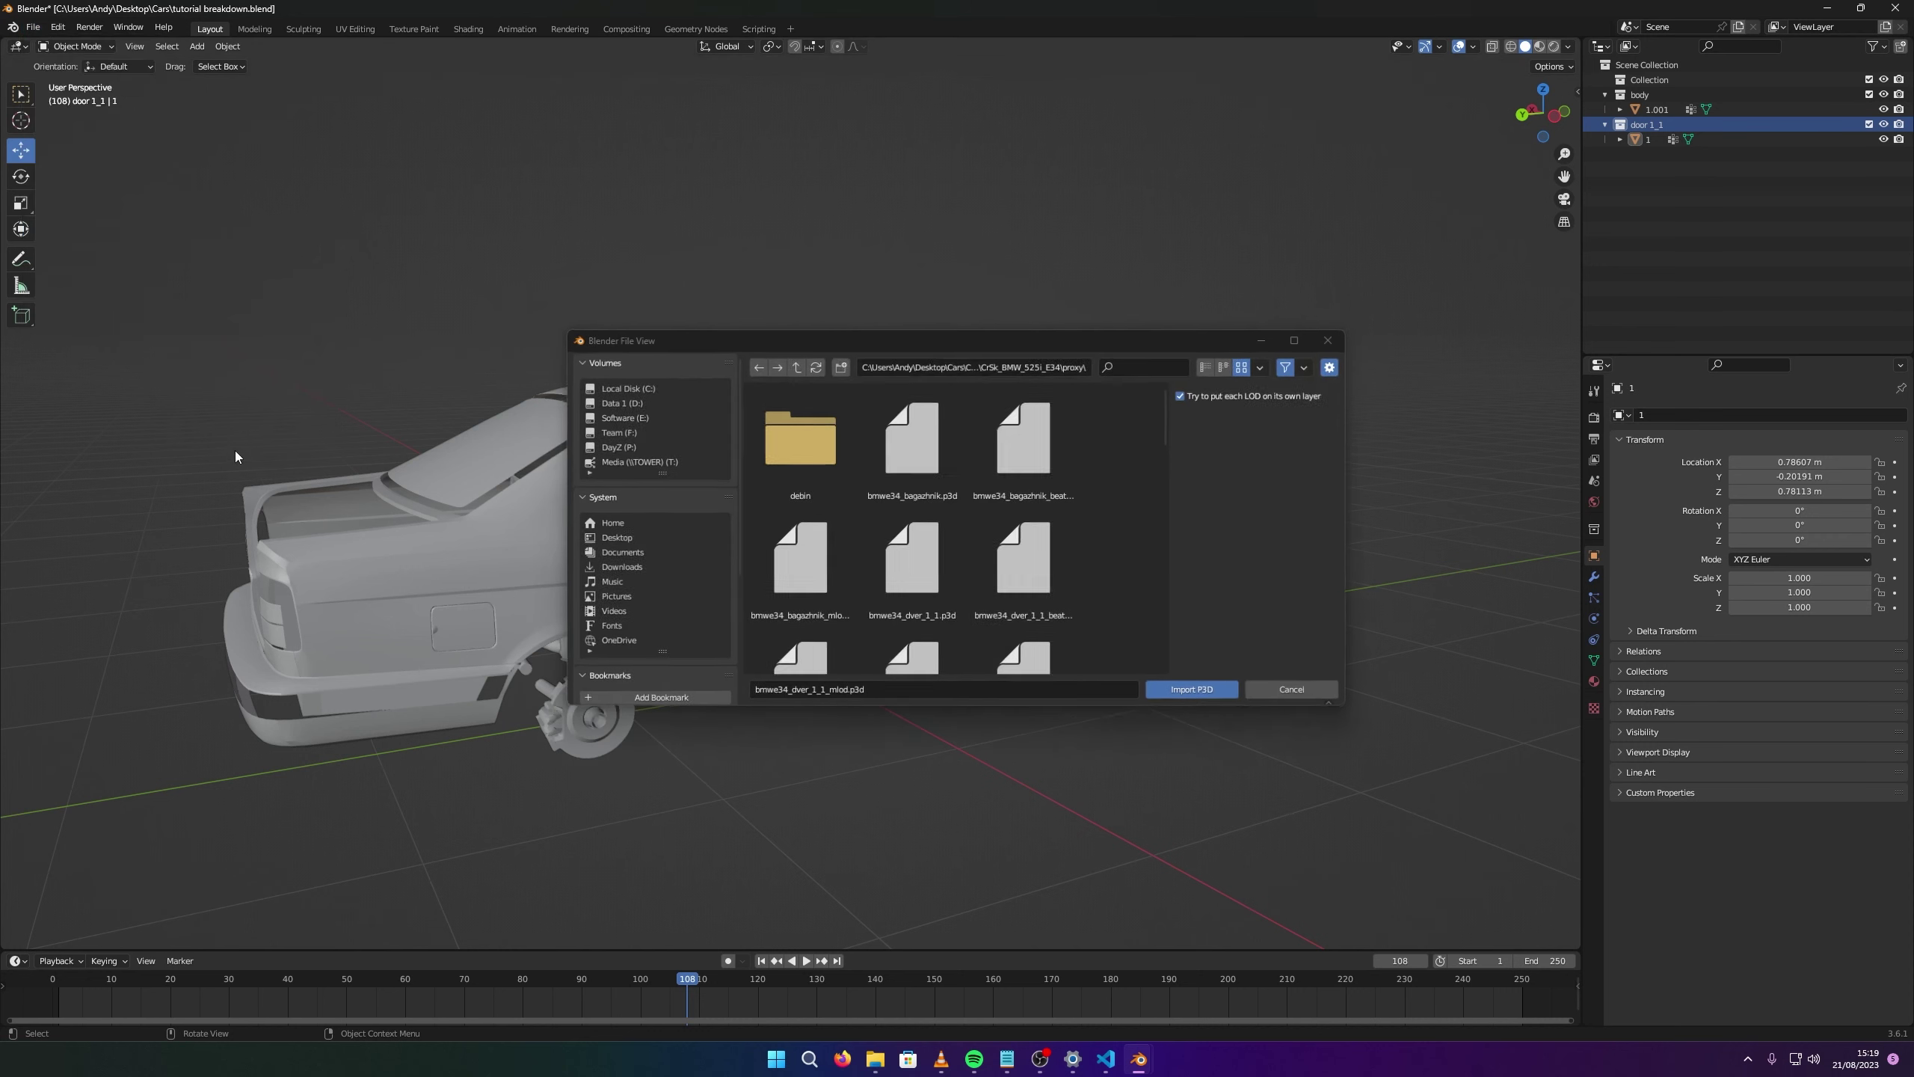
scroll(986, 518, down, 3)
click(901, 483)
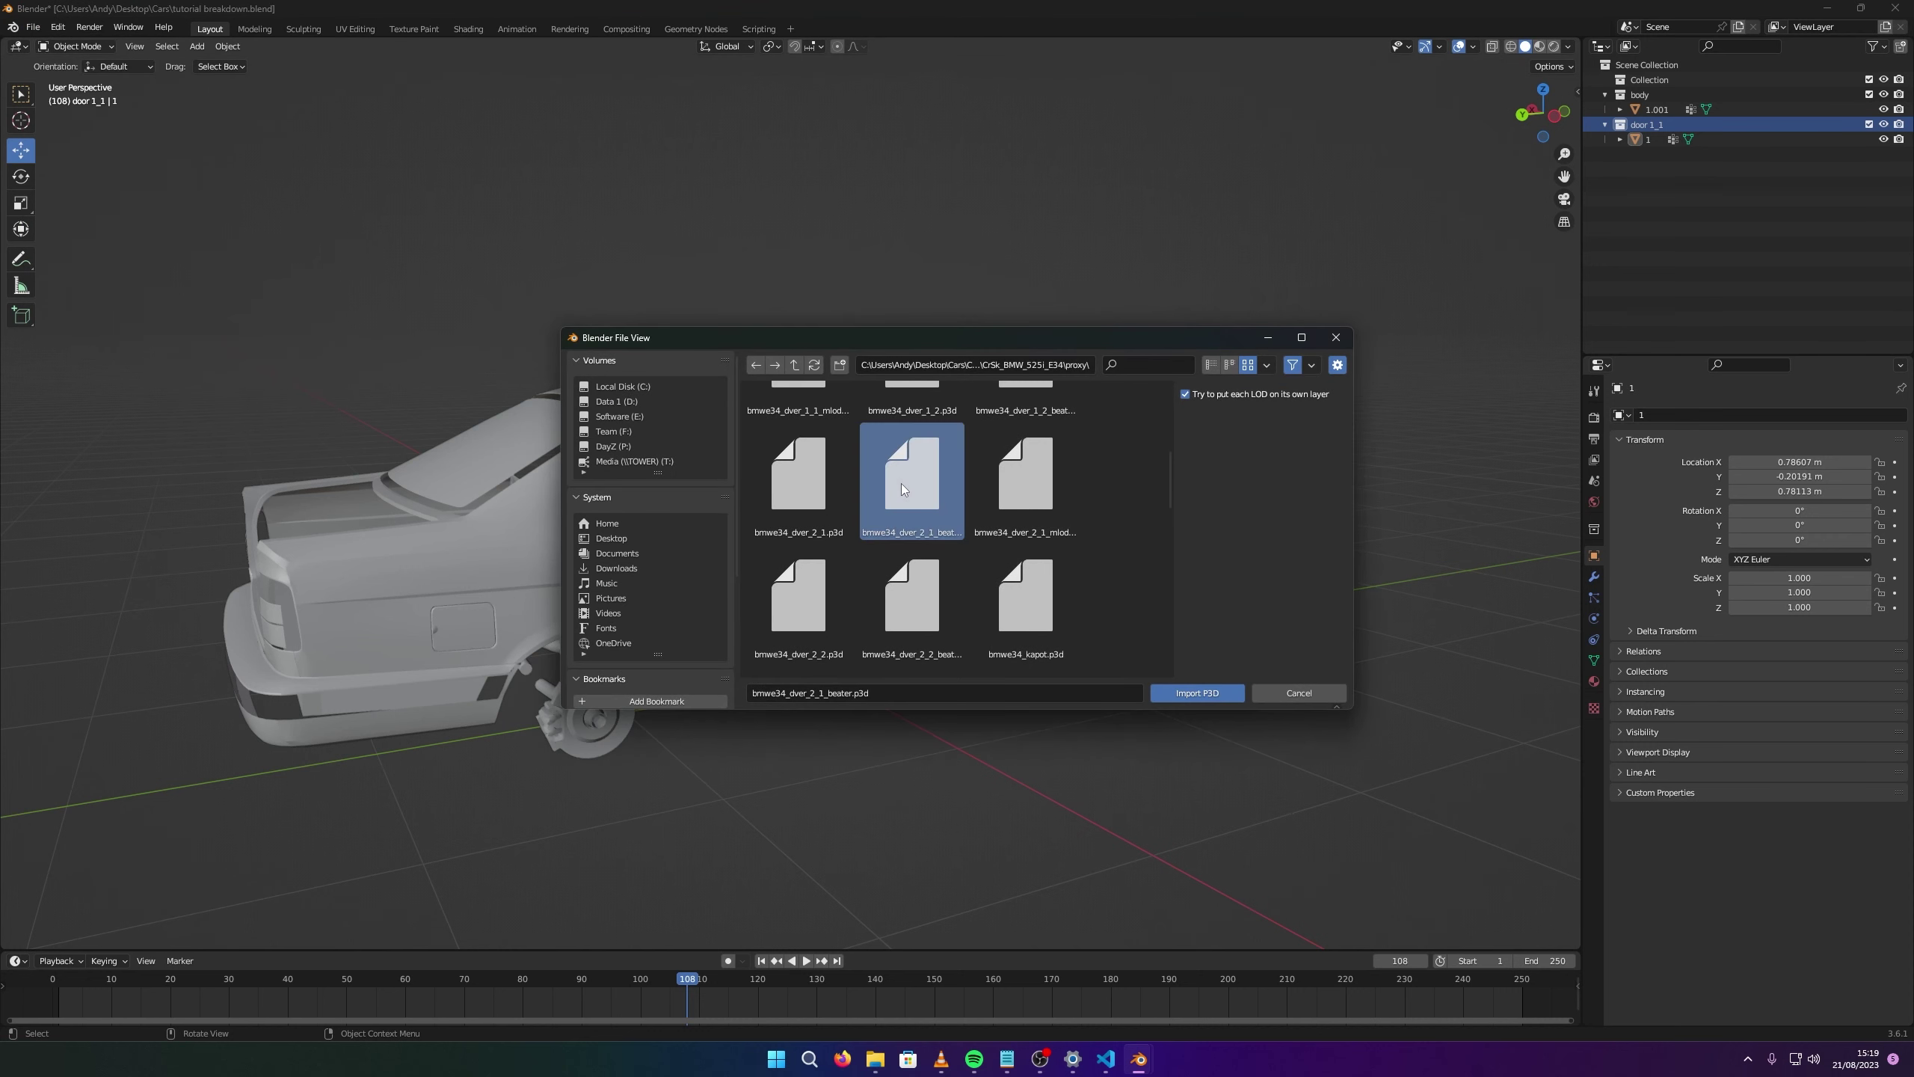
click(1029, 483)
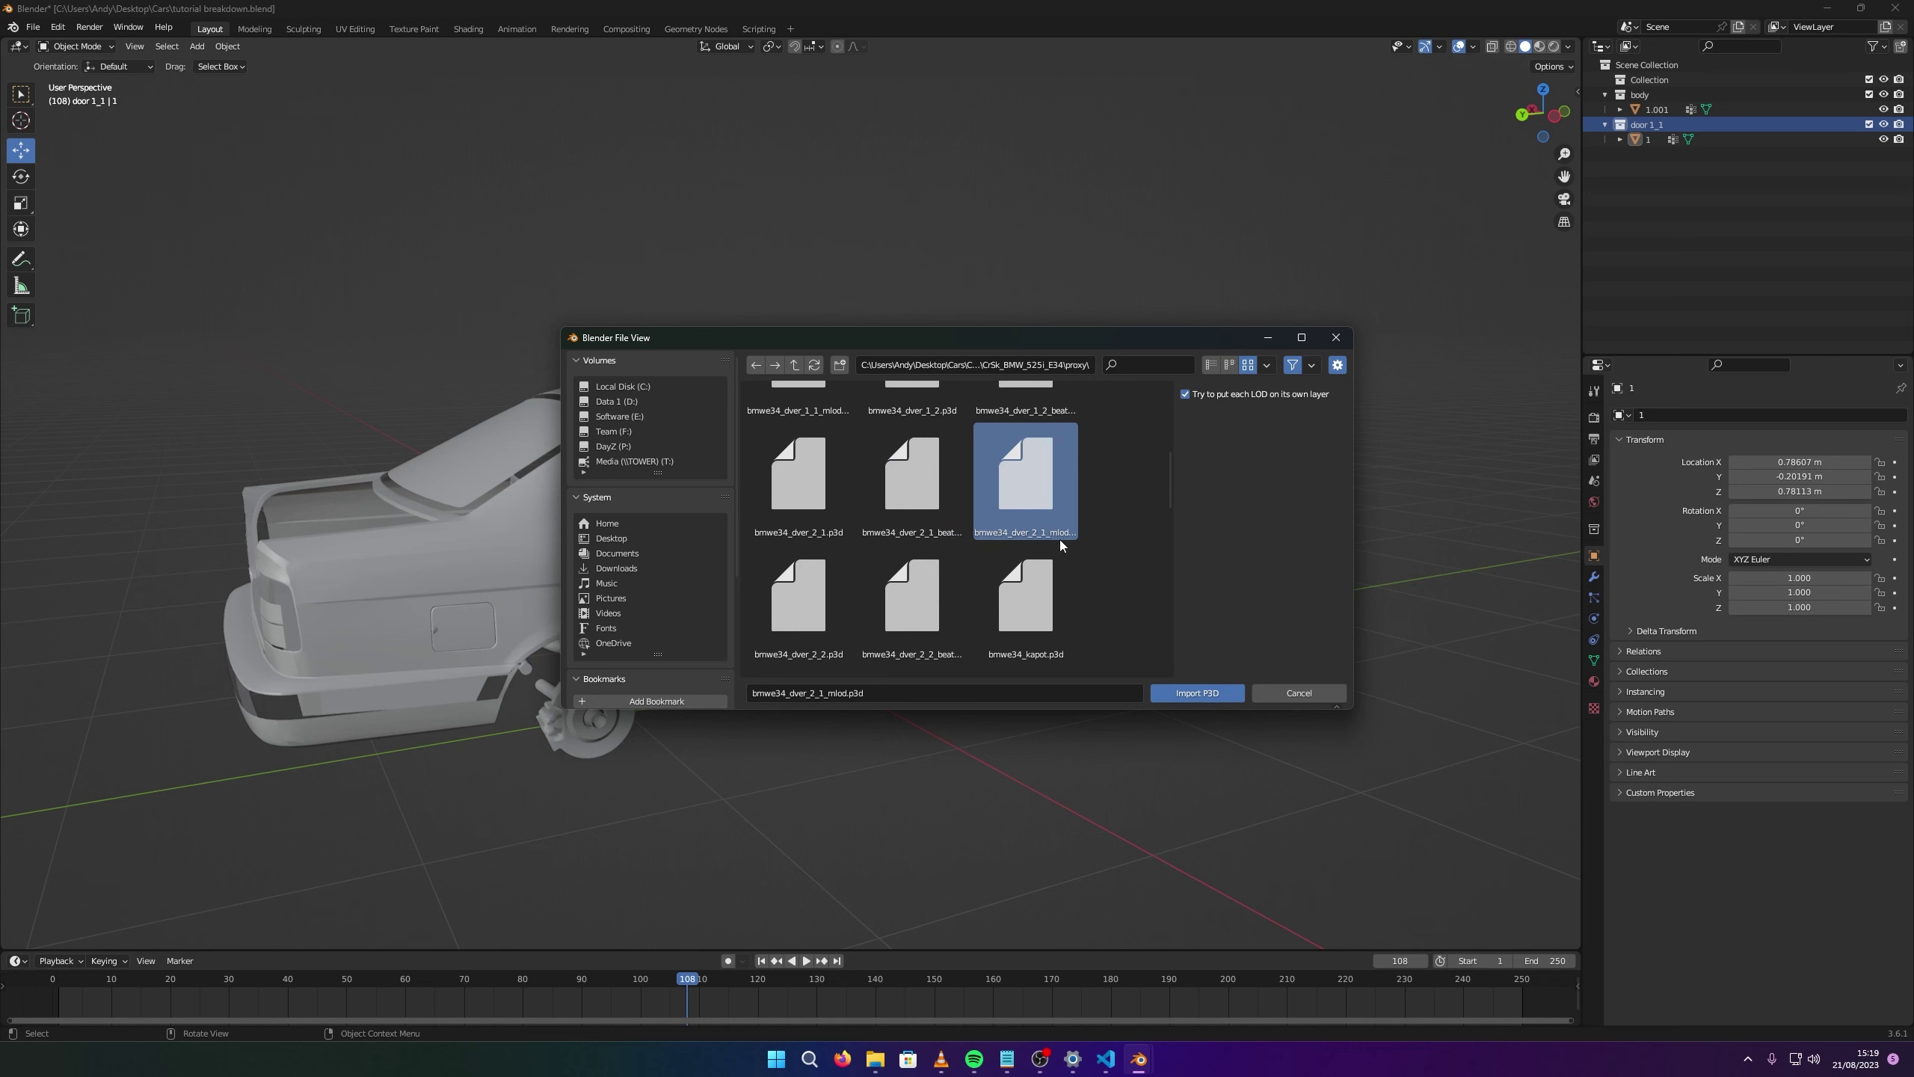
click(1176, 694)
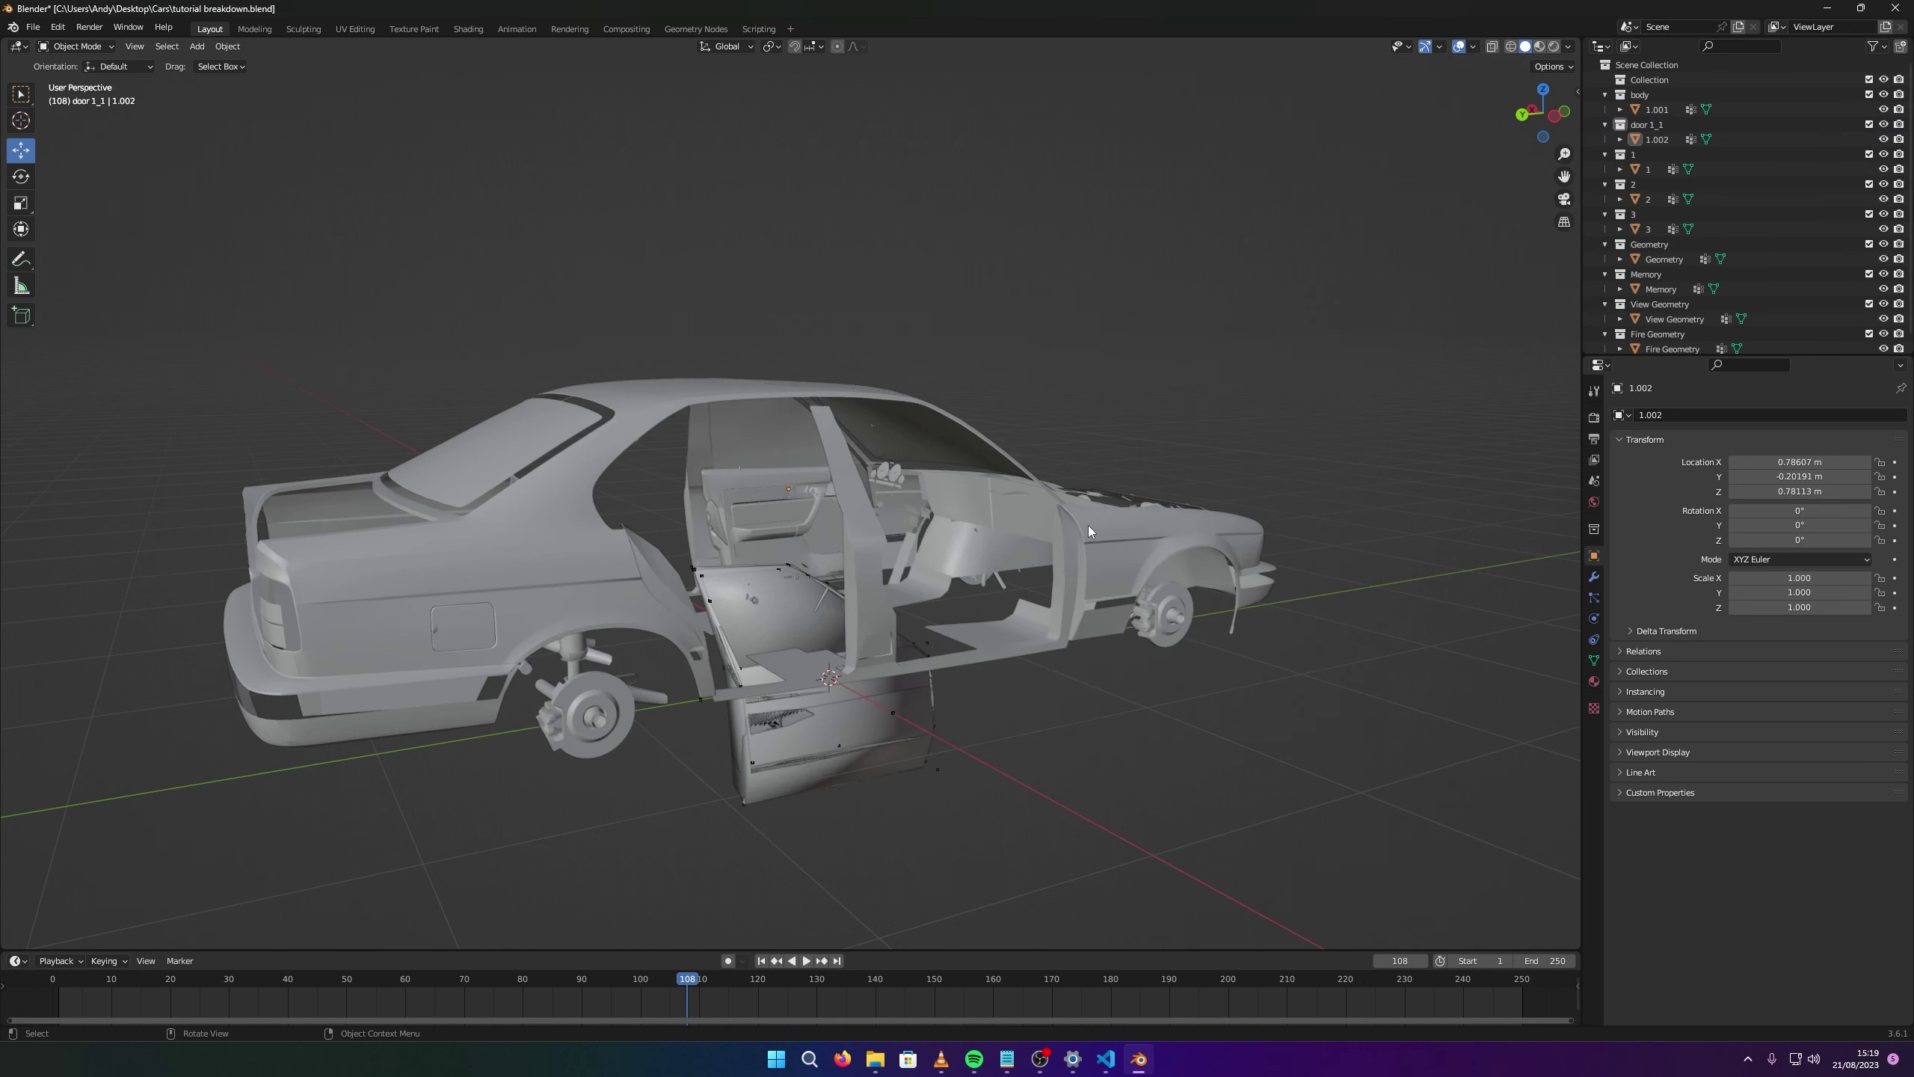
Move object 3 into collection 2, then delete collections 2 through Fire Geometry, keeping collection 1.
click(1605, 94)
click(1605, 110)
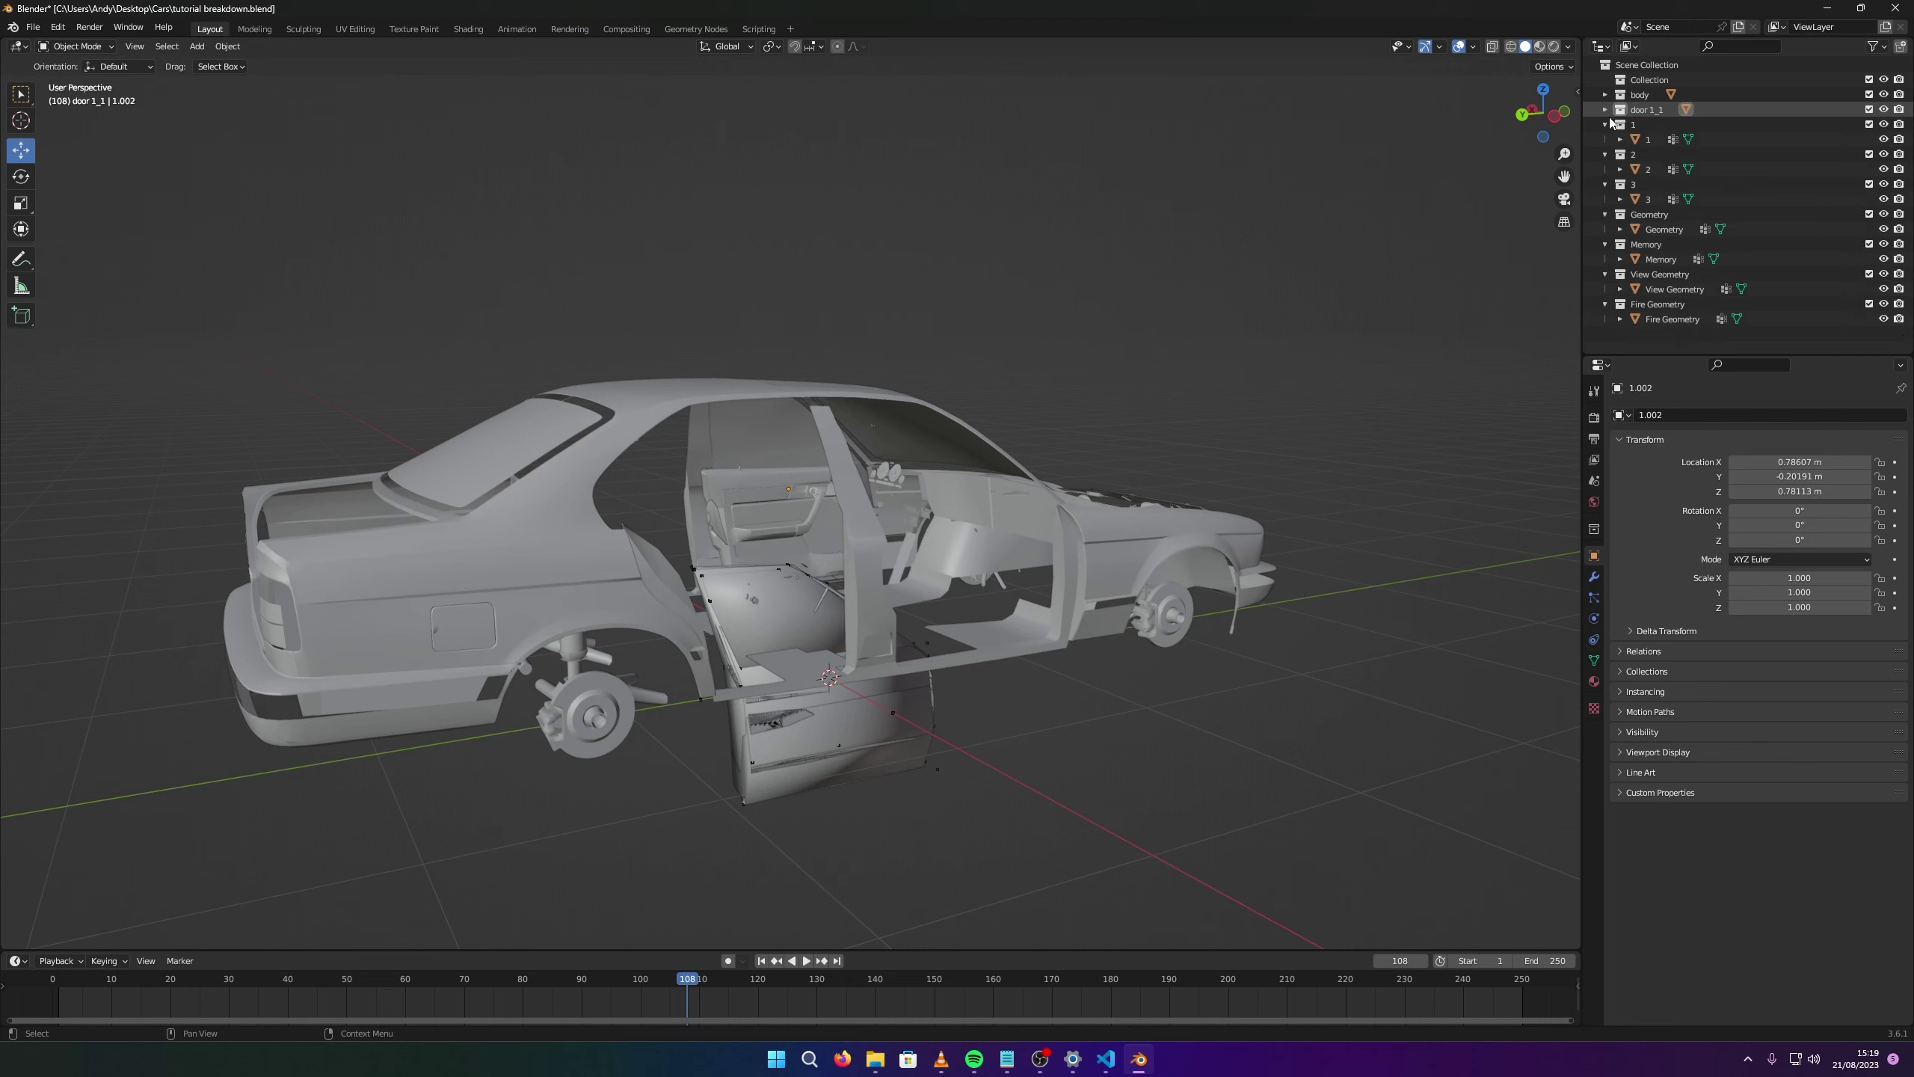
click(1621, 124)
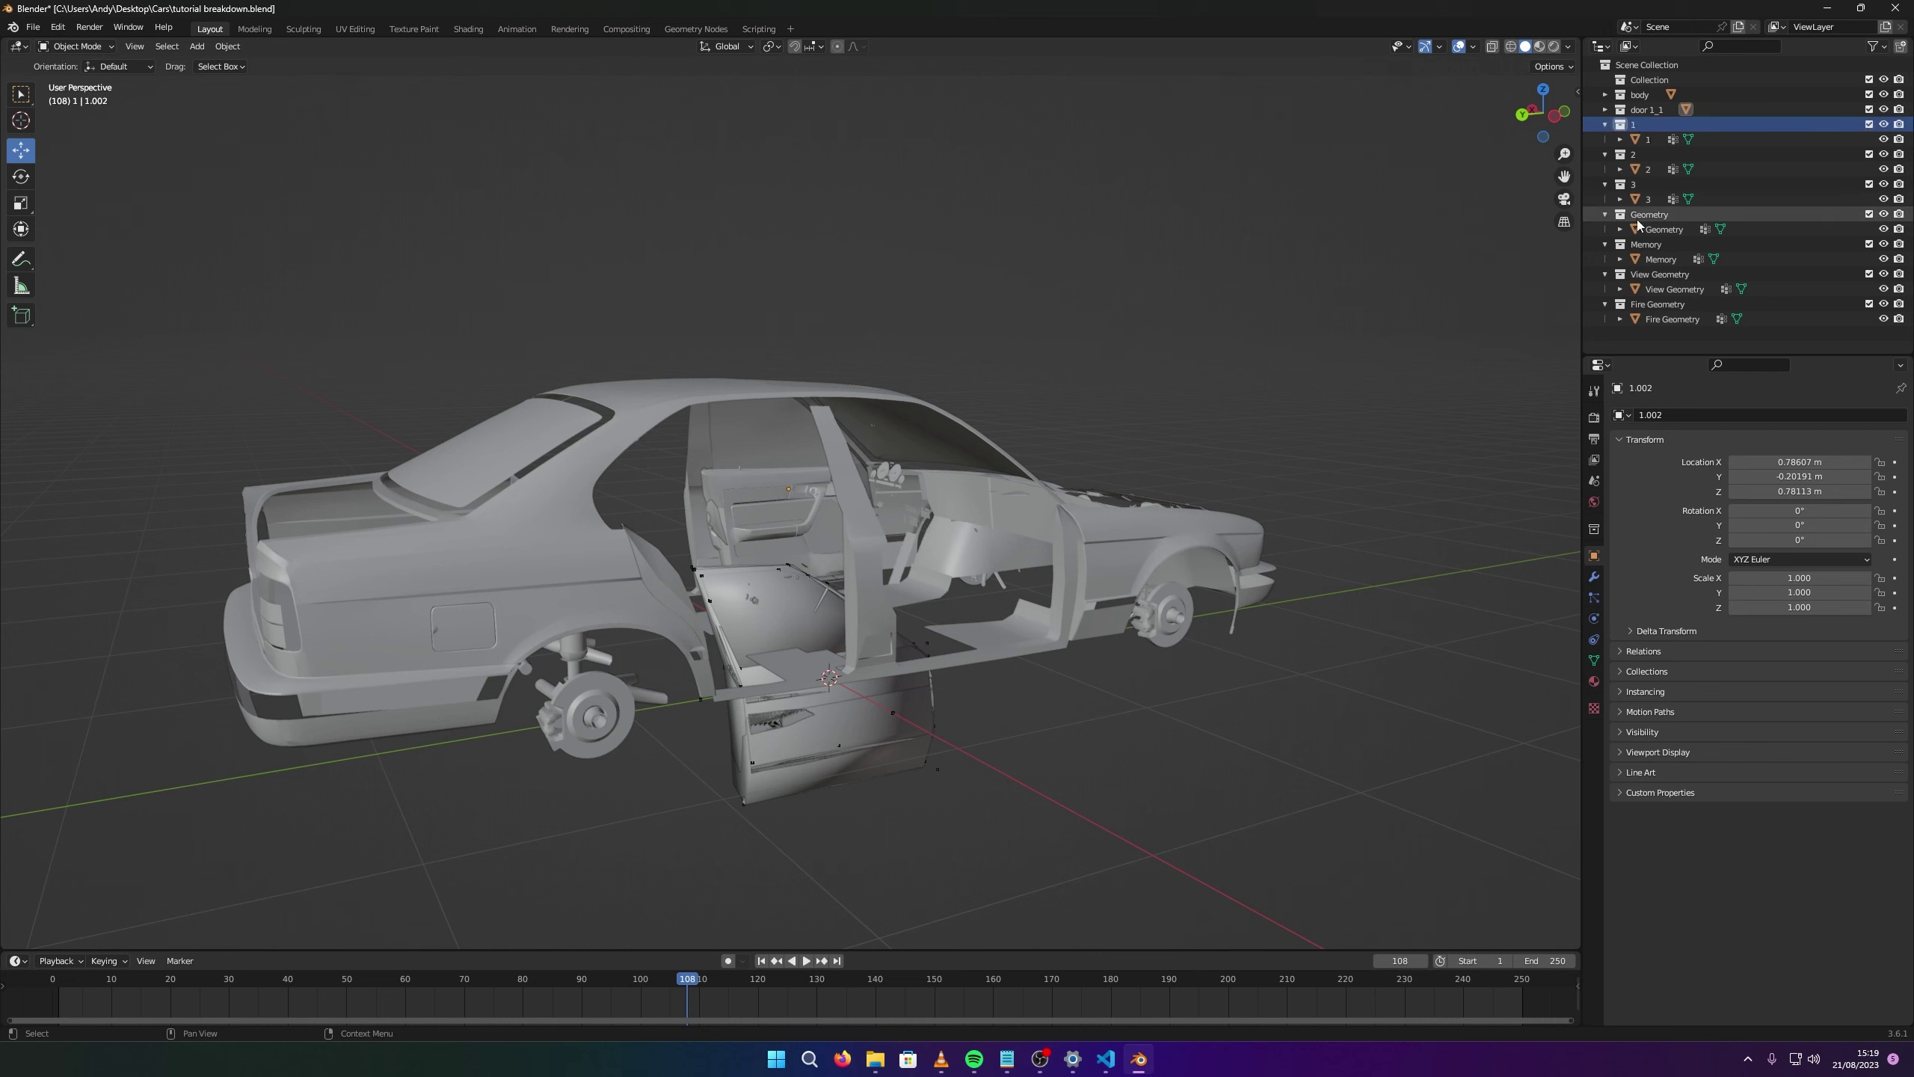
click(1669, 319)
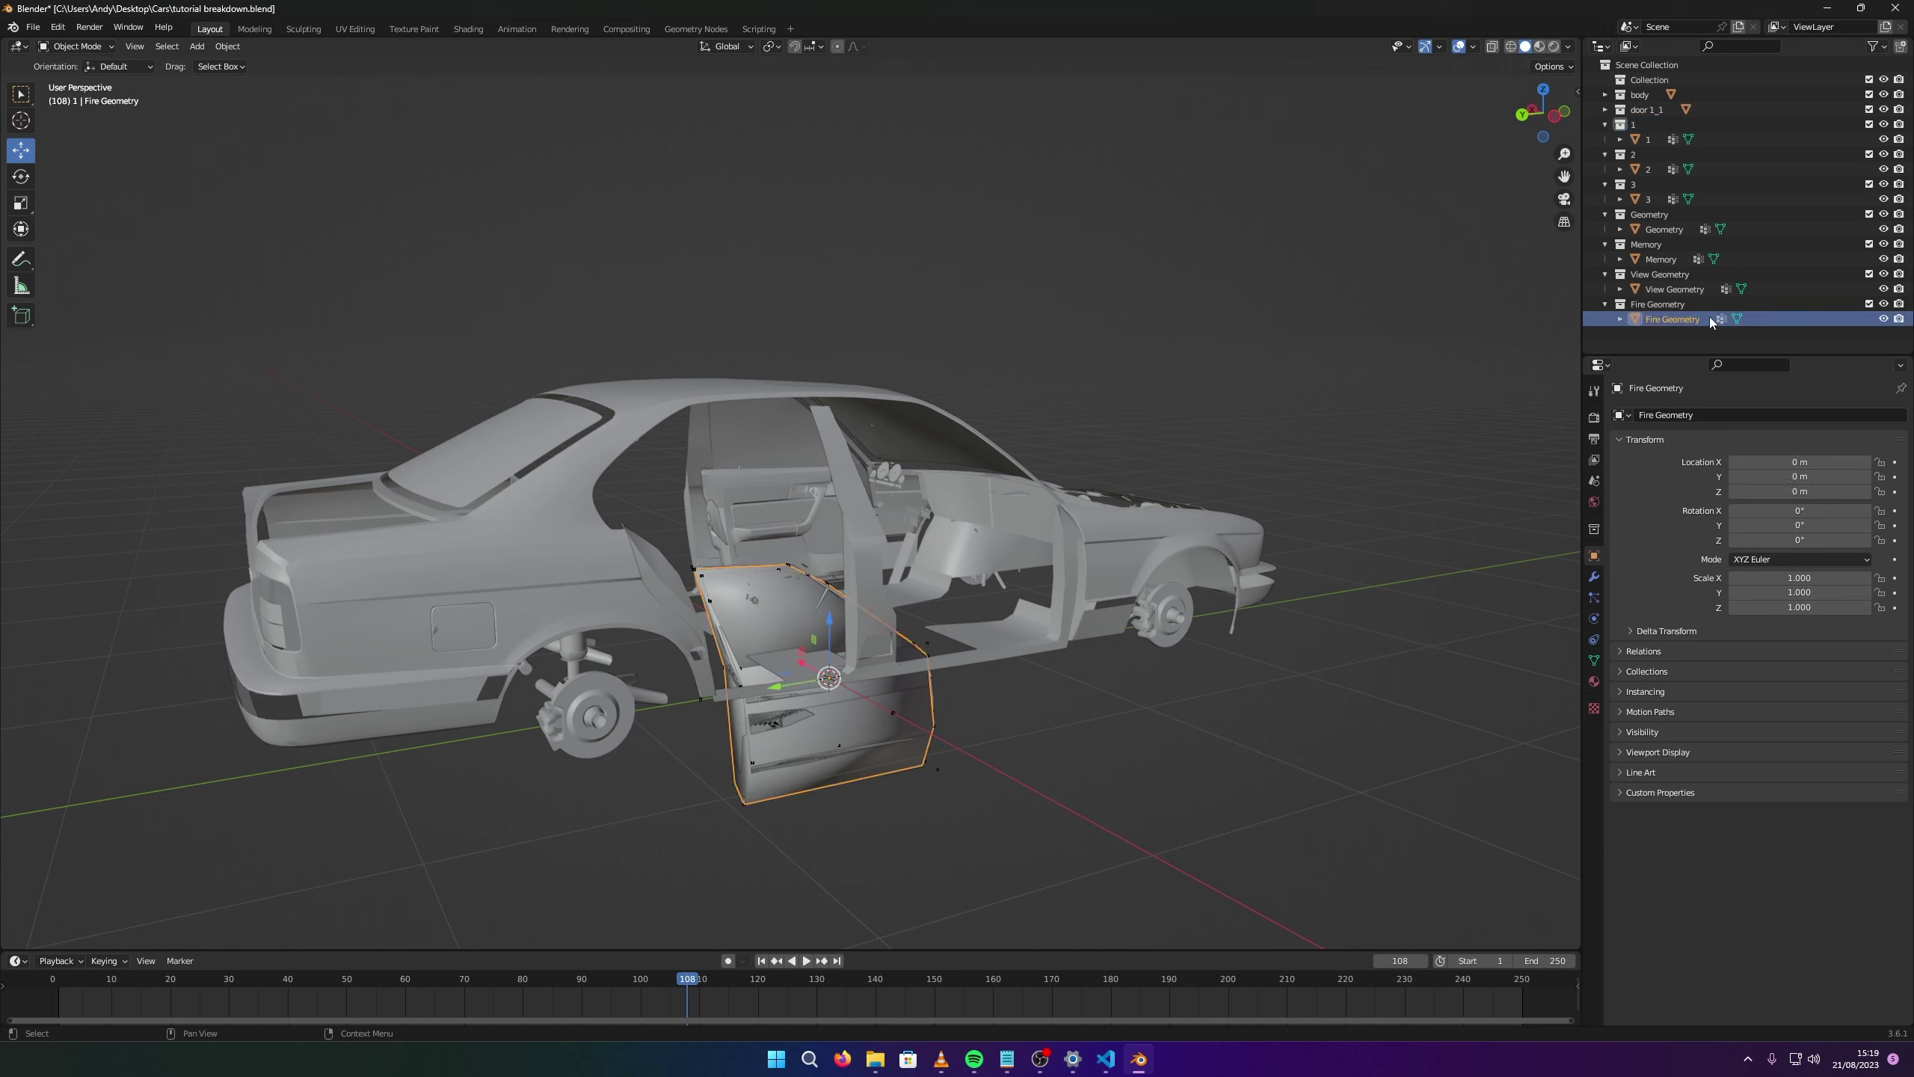
shift+click(1643, 155)
click(1648, 198)
drag(1648, 199, 1649, 160)
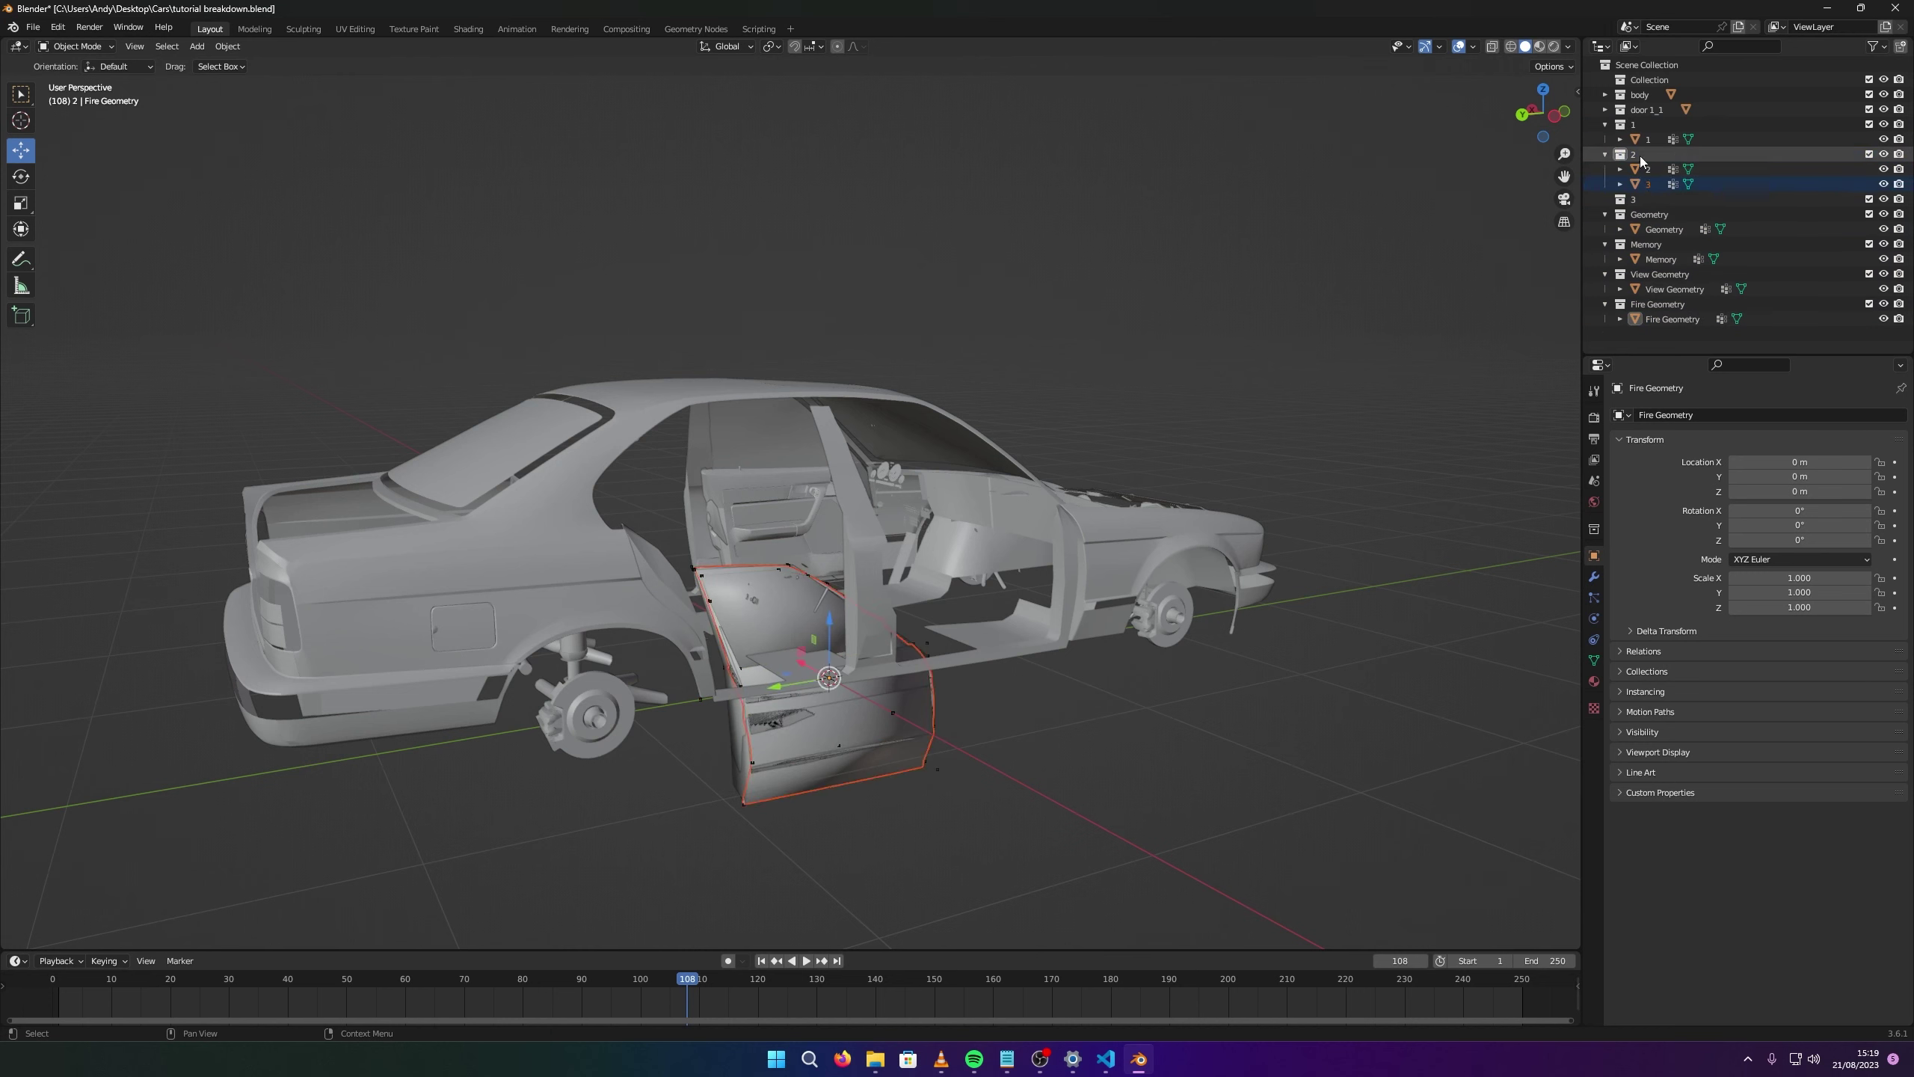
click(1640, 156)
shift+click(1651, 318)
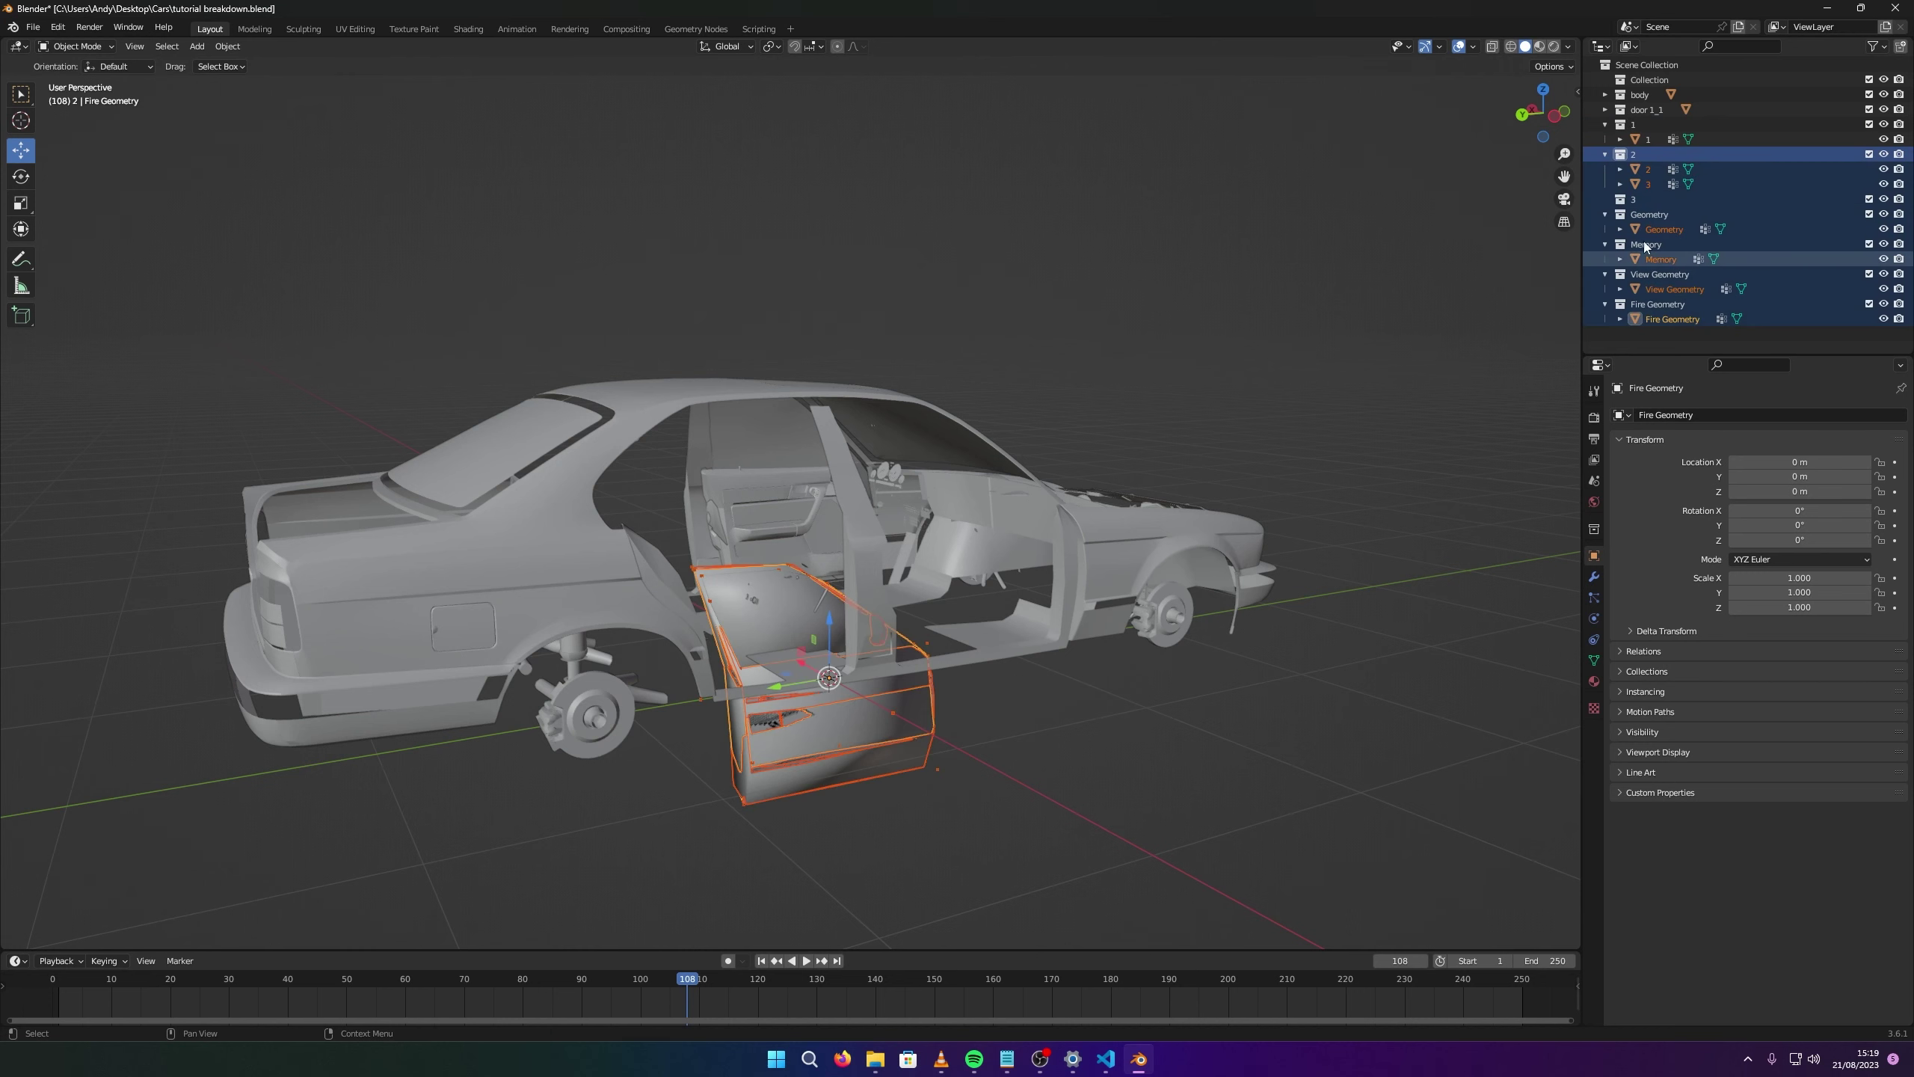
key(x)
click(1641, 125)
Raise door object 1 into the body, shift it toward the car's side, and align it along Y.
click(1645, 141)
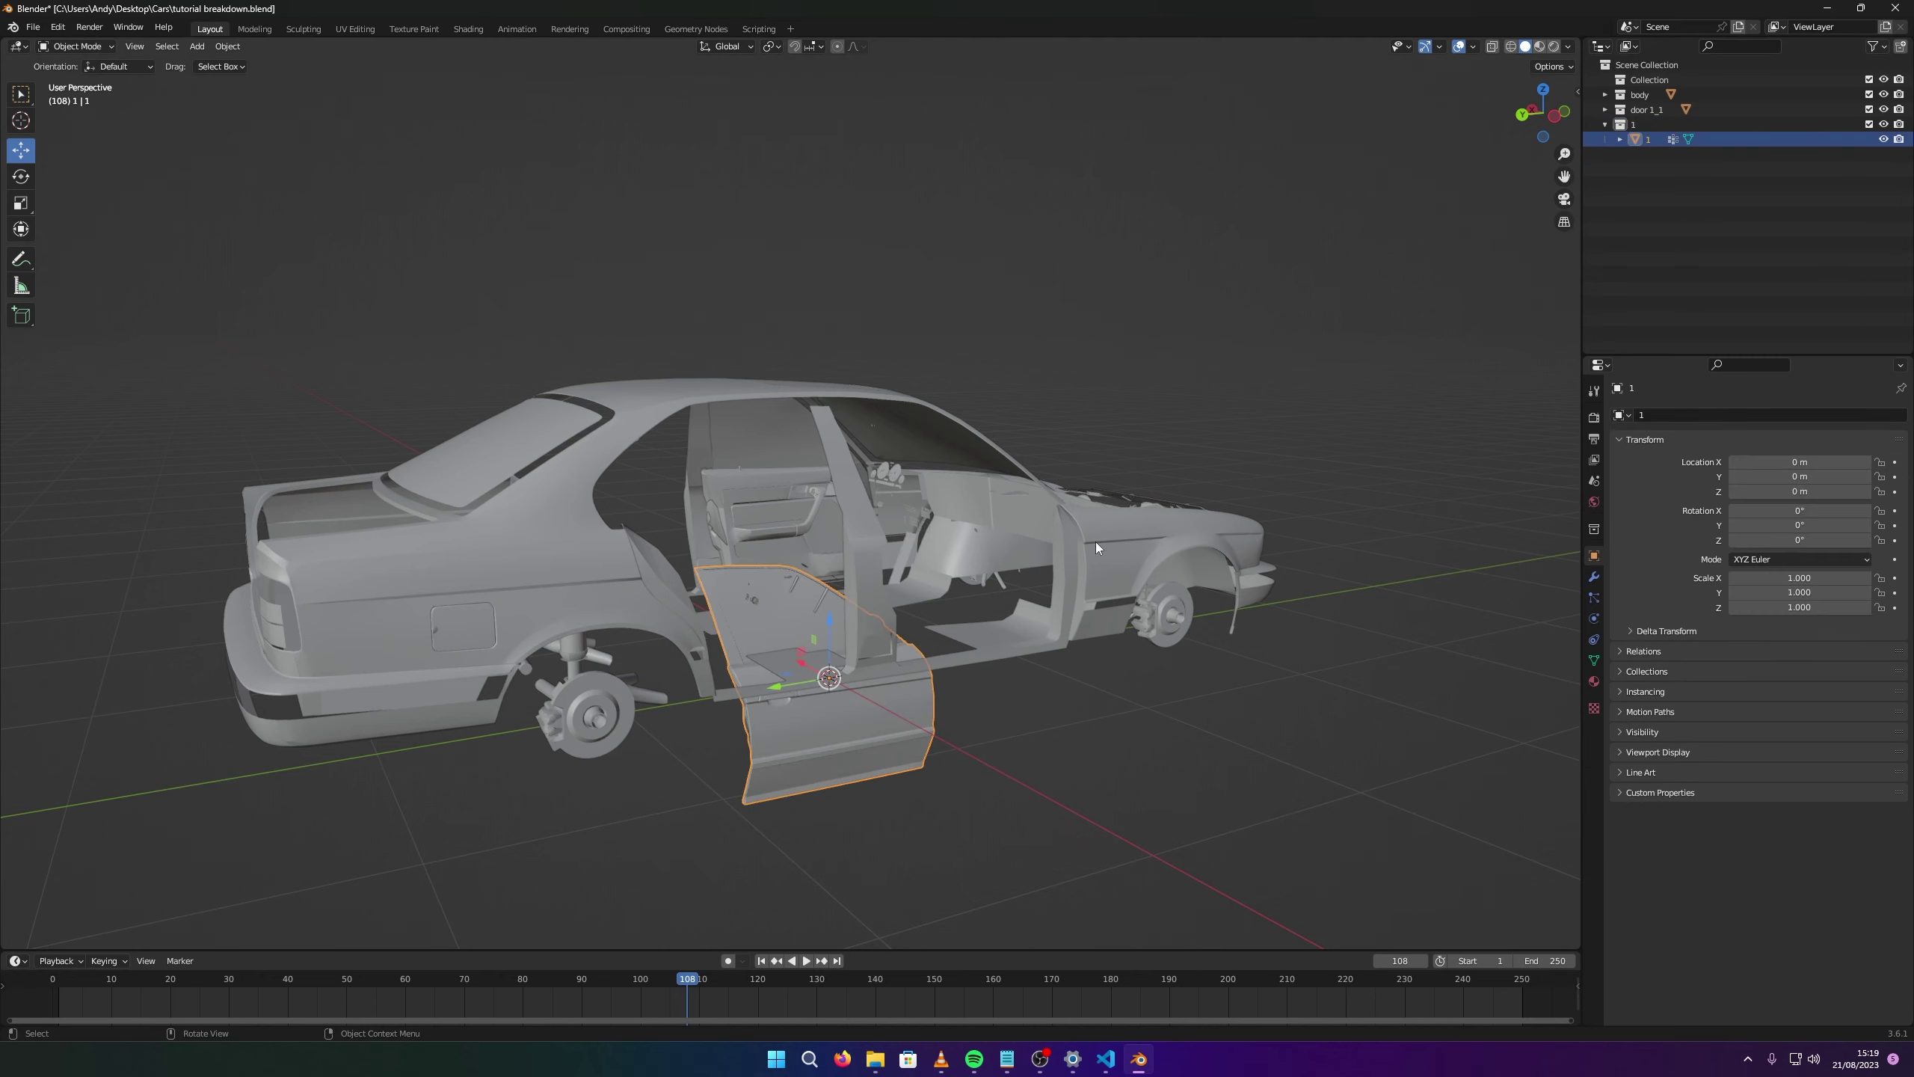
middle_drag(893, 745, 865, 777)
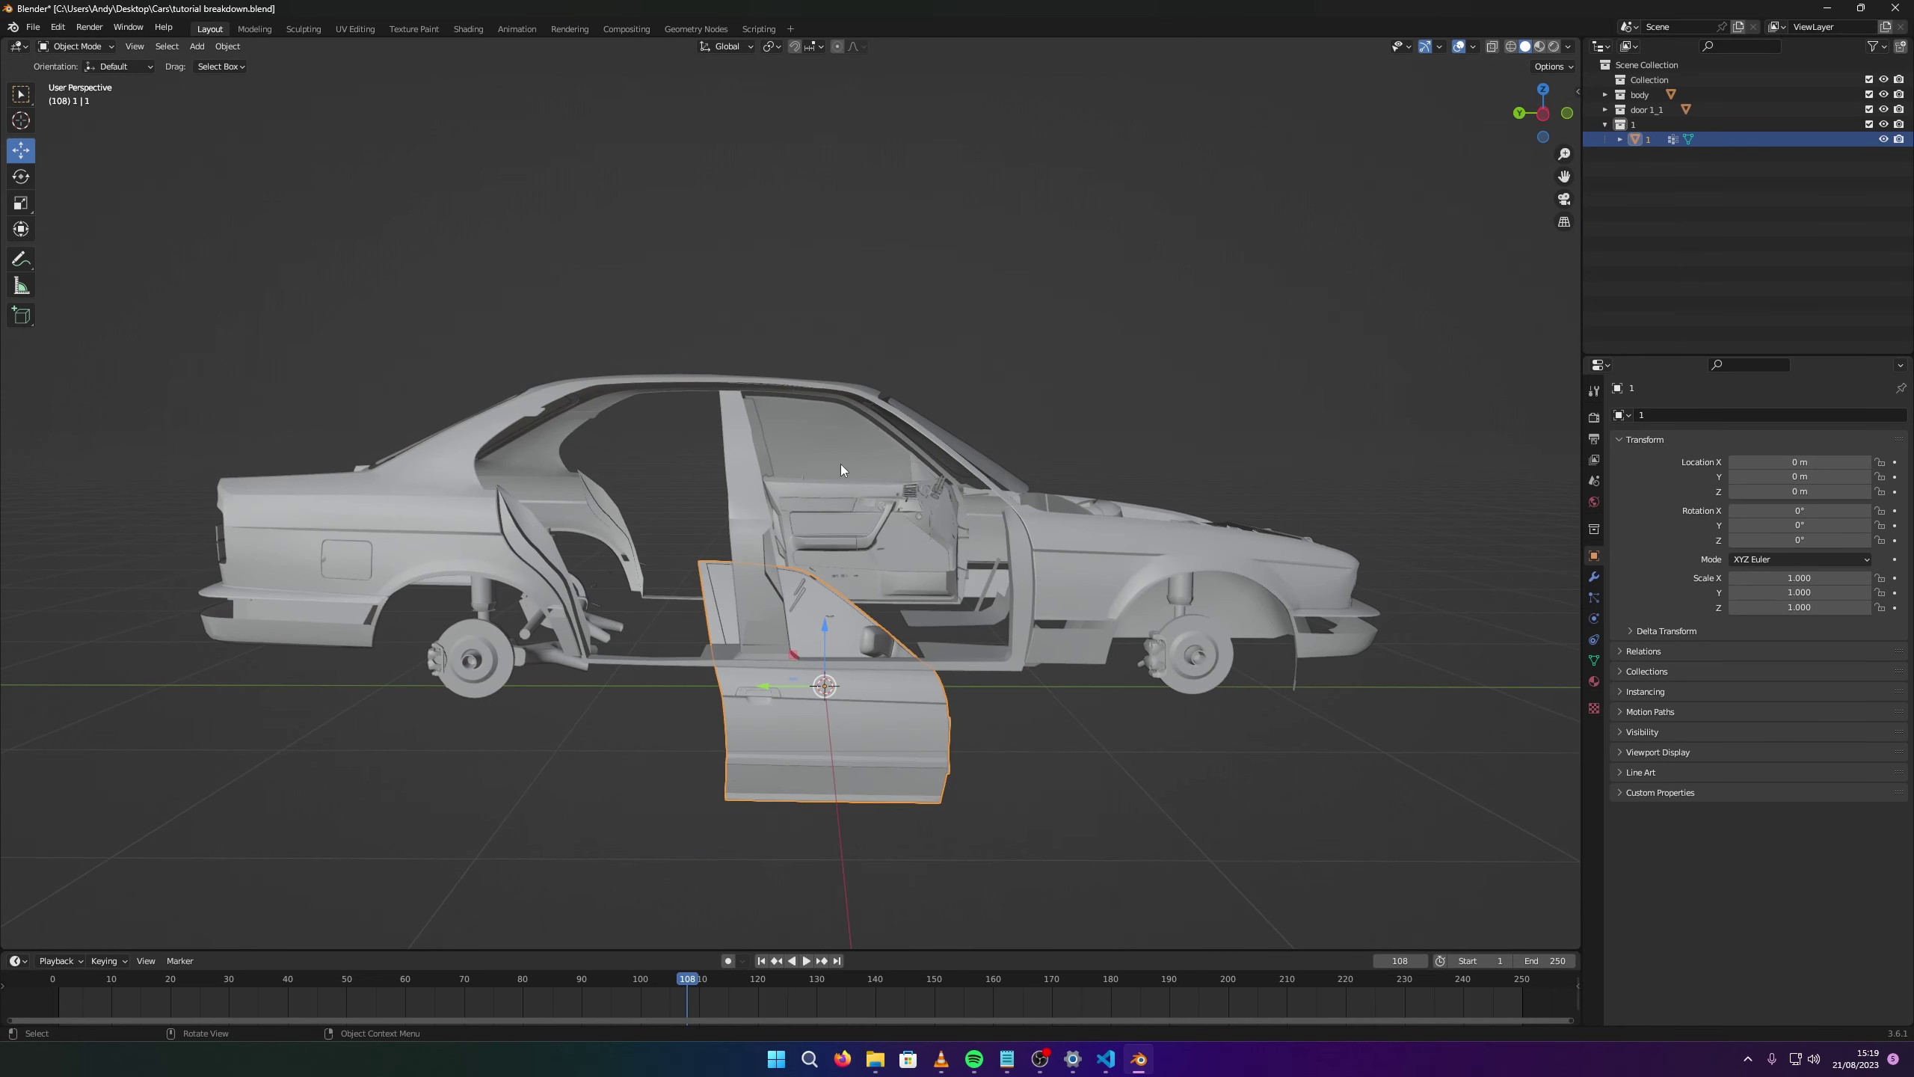
drag(827, 644, 824, 534)
mouse_move(824, 534)
middle_down()
mouse_move(854, 547)
mouse_move(829, 548)
middle_up()
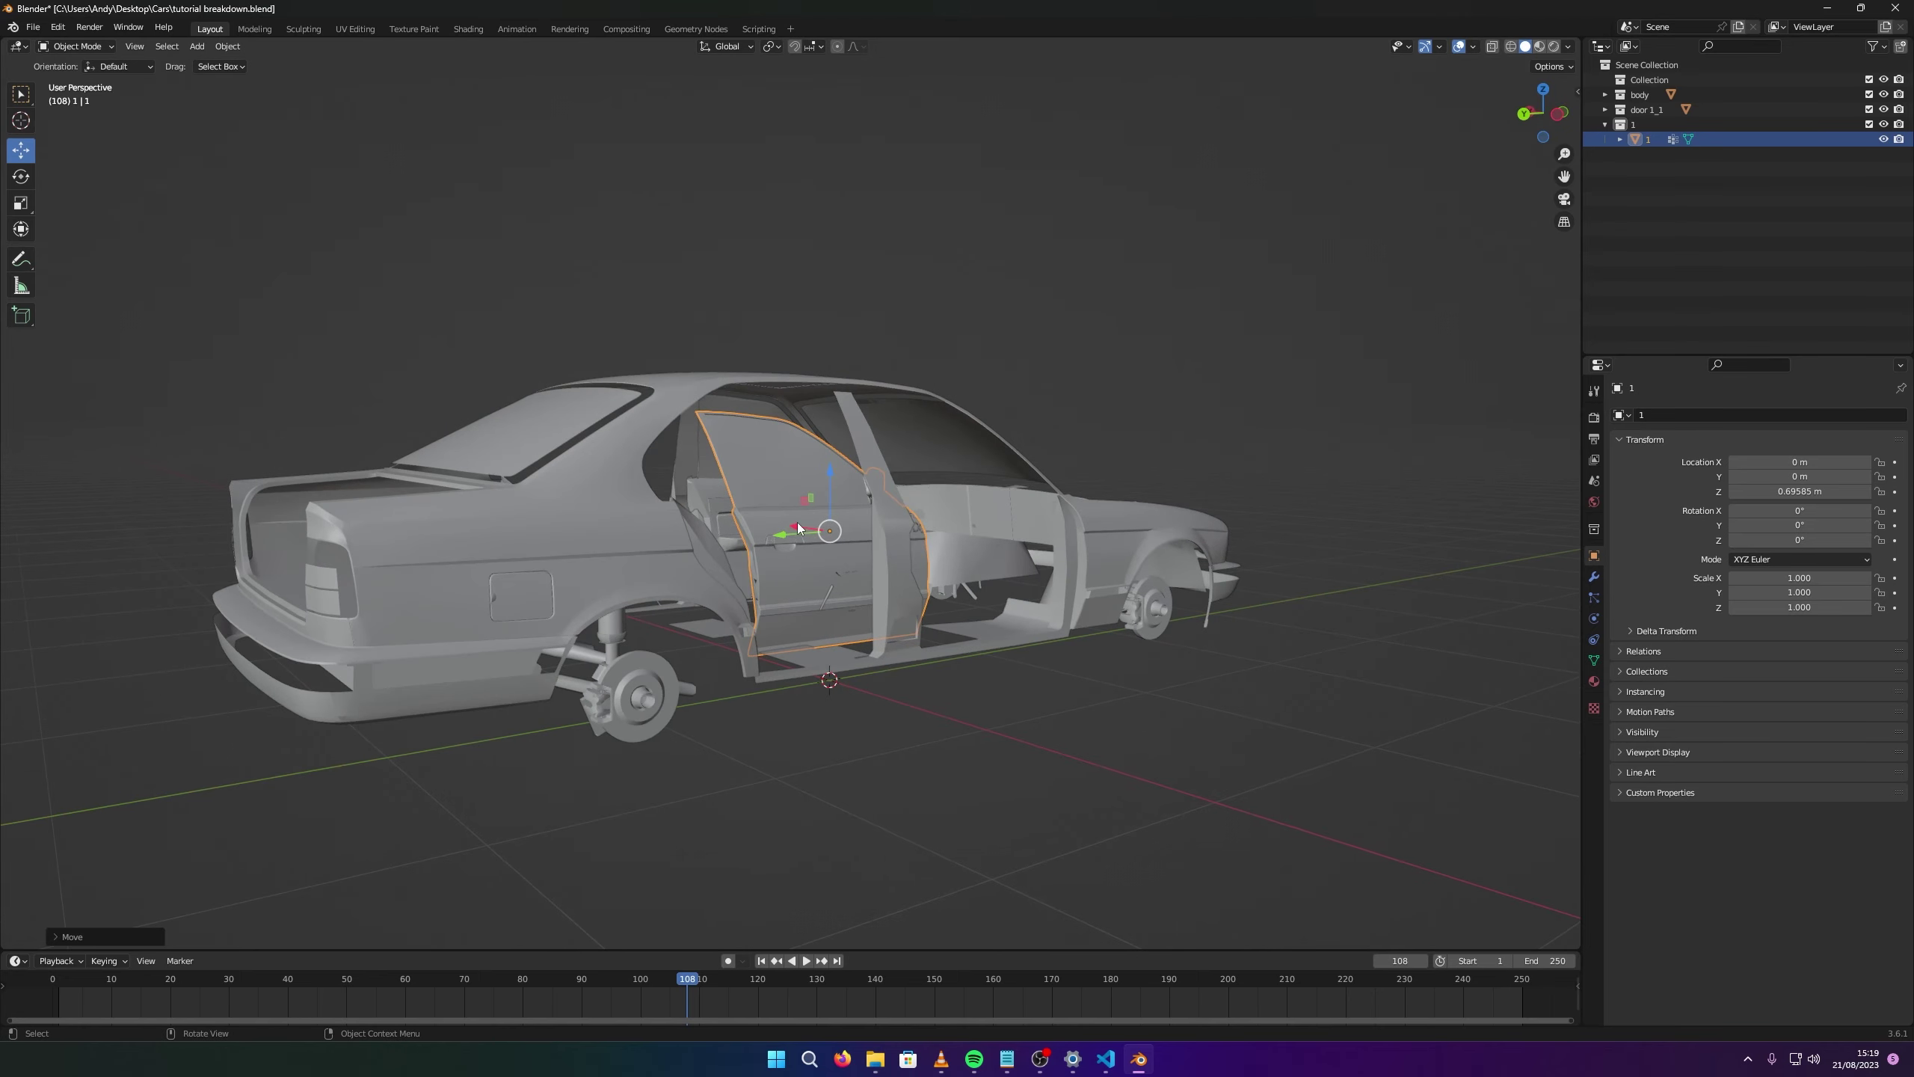
drag(799, 528, 993, 466)
middle_drag(942, 490, 996, 536)
drag(996, 536, 1042, 479)
click(1040, 482)
Slide the door further along X and fine-tune its height to -0.791, -0.212, 0.778 m.
middle_drag(1040, 482, 962, 473)
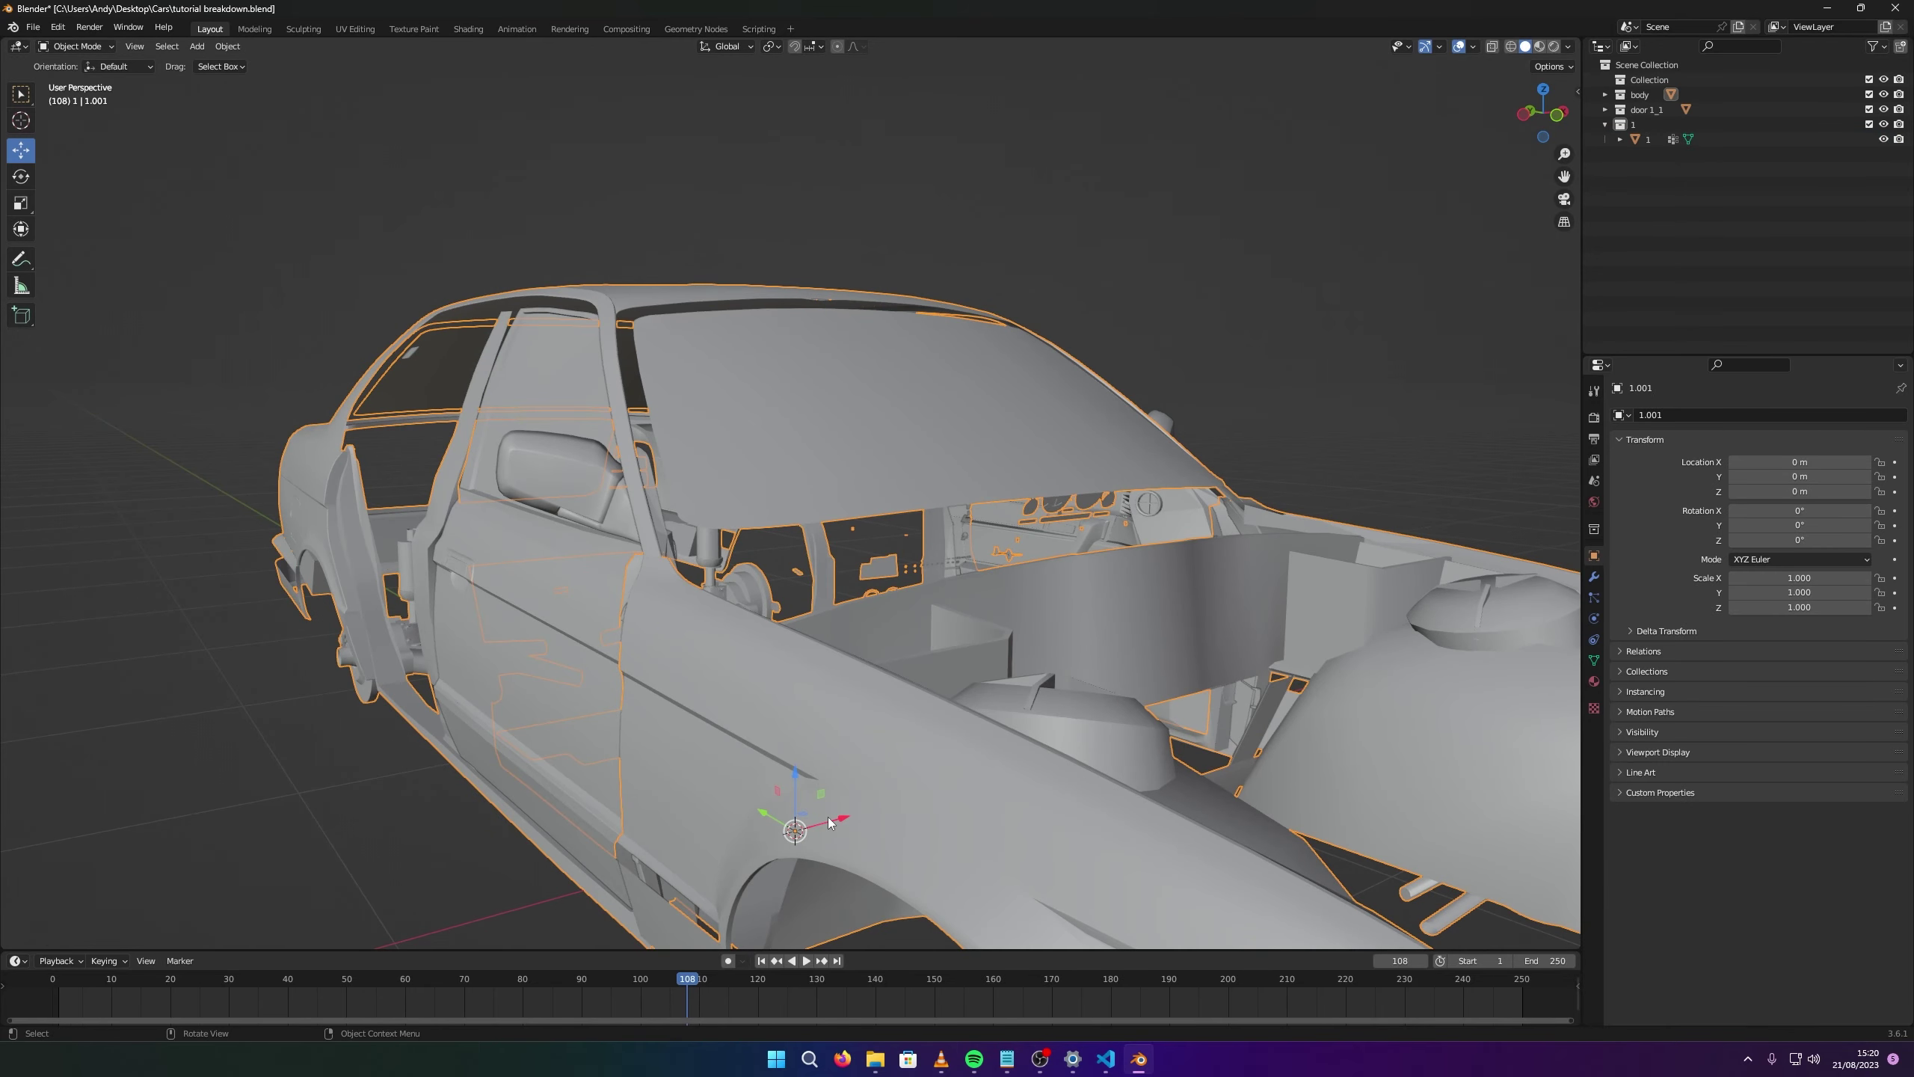
click(532, 356)
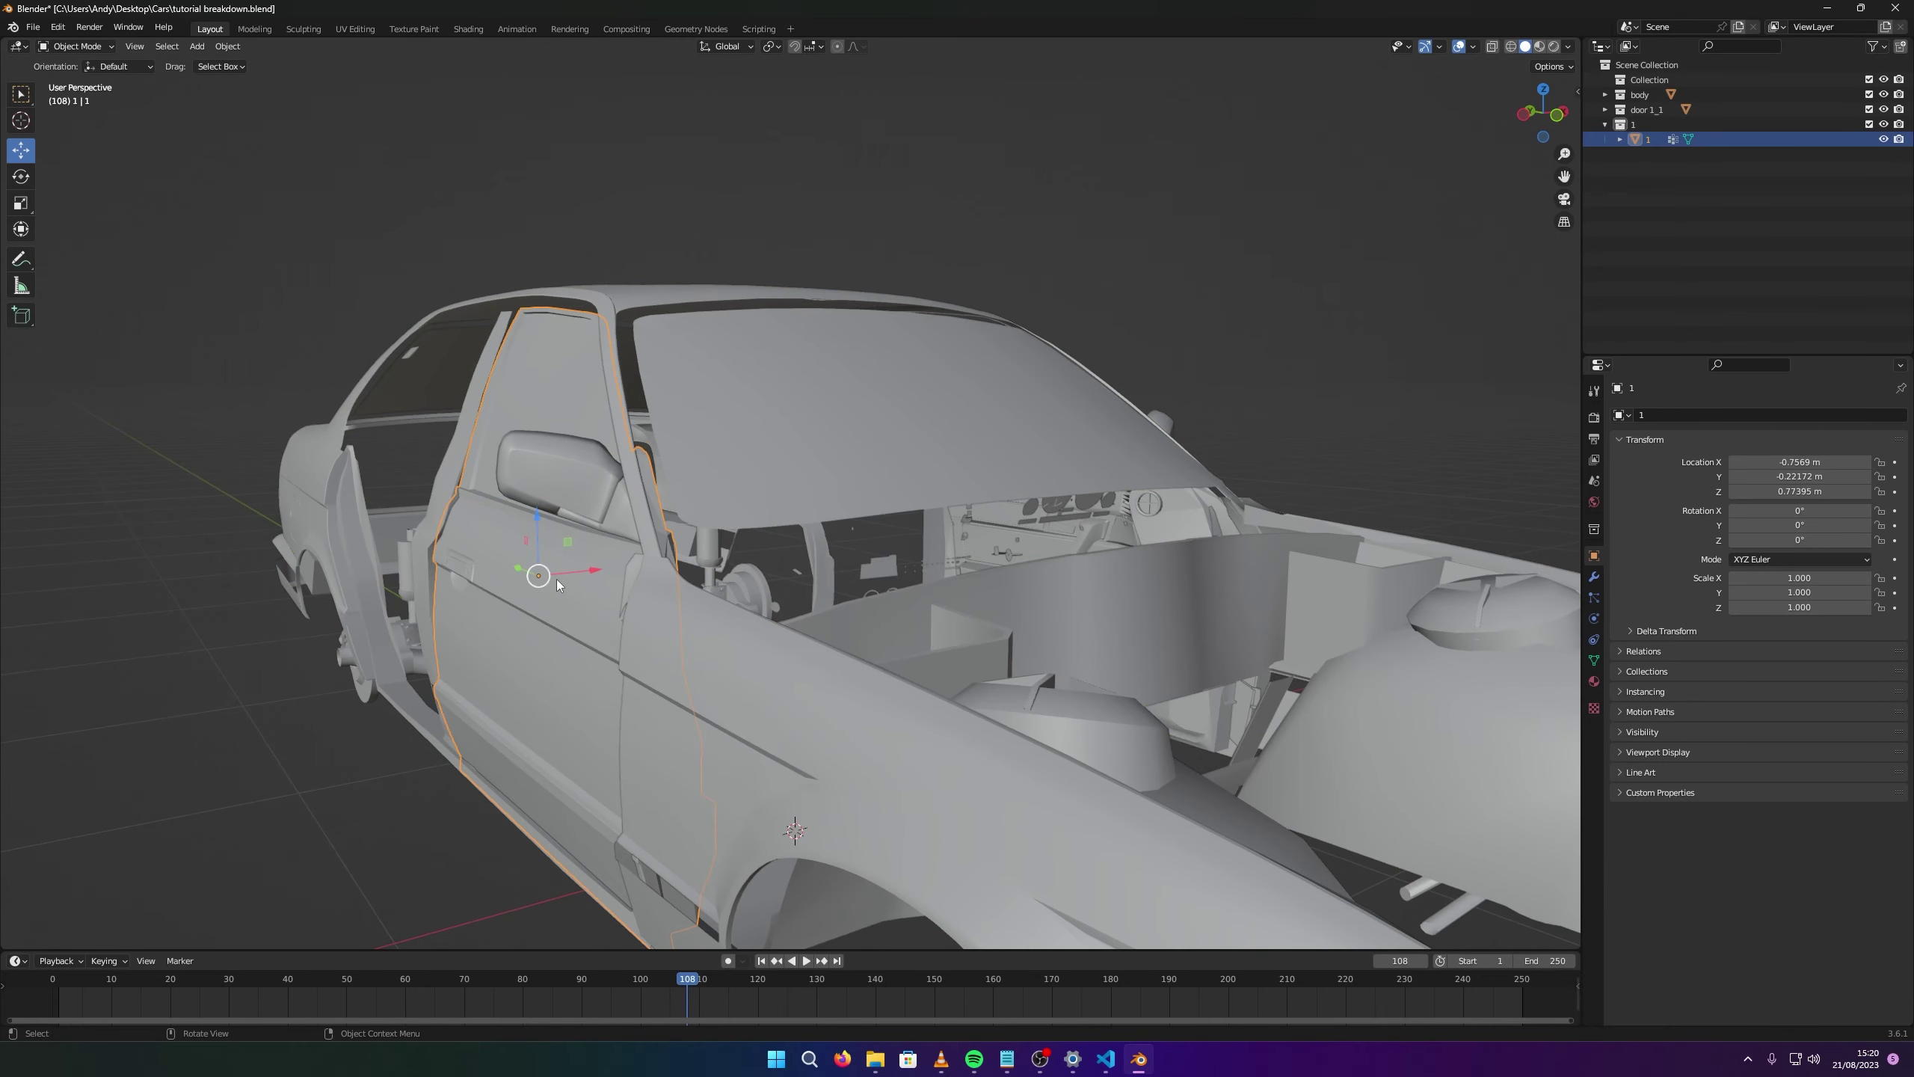
drag(579, 570, 516, 503)
middle_drag(934, 541, 1120, 931)
click(1120, 932)
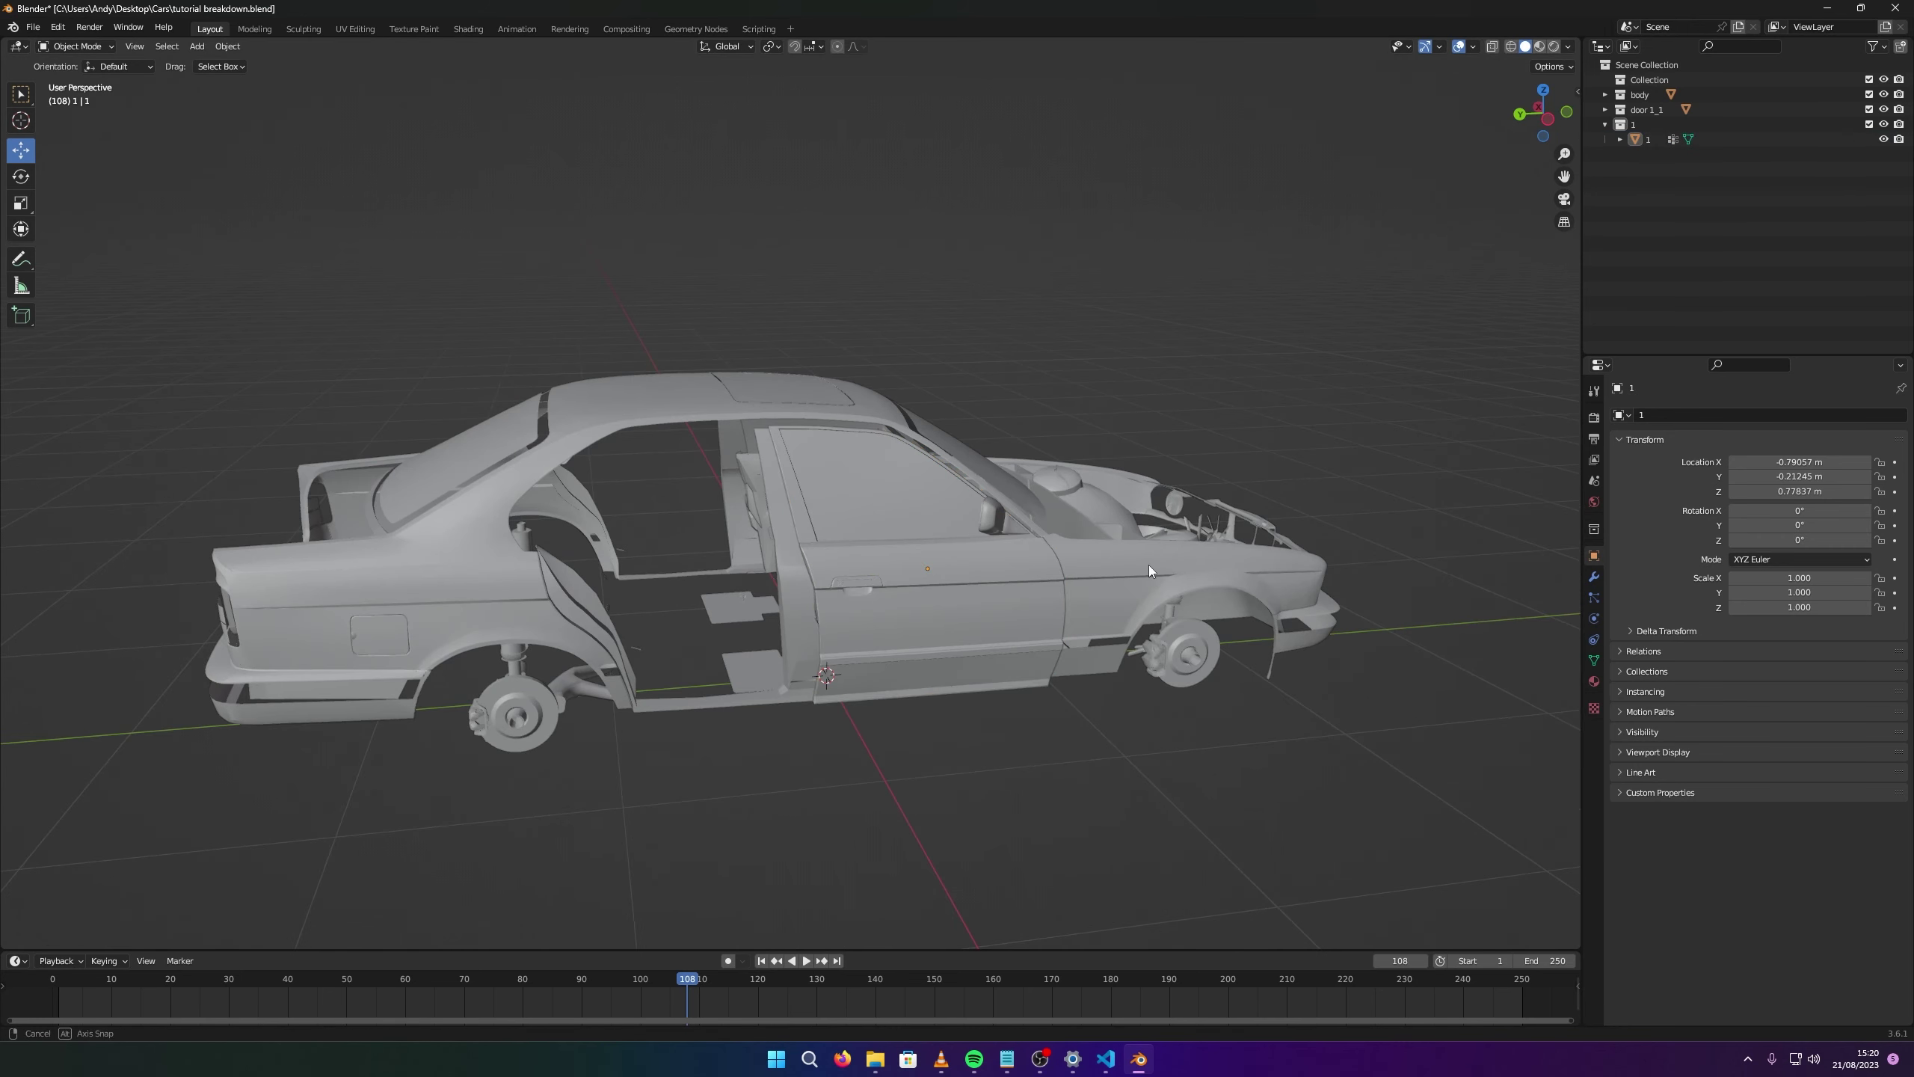
middle_drag(1148, 562, 1075, 523)
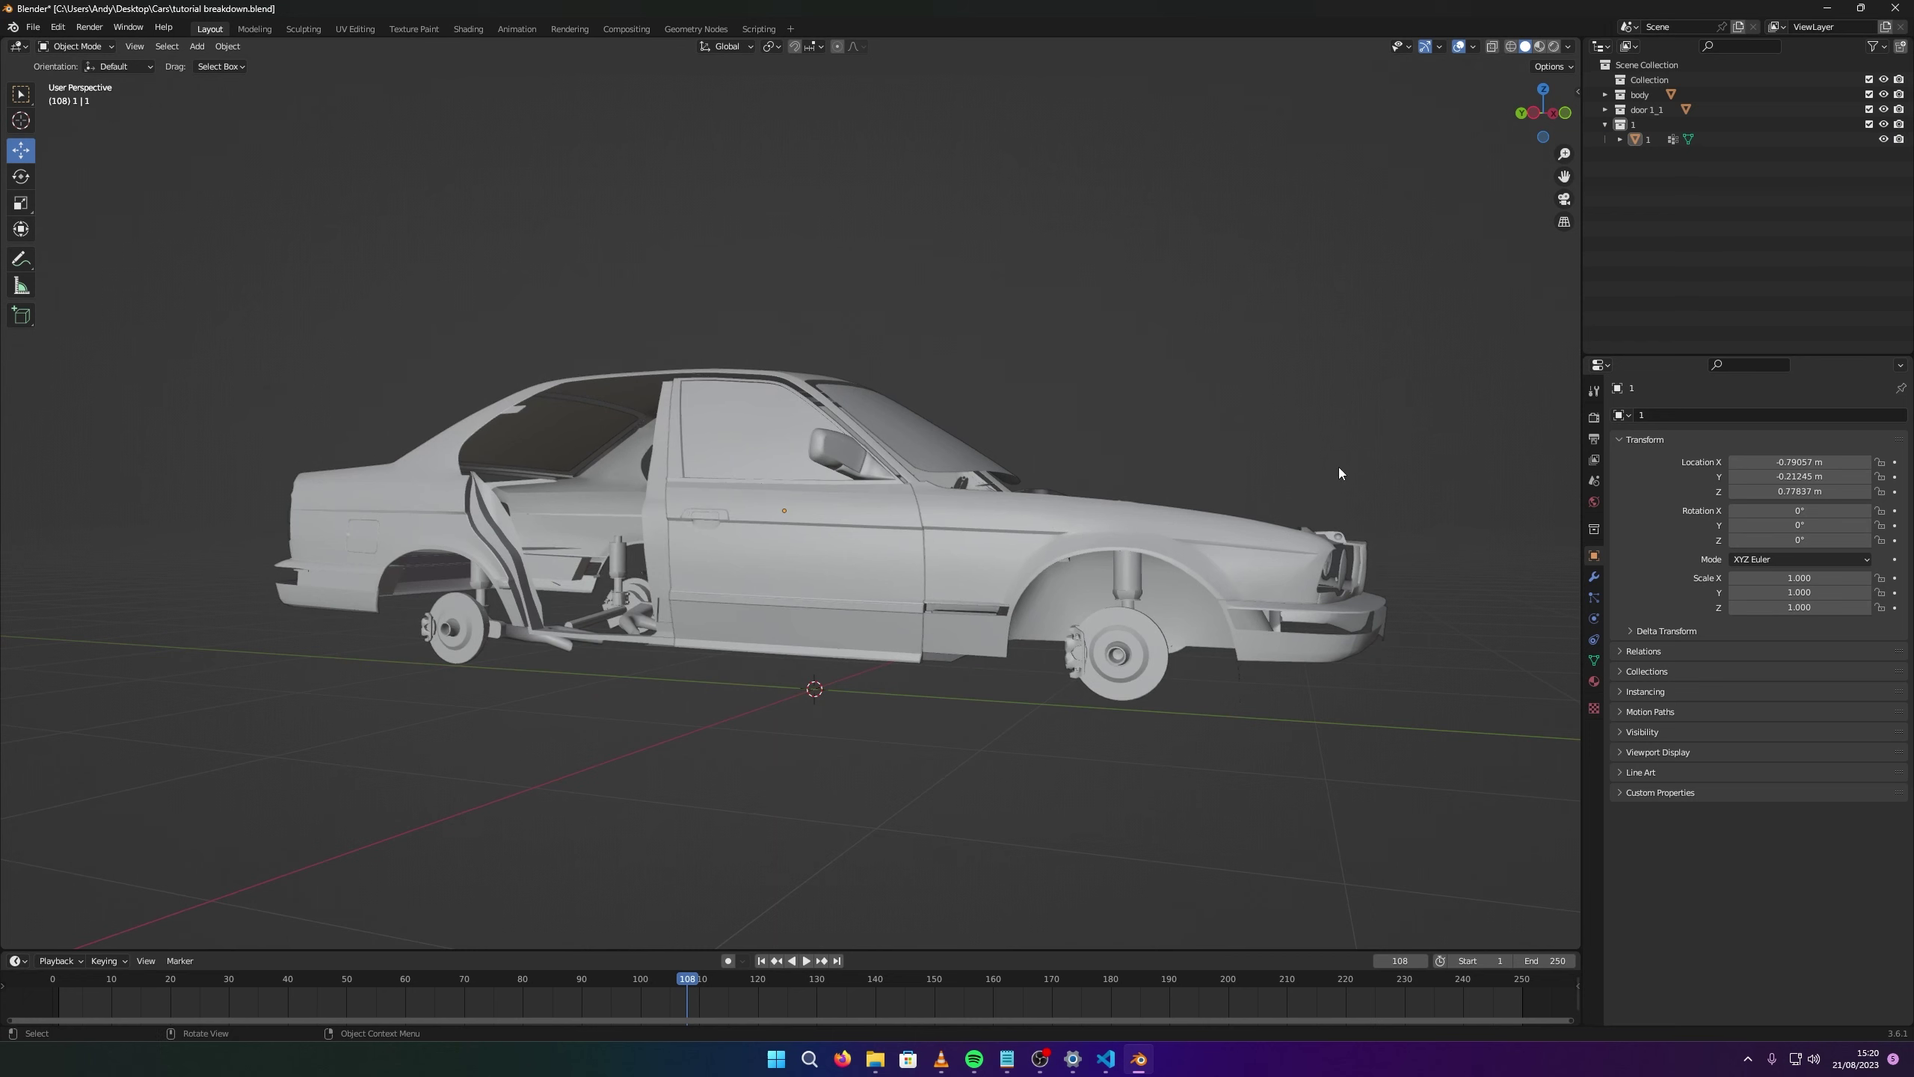
Expand the body collection, select object 1.001 and display its material slot list.
click(1620, 140)
click(1608, 125)
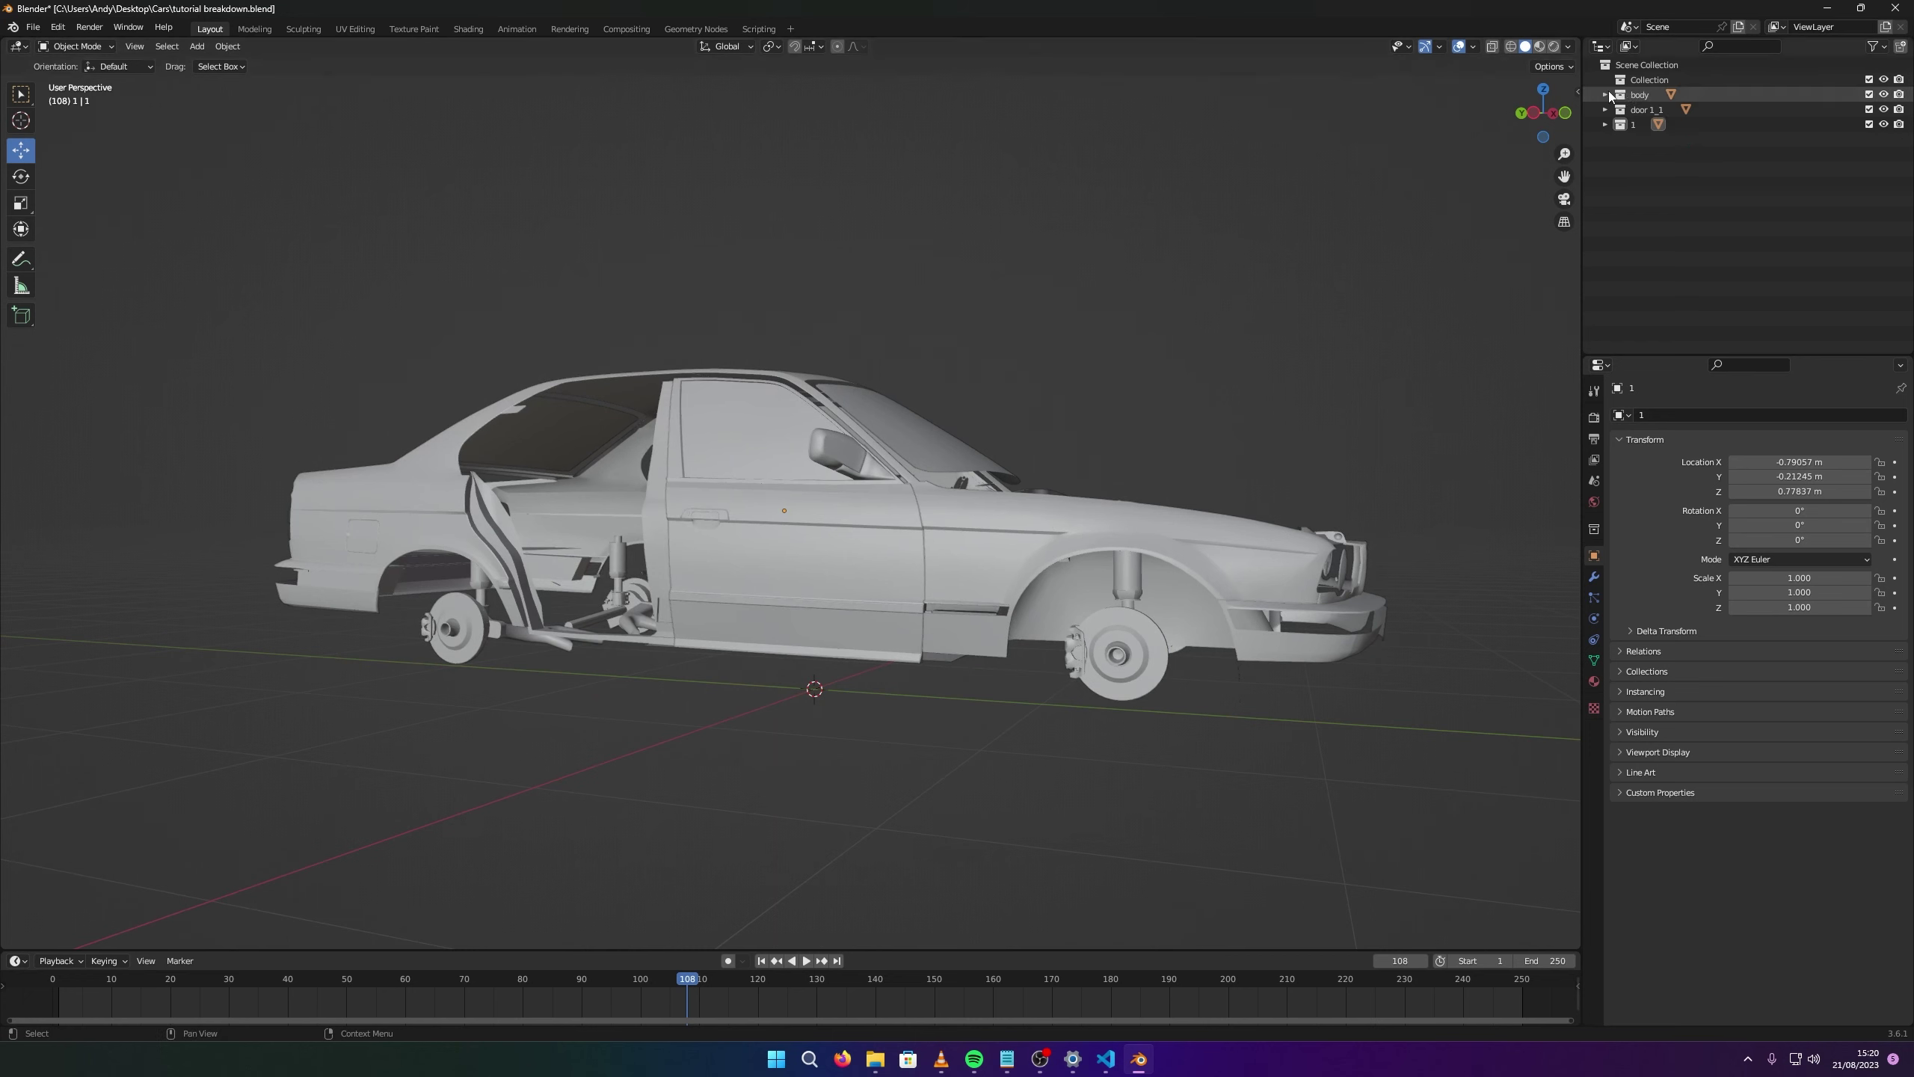
click(1607, 94)
click(1705, 107)
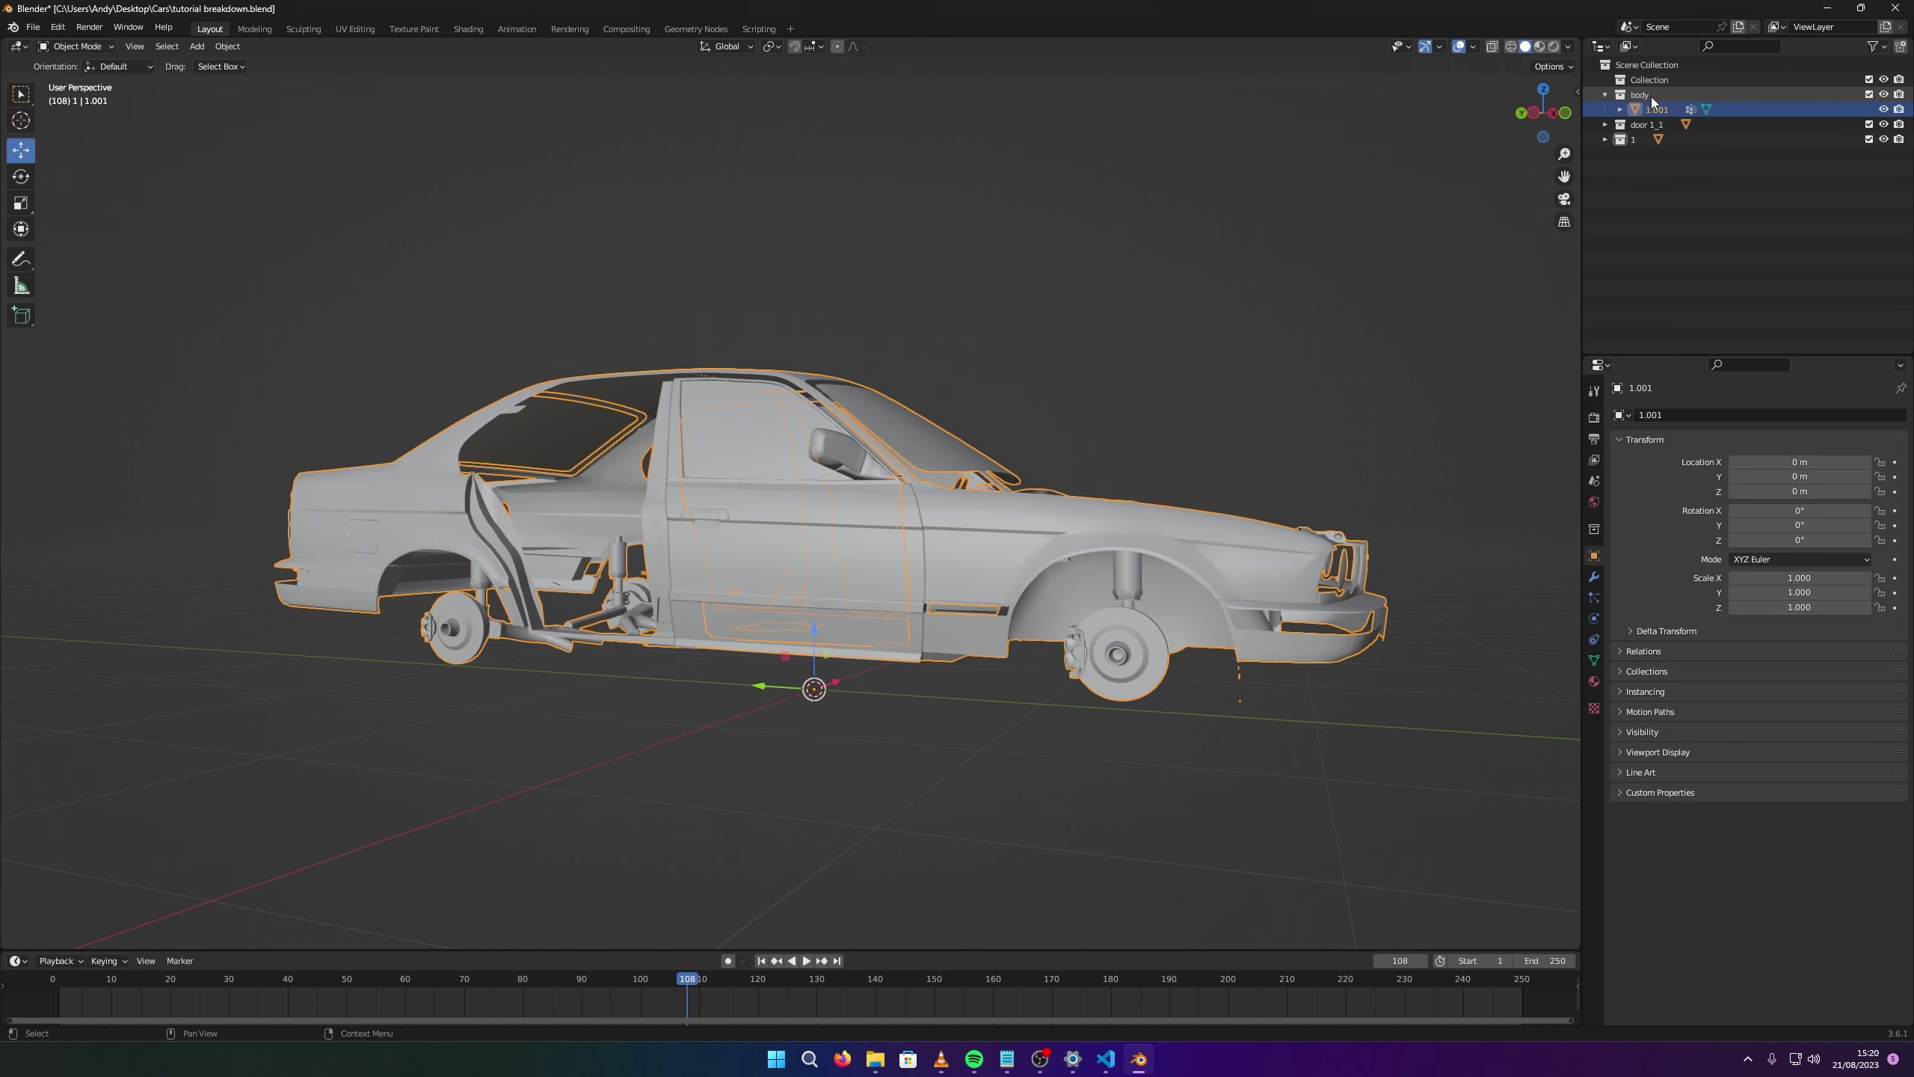
click(1597, 686)
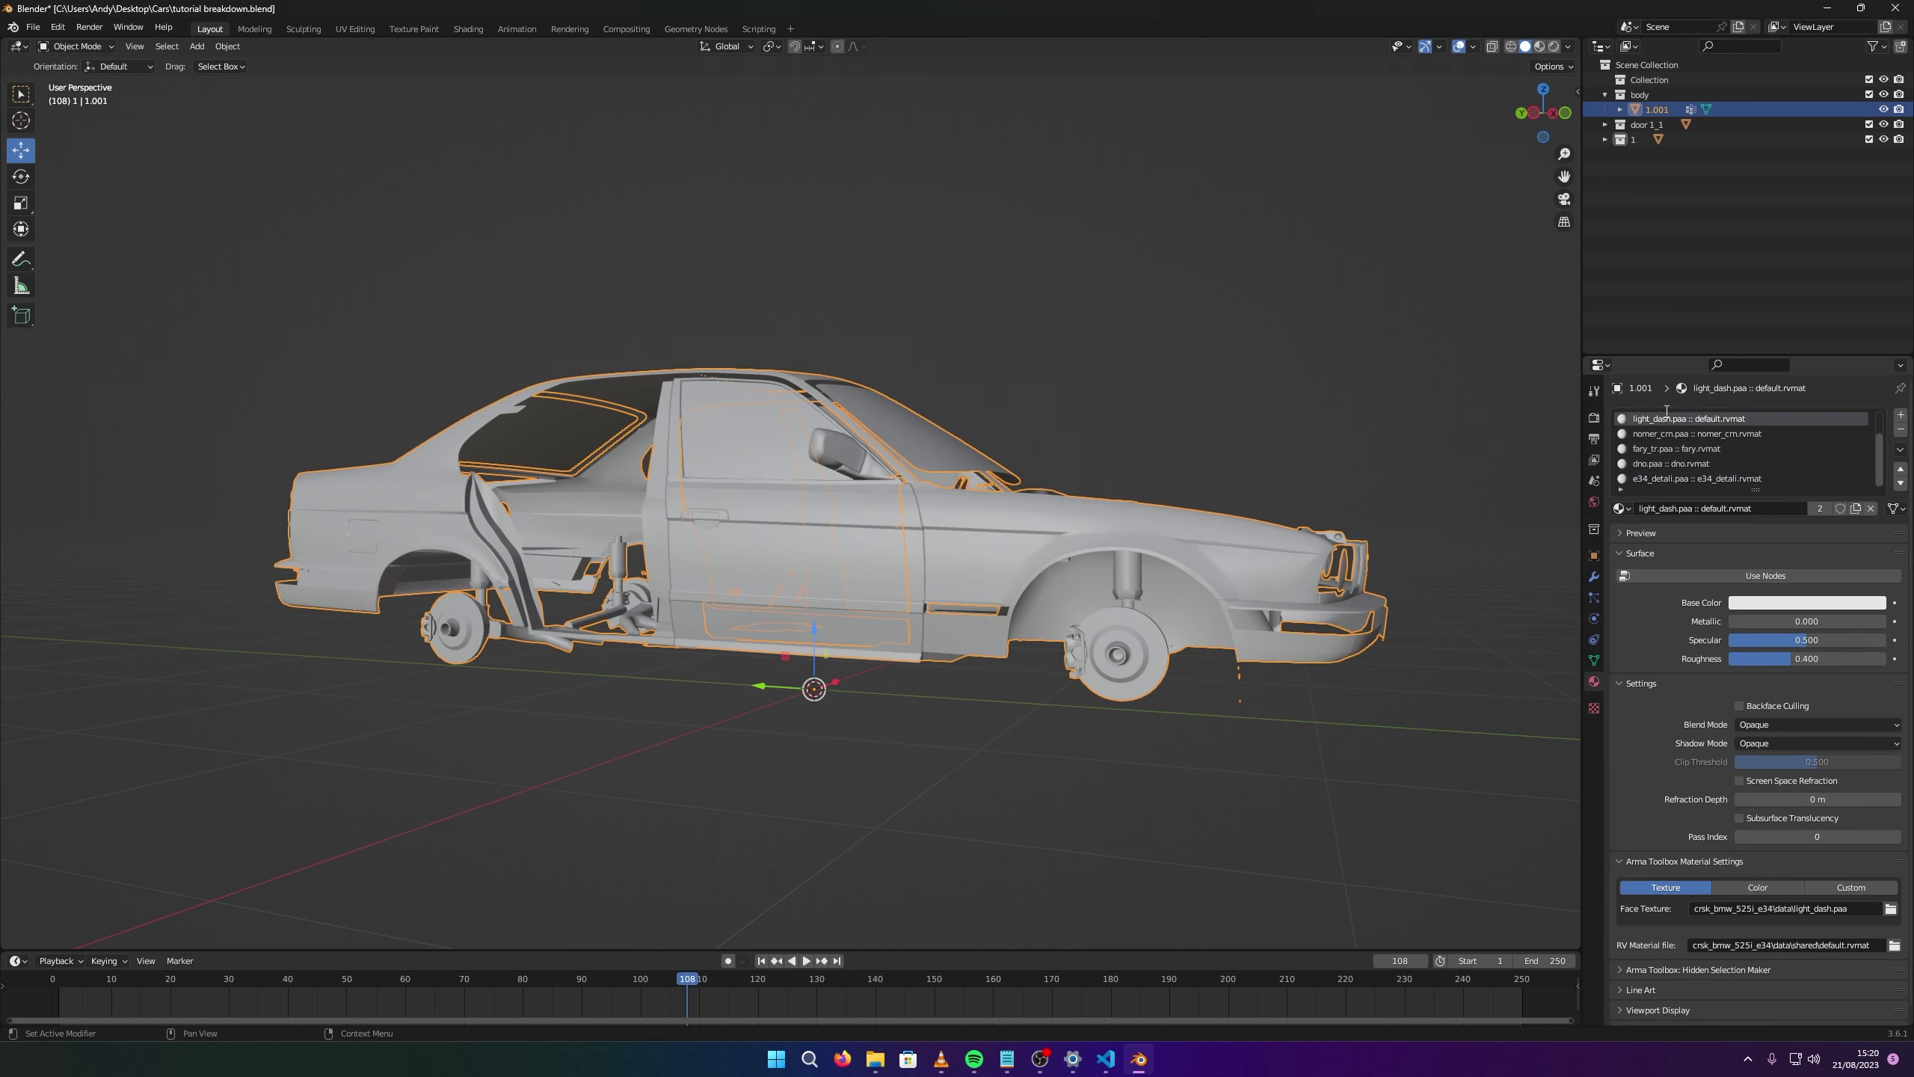
key(Escape)
Make dno.paa the active material slot on the car body.
click(876, 1059)
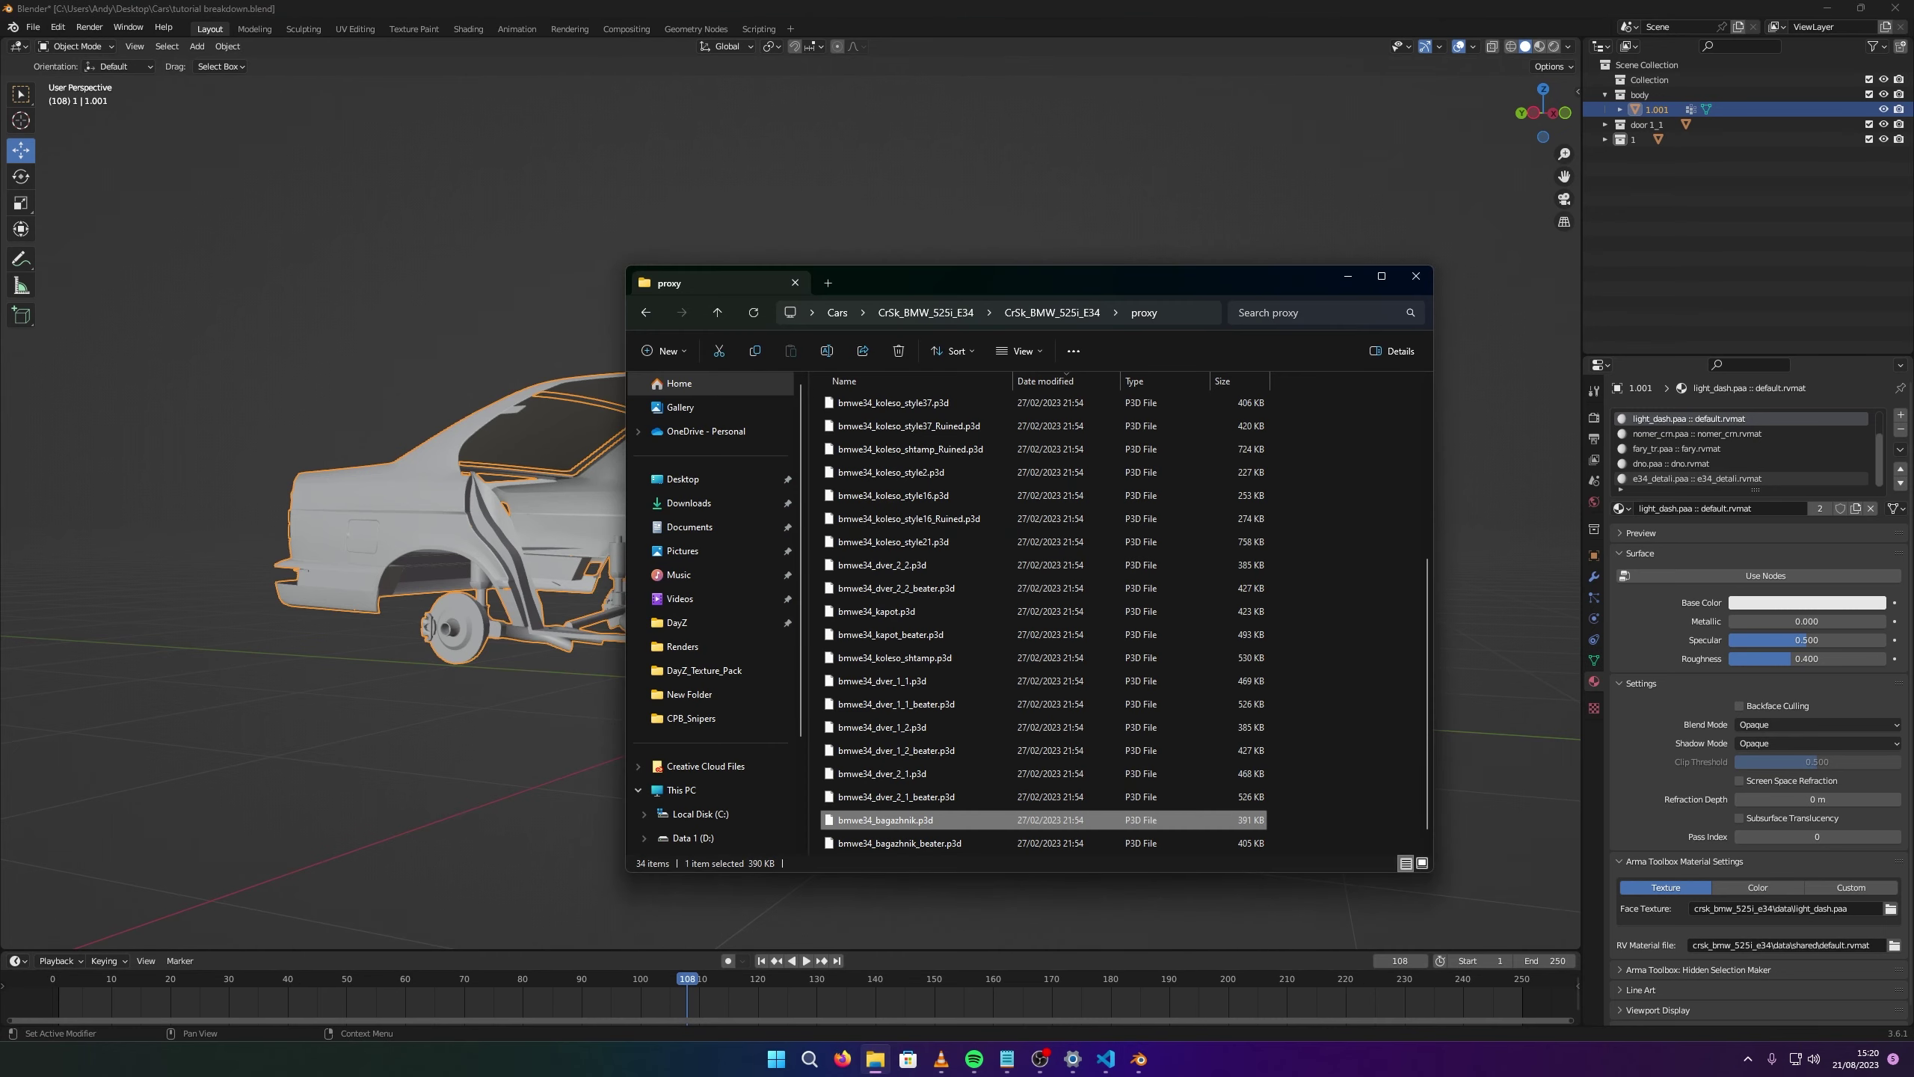
click(1669, 433)
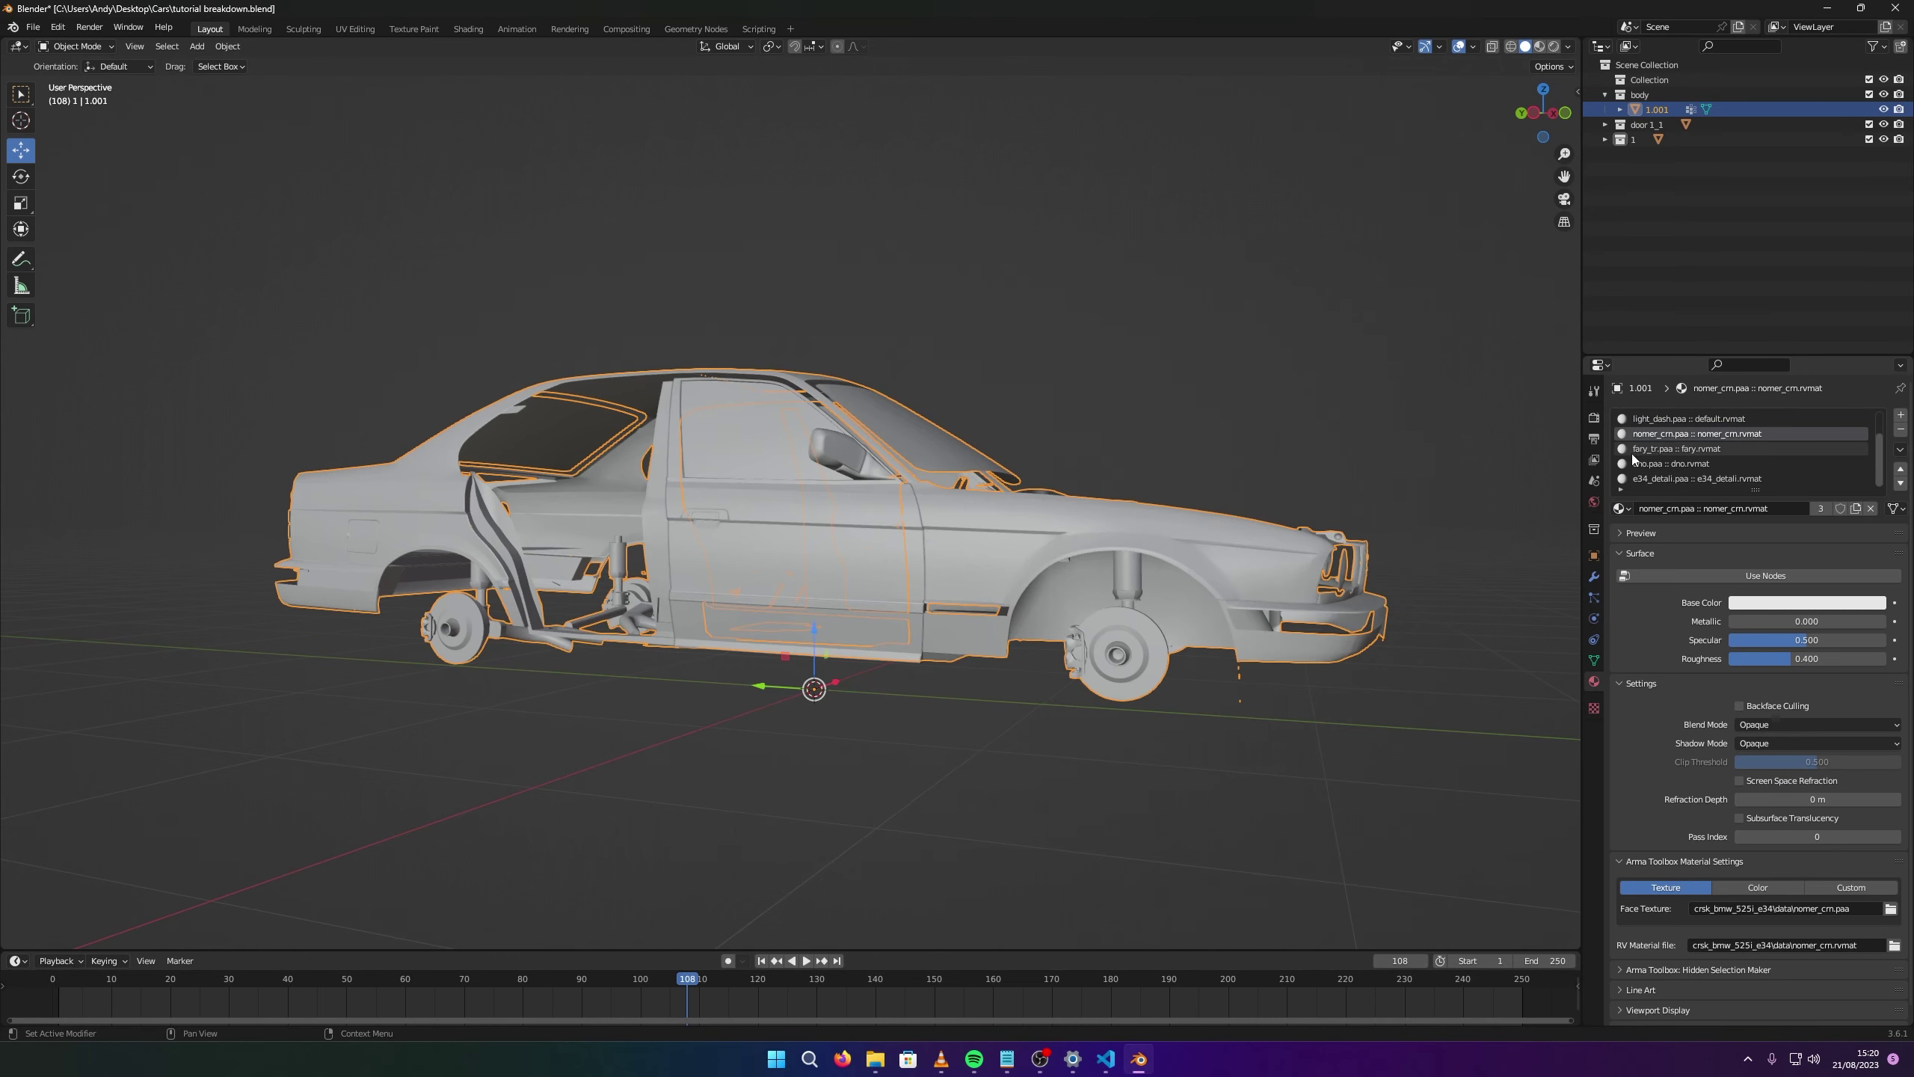
click(1676, 465)
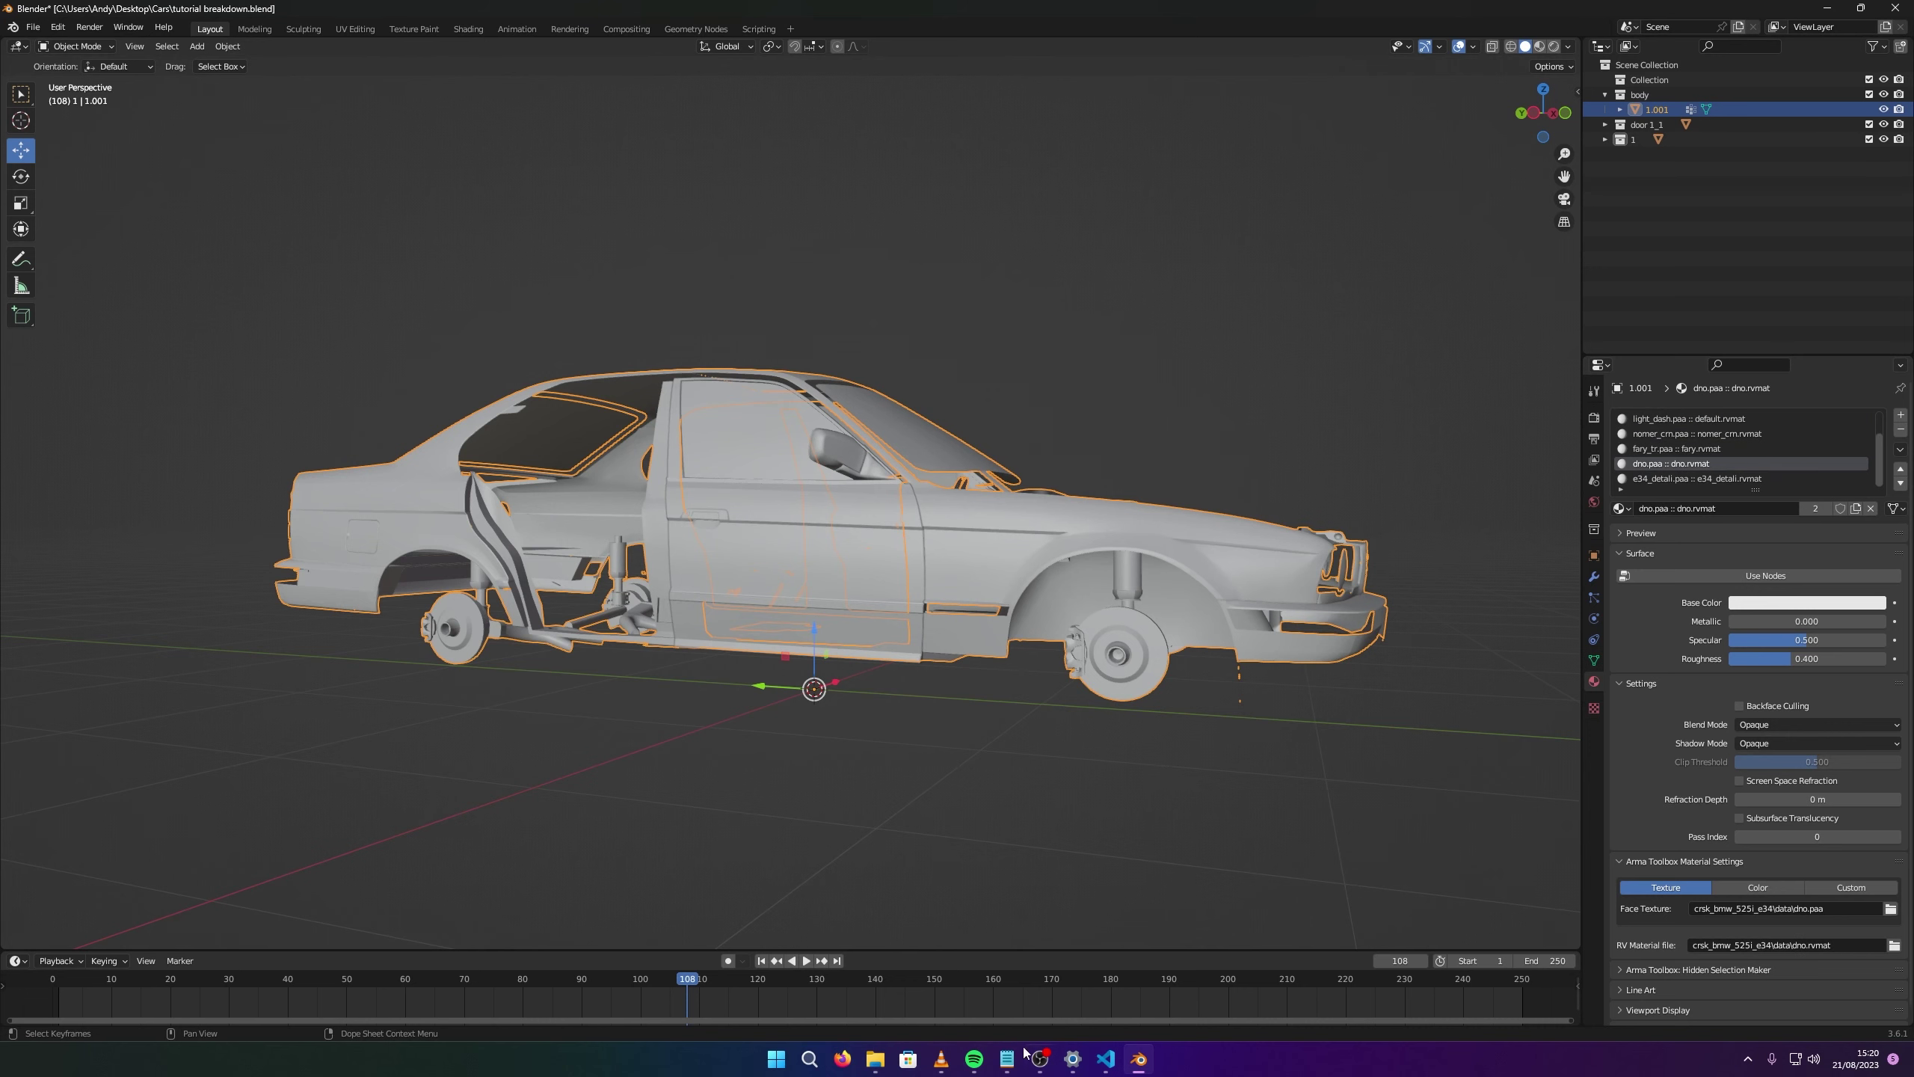
In Explorer, open the CrSk_BMW_525i_E34 data folder and preview dno.paa, then close the preview.
click(874, 1059)
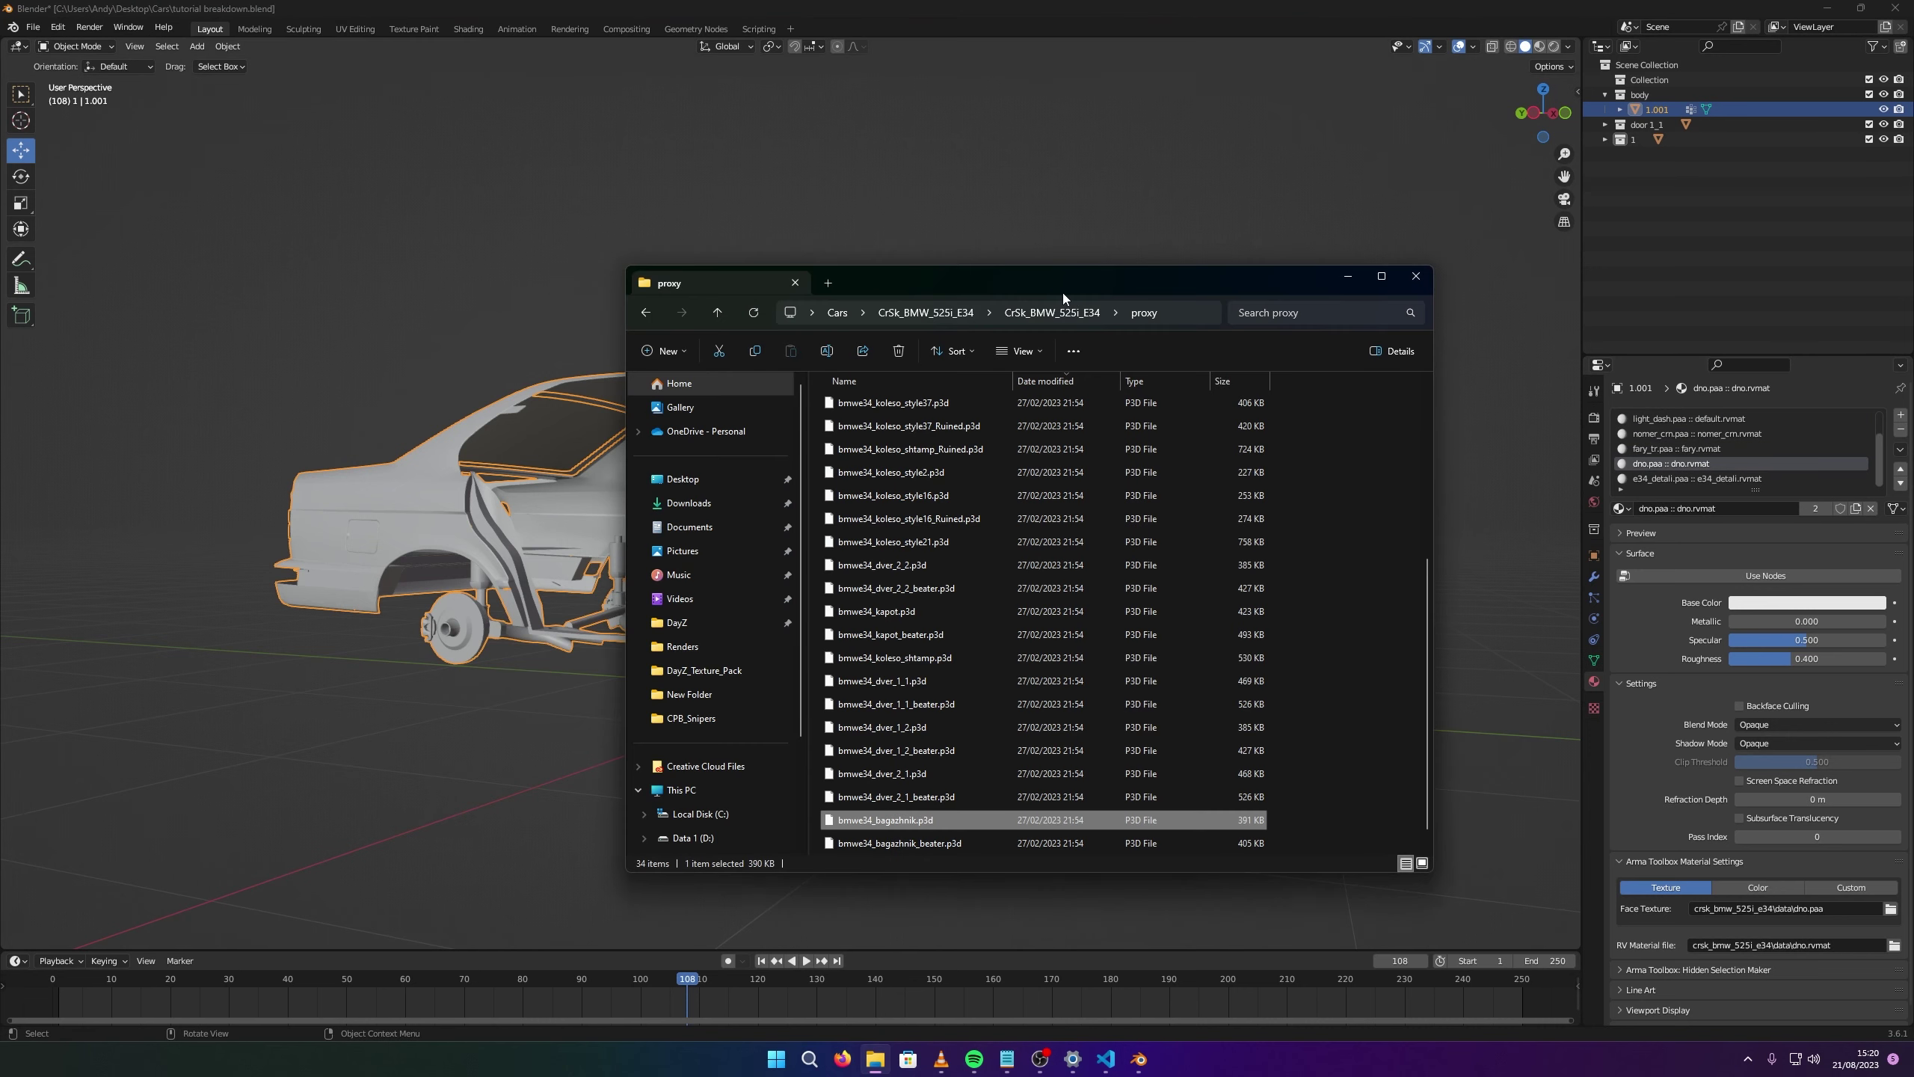
click(1052, 311)
double_click(900, 406)
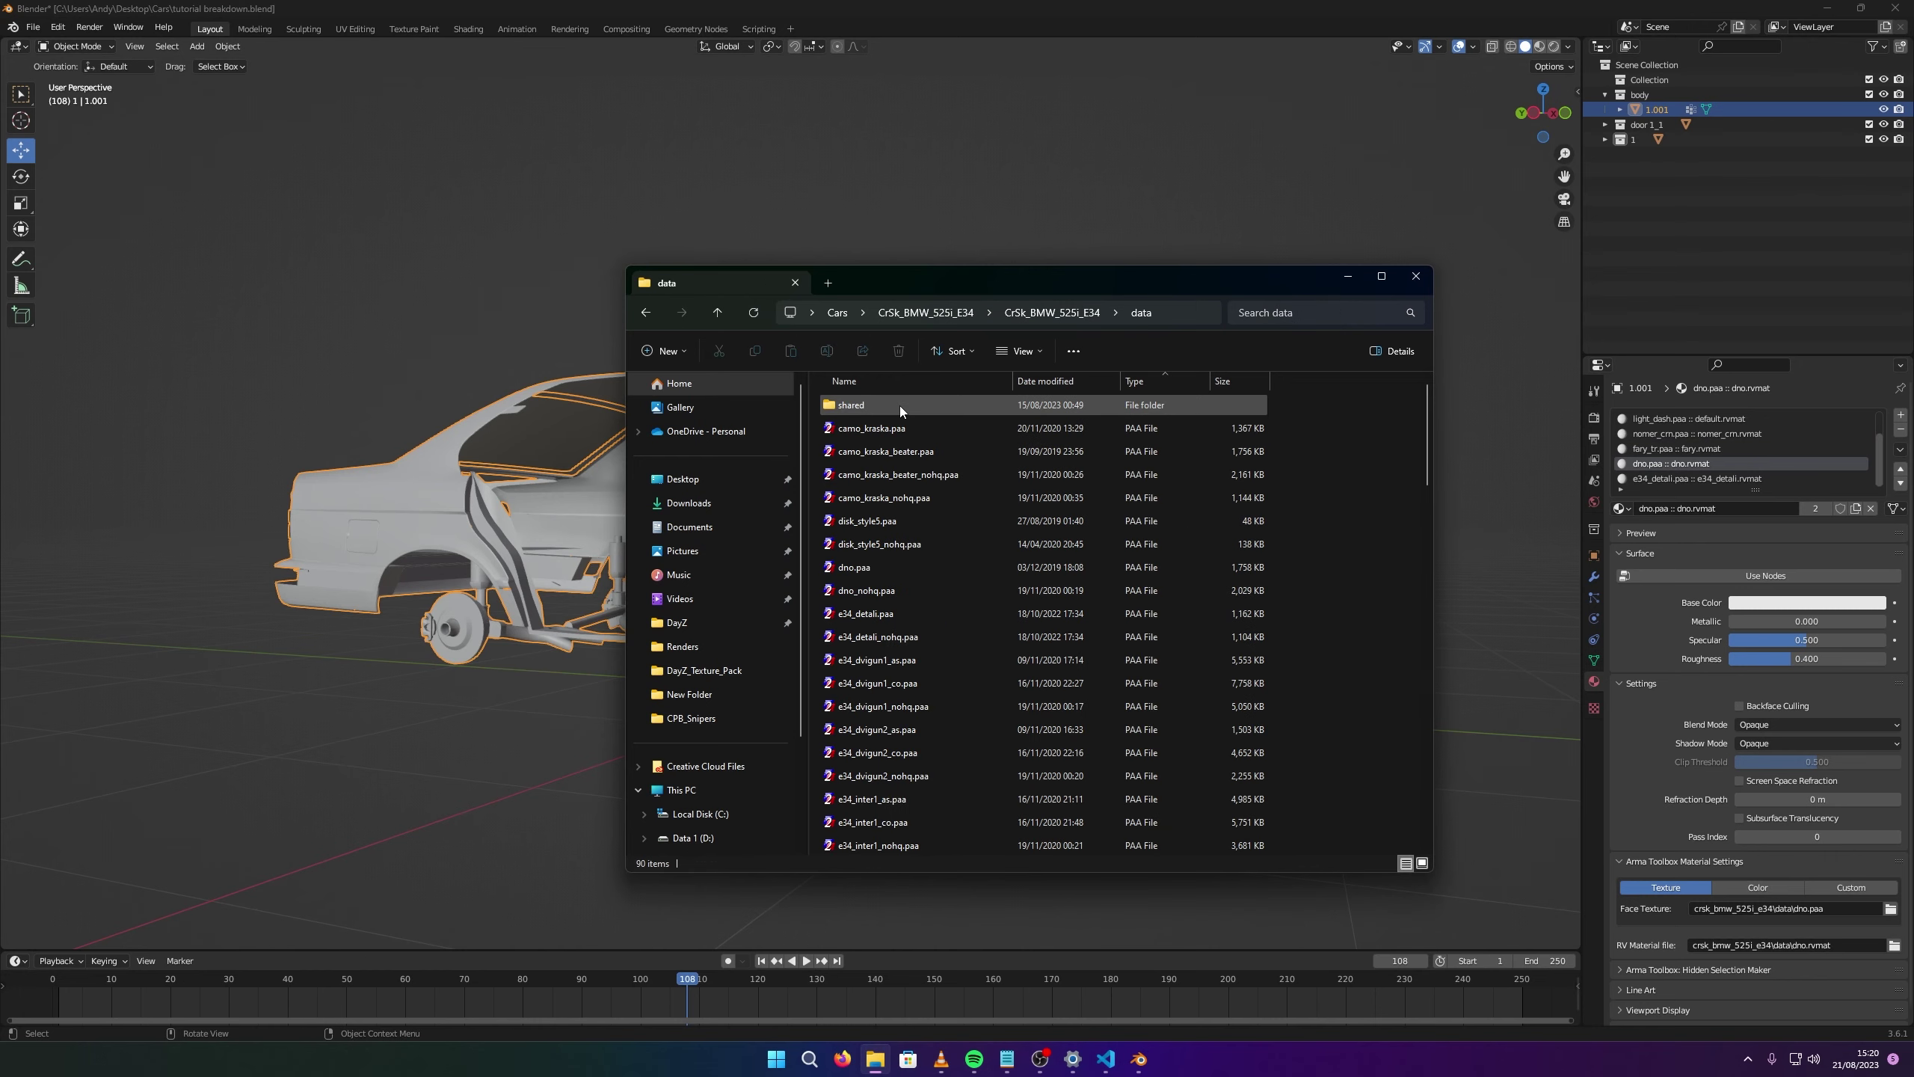
click(912, 569)
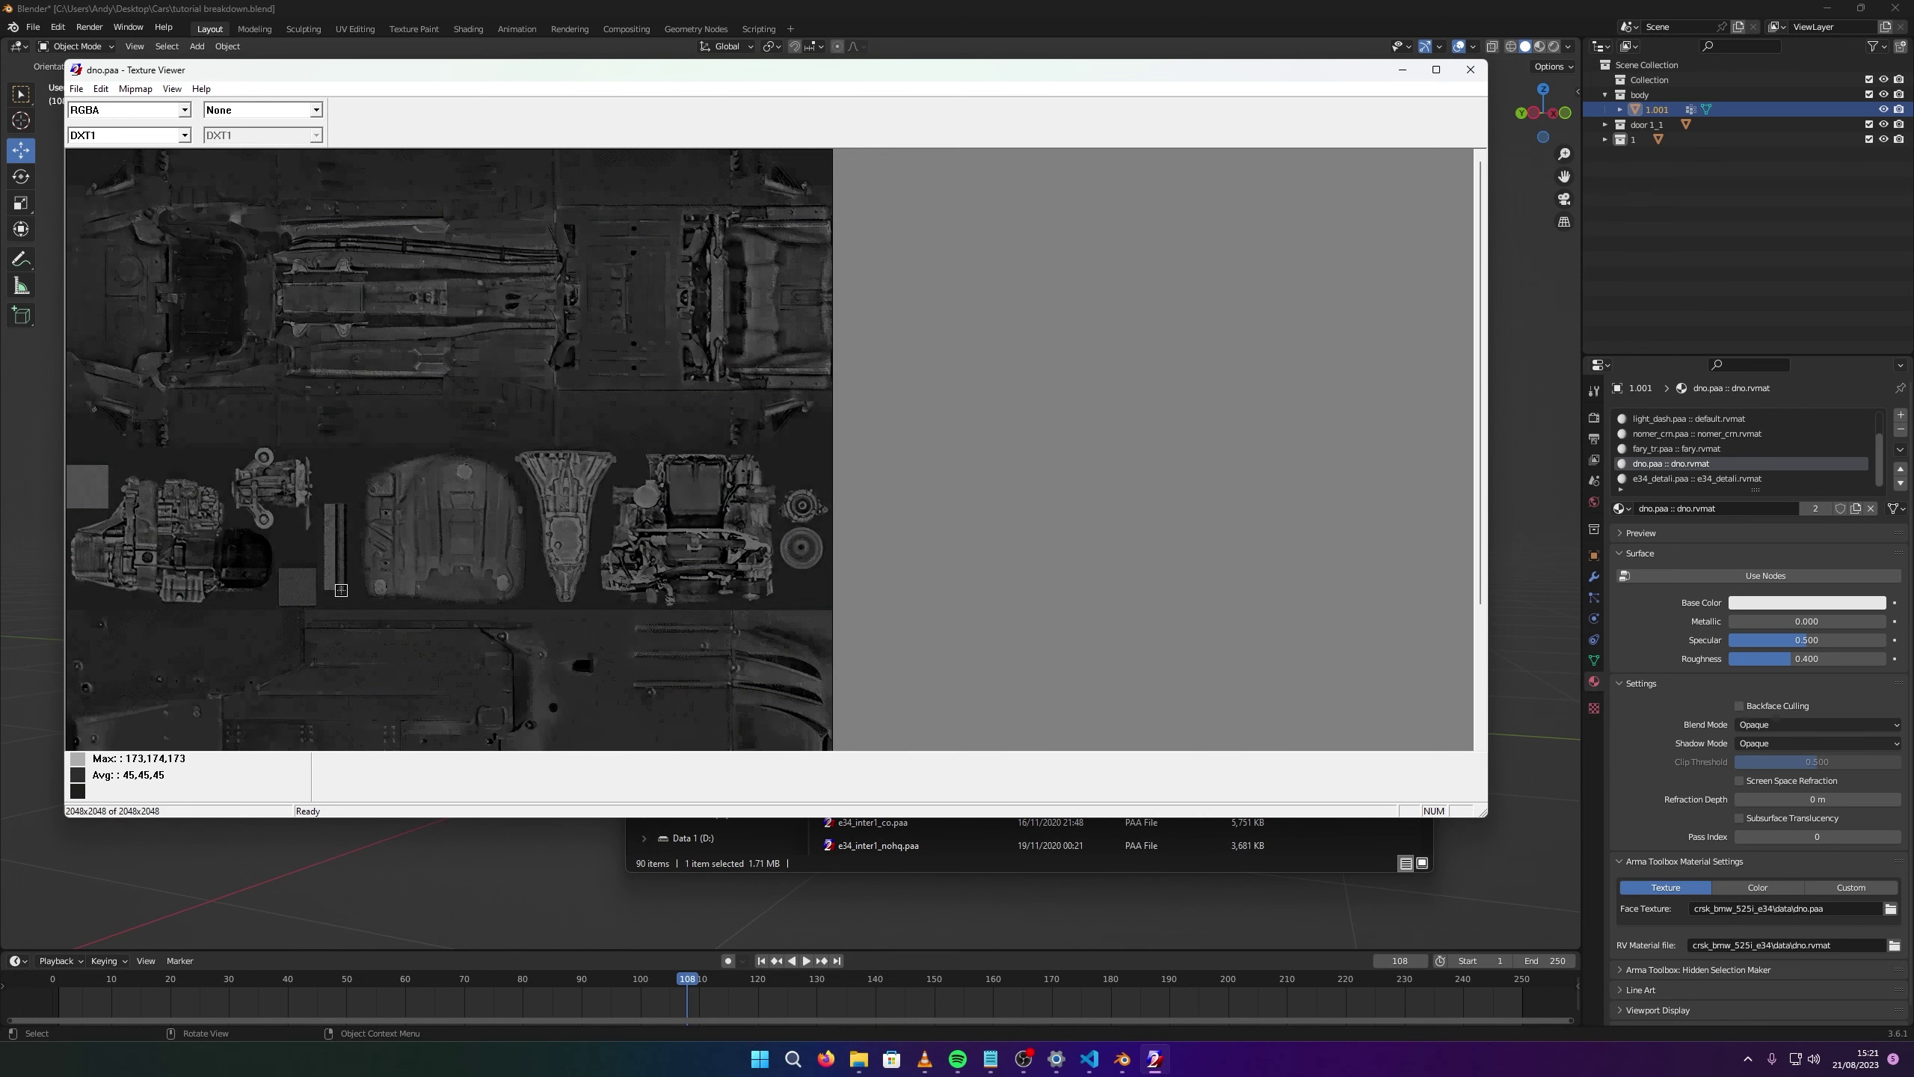
click(1403, 70)
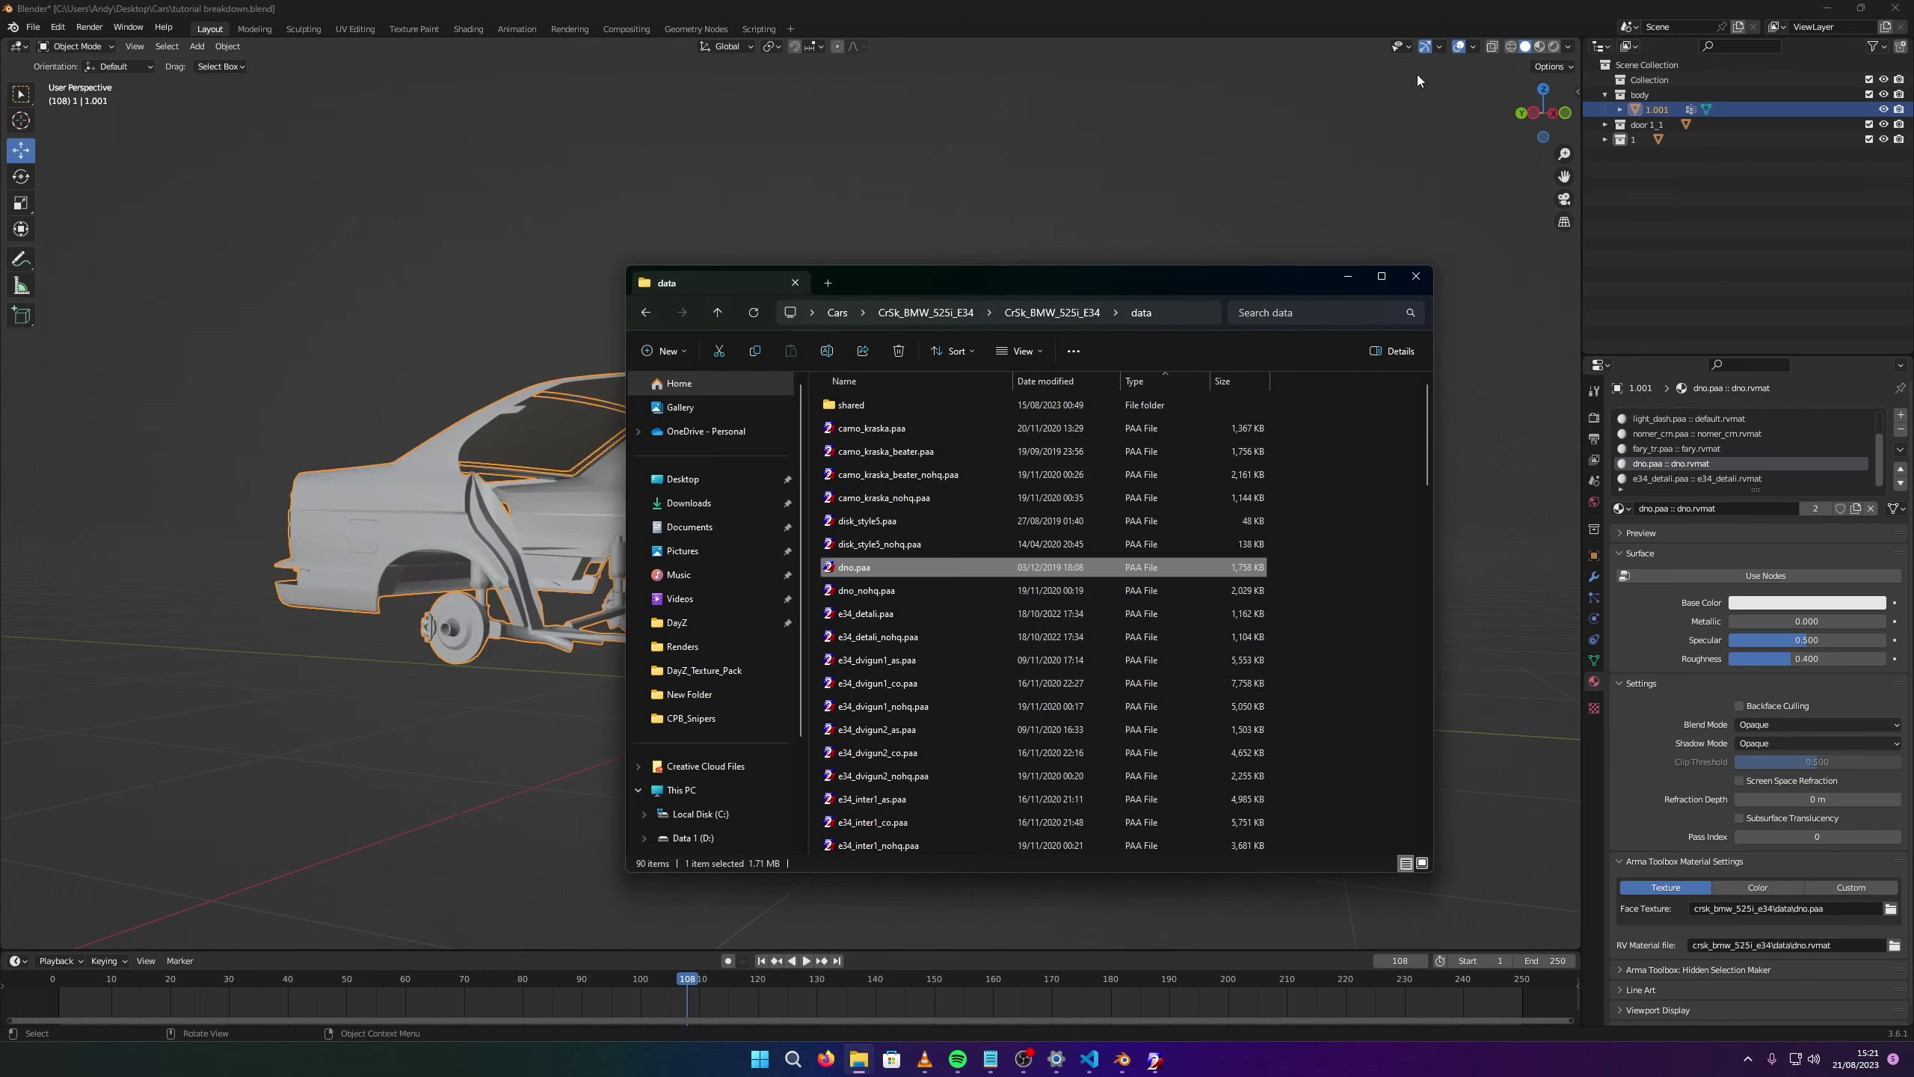
Select the car body 1.001 and make camo_kraska its active material slot.
click(1331, 300)
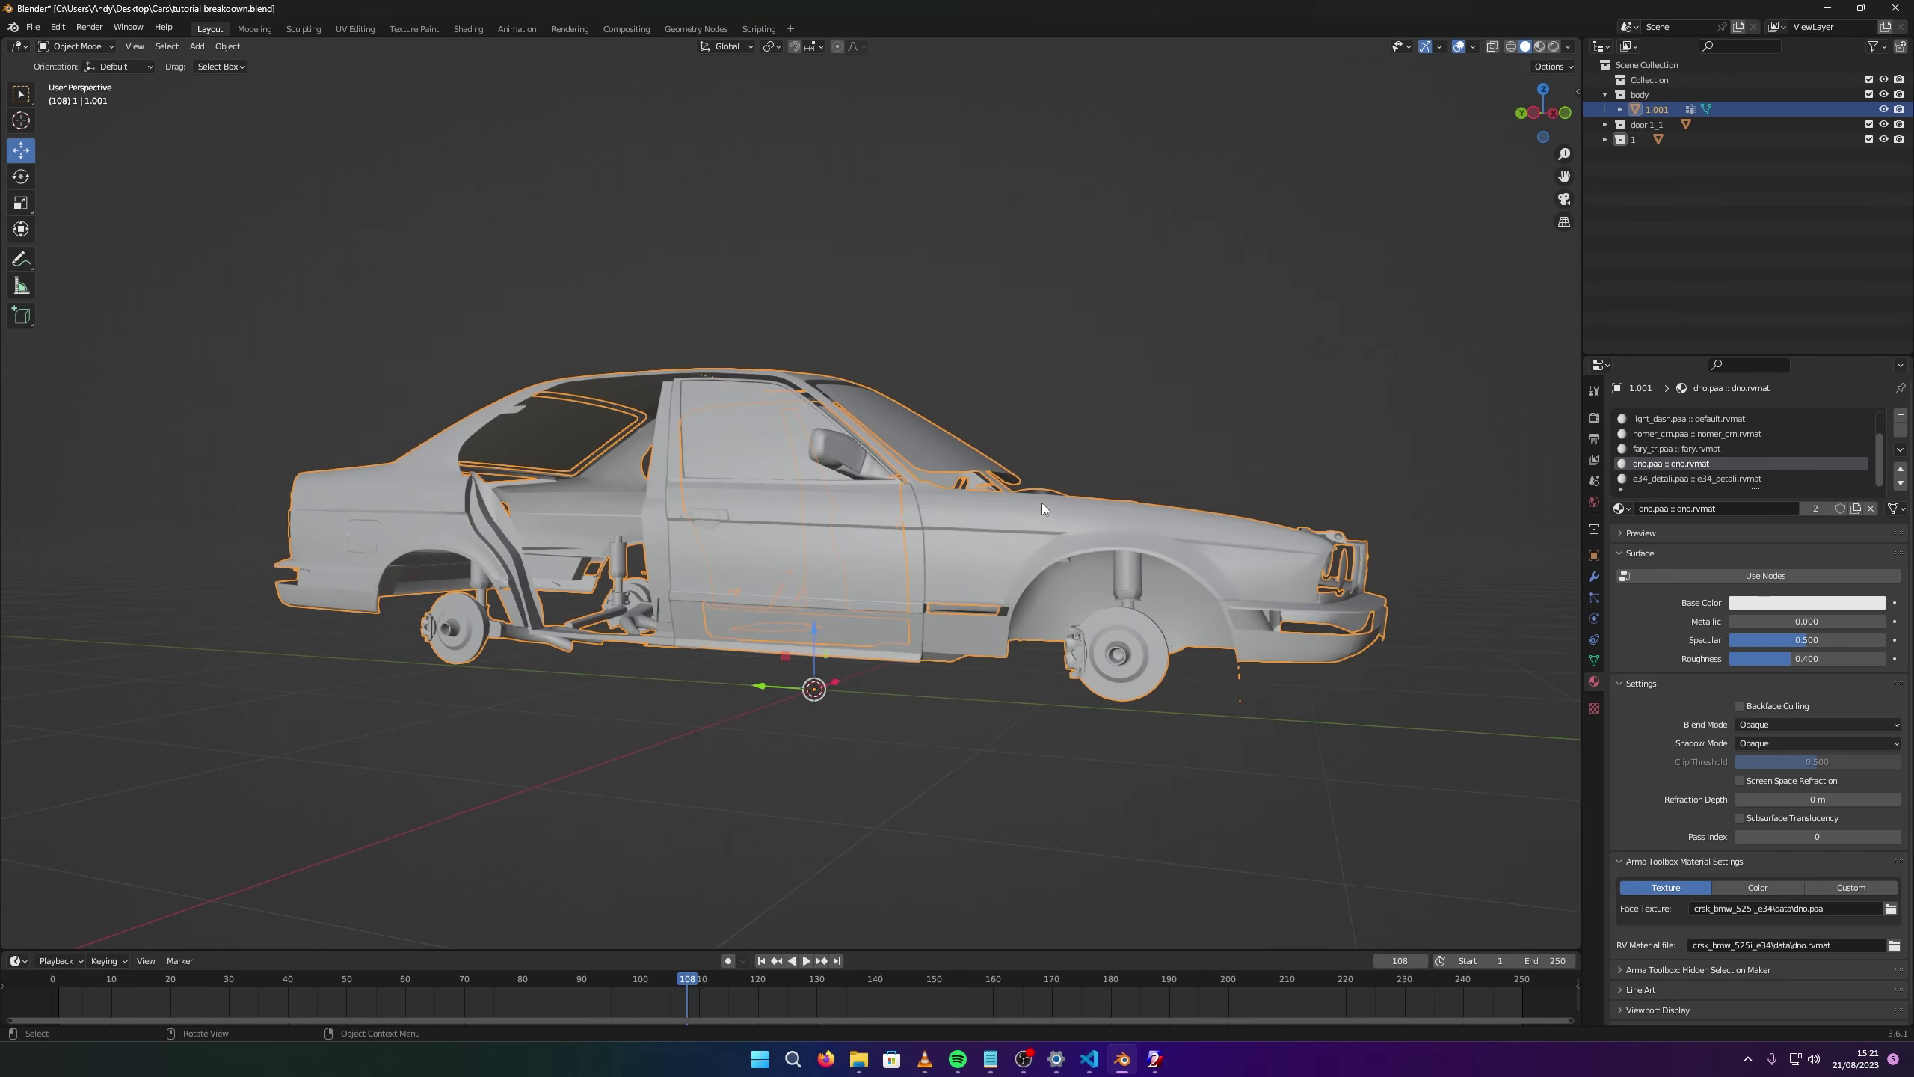
middle_drag(1042, 508, 1019, 807)
click(1160, 777)
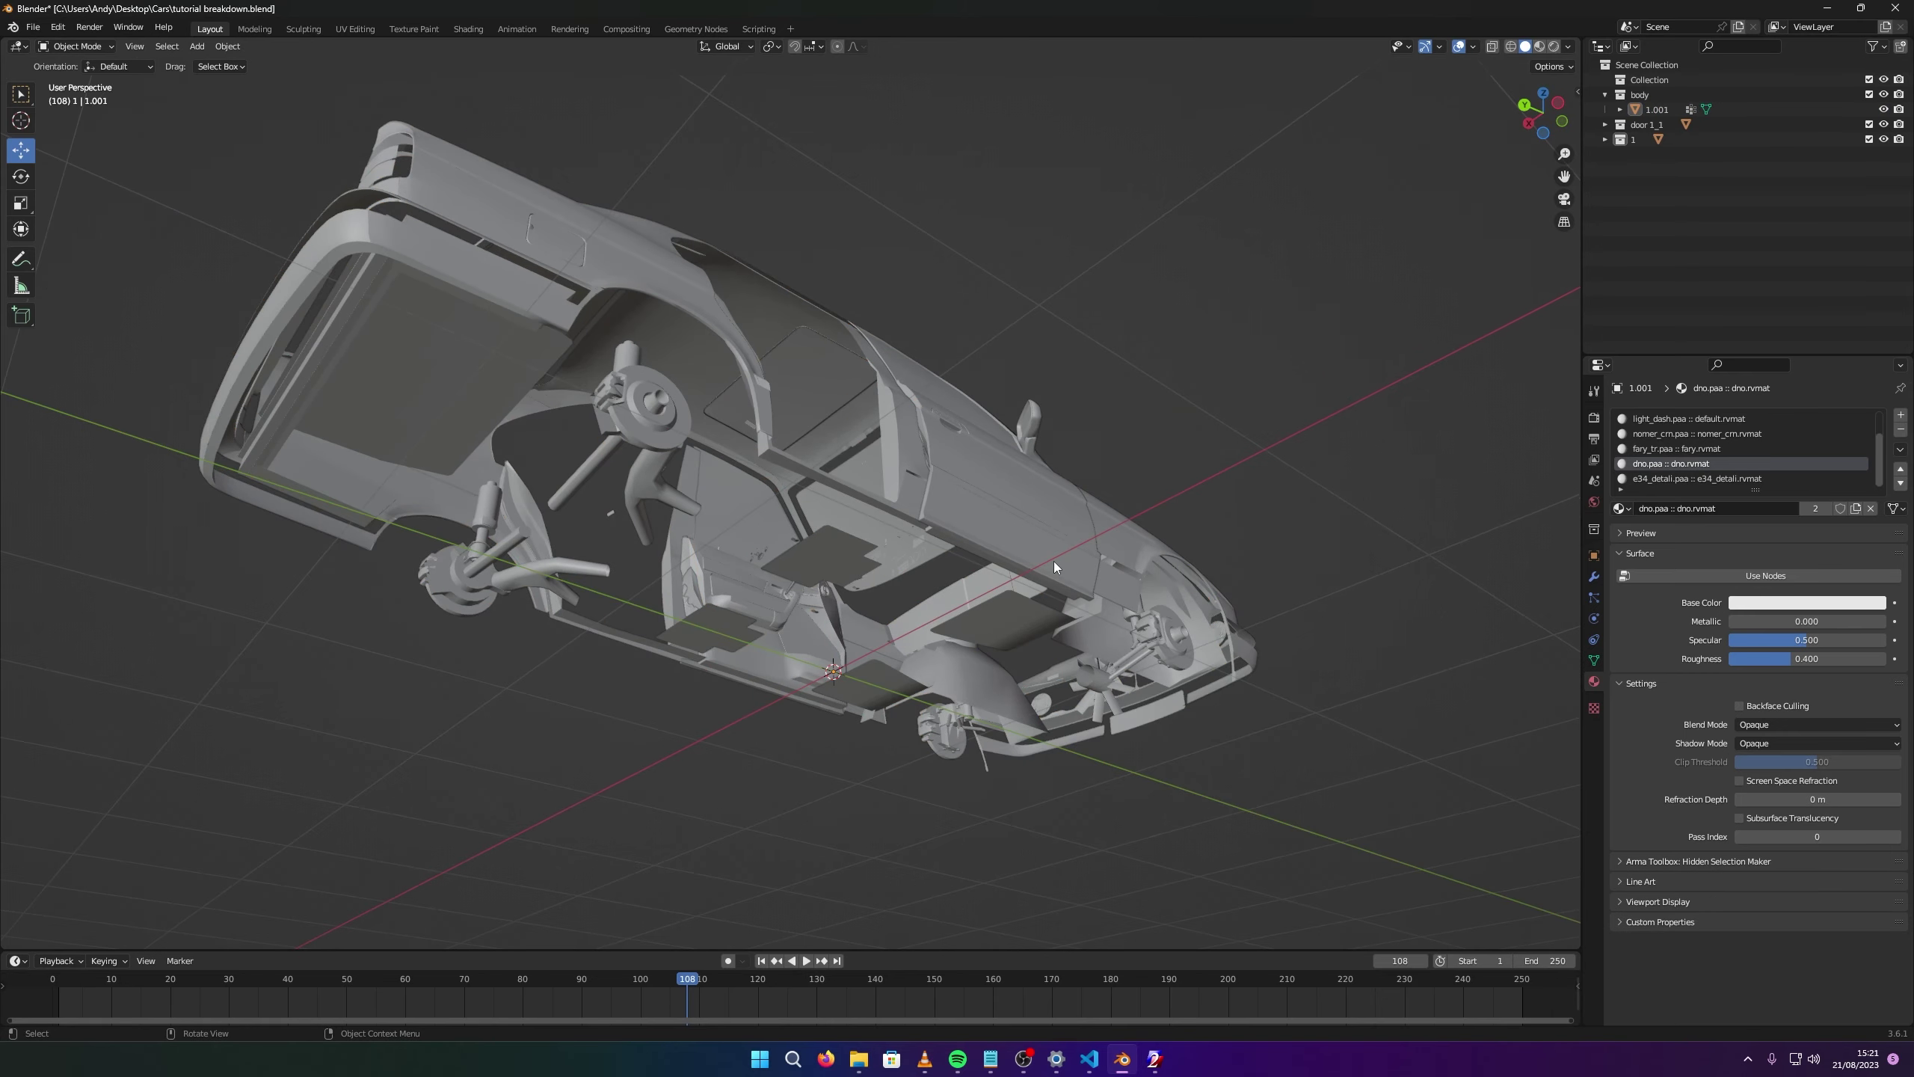
middle_drag(800, 733, 972, 679)
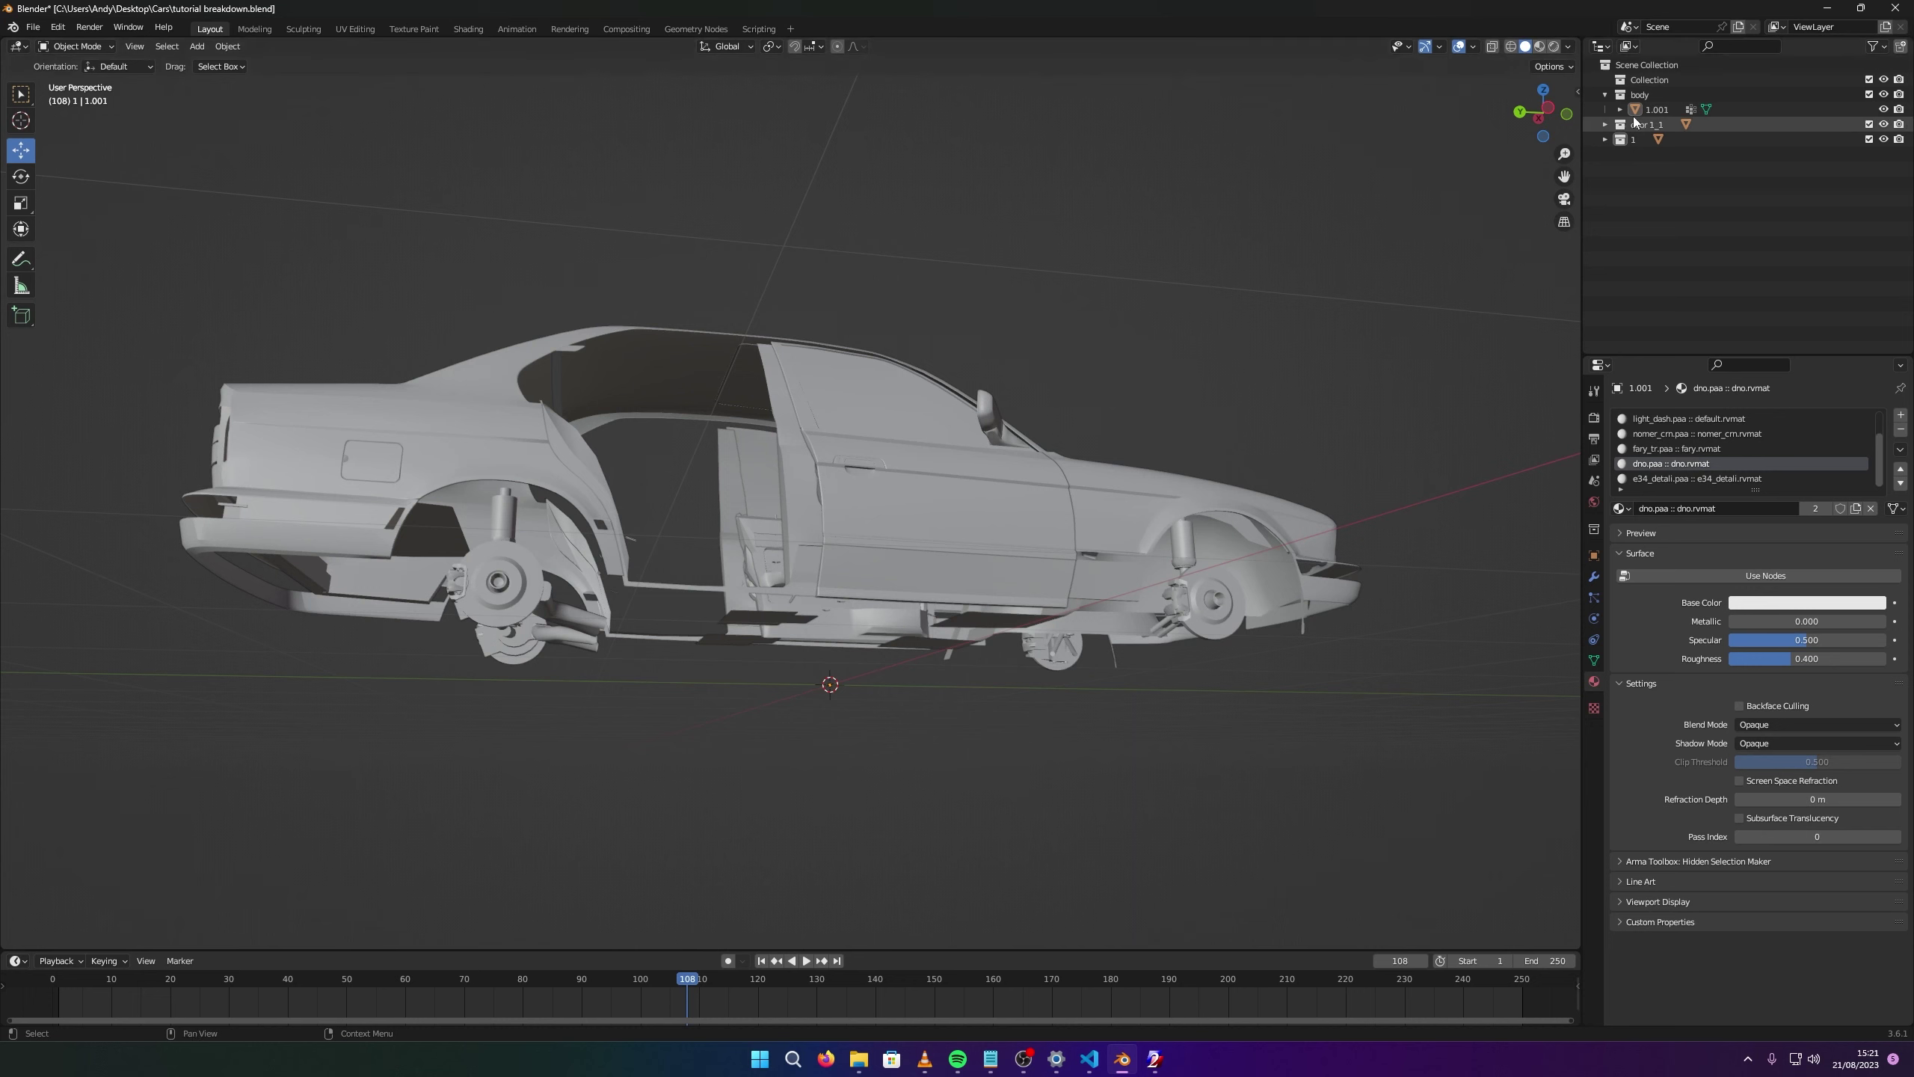
click(1658, 109)
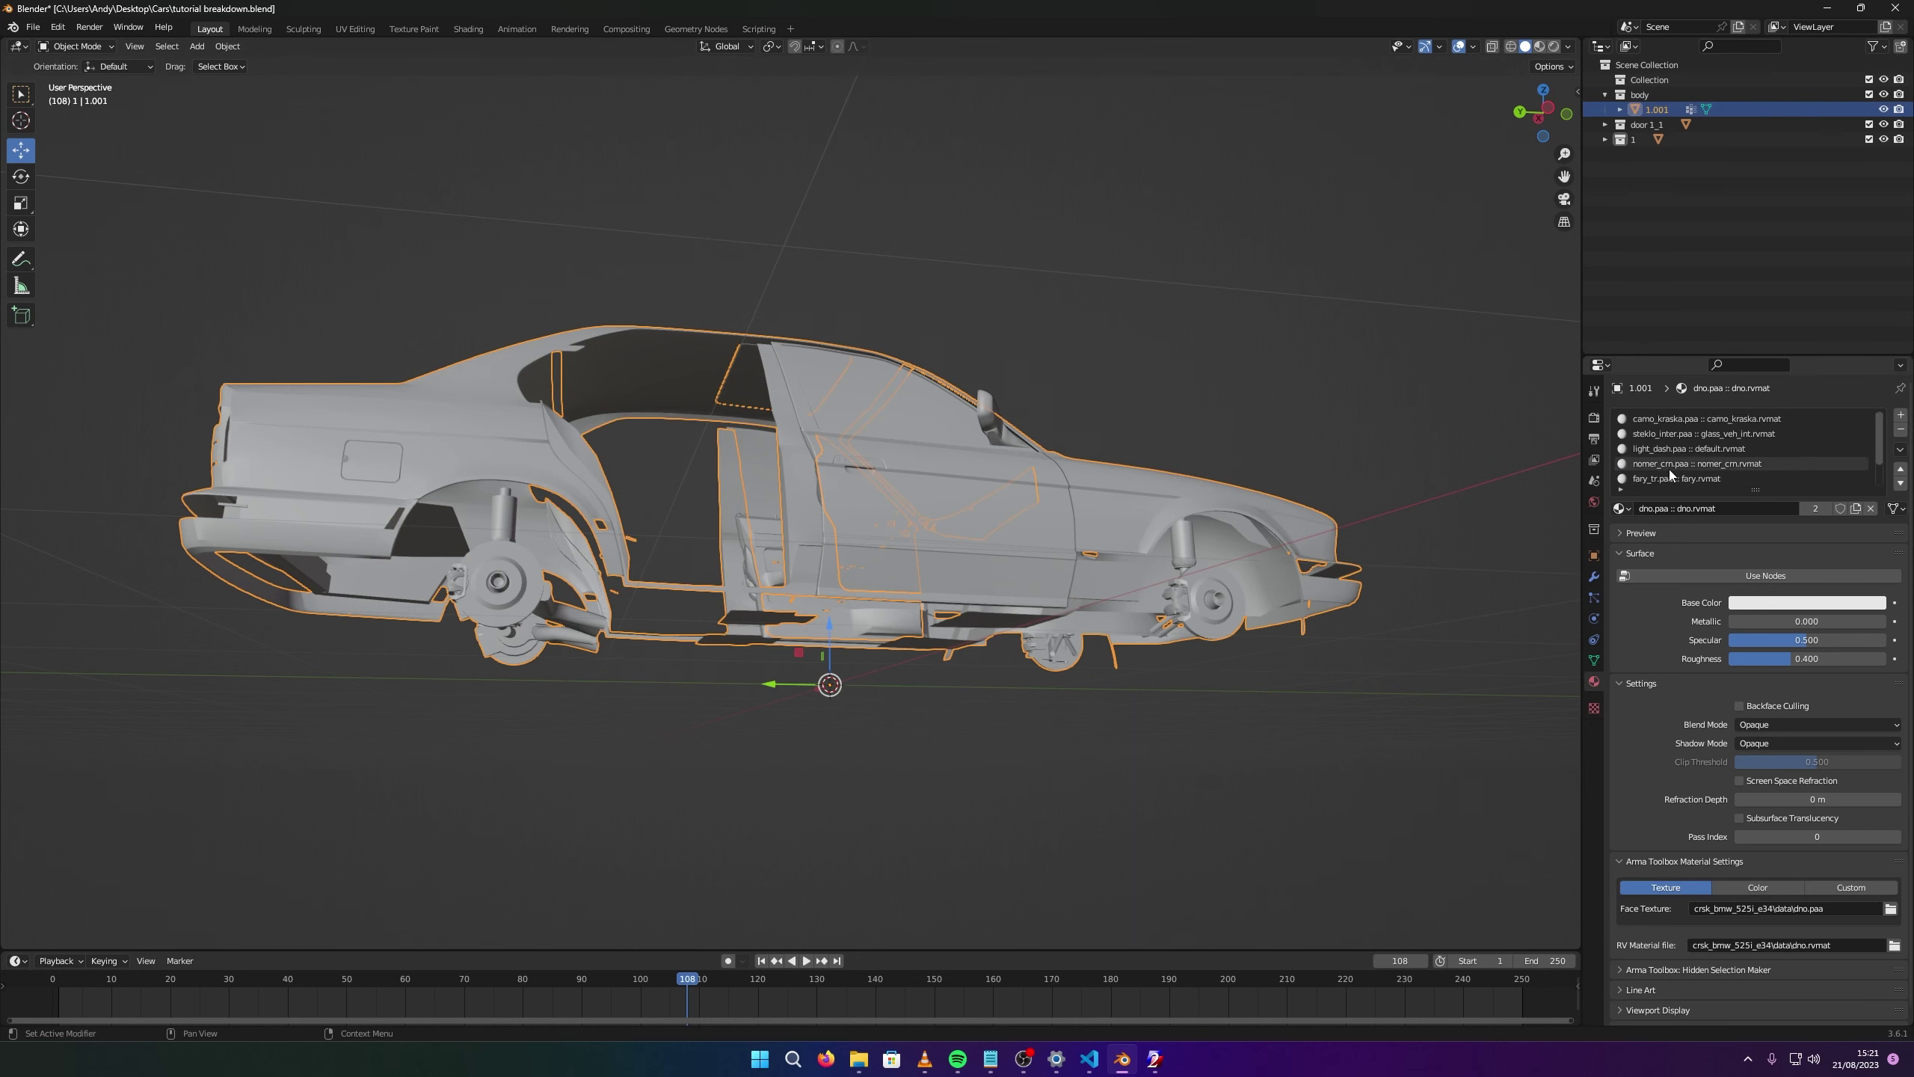
scroll(1669, 469, up, 2)
click(1759, 420)
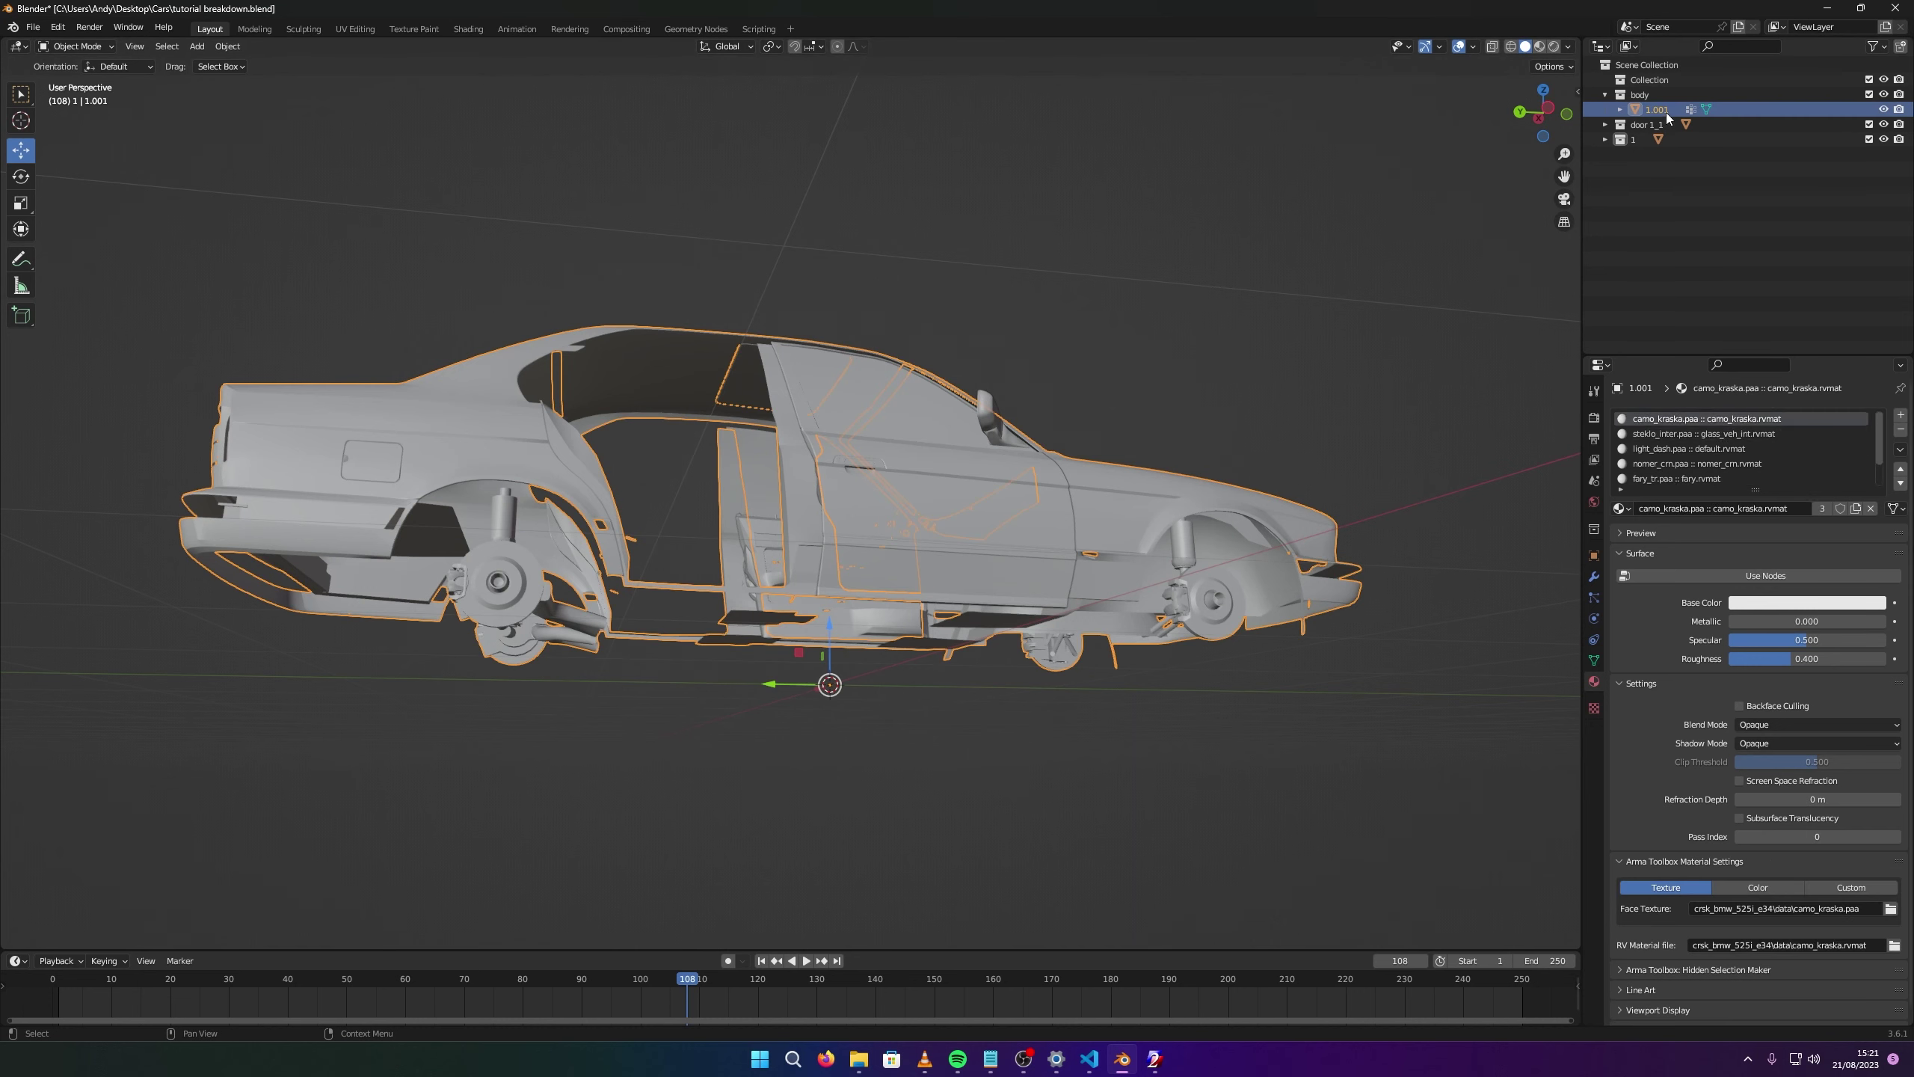
Enter Edit Mode on 1.001 and select all faces using the camo_kraska material.
click(880, 443)
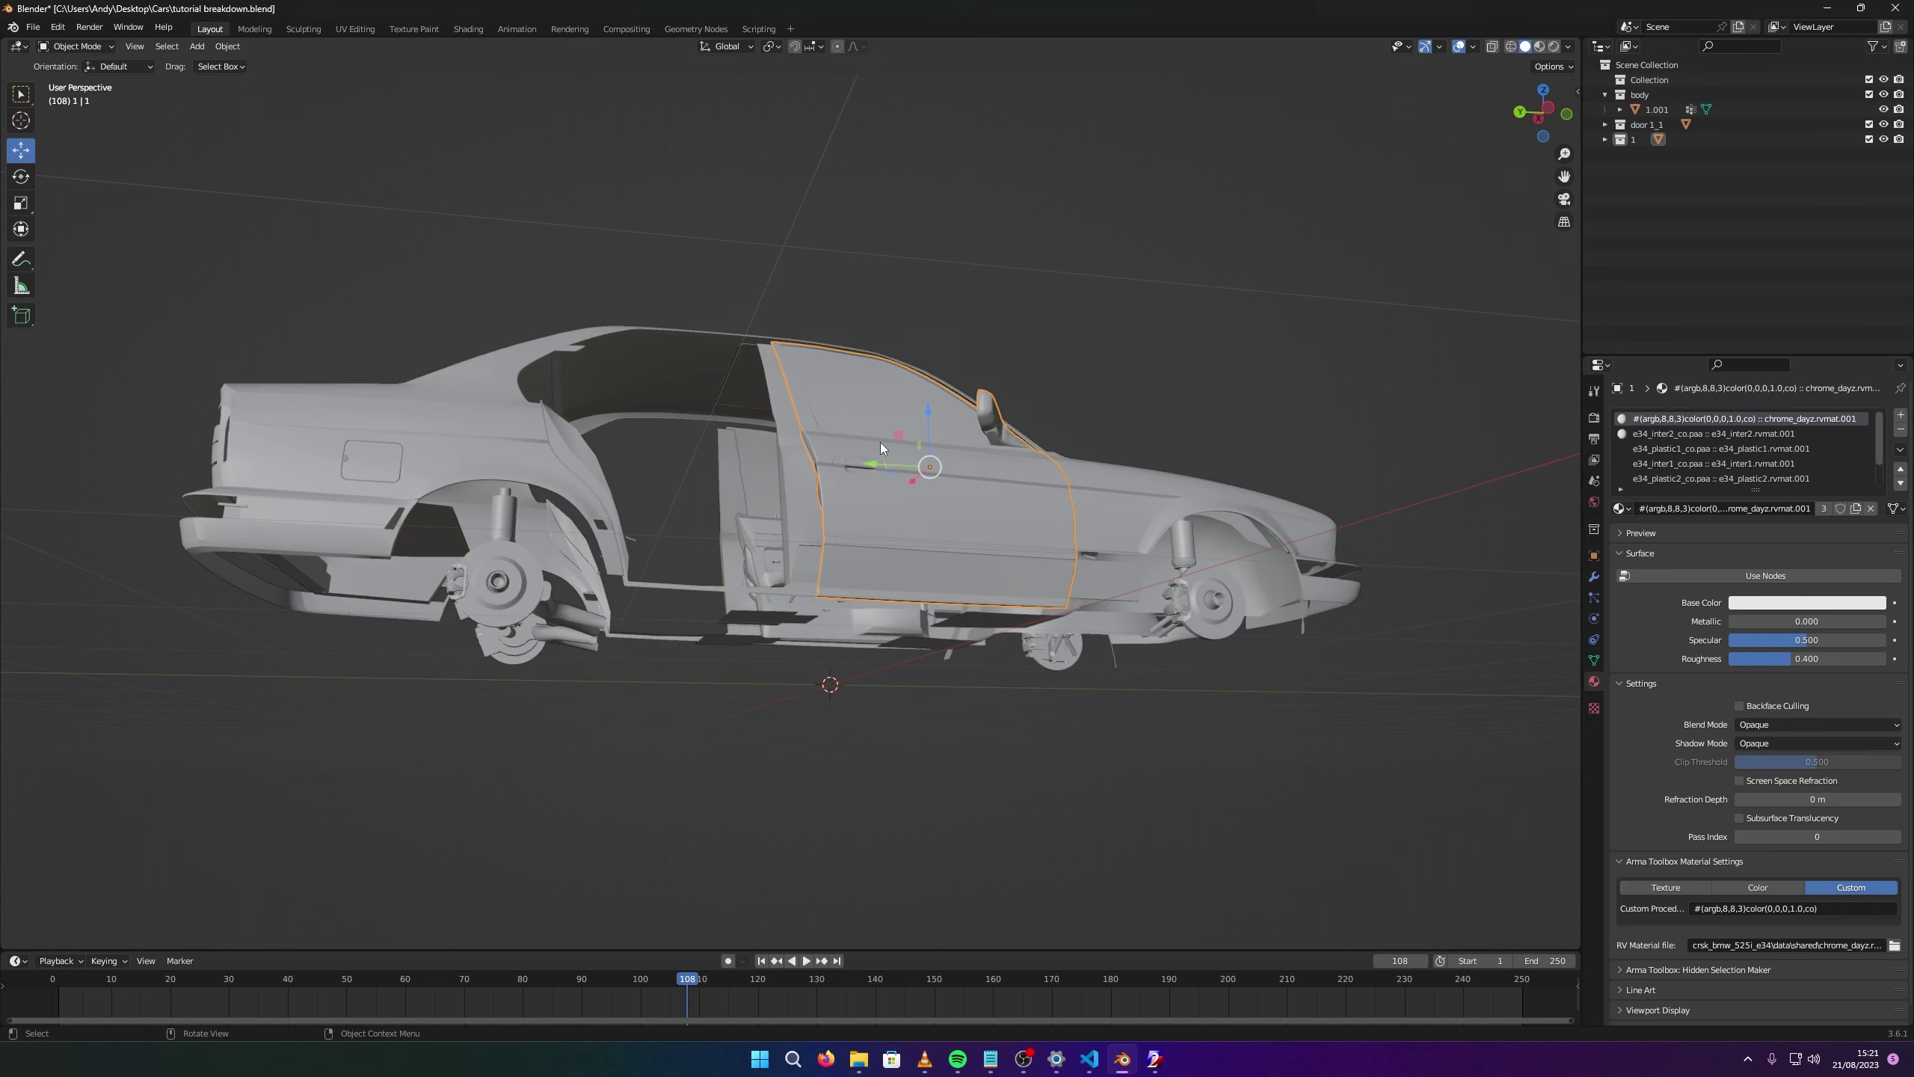
click(1128, 516)
key(Tab)
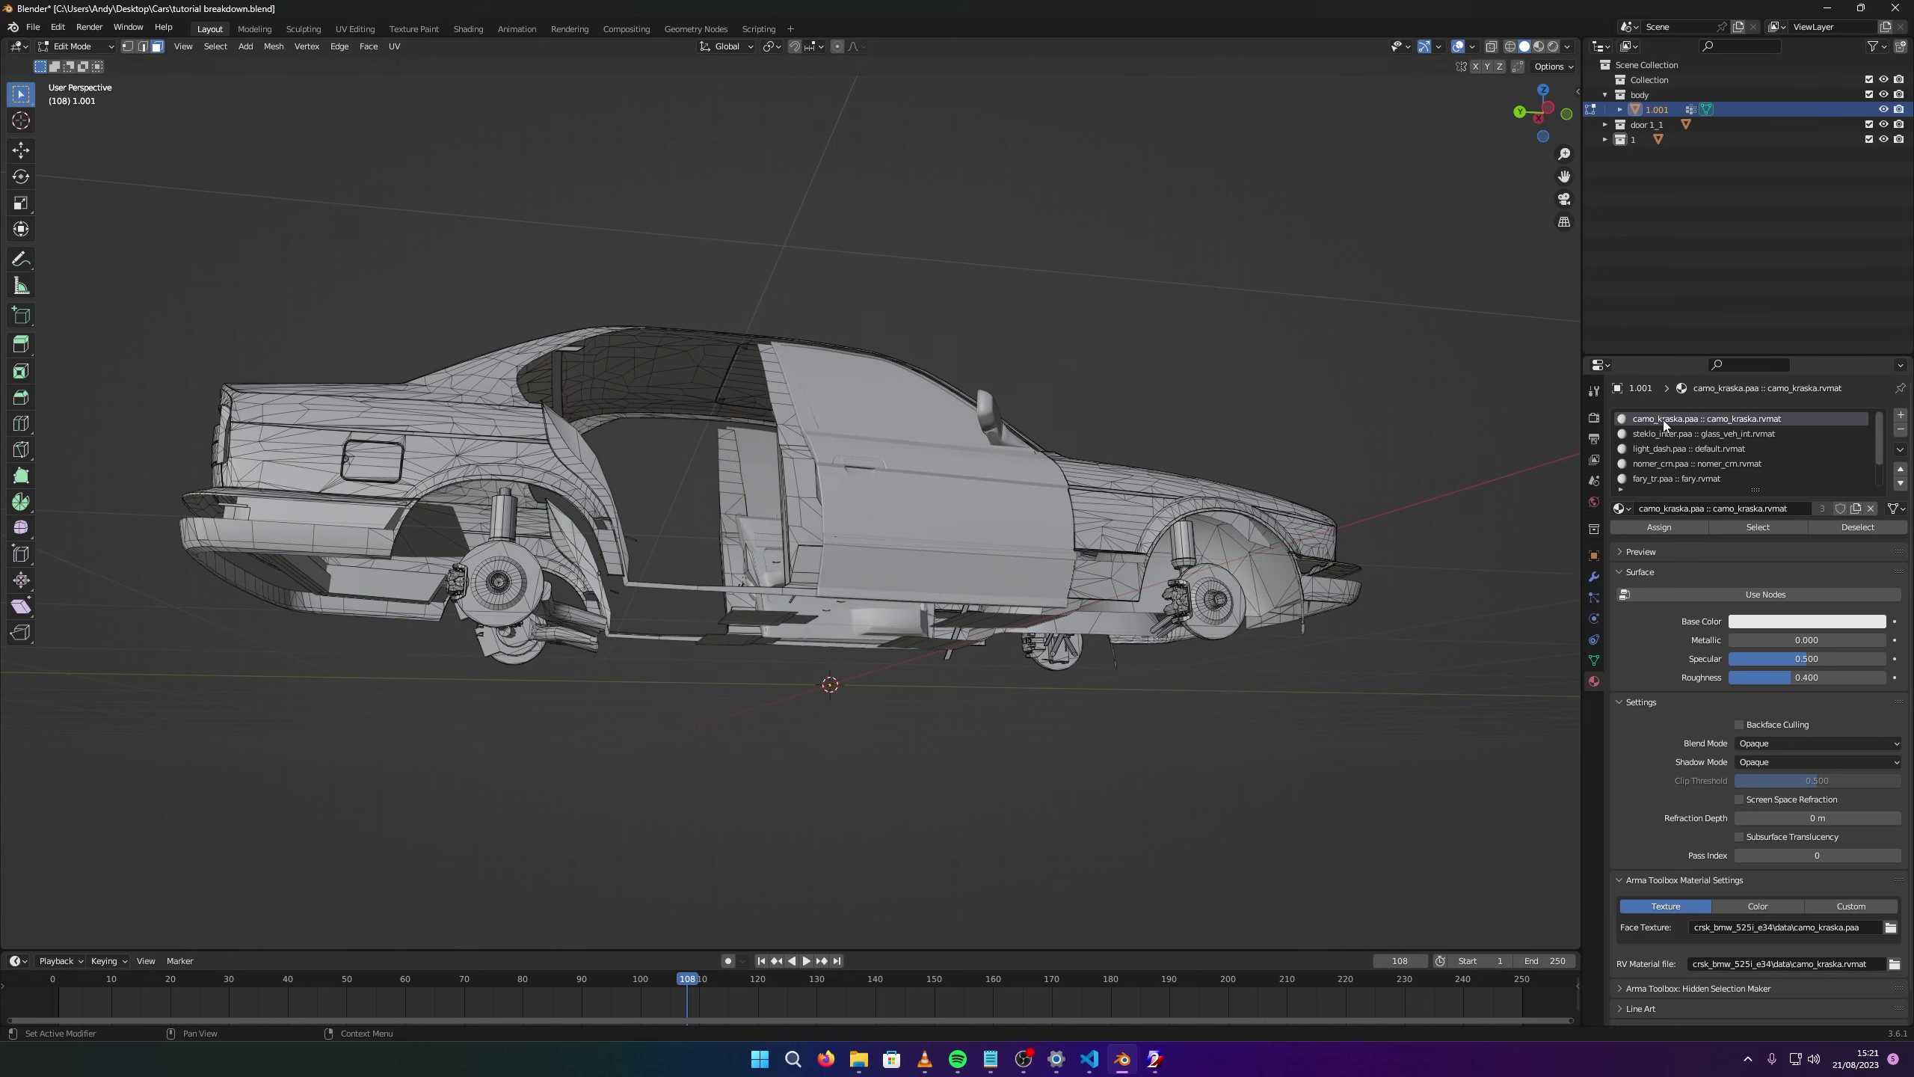
click(1758, 527)
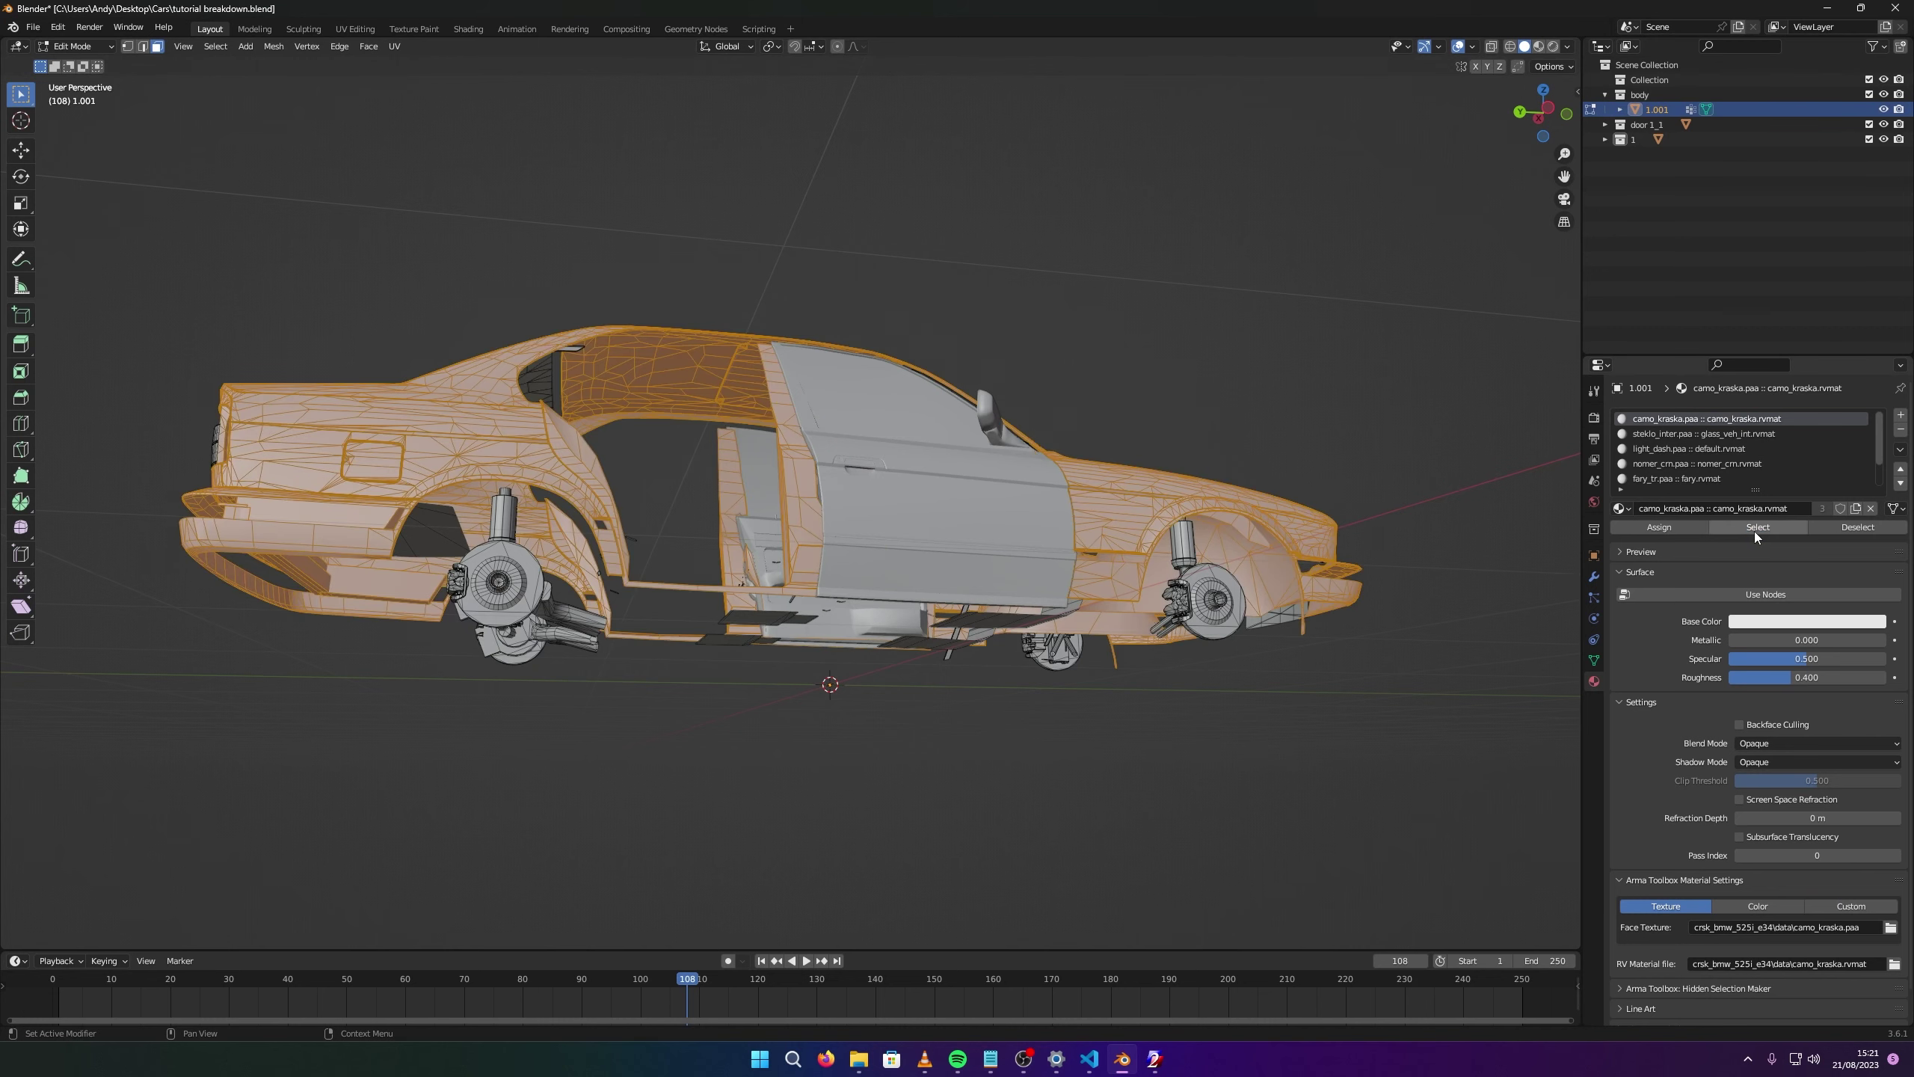
middle_drag(1236, 261, 715, 443)
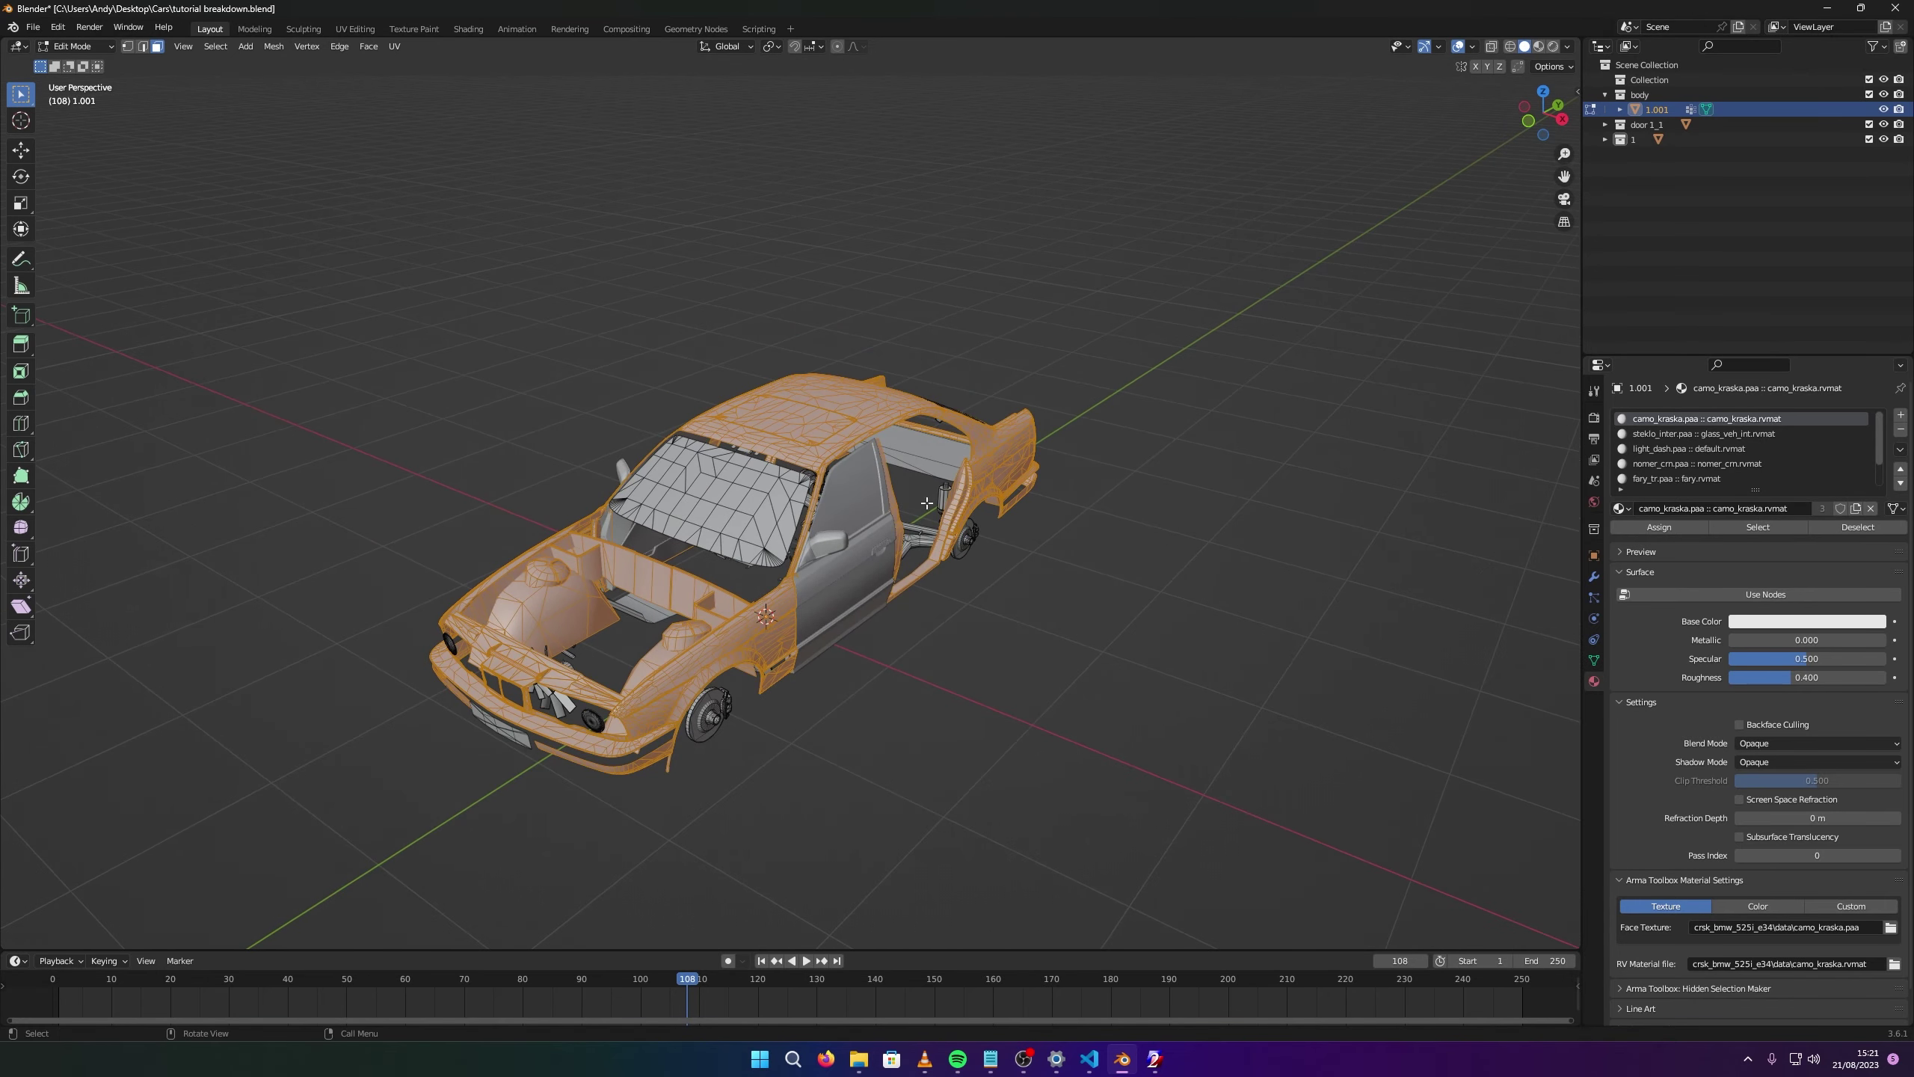
middle_drag(787, 792, 933, 746)
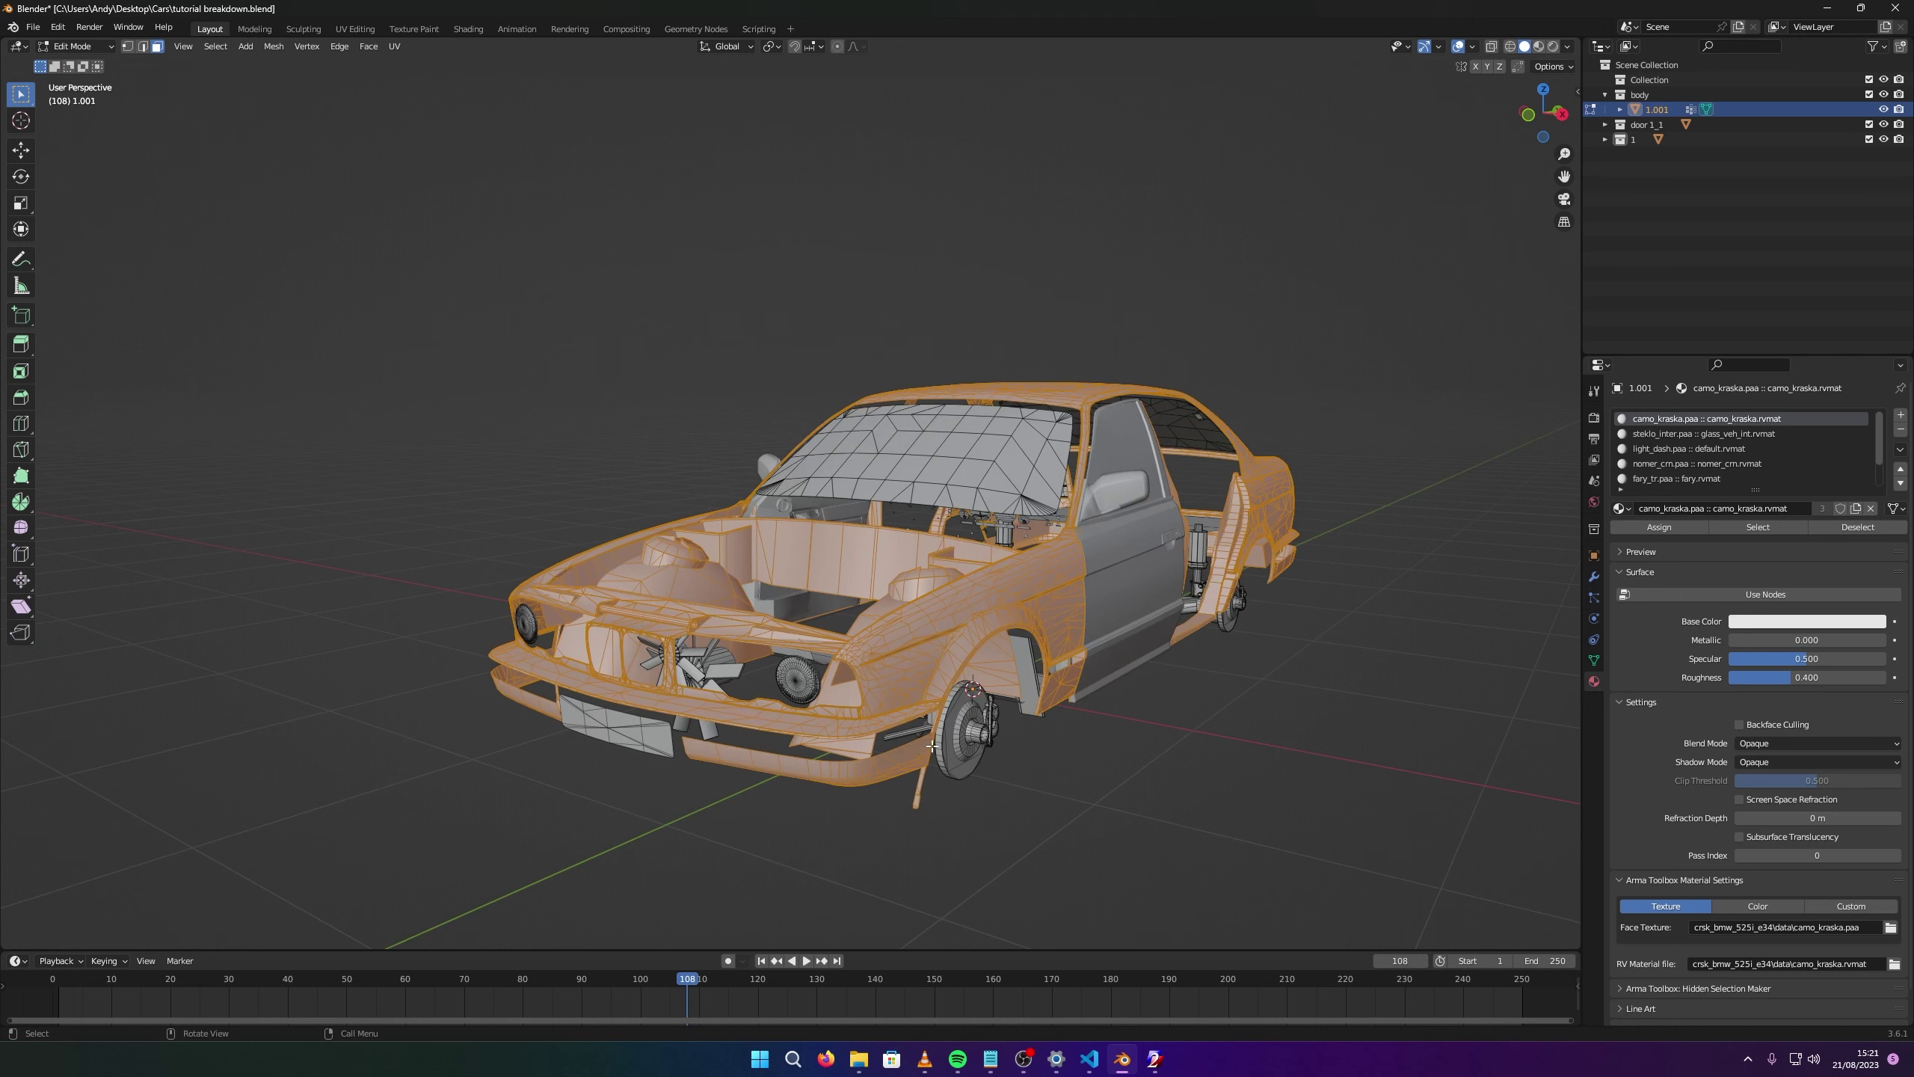
Separate the selected camo_kraska faces into a new object.
right_click(953, 636)
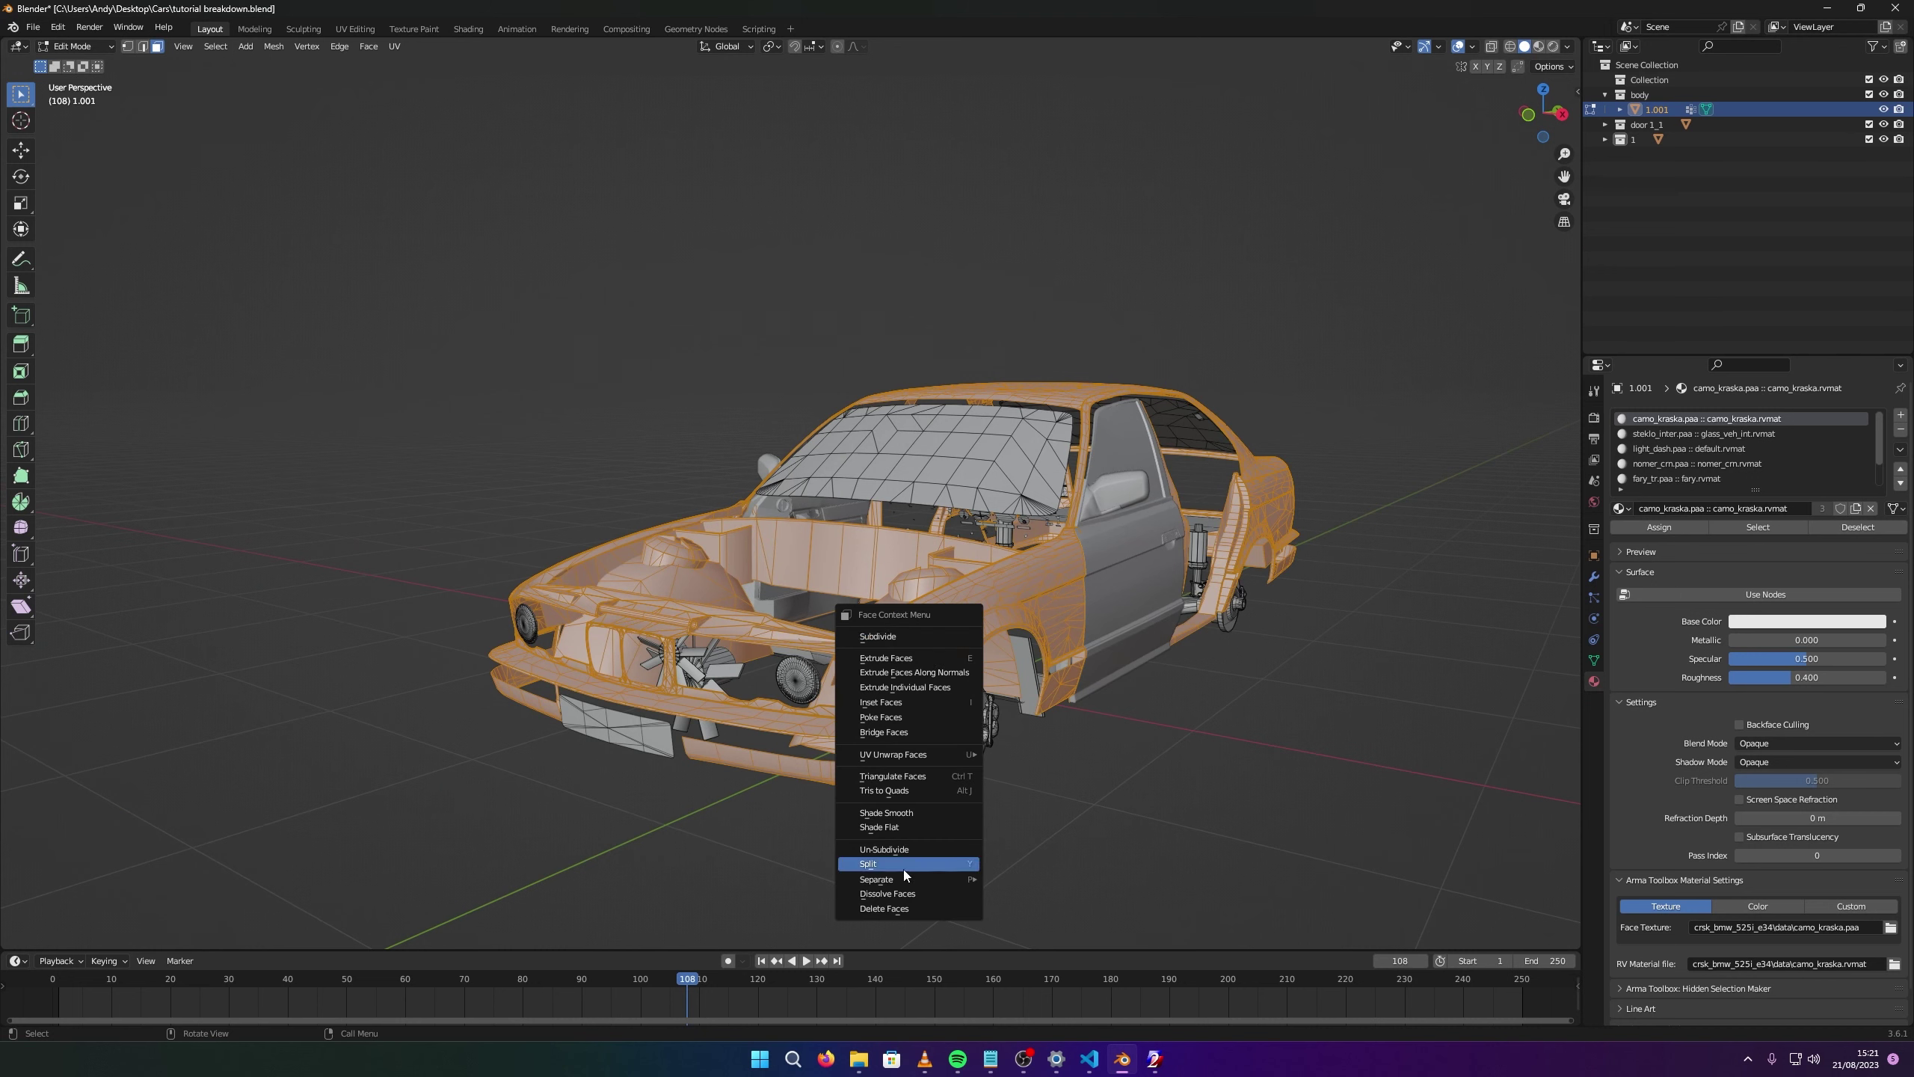
mouse_move(914, 877)
click(1099, 875)
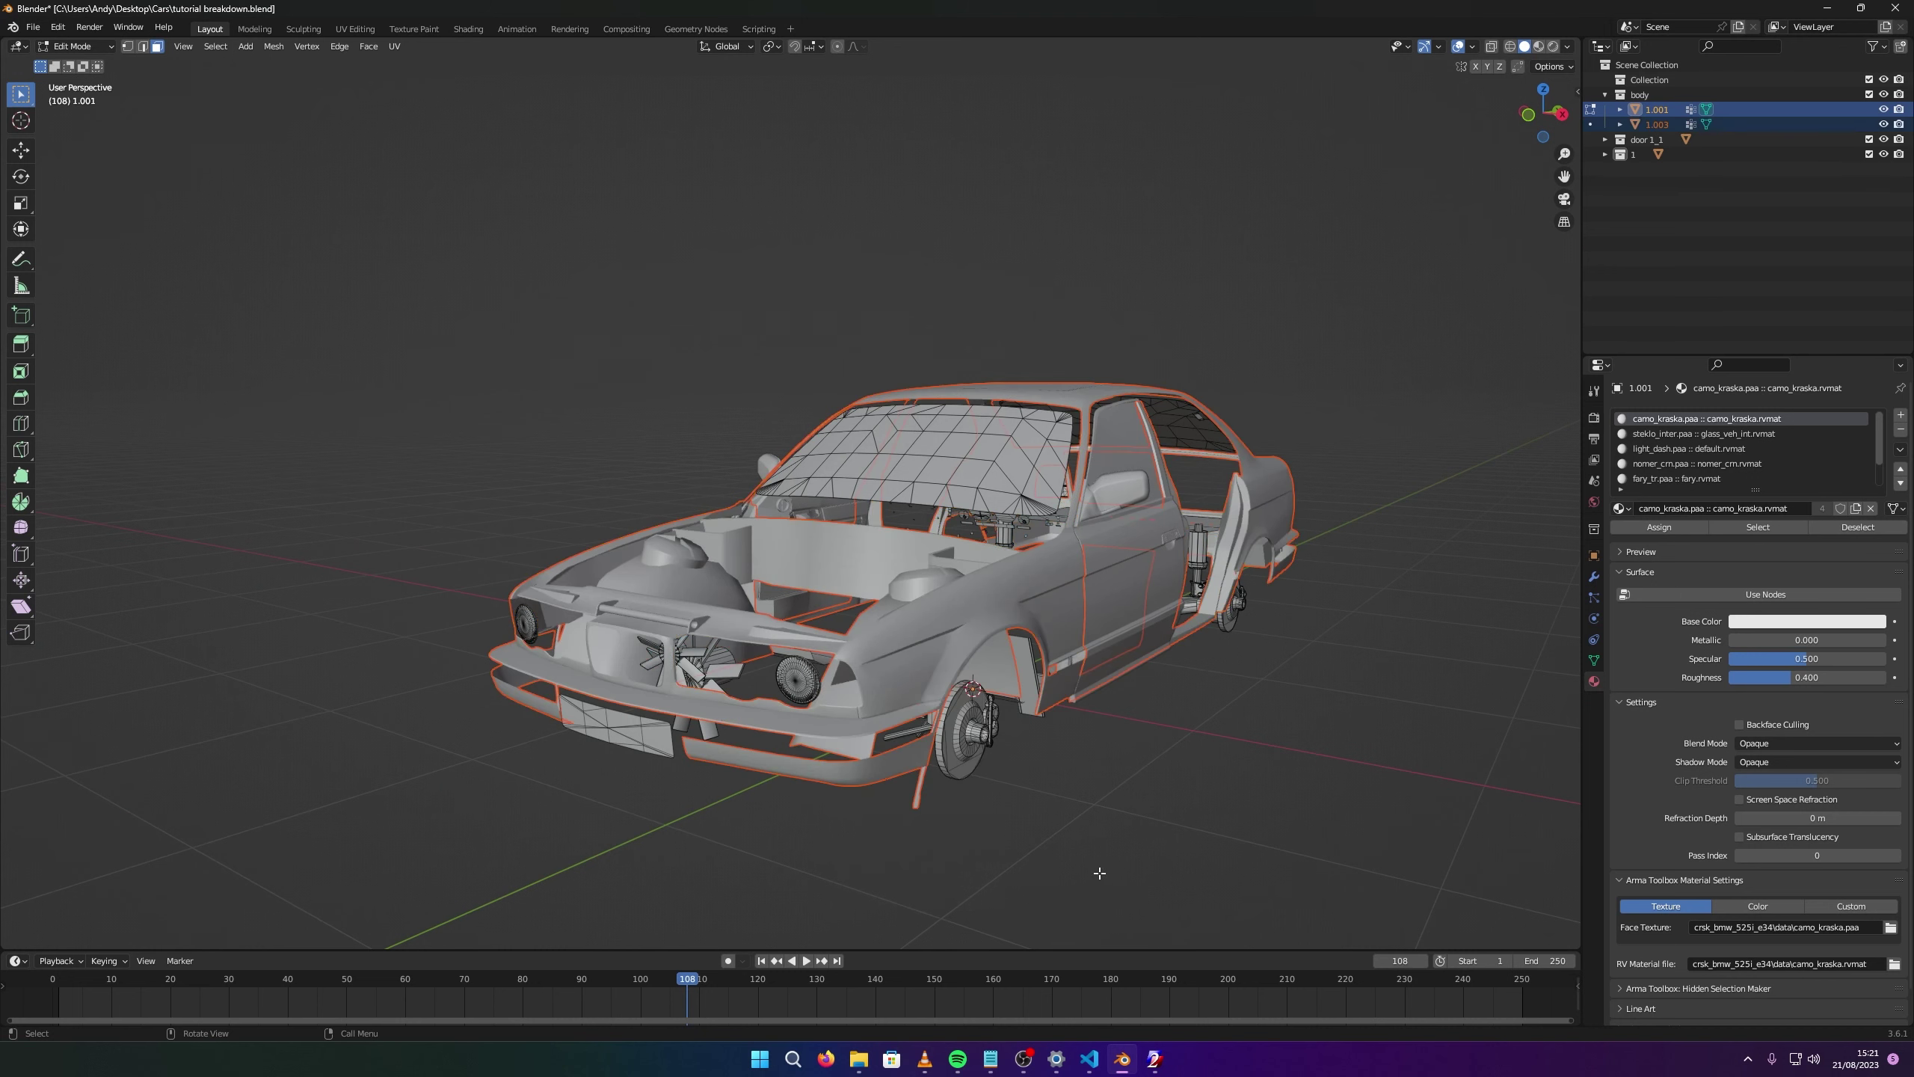
Hide the 1.001, door 1_1, 1 and 1.003 objects, briefly re-showing 1.001 to inspect it.
click(1884, 109)
middle_drag(1040, 664, 1347, 577)
click(1884, 139)
click(1883, 155)
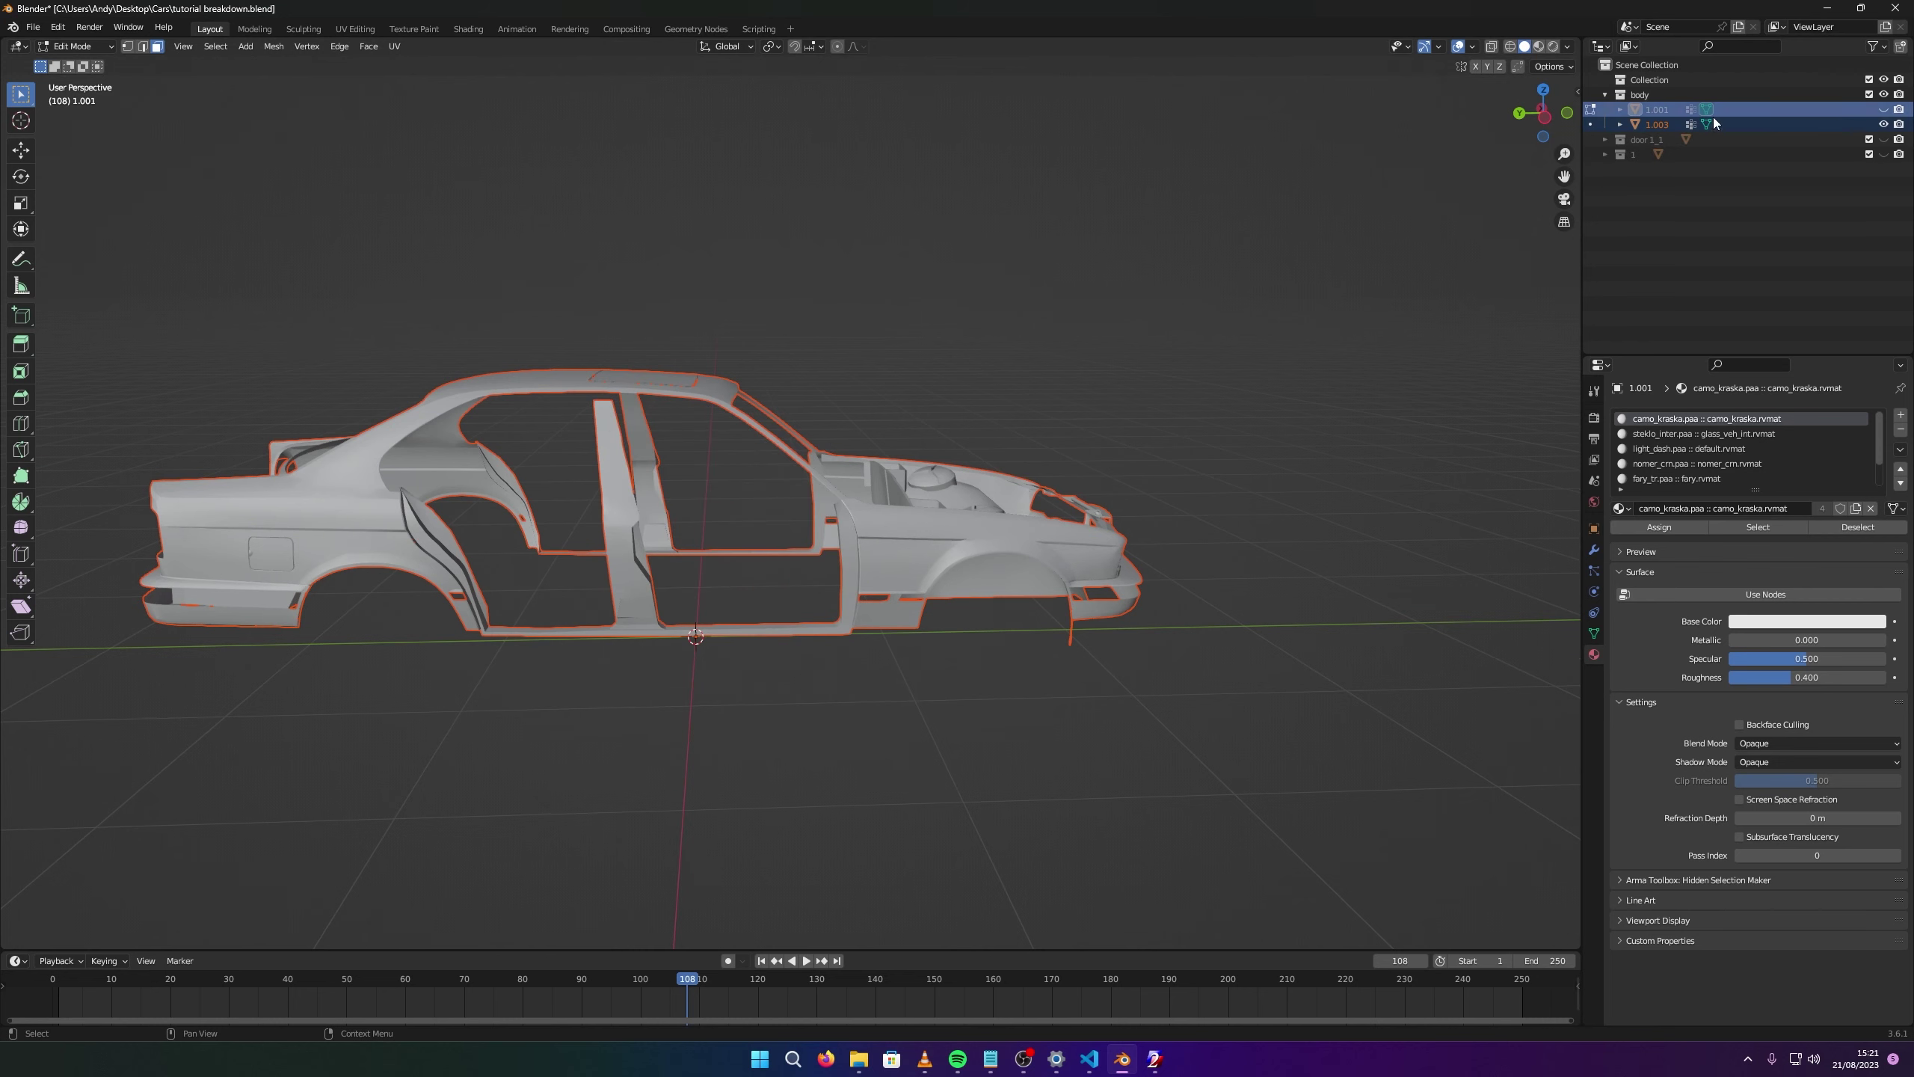
middle_drag(1319, 430, 992, 527)
click(1884, 123)
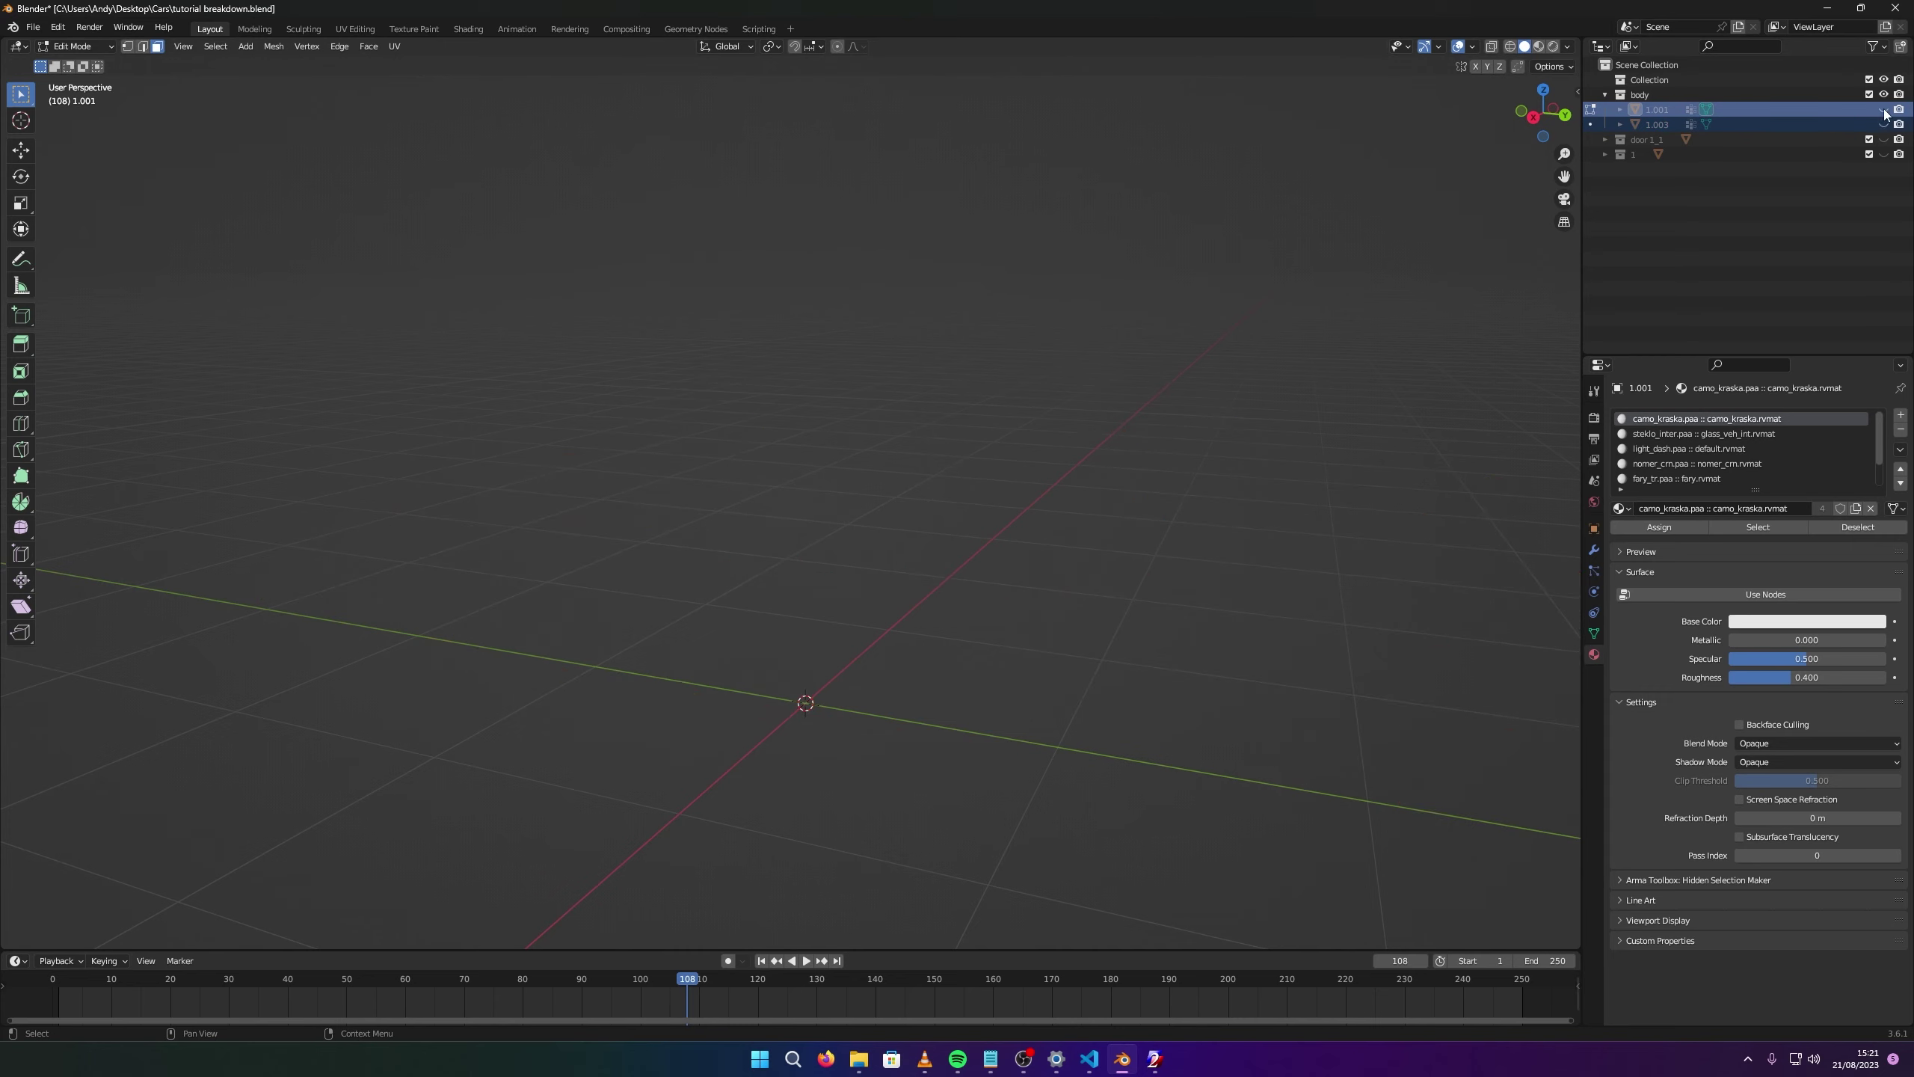
click(1884, 109)
middle_drag(1092, 392, 998, 354)
Hide 1.001 again and copy the camo_kraska material slot's full name.
click(1884, 109)
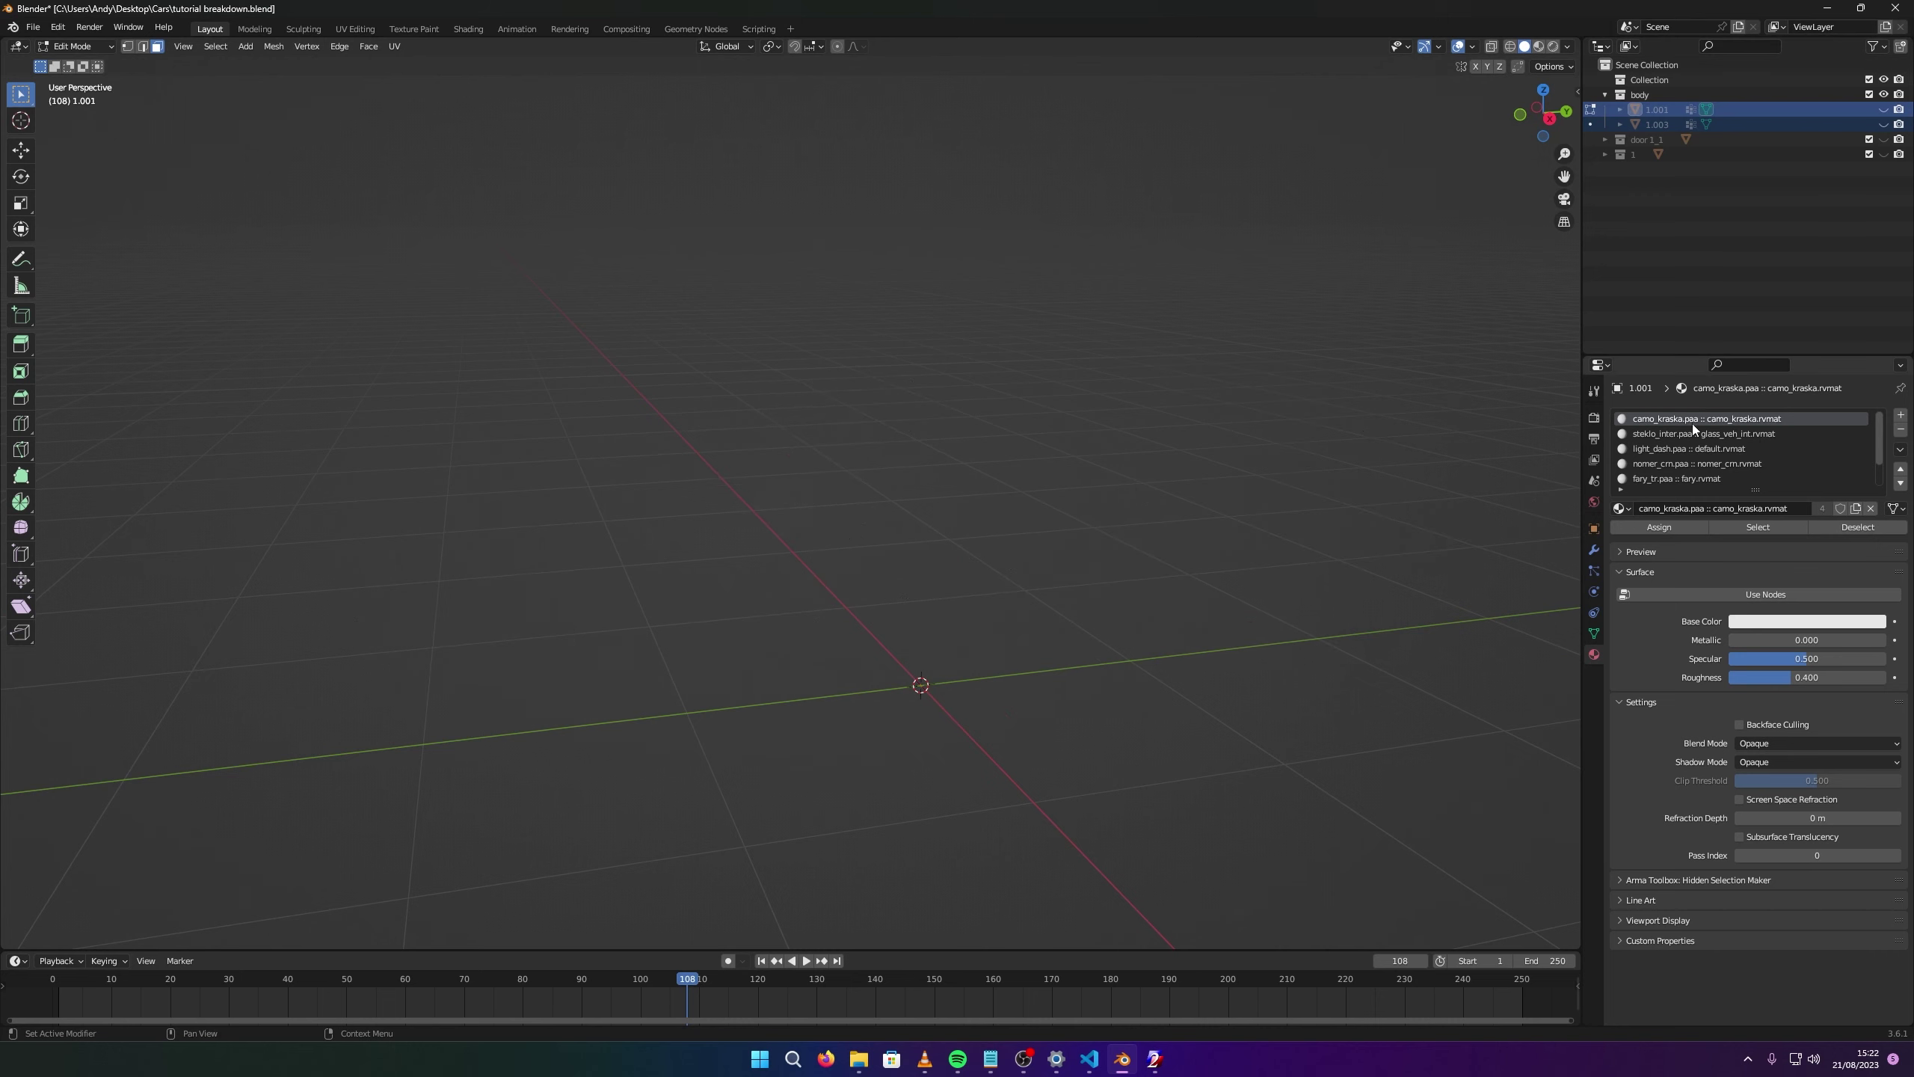
double_click(1673, 417)
key(Escape)
double_click(1664, 417)
key(ctrl+c)
key(Escape)
Create a new collection named camo_kraska.paa :: camo_kraska.rvmat by pasting the copied name.
right_click(1618, 194)
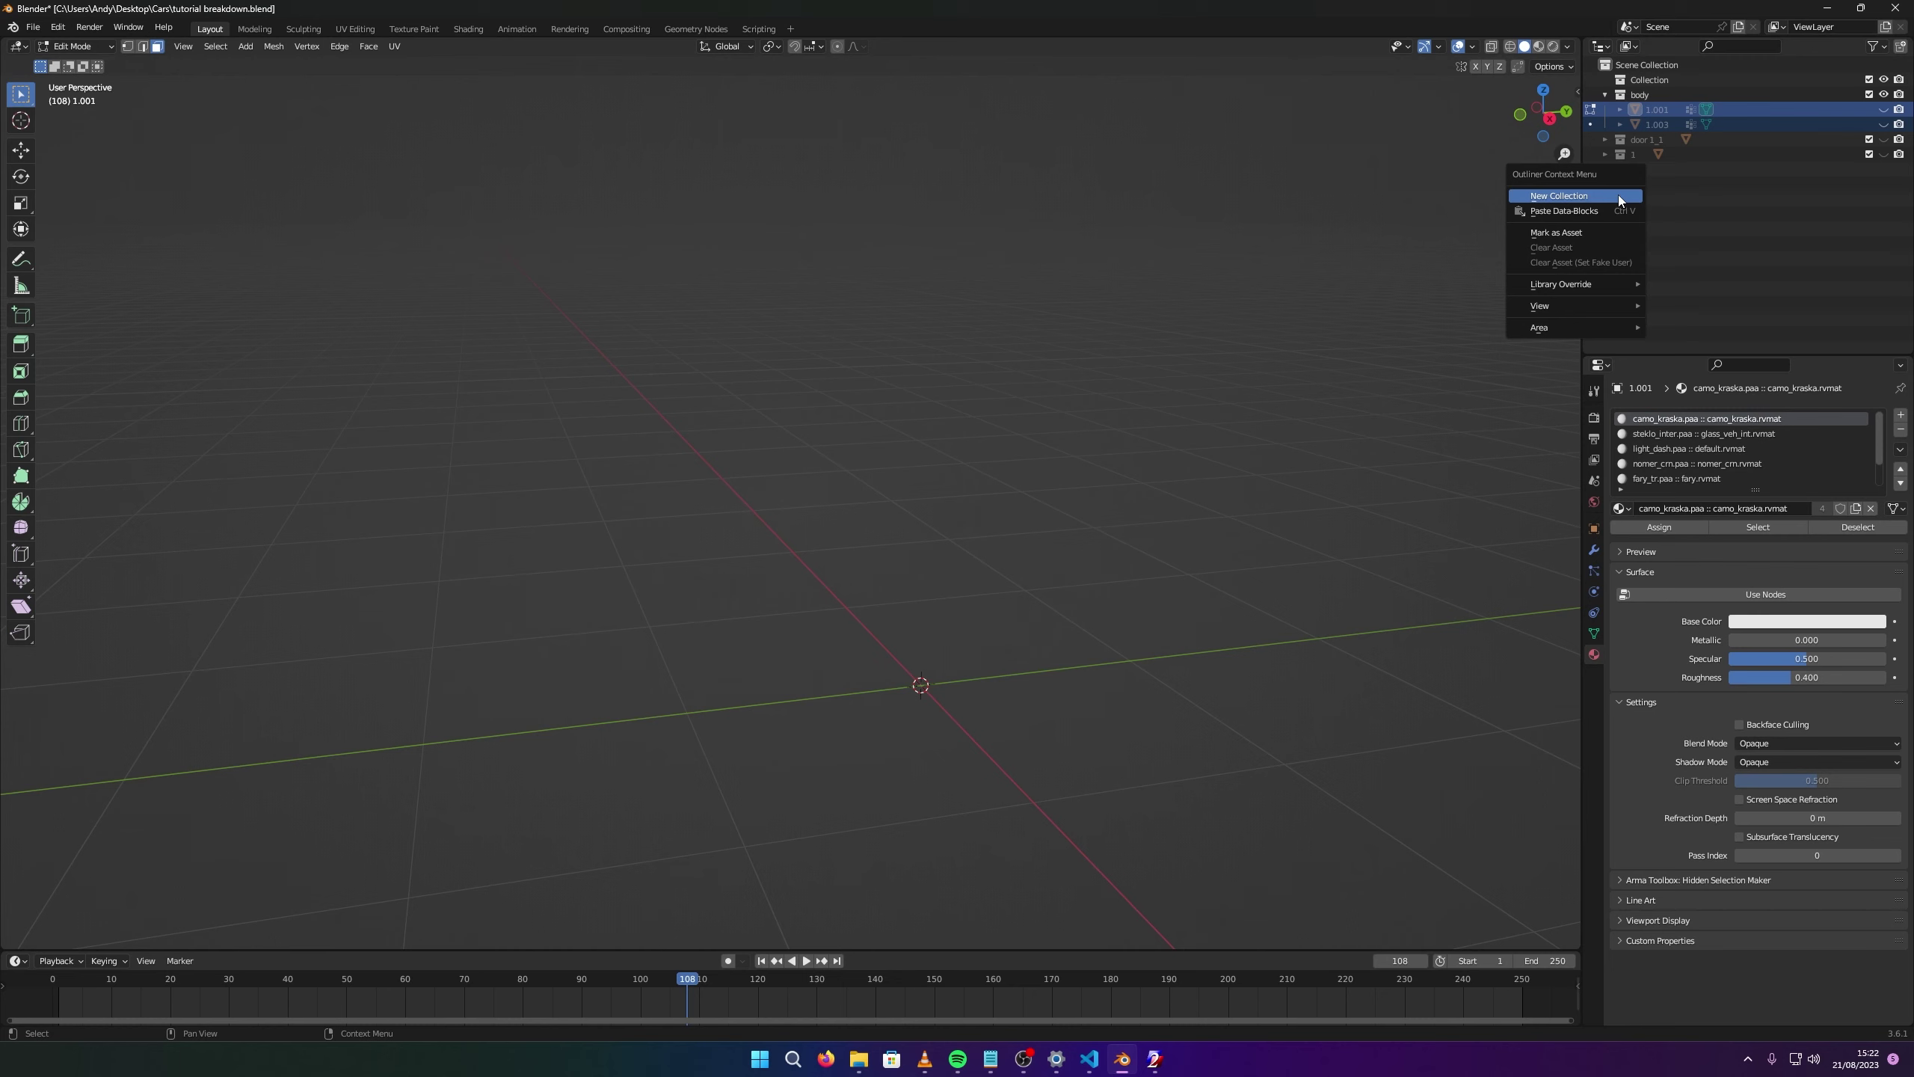
click(1618, 195)
double_click(1650, 170)
key(ctrl+v)
key(Return)
Move the 1.003 body mesh into the camo_kraska collection and hide that collection.
click(1706, 122)
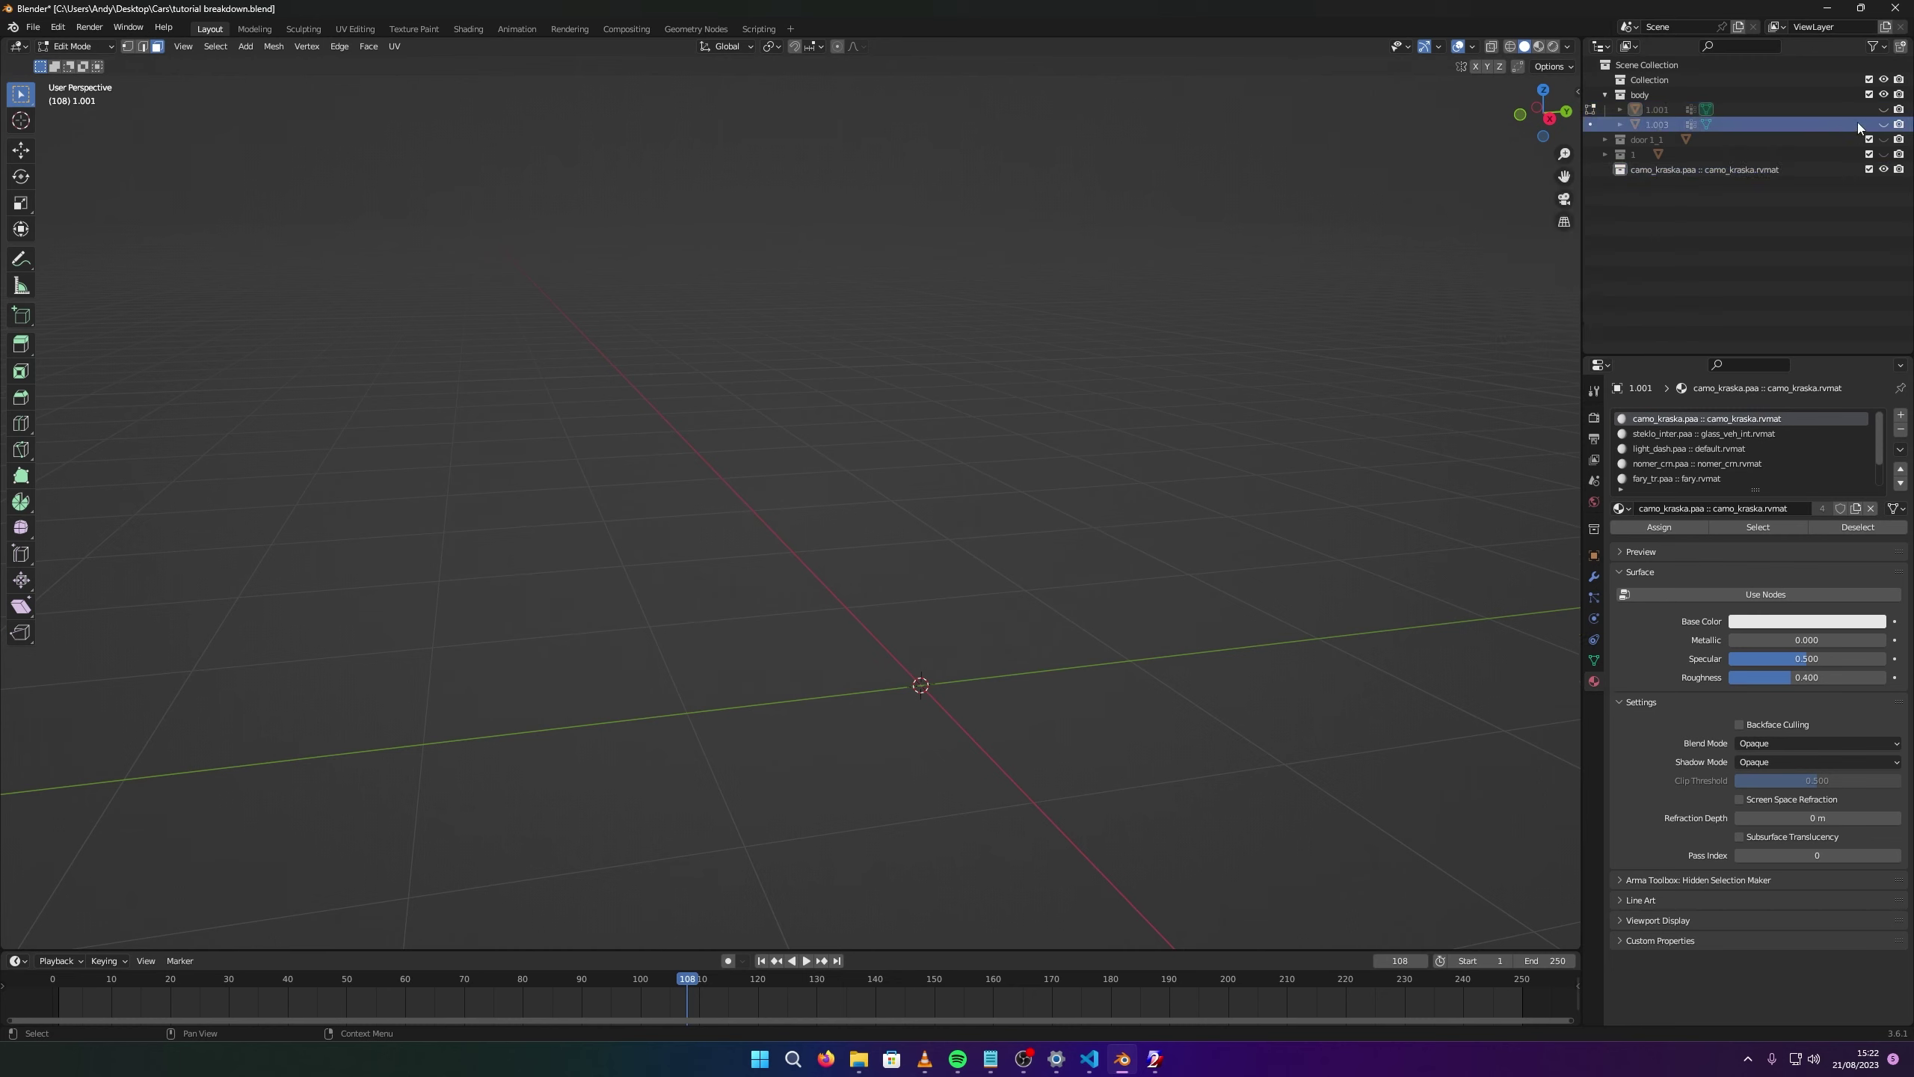
click(1884, 125)
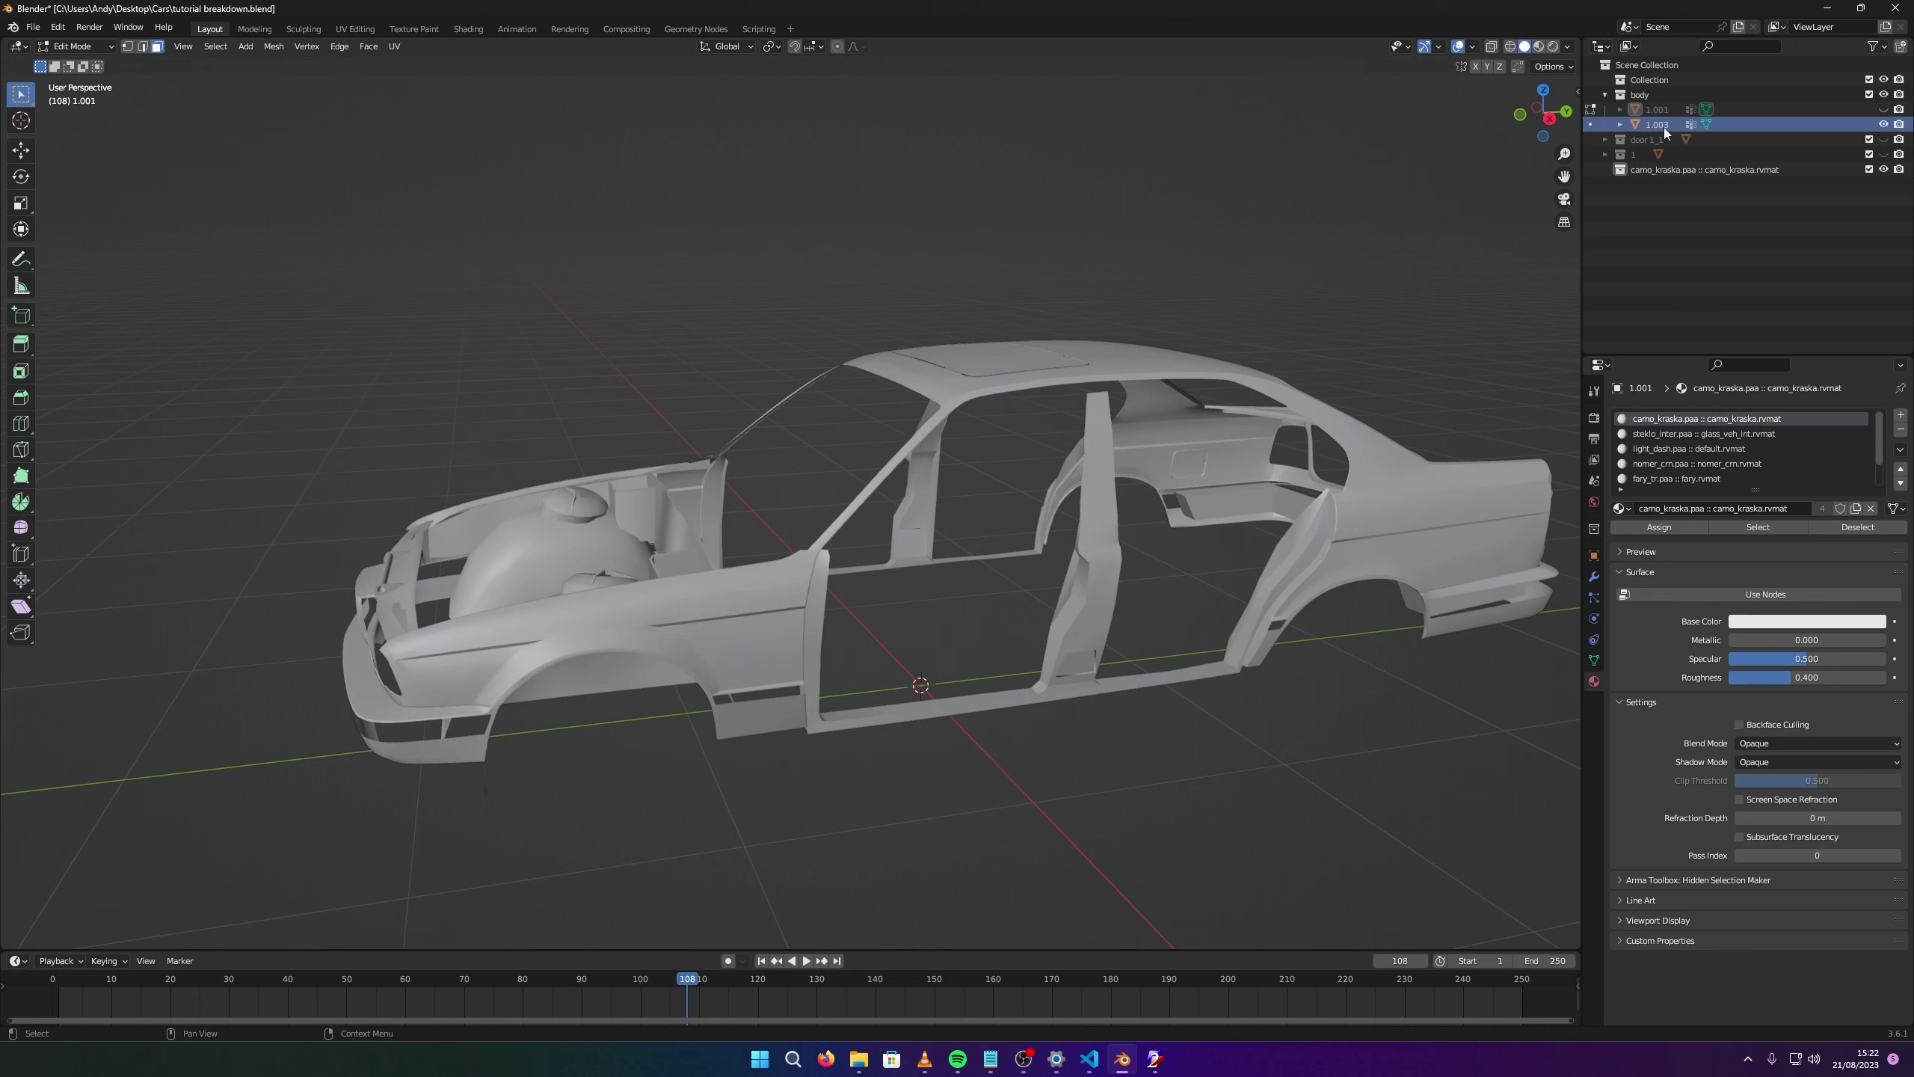
drag(1663, 127, 1677, 172)
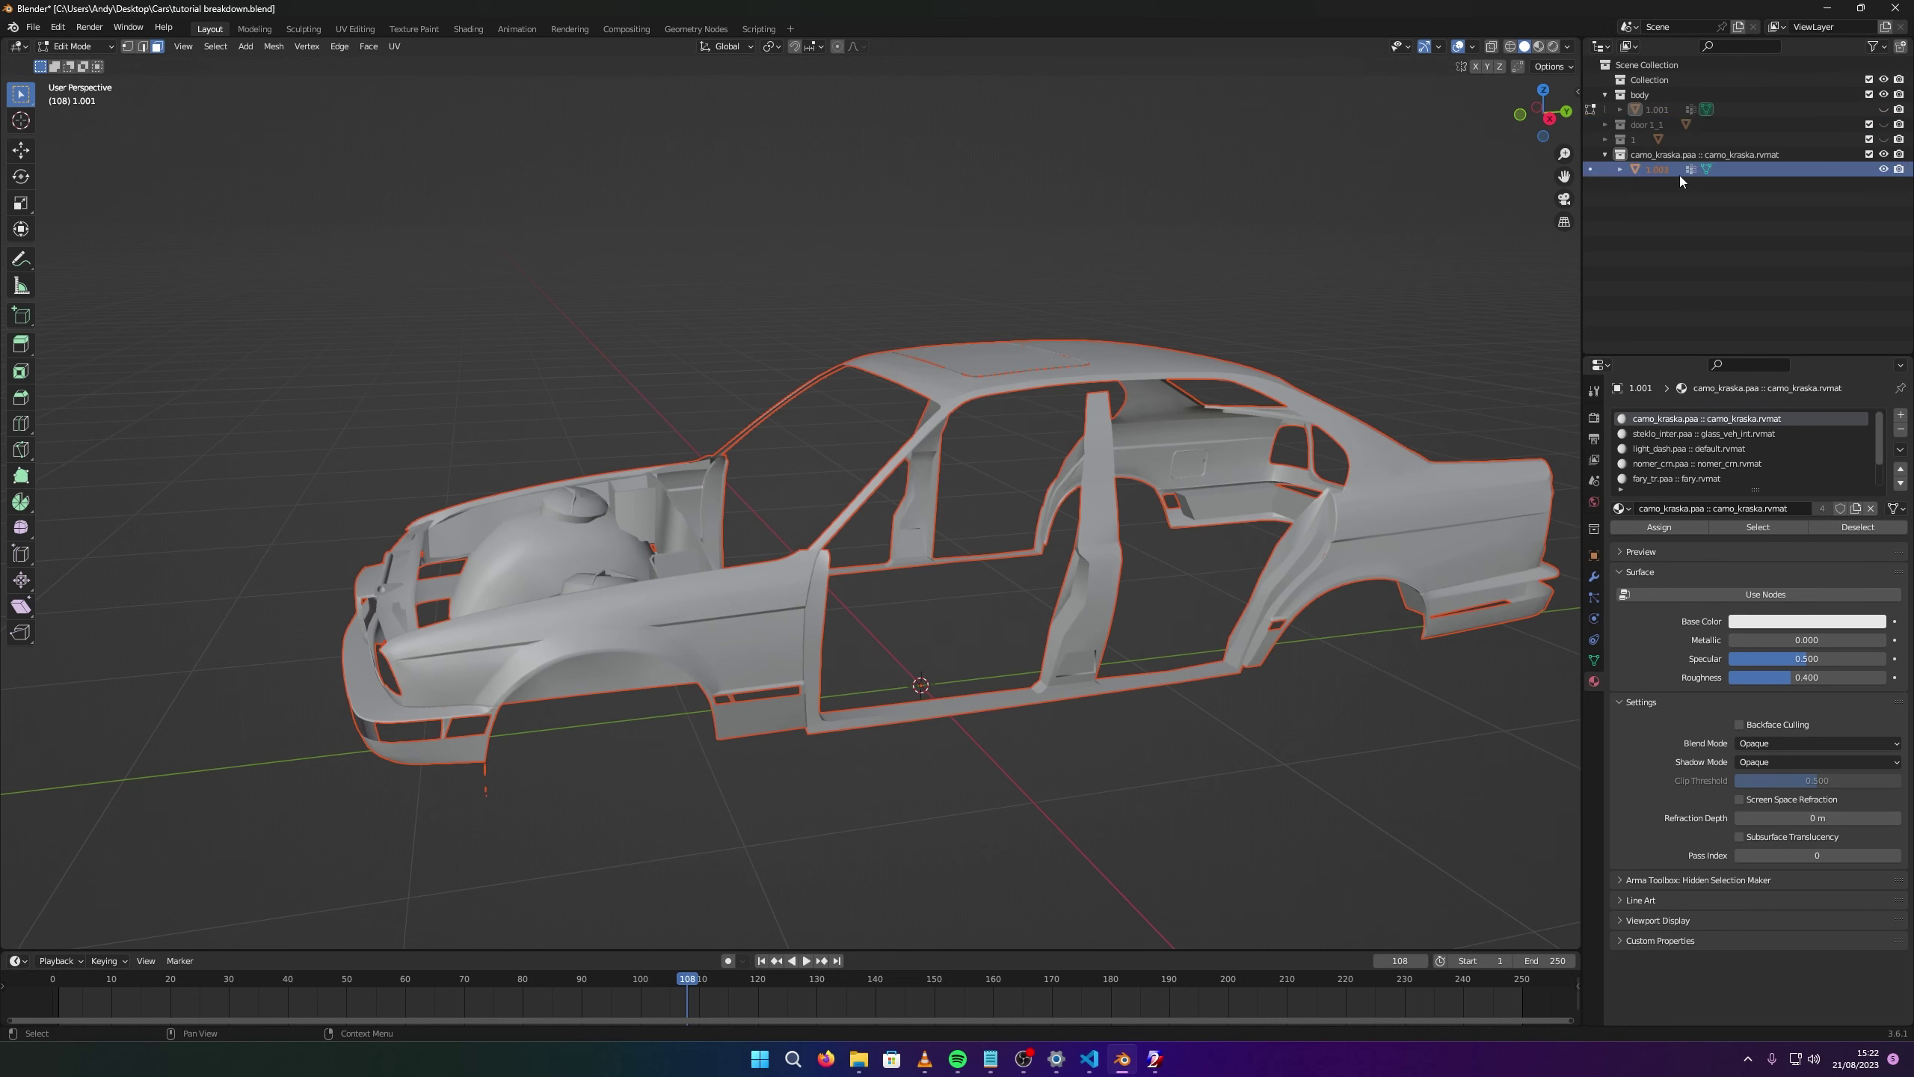
click(1883, 155)
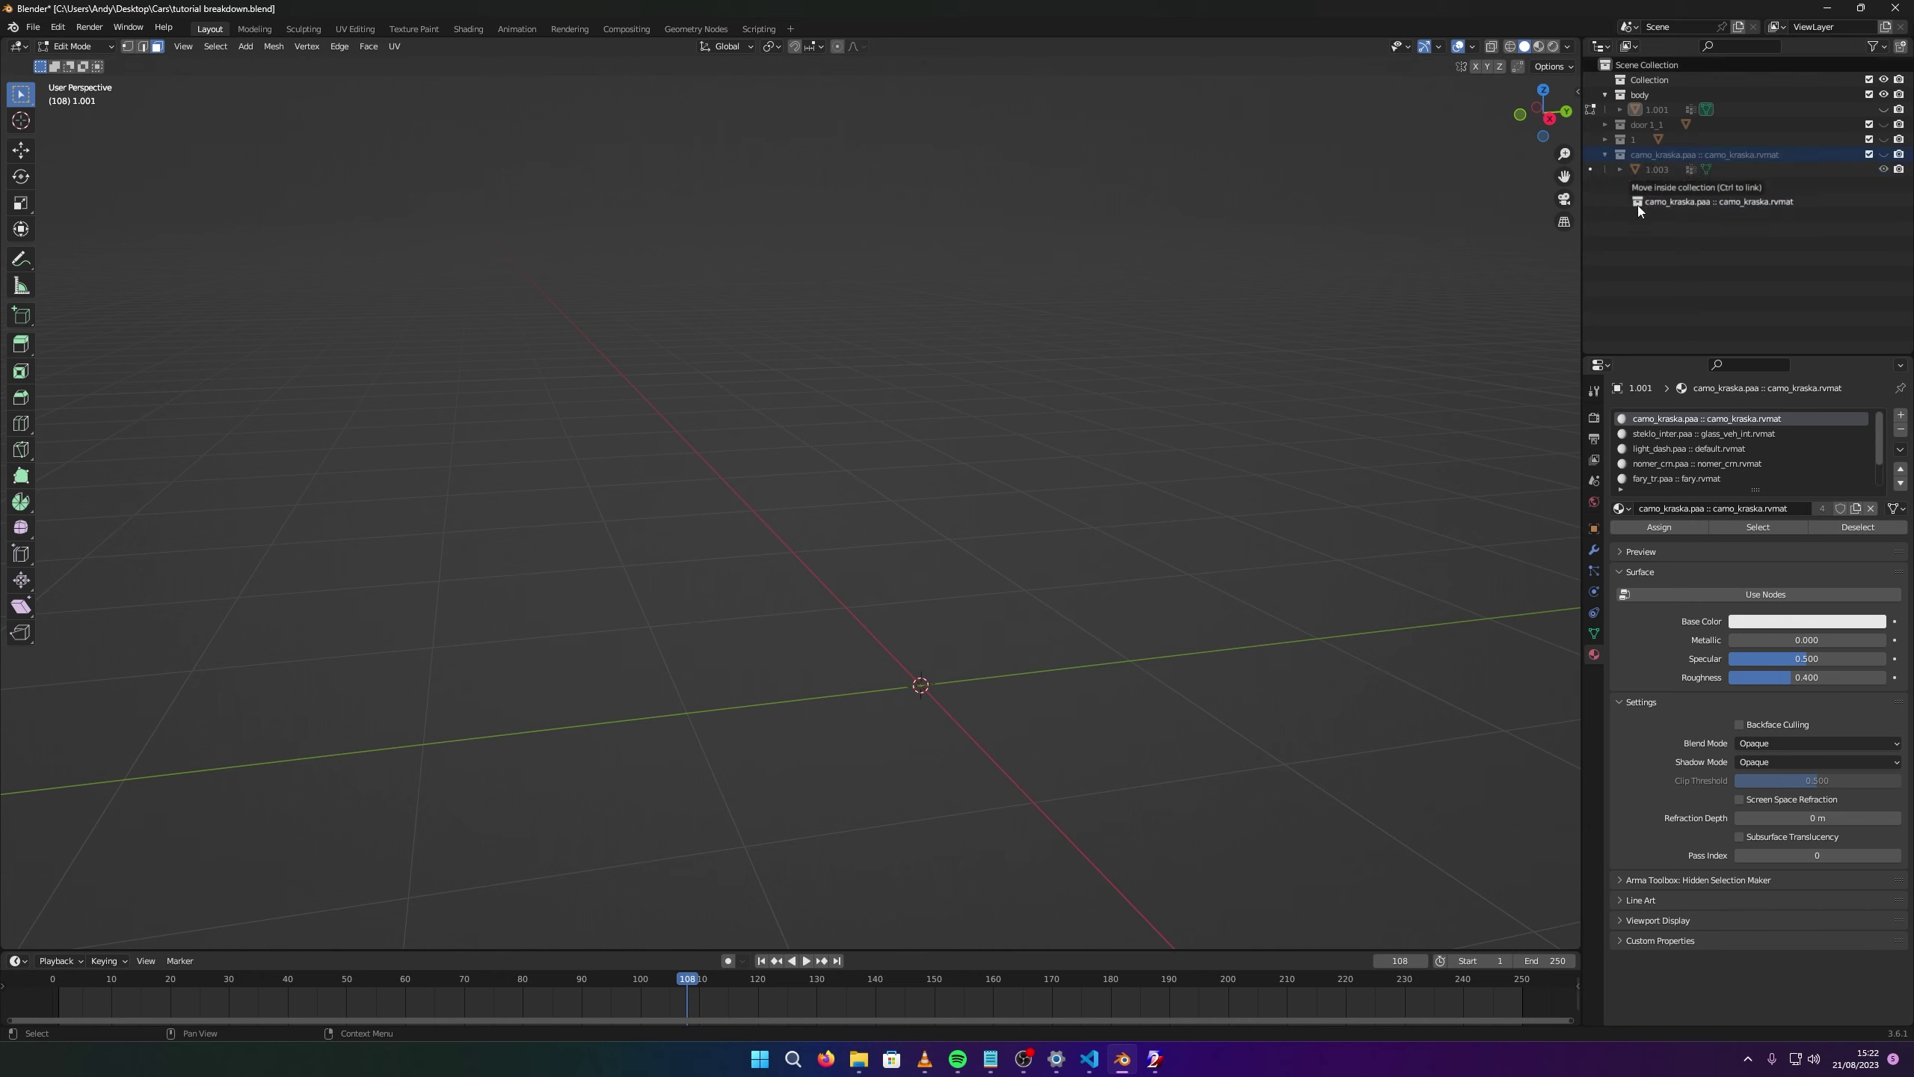
click(1646, 157)
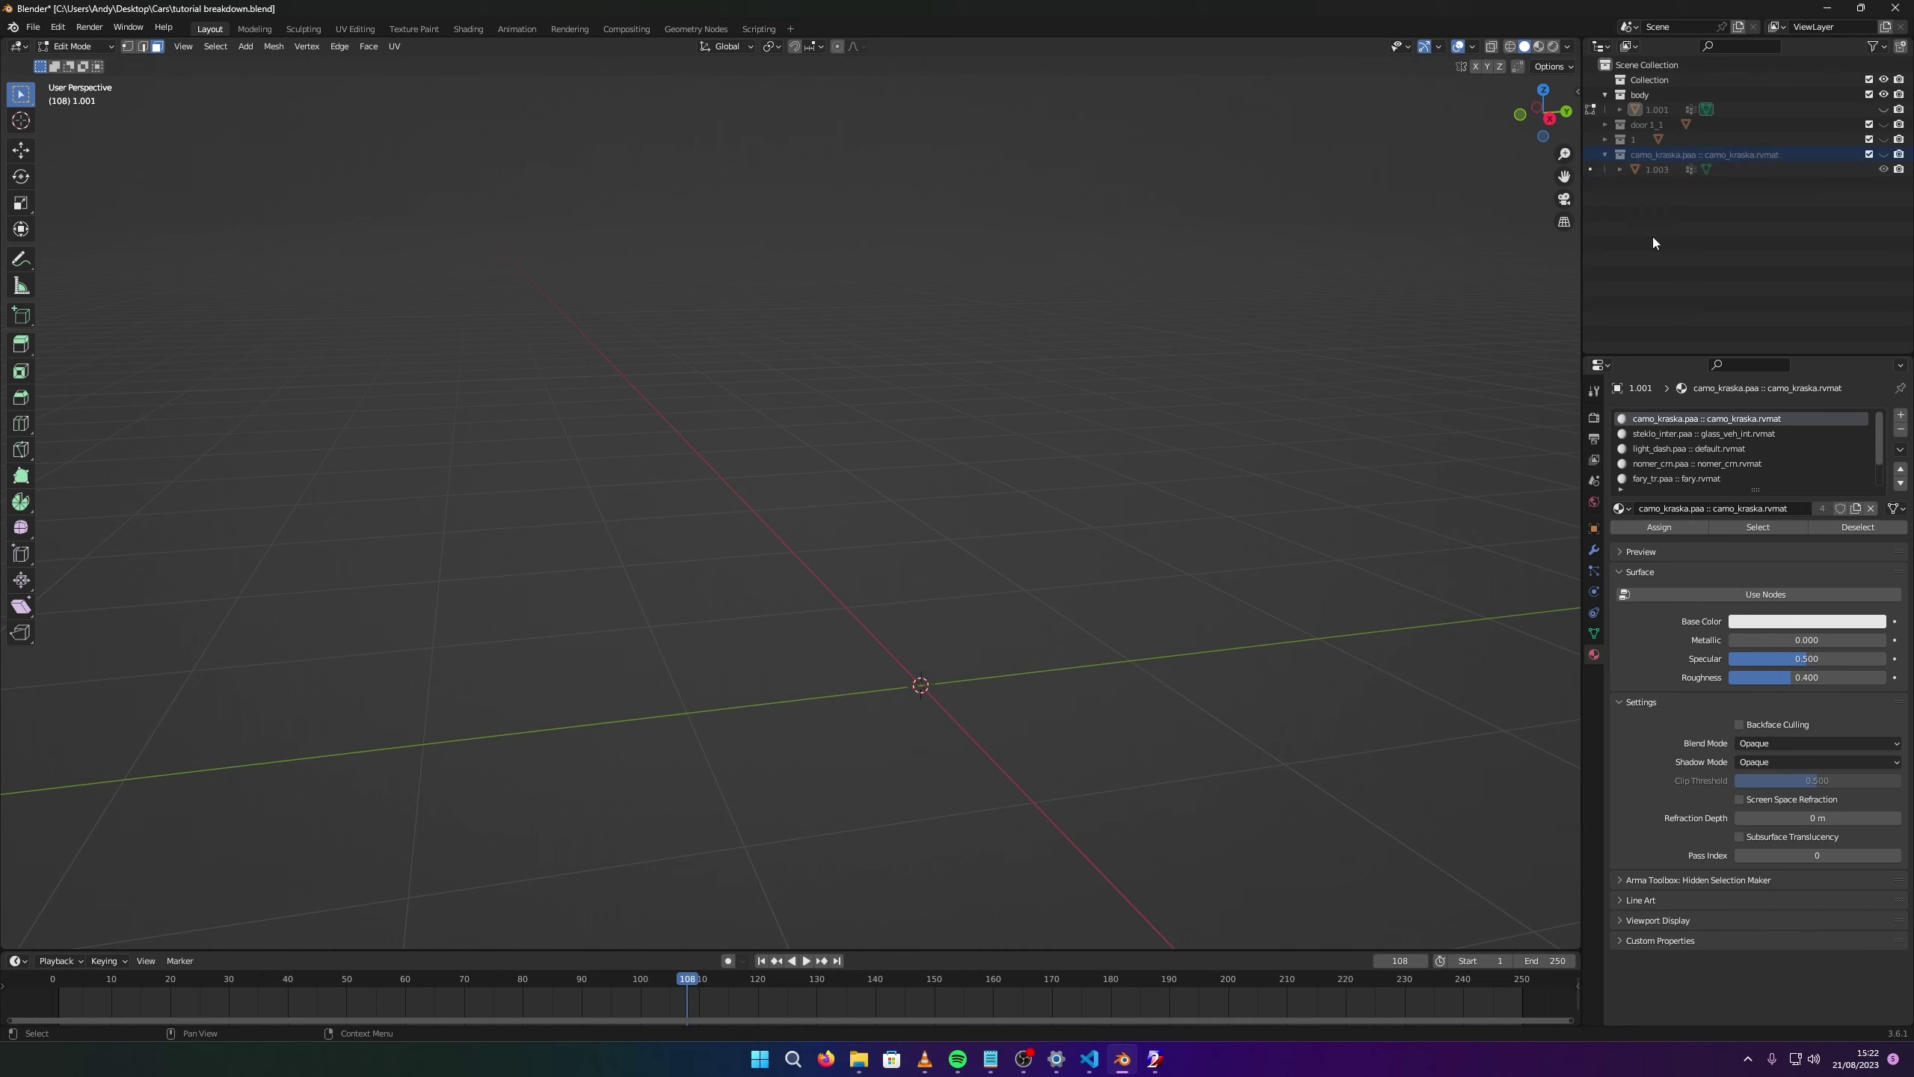
Expand the door 1_1 collection, select its 1.002 object and return to Object Mode.
click(1605, 94)
click(1824, 94)
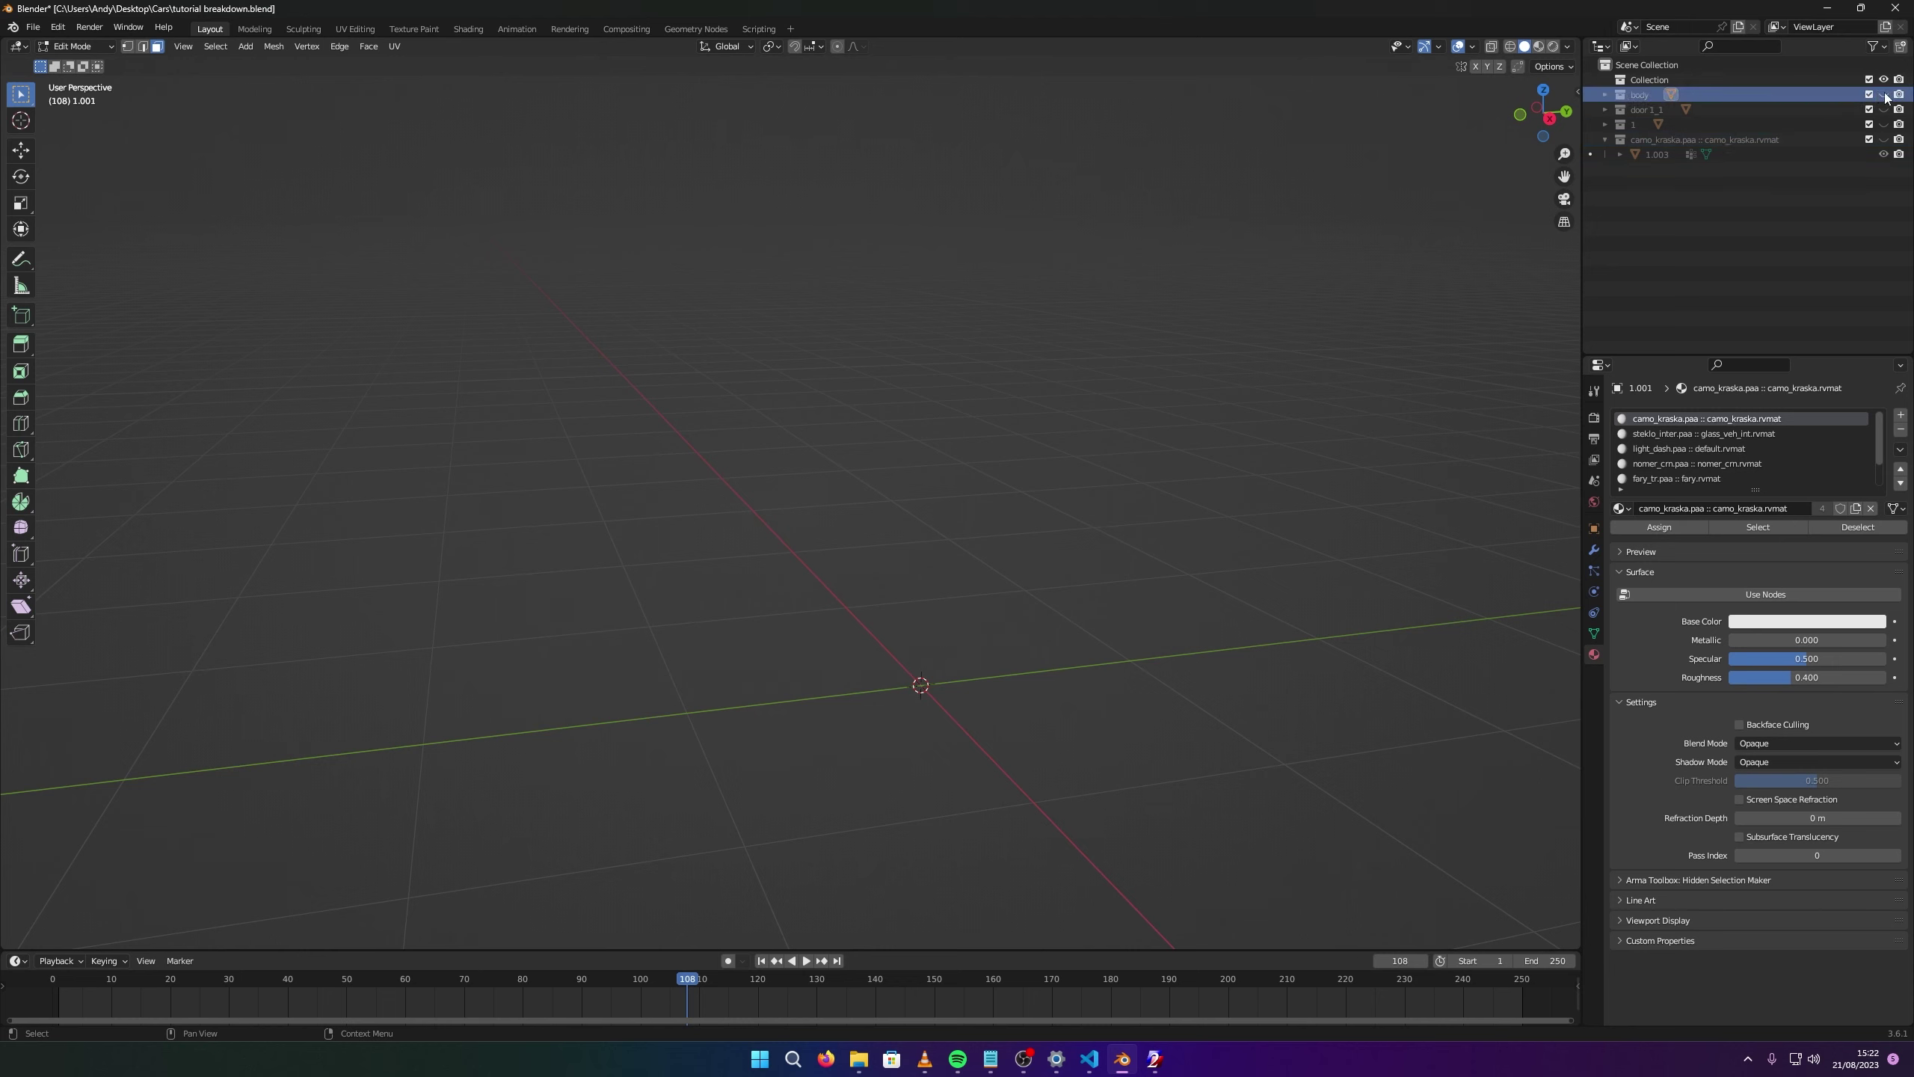
click(1606, 94)
click(1884, 109)
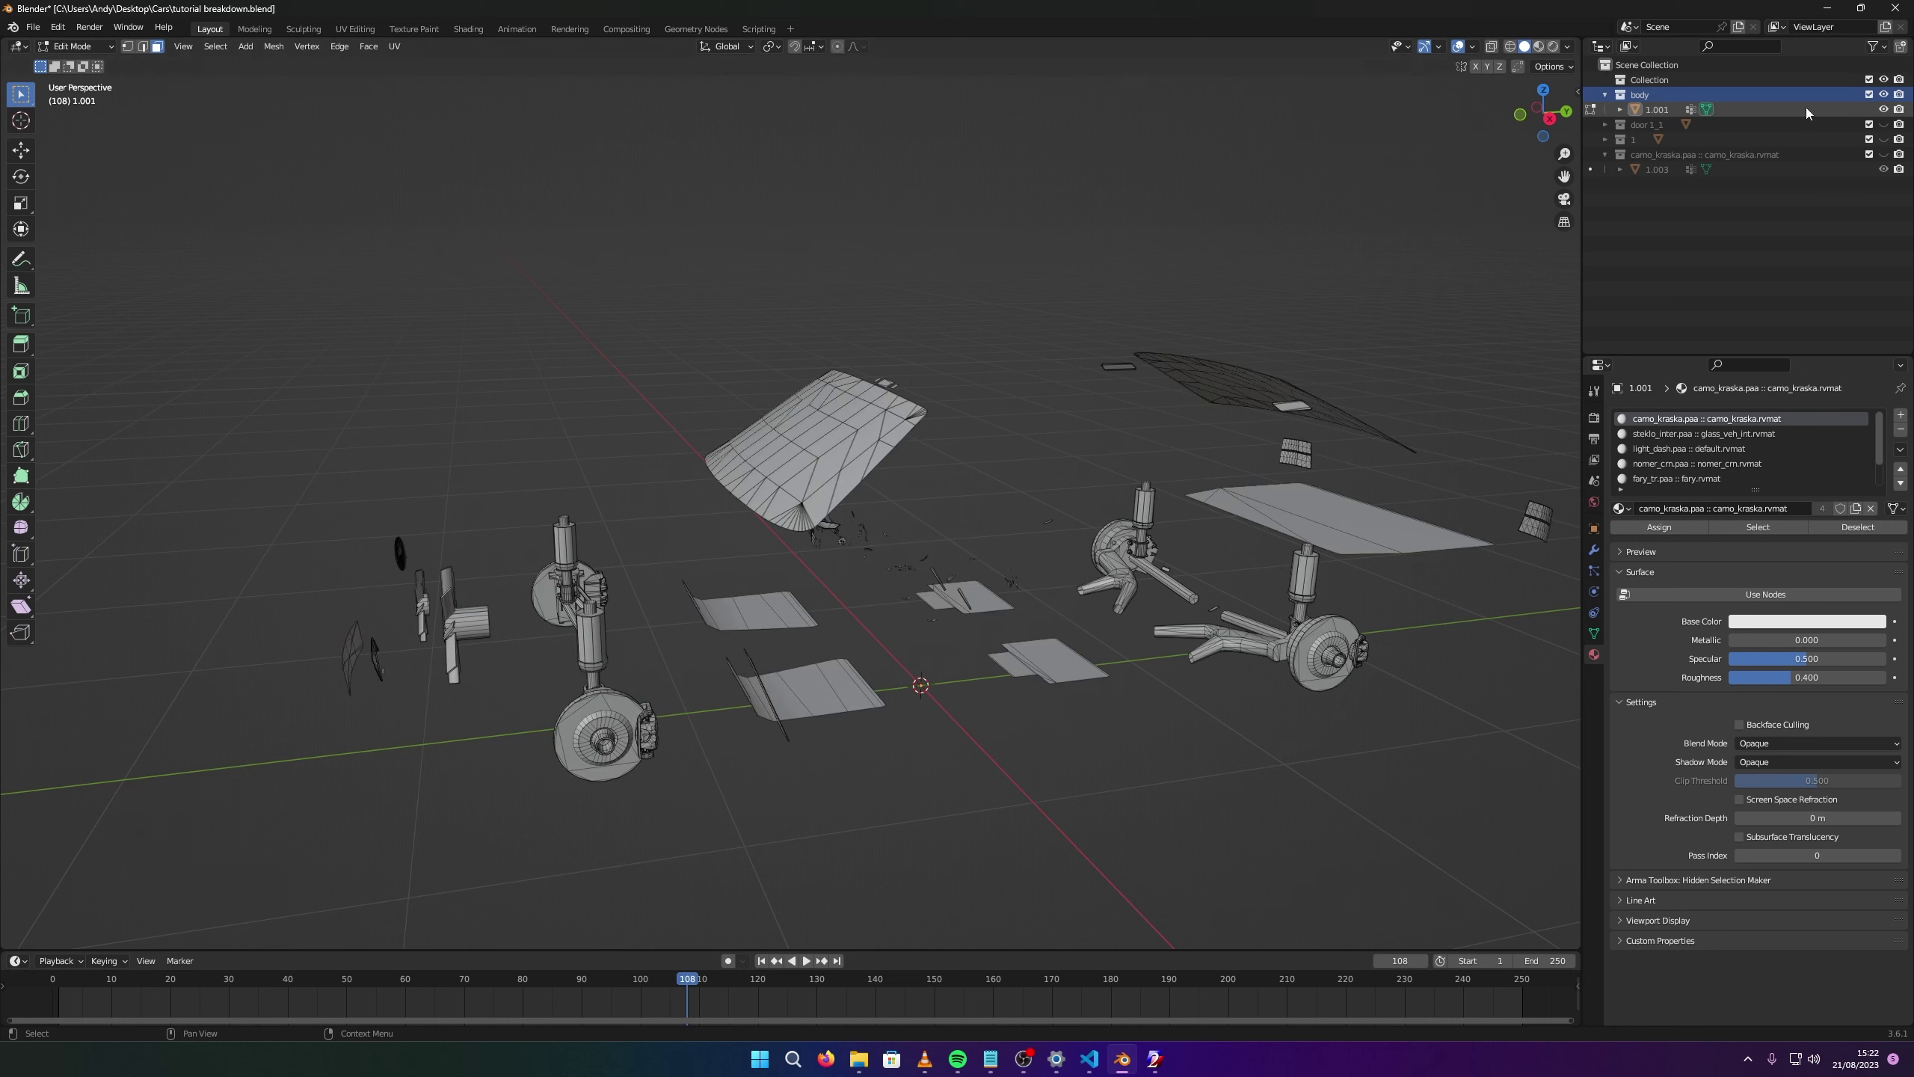
click(1606, 95)
click(1884, 94)
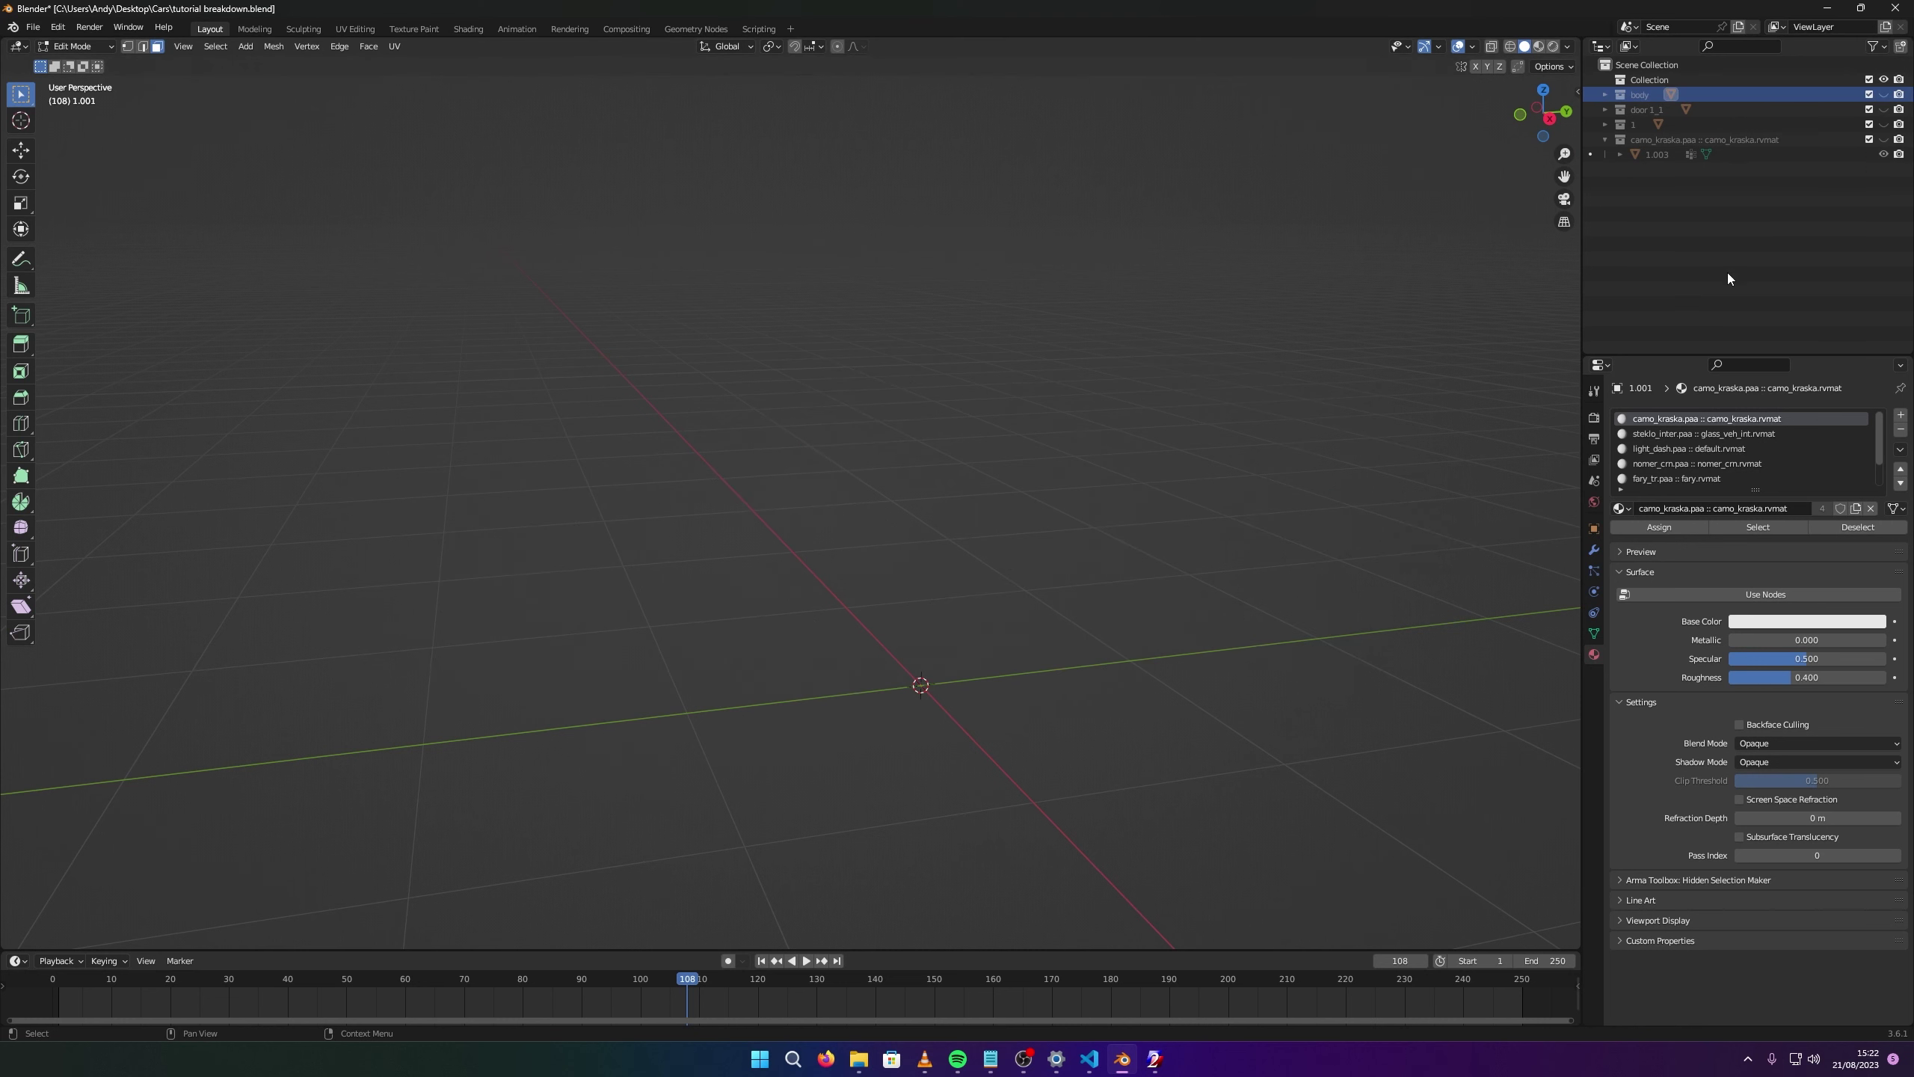
click(1632, 109)
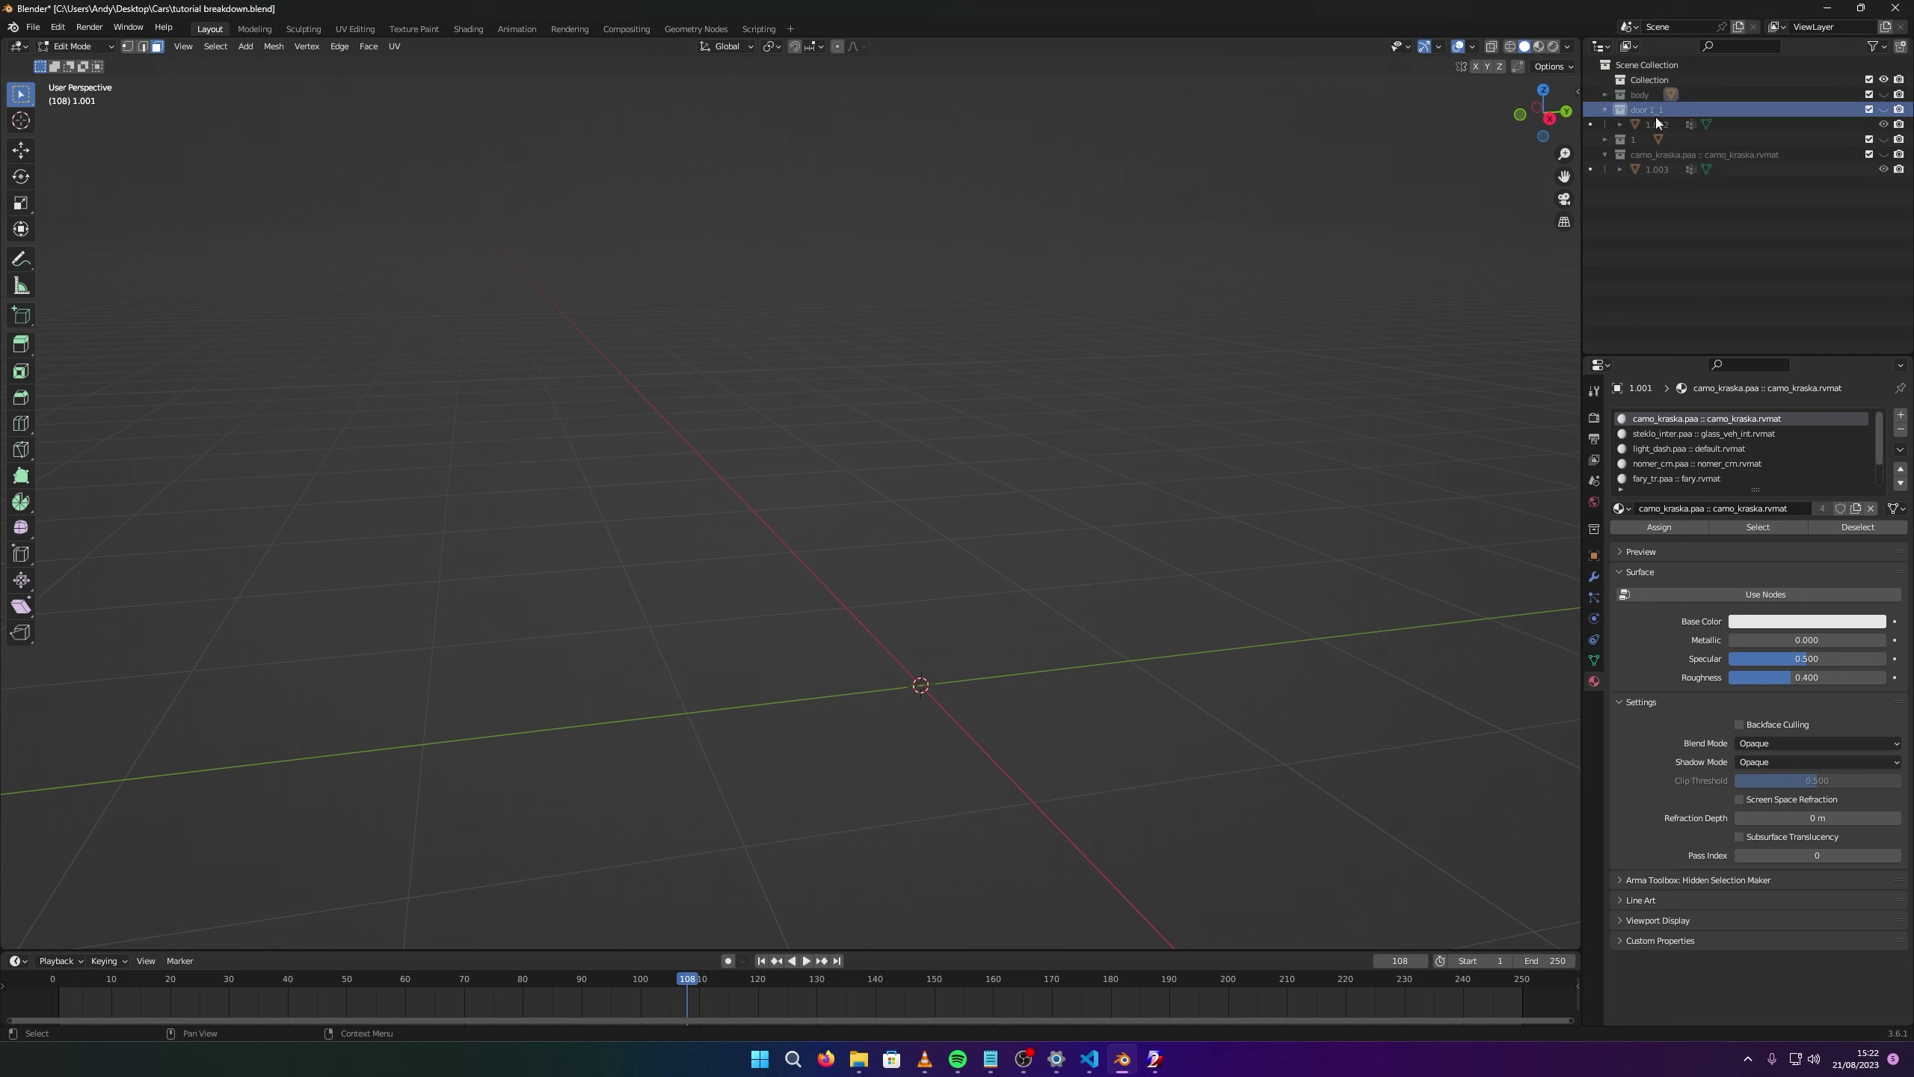
click(1657, 123)
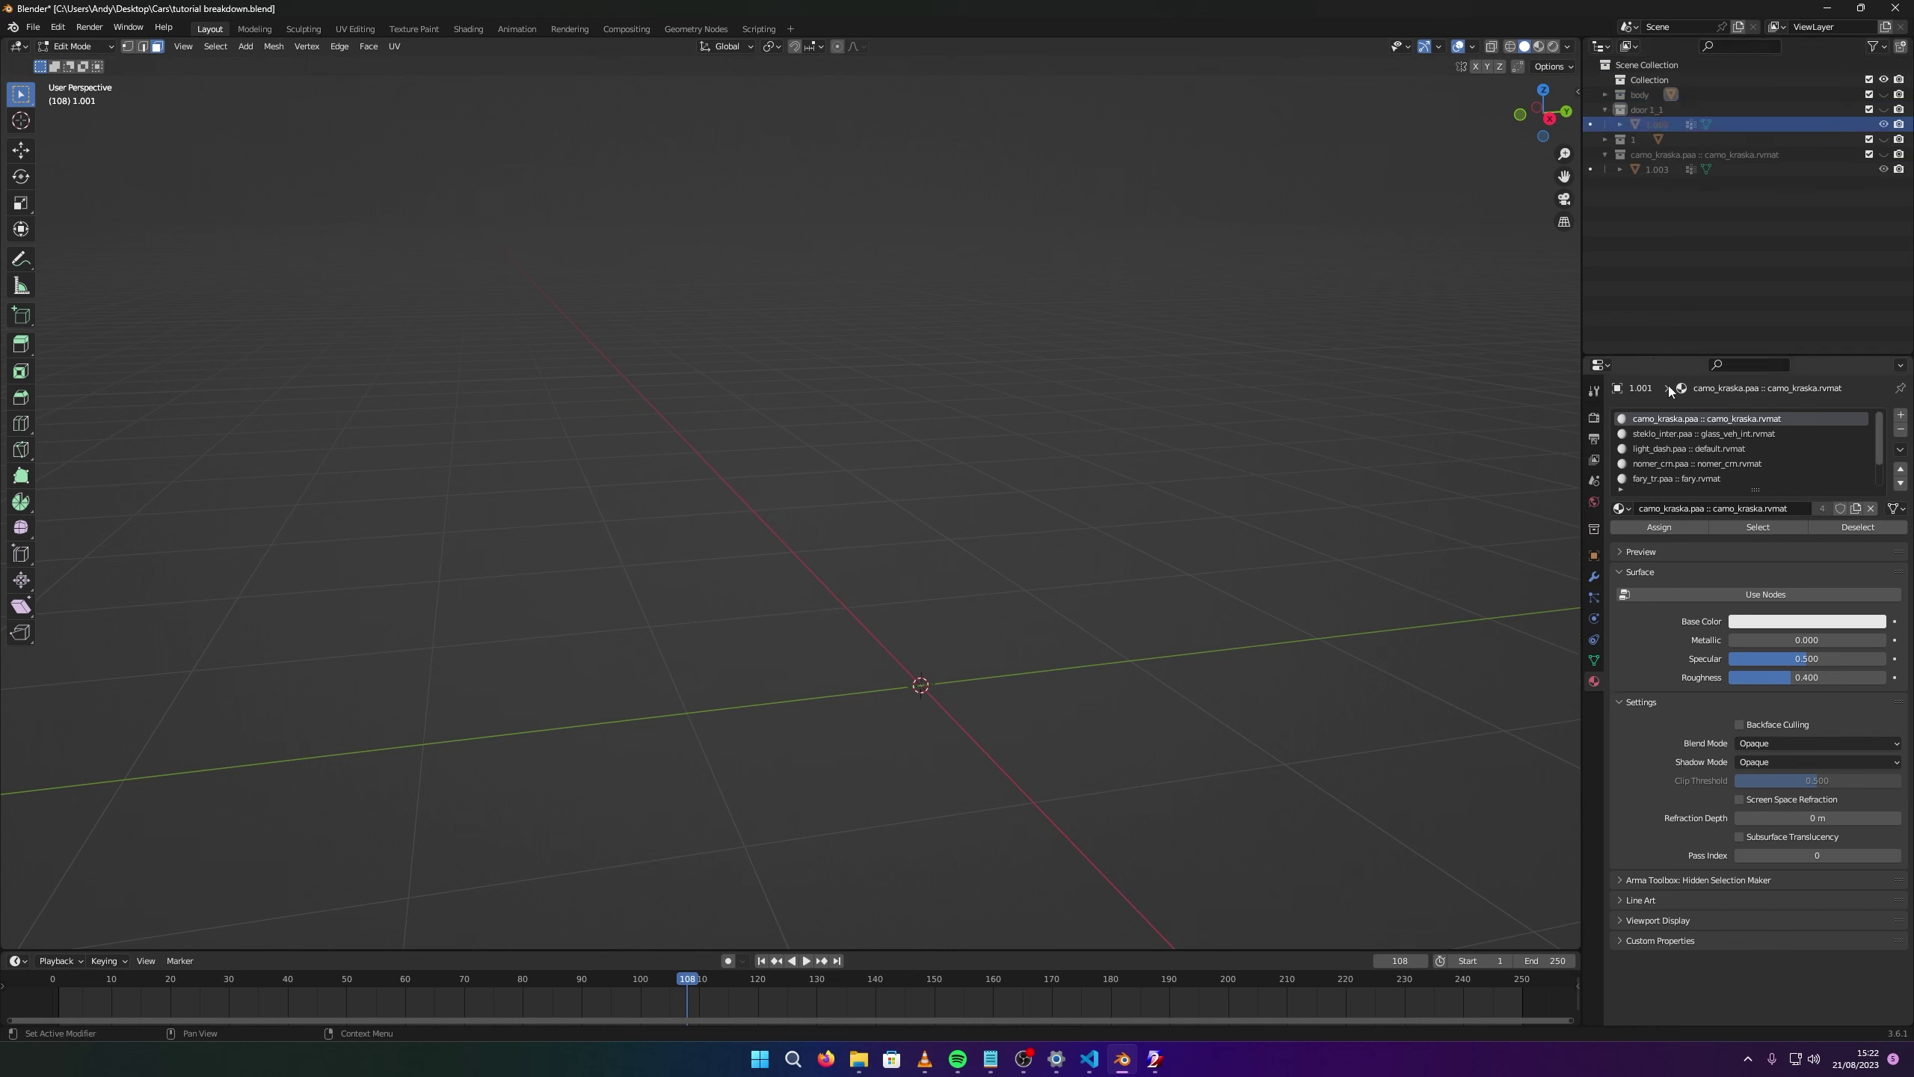
key(Tab)
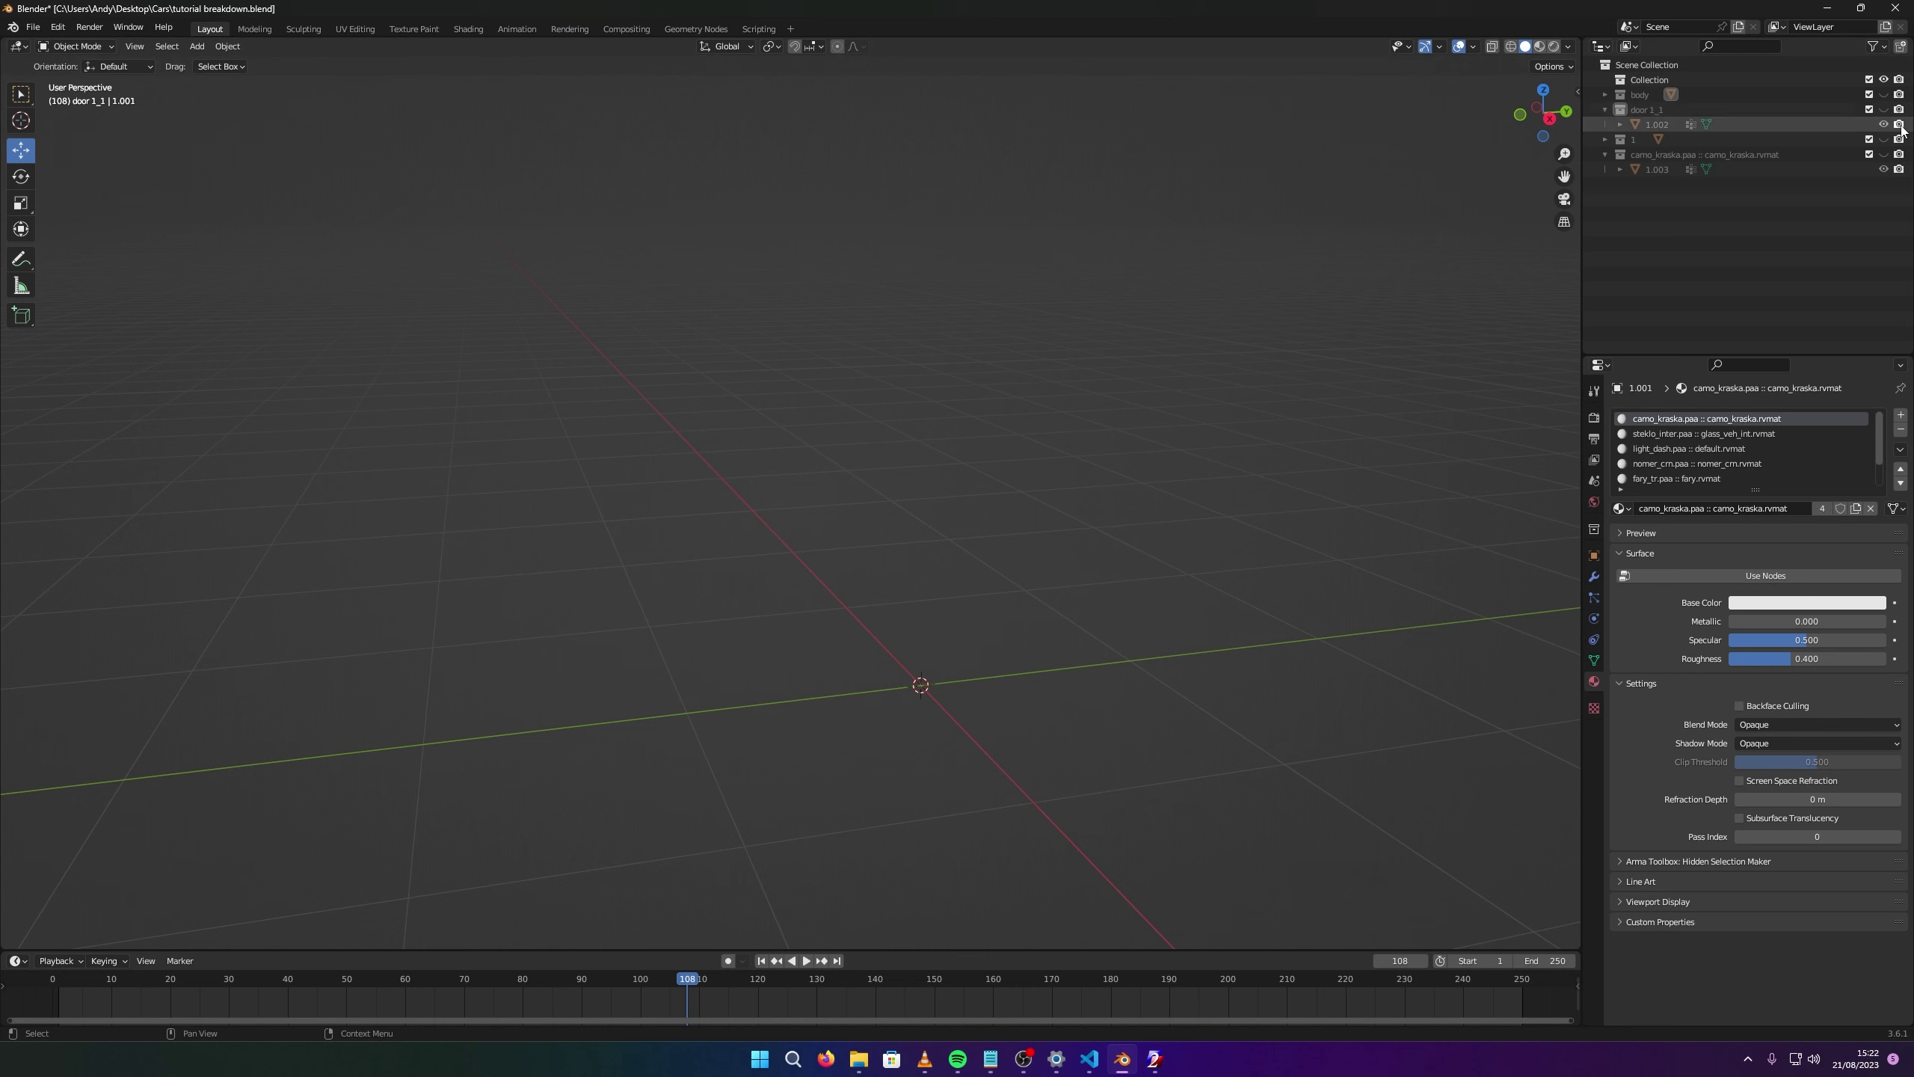
Show door 1_1, edit object 1.002 and select its camo_kraska.rvmat.001 faces.
click(1883, 109)
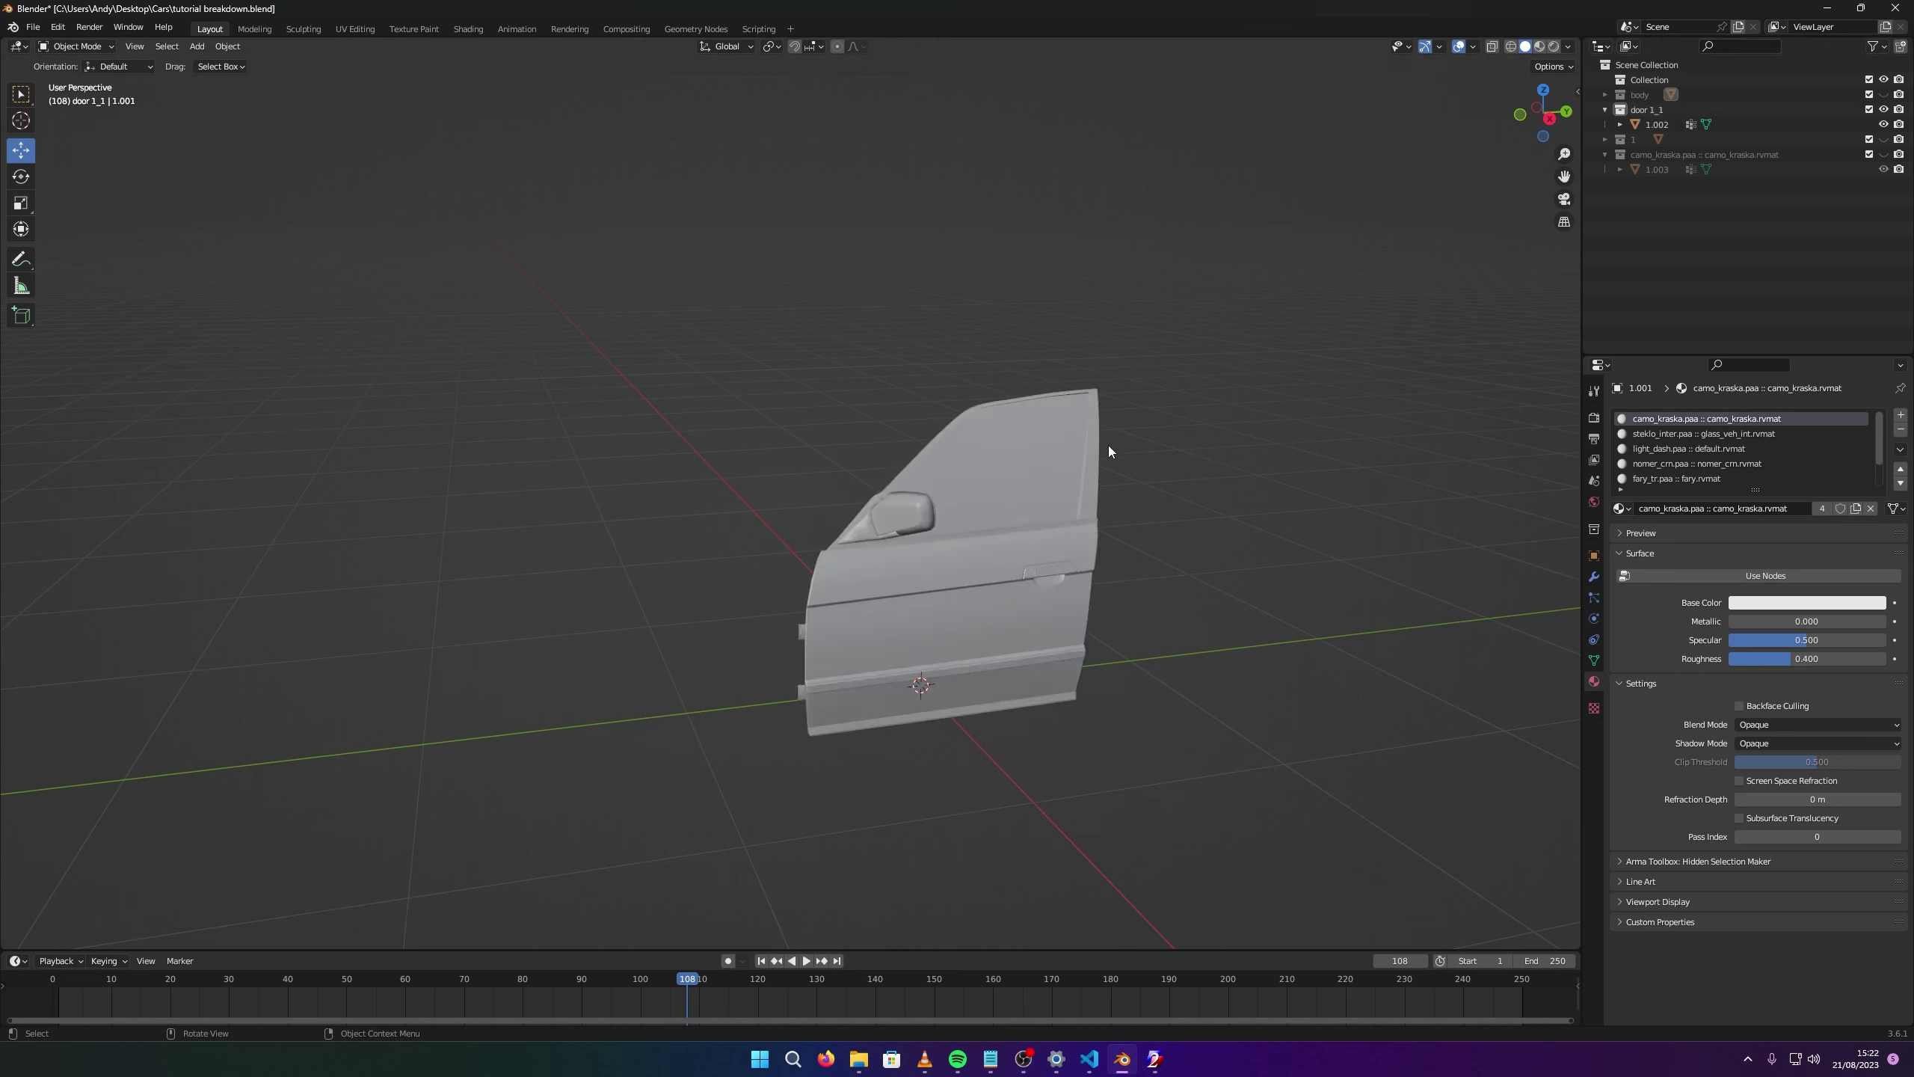
click(1023, 593)
key(Tab)
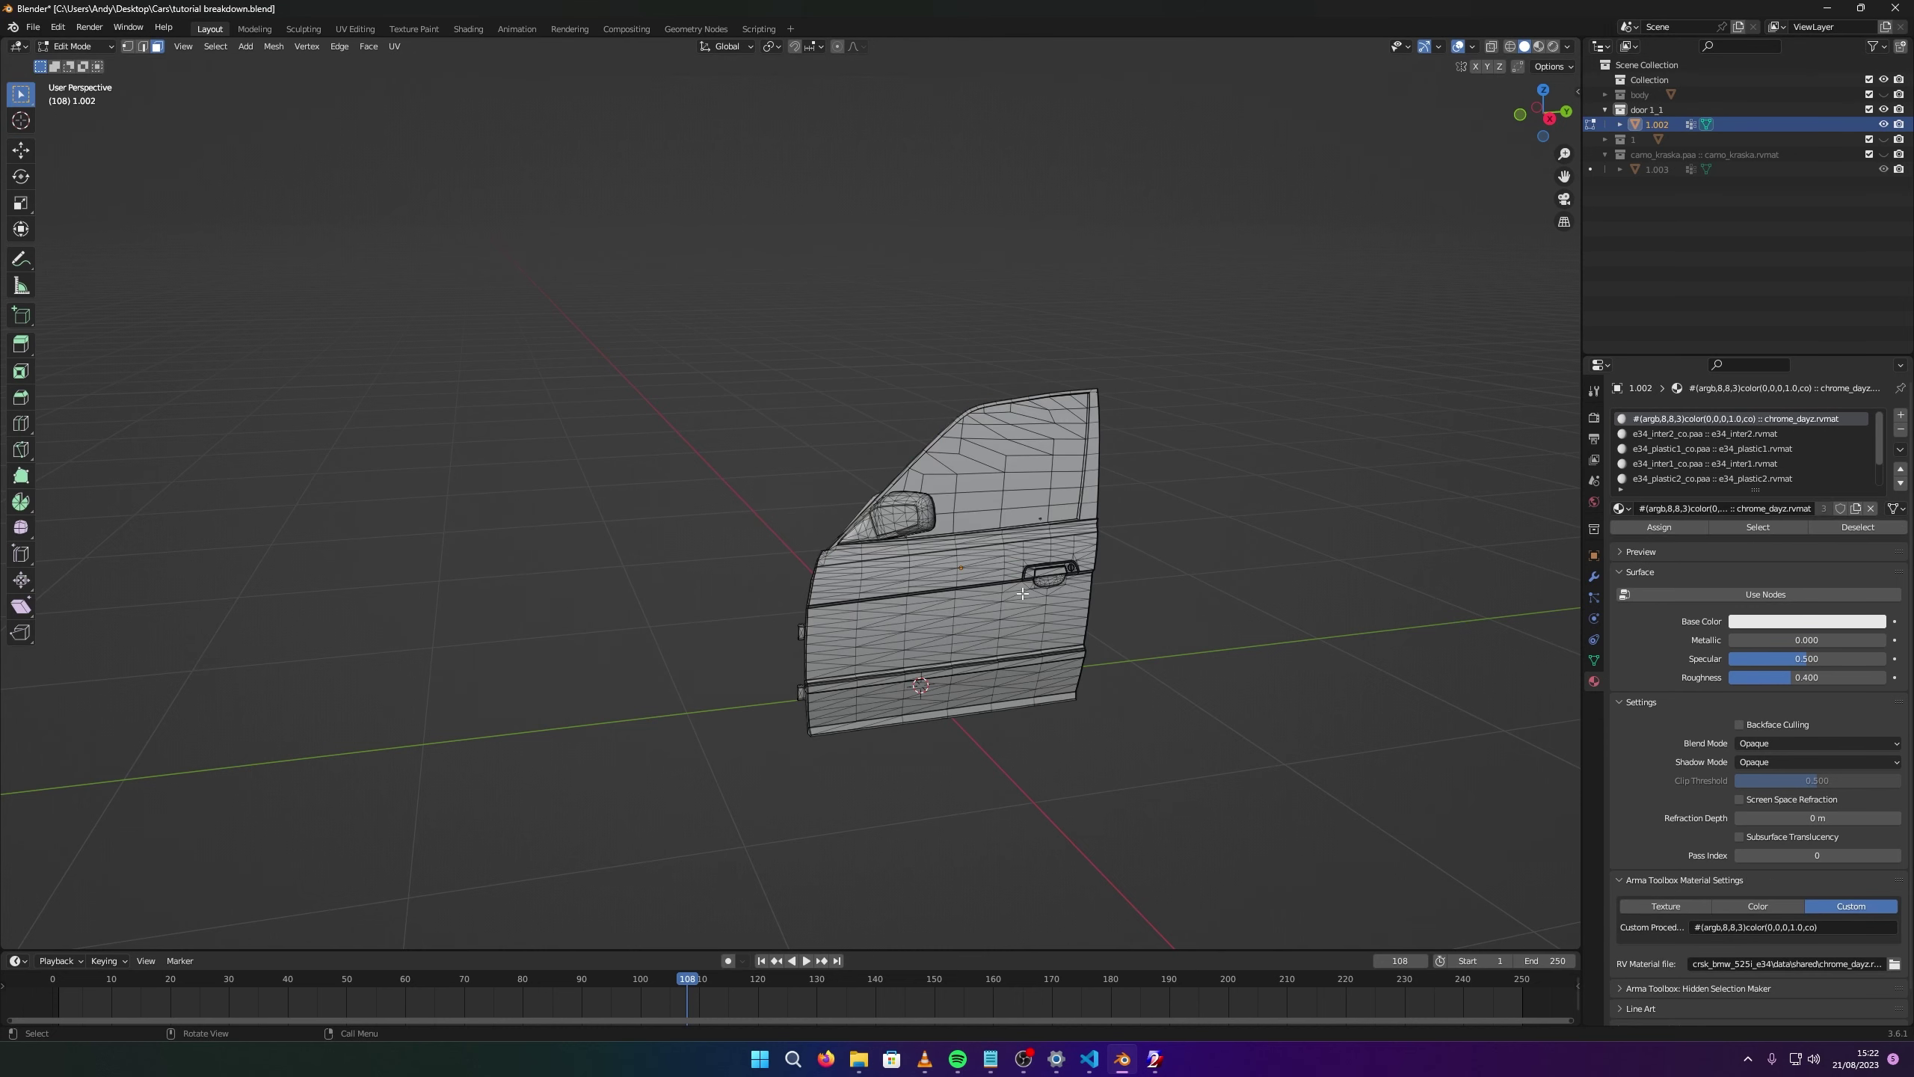
scroll(1719, 445, down, 2)
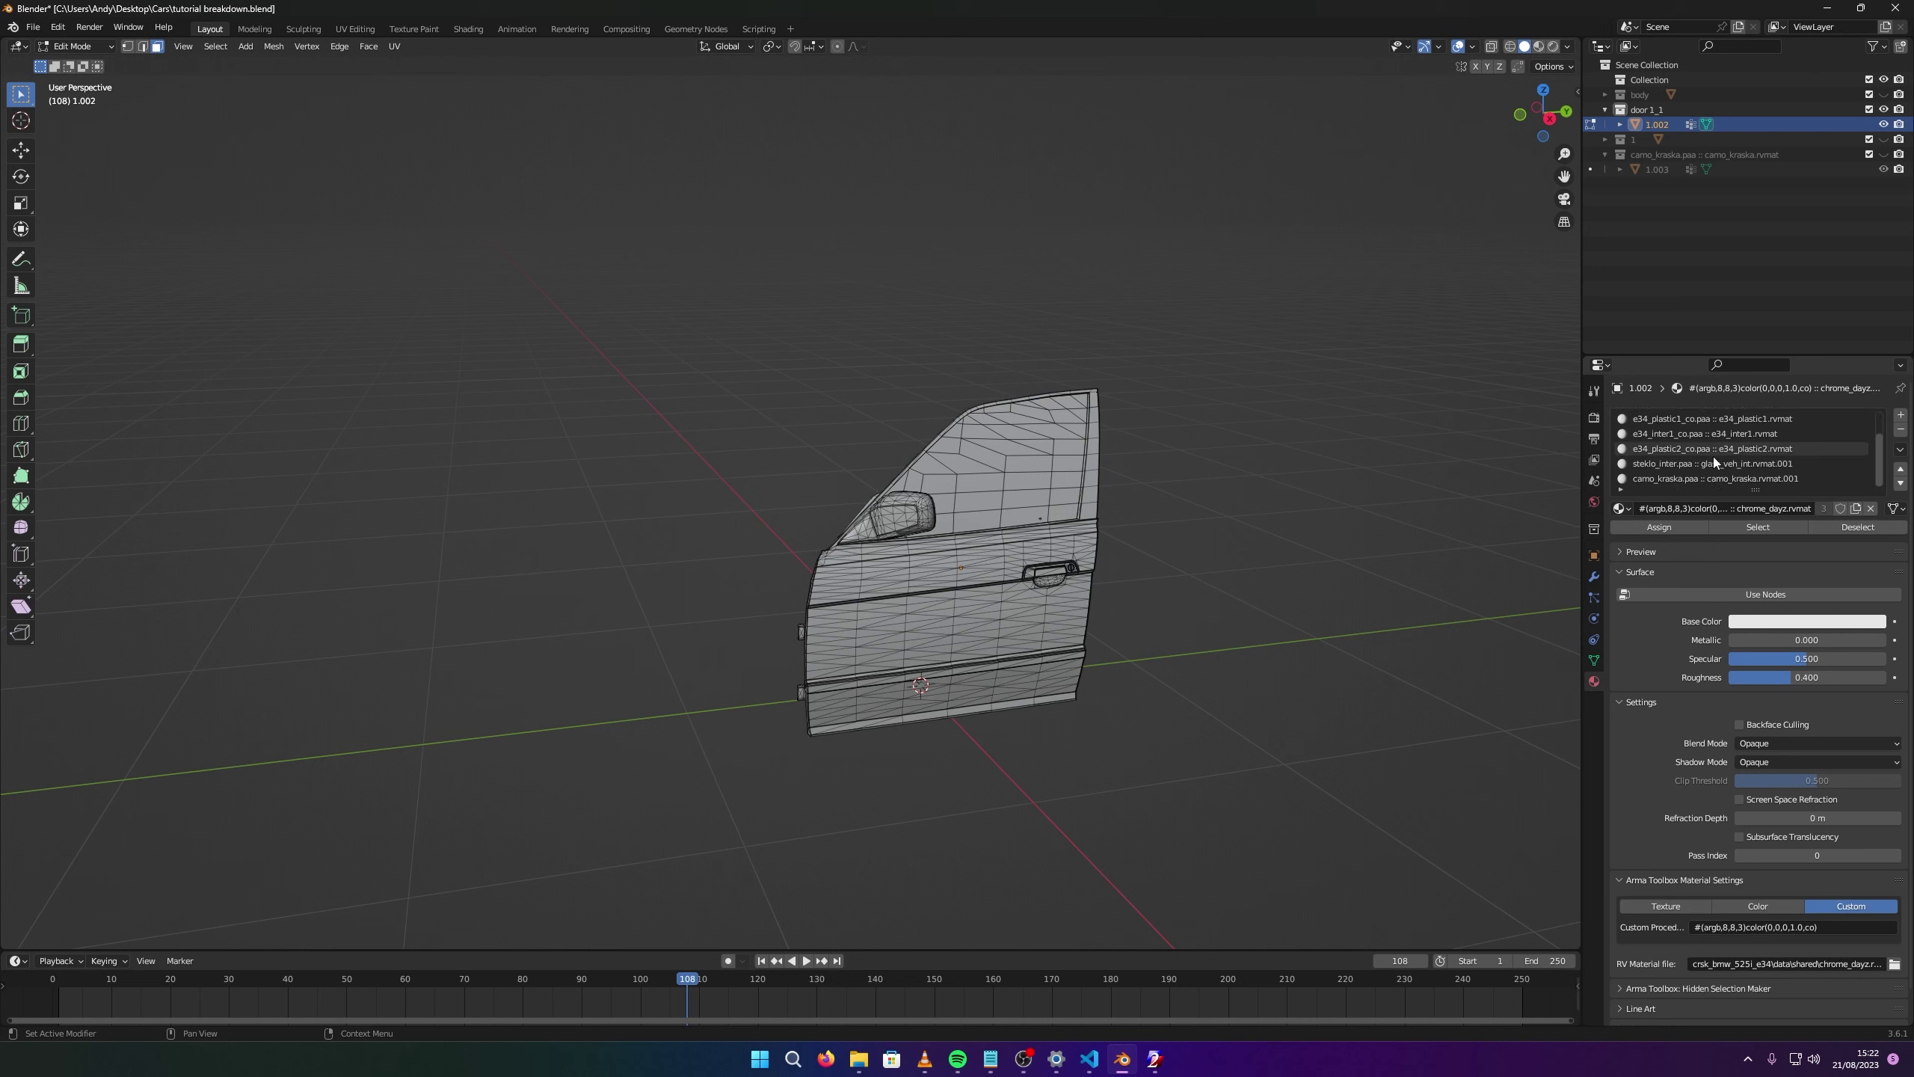
click(1689, 478)
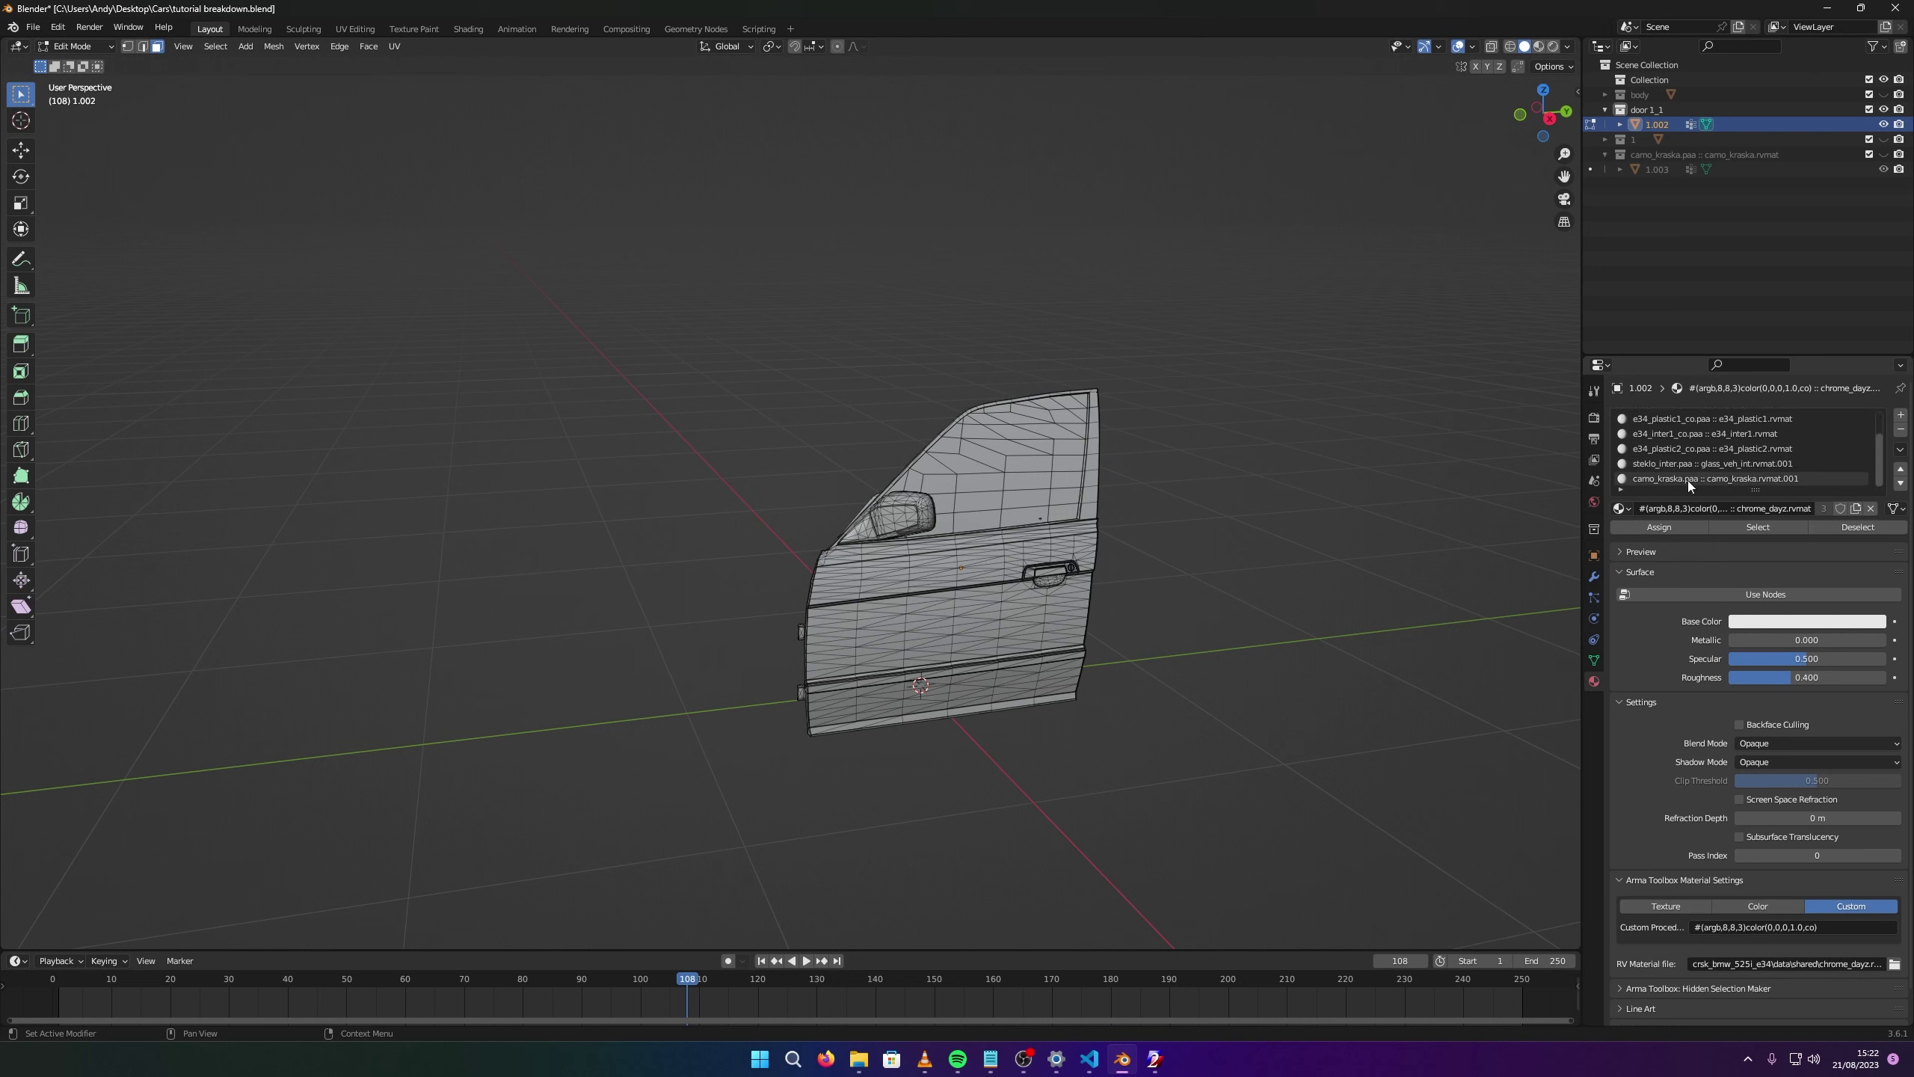
click(1739, 526)
Separate the door's selected faces, then close the frozen Blender from the not-responding prompt.
right_click(1022, 596)
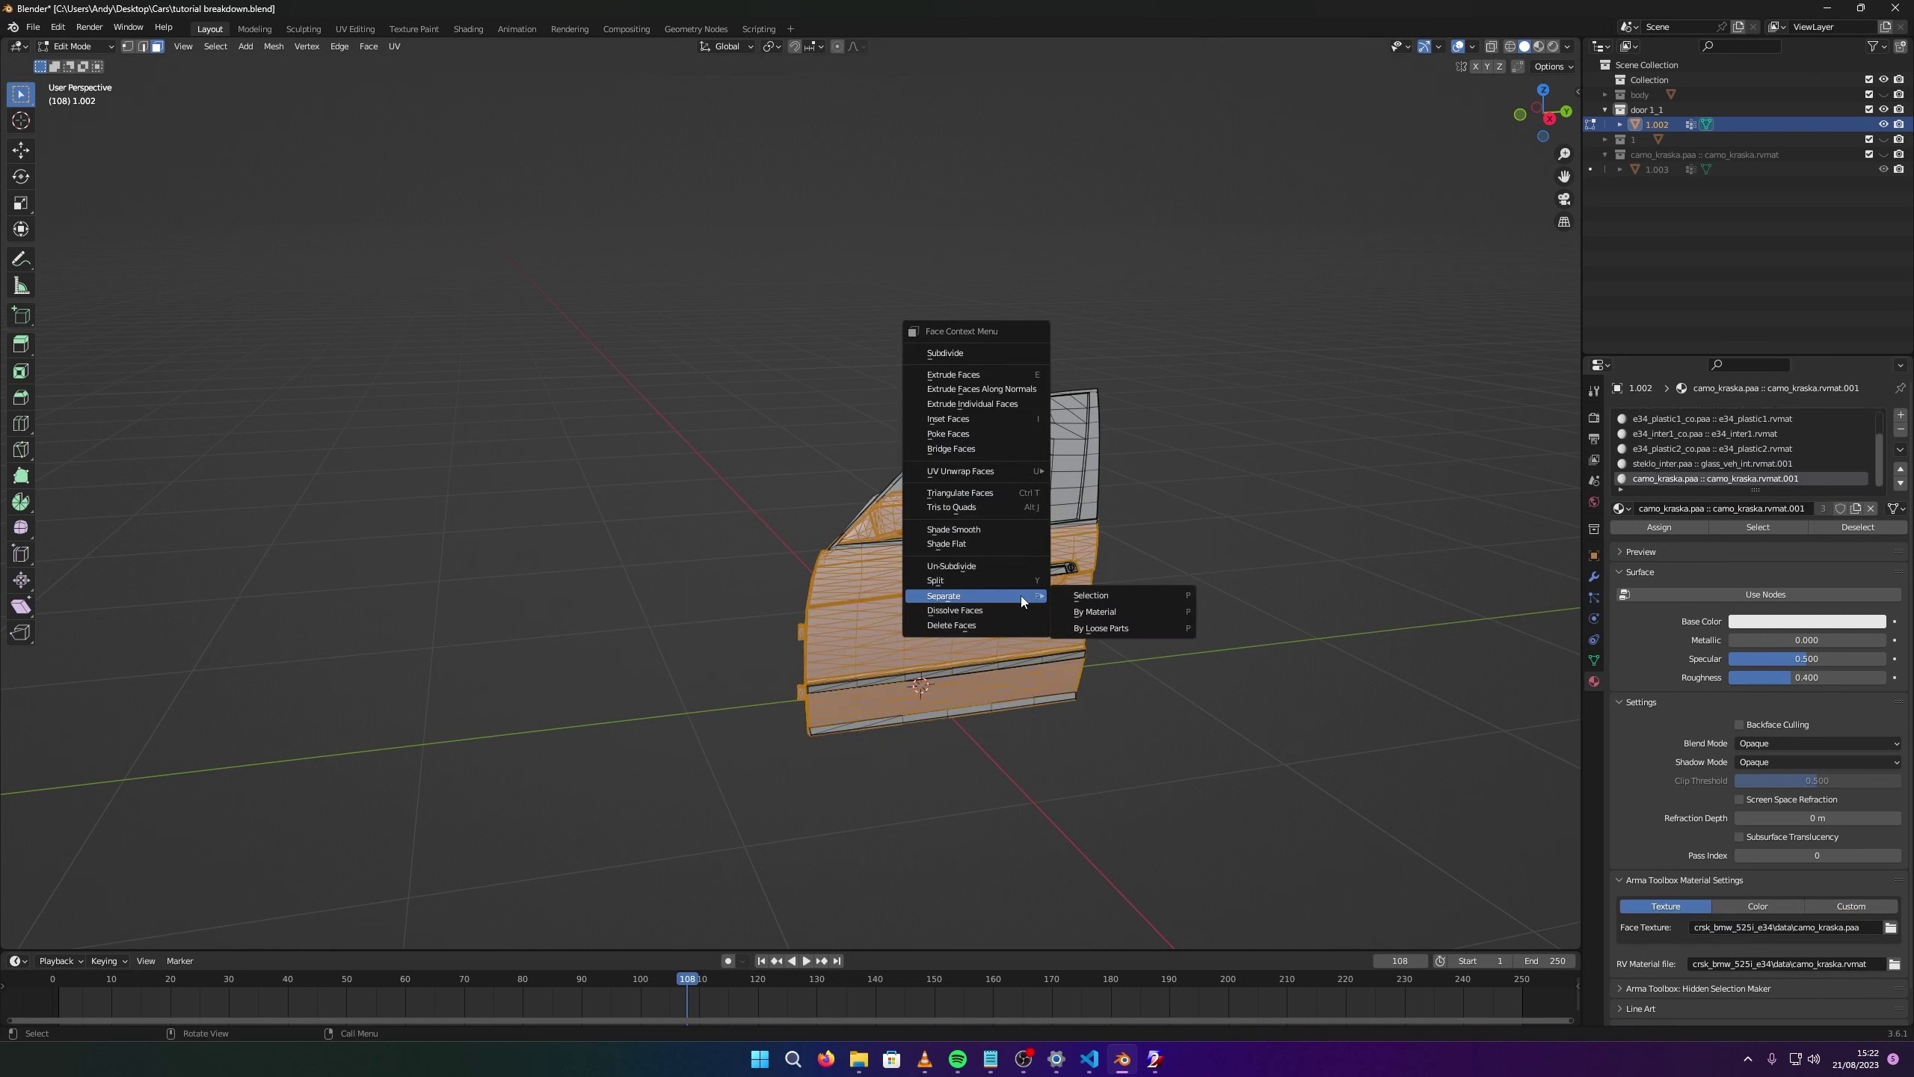
mouse_move(983, 596)
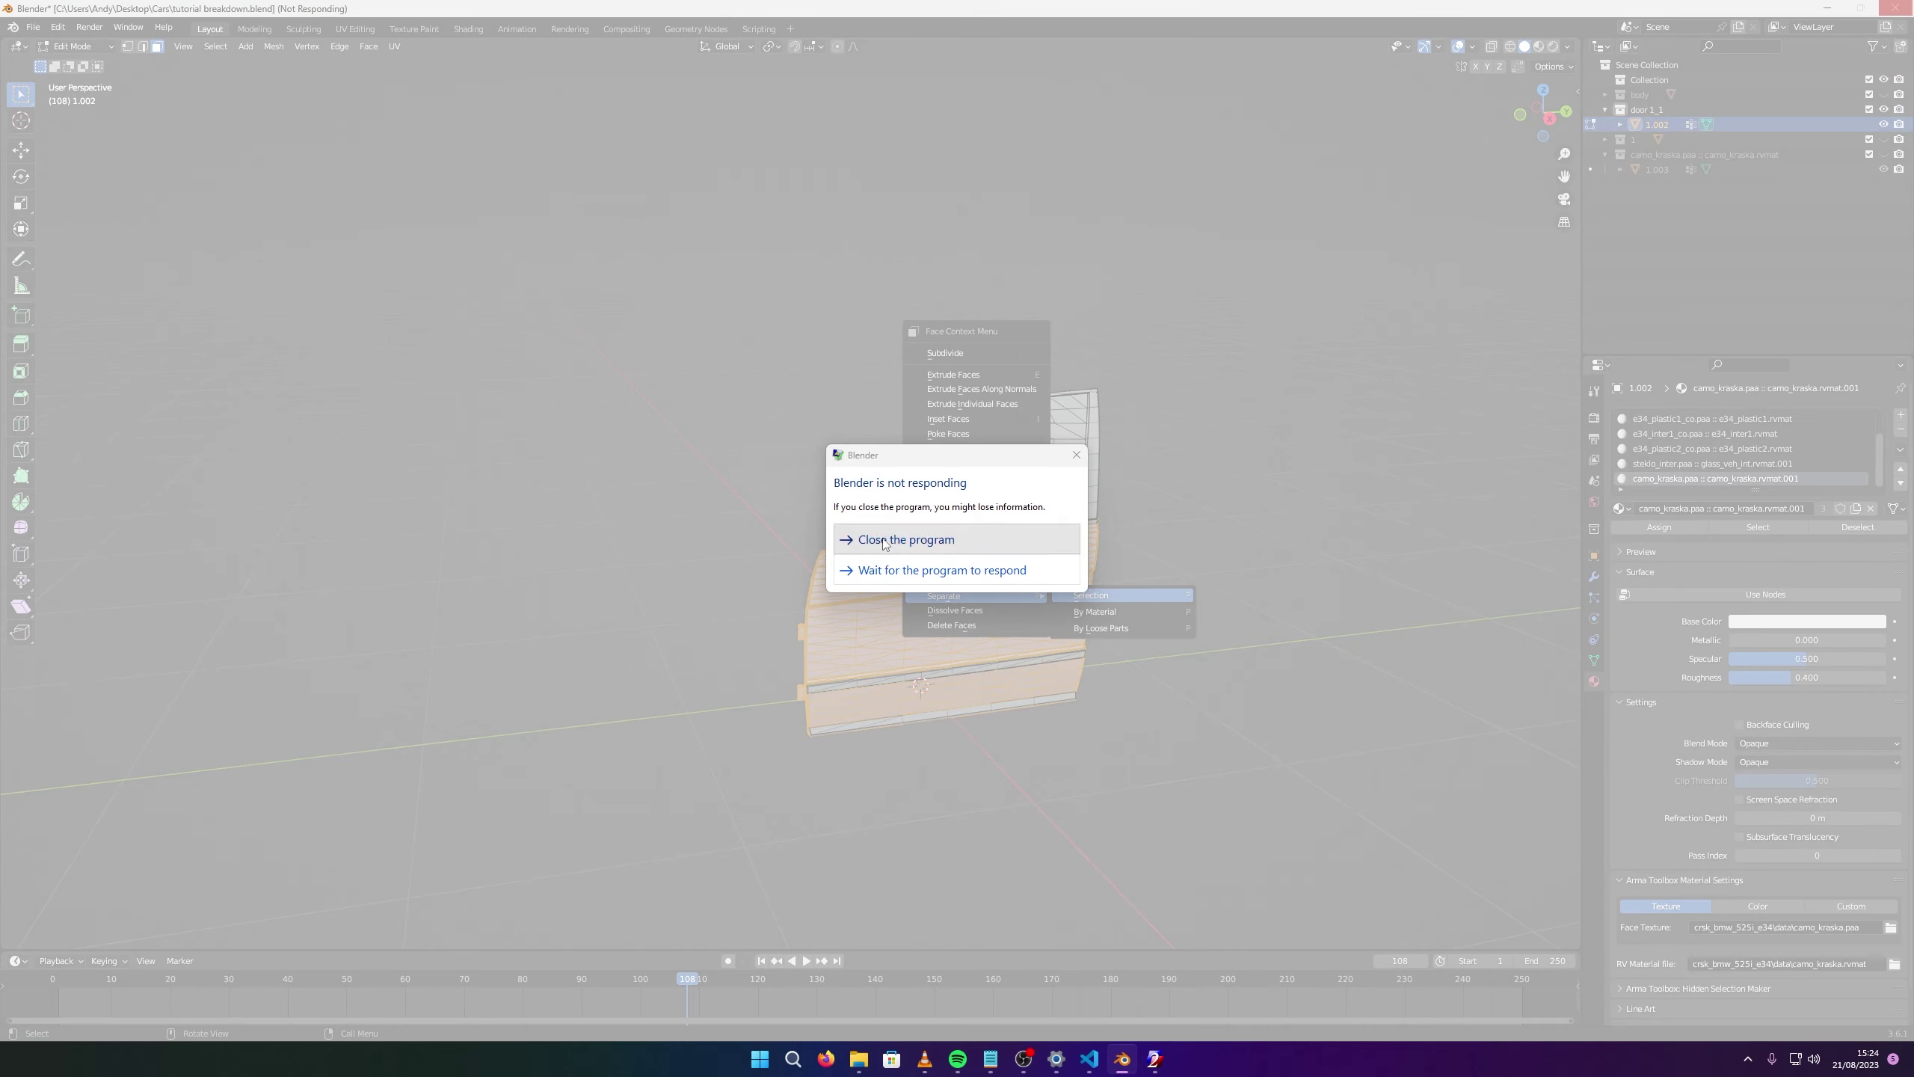
click(885, 540)
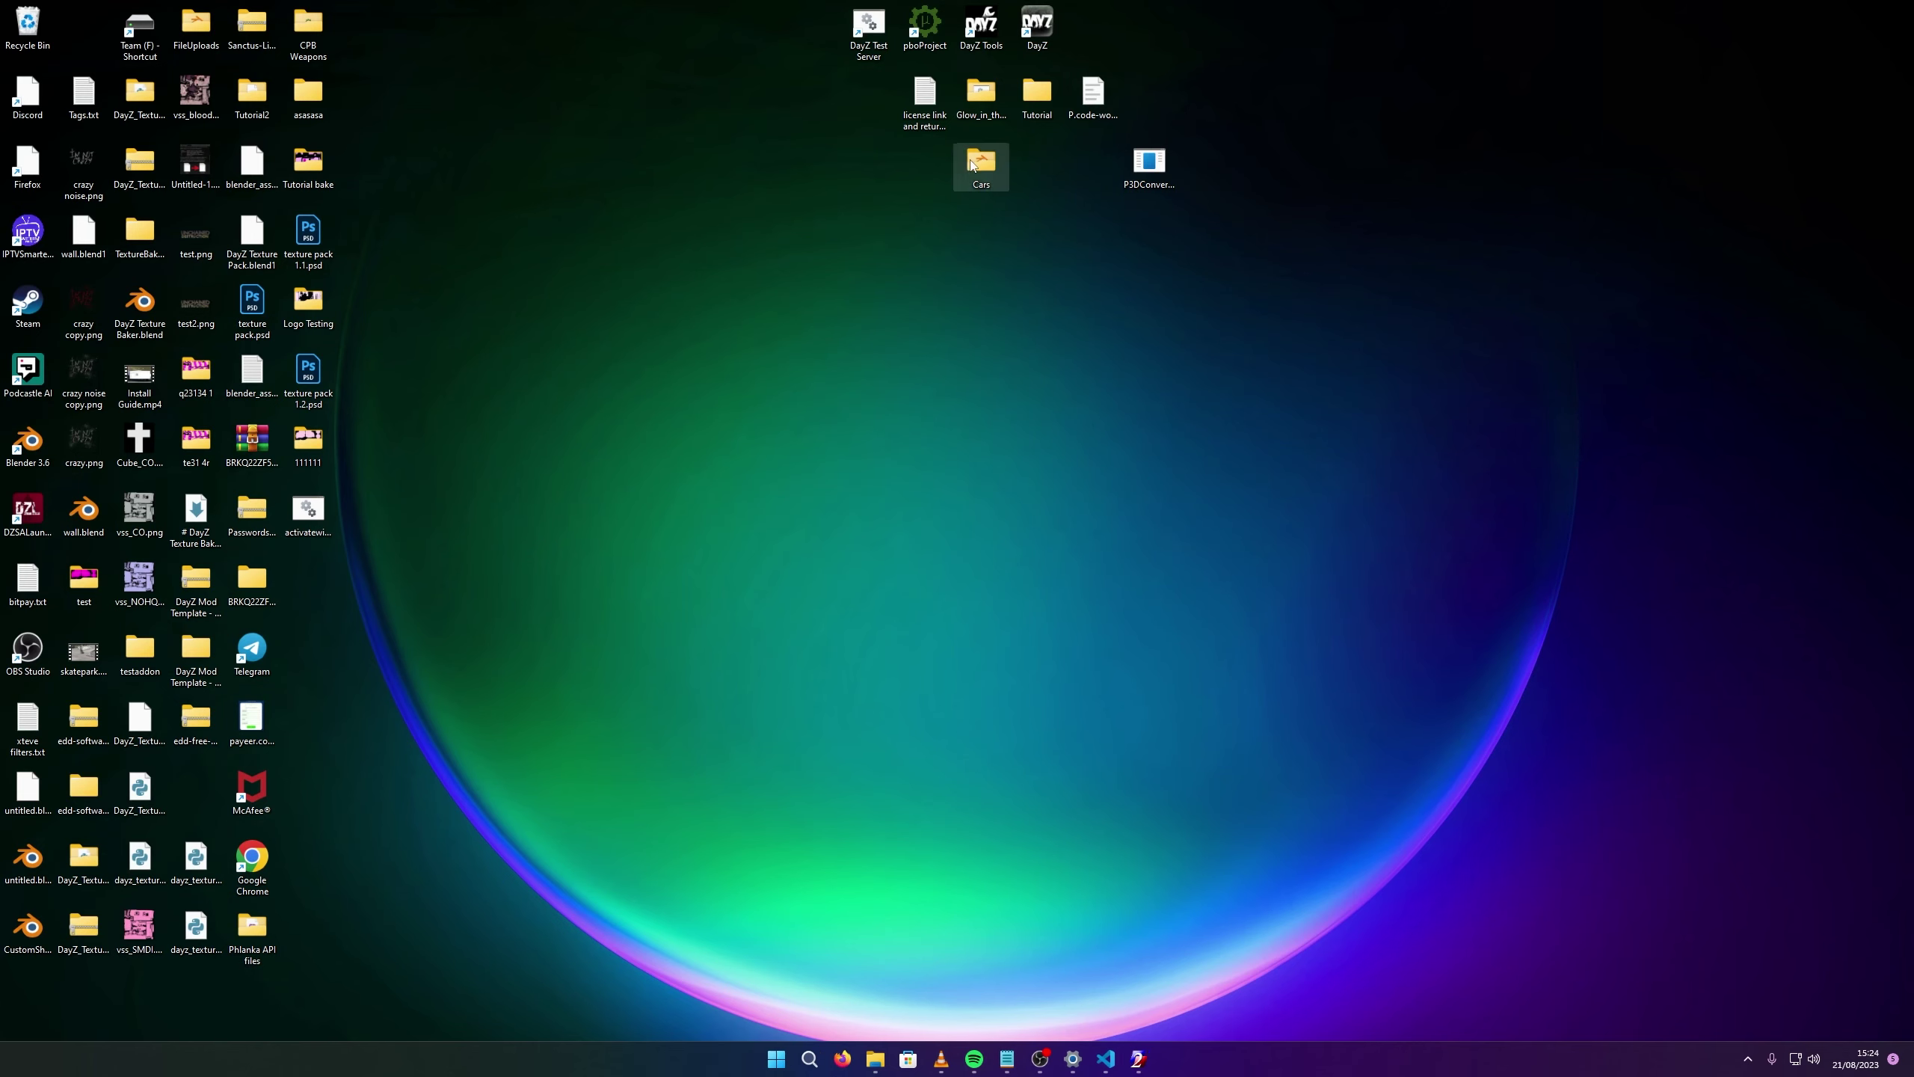
Open BMW E34 (CRSK).blend from the Cars folder and widen the 3D viewport around the car.
double_click(973, 165)
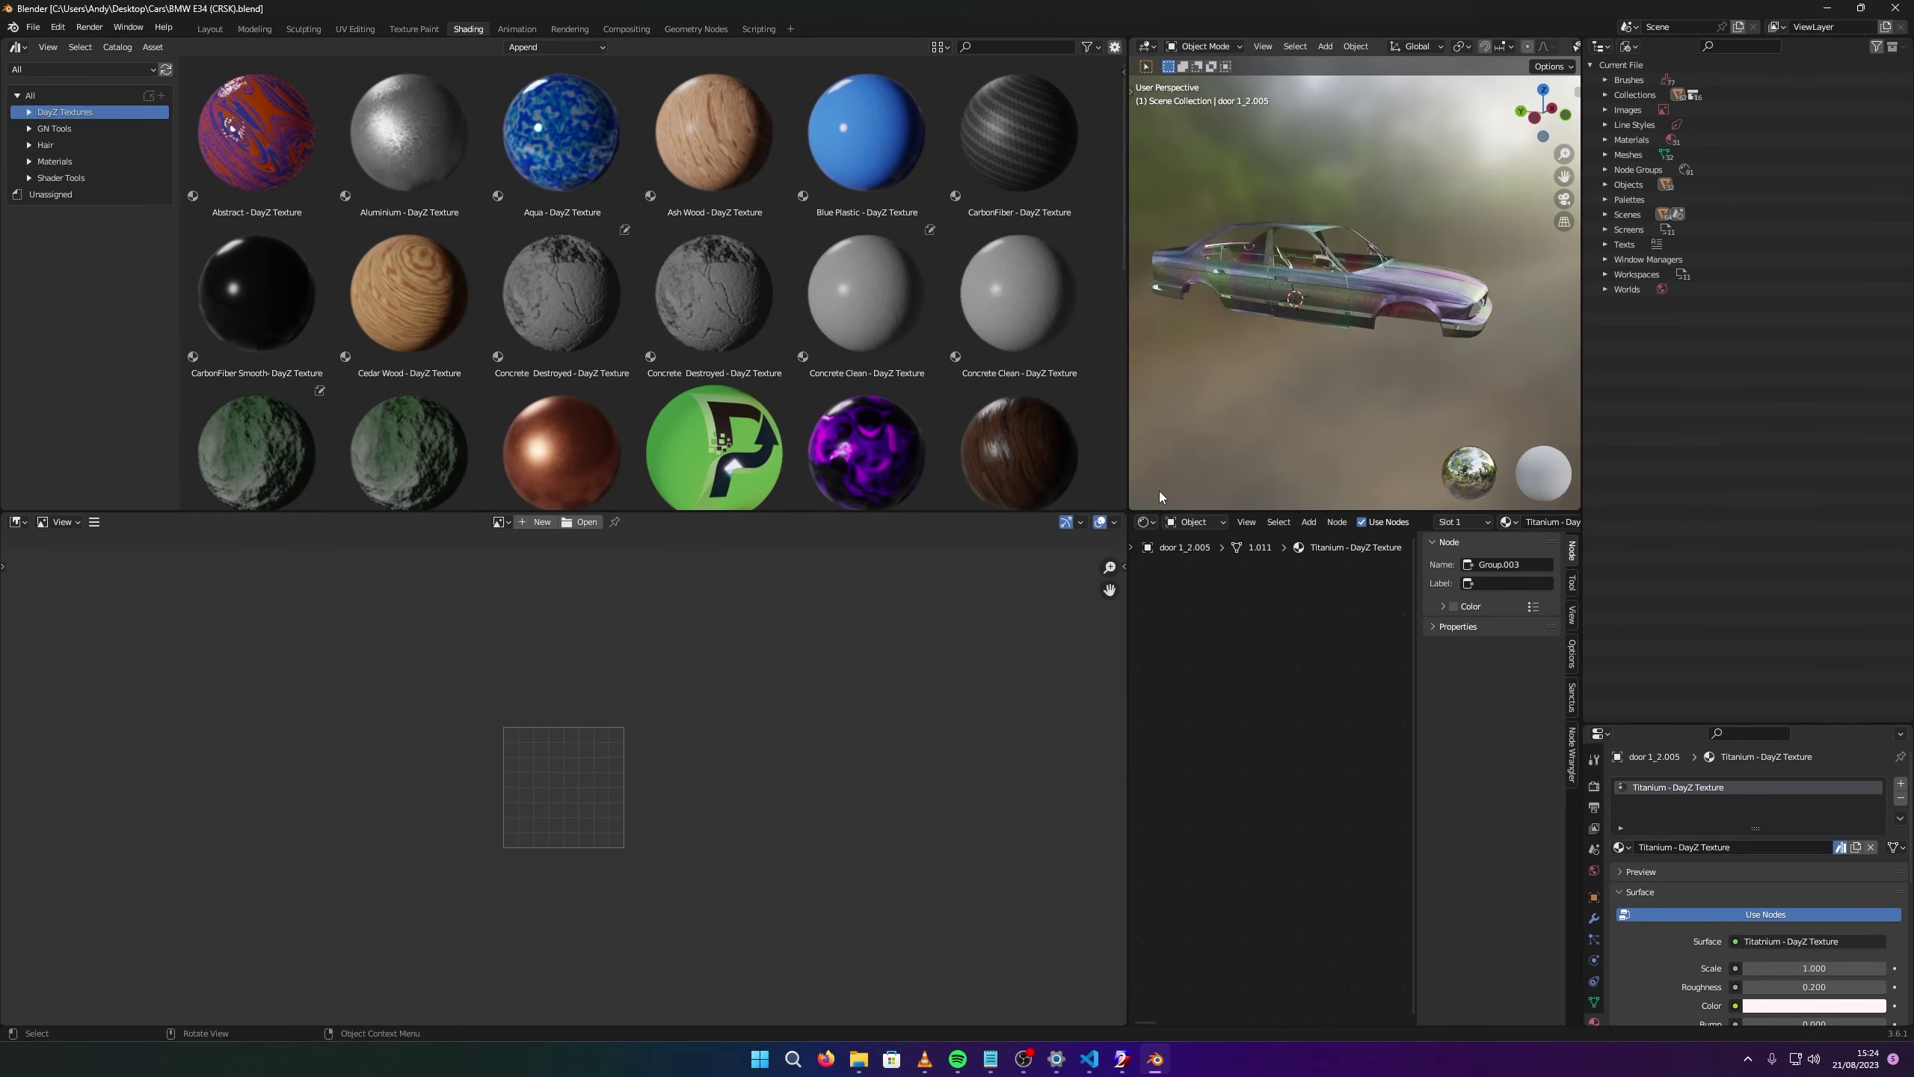
middle_drag(1391, 288, 1202, 207)
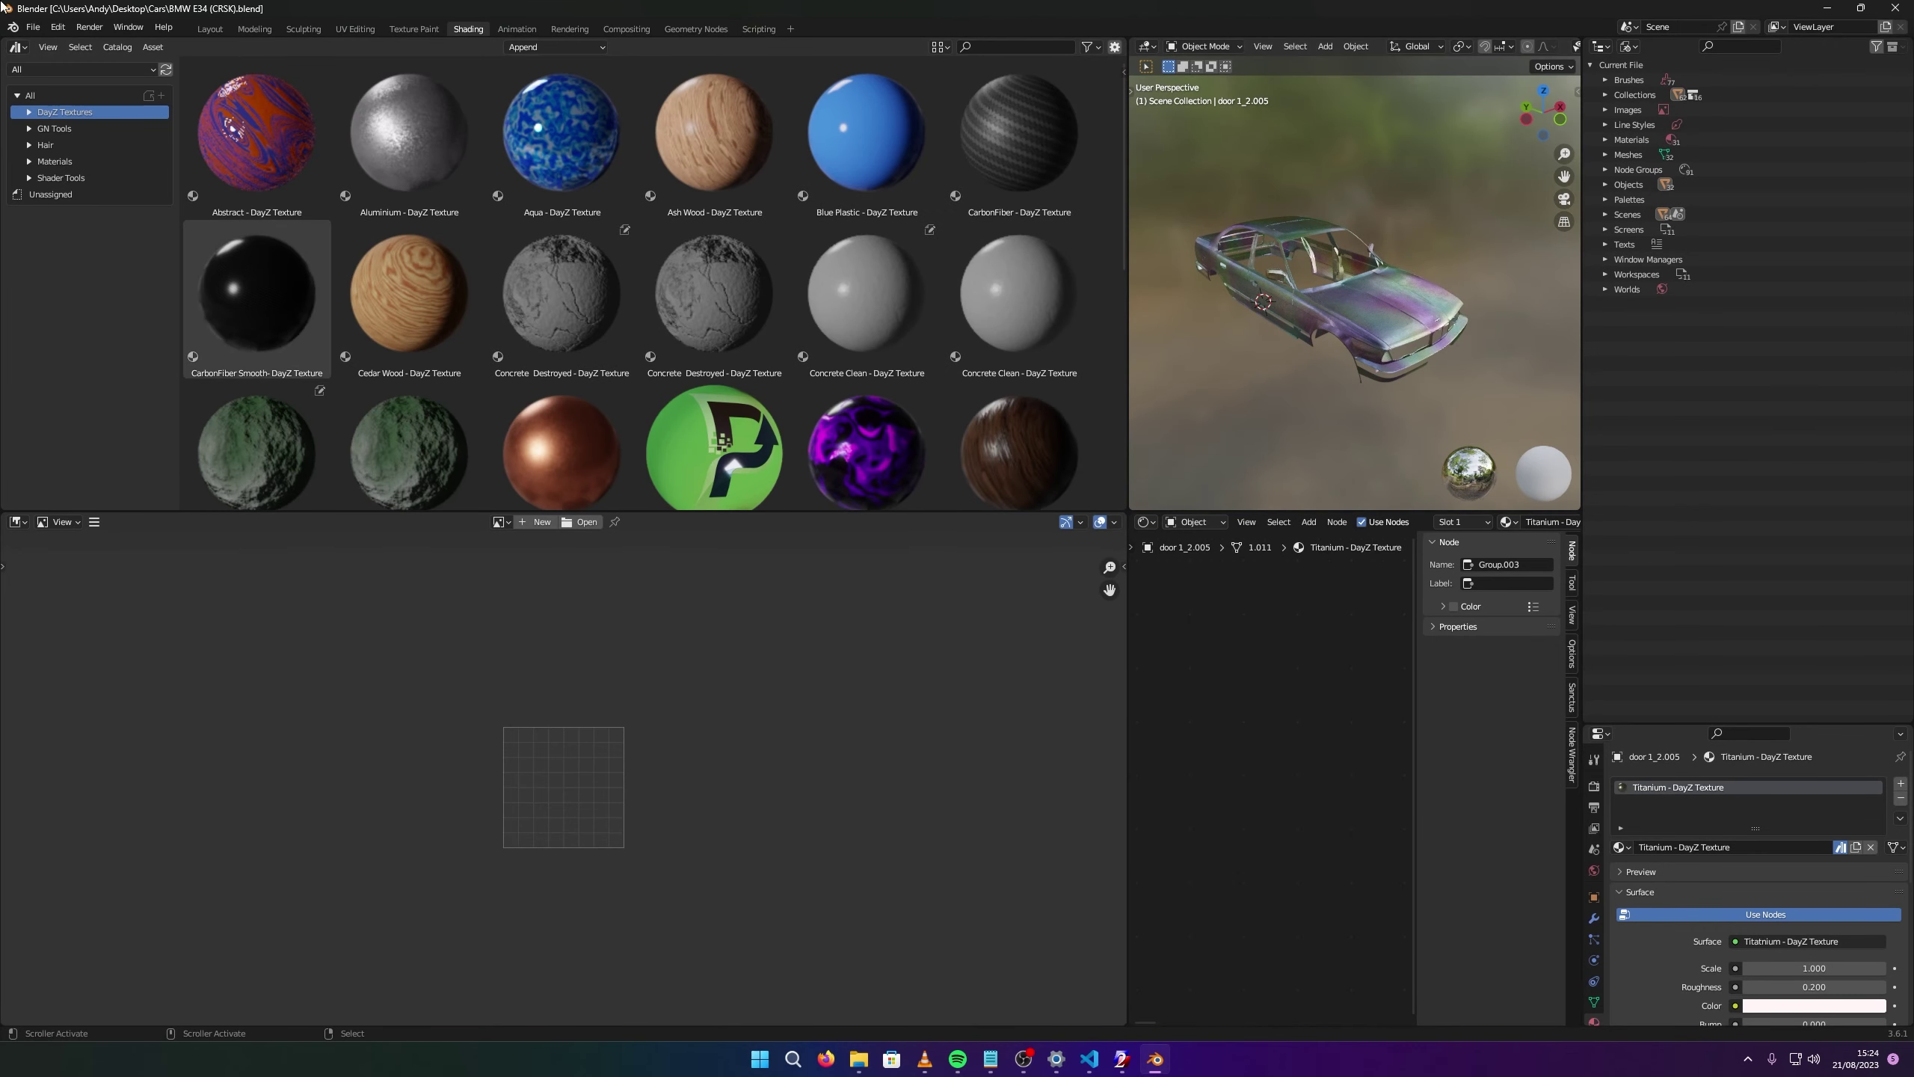
scroll(807, 381, down, 2)
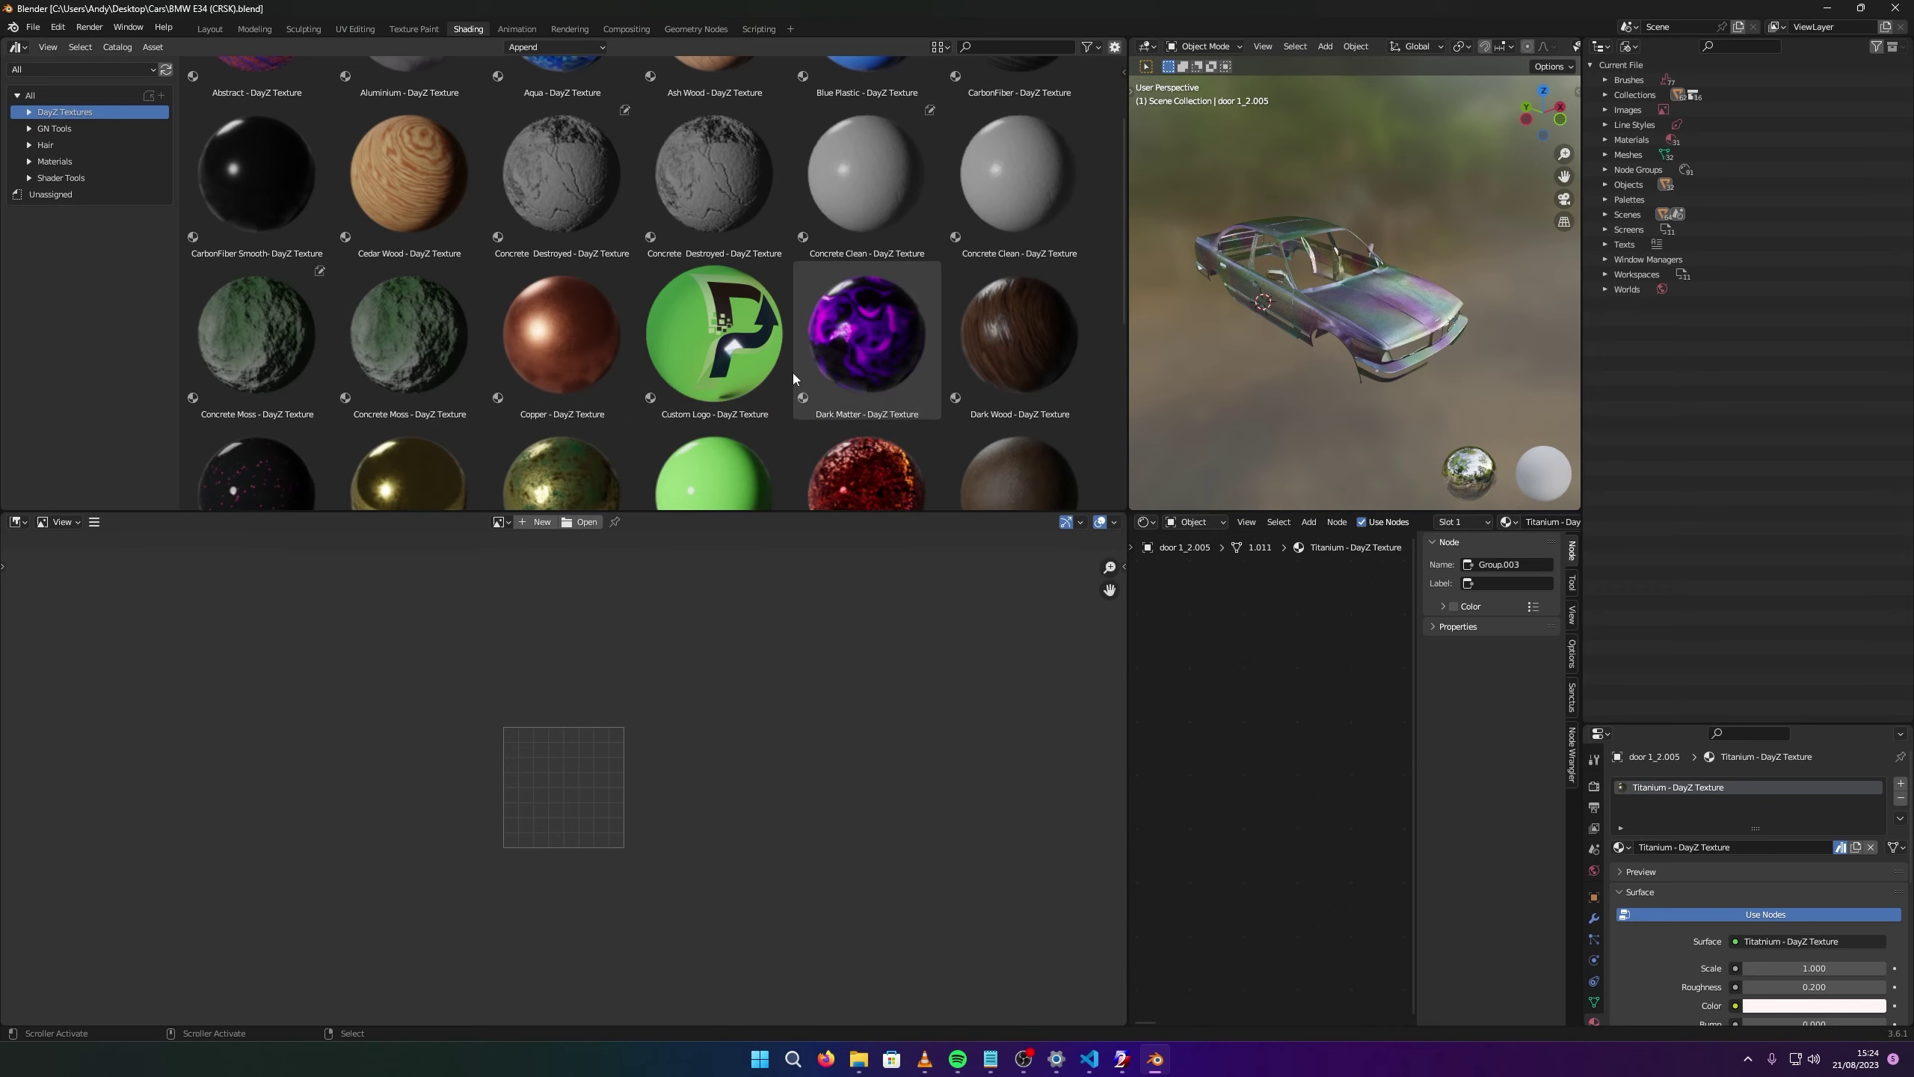
drag(1130, 319, 422, 355)
mouse_move(1125, 195)
middle_down()
mouse_move(1220, 157)
mouse_move(1223, 182)
mouse_move(1160, 184)
middle_up()
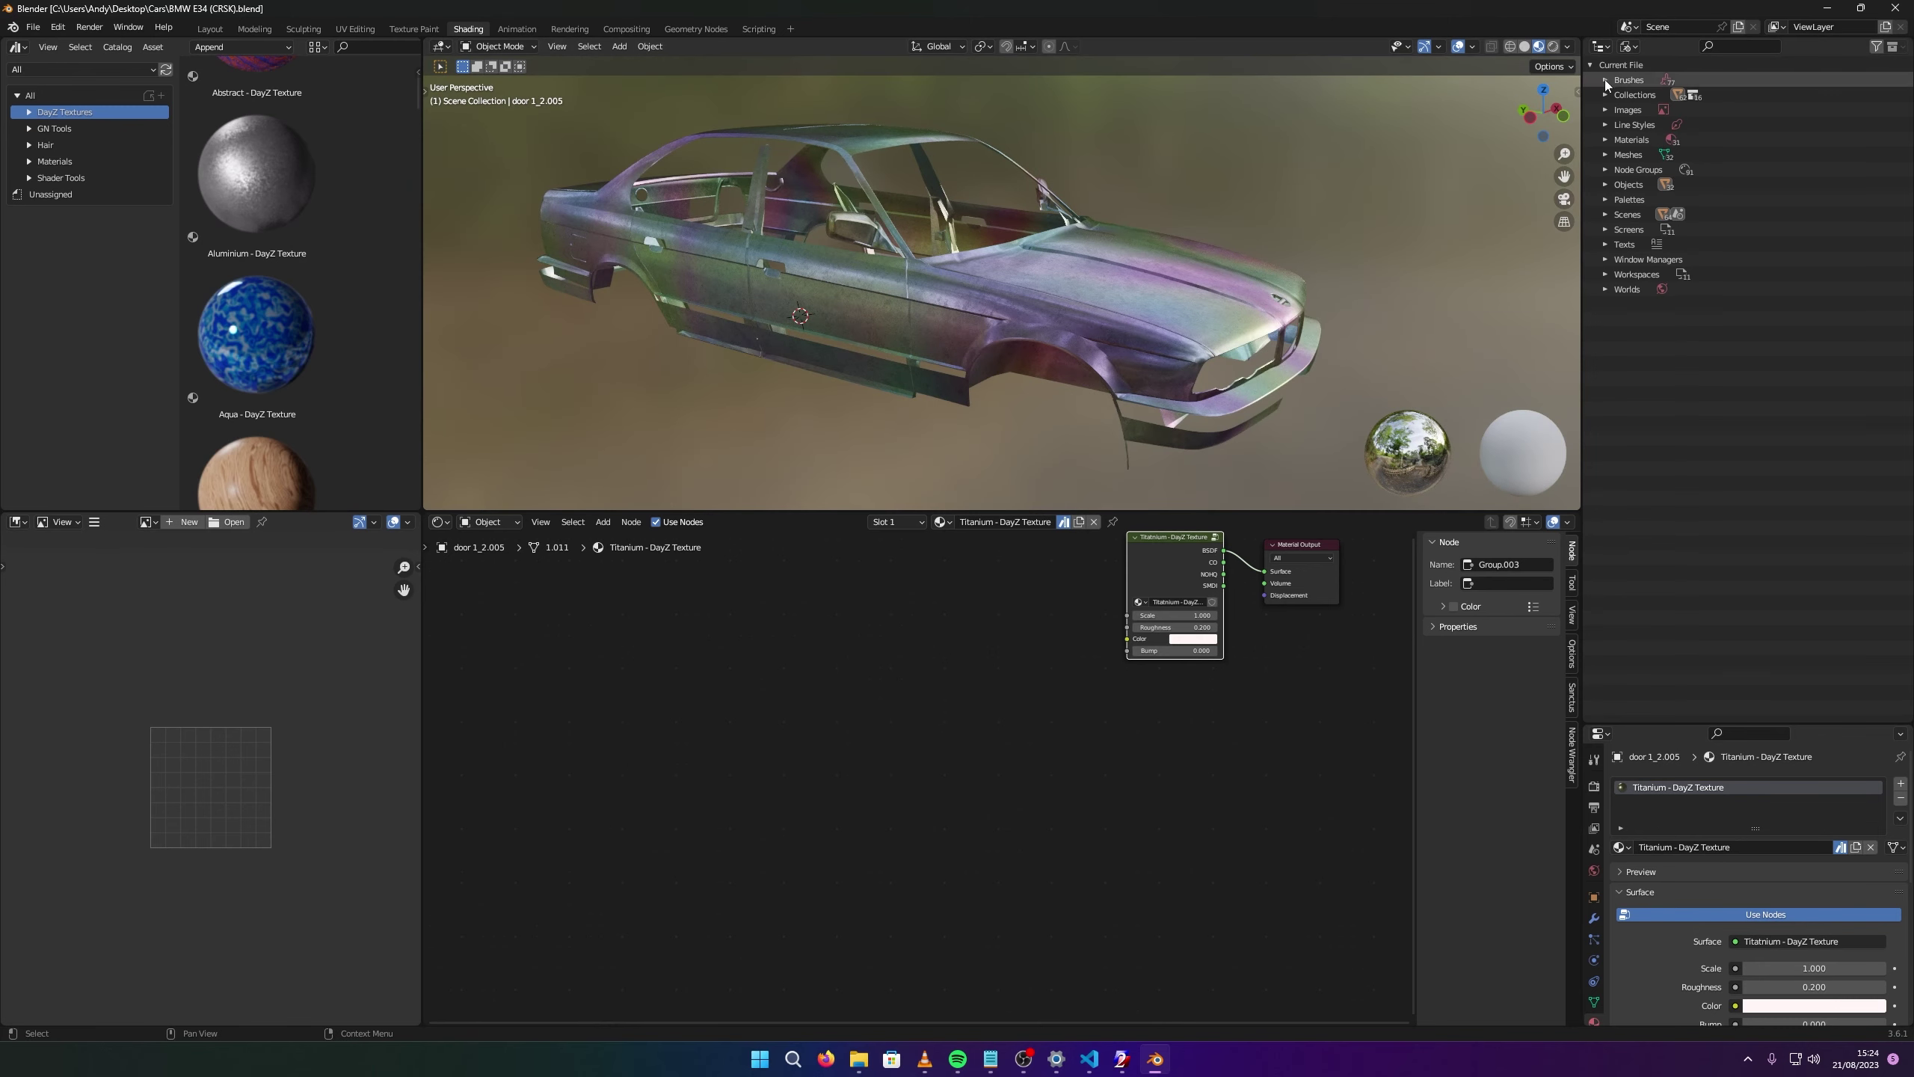
Switch the Outliner to View Layer and unhide light_dash, nomer_crn, fary and fary_tr.
click(1627, 51)
click(1636, 49)
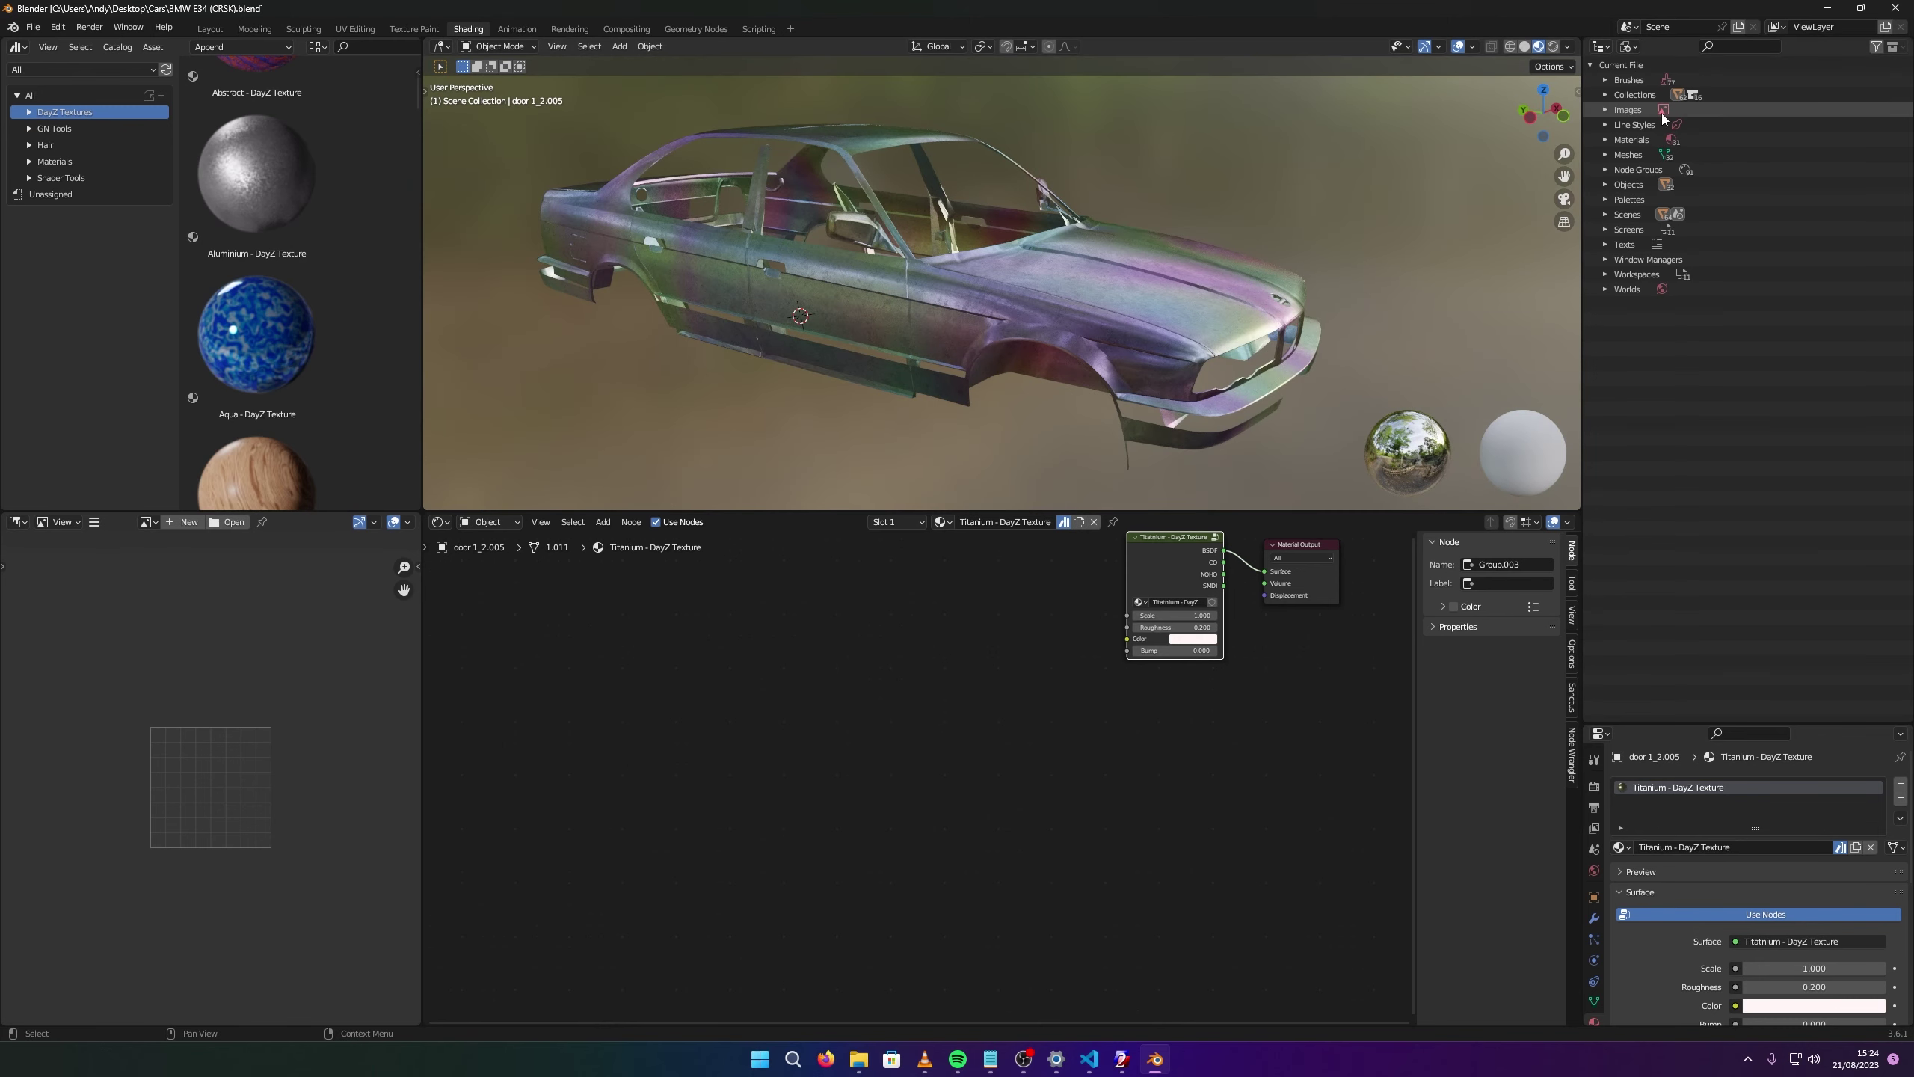
click(1634, 48)
click(1658, 81)
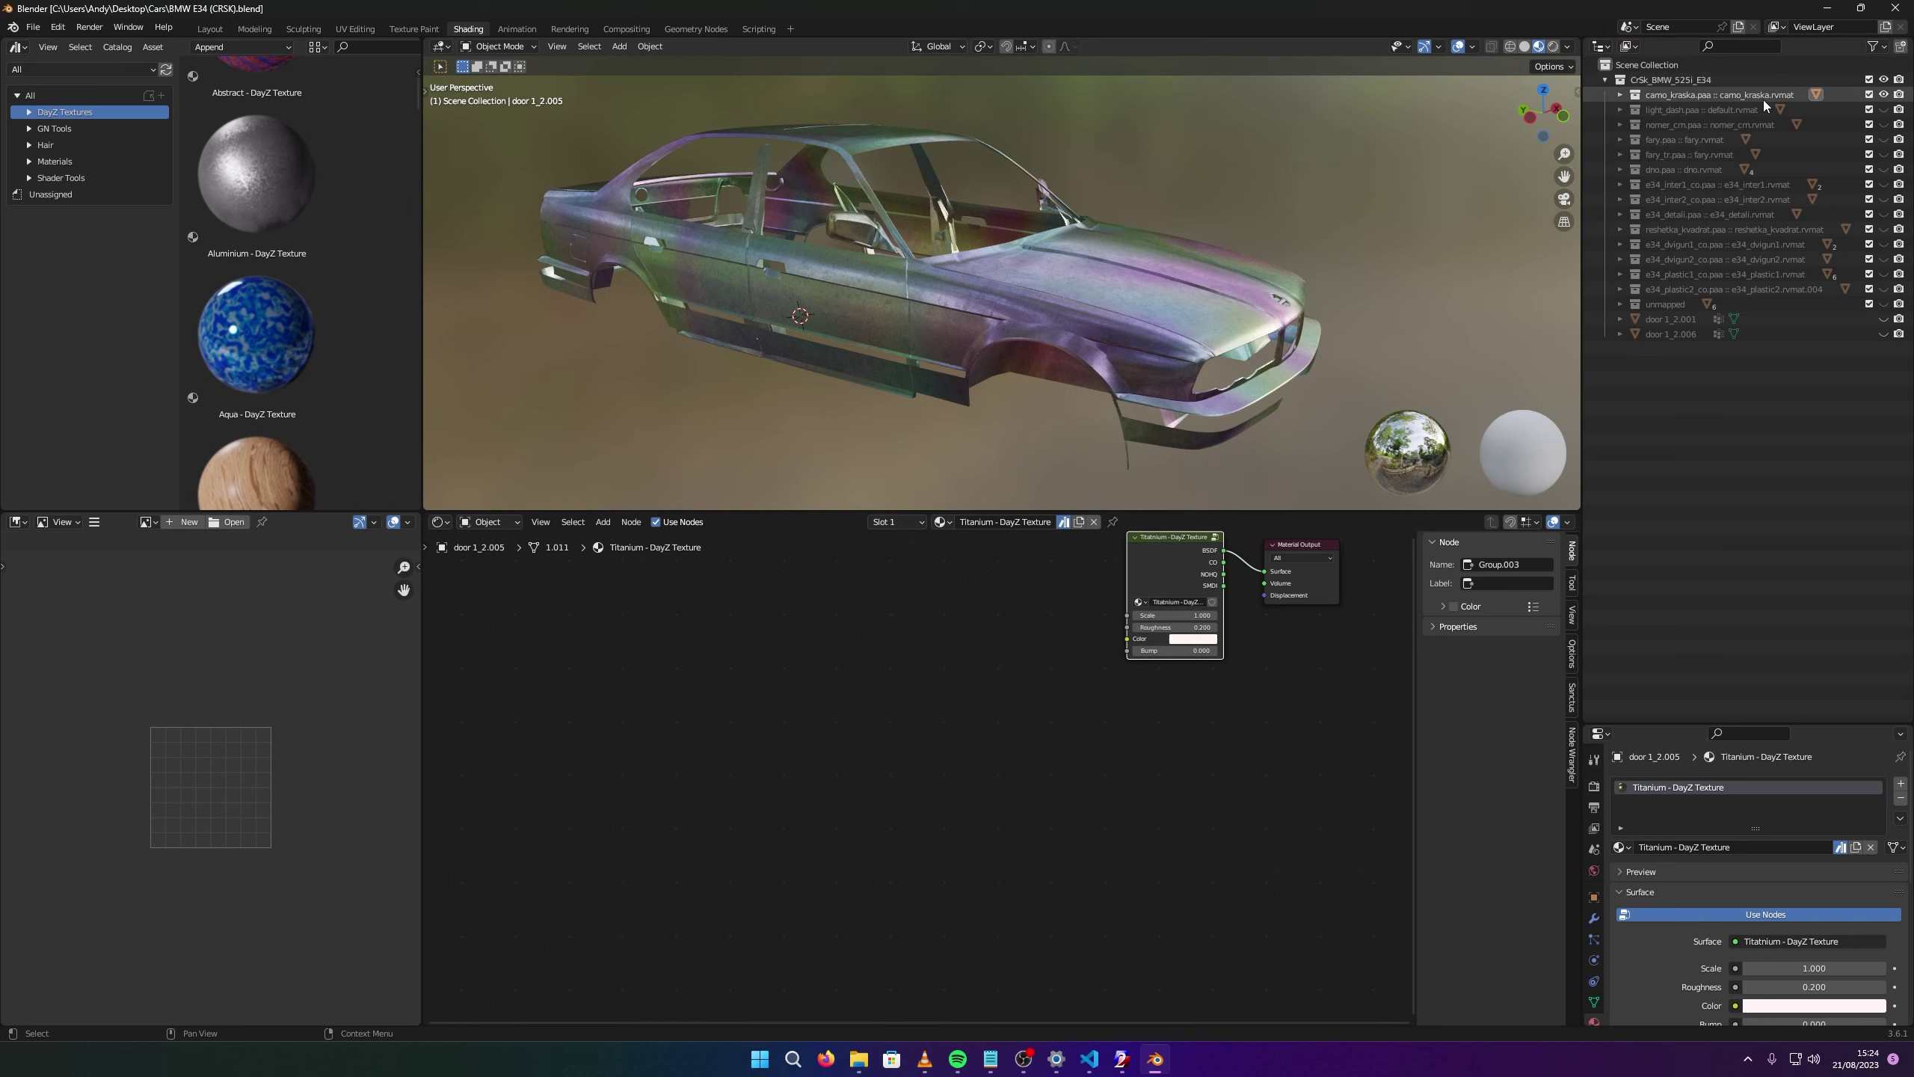
drag(1885, 109, 1887, 347)
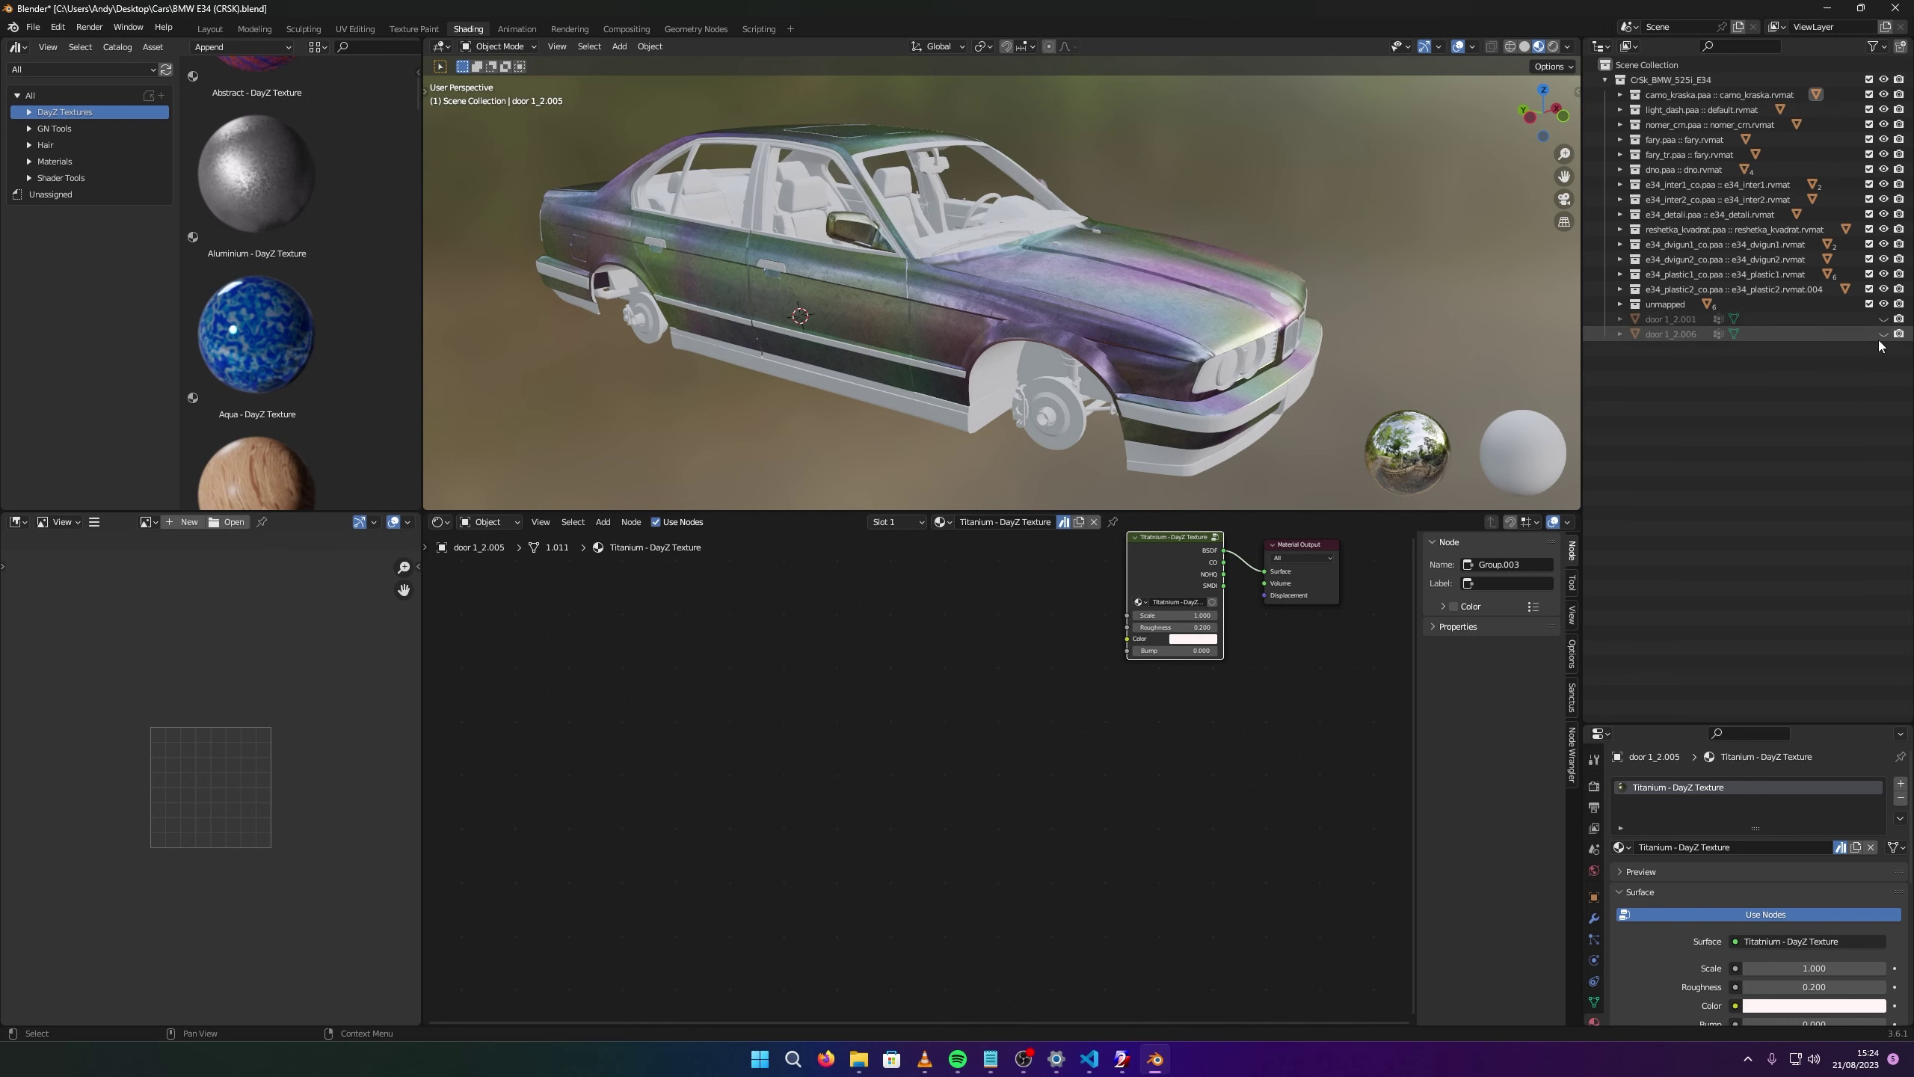
Expand the camo_kraska collection and select door 1_2.005 inside it.
middle_drag(1260, 159, 1146, 181)
click(1620, 94)
click(1667, 110)
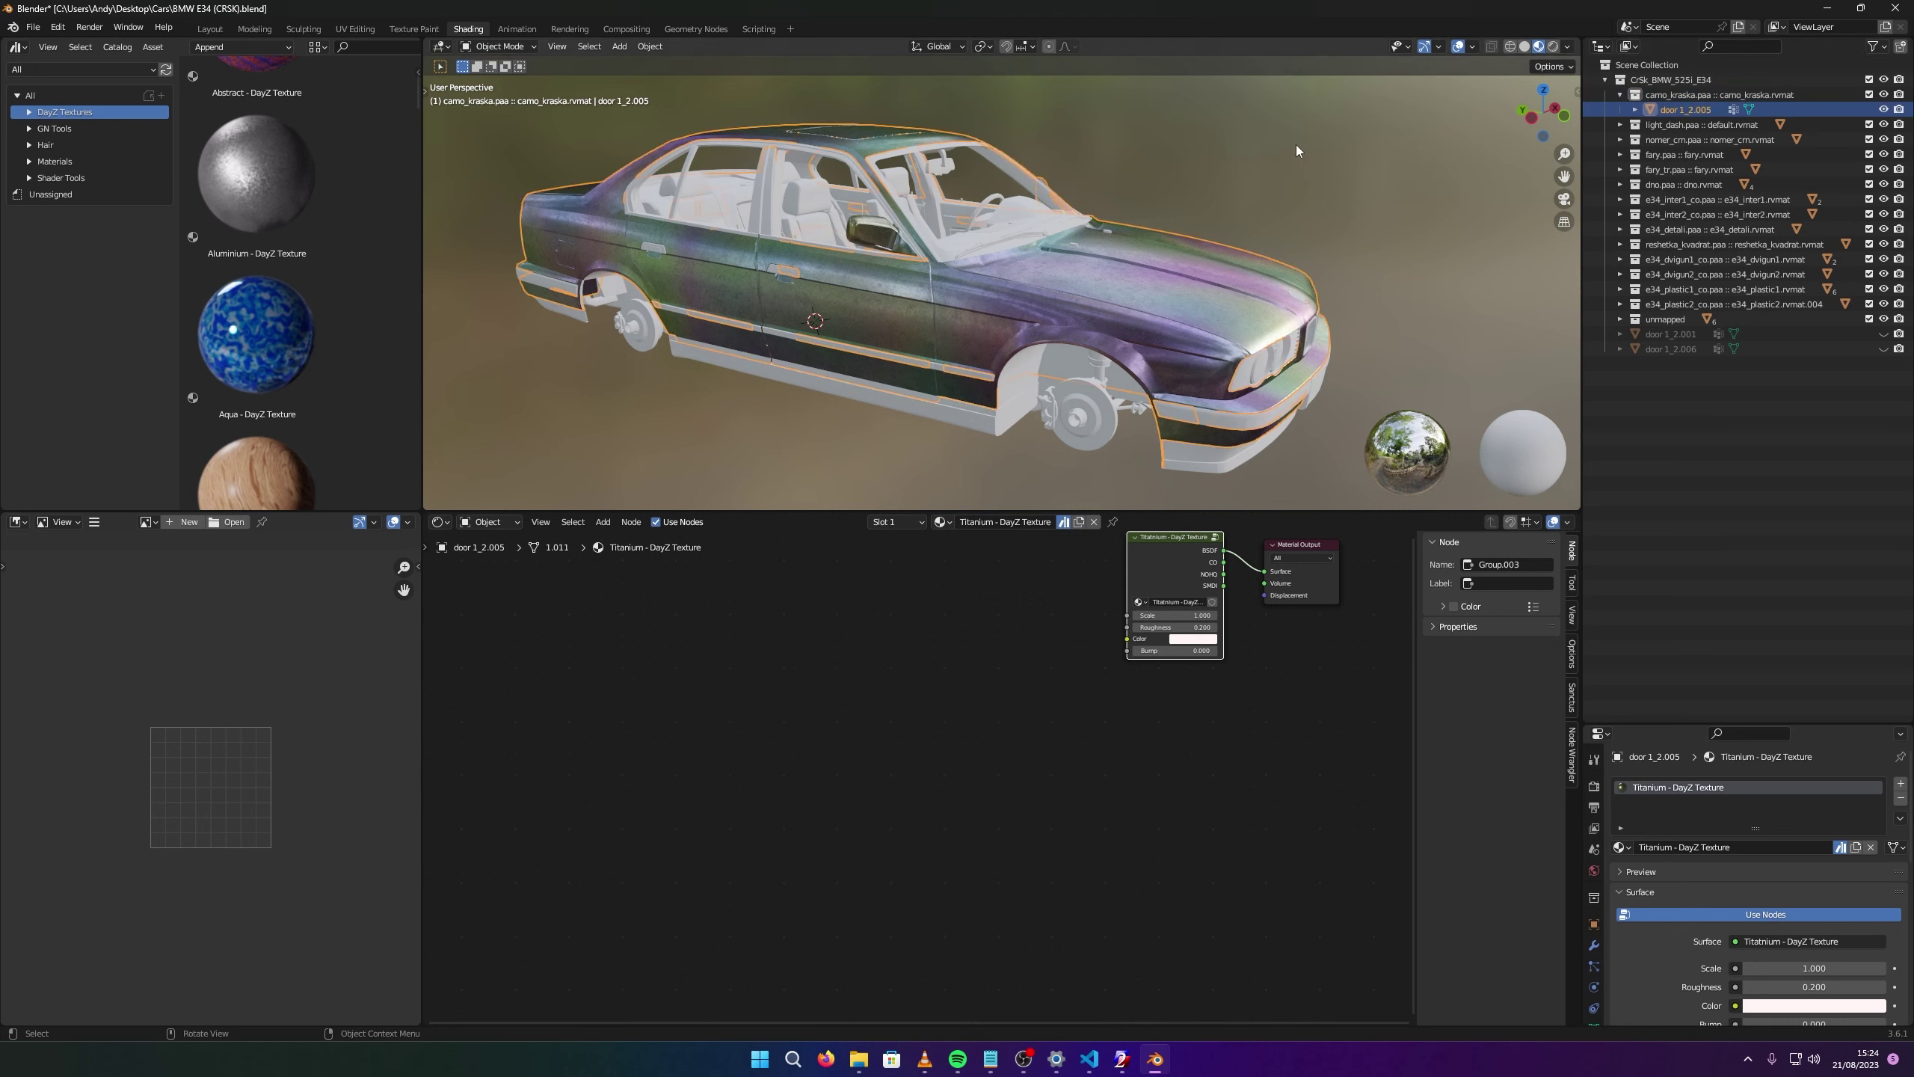
Hide every part except the body shell, leaving door 1_2.005 selected.
key(Tab)
right_click(1211, 286)
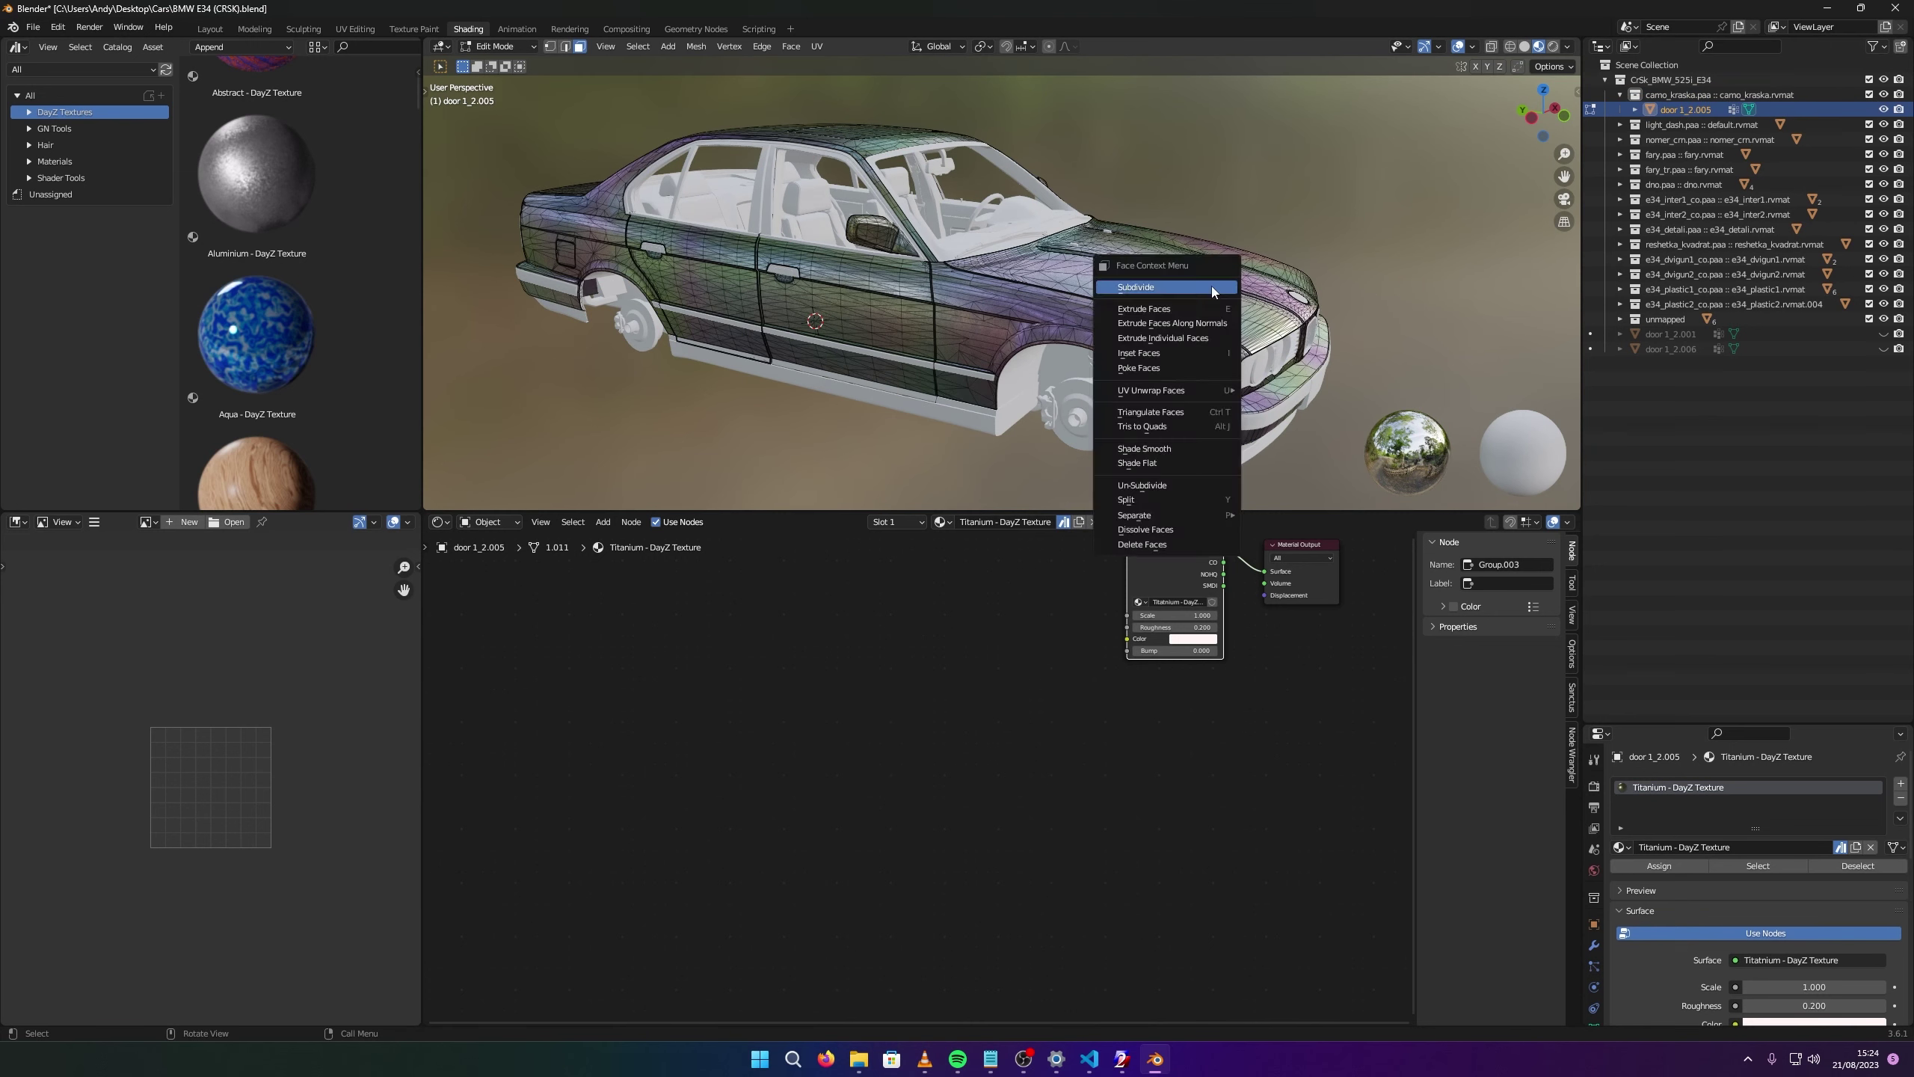
key(Escape)
key(a)
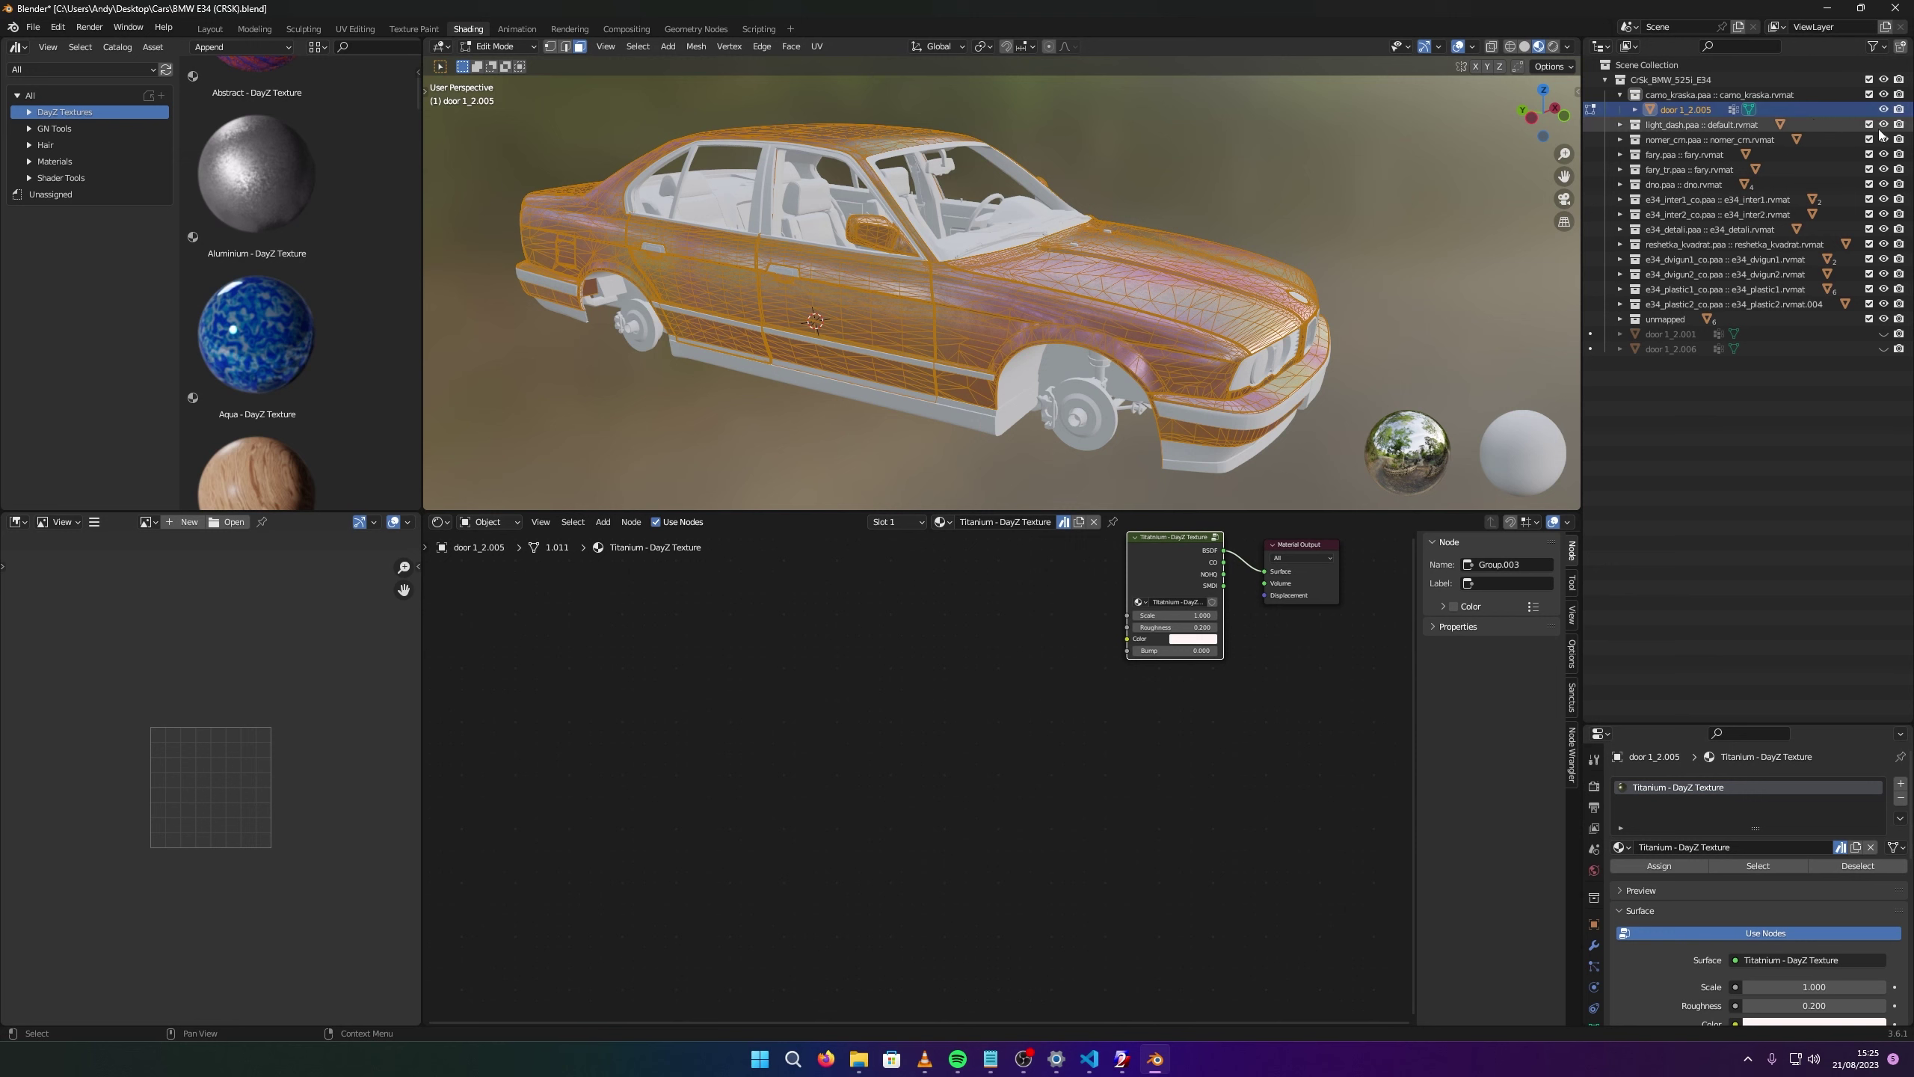
drag(1884, 124, 1883, 319)
middle_drag(1206, 317, 1245, 356)
click(1389, 190)
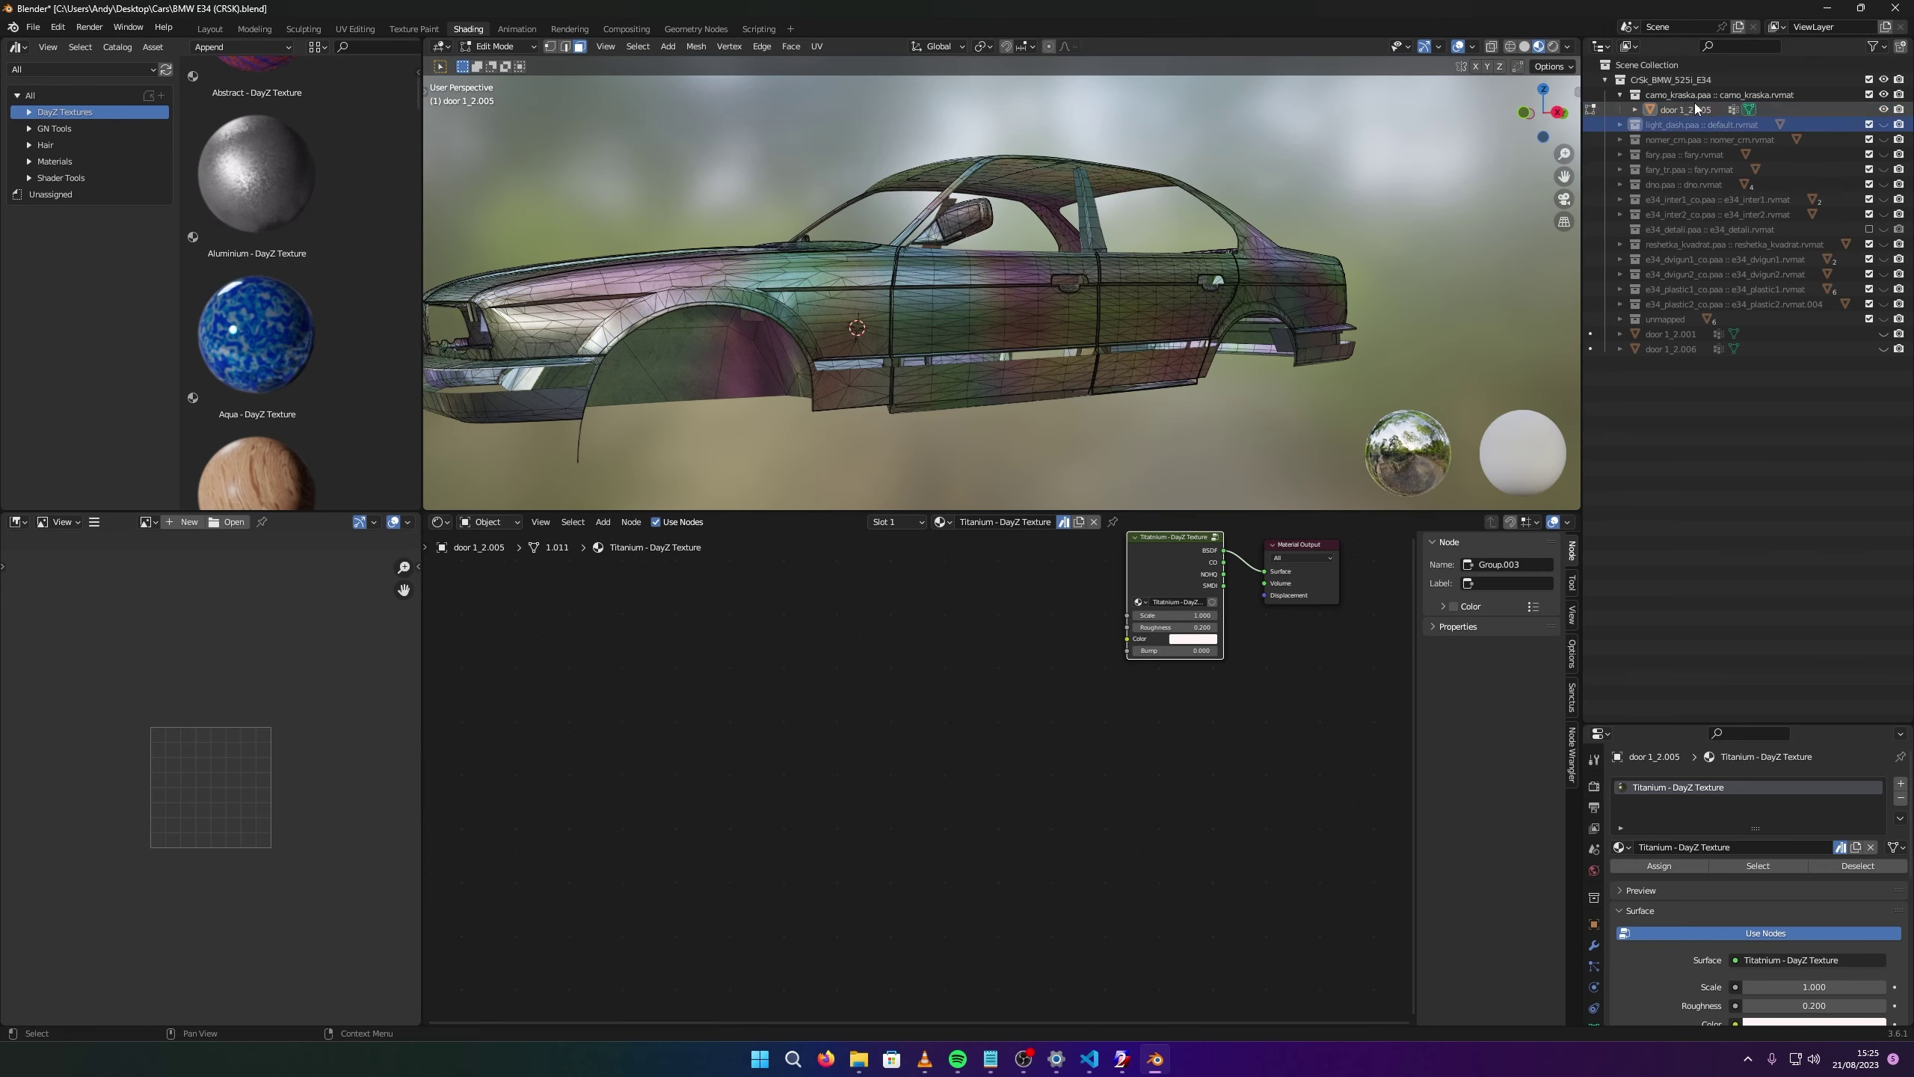
click(1695, 103)
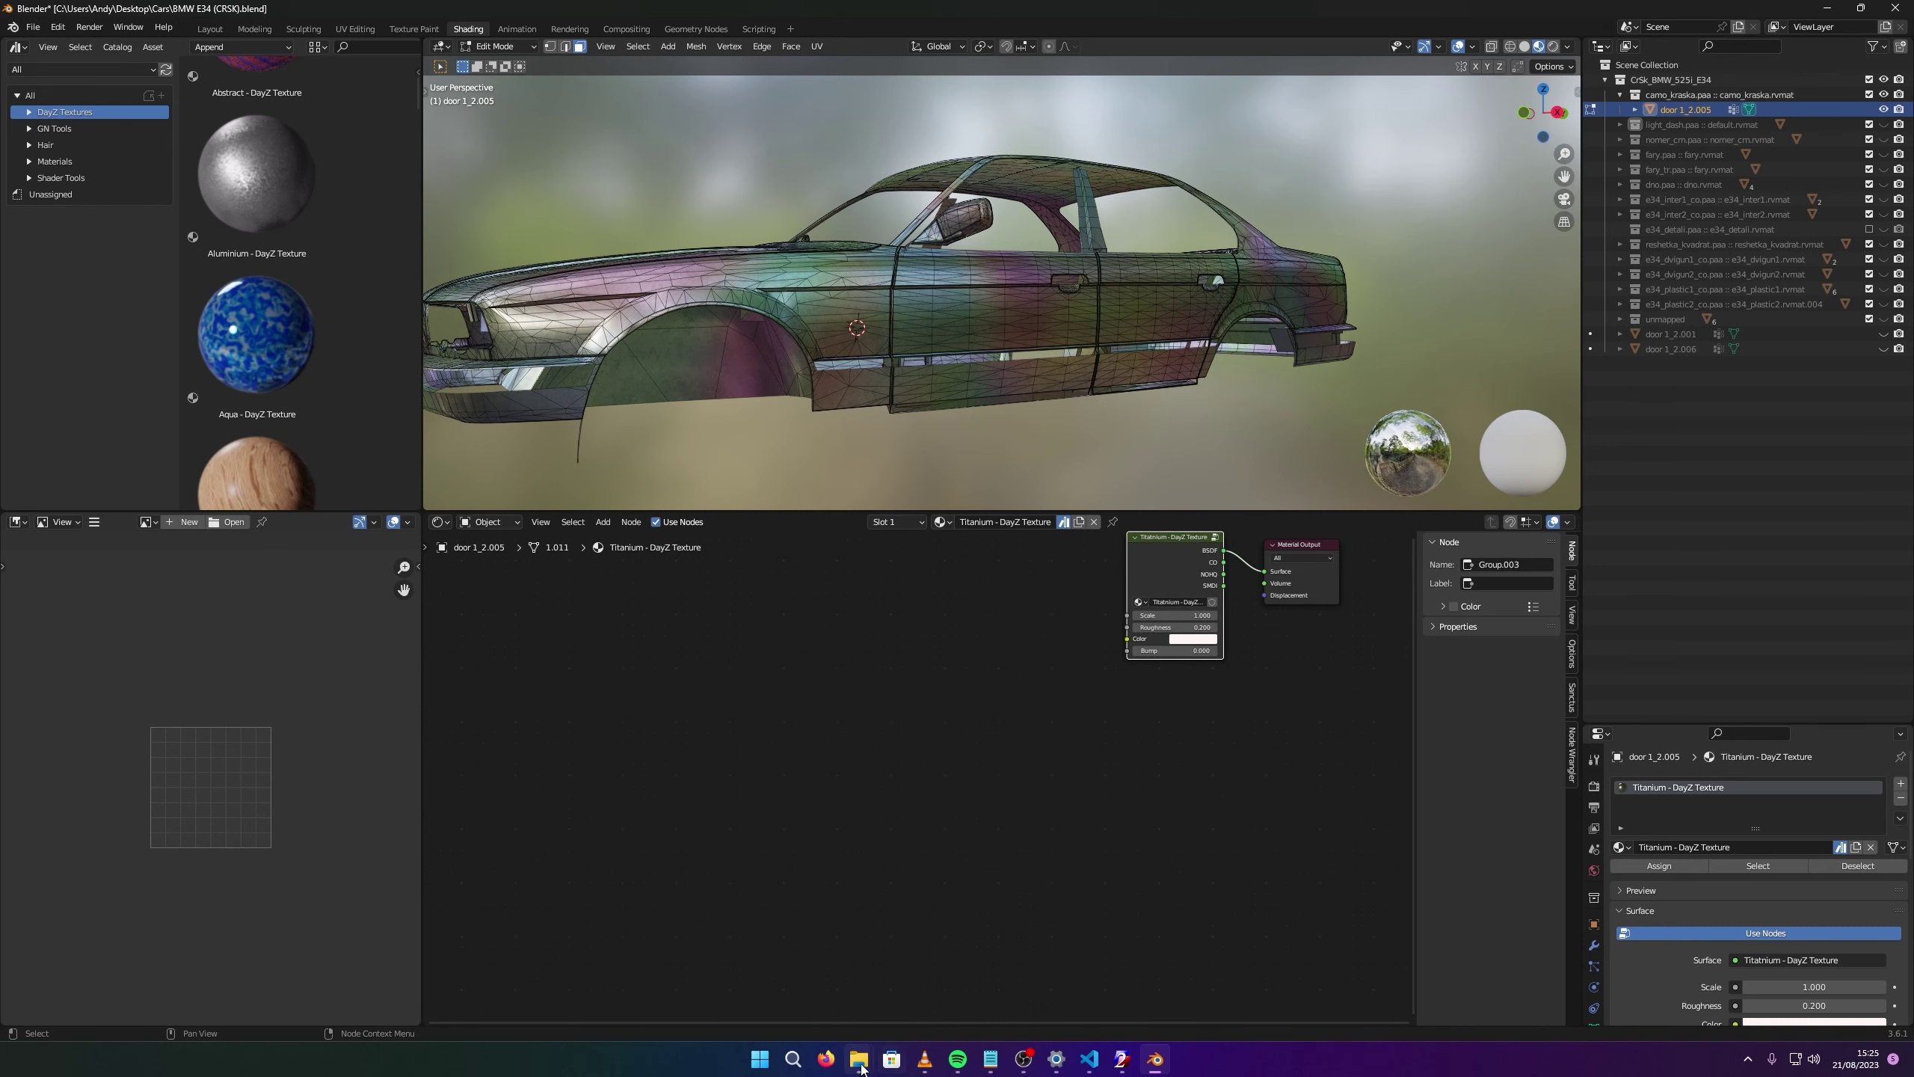
Open camo_kraska.paa from the CrSk_BMW_525i_E34 data folder in Texture Viewer.
mouse_move(862, 1069)
click(906, 951)
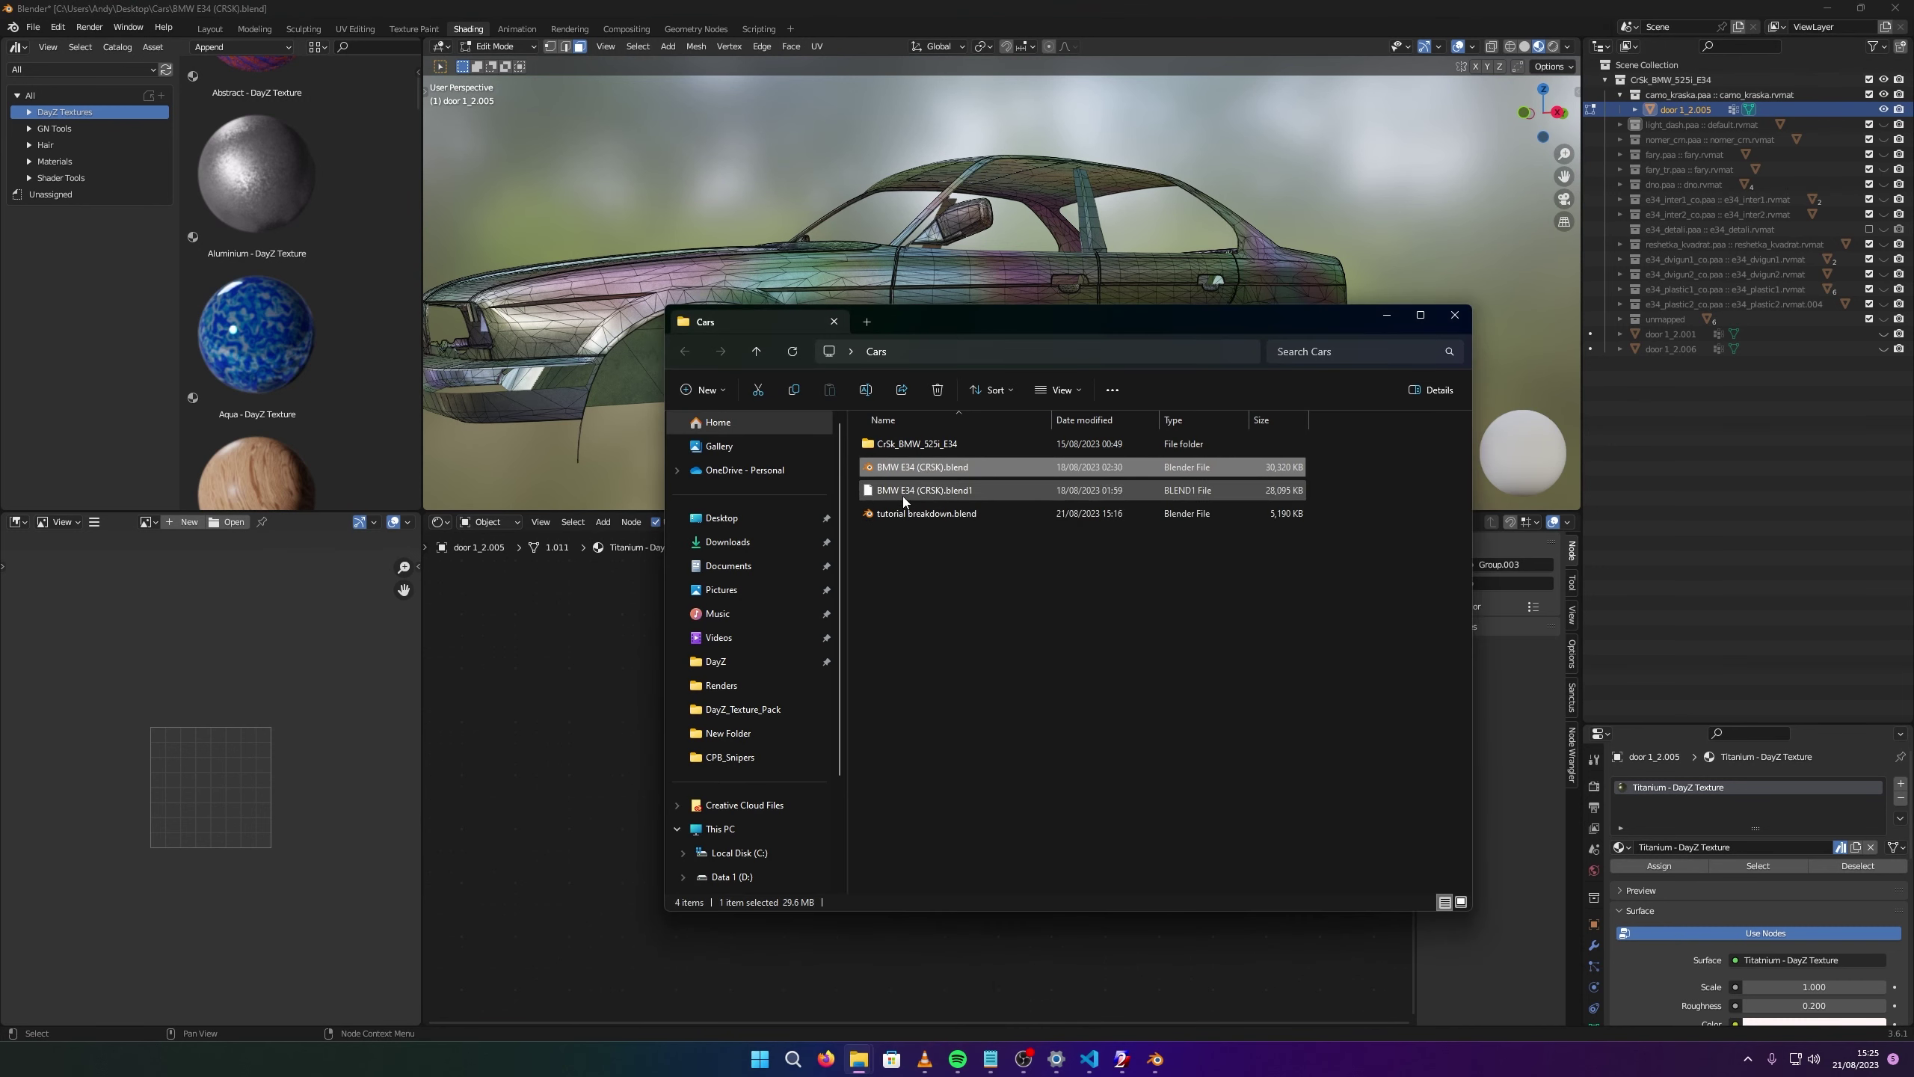
double_click(940, 448)
double_click(933, 444)
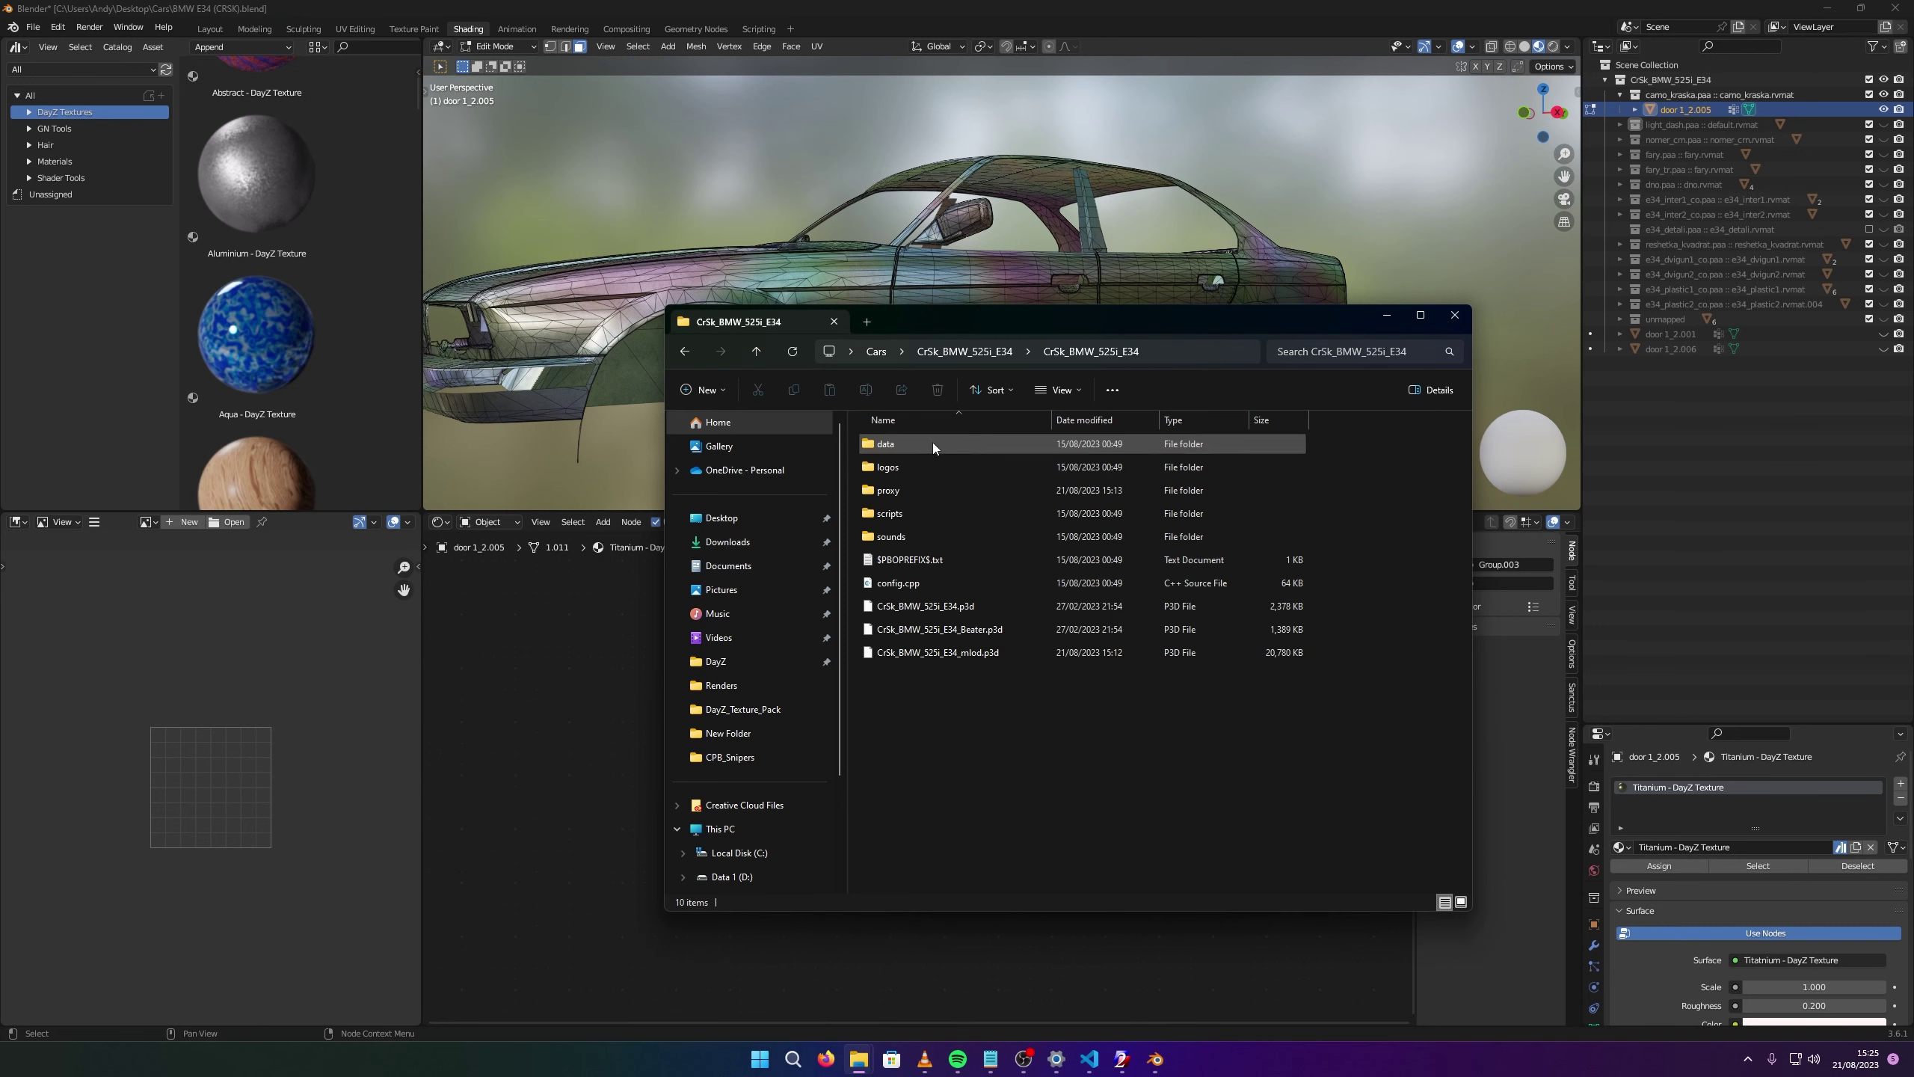
double_click(933, 443)
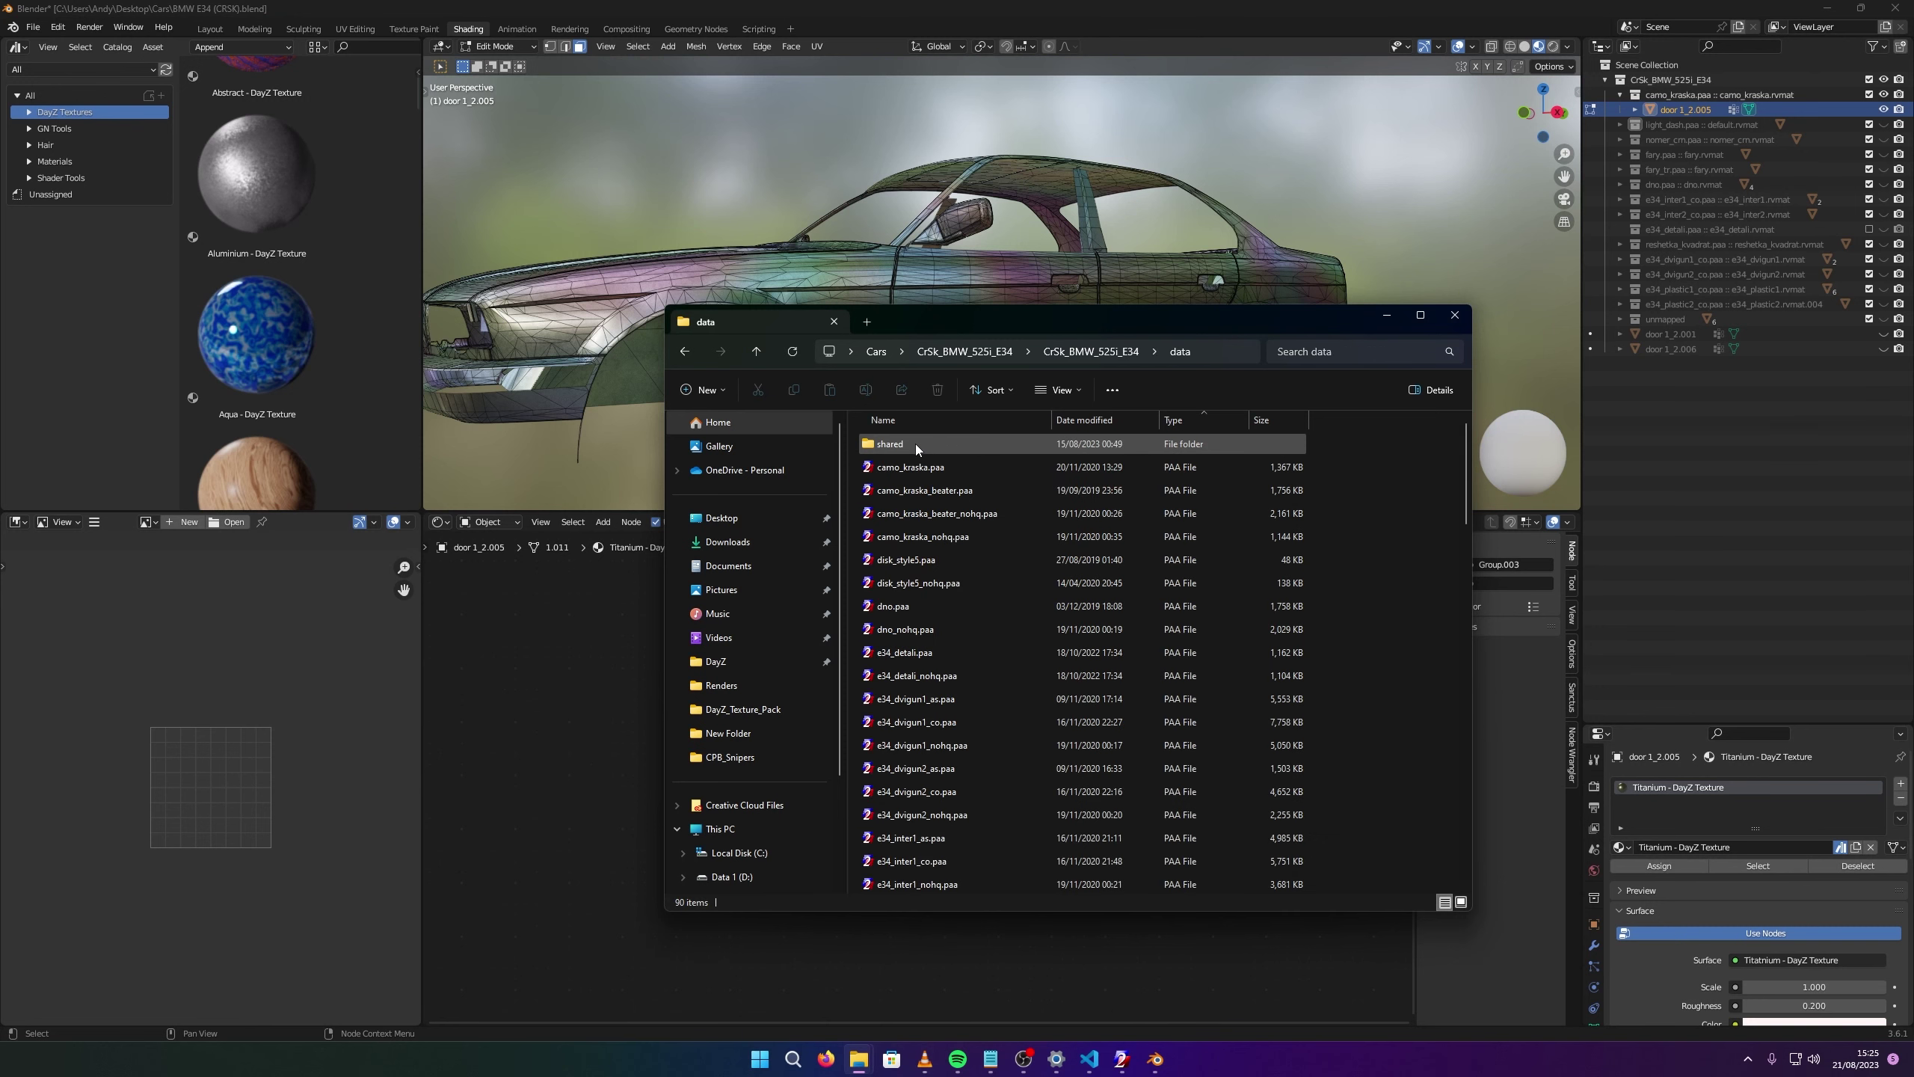
double_click(963, 469)
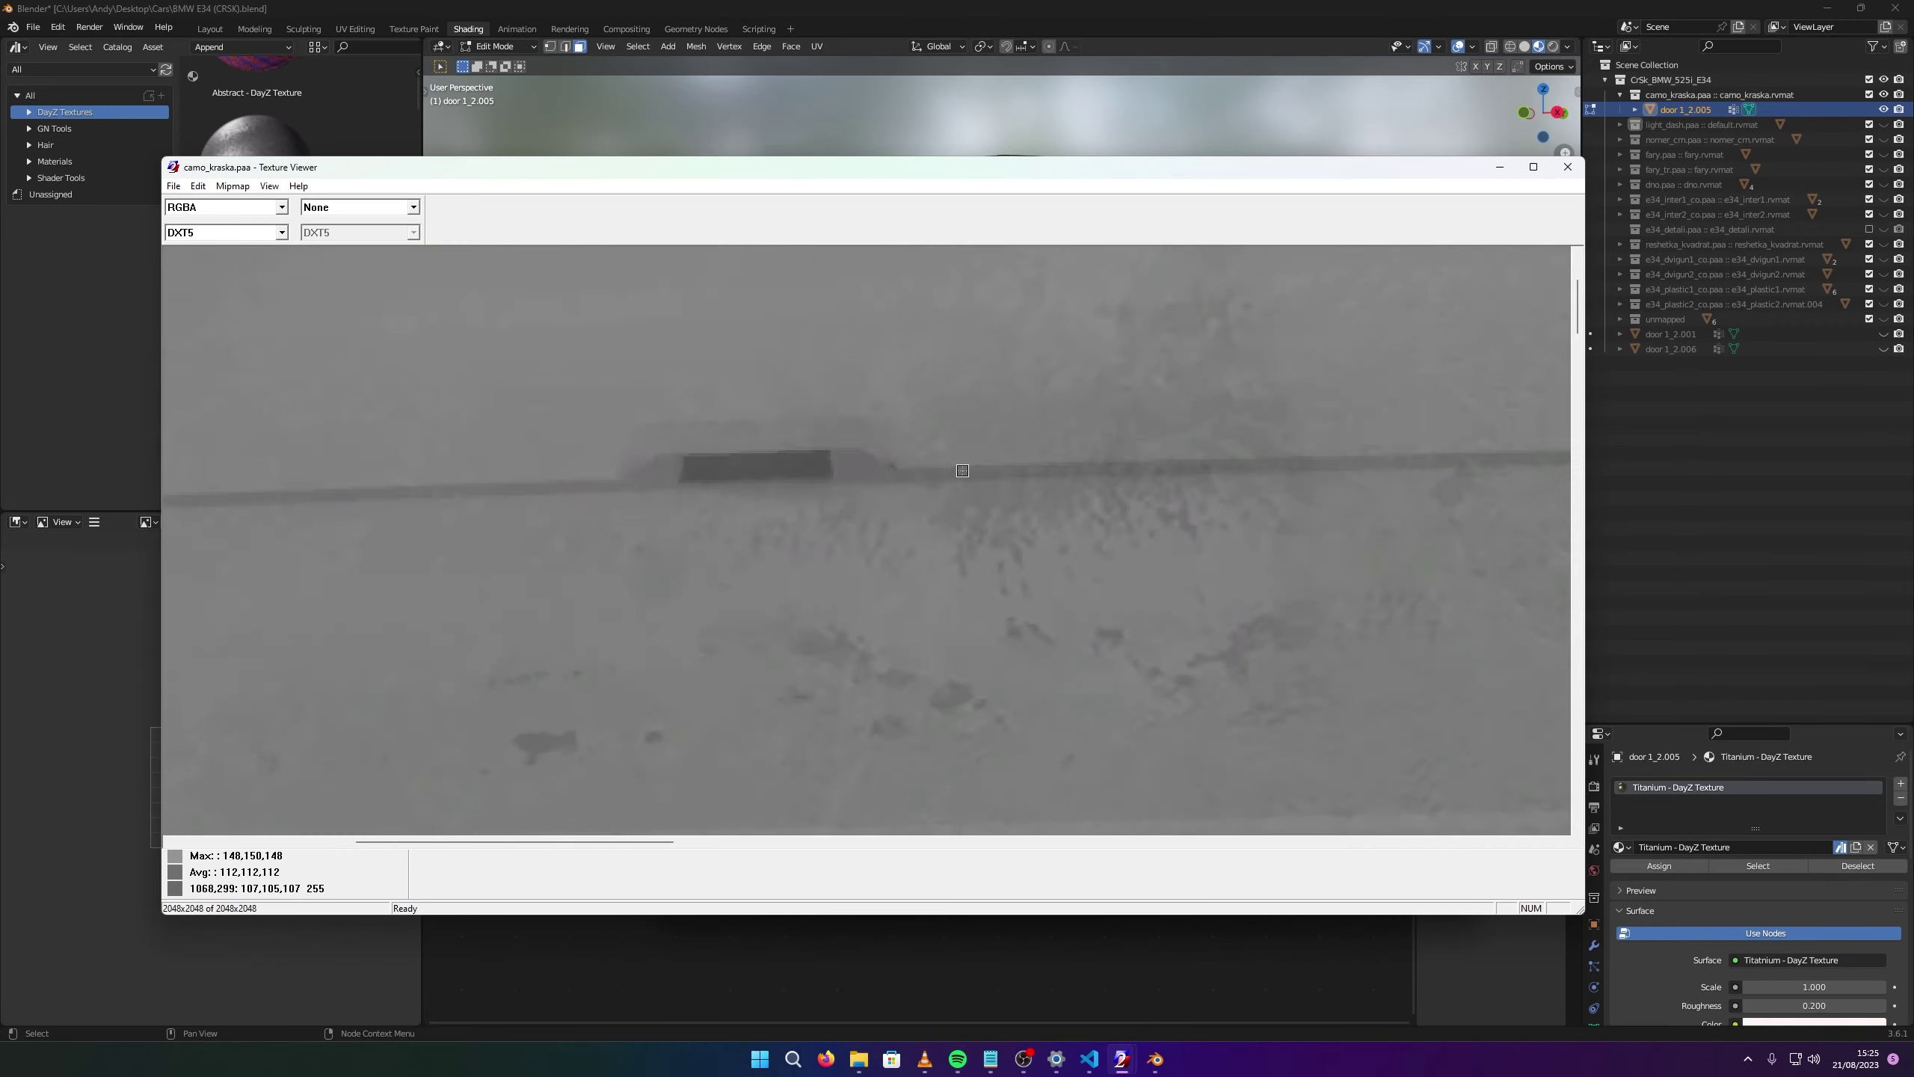
Zoom over the whole camo_kraska.paa texture sheet and shift the viewer aside to inspect it.
scroll(963, 471, down, 4)
scroll(549, 302, up, 2)
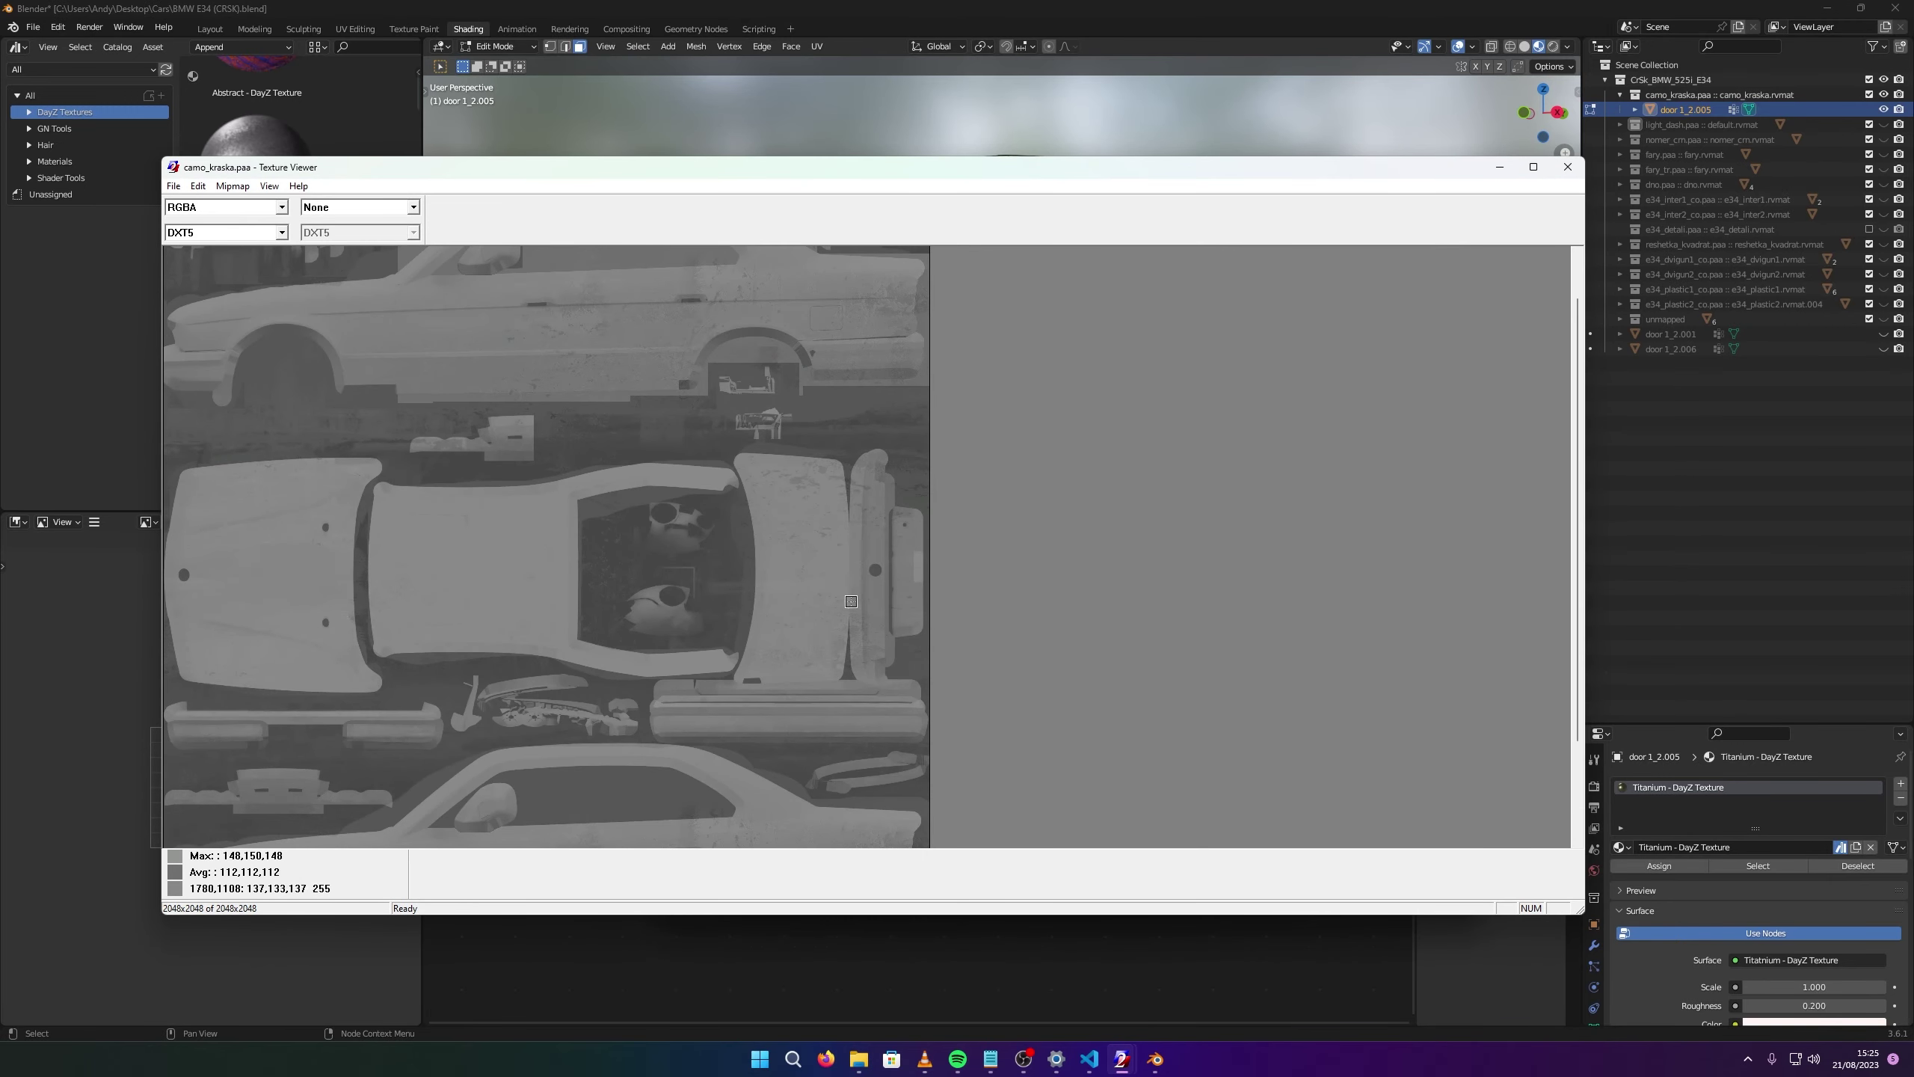
drag(852, 178, 1159, 166)
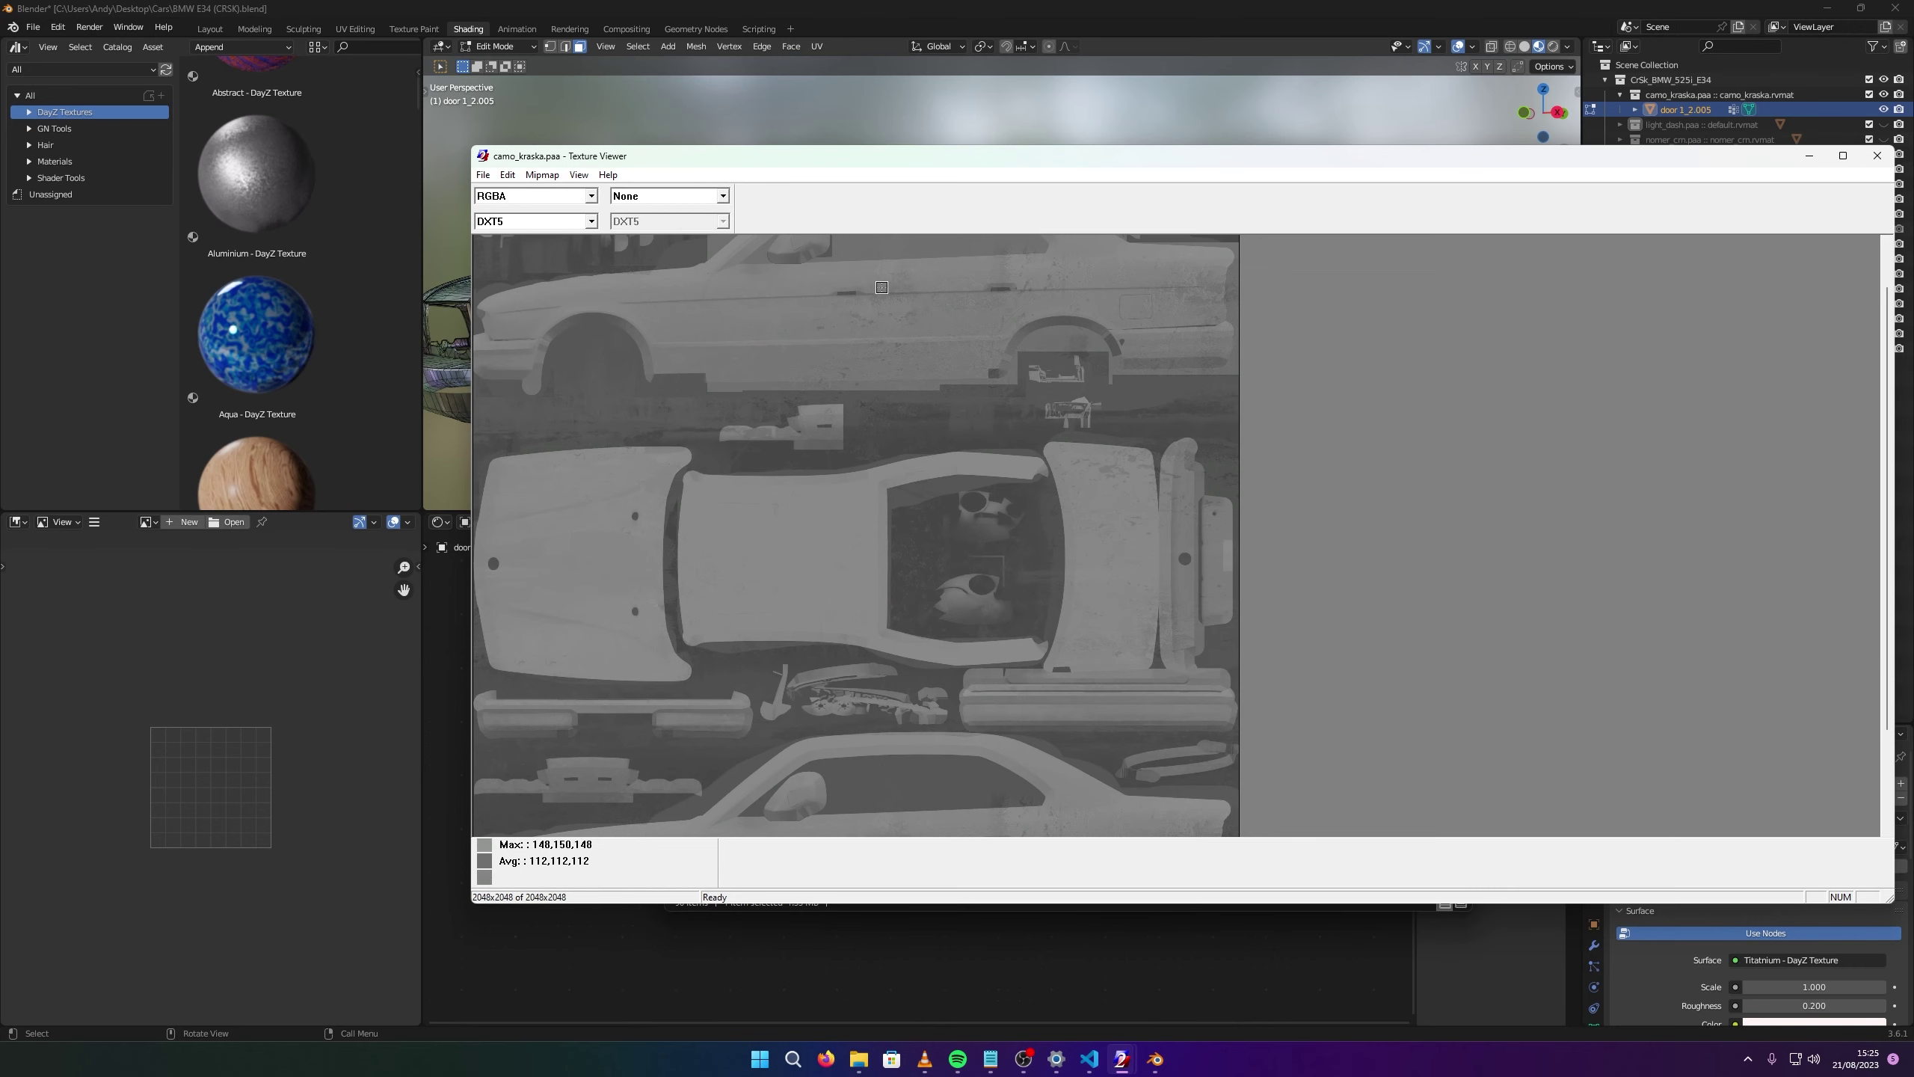
scroll(1055, 415, up, 2)
scroll(1225, 499, down, 2)
scroll(1224, 500, down, 1)
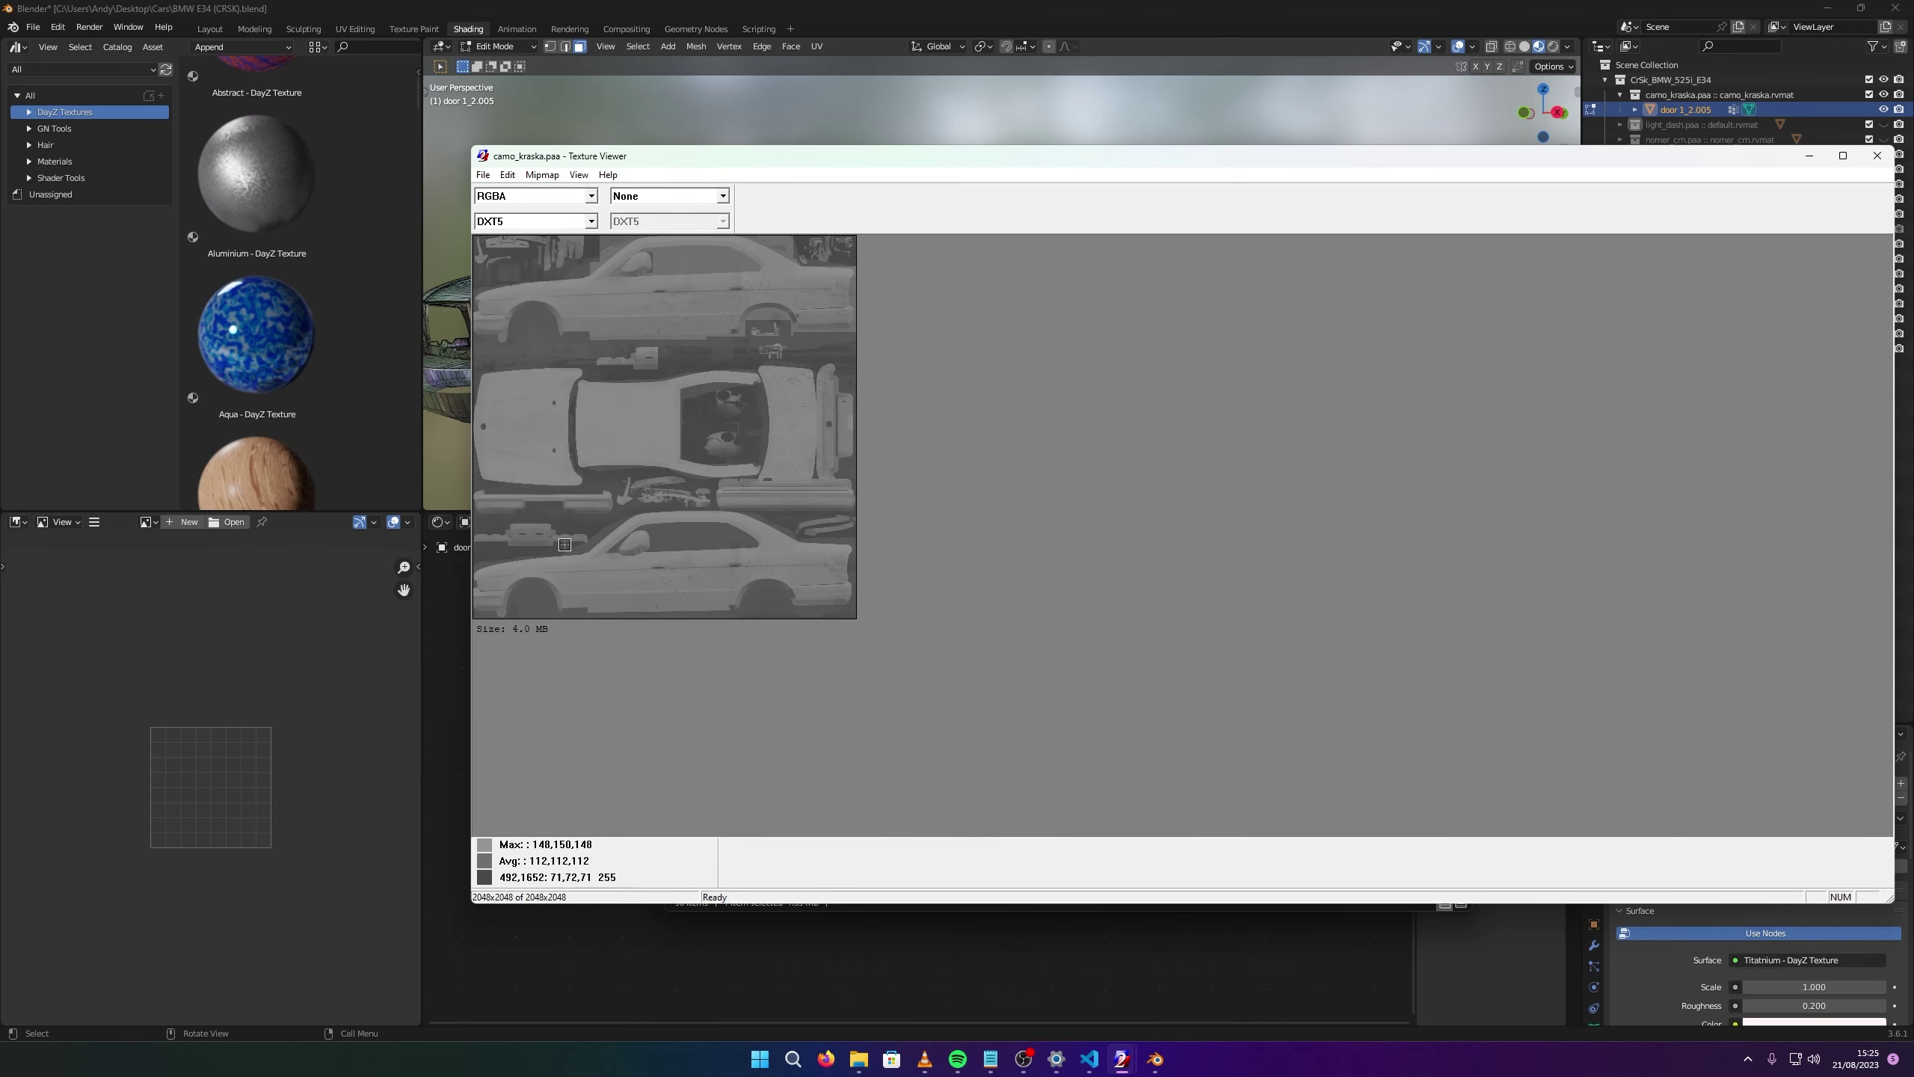
Return to Blender and unhide all the previously hidden car parts.
click(1808, 156)
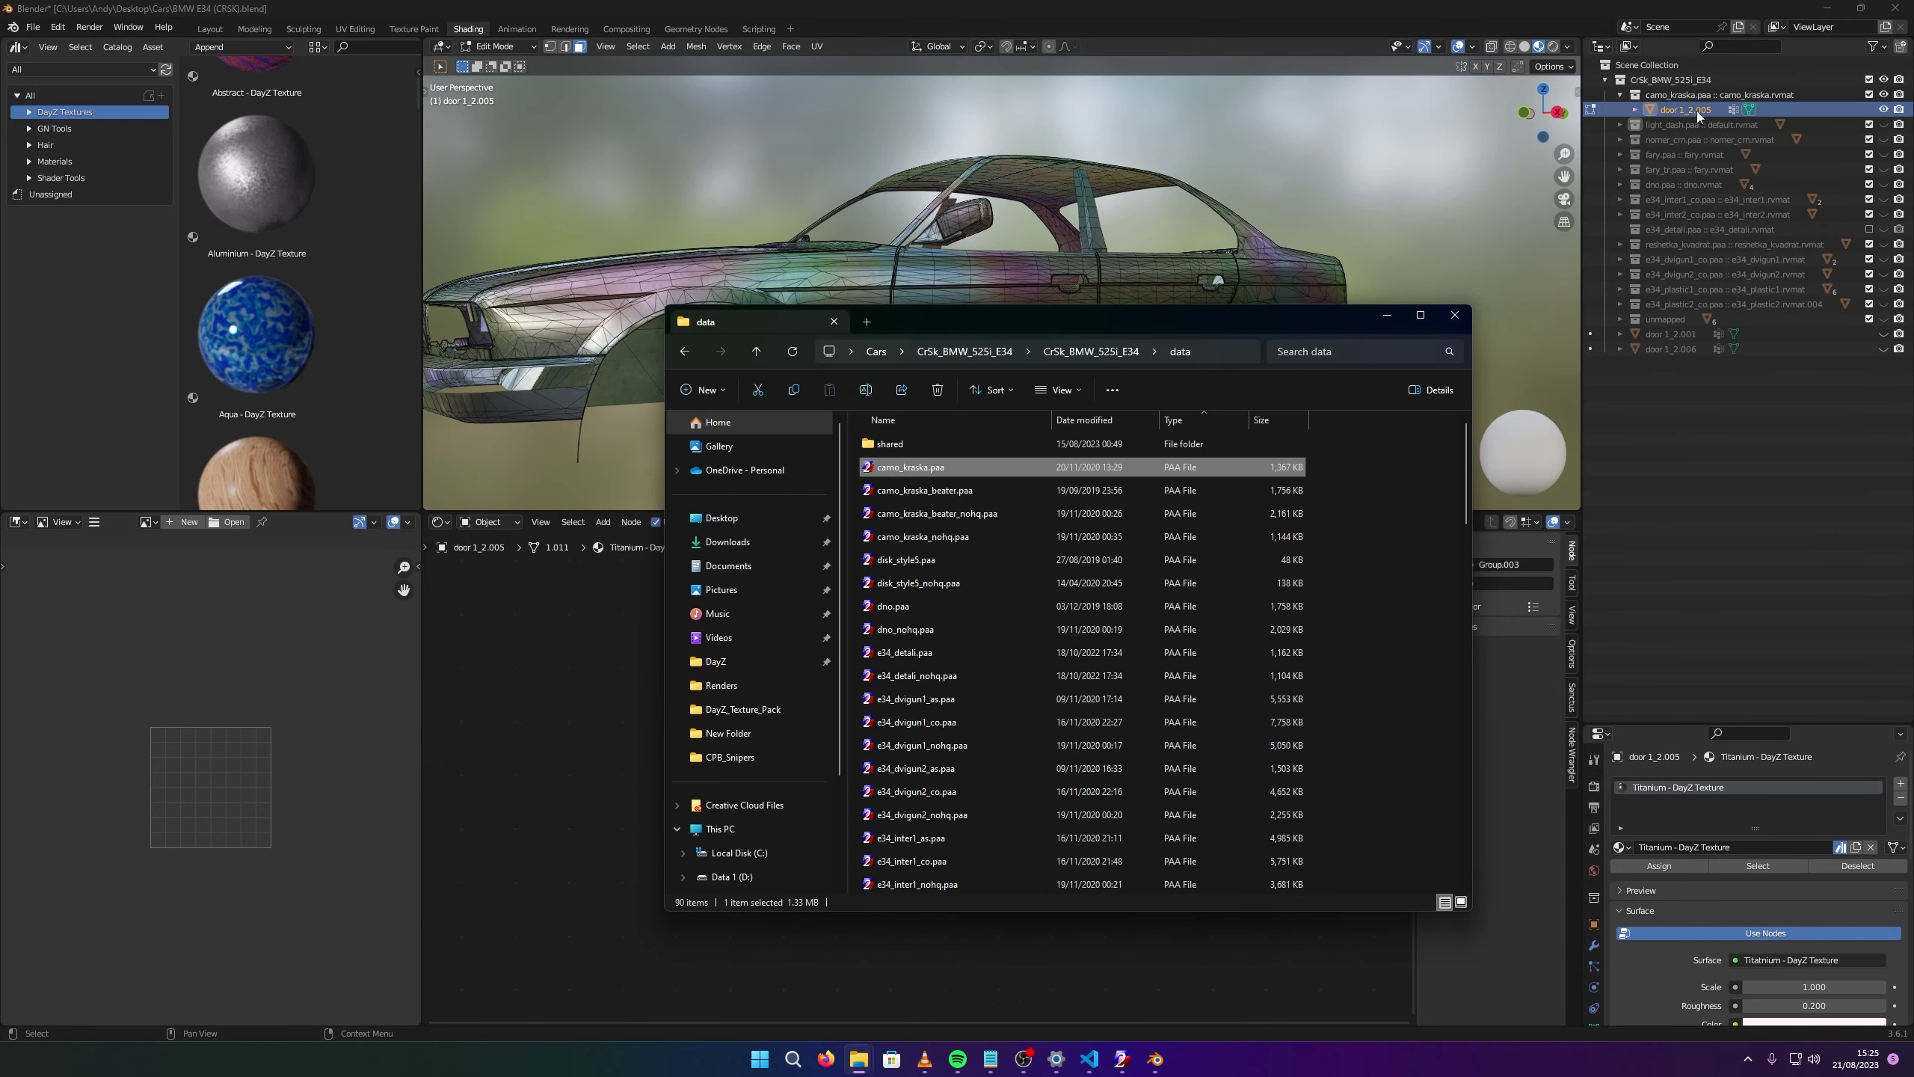
click(1628, 108)
drag(1543, 113, 1508, 144)
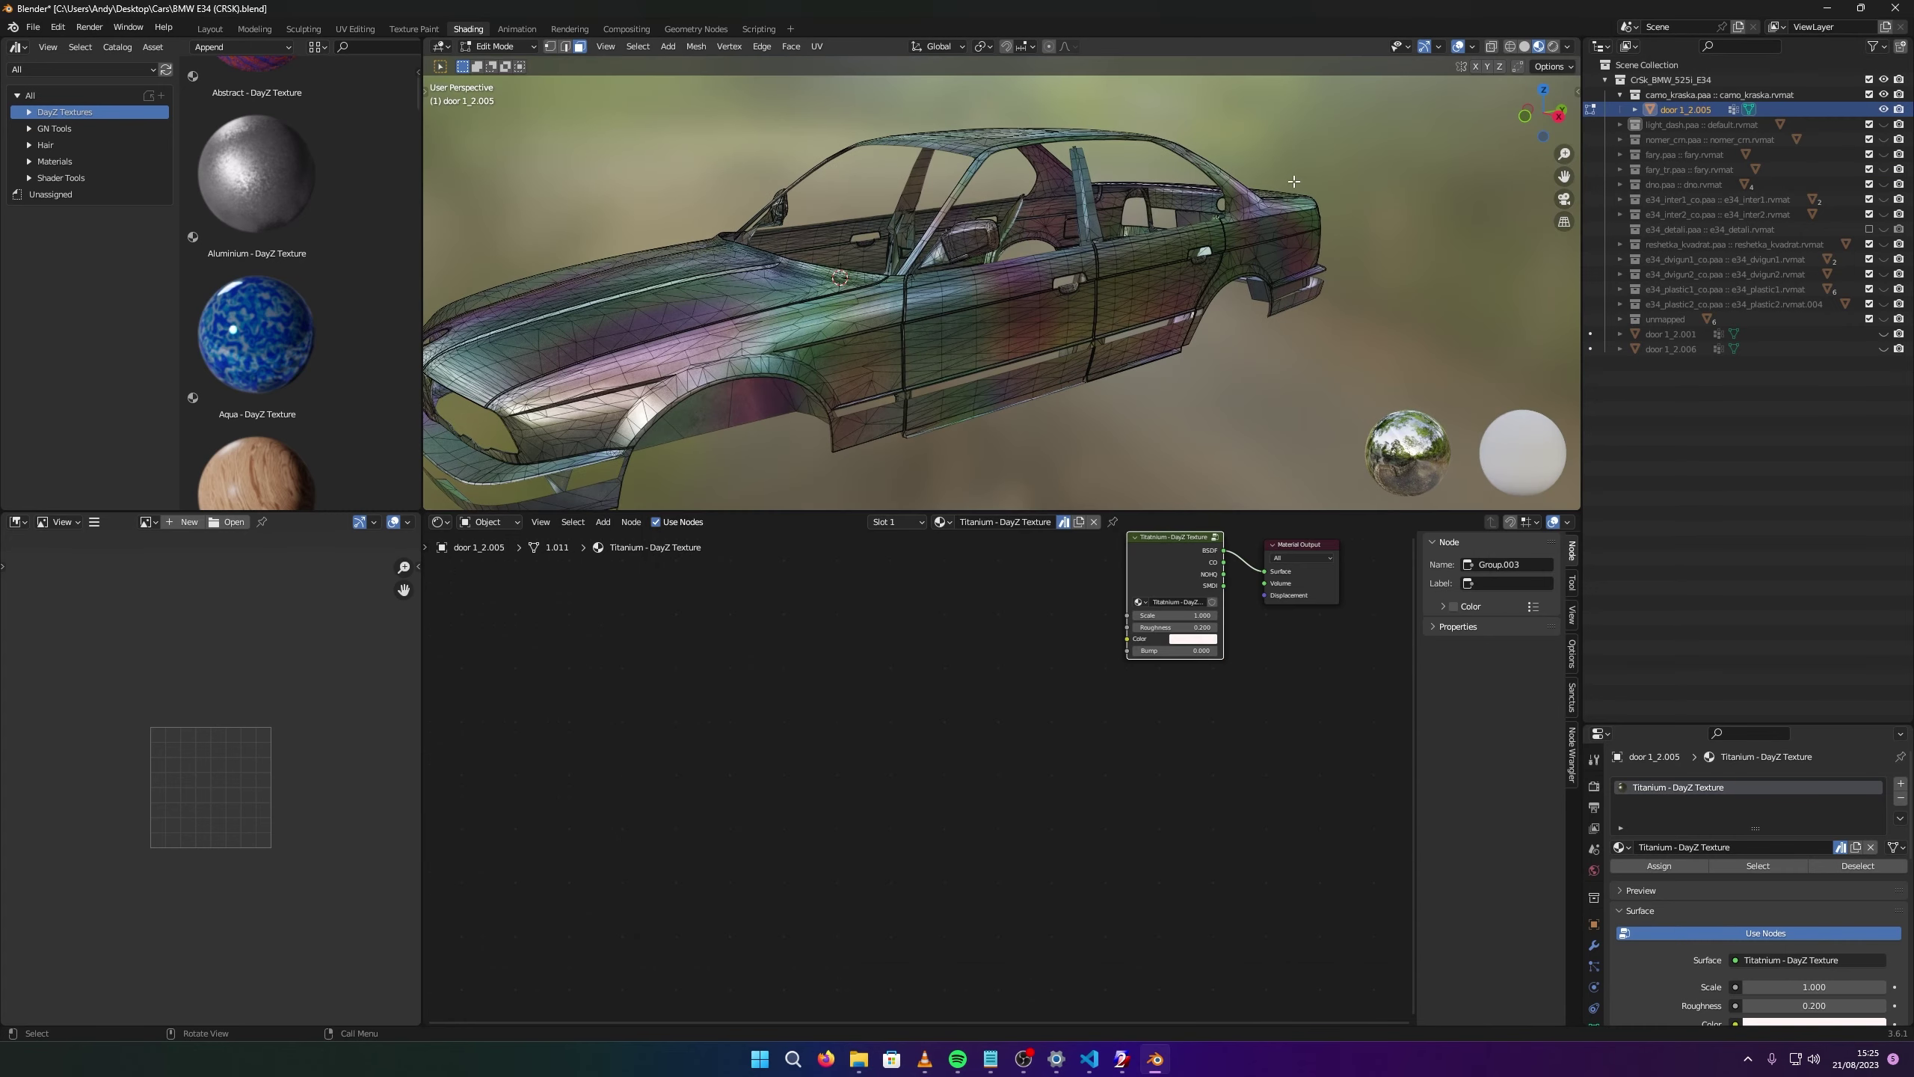
drag(1883, 124, 1884, 319)
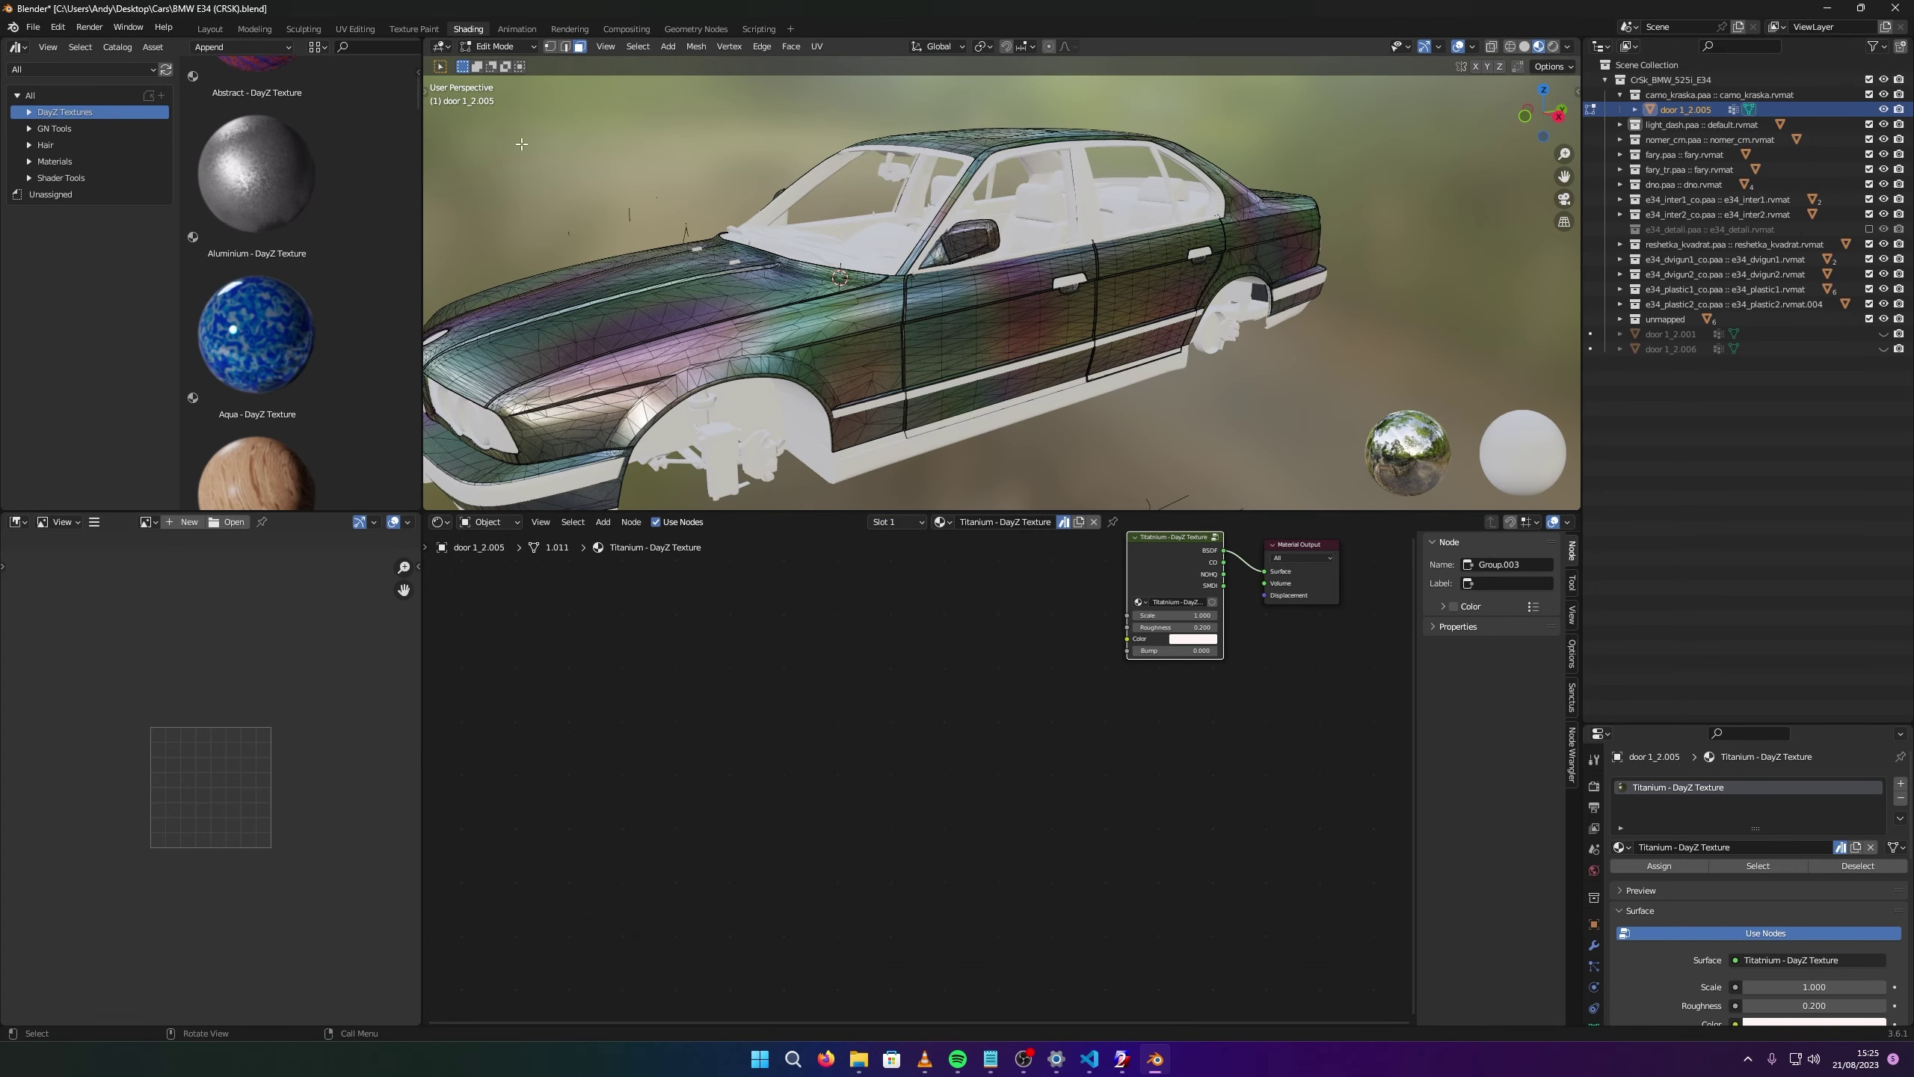
scroll(257, 315, down, 8)
scroll(258, 303, up, 4)
Apply the Ash Wood material to the interior trim panels in Object Mode.
drag(273, 182, 908, 186)
key(Tab)
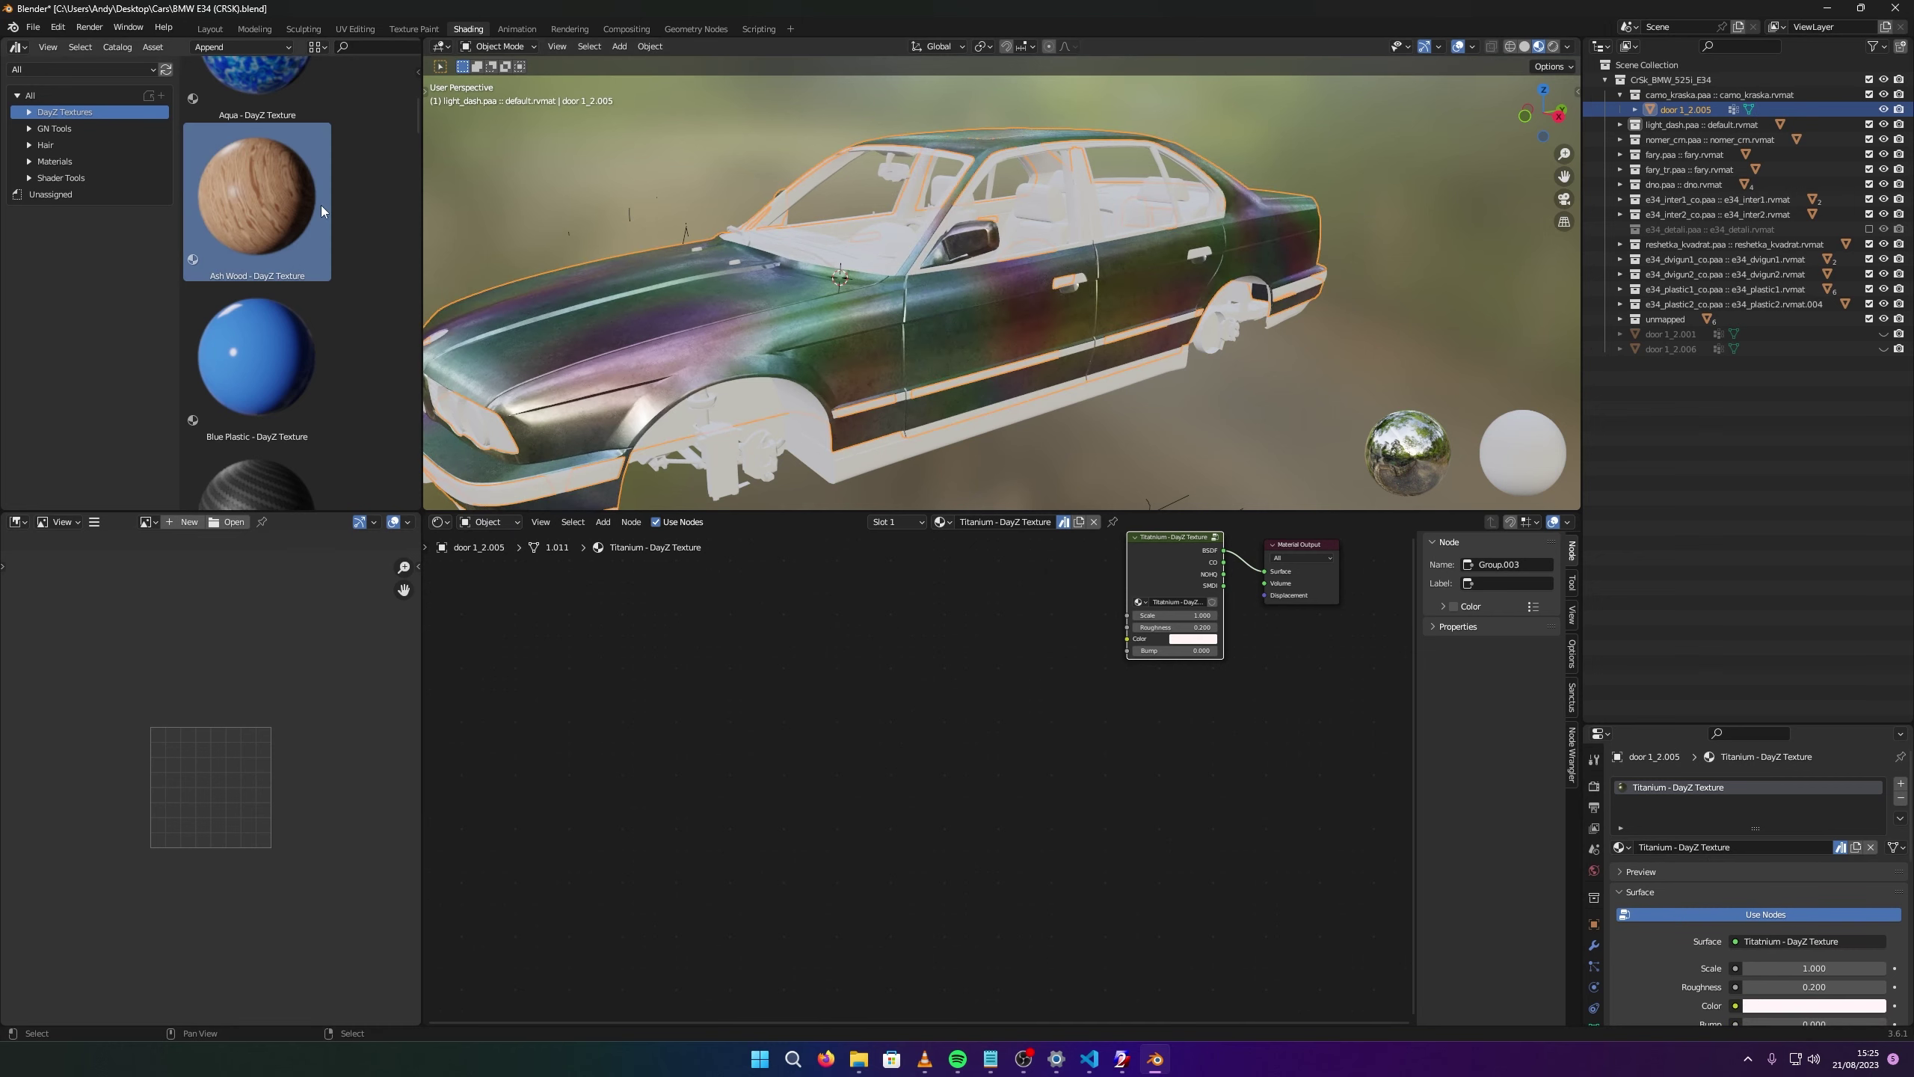
drag(308, 206, 914, 182)
middle_drag(802, 109, 979, 270)
scroll(895, 185, up, 5)
scroll(974, 121, down, 5)
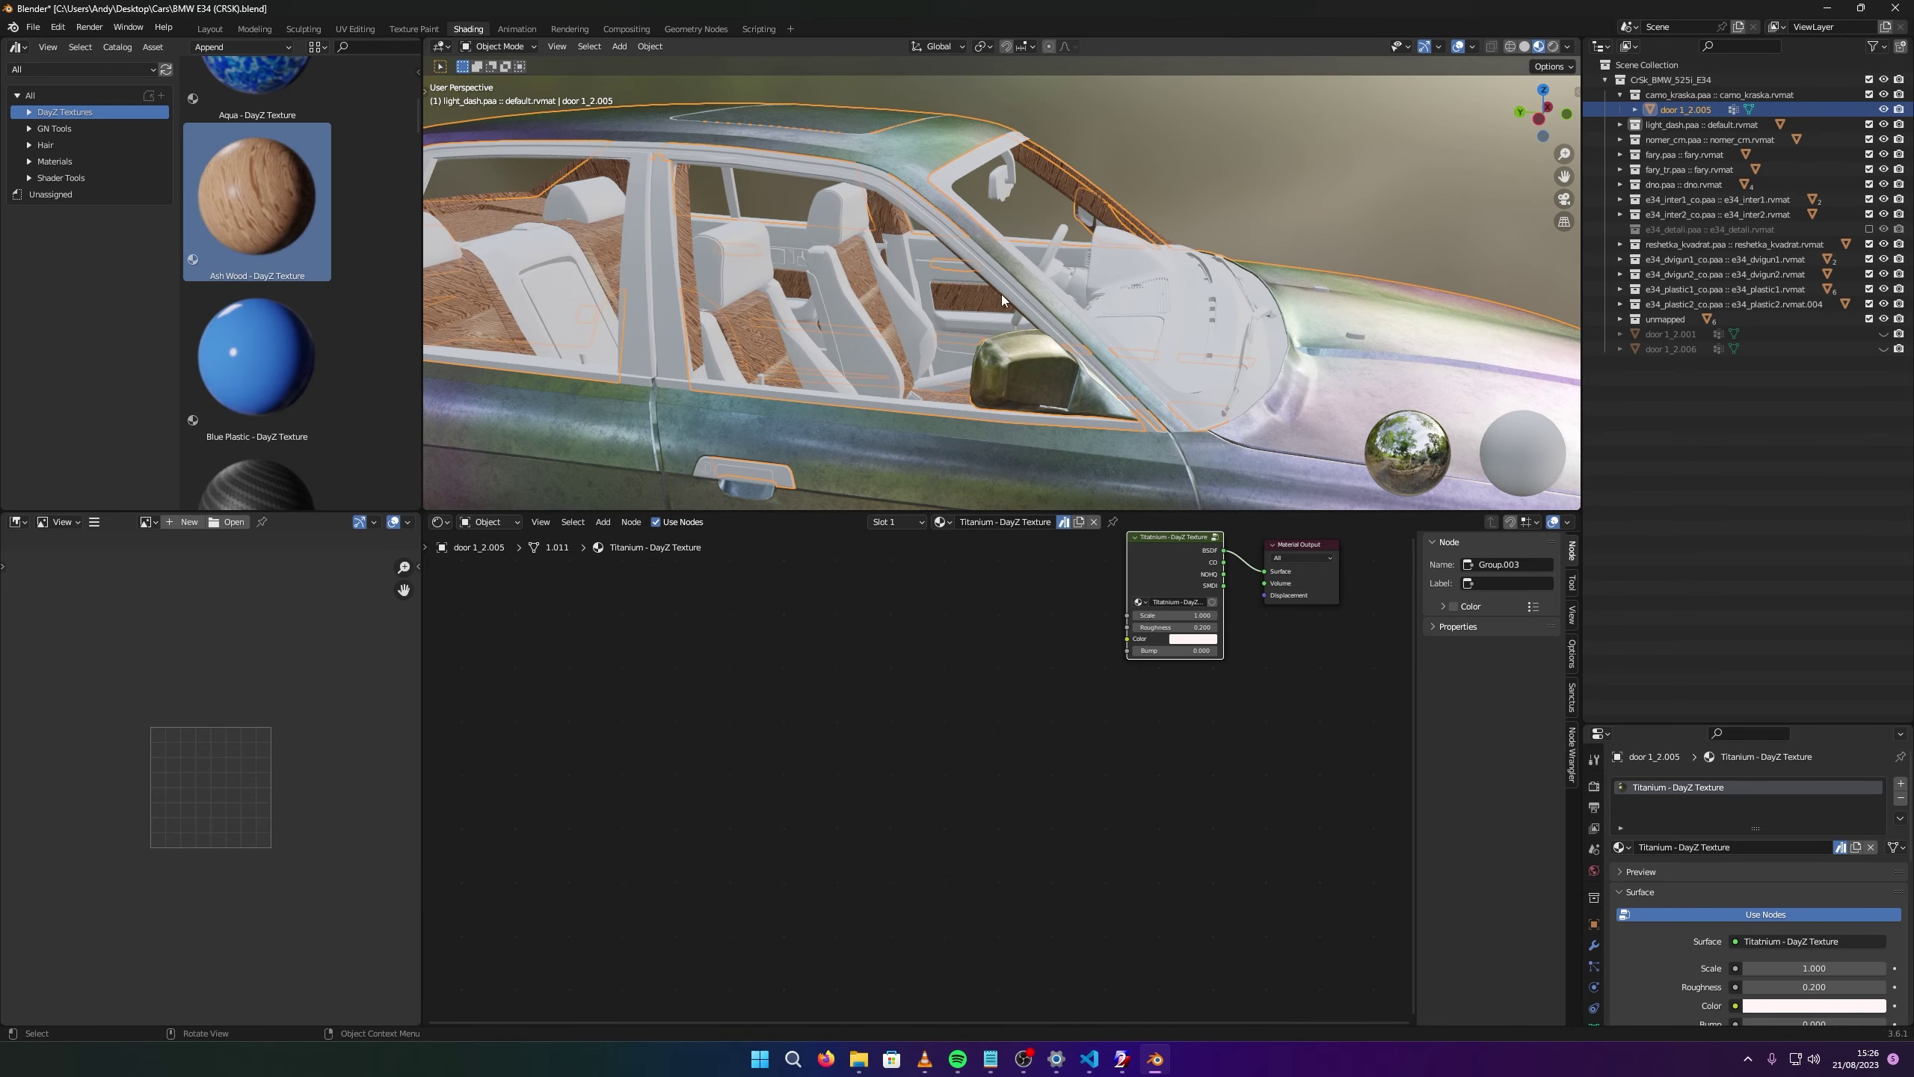
click(860, 272)
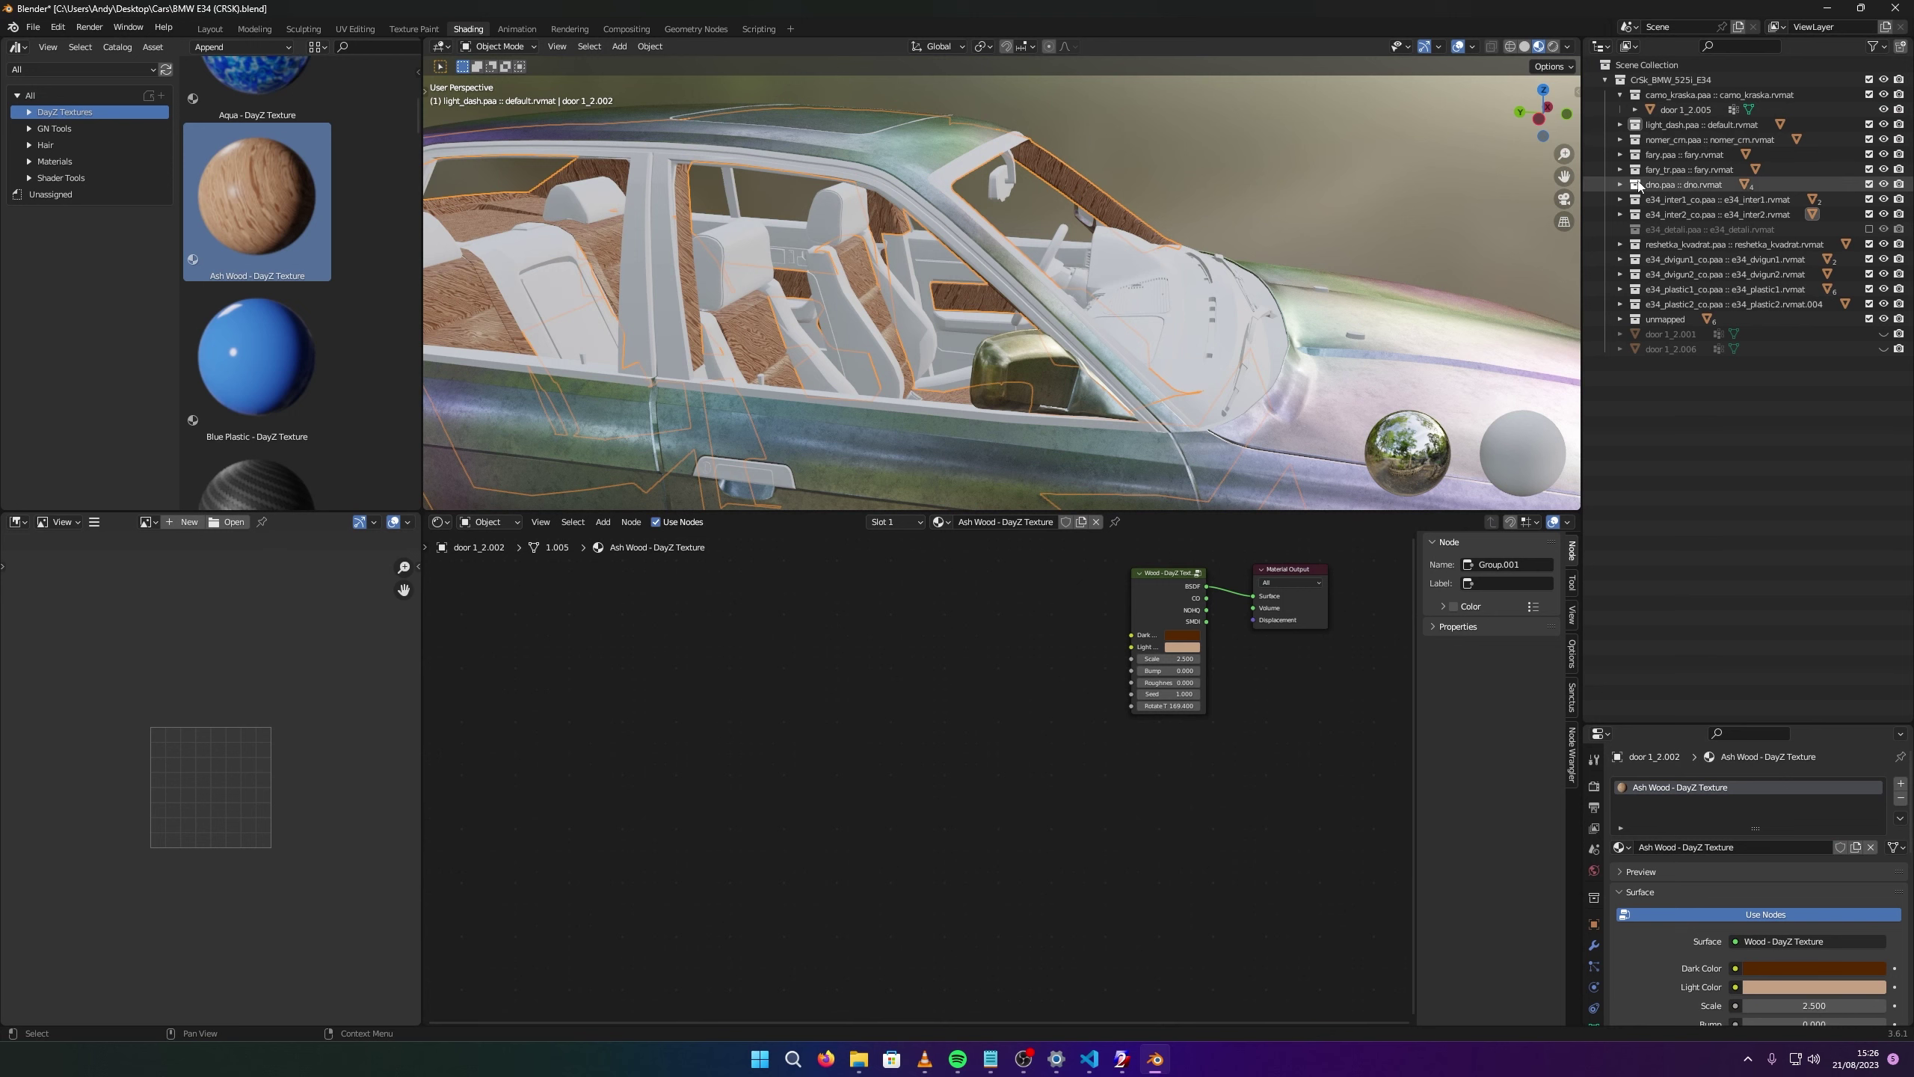
Hide the exterior and grey interior parts, leaving only wooden door 1_2.002 visible.
click(1621, 215)
click(1698, 215)
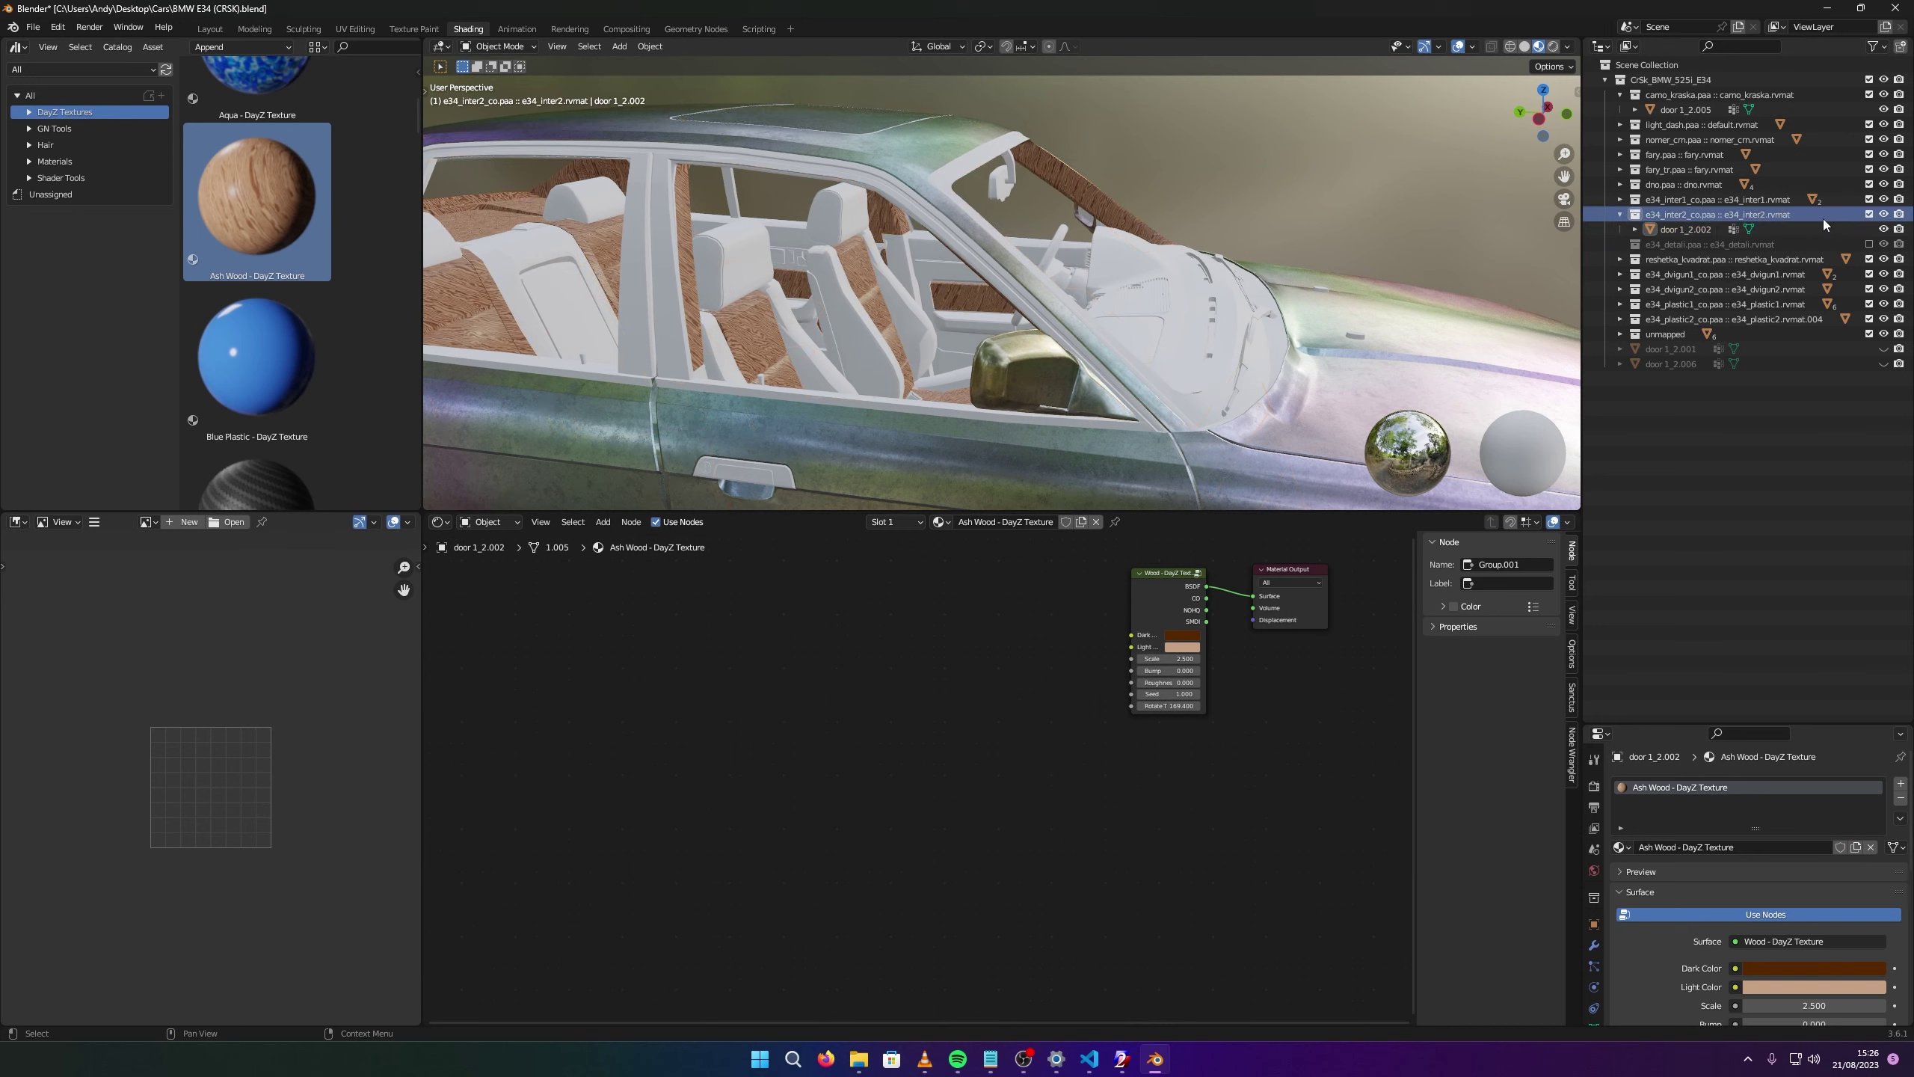
click(1884, 215)
click(1685, 230)
scroll(769, 338, up, 2)
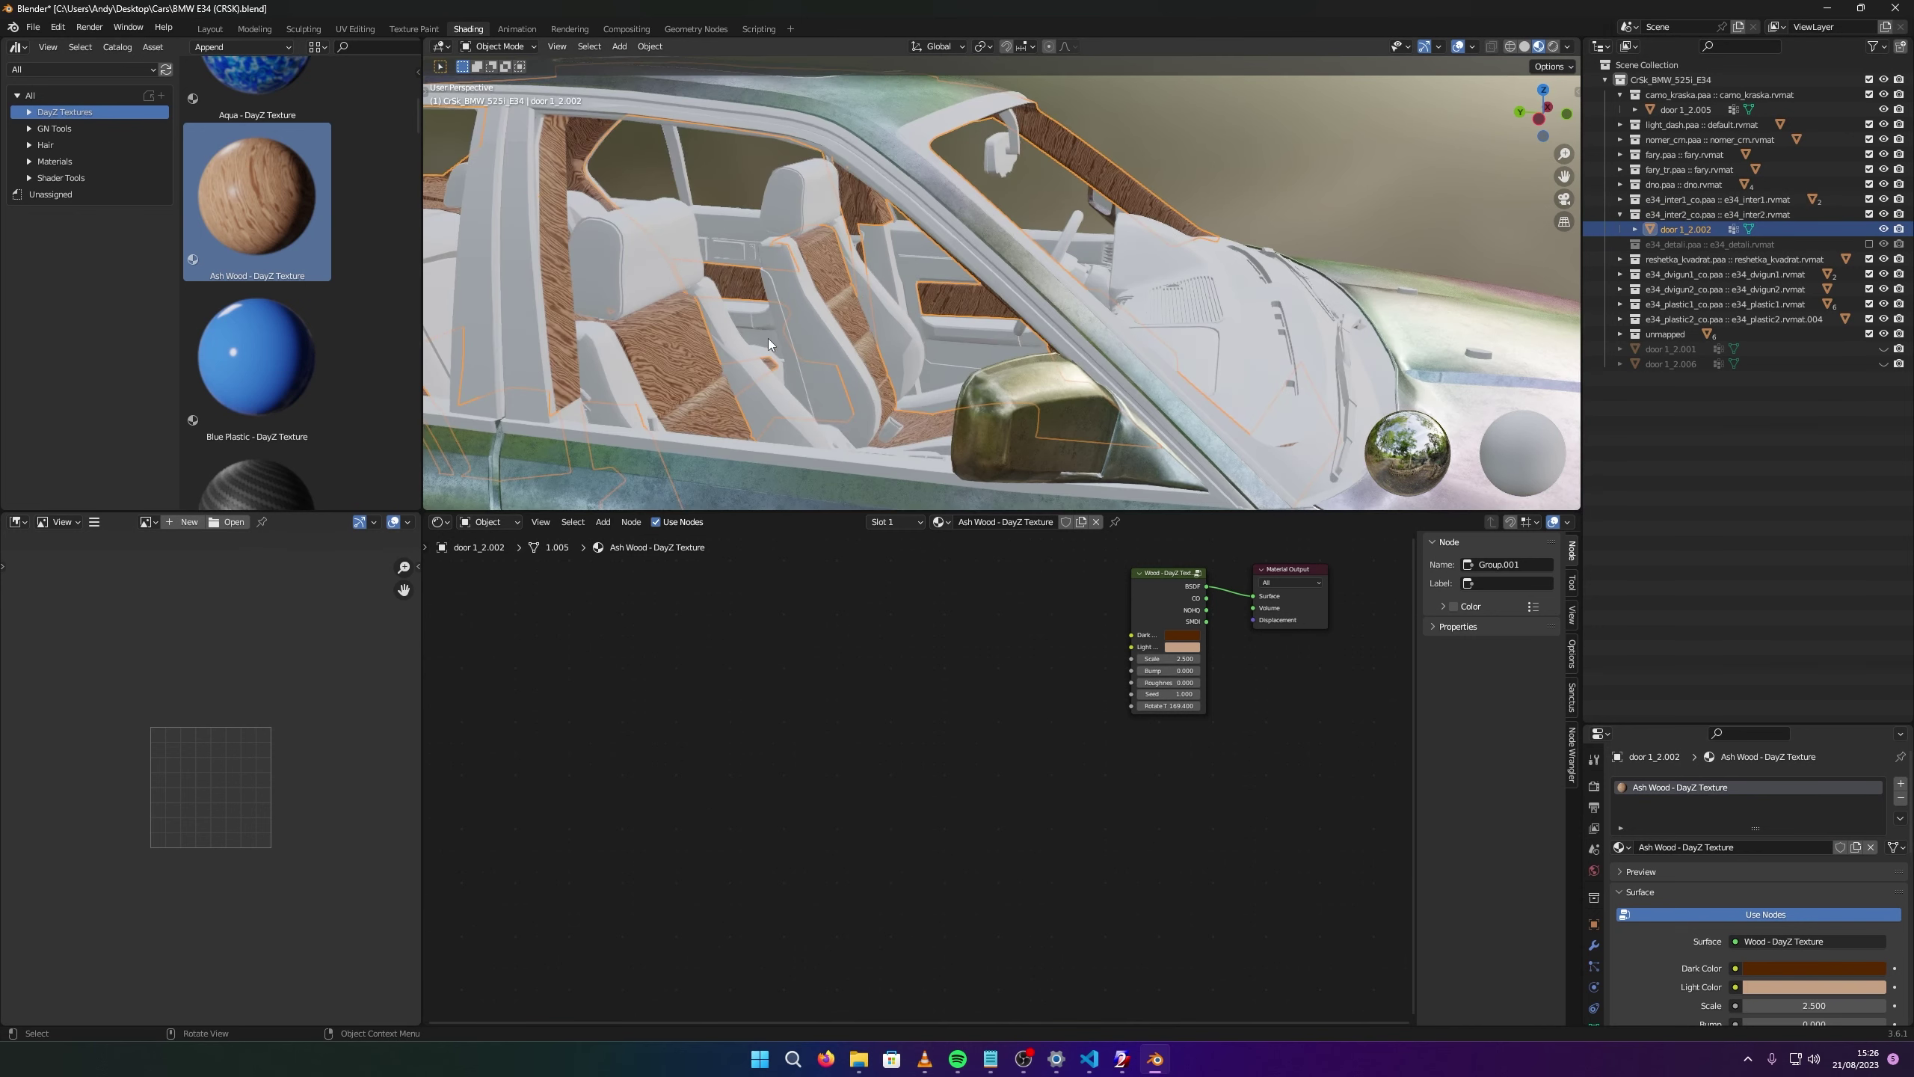
middle_drag(769, 338, 773, 309)
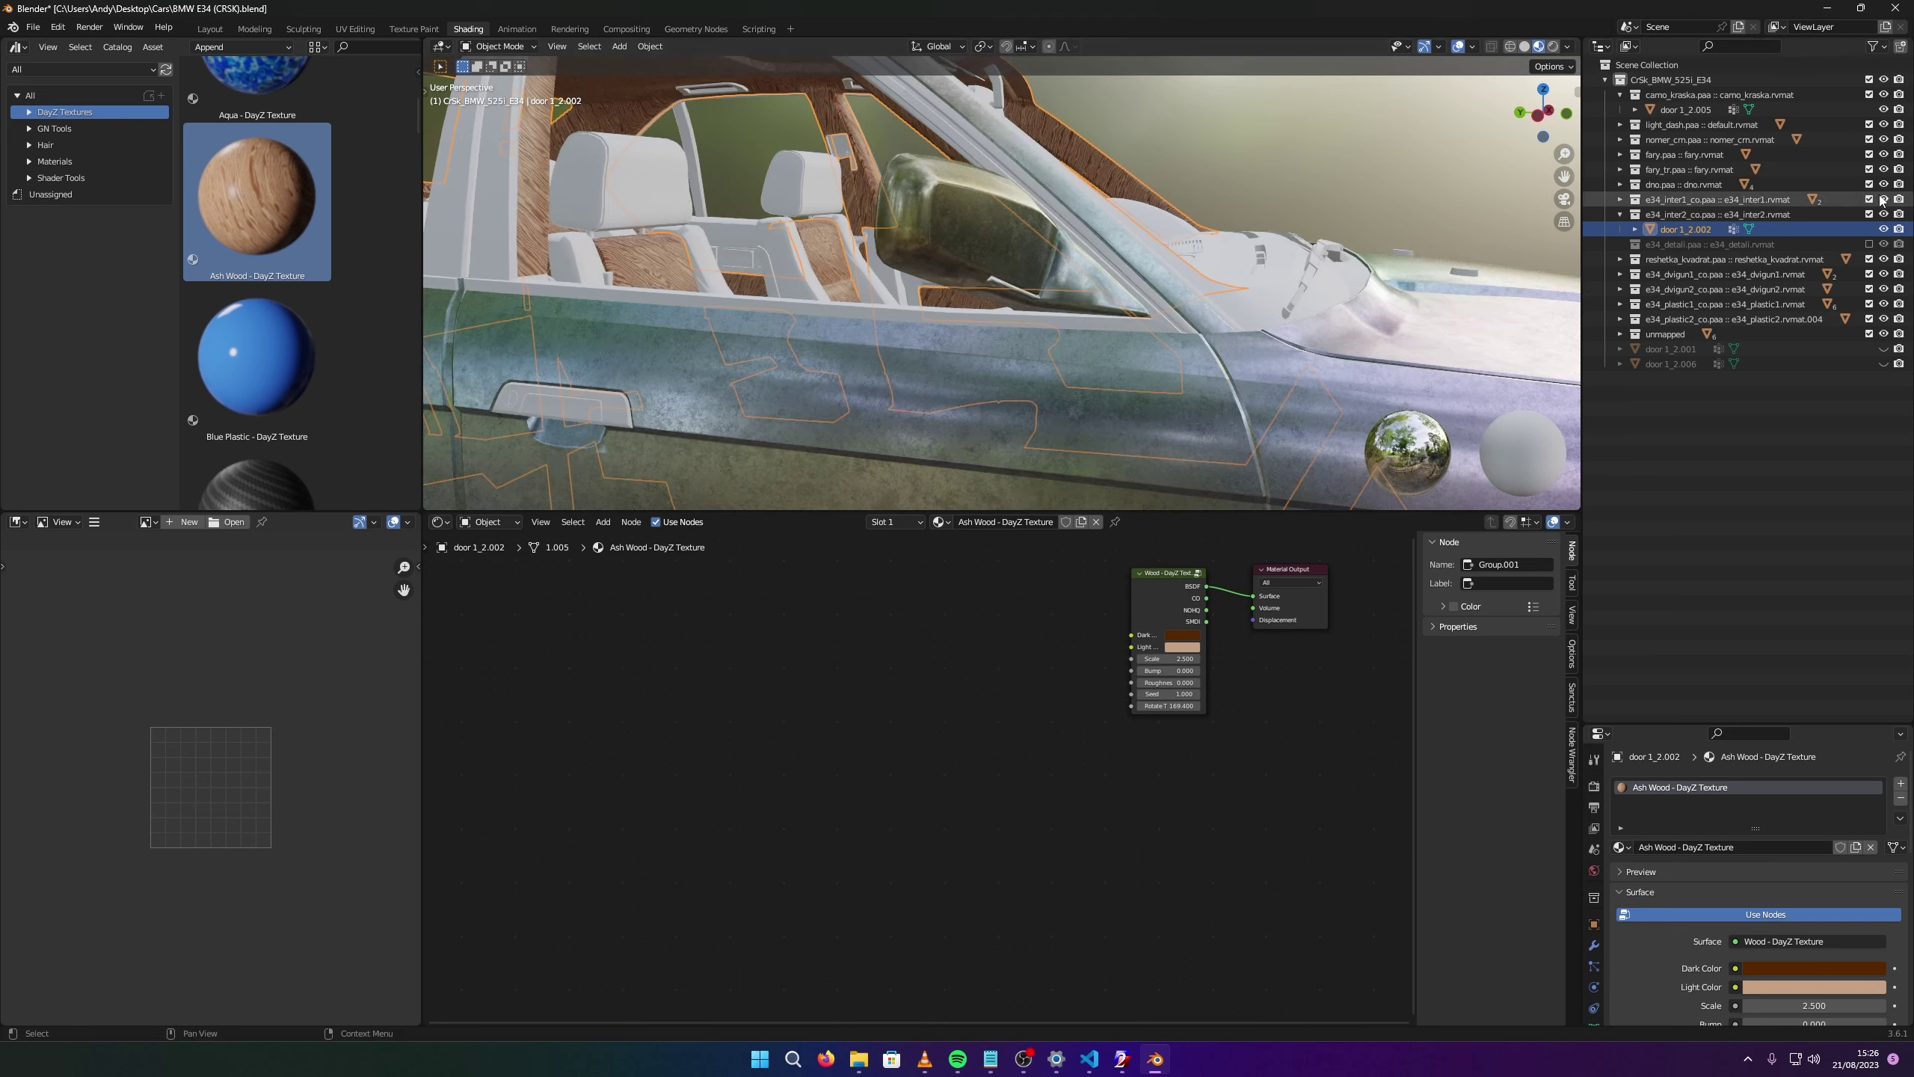
drag(1883, 199, 1884, 94)
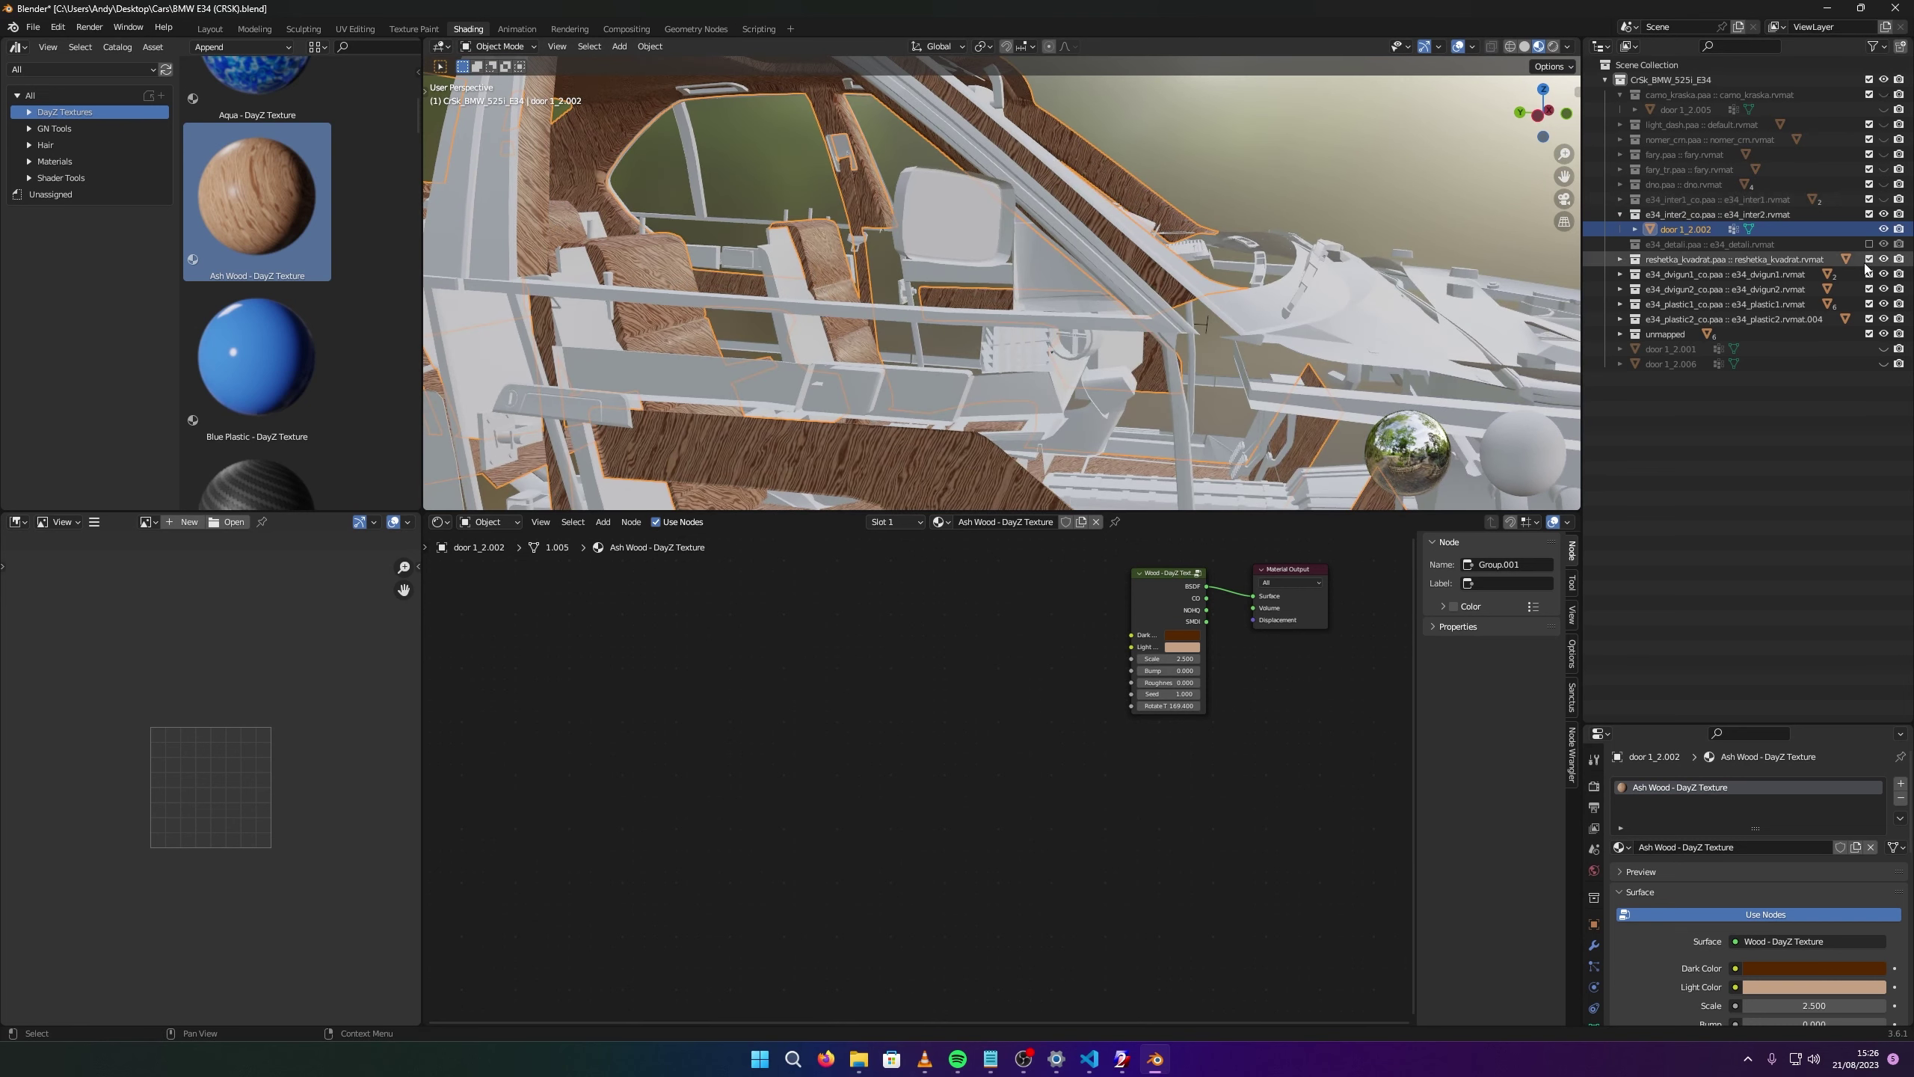
drag(1882, 264, 1884, 333)
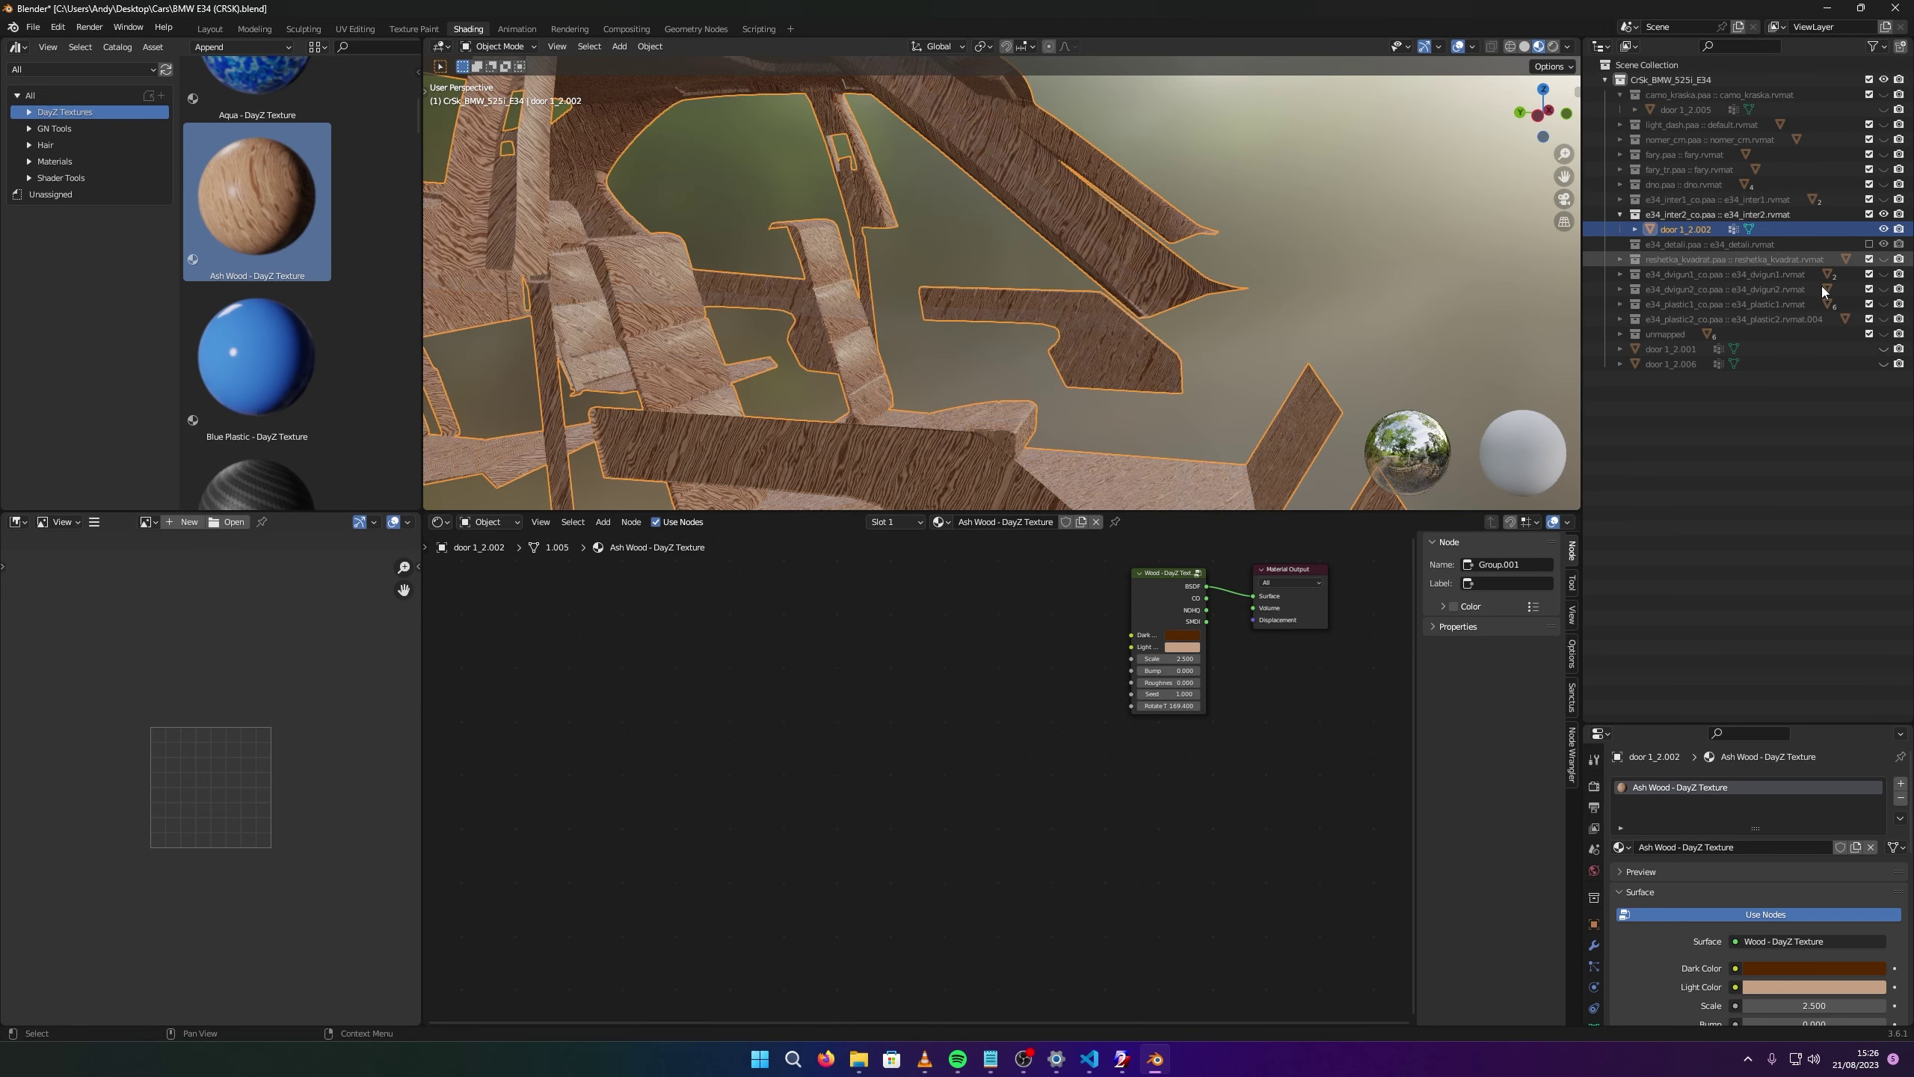
scroll(906, 245, down, 6)
middle_drag(906, 245, 762, 249)
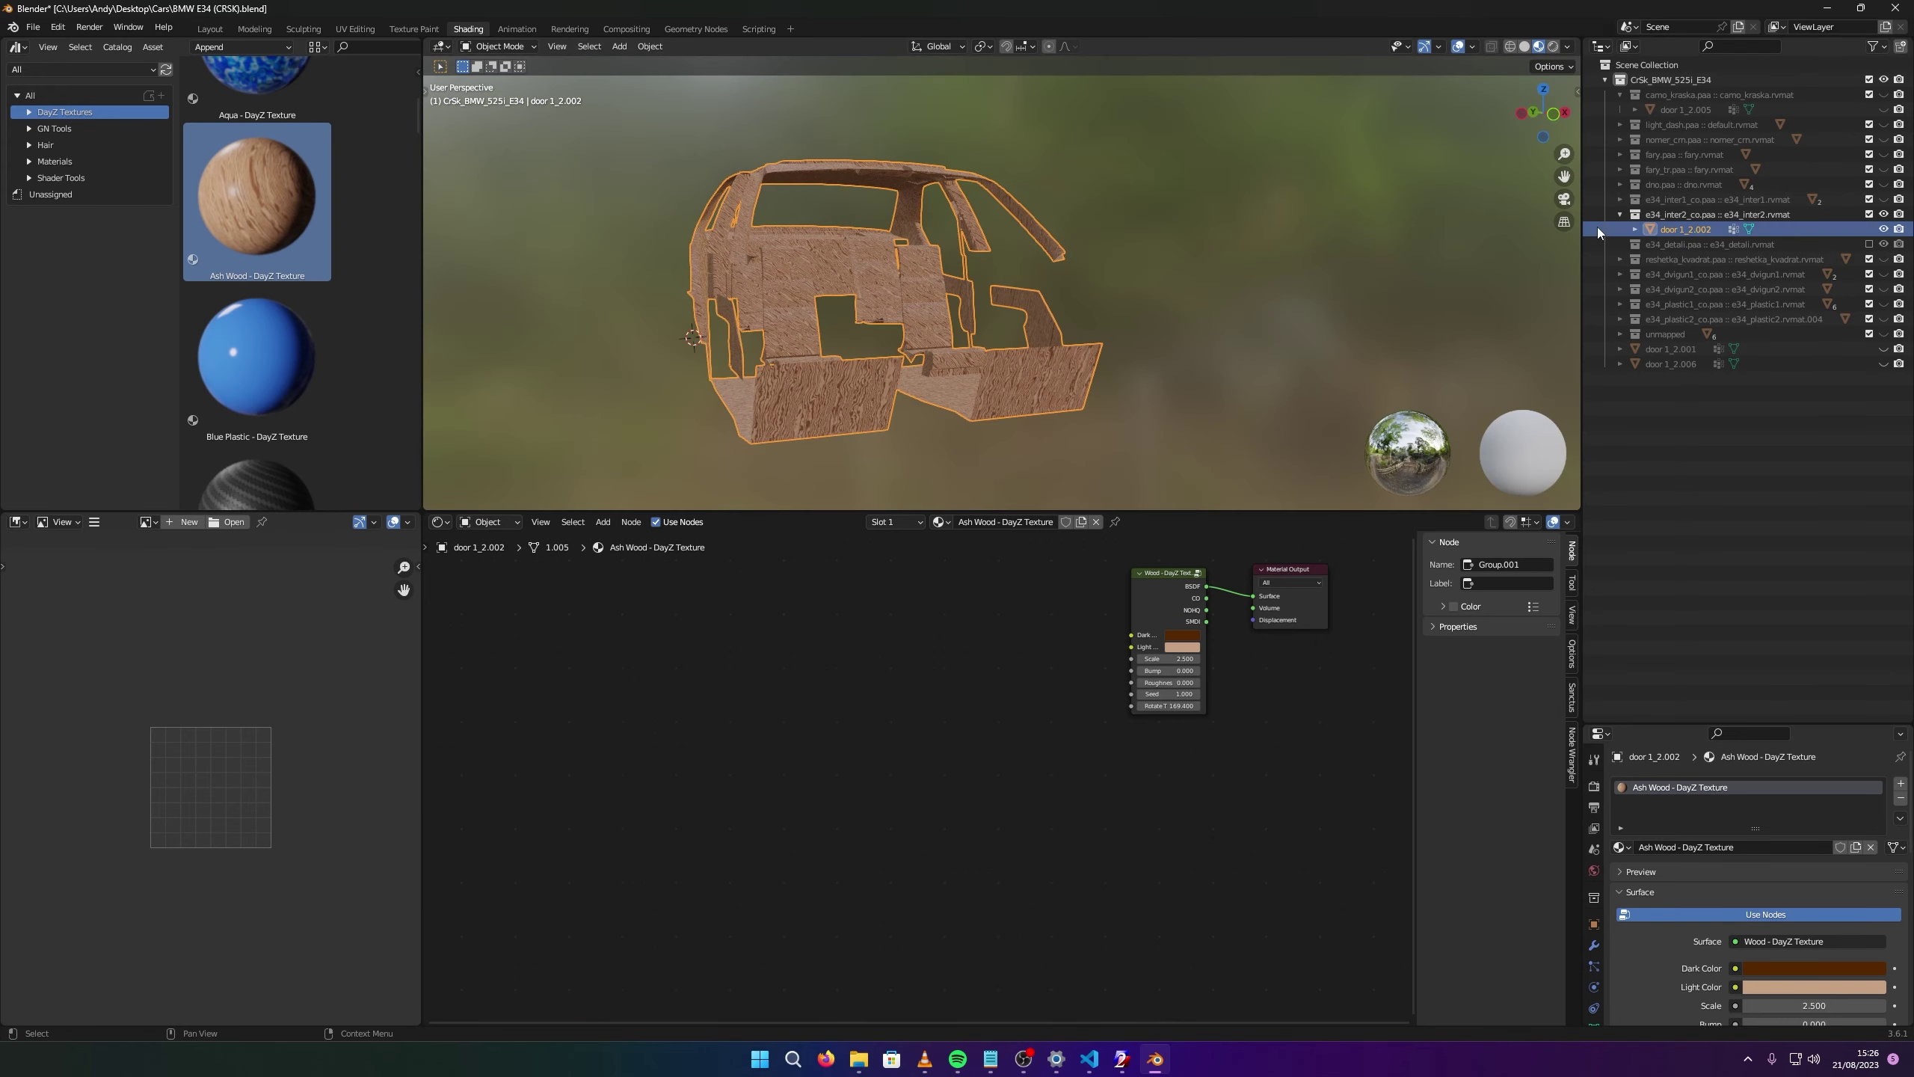
In Edit Mode, select linked faces of both seats, seat base front, left seat panel and floor panel.
key(Tab)
middle_drag(1090, 269, 889, 286)
scroll(1080, 302, up, 2)
key(l)
key(l)
key(l)
key(l)
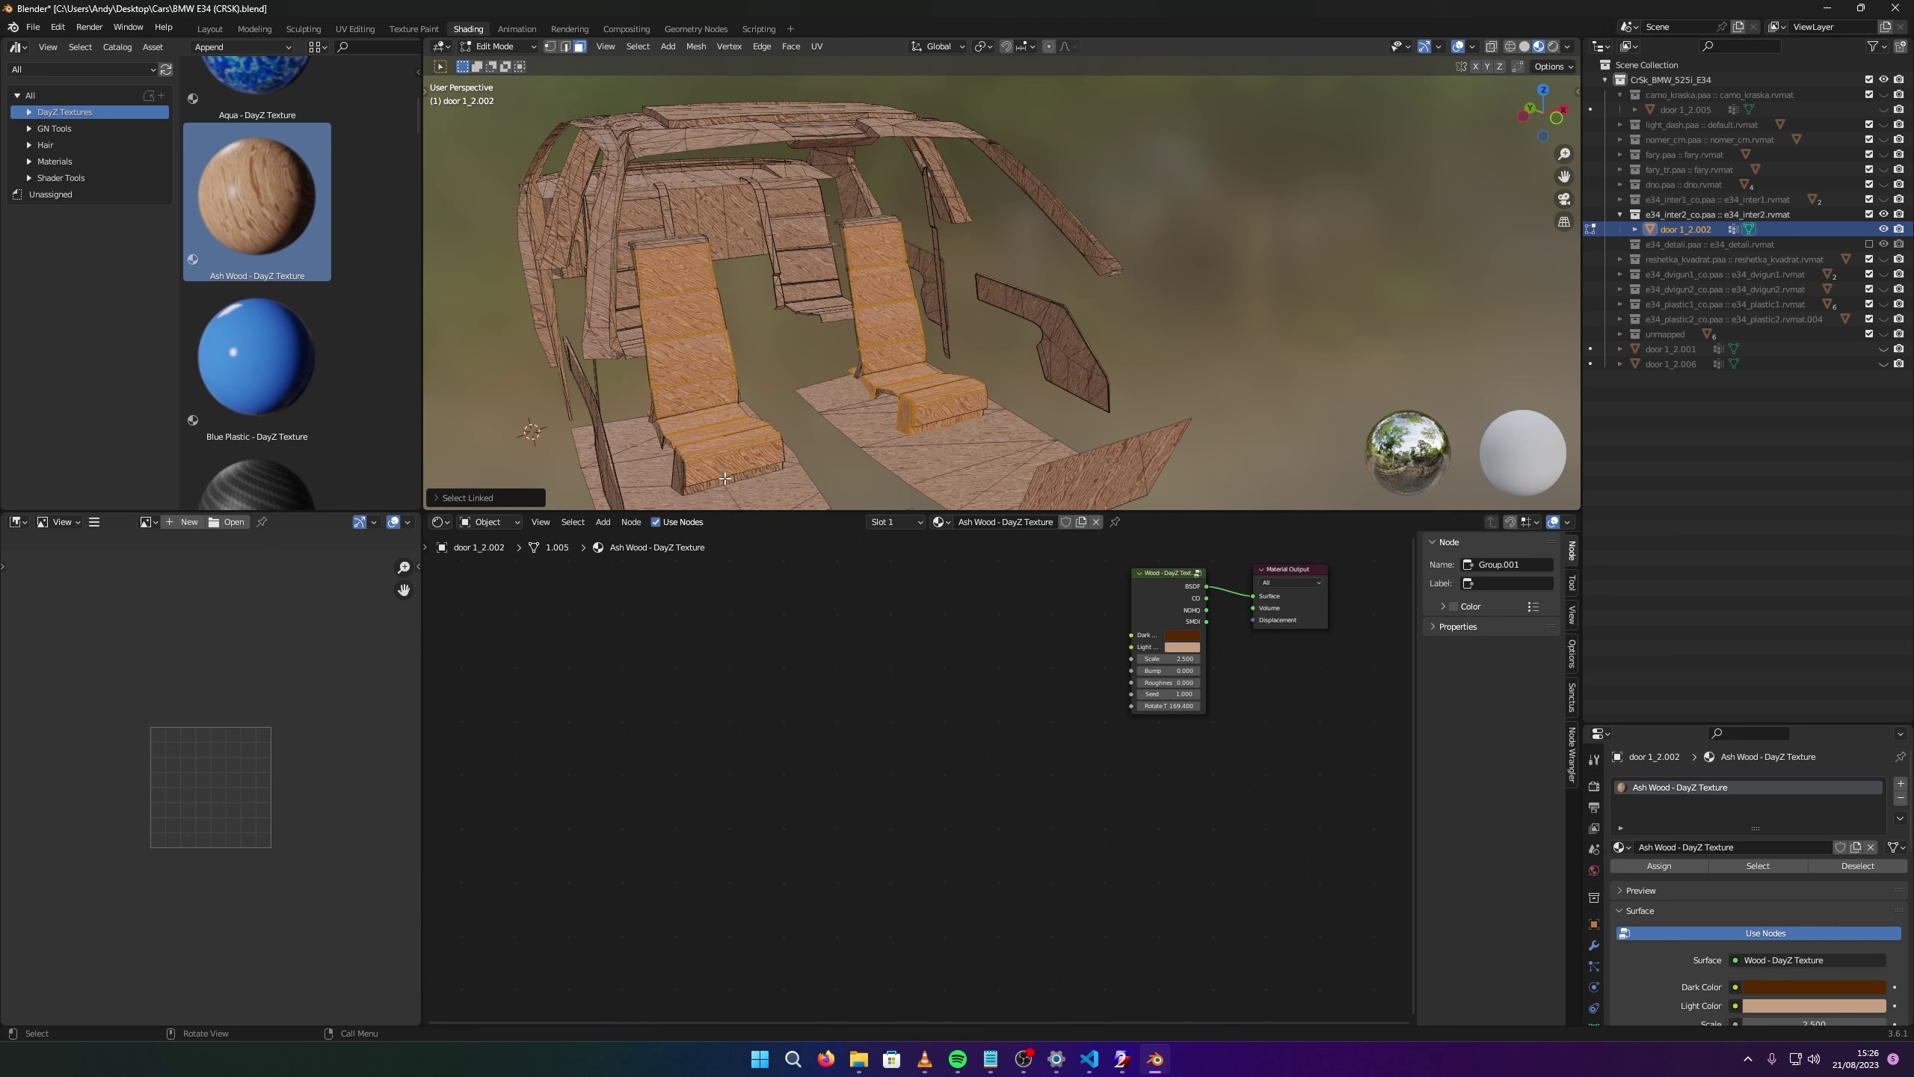
key(l)
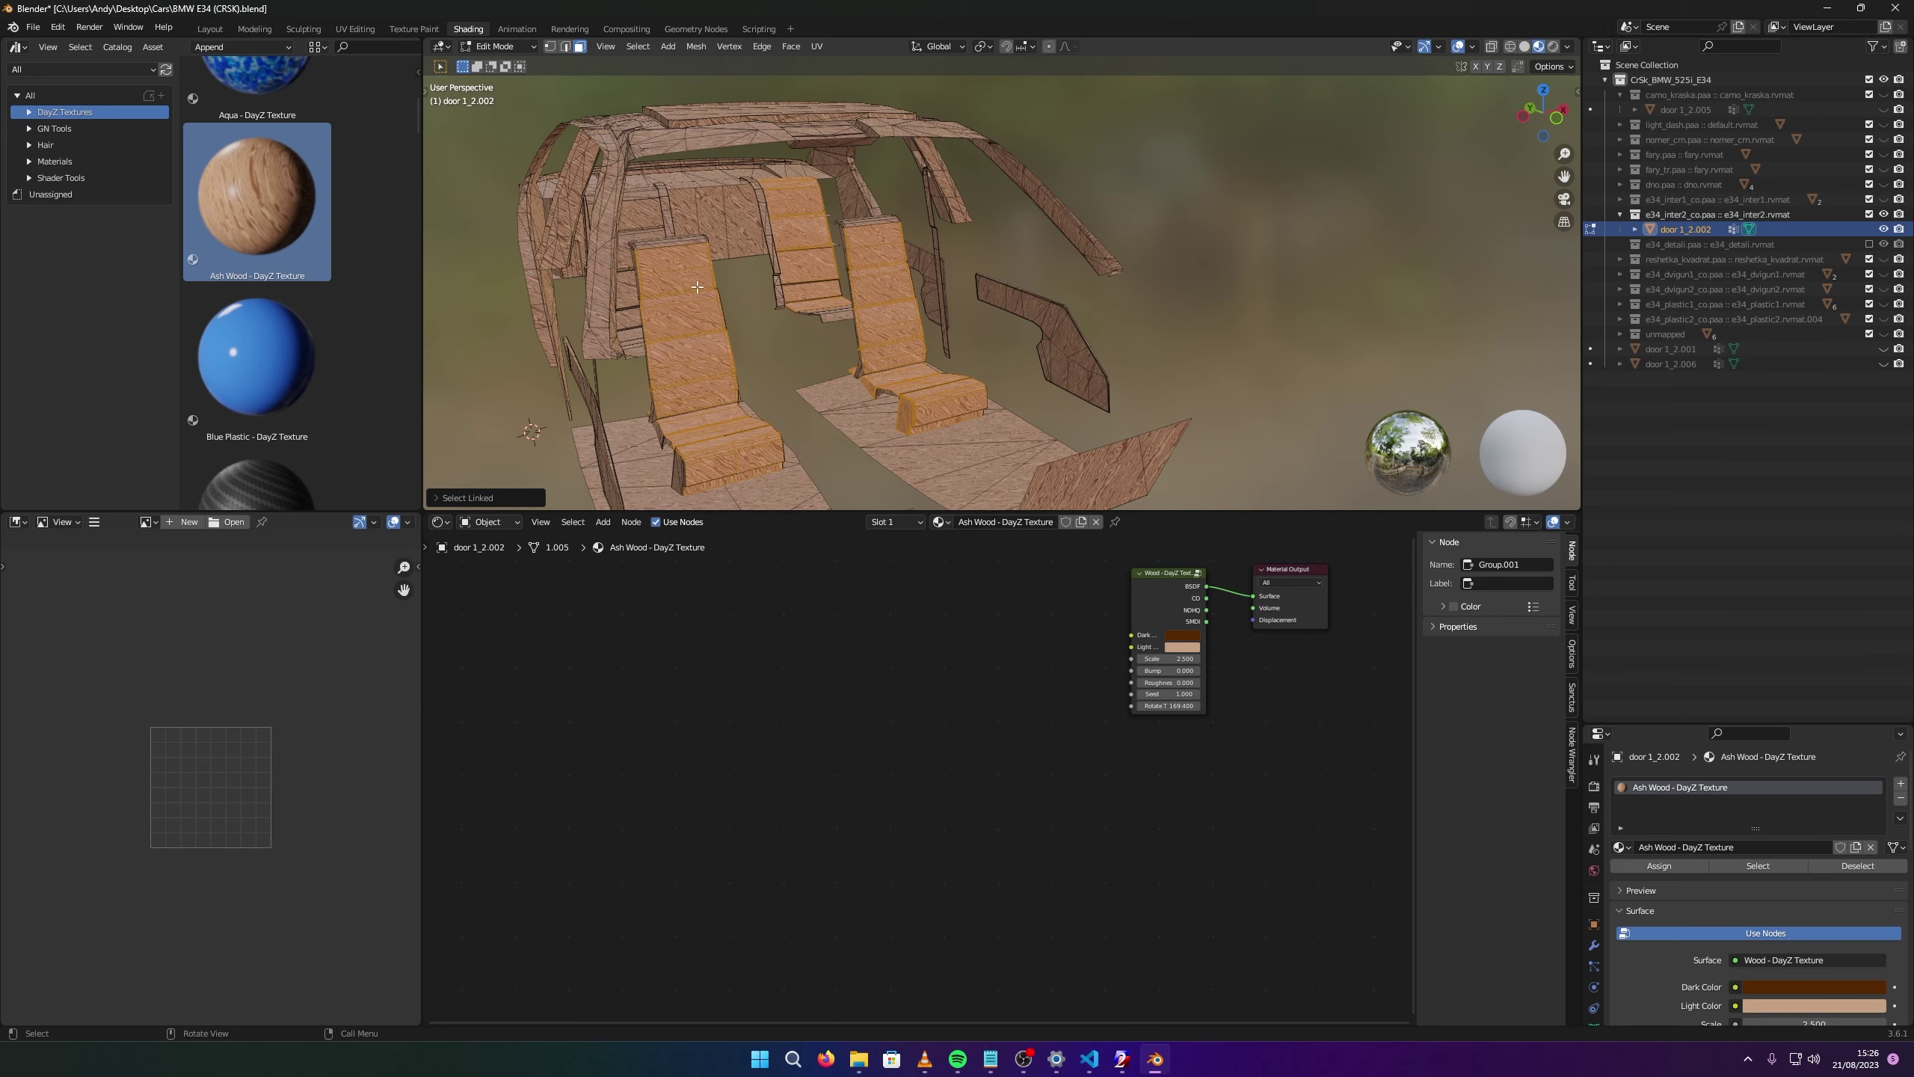
middle_drag(700, 286, 626, 326)
key(l)
key(l)
key(l)
key(l)
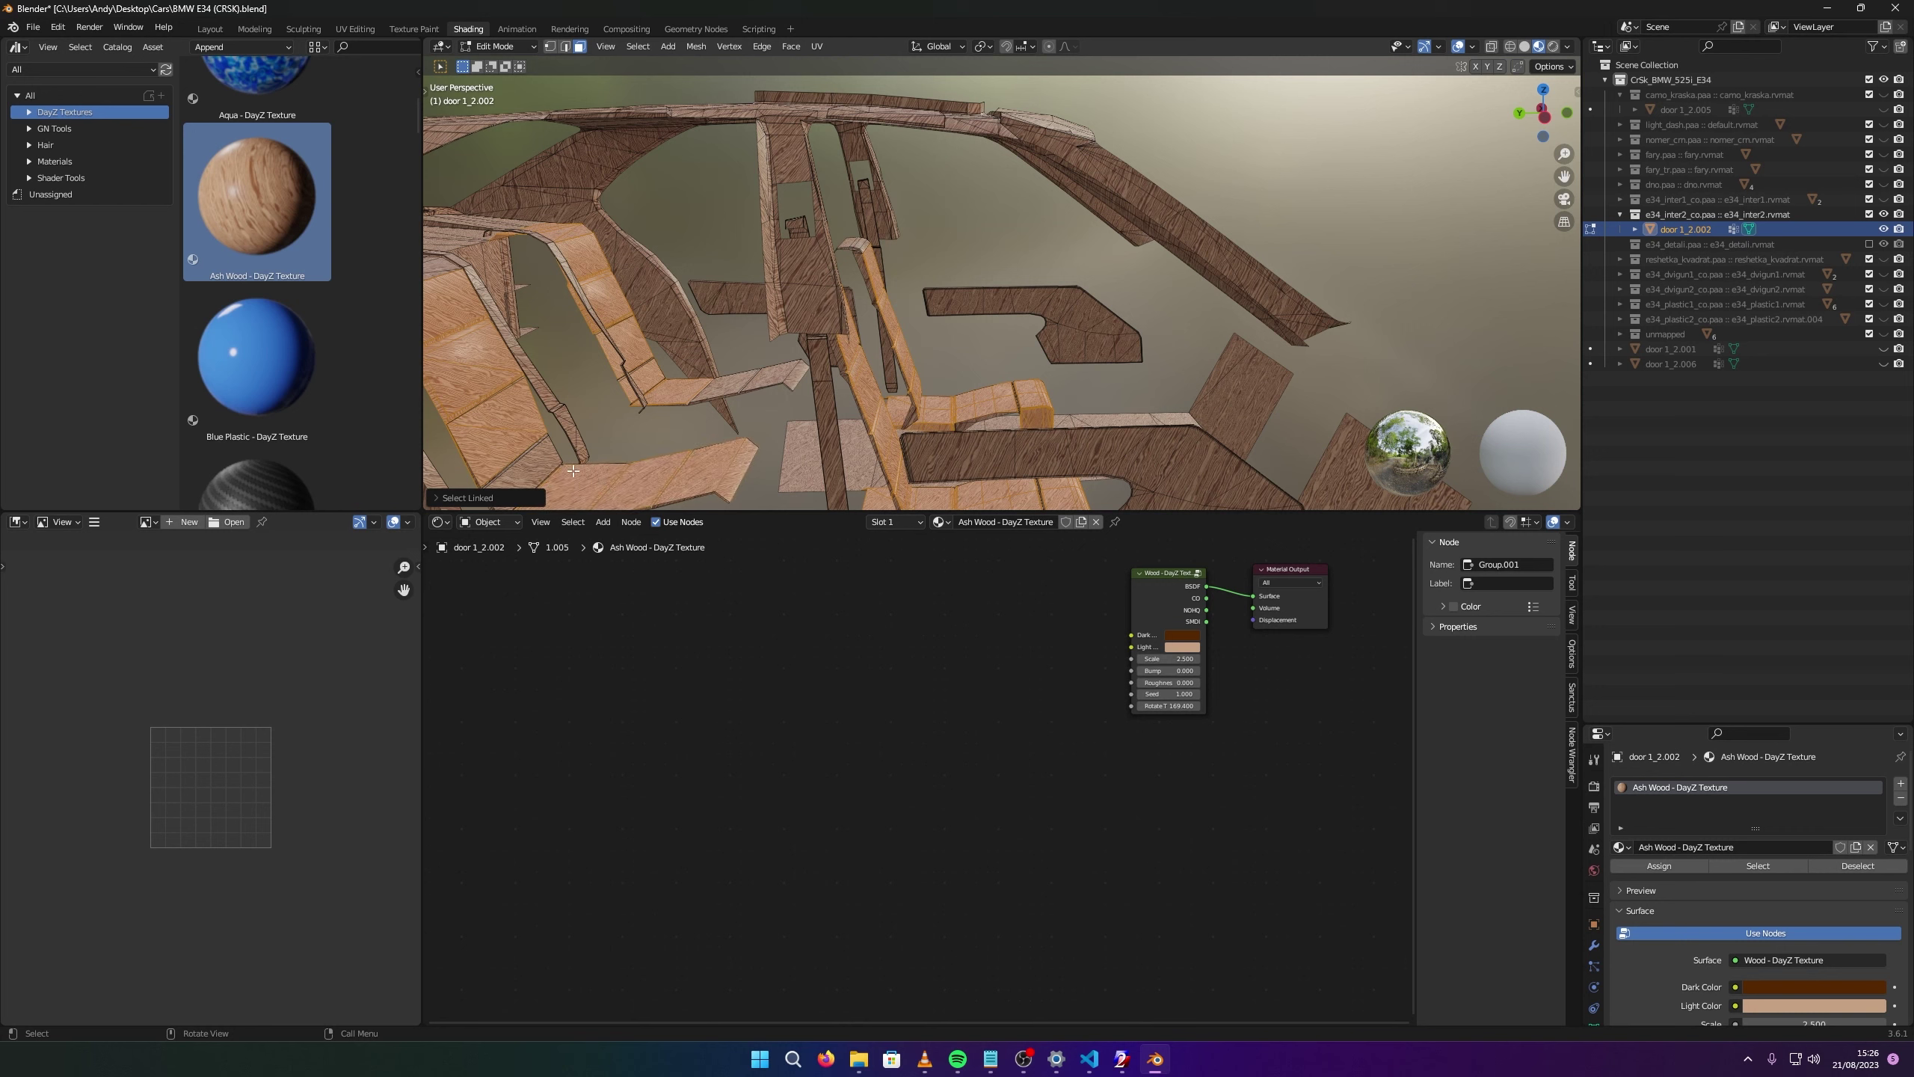
key(l)
key(l)
key(l)
scroll(763, 381, down, 3)
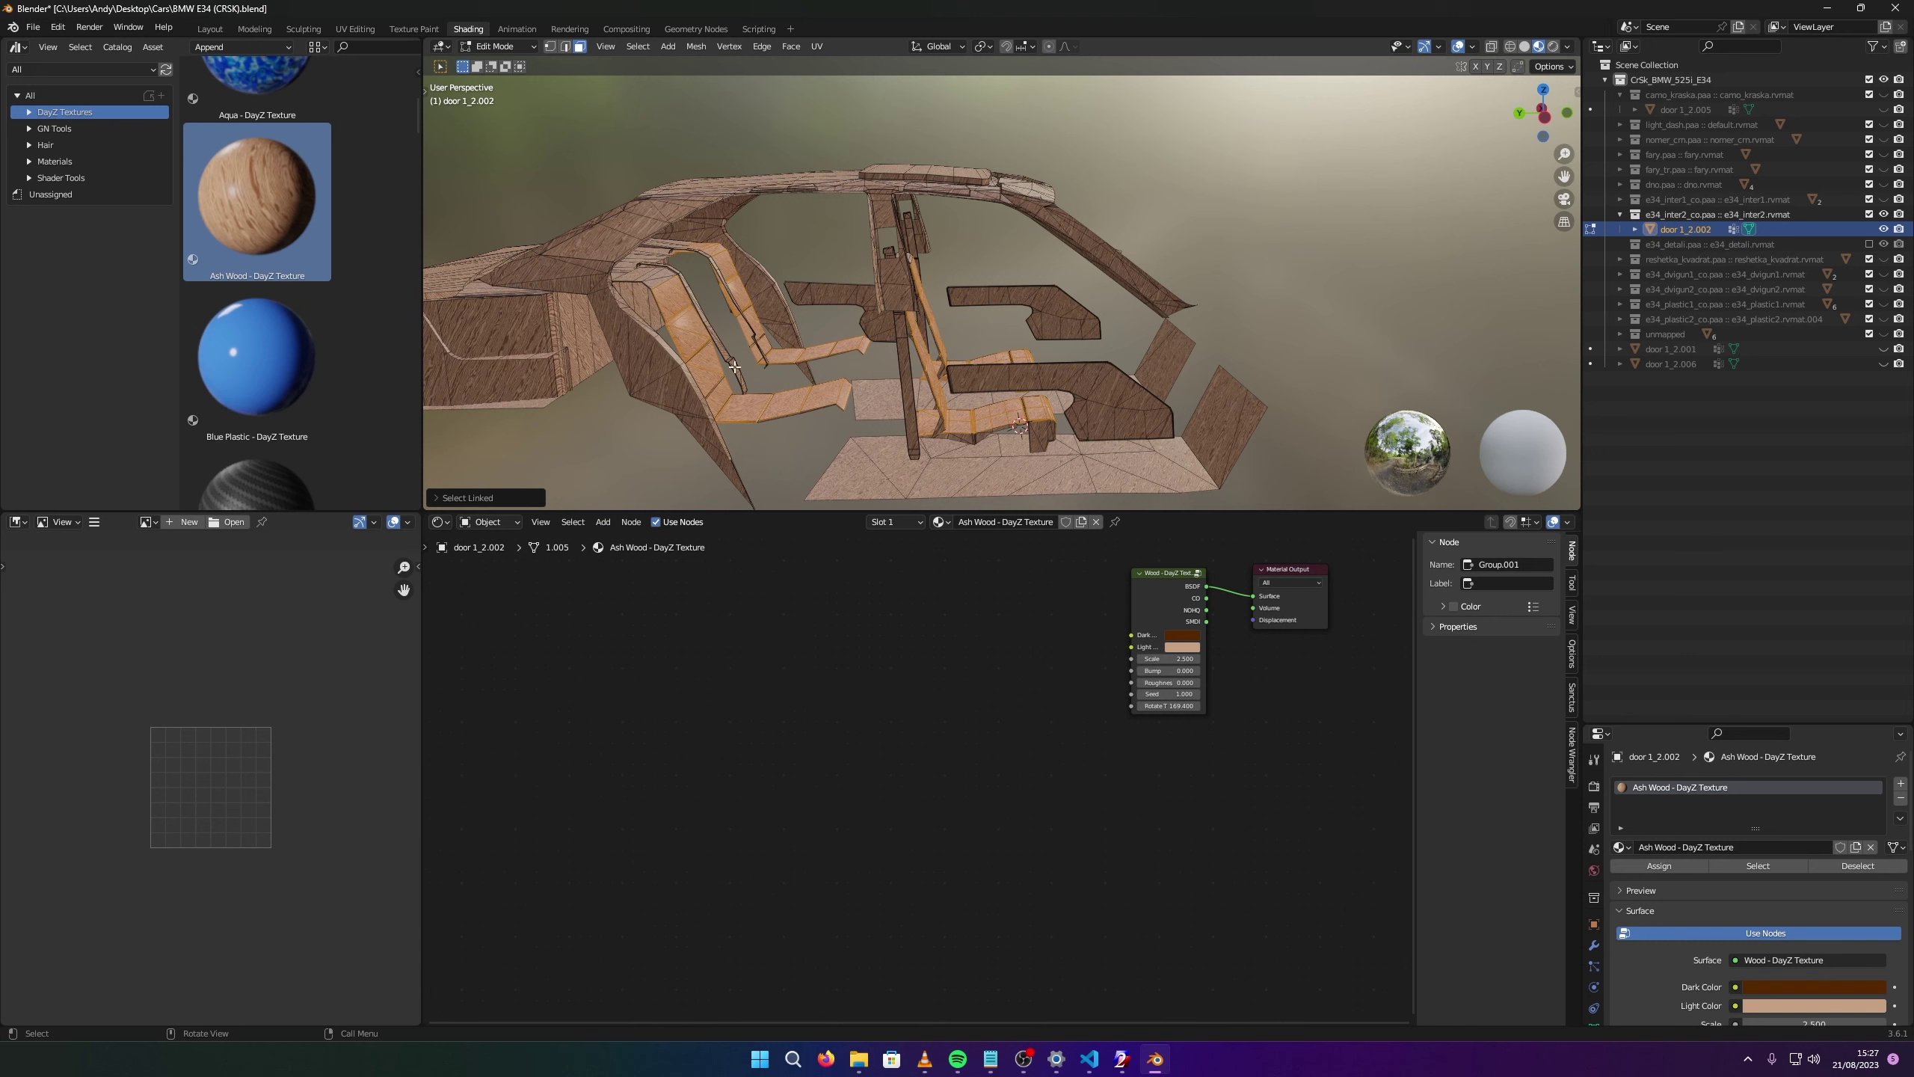
Add a small face strip to the selection and separate the selected faces into a new object.
key(l)
right_click(695, 333)
mouse_move(656, 578)
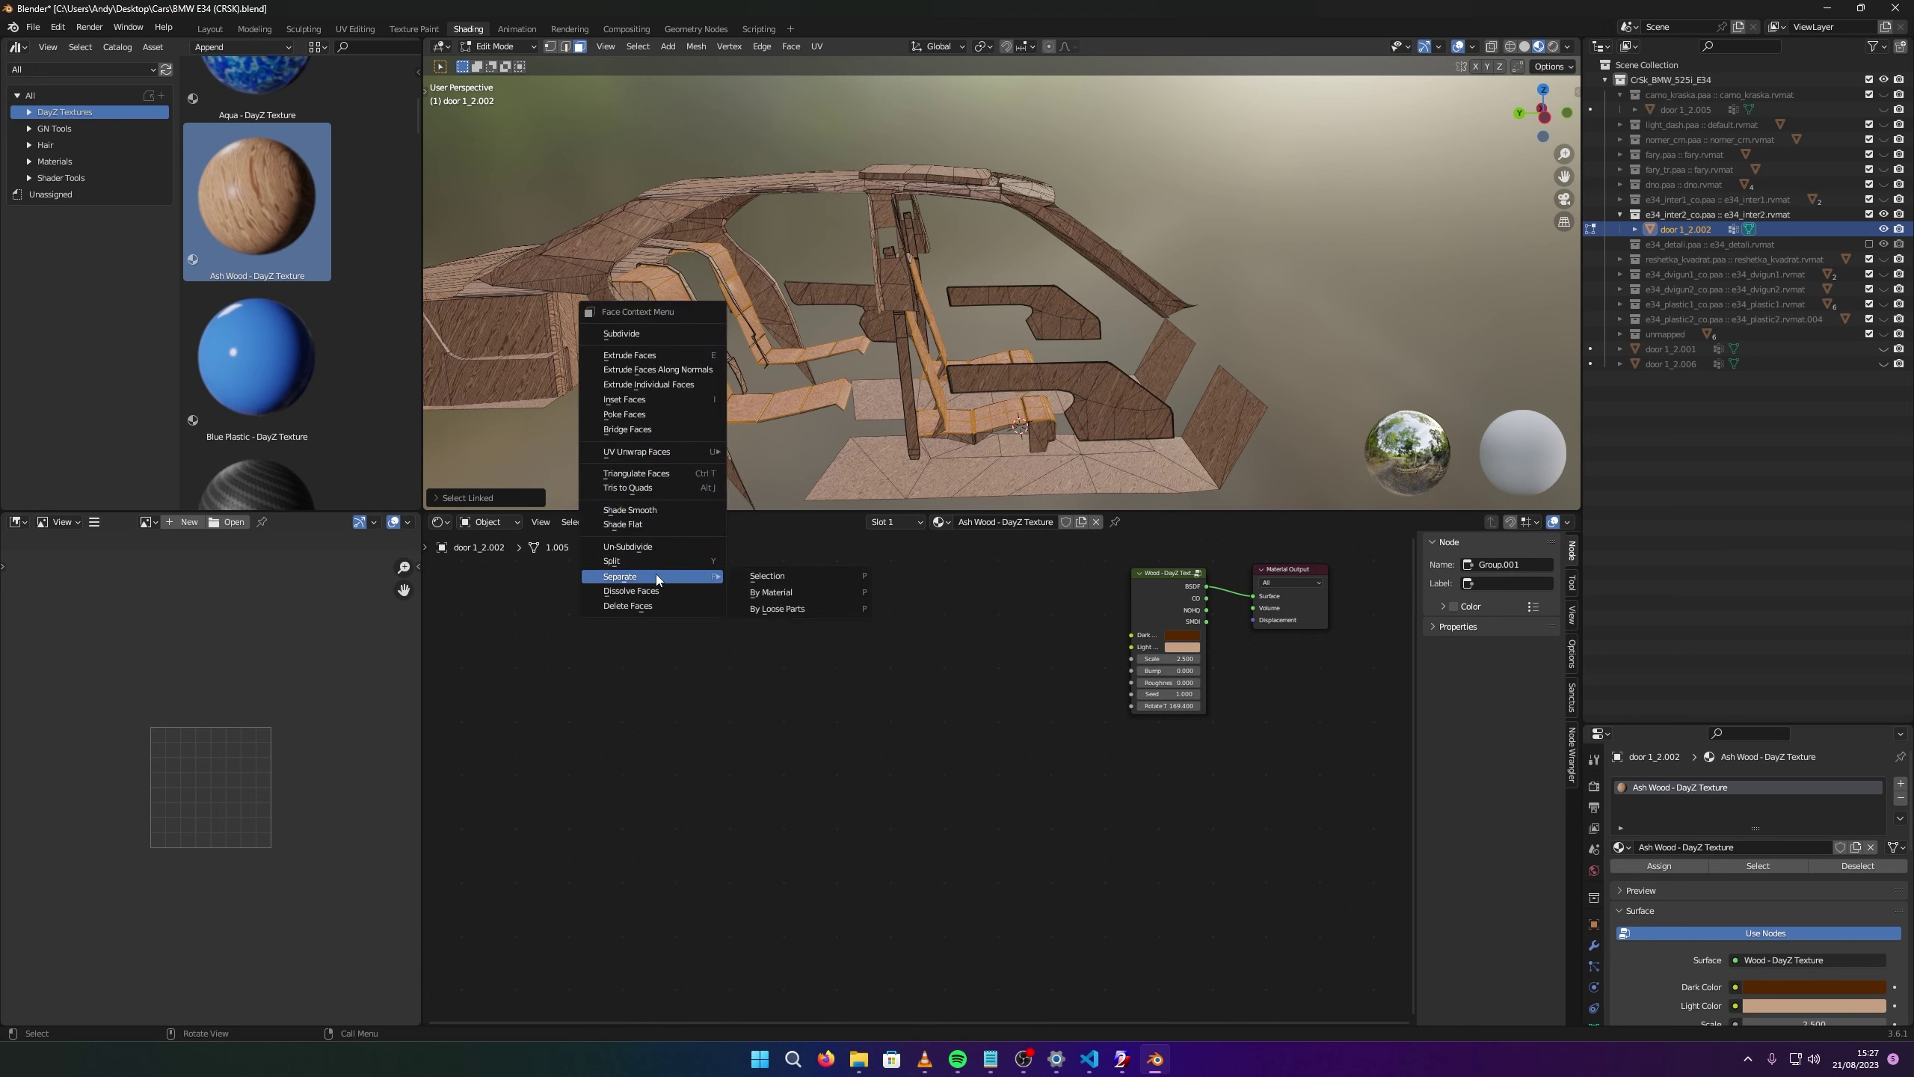
click(820, 574)
Browse the DayZ Textures asset catalog until all its materials are listed.
scroll(254, 330, down, 2)
scroll(254, 330, down, 5)
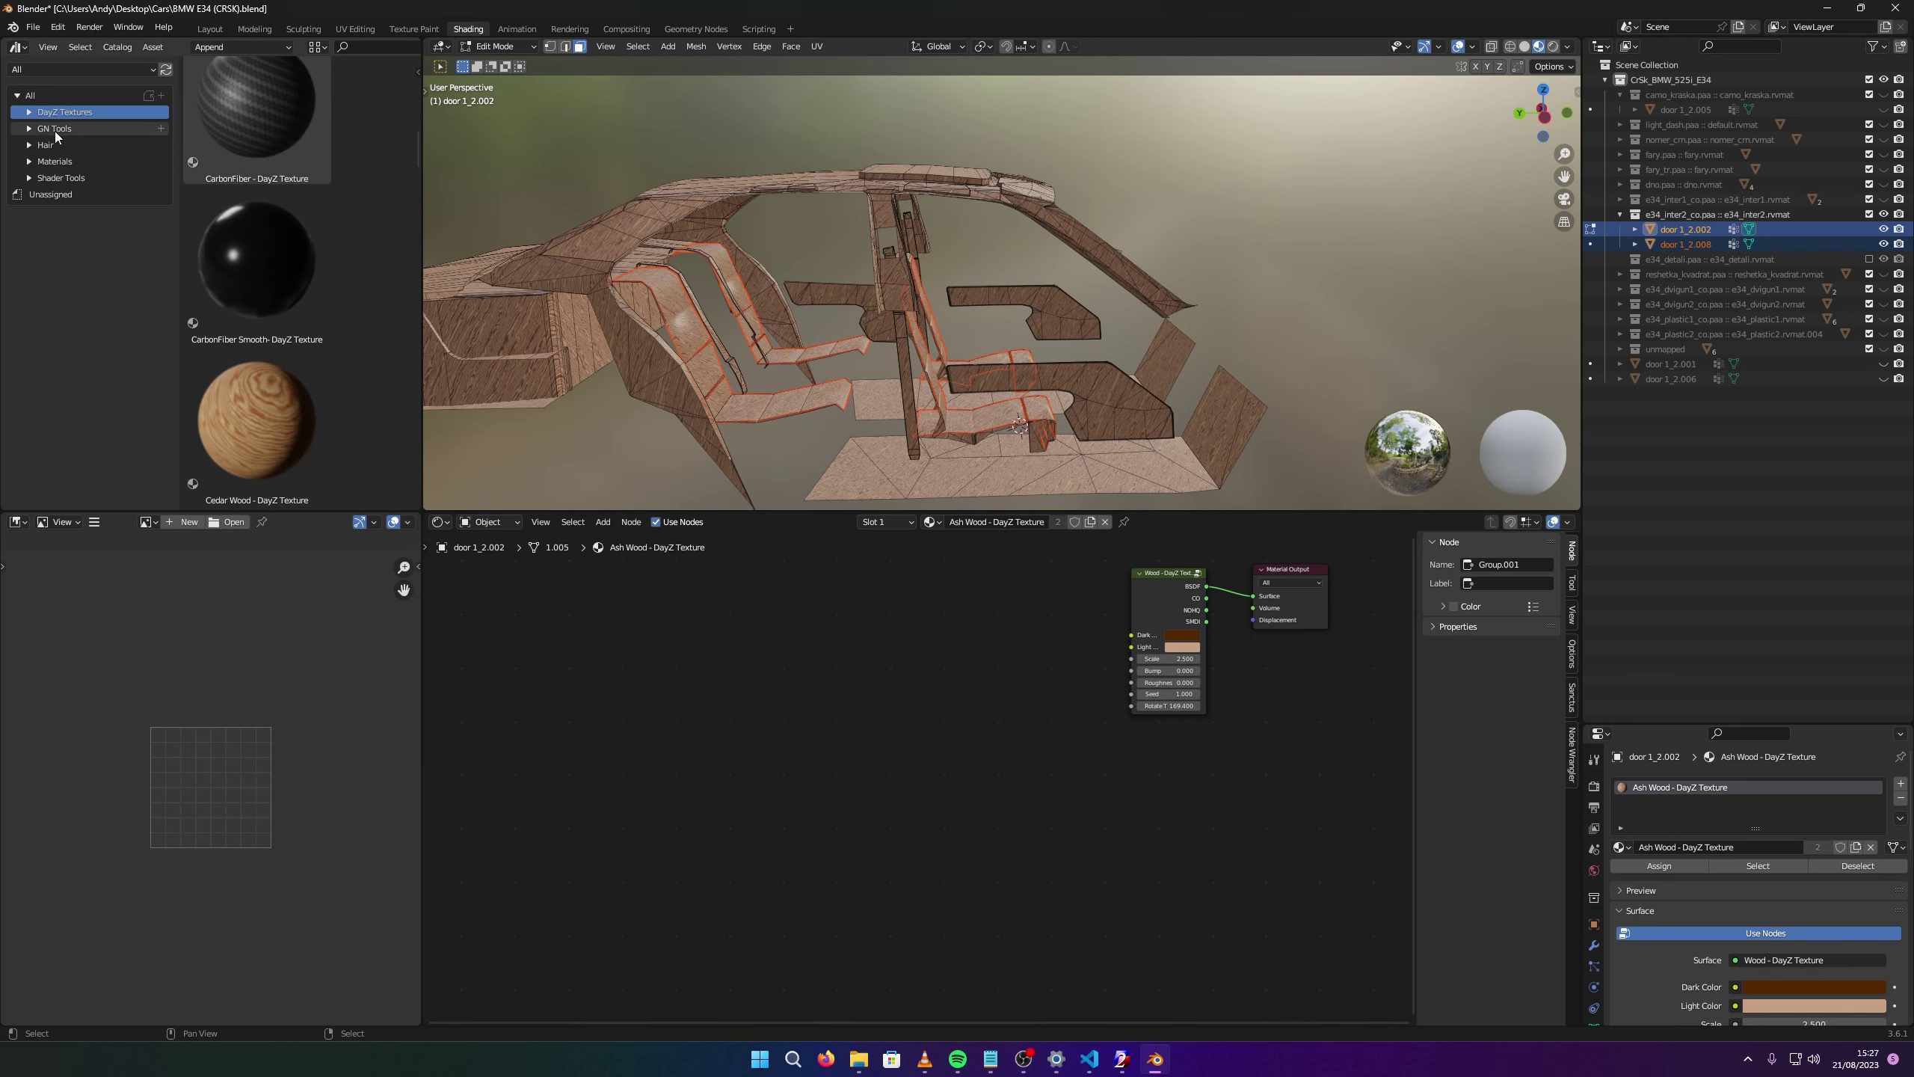
click(28, 111)
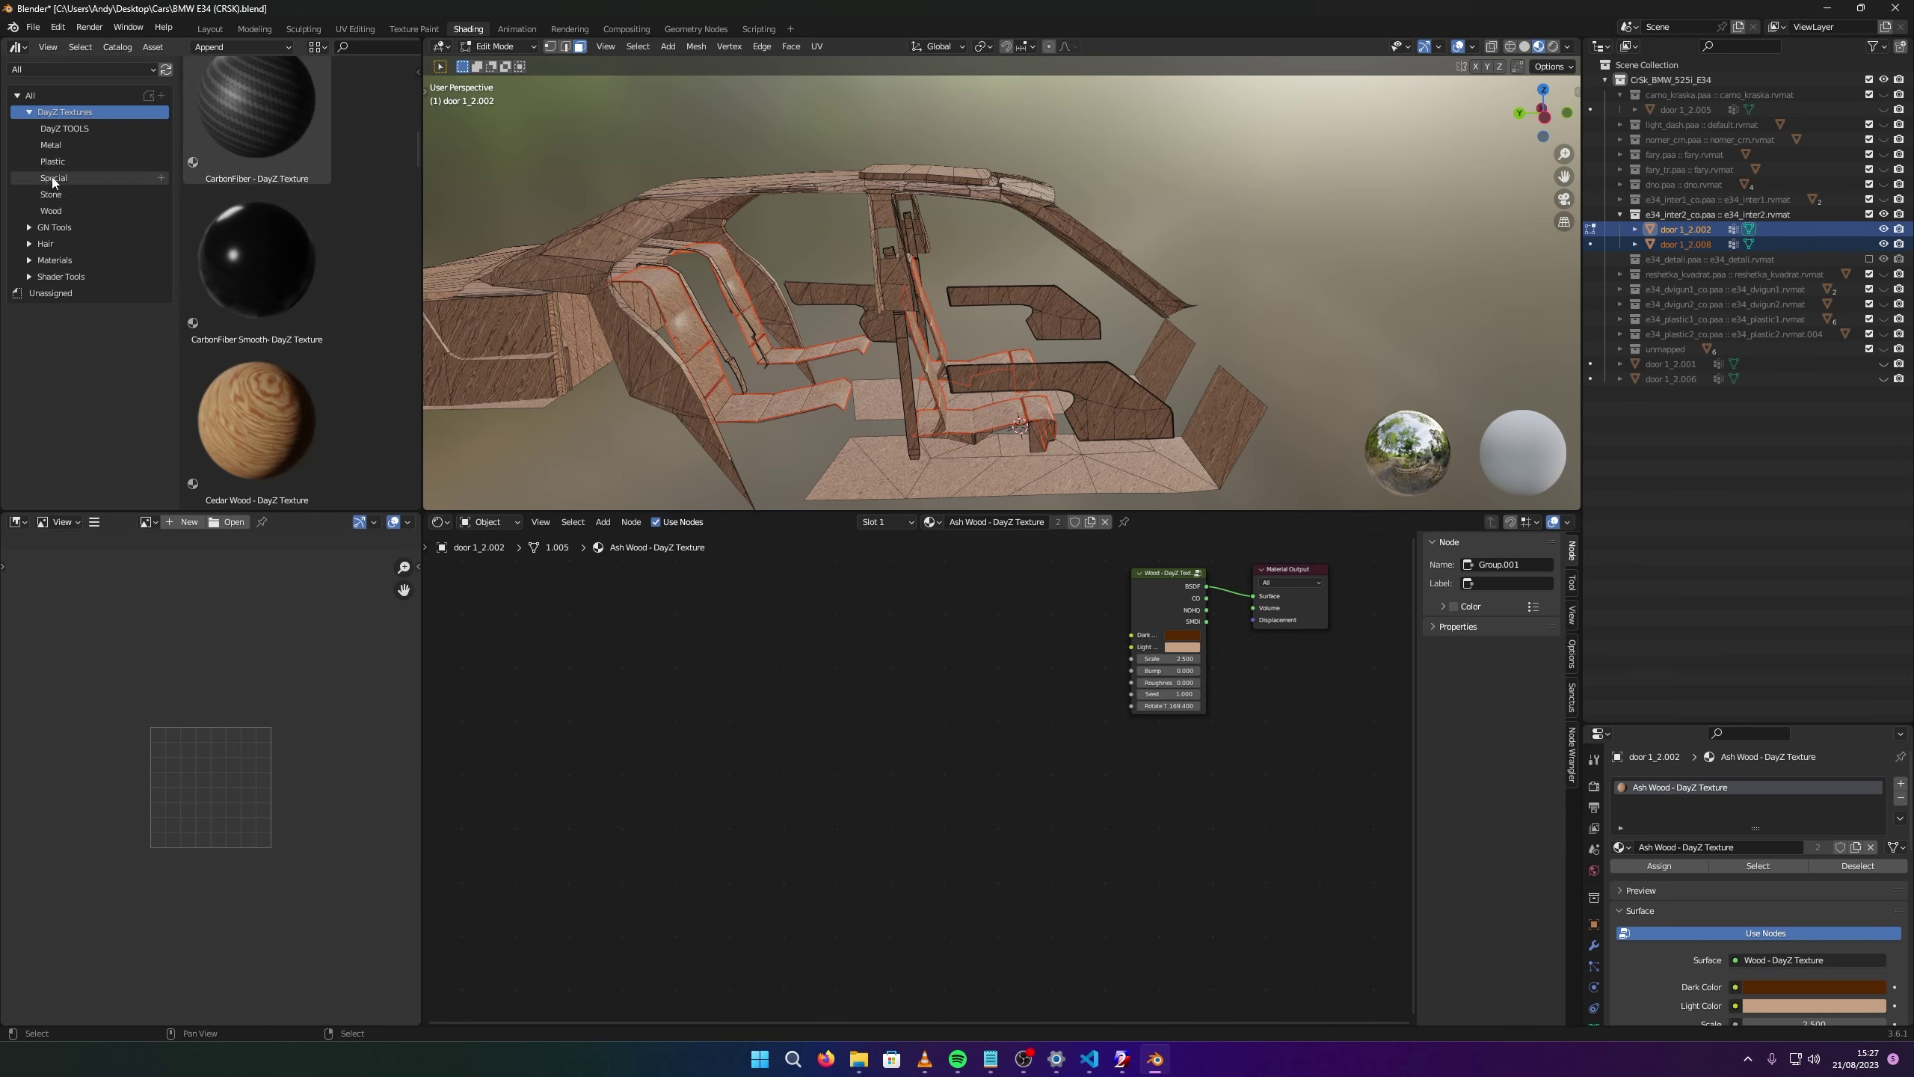
click(66, 178)
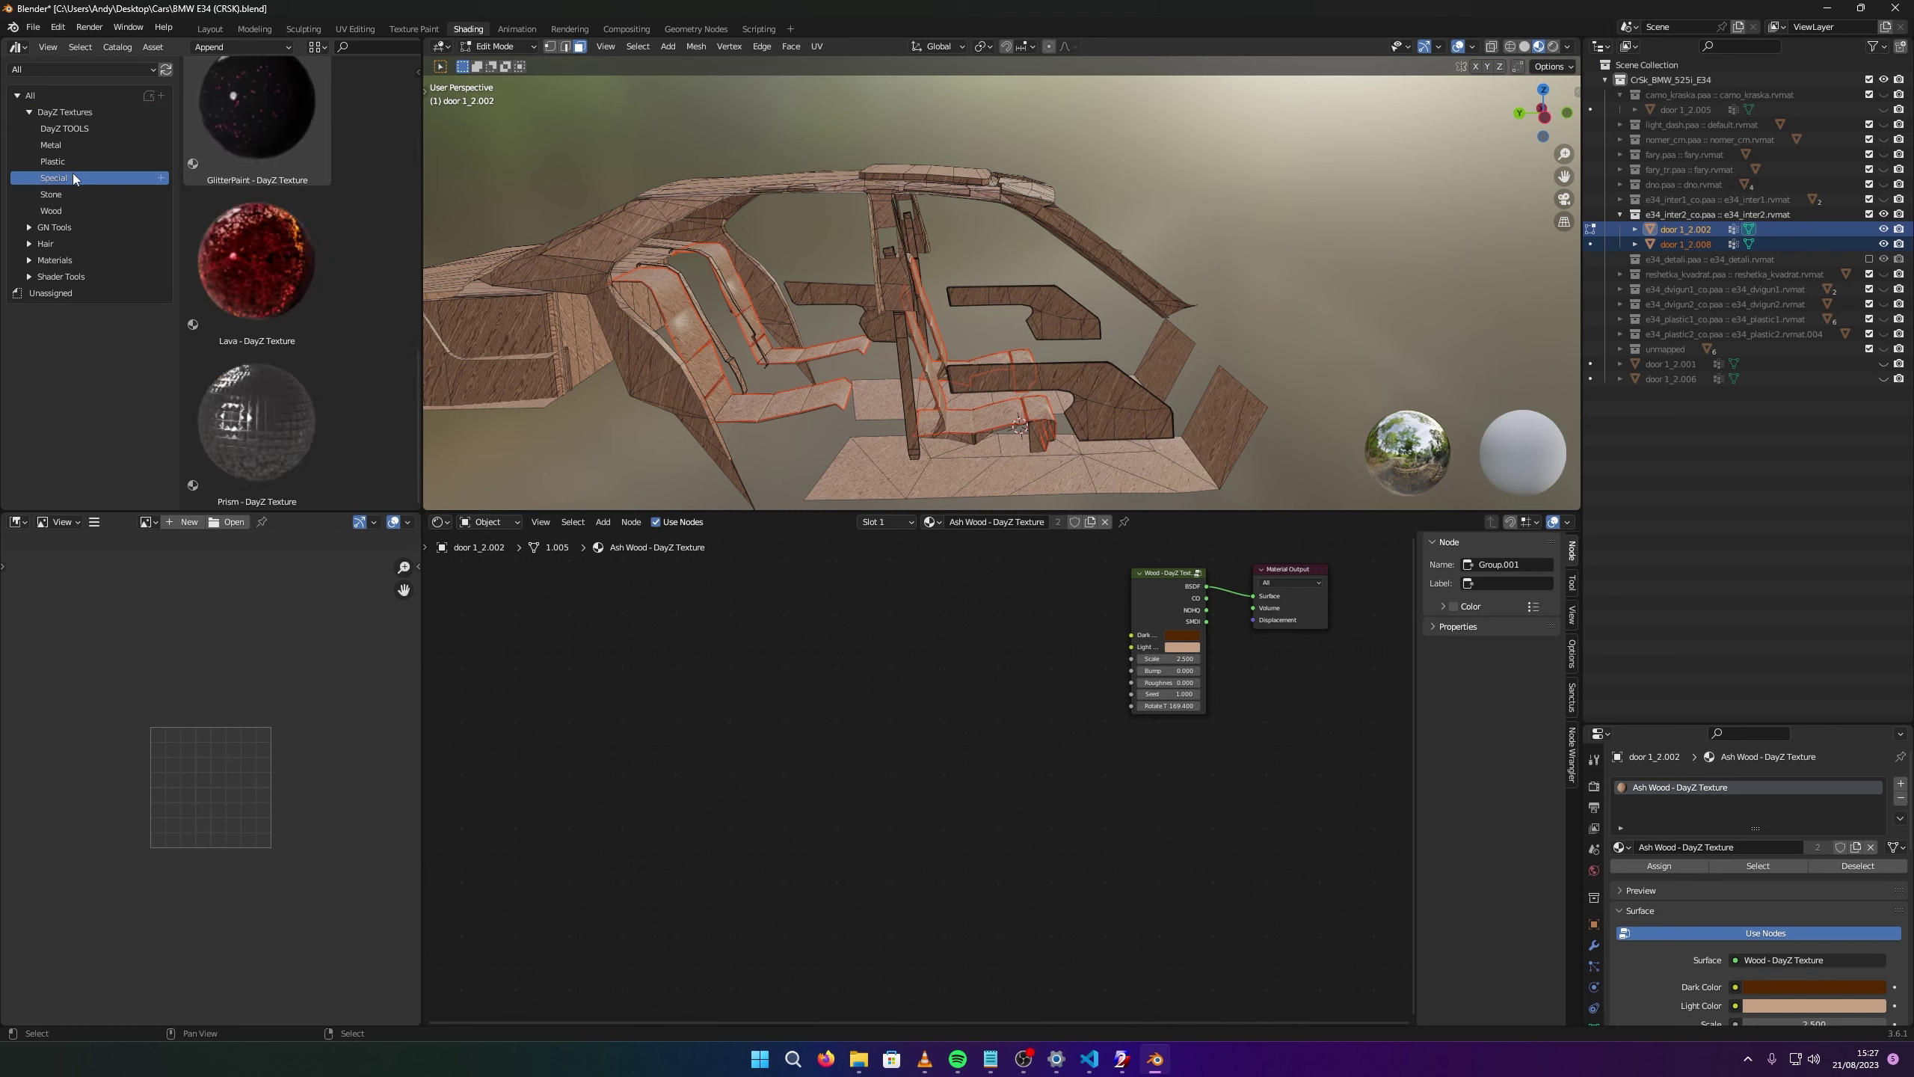
scroll(309, 275, up, 5)
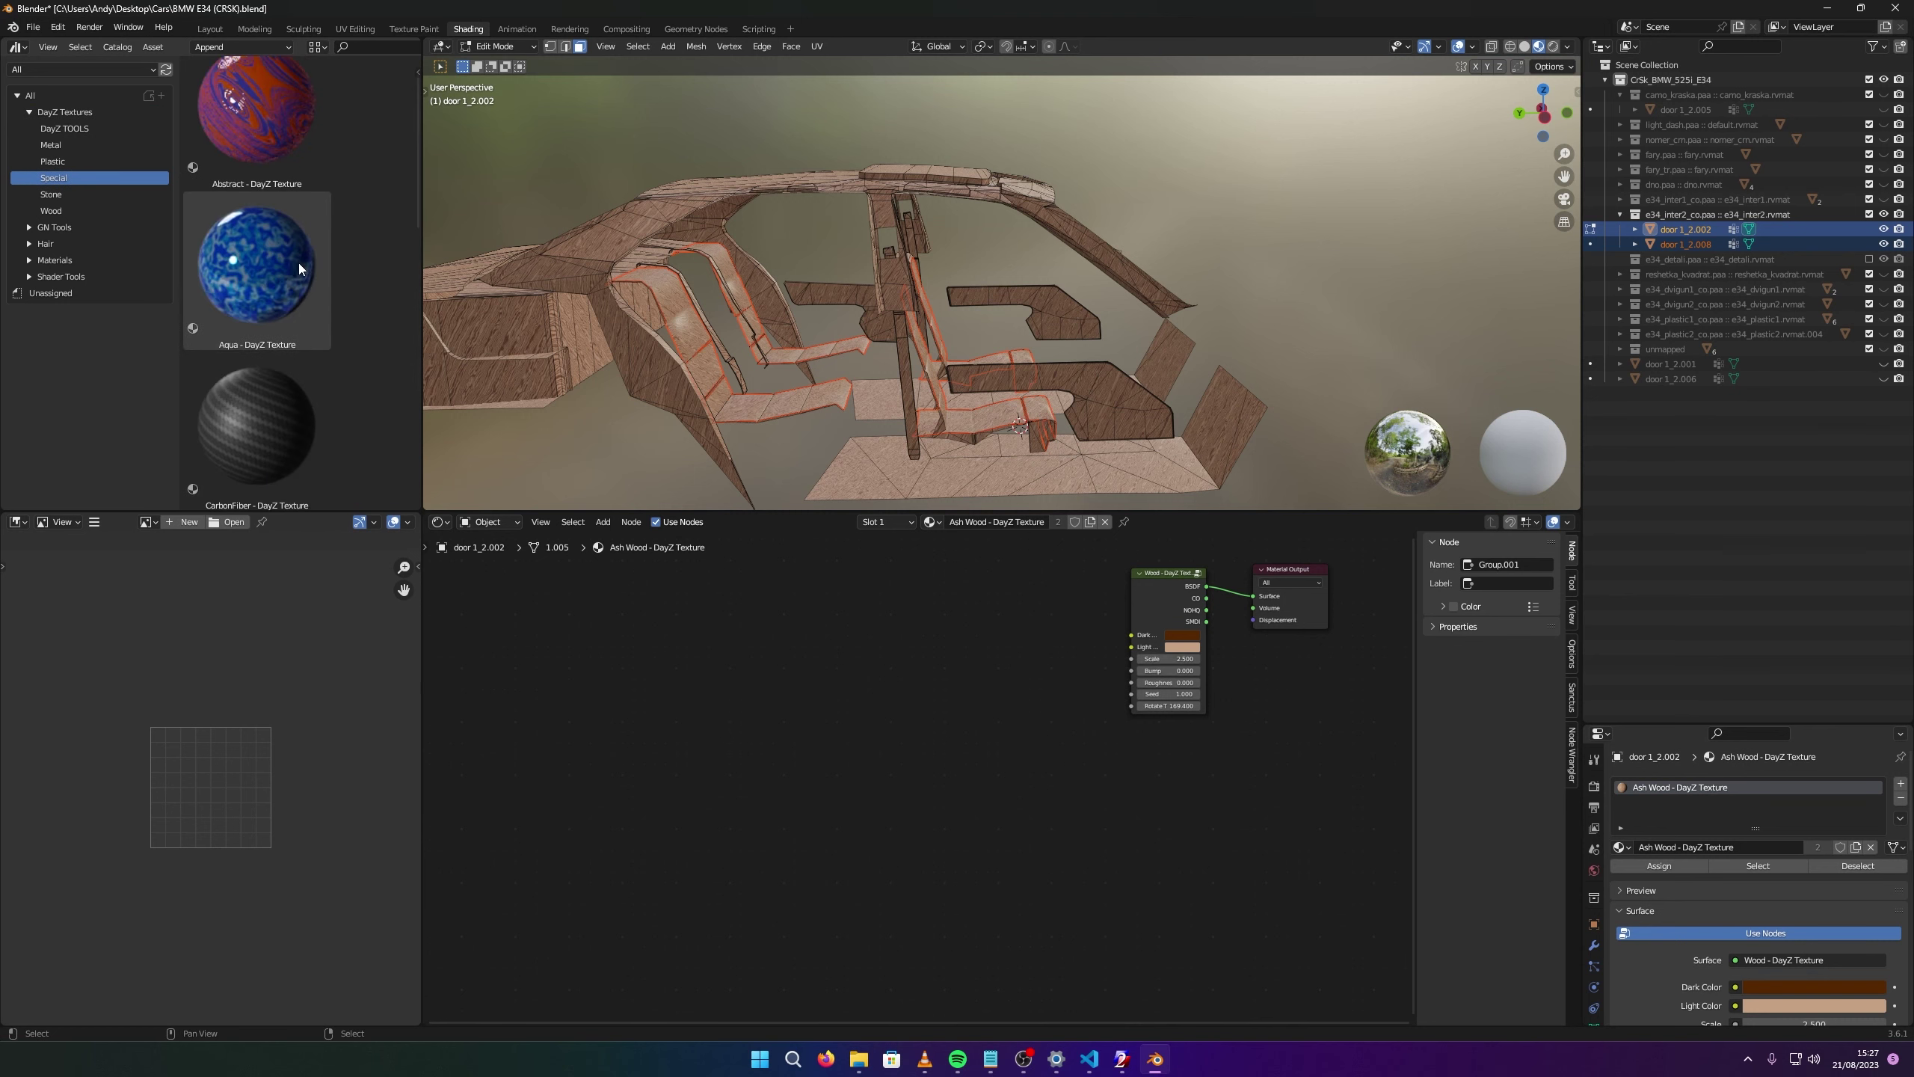
scroll(298, 263, up, 1)
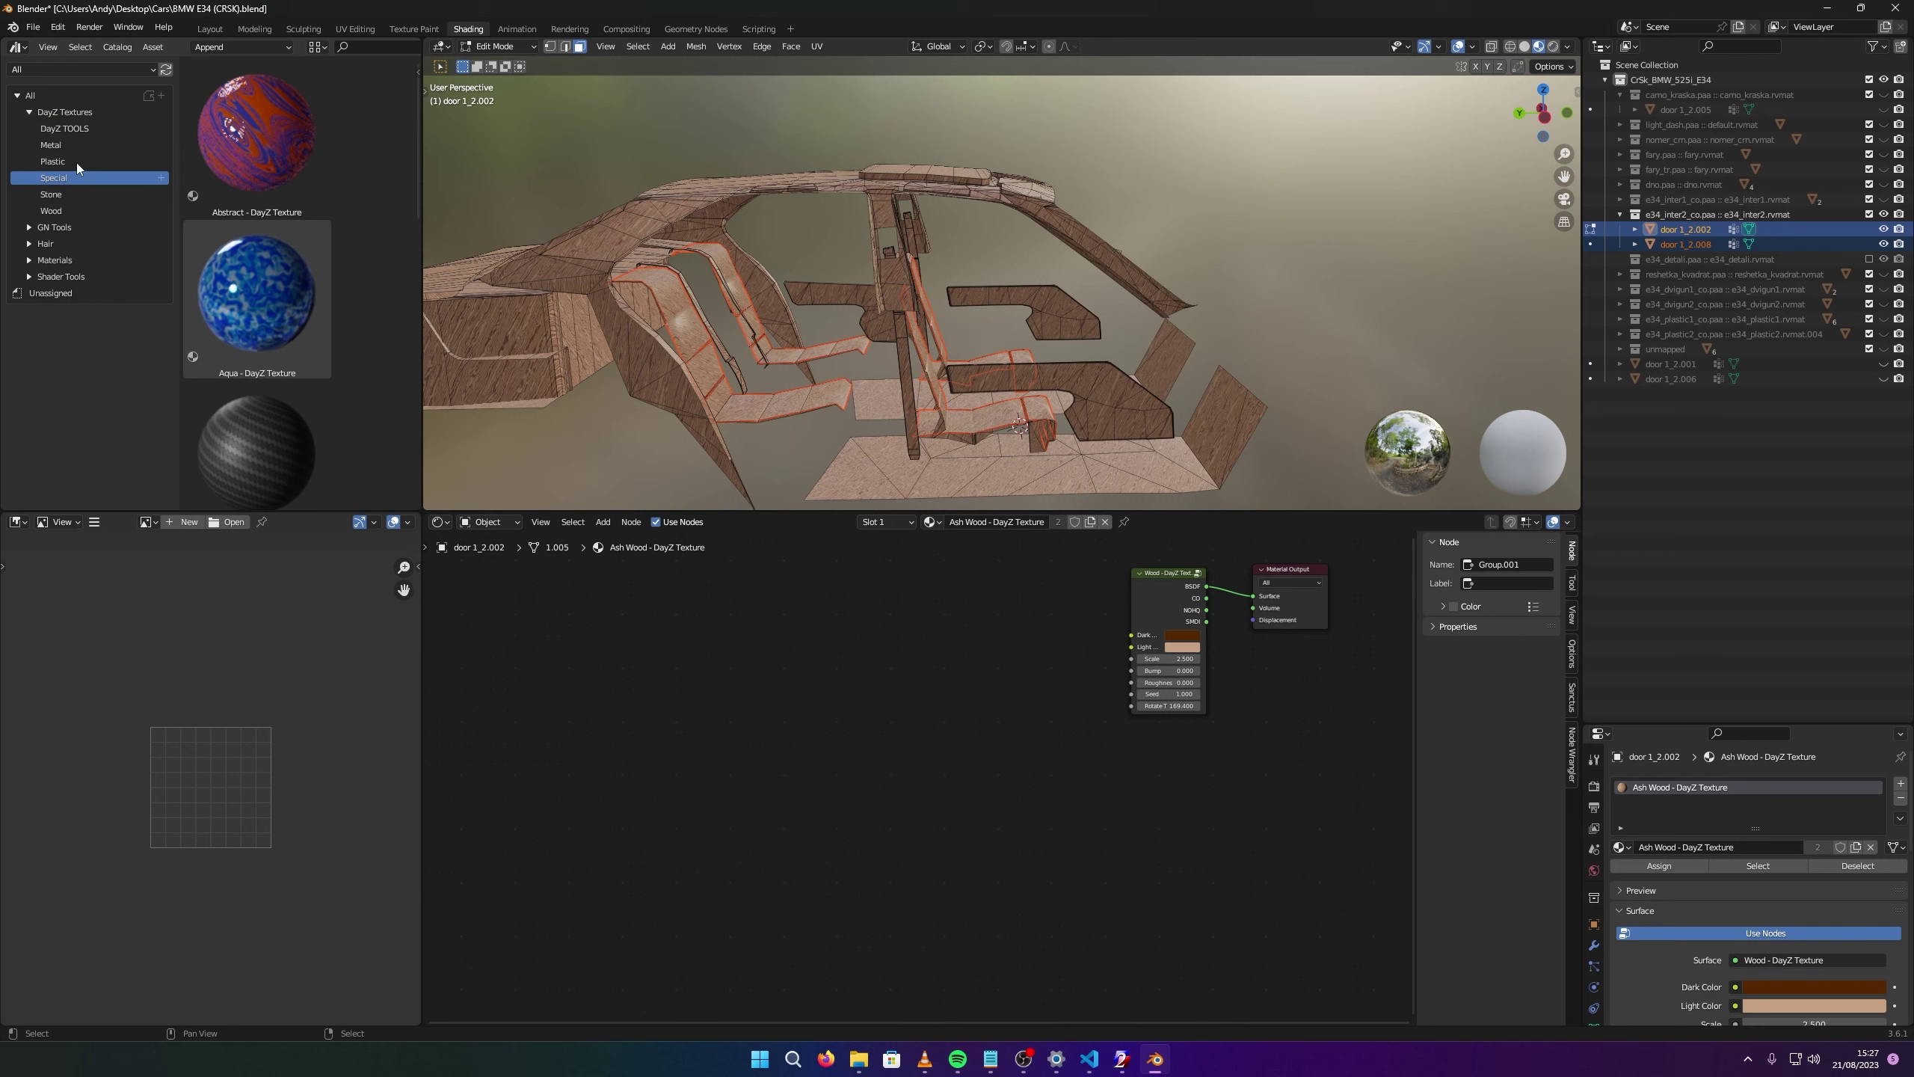
click(66, 114)
Pick Leather - DayZ Texture, drop it on the mesh, and return to Object Mode.
scroll(246, 178, down, 5)
scroll(324, 327, down, 10)
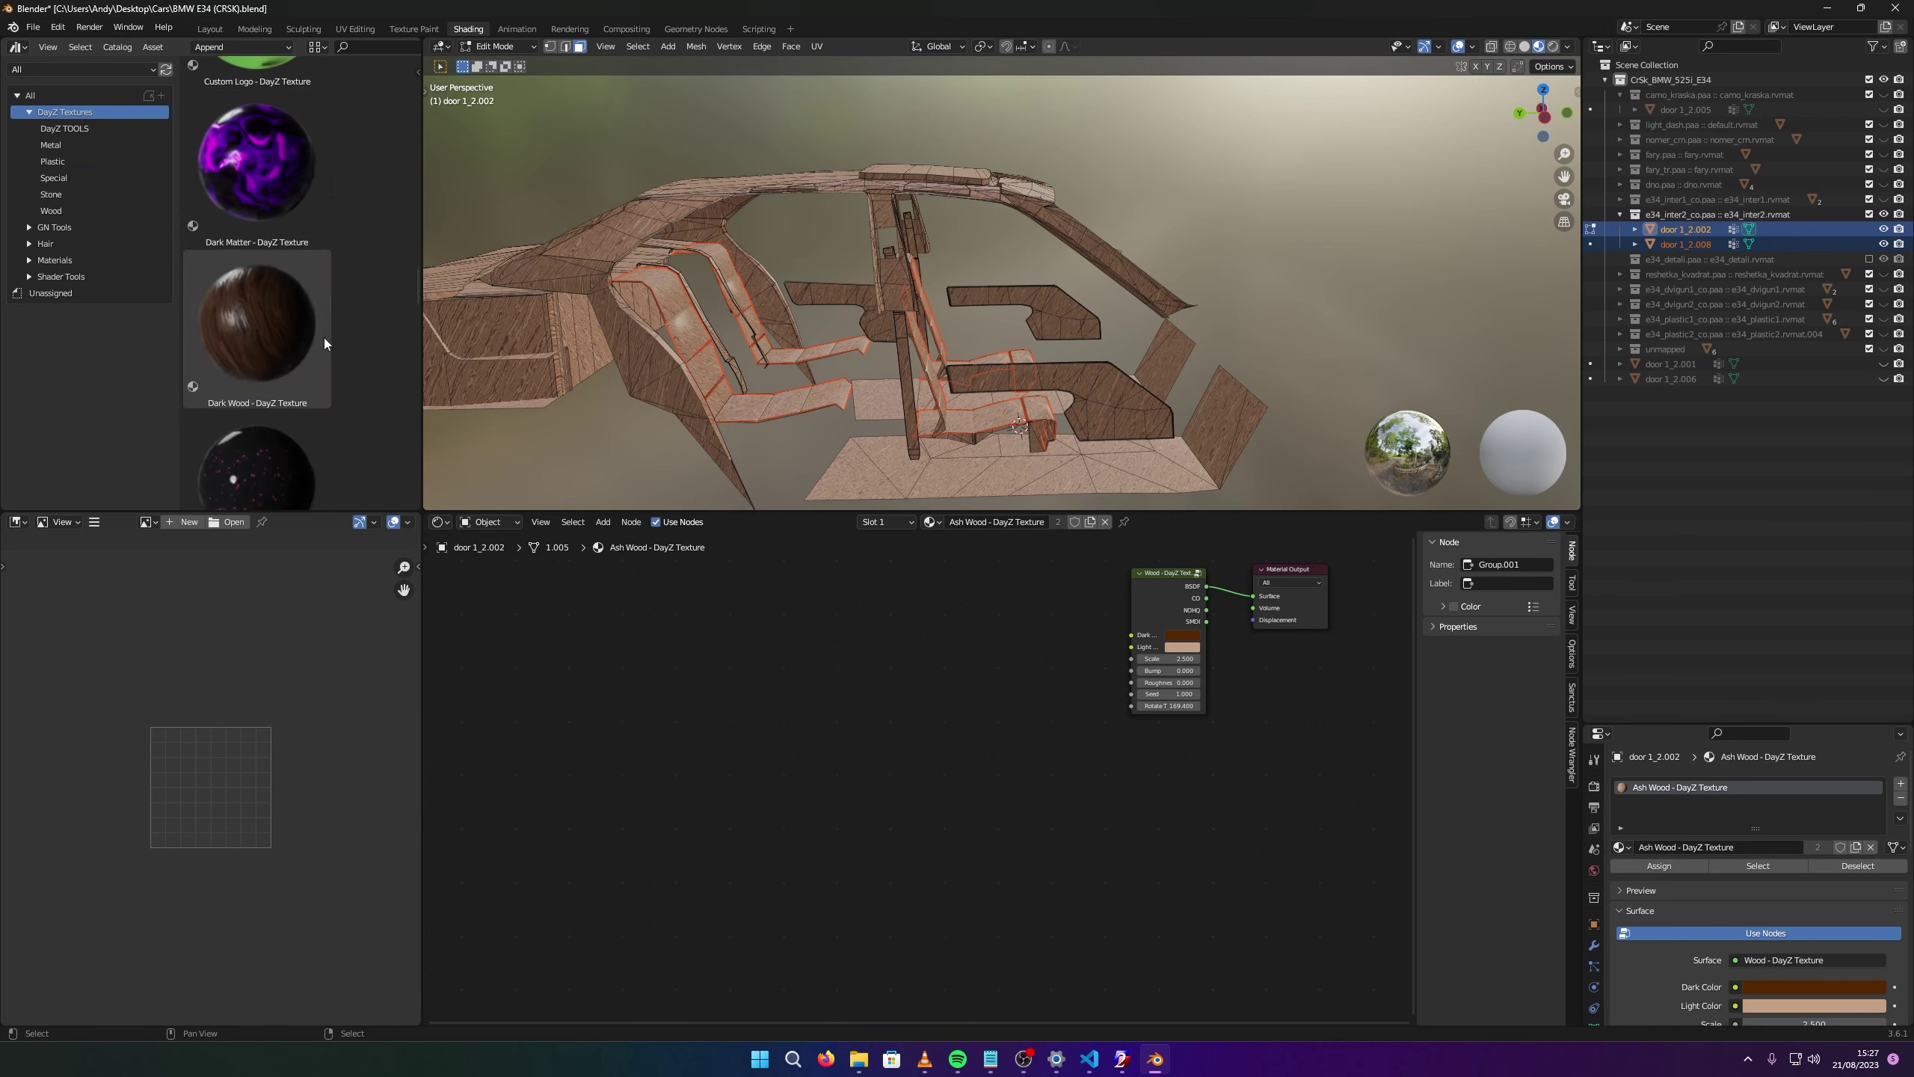
scroll(338, 344, down, 10)
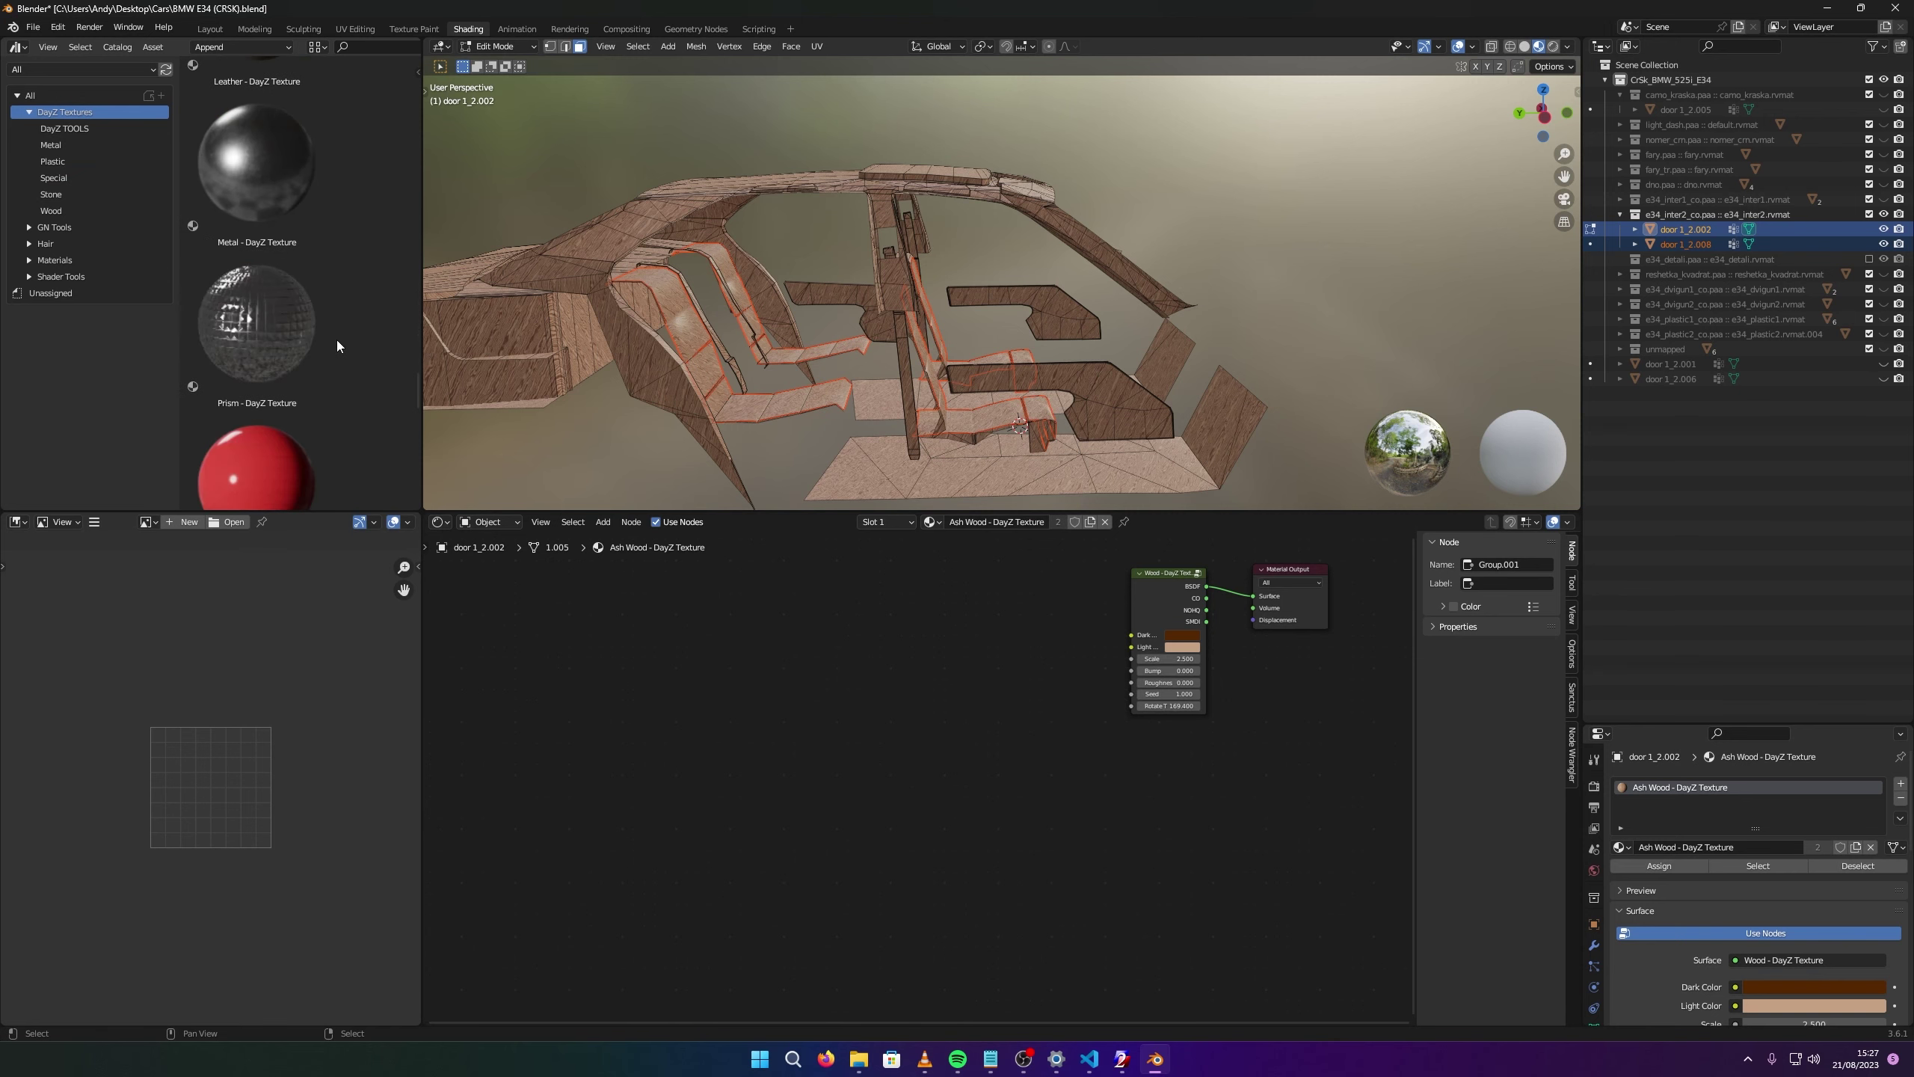
scroll(336, 339, up, 2)
click(290, 191)
drag(269, 215, 784, 231)
key(Tab)
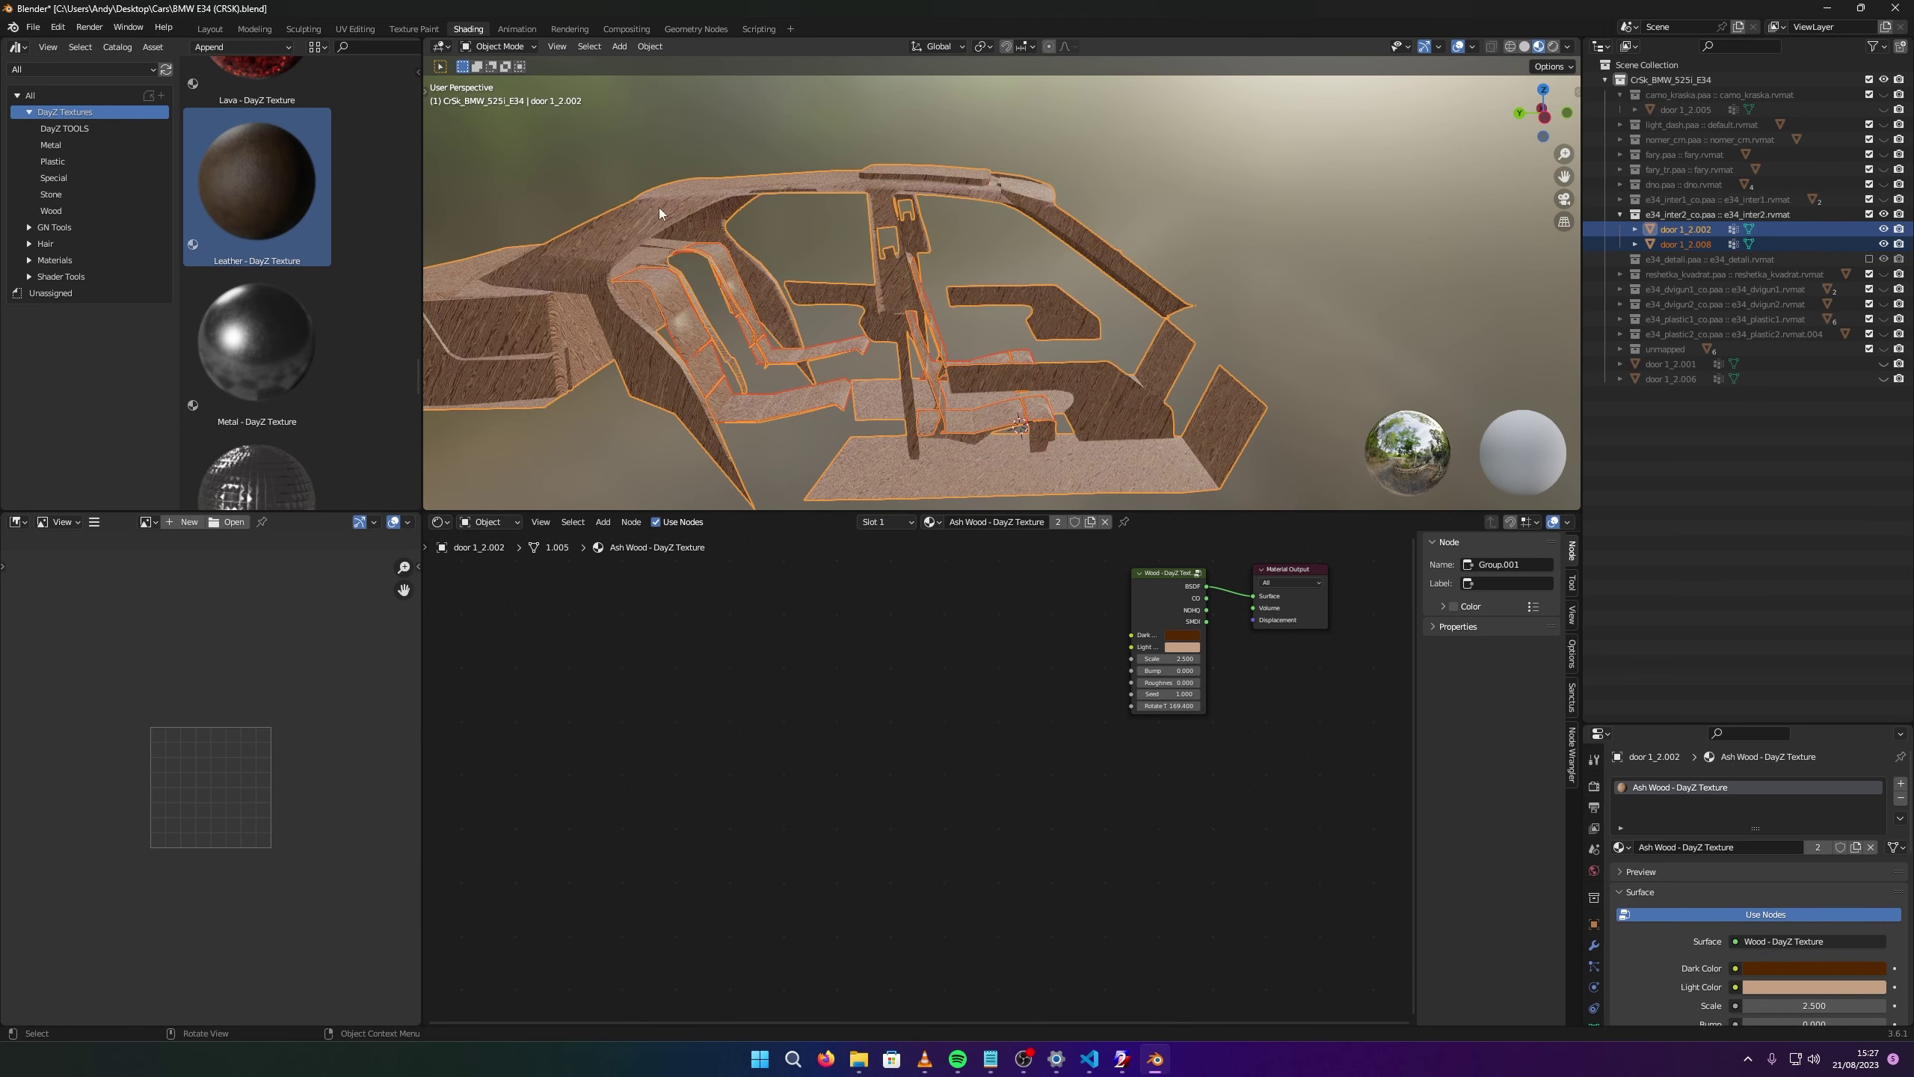
Put Leather on the seats, then join door 1_2.002 into door 1_2.008.
drag(256, 189, 667, 328)
middle_drag(667, 328, 813, 277)
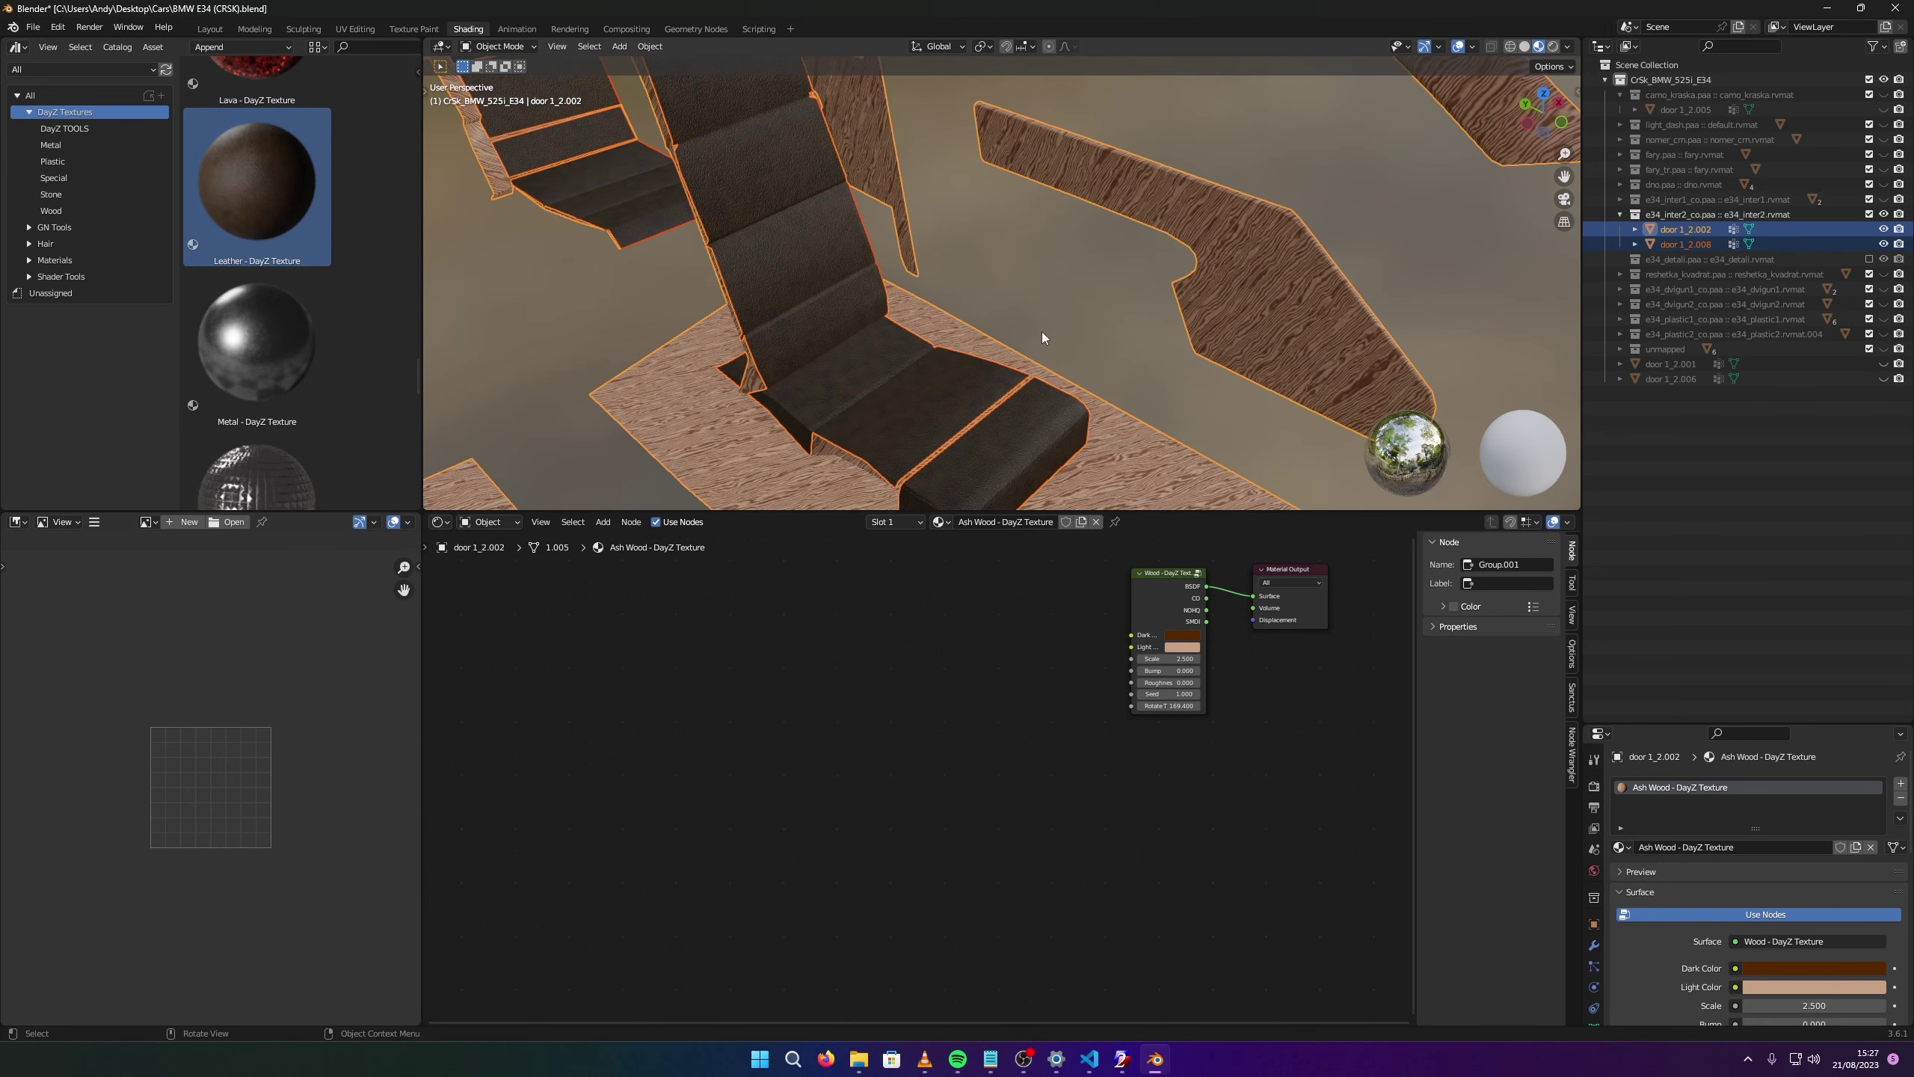
key(alt+a)
click(1684, 230)
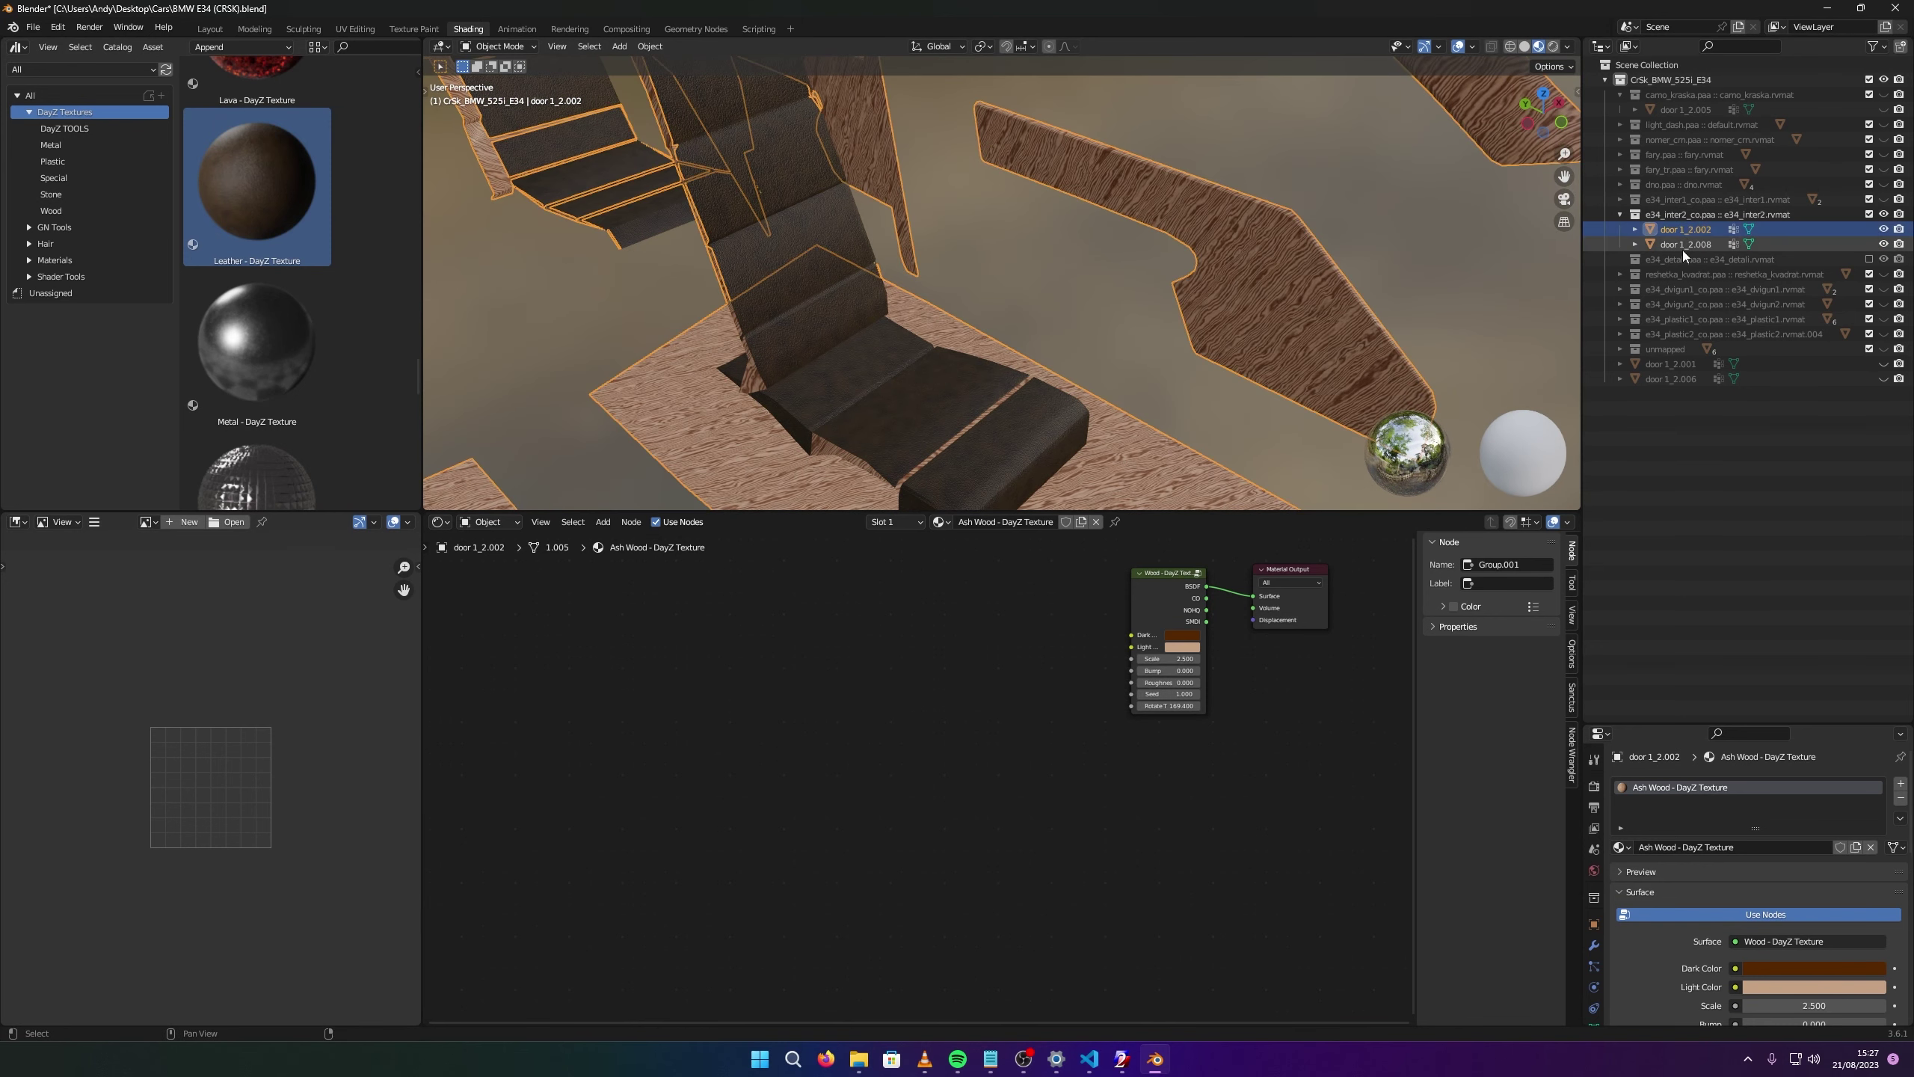
ctrl+click(1682, 247)
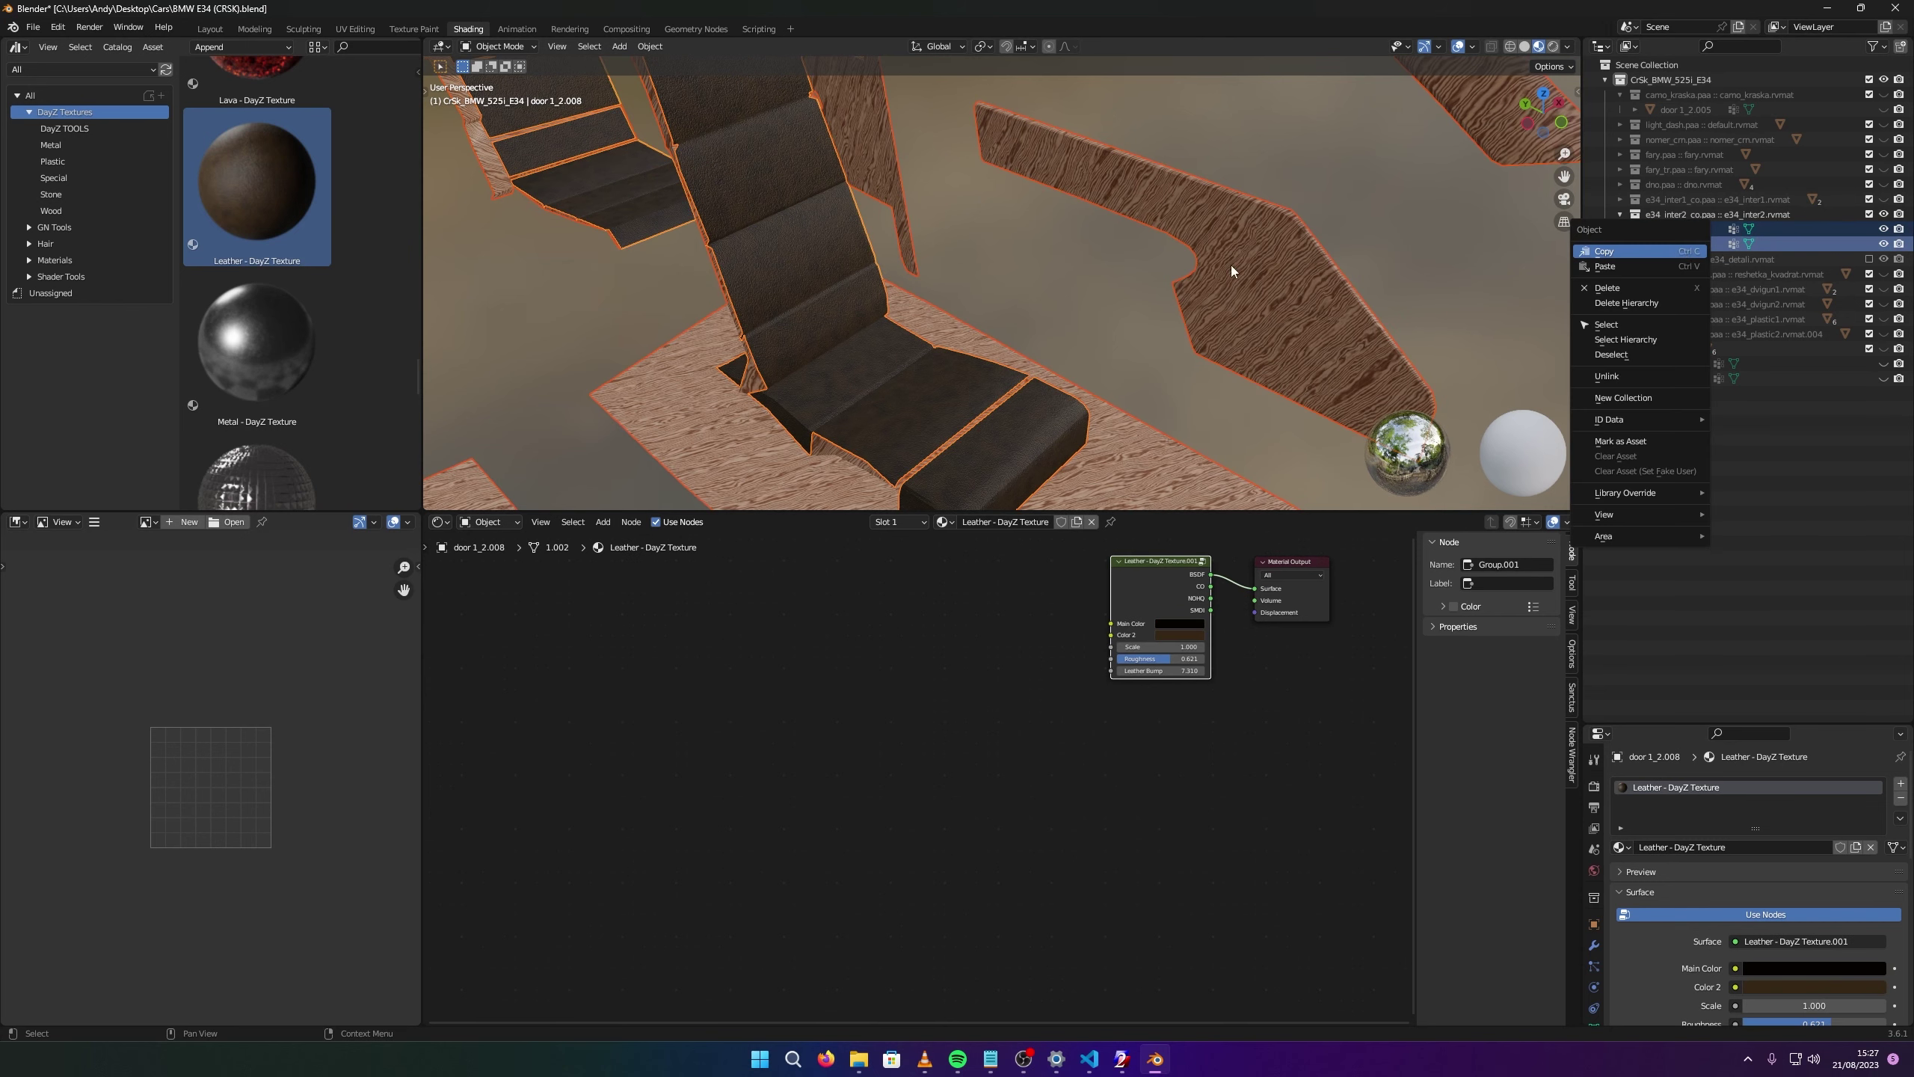
right_click(908, 332)
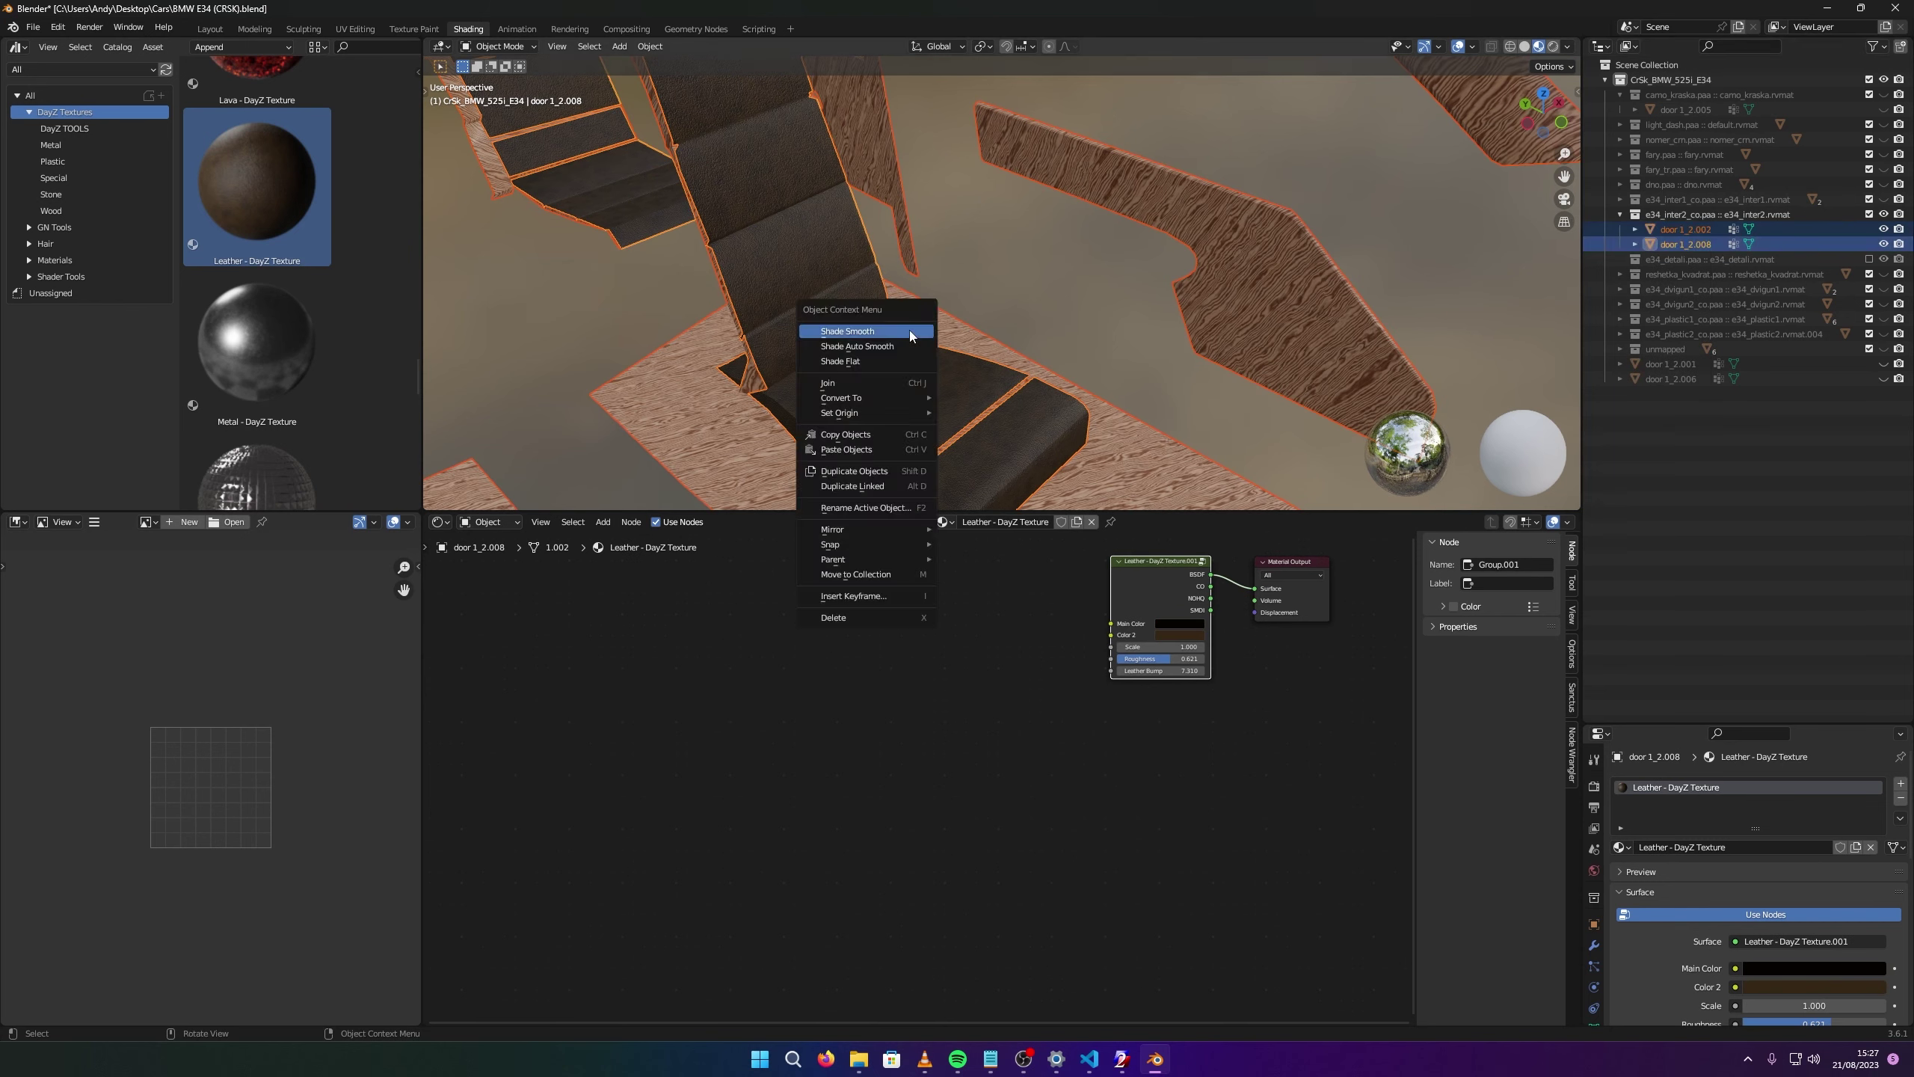
click(858, 381)
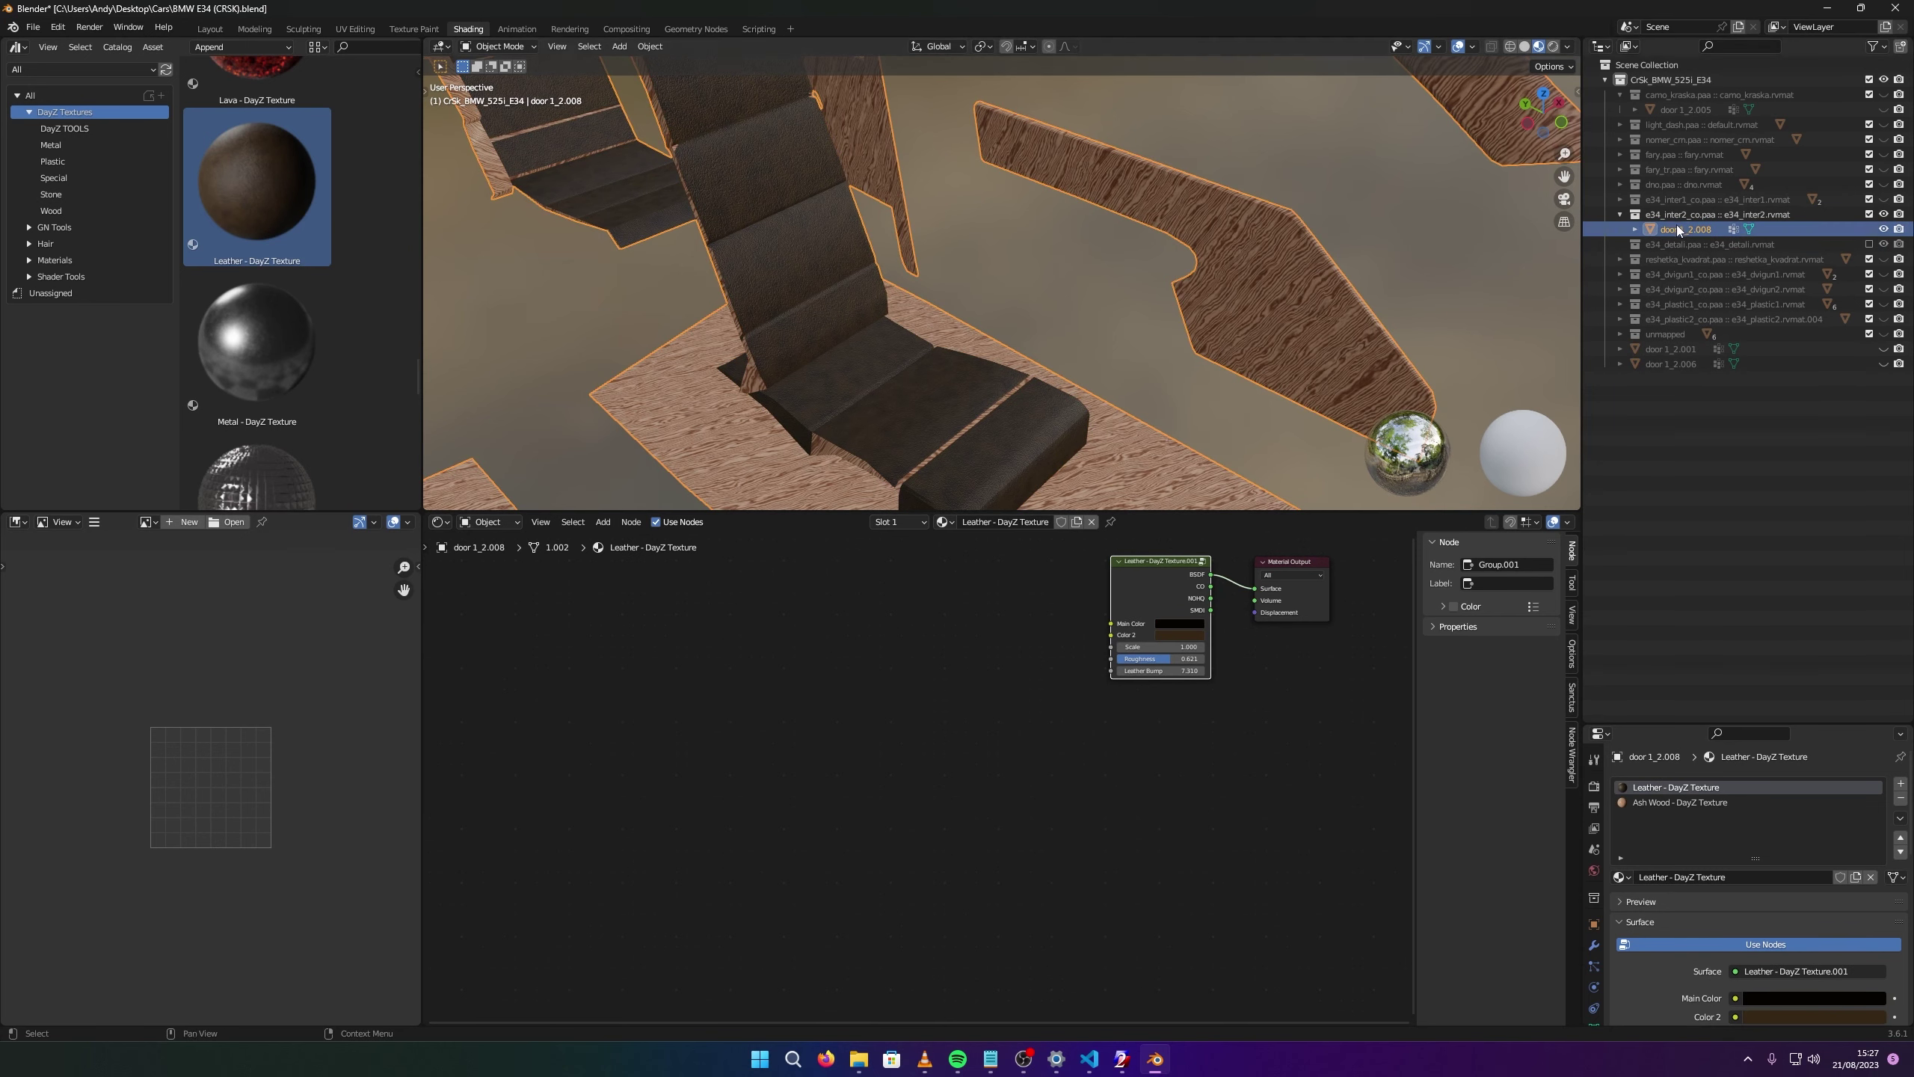
Unhide the other car part collections except reshetka_kvadrat and enlarge the properties area.
drag(1884, 94, 1883, 350)
click(1884, 258)
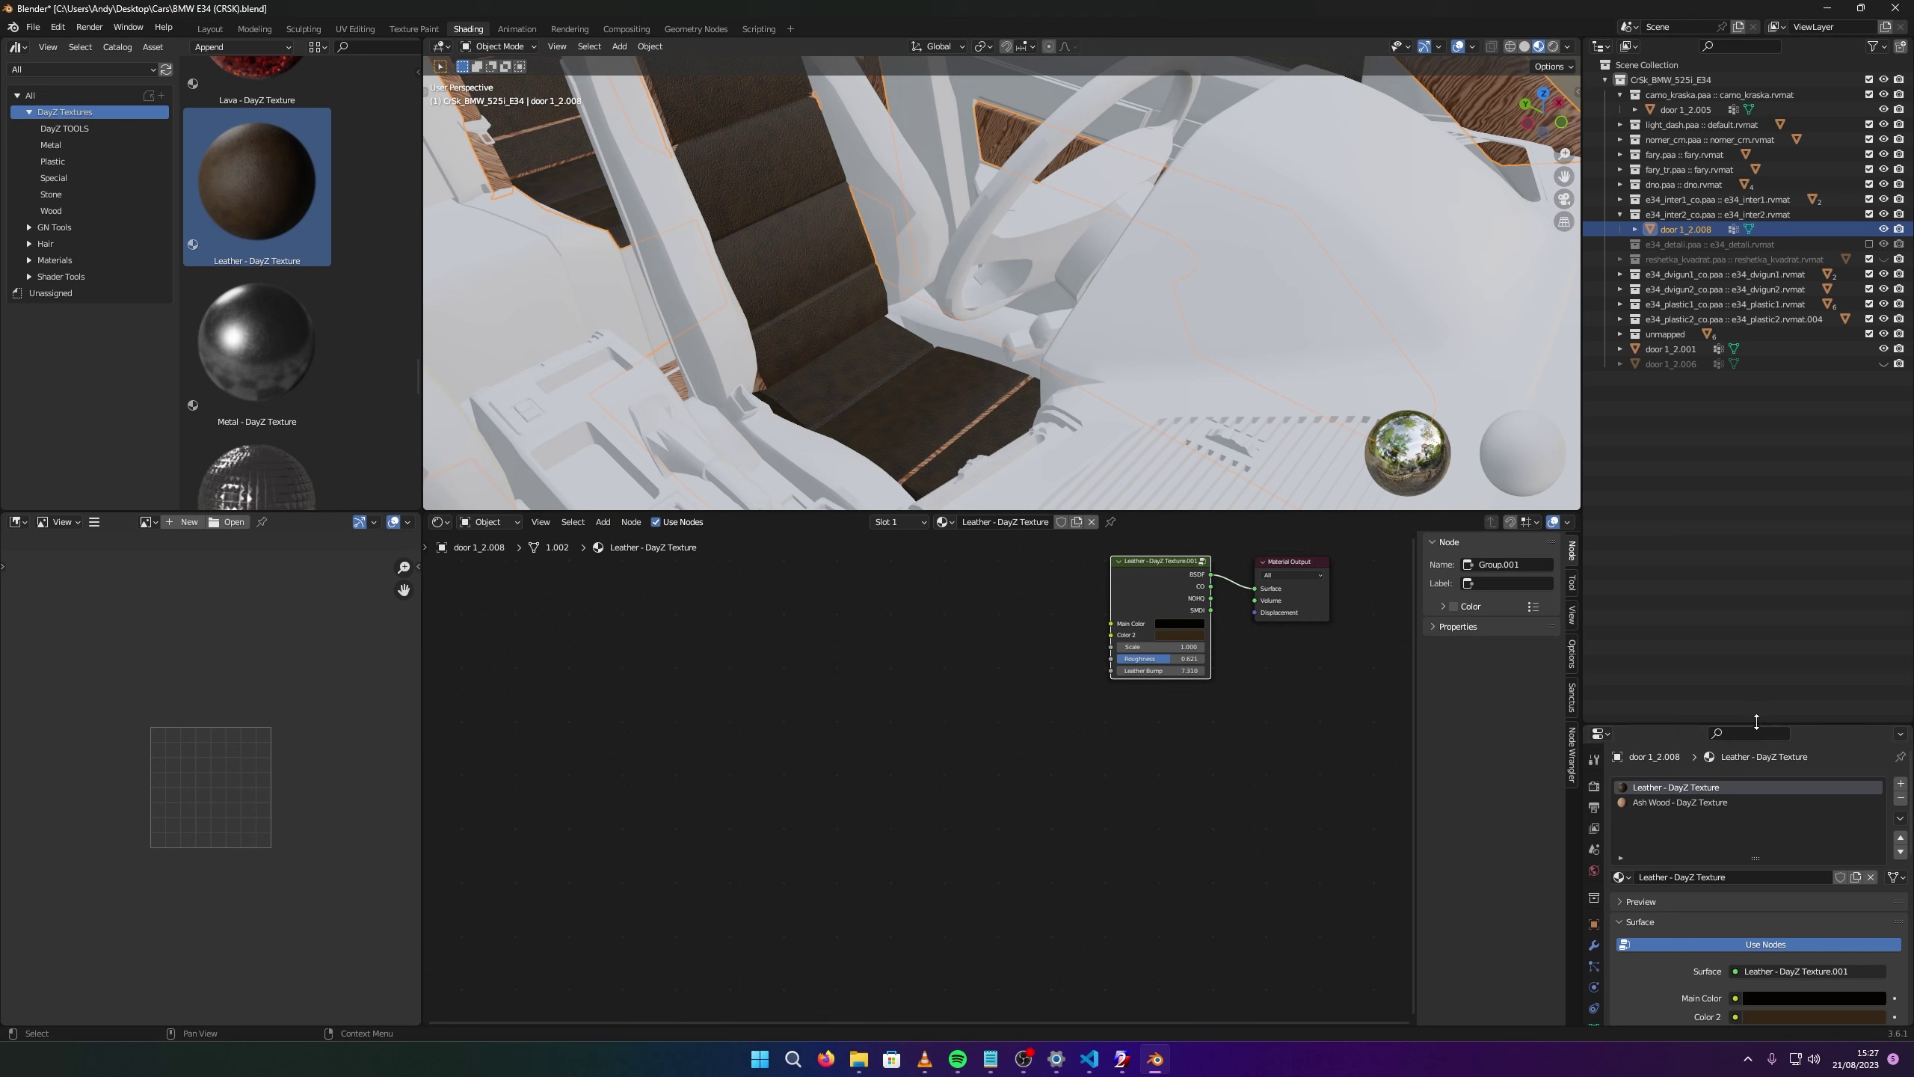
drag(1761, 724, 1682, 359)
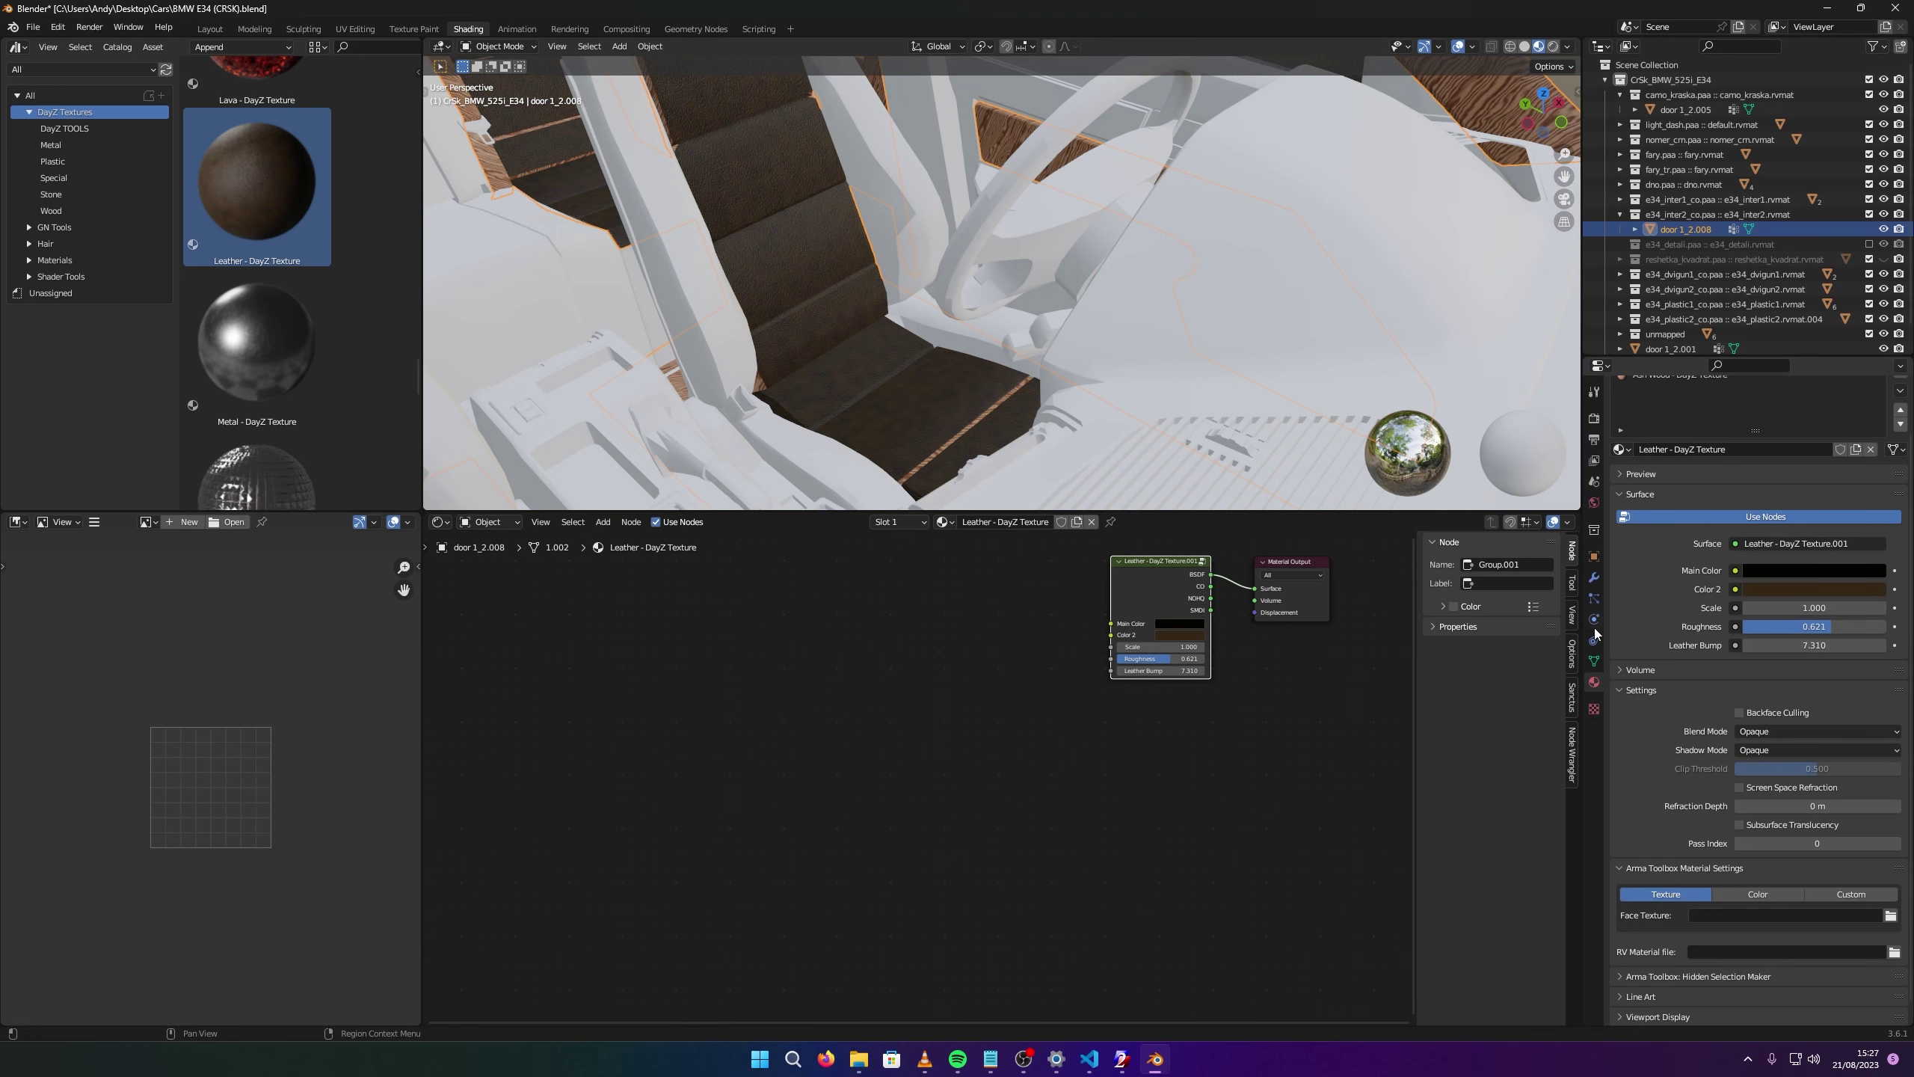
Set the DayZ Texture Baker output to a new 'tutorial bake' folder in Cars.
click(1593, 421)
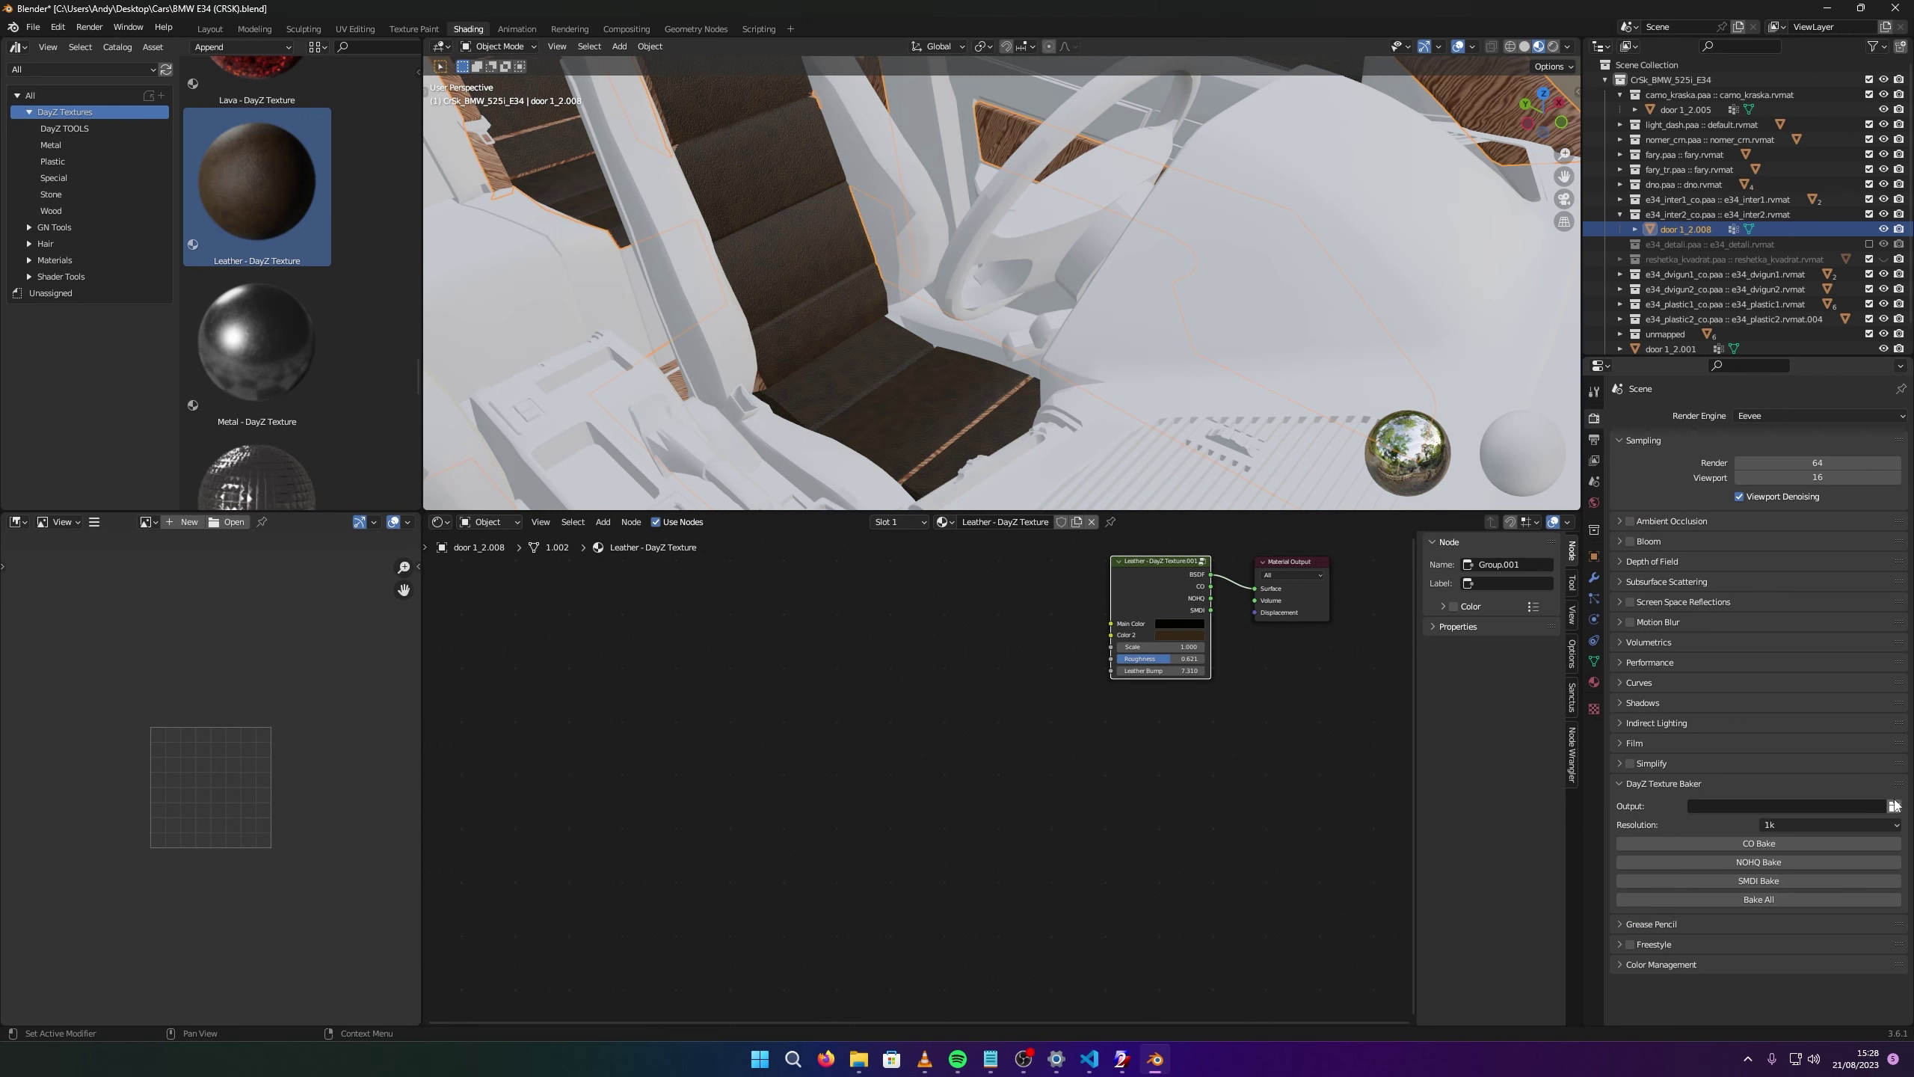
click(1894, 805)
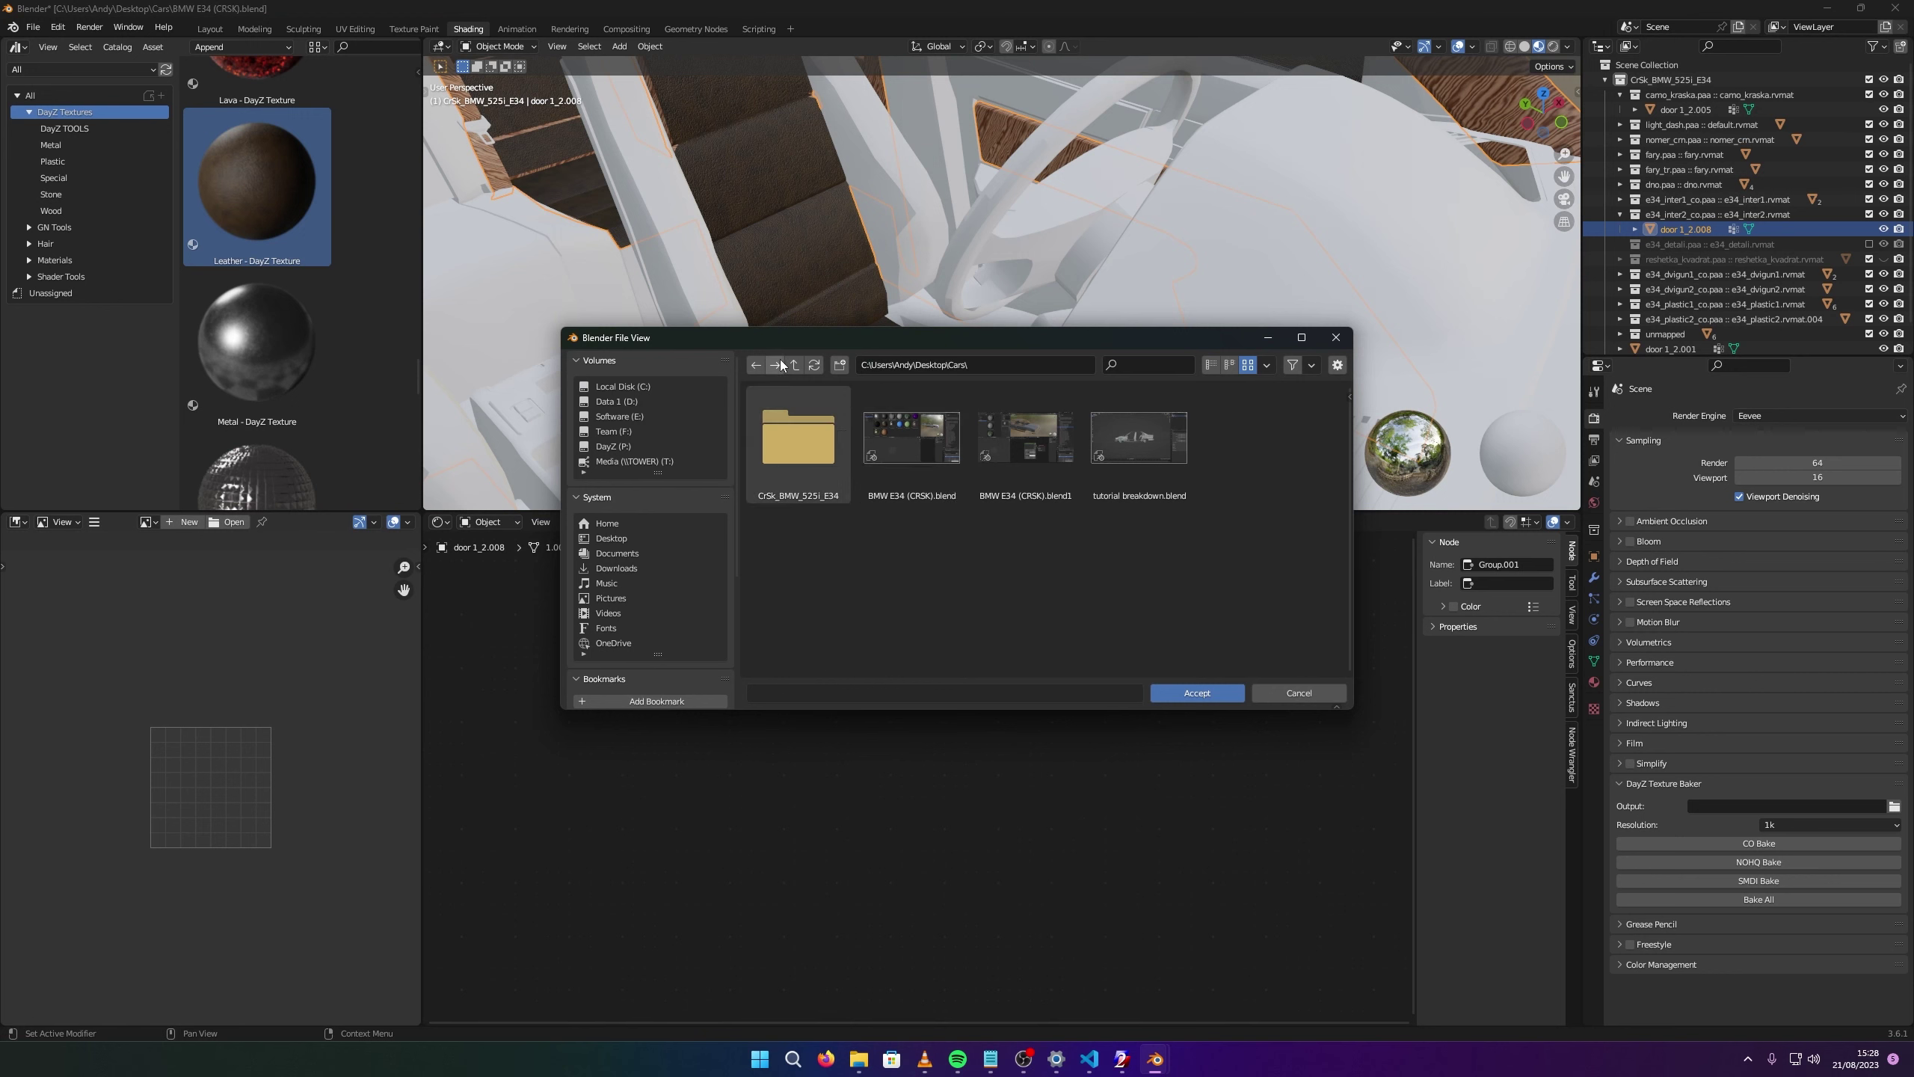
click(840, 365)
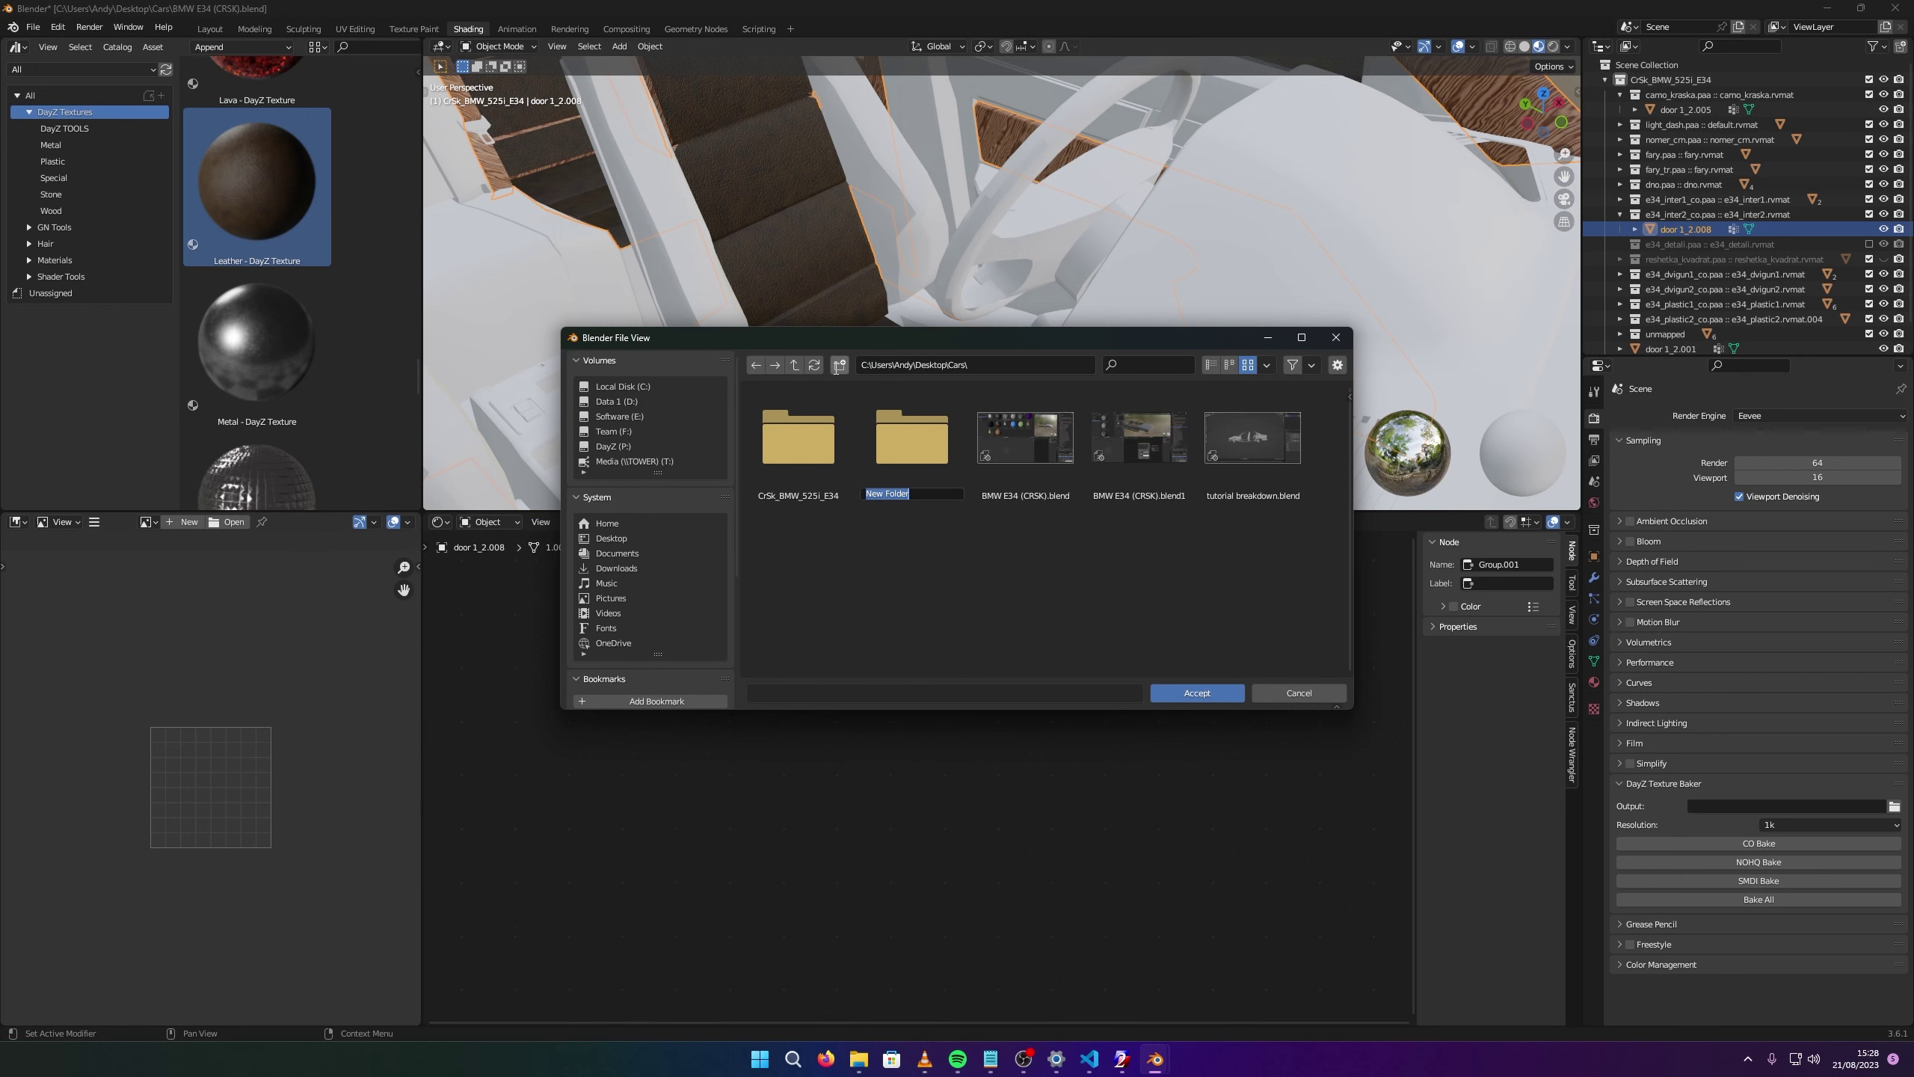
text(tutroail)
text( bake)
key(Return)
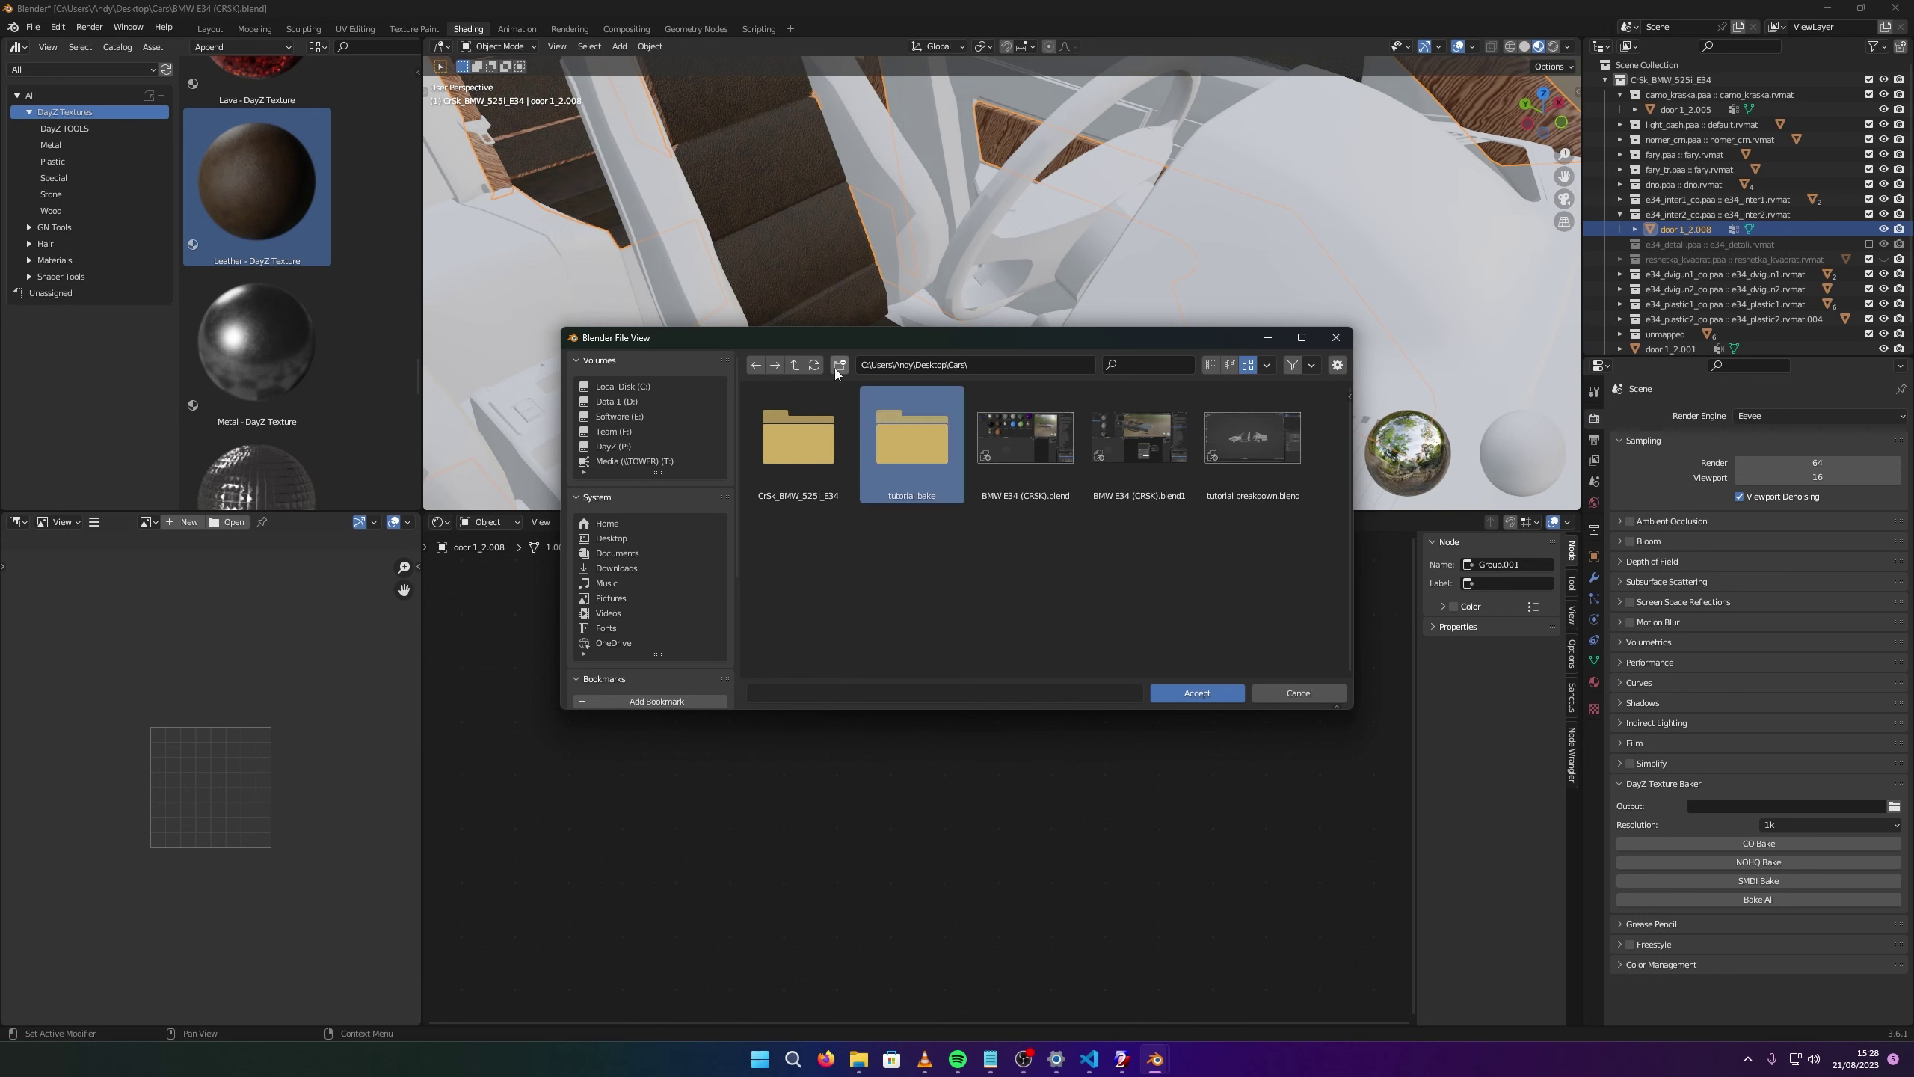
double_click(922, 449)
click(1198, 694)
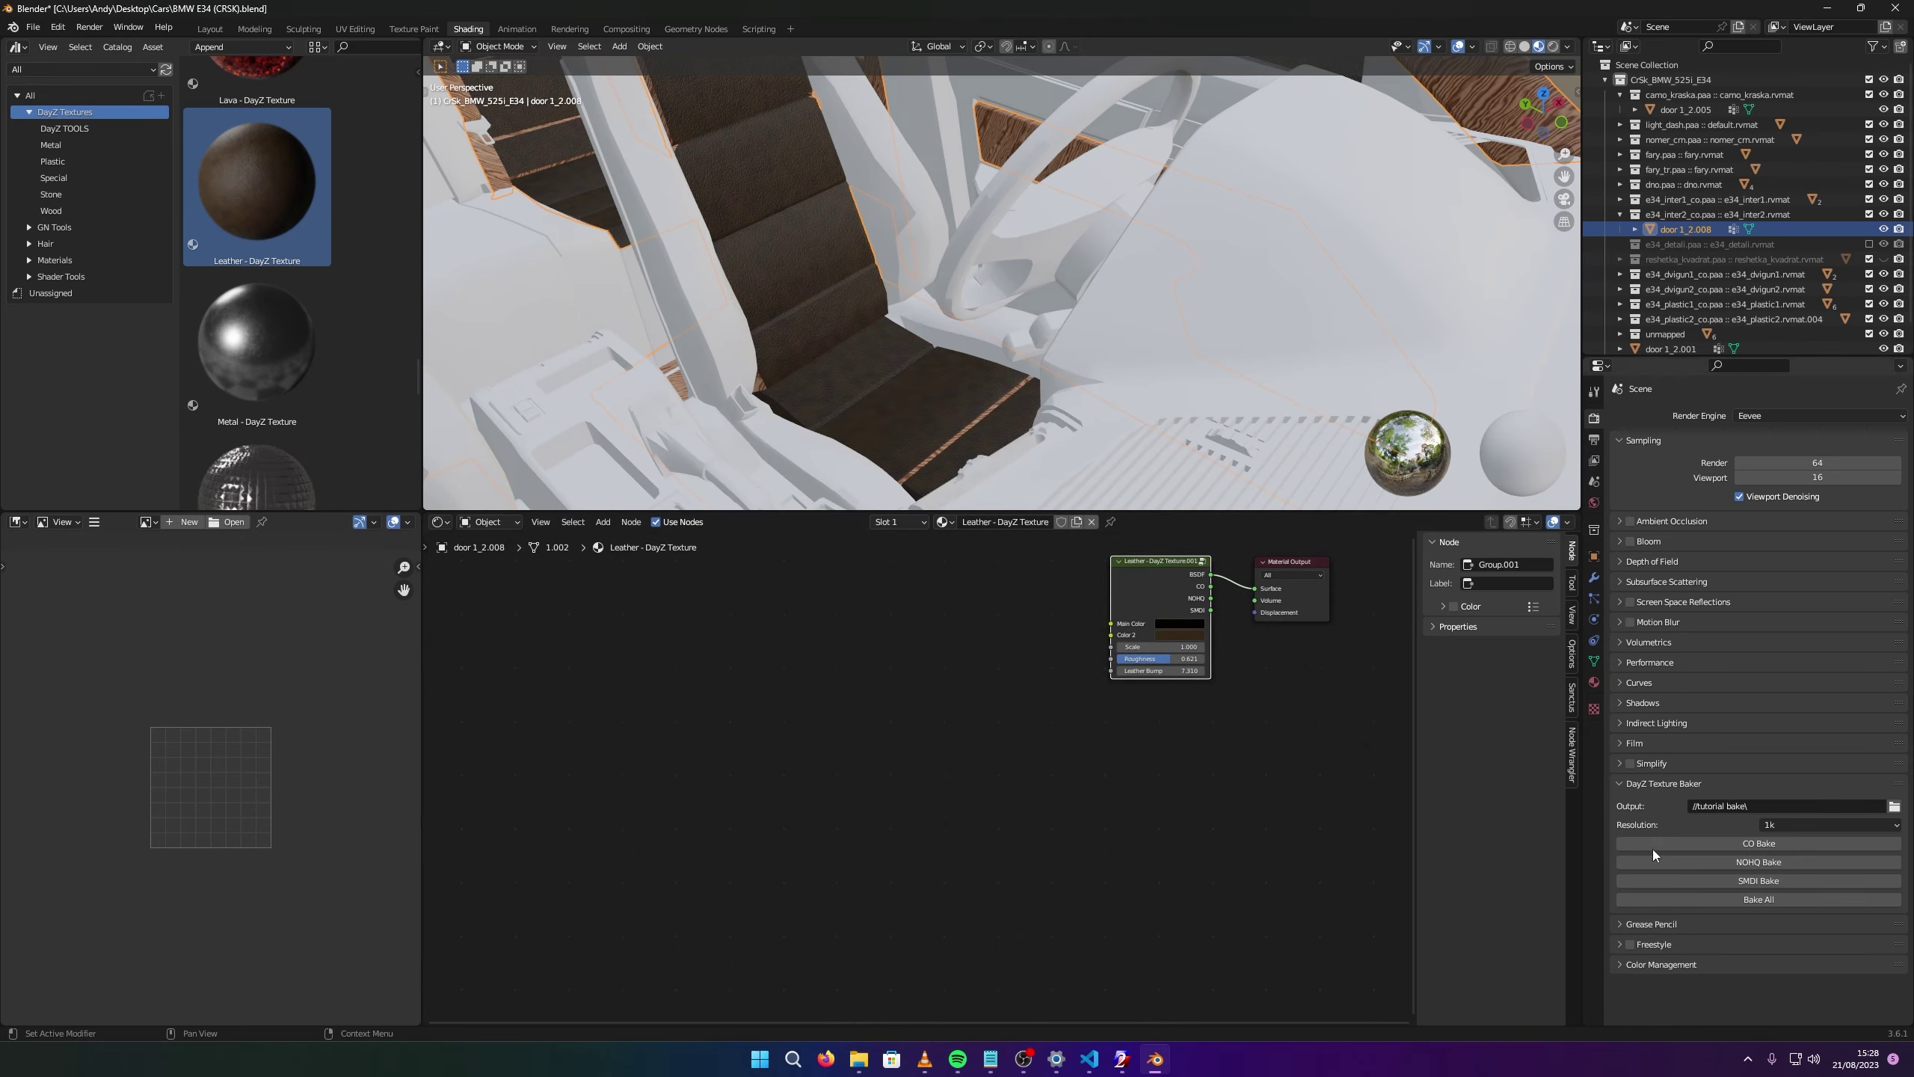
Select door 1_2.008 and run a 1k CO bake, then inspect the baked texture's borders.
scroll(843, 249, down, 2)
scroll(843, 248, down, 4)
middle_drag(748, 129, 818, 119)
click(1668, 228)
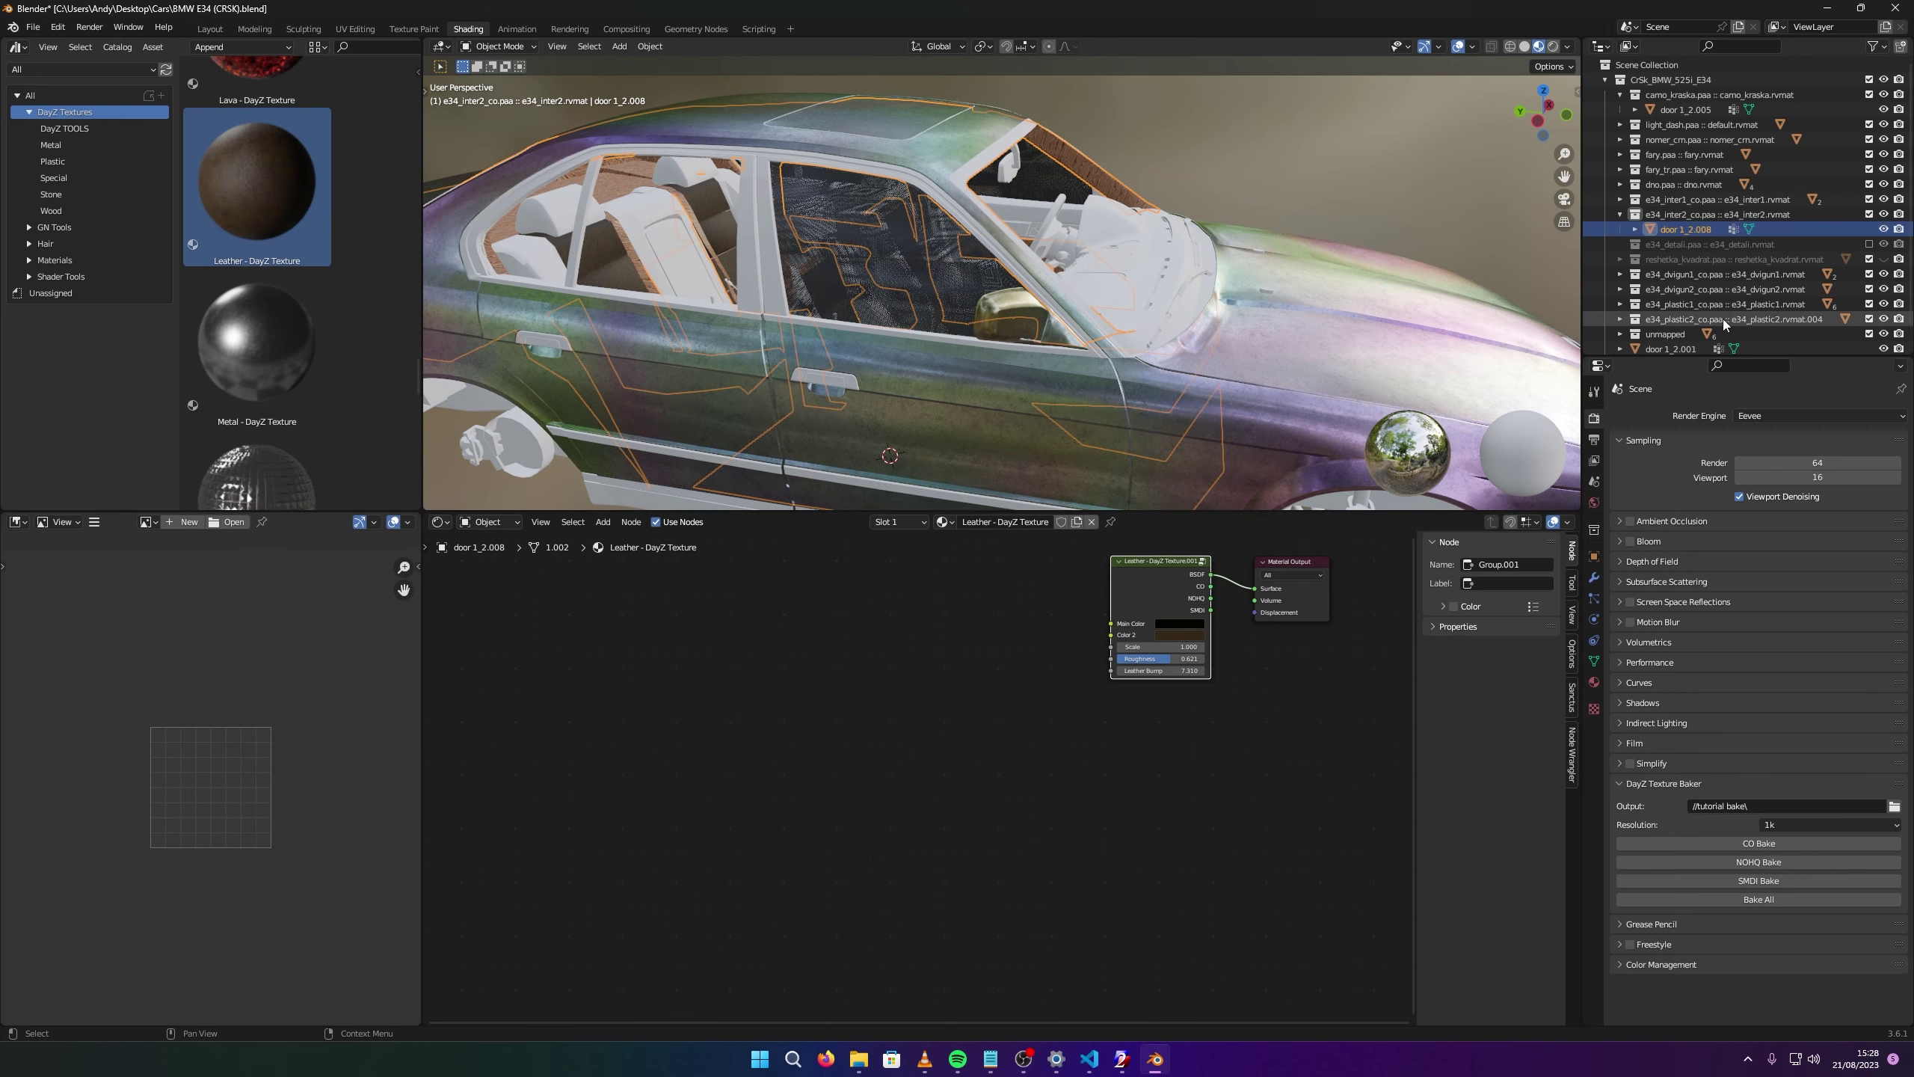
click(1702, 216)
click(1692, 229)
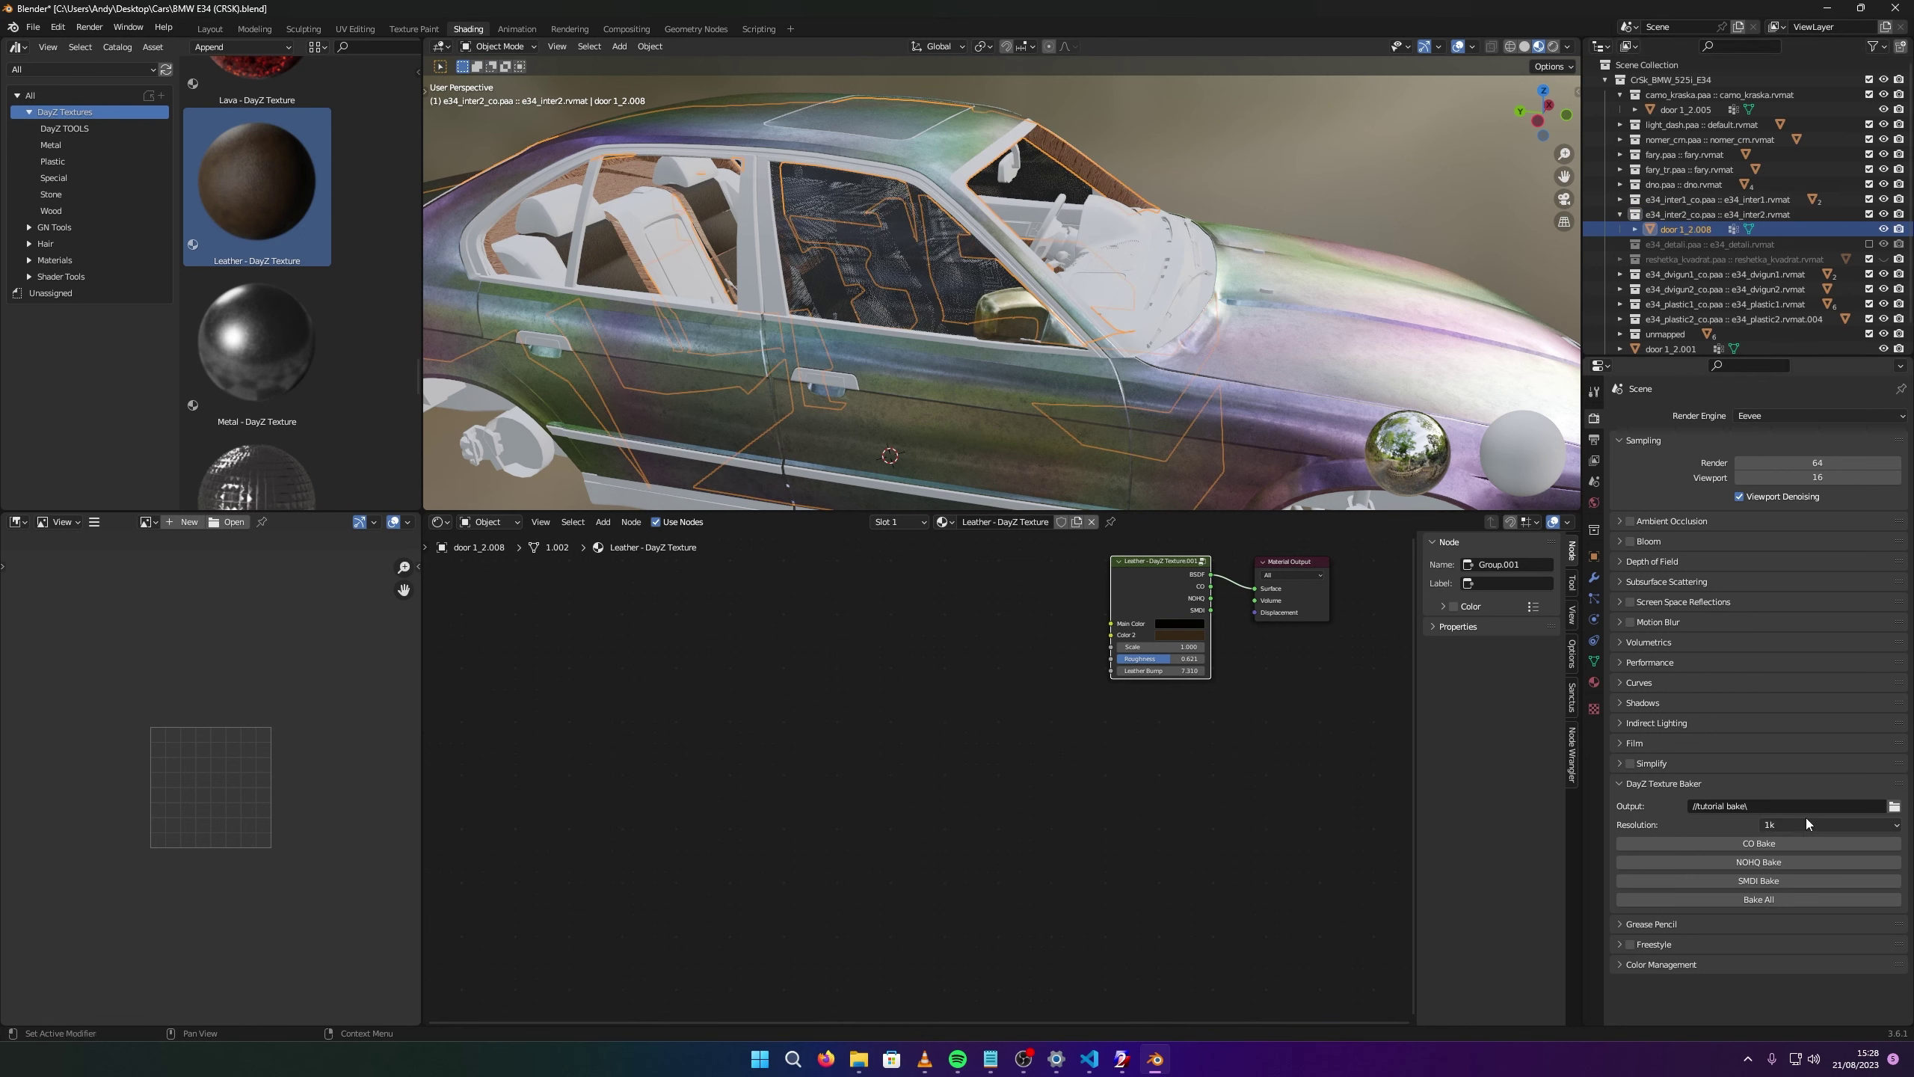
click(1802, 844)
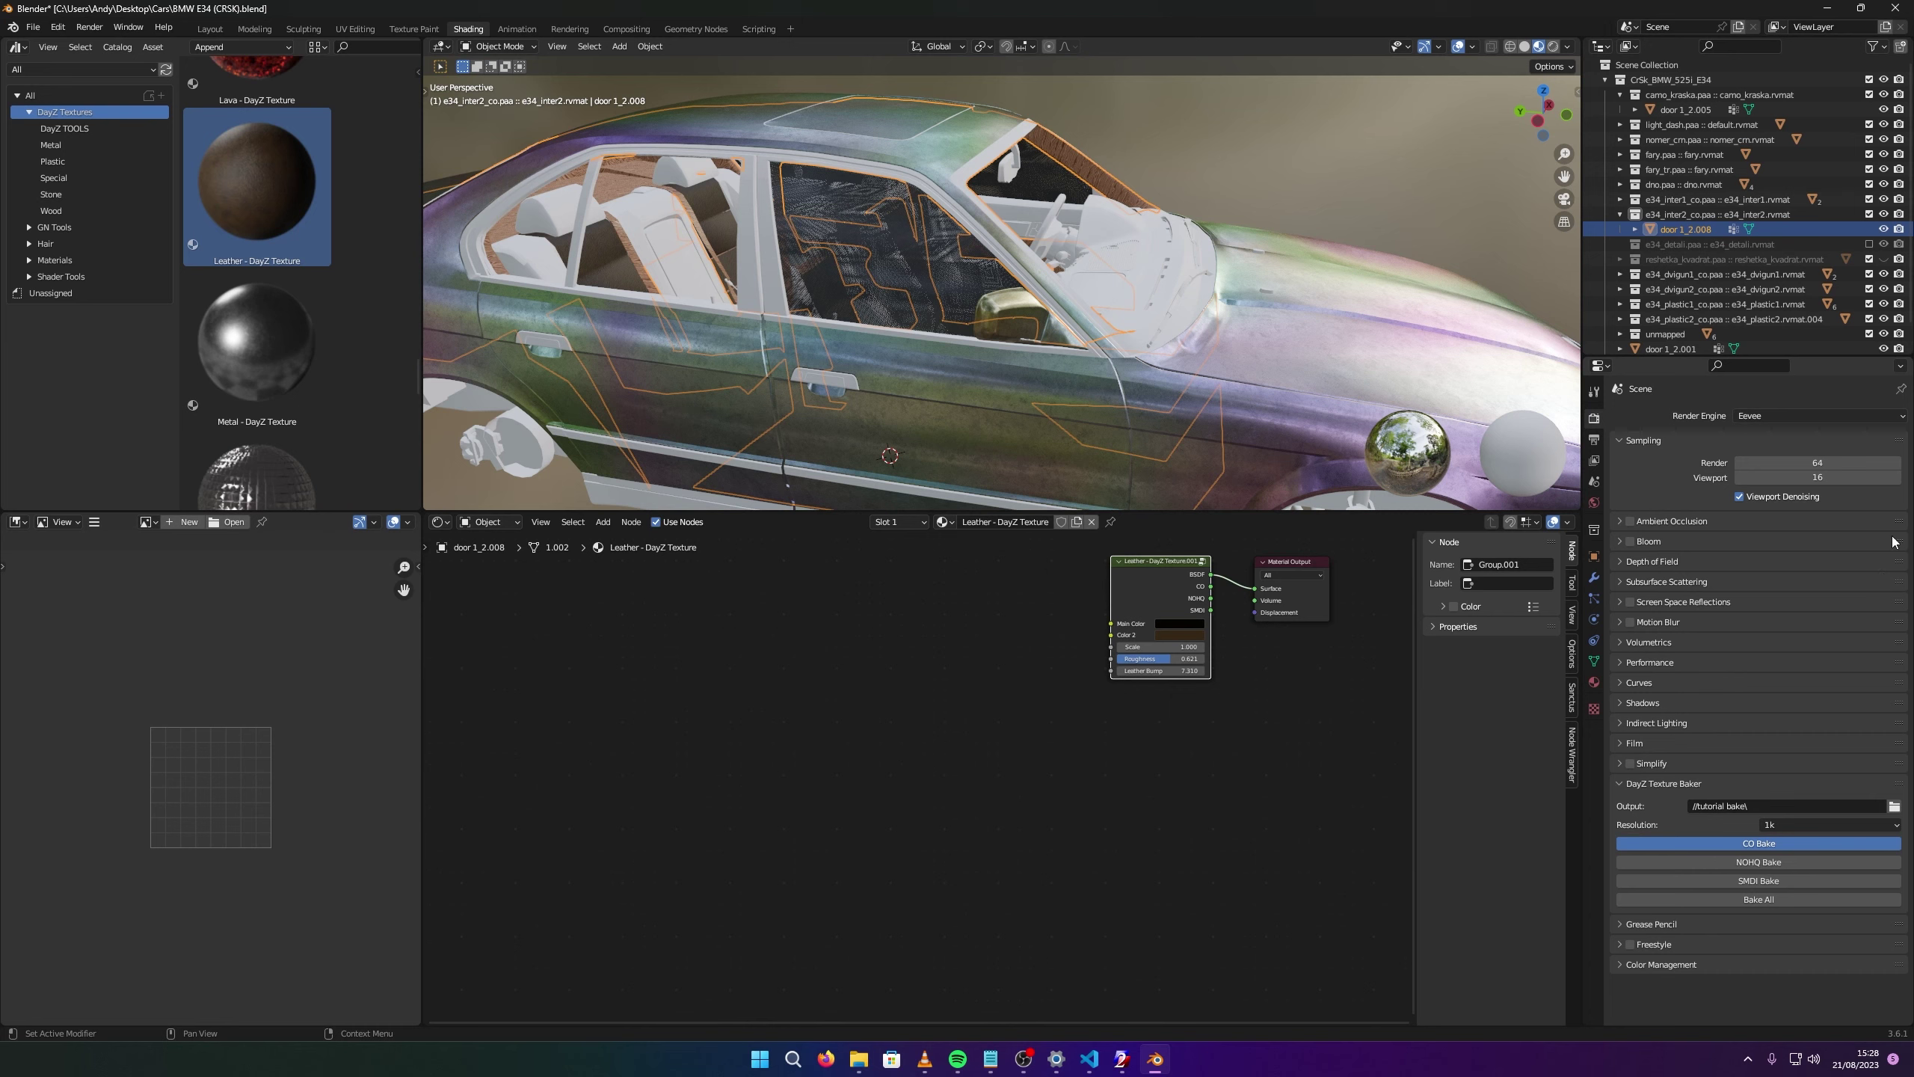
scroll(153, 738, down, 5)
scroll(127, 742, up, 5)
scroll(137, 748, down, 2)
middle_drag(177, 765, 185, 725)
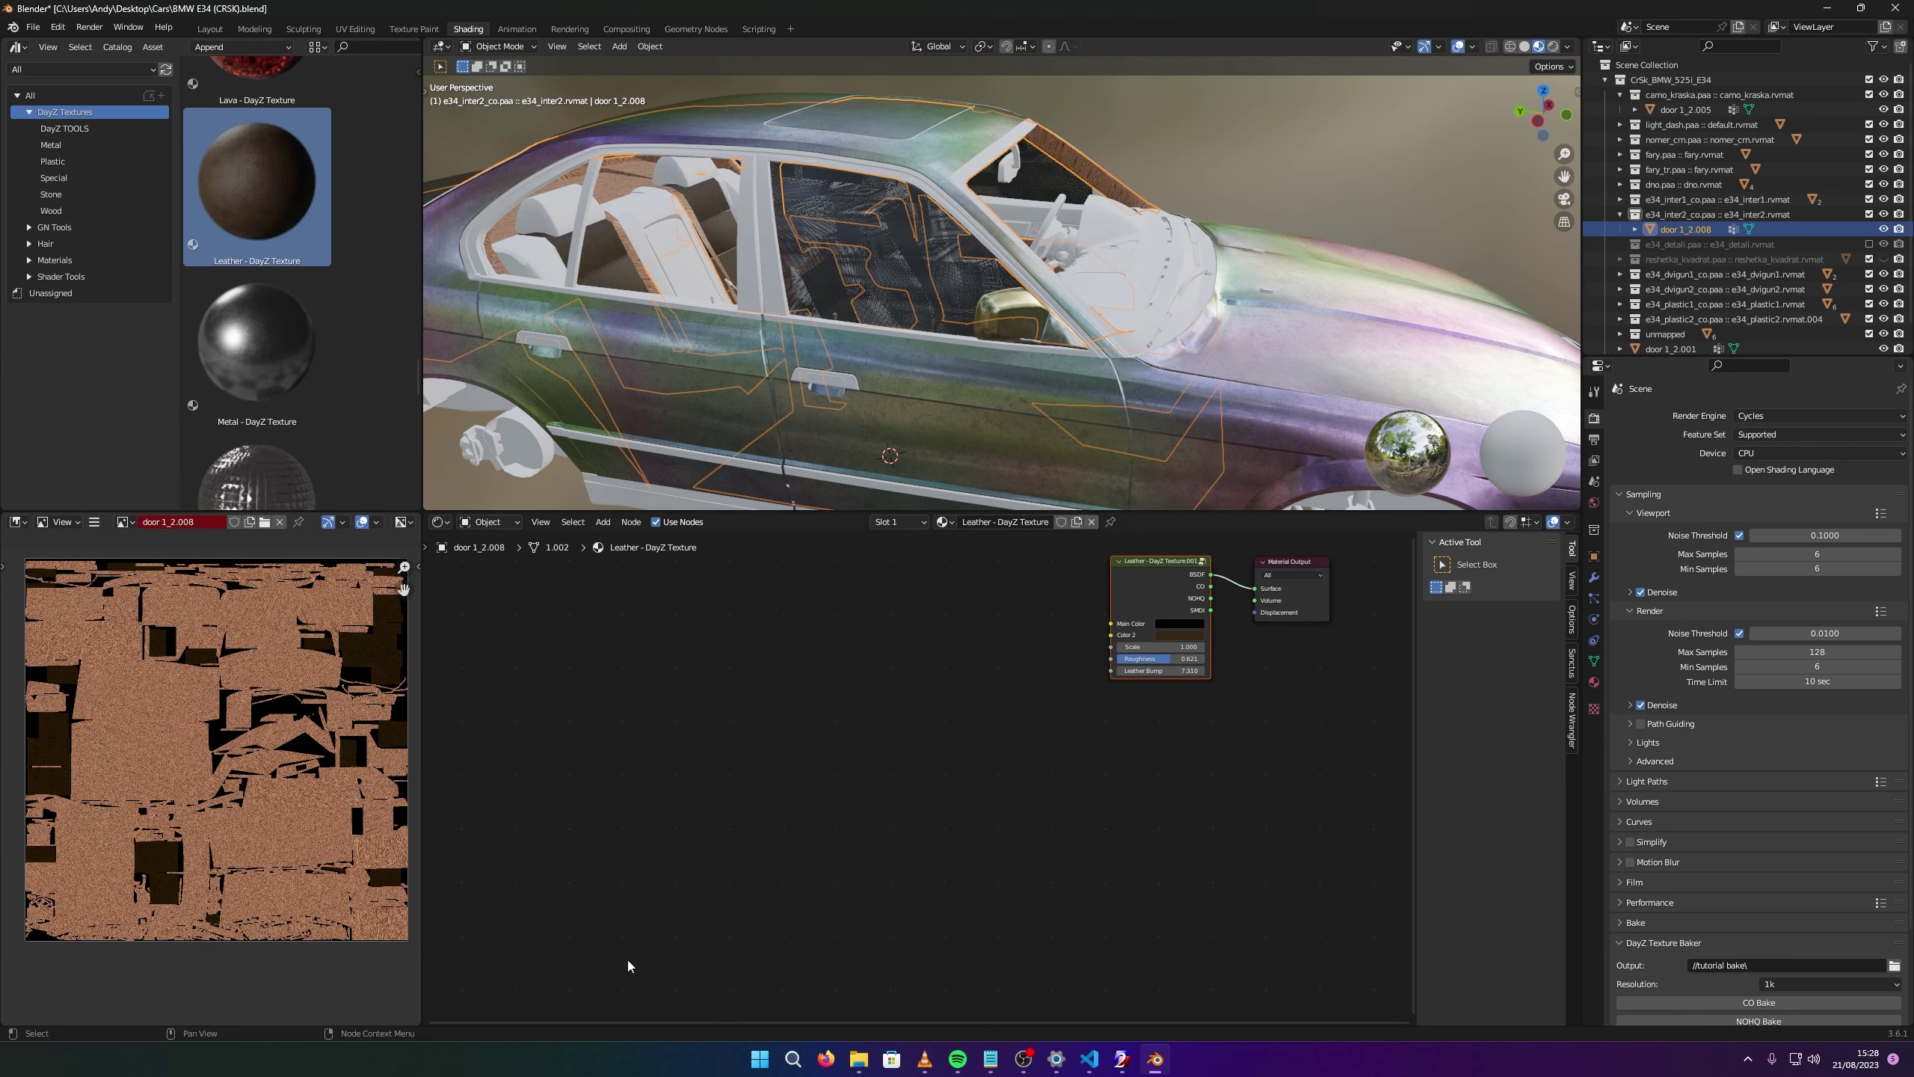
Preview the original DXT1 e34_inter2_co.paa texture in Texture Viewer, then minimize it.
mouse_move(860, 1060)
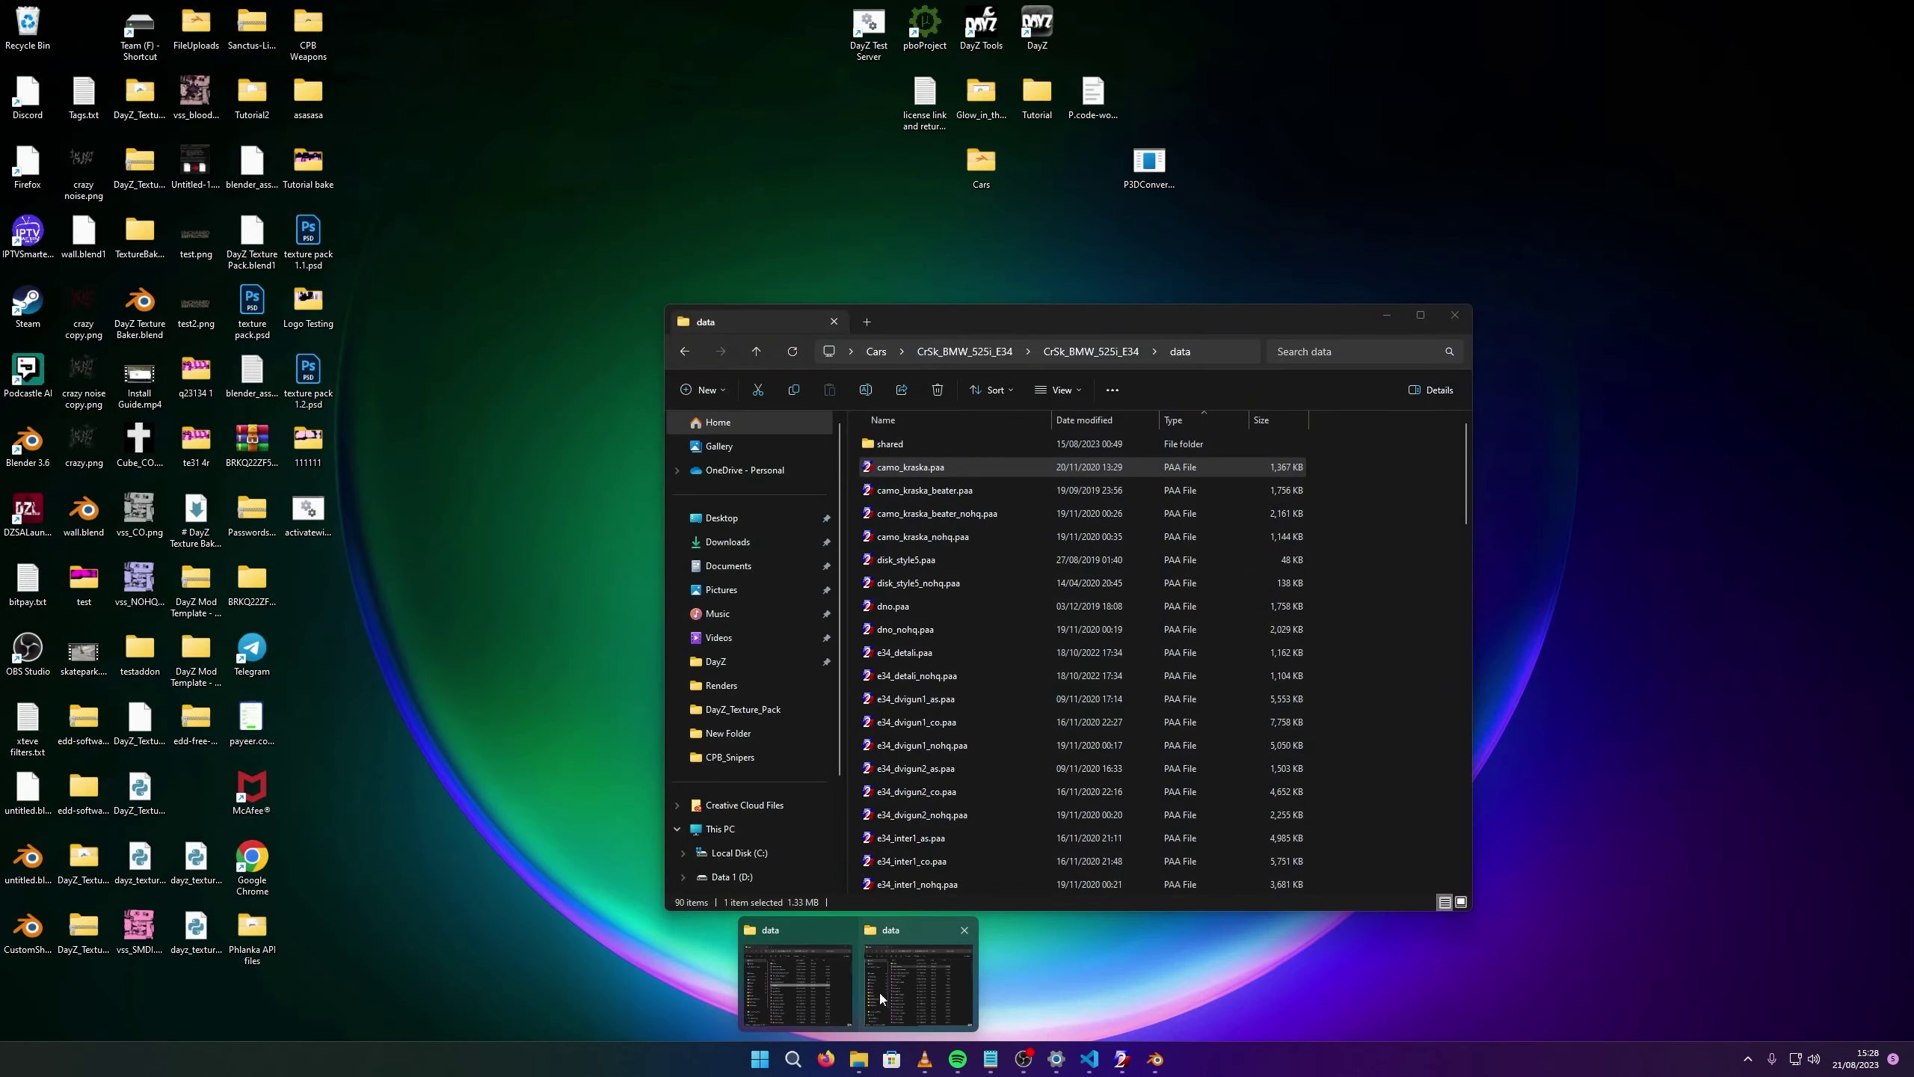
click(881, 998)
scroll(1085, 679, down, 5)
double_click(916, 606)
drag(875, 295, 744, 503)
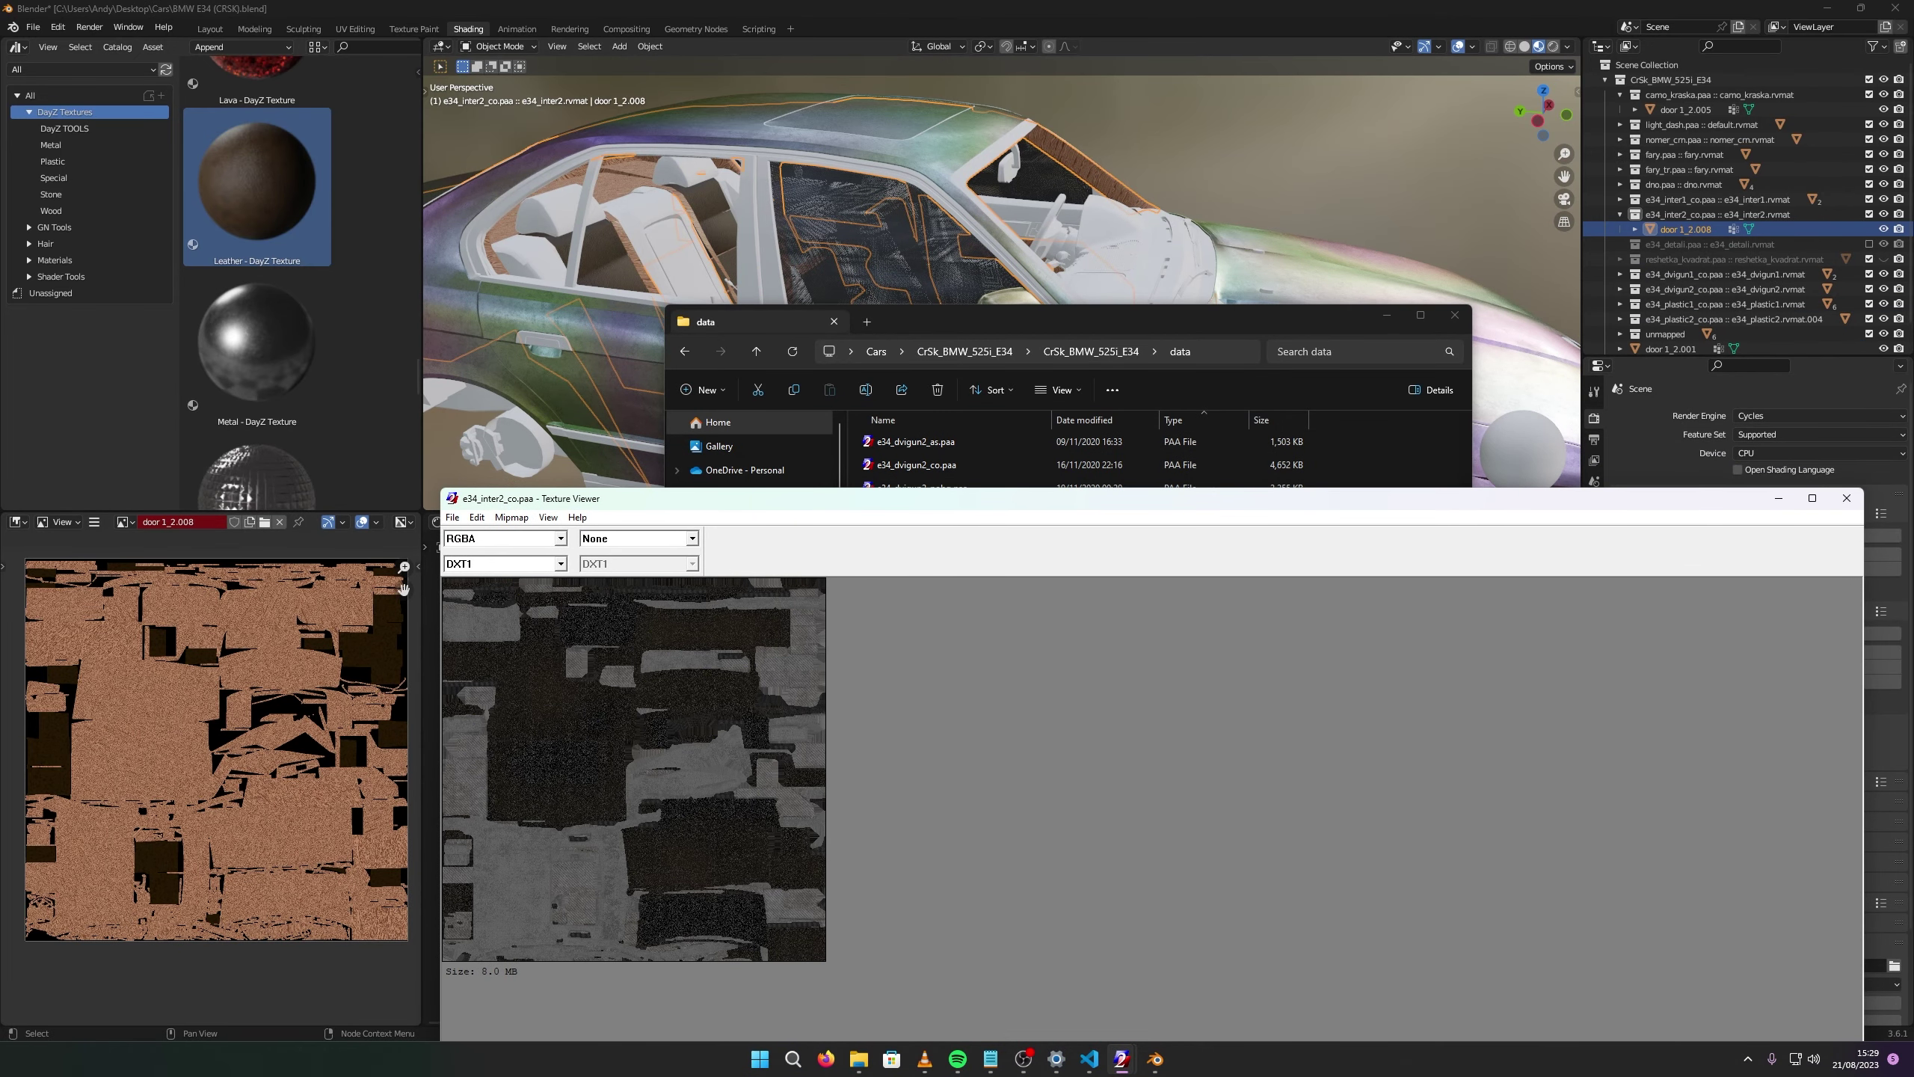
click(1780, 498)
Look down into the finished cabin, then bring OBS Studio to the front.
click(1387, 315)
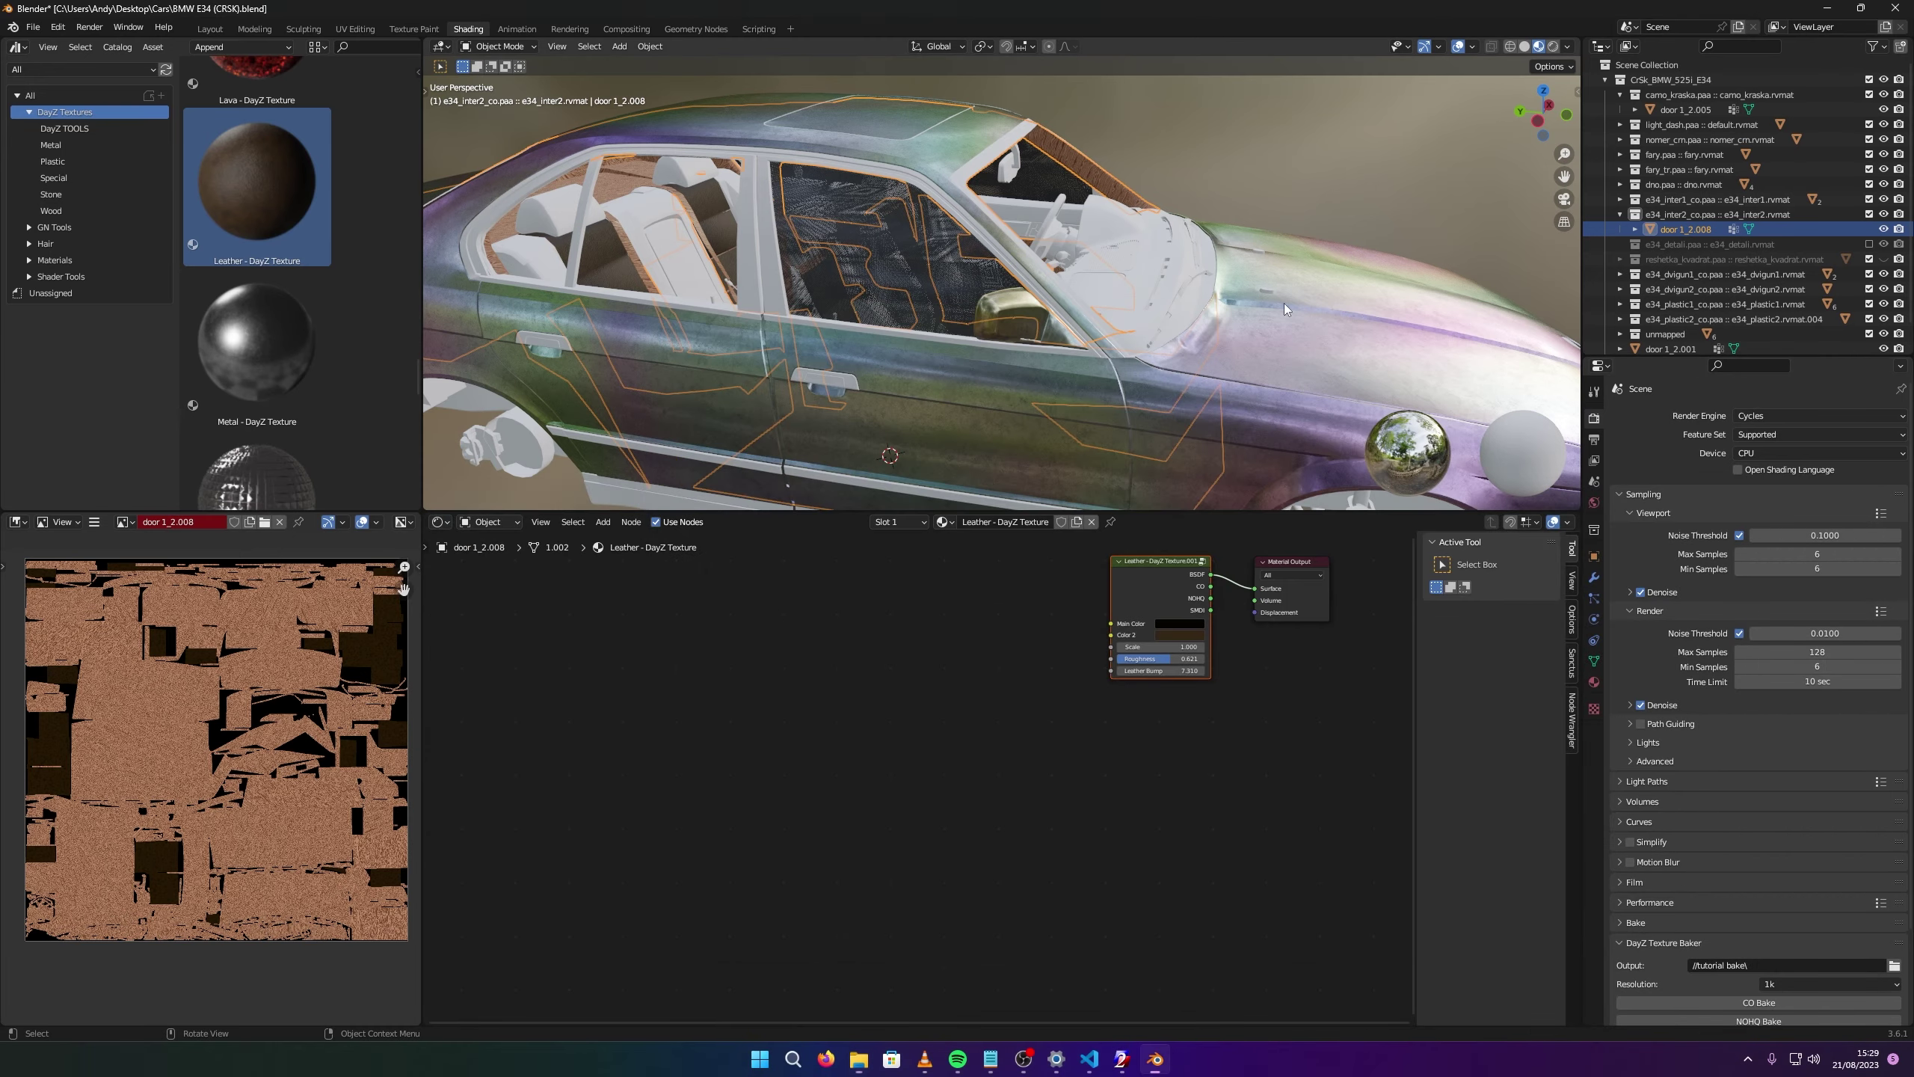
middle_drag(1168, 299, 763, 292)
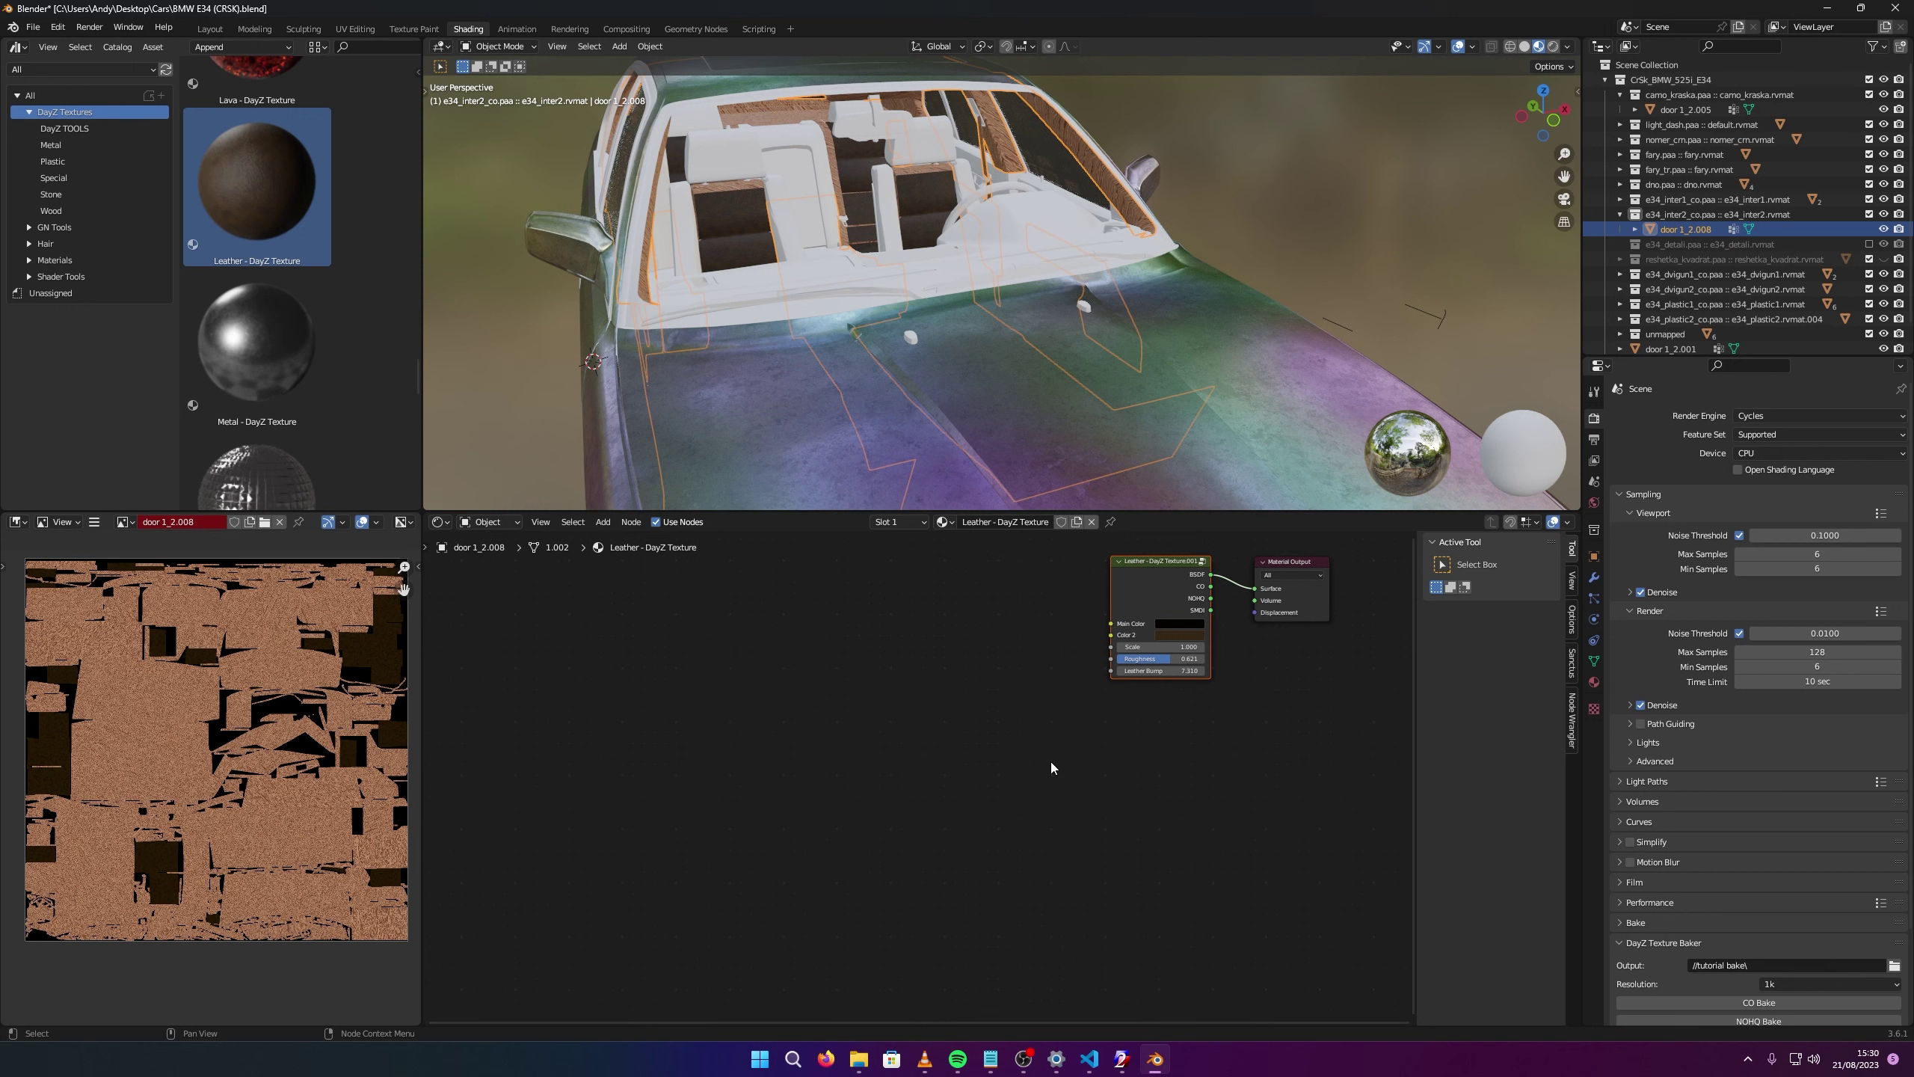
mouse_move(1124, 1059)
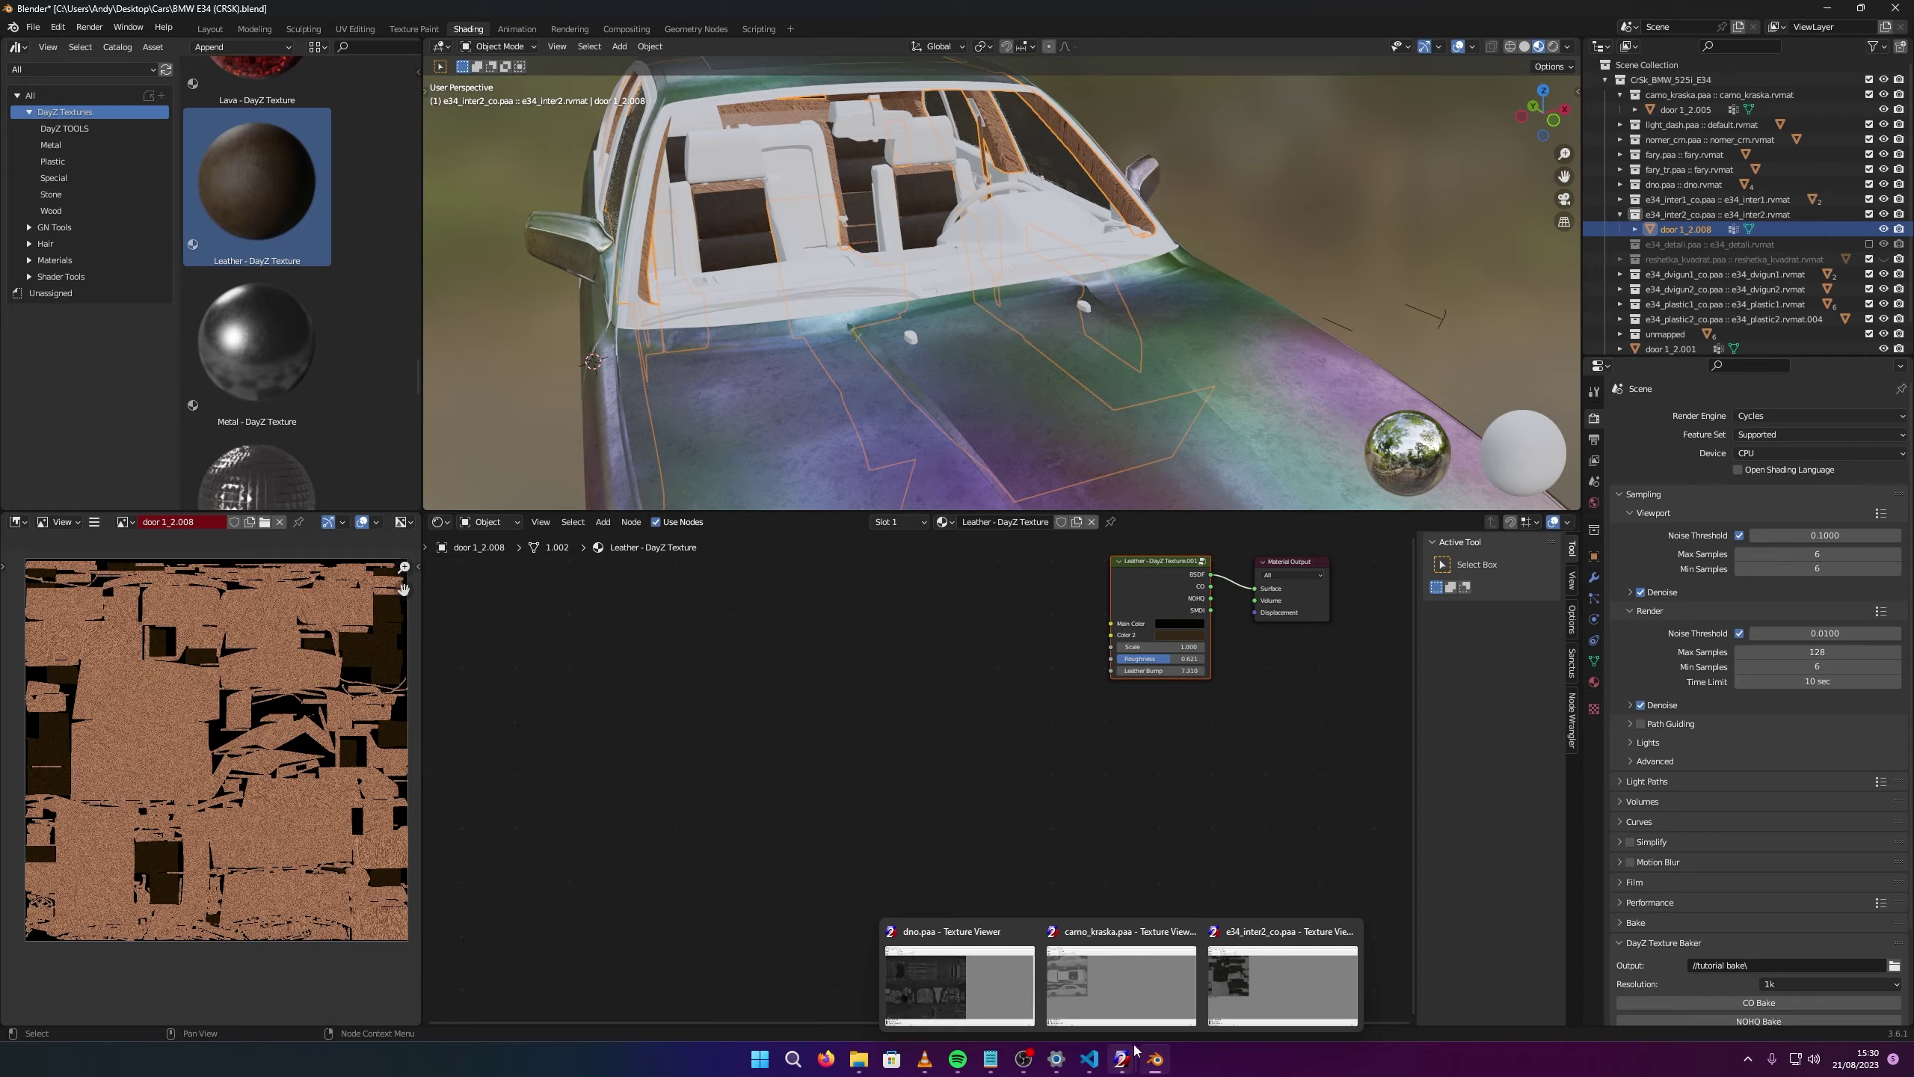
click(1281, 981)
click(1315, 1003)
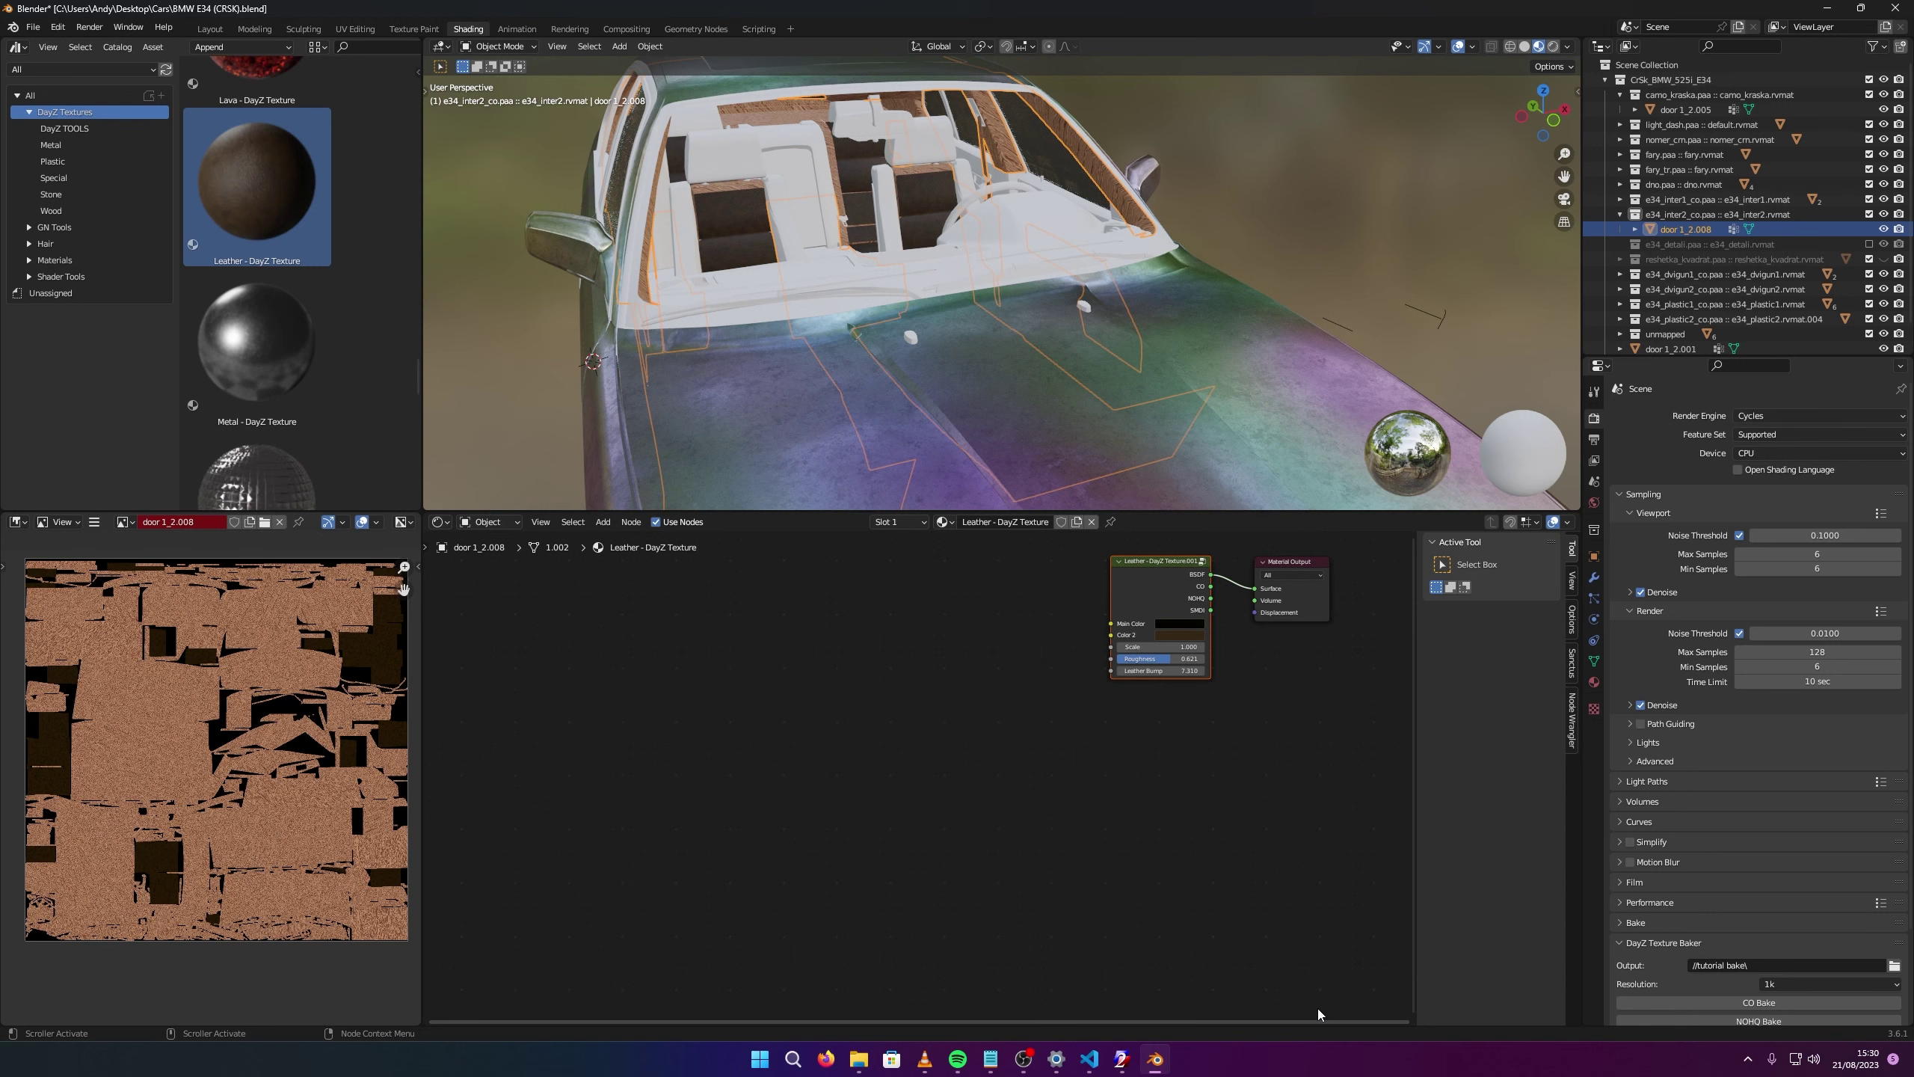
click(1027, 1060)
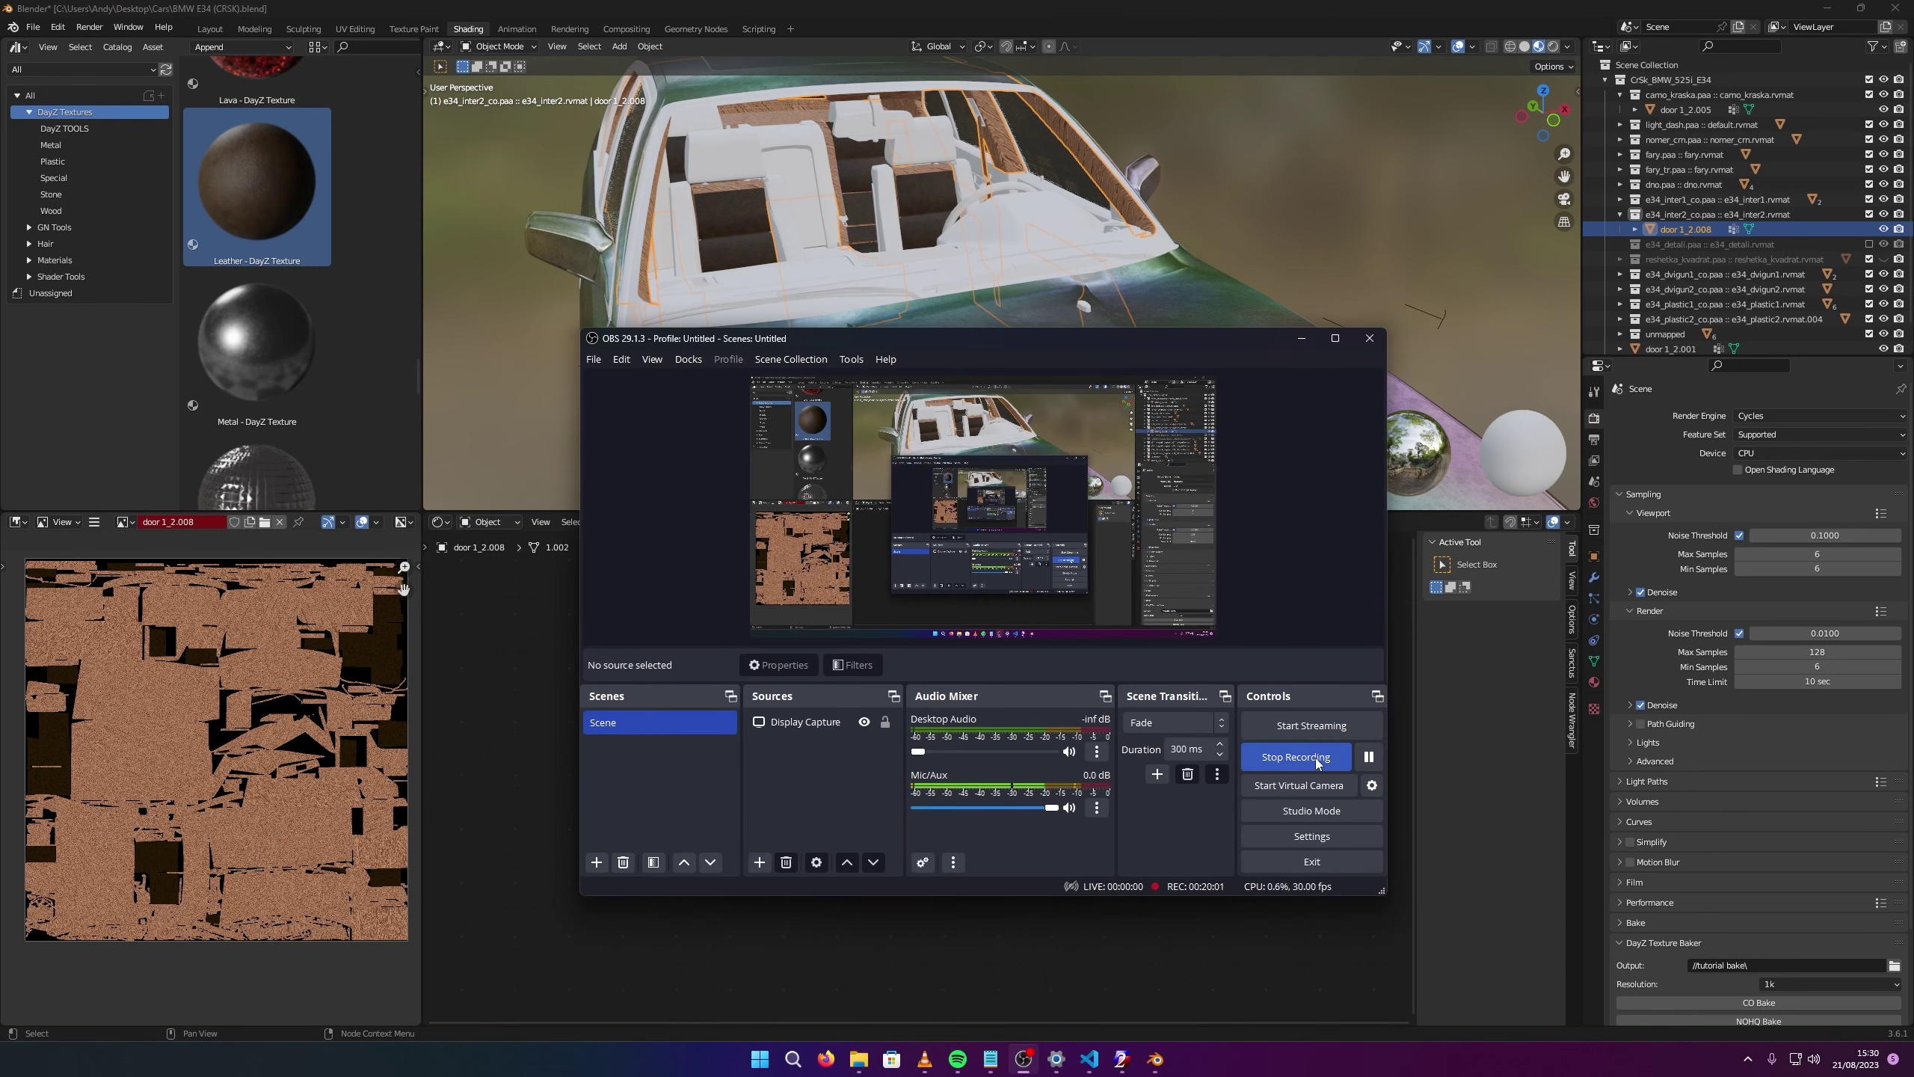